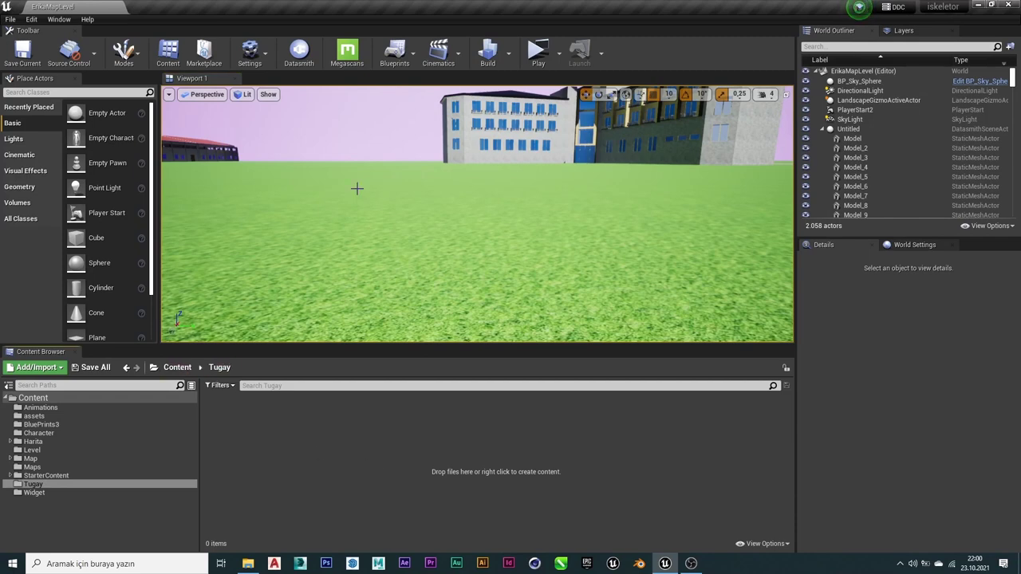
Create a new folder named Metarials inside the Tugay folder.
{"action": "mouse_move", "coordinate": [357, 189]}
{"action": "left_mouse_down"}
{"action": "mouse_move", "coordinate": [383, 239]}
{"action": "mouse_move", "coordinate": [383, 223]}
{"action": "left_mouse_up"}
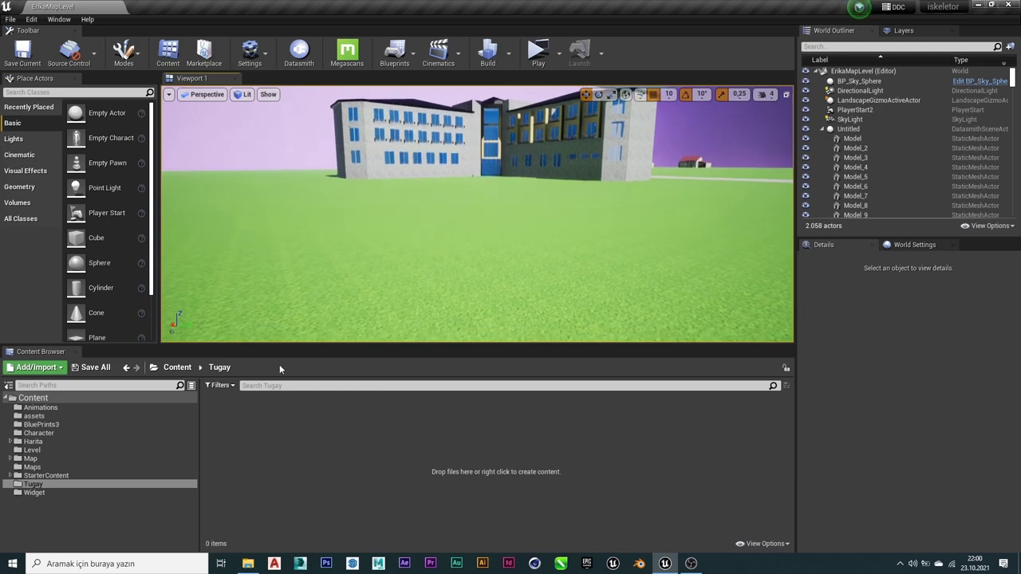
{"action": "right_click", "coordinate": [304, 470]}
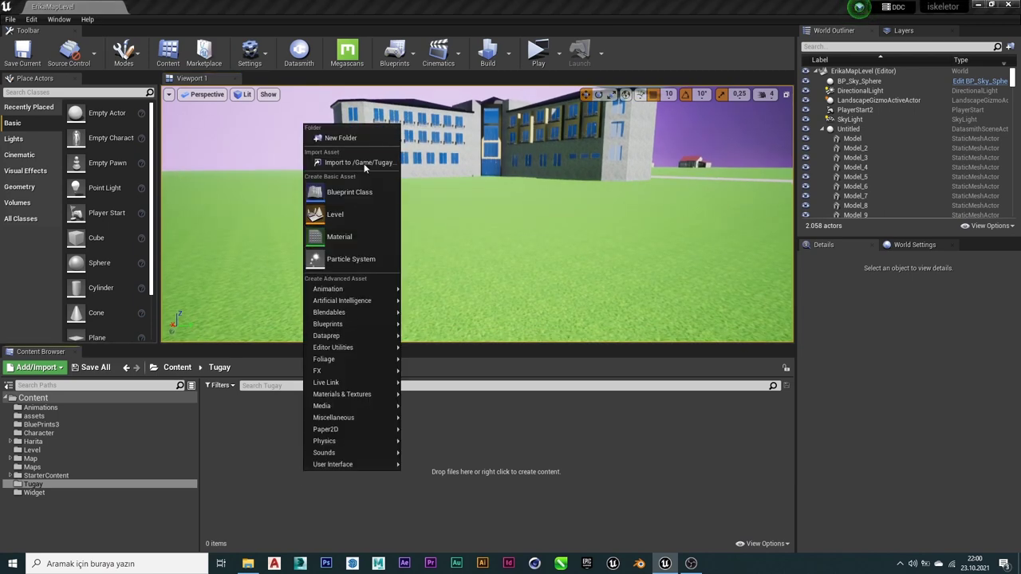
{"action": "left_click", "coordinate": [353, 139]}
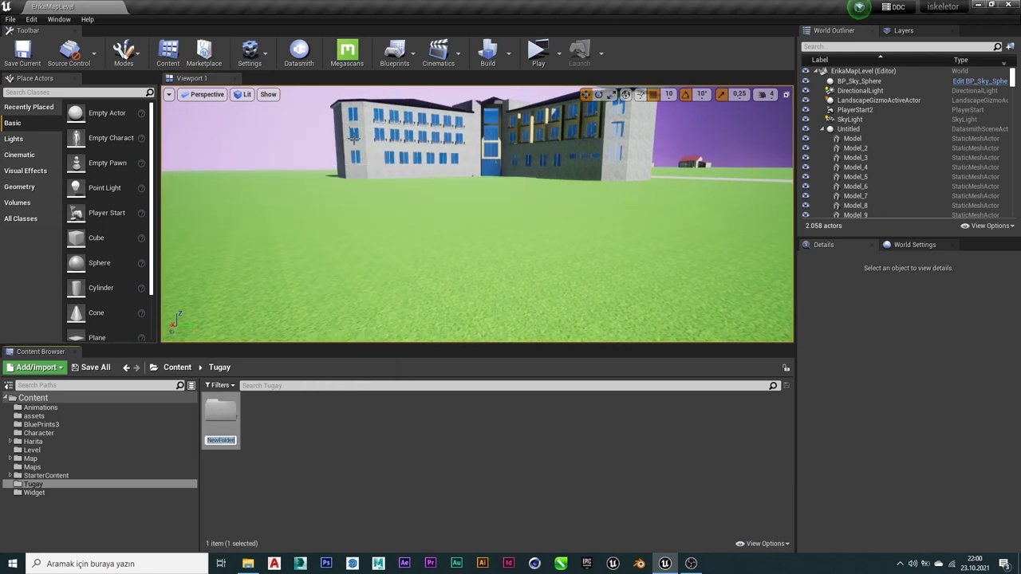
{"action": "key", "text": "Caps_Lock"}
{"action": "type", "text": "Metar"}
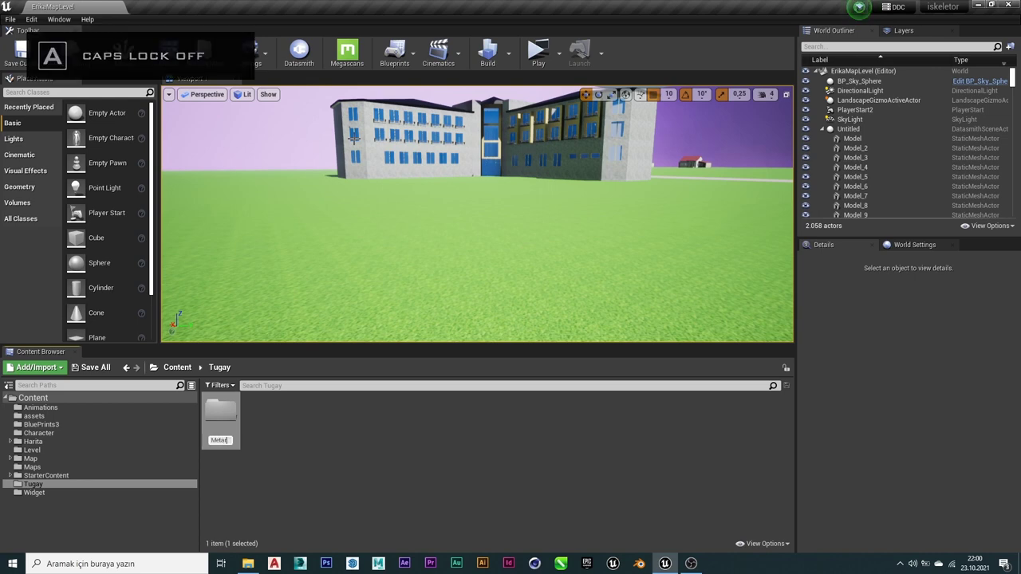
{"action": "type", "text": "ials"}
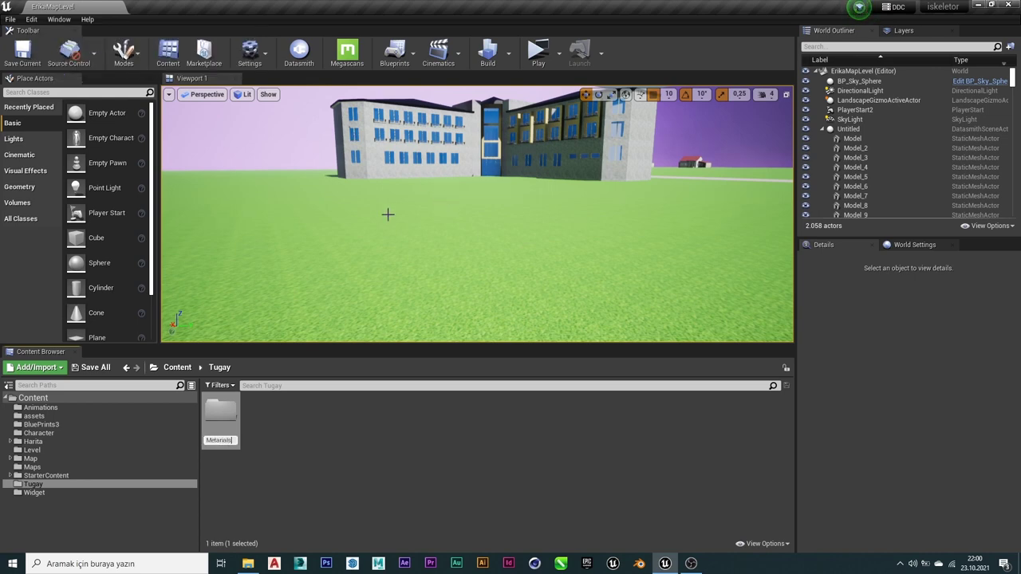
Inside Metarials, create a subfolder named Grass.
{"action": "double_click", "coordinate": [236, 417]}
{"action": "right_click", "coordinate": [265, 442]}
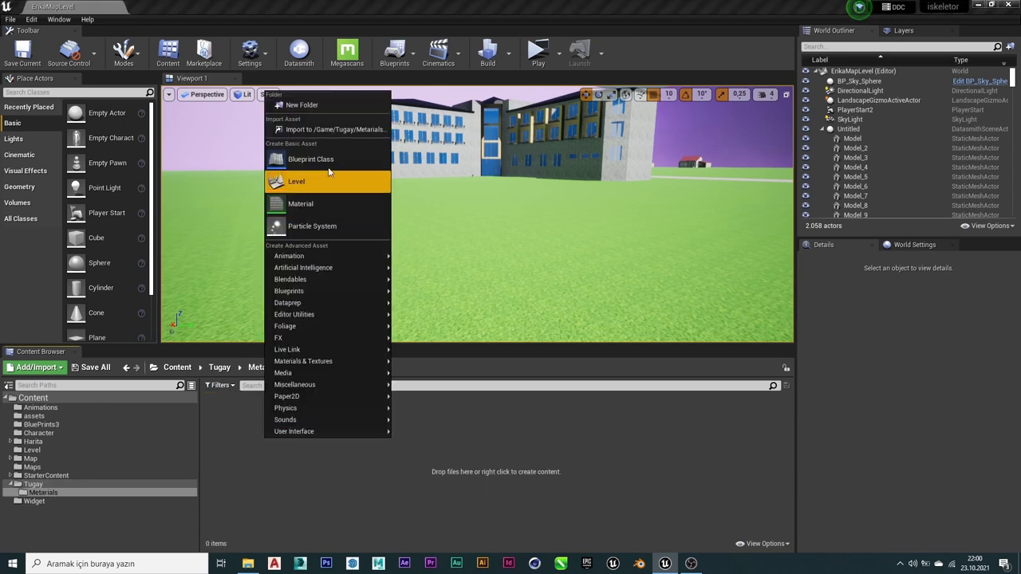
{"action": "left_click", "coordinate": [326, 108]}
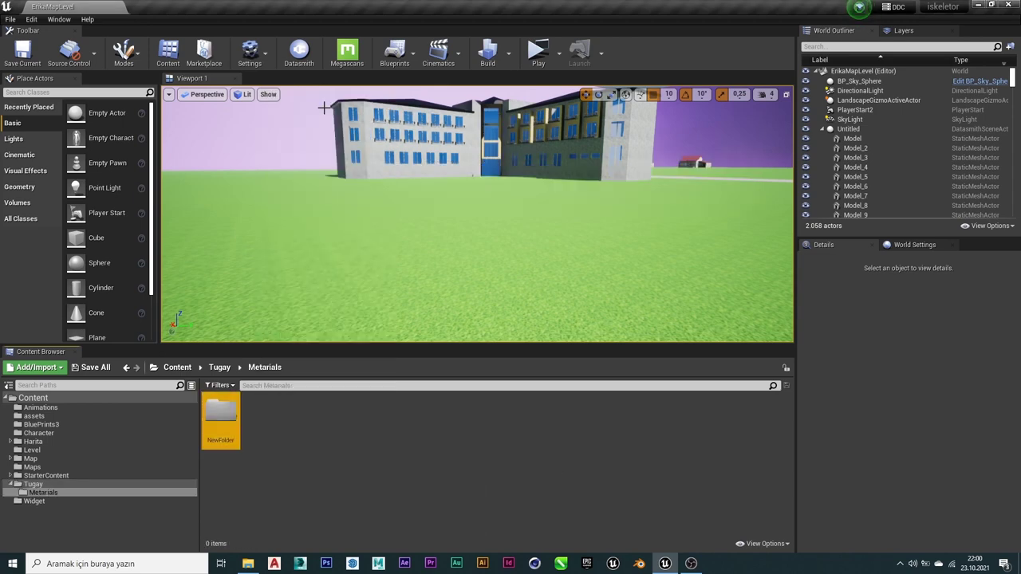
{"action": "key", "text": "Caps_Lock"}
{"action": "type", "text": "S"}
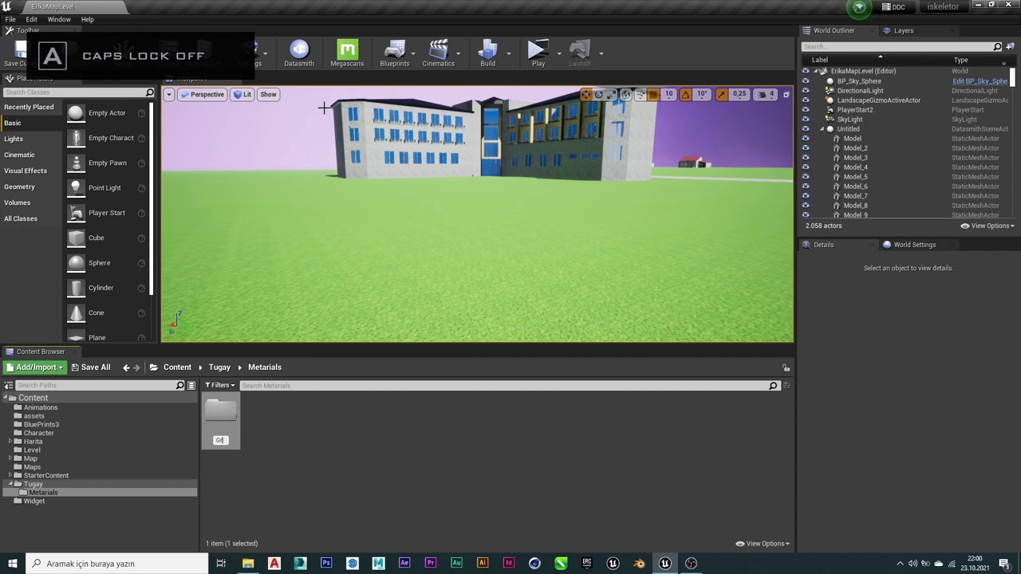
{"action": "type", "text": "s"}
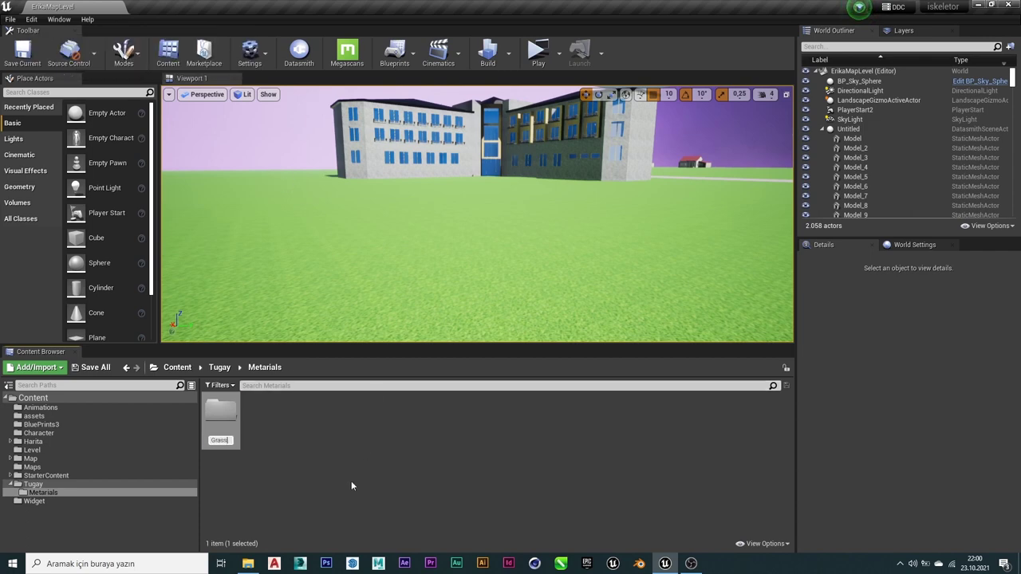
{"action": "key", "text": "Return"}
In the Grass folder, create a new material named LandscapeGrass.
{"action": "double_click", "coordinate": [219, 421]}
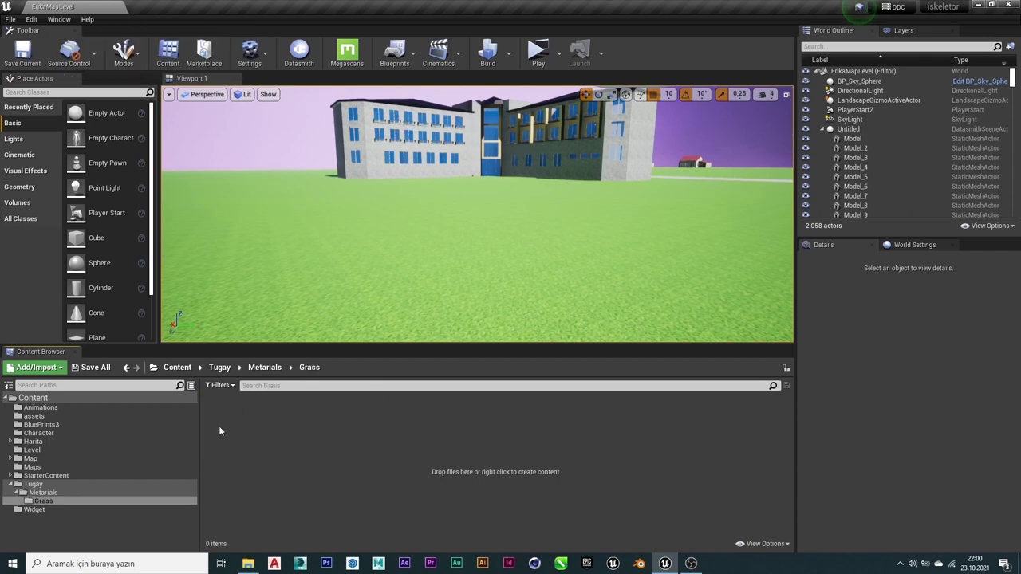
{"action": "right_click", "coordinate": [297, 465]}
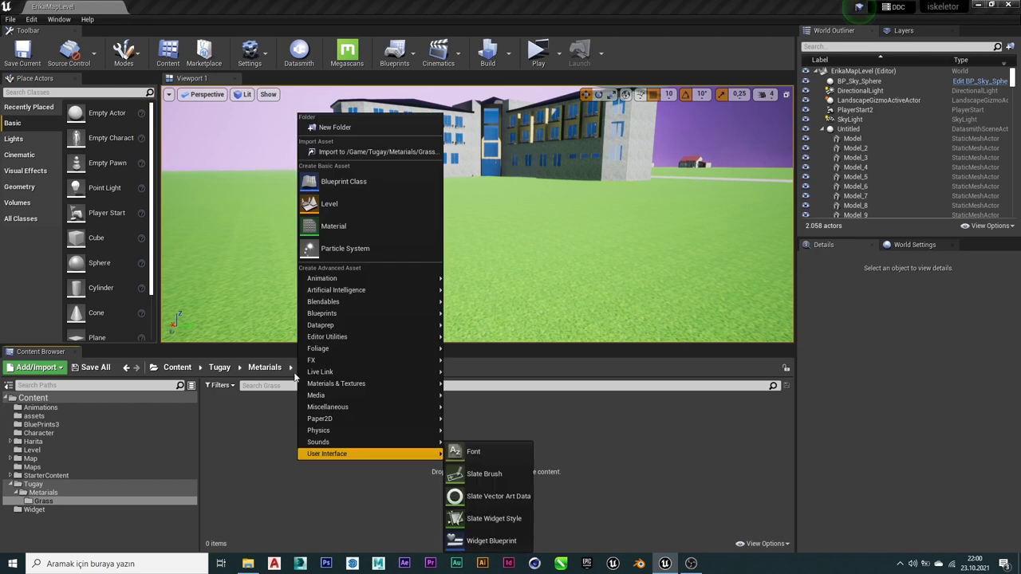
{"action": "left_click", "coordinate": [359, 227]}
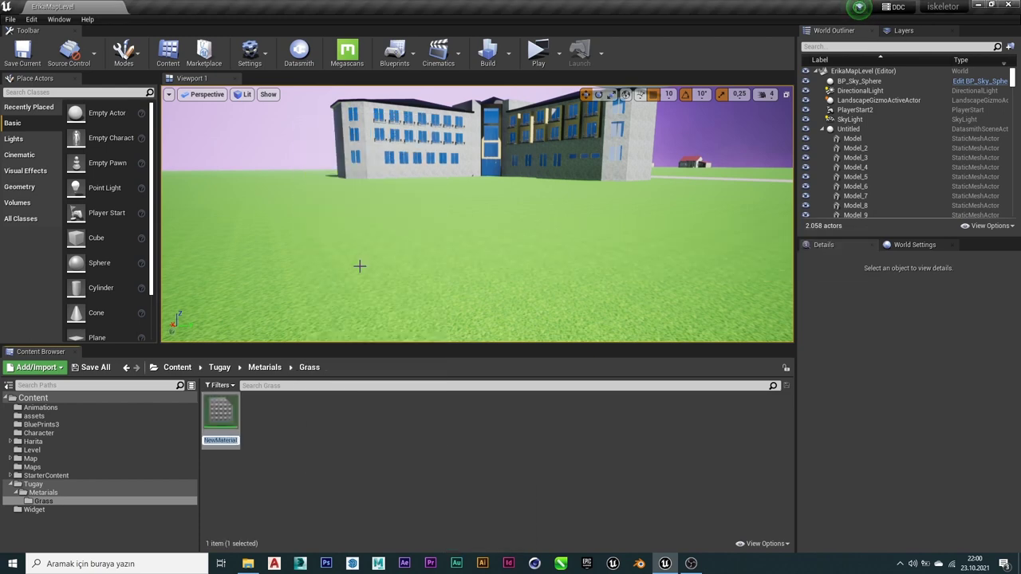
{"action": "key", "text": "BackSpace"}
{"action": "key", "text": "Caps_Lock"}
{"action": "key", "text": "Caps_Lock"}
{"action": "type", "text": "LandscapeGrass"}
{"action": "key", "text": "Return"}
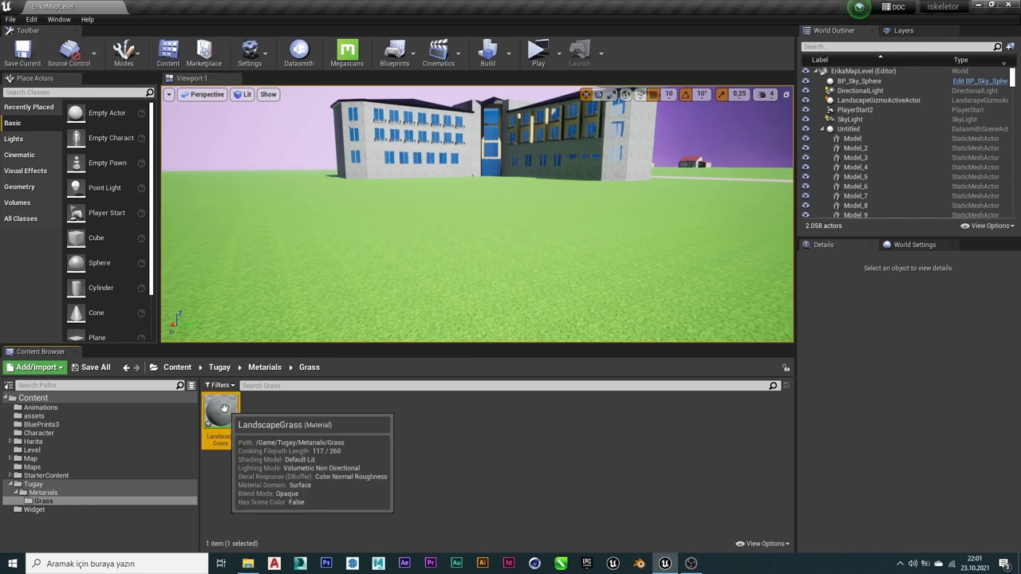
Open LandscapeGrass in the material editor, then return to the level and browse to StarterContent.
{"action": "double_click", "coordinate": [220, 417]}
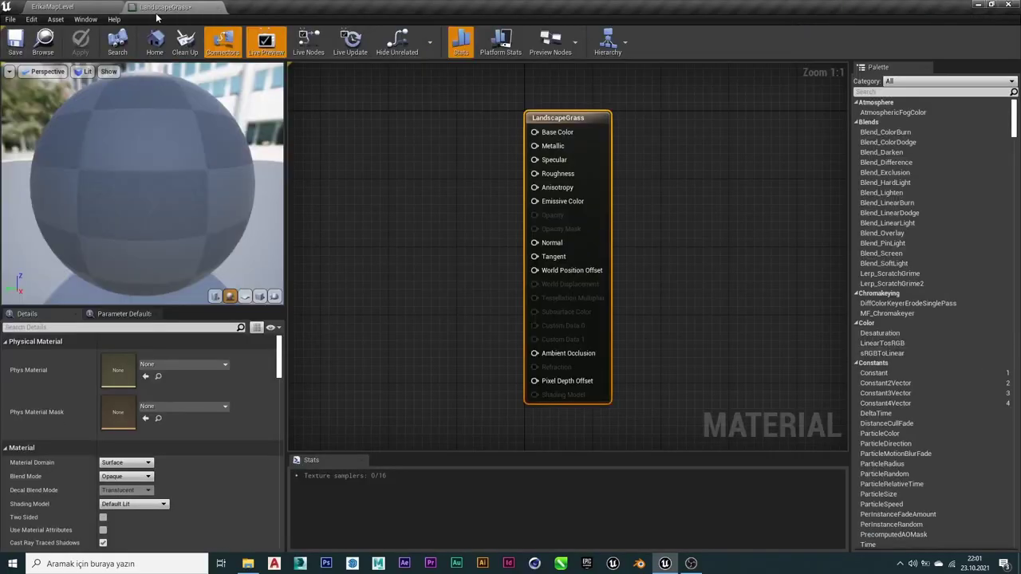
{"action": "left_click", "coordinate": [40, 8]}
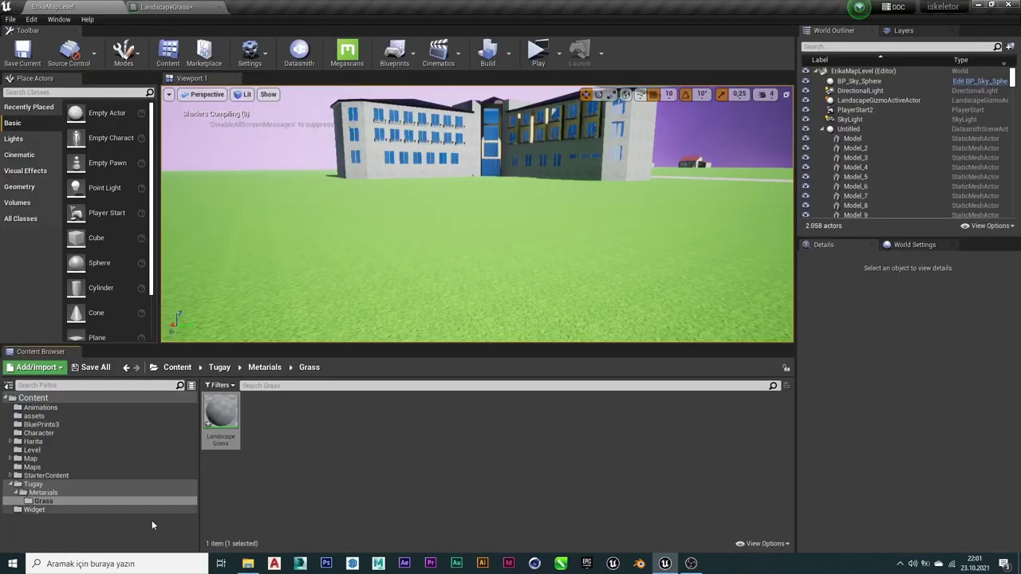
{"action": "left_click", "coordinate": [27, 511]}
{"action": "left_click", "coordinate": [35, 484]}
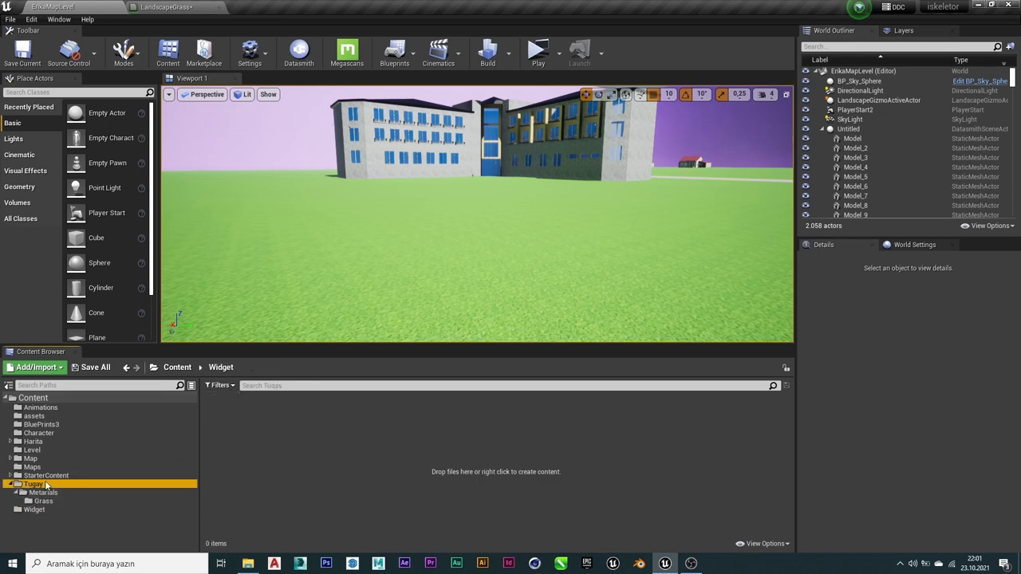
{"action": "left_click", "coordinate": [42, 460]}
{"action": "left_click", "coordinate": [40, 467]}
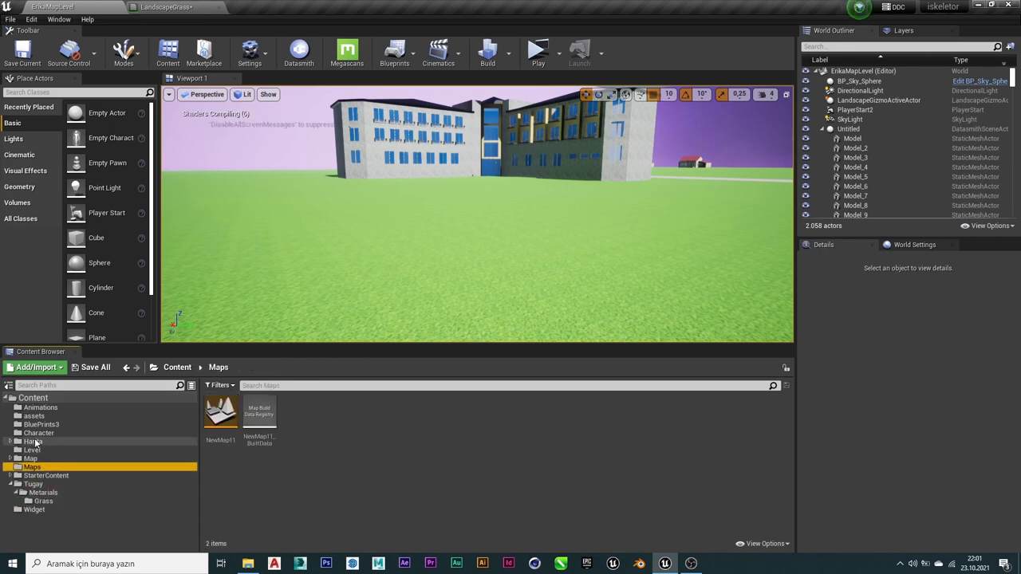
{"action": "left_click", "coordinate": [33, 441]}
{"action": "left_click", "coordinate": [38, 408]}
{"action": "left_click", "coordinate": [40, 424]}
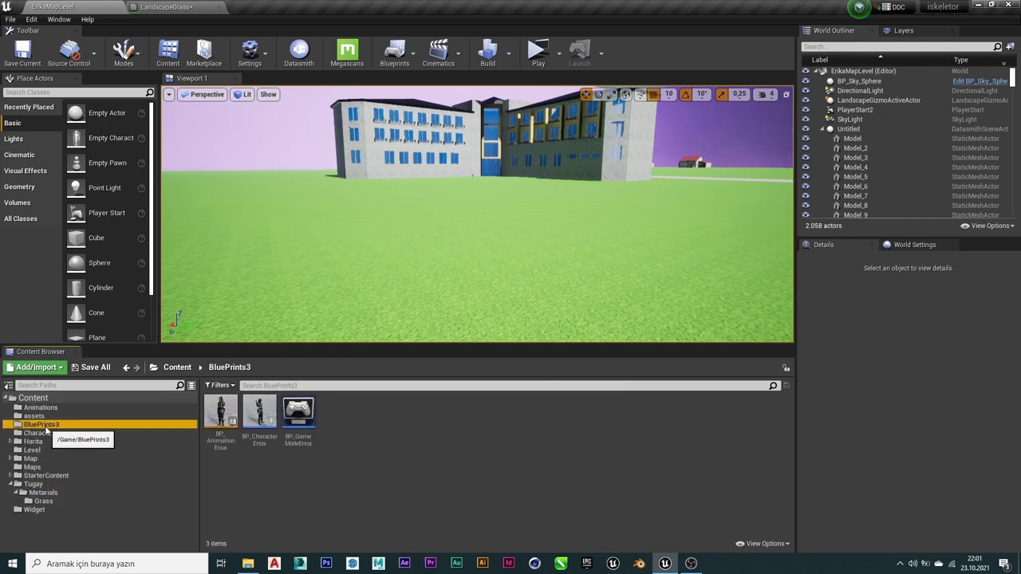
{"action": "left_click", "coordinate": [39, 433]}
{"action": "left_click", "coordinate": [45, 459]}
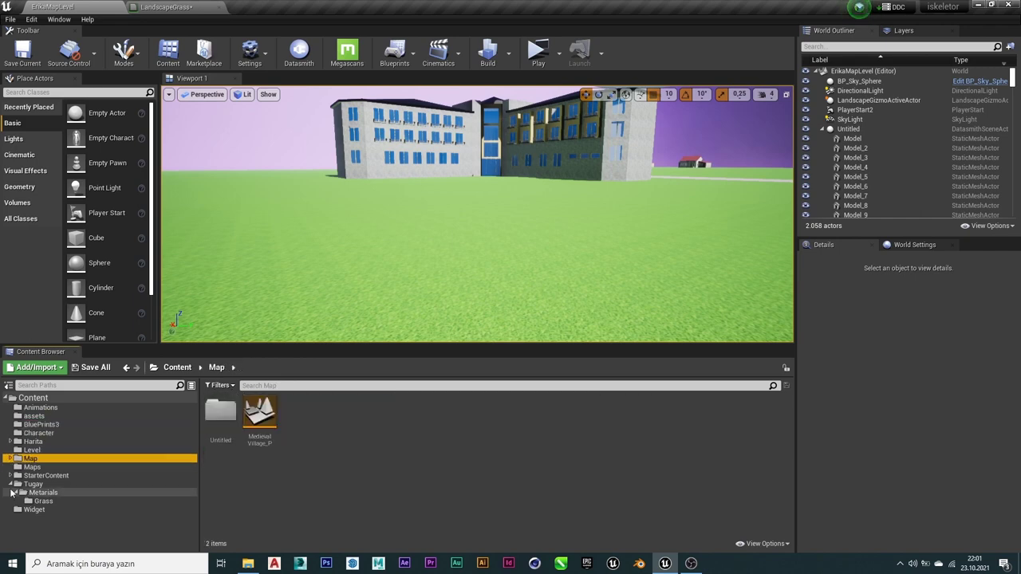
{"action": "left_click", "coordinate": [44, 475]}
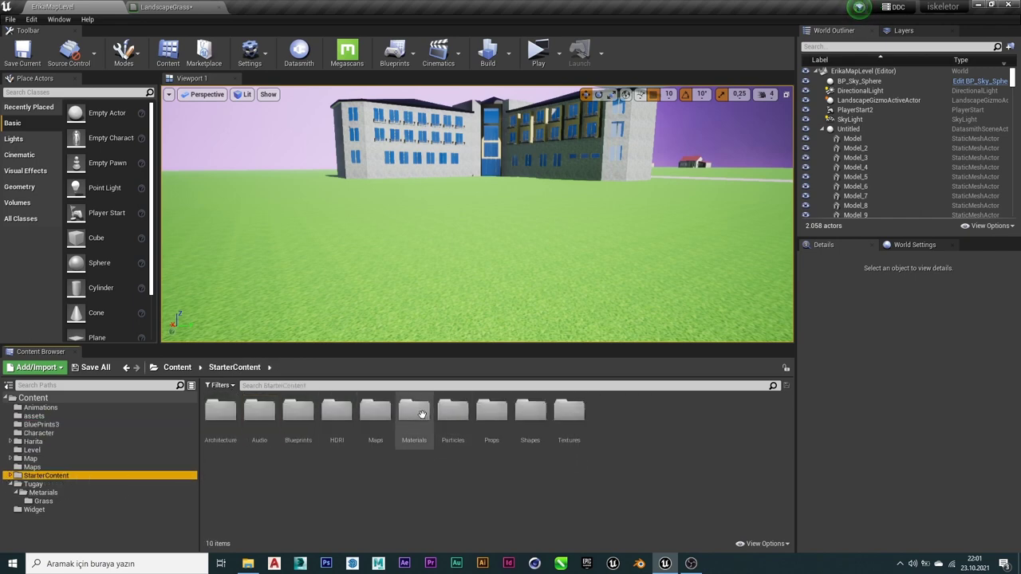
Select T_Ground_Grass_D and T_Ground_Grass_N in the StarterContent Textures folder.
{"action": "double_click", "coordinate": [414, 411]}
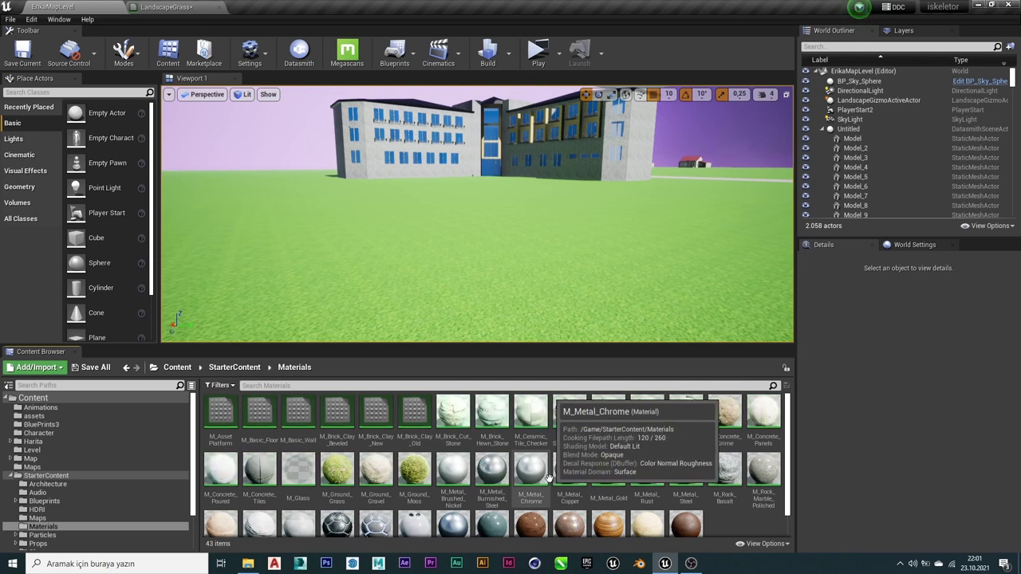
{"action": "scroll", "coordinate": [406, 454], "scroll_direction": "down", "scroll_amount": 1}
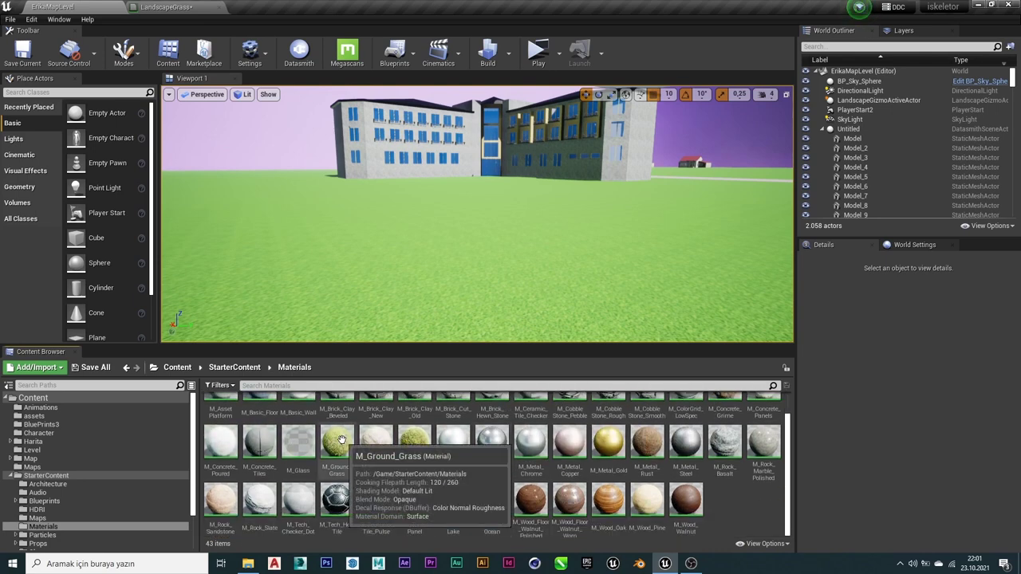
{"action": "scroll", "coordinate": [437, 463], "scroll_direction": "up", "scroll_amount": 1}
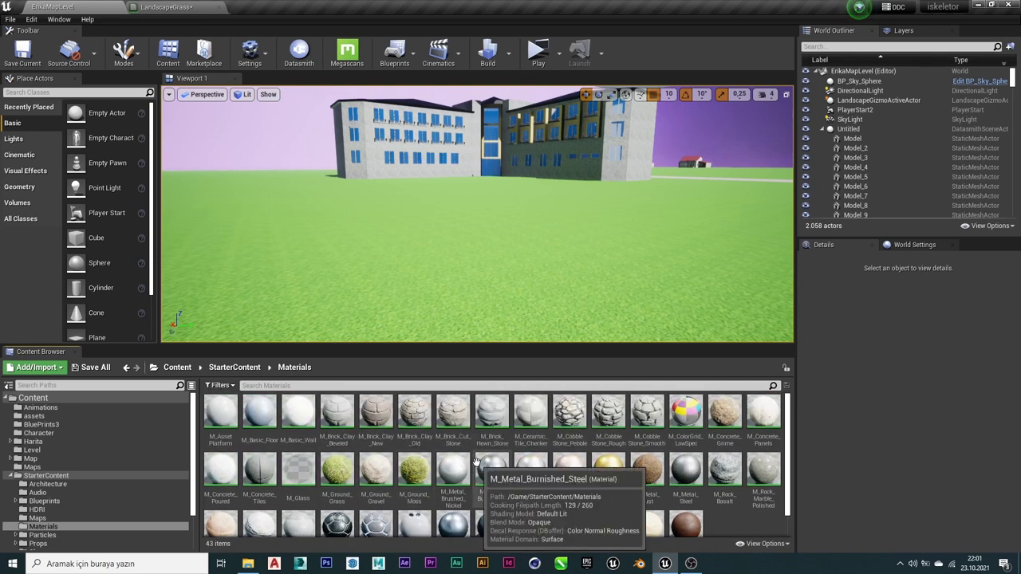
{"action": "left_click", "coordinate": [230, 366]}
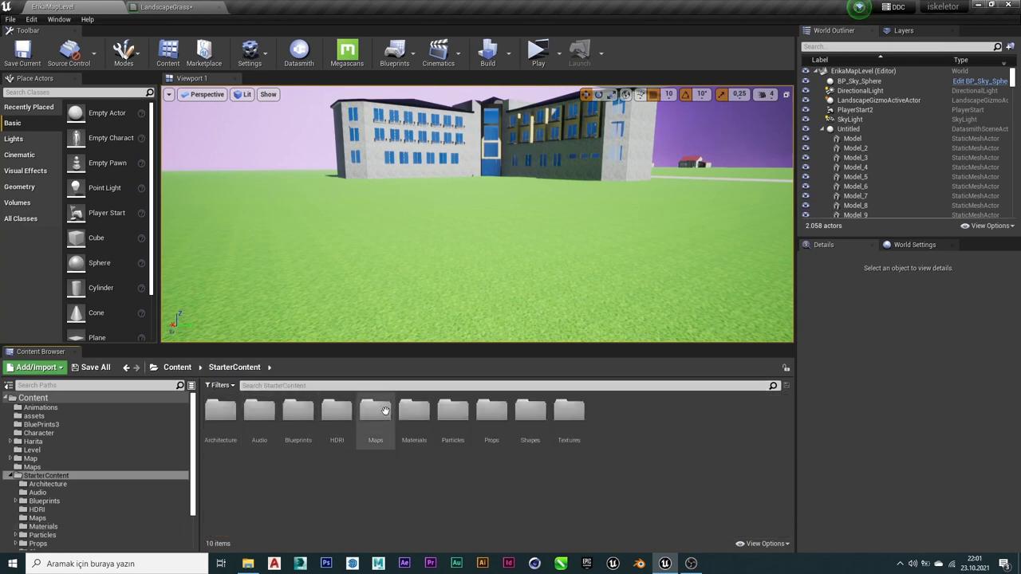
{"action": "double_click", "coordinate": [561, 421]}
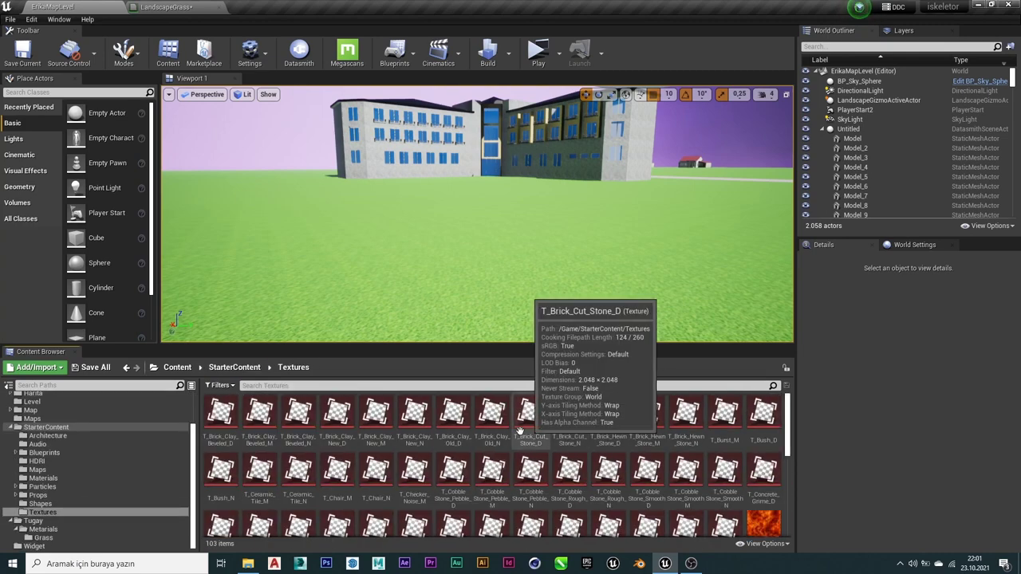
{"action": "scroll", "coordinate": [512, 470], "scroll_direction": "down", "scroll_amount": 1}
{"action": "scroll", "coordinate": [513, 470], "scroll_direction": "down", "scroll_amount": 1}
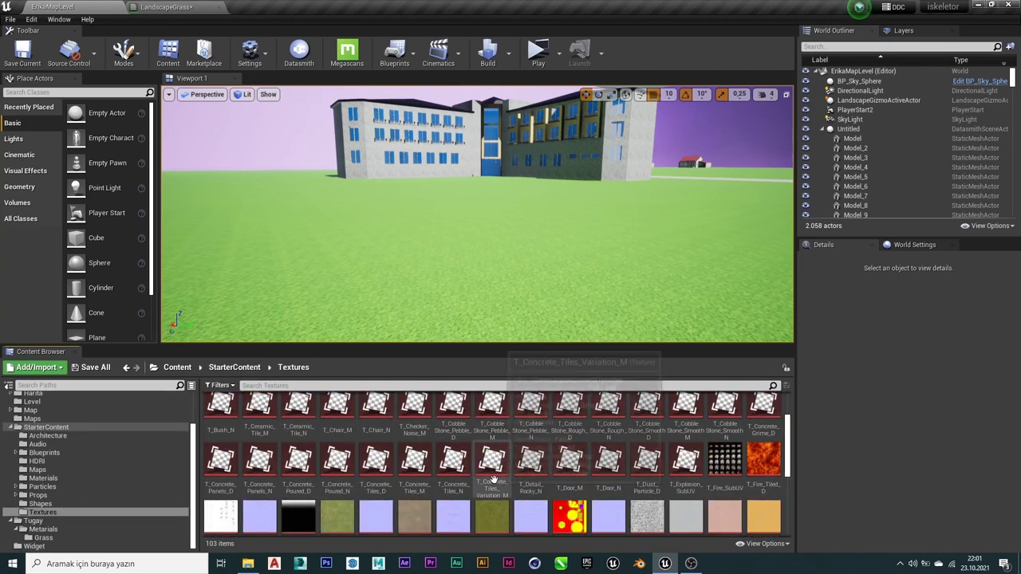
{"action": "scroll", "coordinate": [431, 488], "scroll_direction": "down", "scroll_amount": 1}
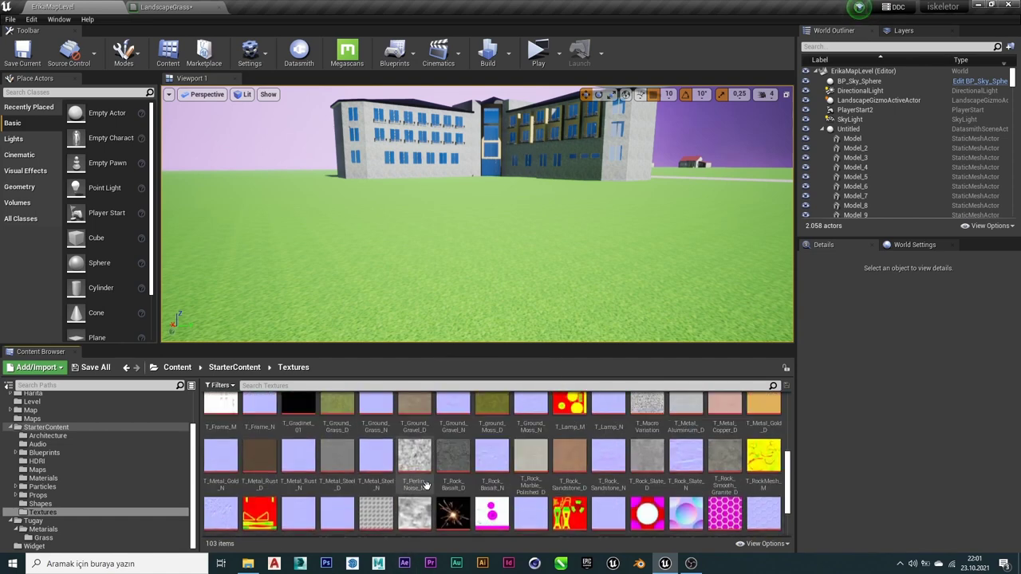
{"action": "left_click", "coordinate": [336, 412]}
{"action": "left_click", "coordinate": [376, 406], "text": "ctrl"}
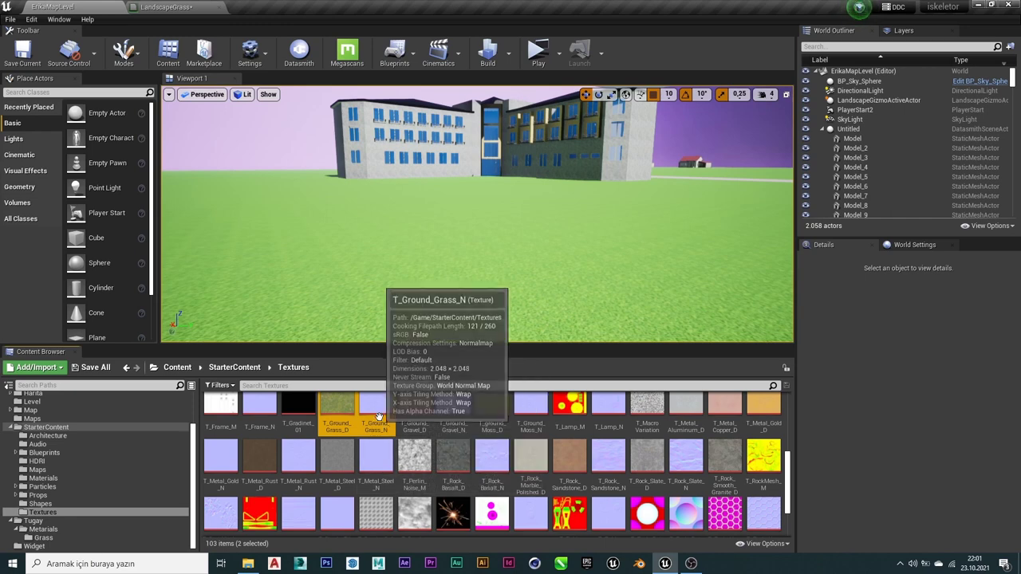
Drop the two grass textures into the LandscapeGrass graph side by side and move the output node right.
{"action": "left_click_drag", "start_coordinate": [335, 409], "coordinate": [185, 6]}
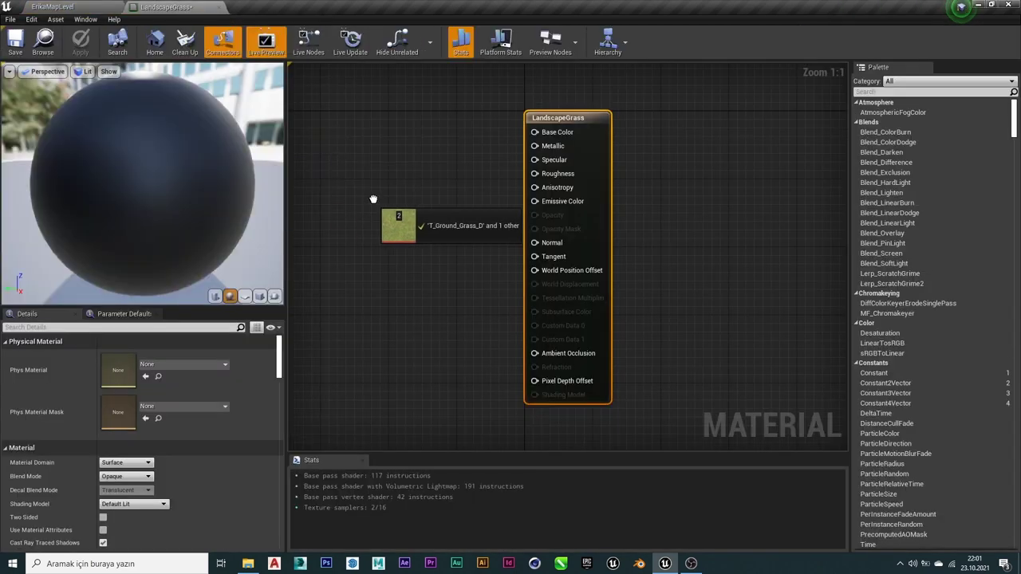
{"action": "mouse_move", "coordinate": [185, 6]}
{"action": "left_mouse_down"}
{"action": "mouse_move", "coordinate": [394, 236]}
{"action": "mouse_move", "coordinate": [416, 90]}
{"action": "left_mouse_up"}
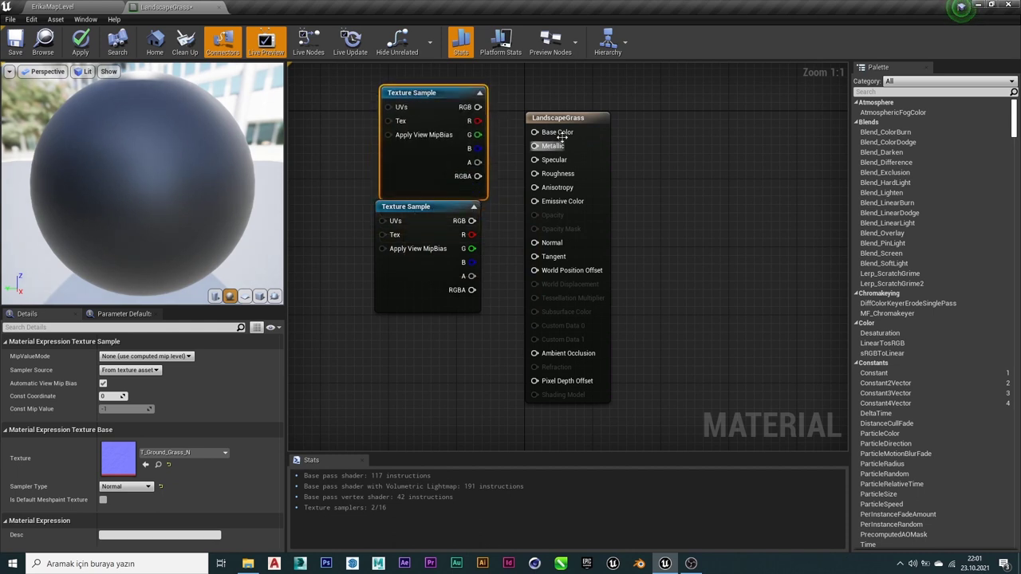
{"action": "right_click_drag", "start_coordinate": [689, 151], "coordinate": [711, 200]}
{"action": "left_click_drag", "start_coordinate": [462, 264], "coordinate": [375, 151]}
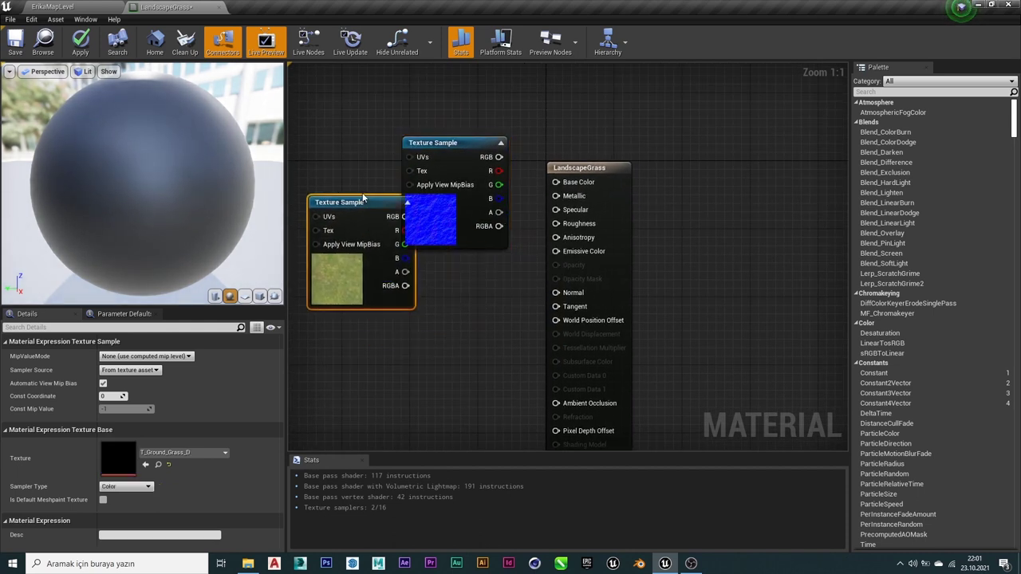
{"action": "mouse_move", "coordinate": [469, 148]}
{"action": "left_mouse_down"}
{"action": "mouse_move", "coordinate": [496, 149]}
{"action": "mouse_move", "coordinate": [496, 139]}
{"action": "left_mouse_up"}
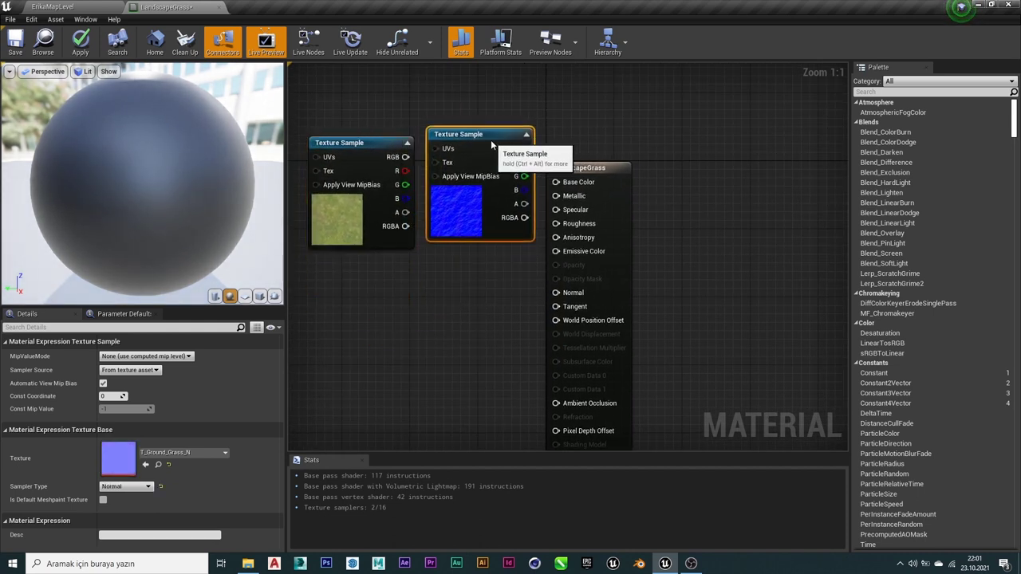
{"action": "left_click_drag", "start_coordinate": [571, 164], "coordinate": [690, 148]}
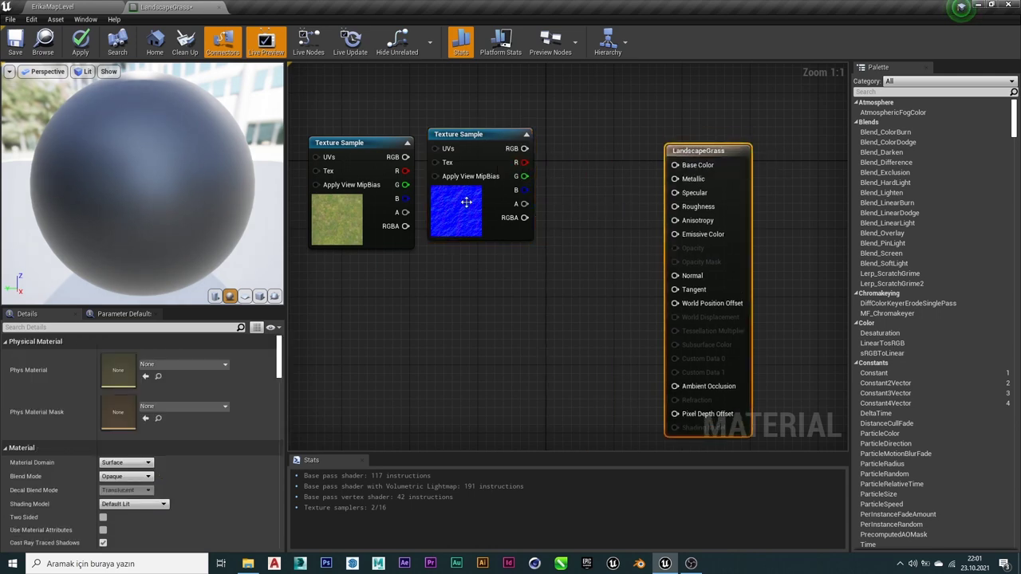
{"action": "left_click_drag", "start_coordinate": [496, 135], "coordinate": [496, 144]}
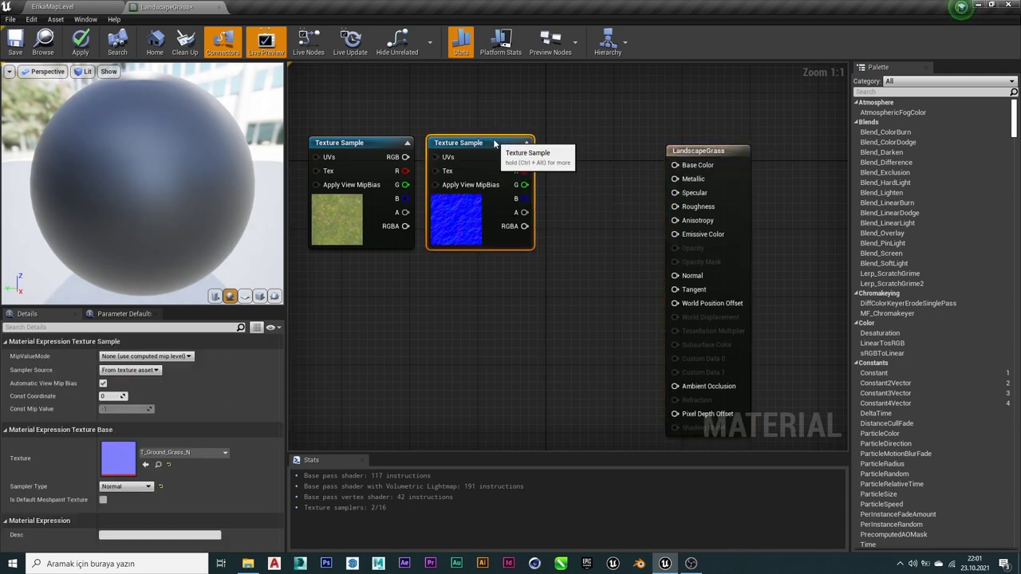
{"action": "left_click", "coordinate": [508, 269]}
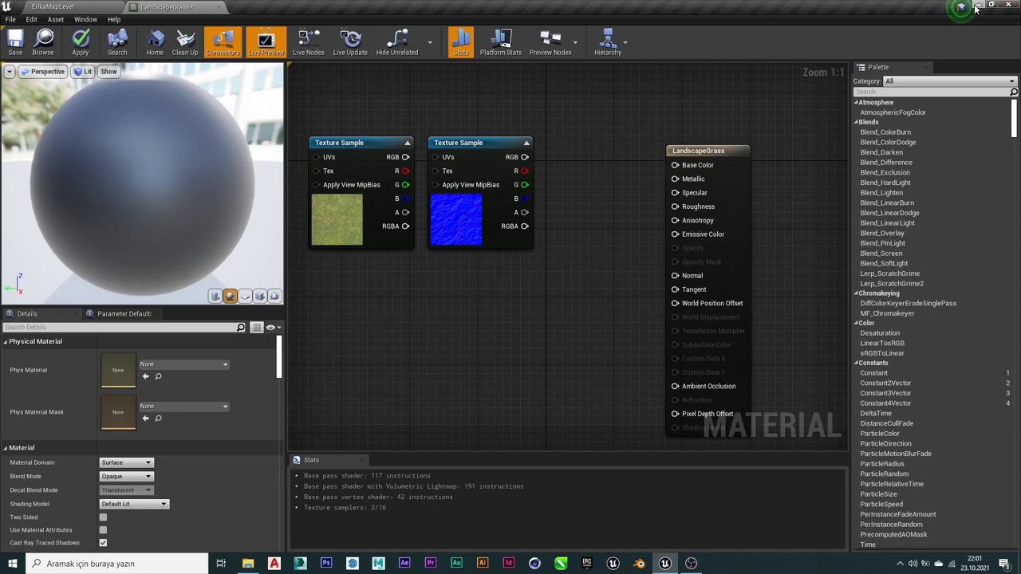
Drag T_Metal_Rust_N and T_Metal_Rust_D from the Content Browser into the material graph.
{"action": "left_click", "coordinate": [64, 5]}
{"action": "scroll", "coordinate": [428, 445], "scroll_direction": "up", "scroll_amount": 1}
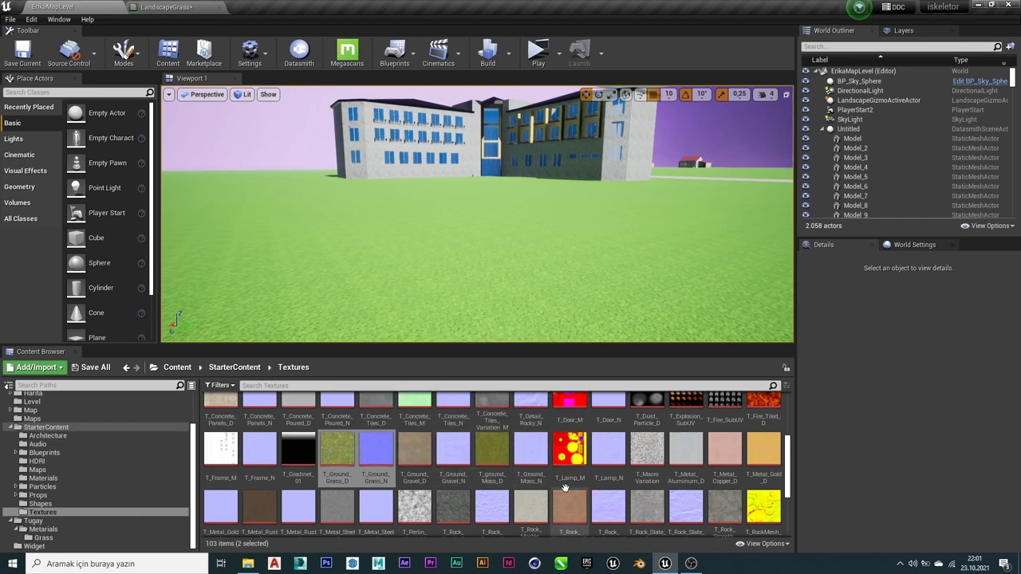
{"action": "scroll", "coordinate": [730, 478], "scroll_direction": "down", "scroll_amount": 1}
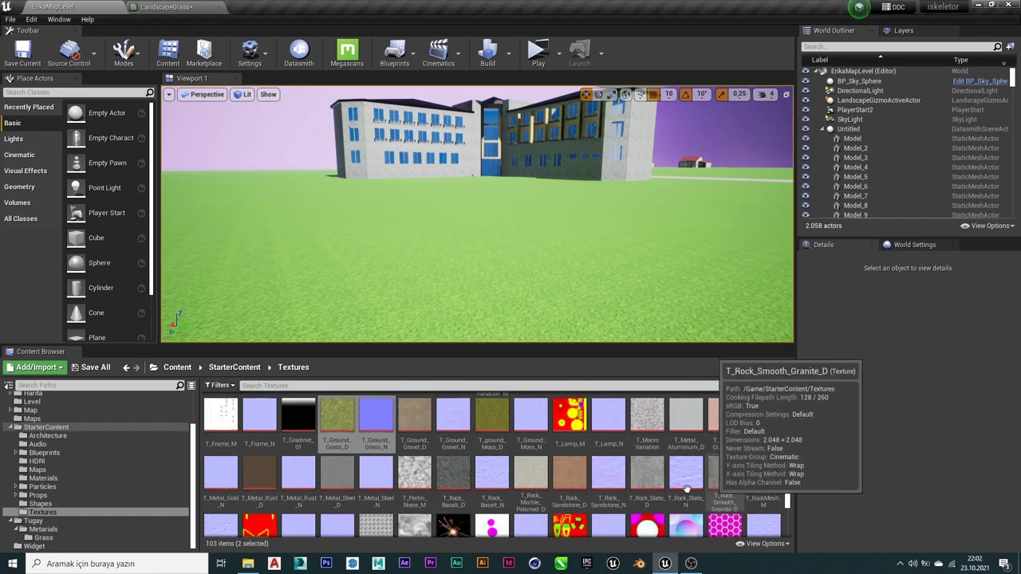
{"action": "scroll", "coordinate": [558, 481], "scroll_direction": "down", "scroll_amount": 2}
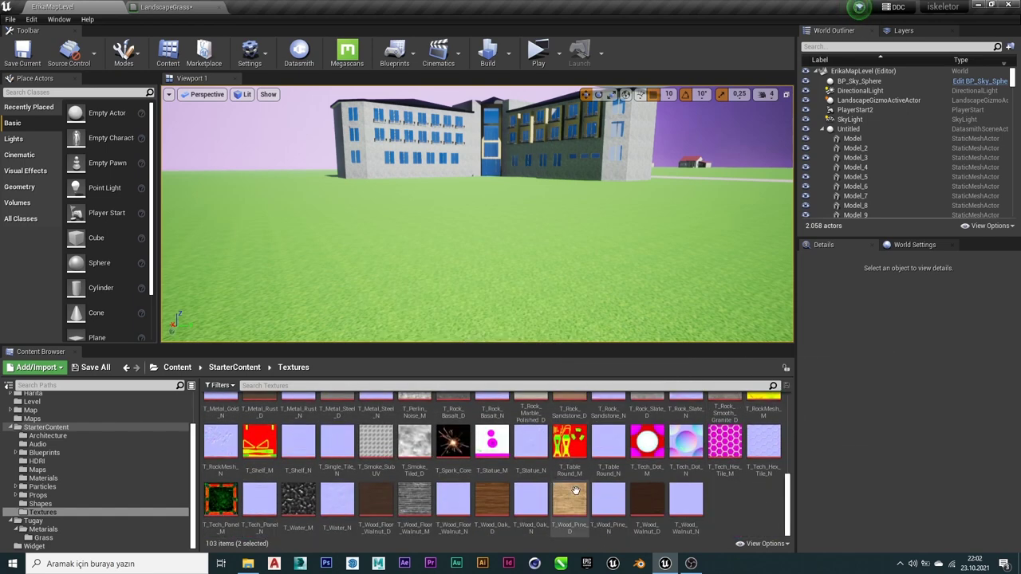
{"action": "scroll", "coordinate": [674, 489], "scroll_direction": "up", "scroll_amount": 1}
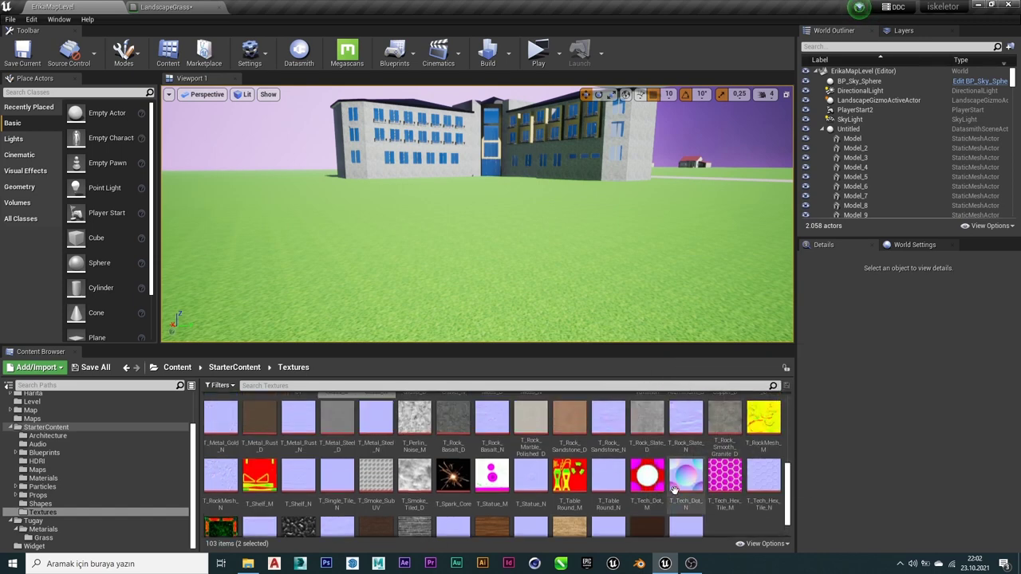
{"action": "left_click", "coordinate": [291, 419]}
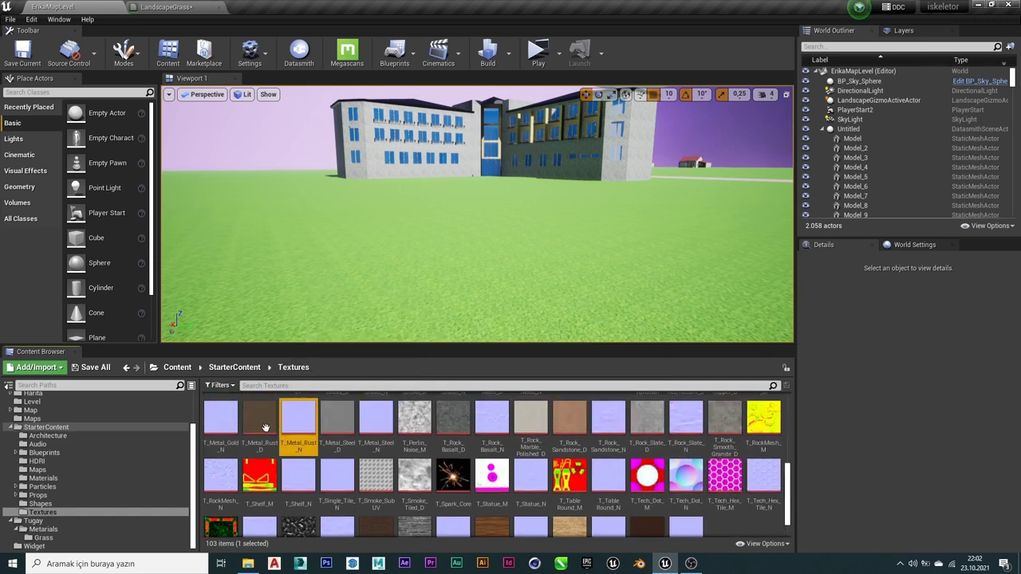
{"action": "left_click", "coordinate": [266, 428], "text": "ctrl"}
{"action": "mouse_move", "coordinate": [266, 423]}
{"action": "left_mouse_down"}
{"action": "mouse_move", "coordinate": [160, 3]}
{"action": "mouse_move", "coordinate": [411, 355]}
{"action": "mouse_move", "coordinate": [395, 335]}
{"action": "left_mouse_up"}
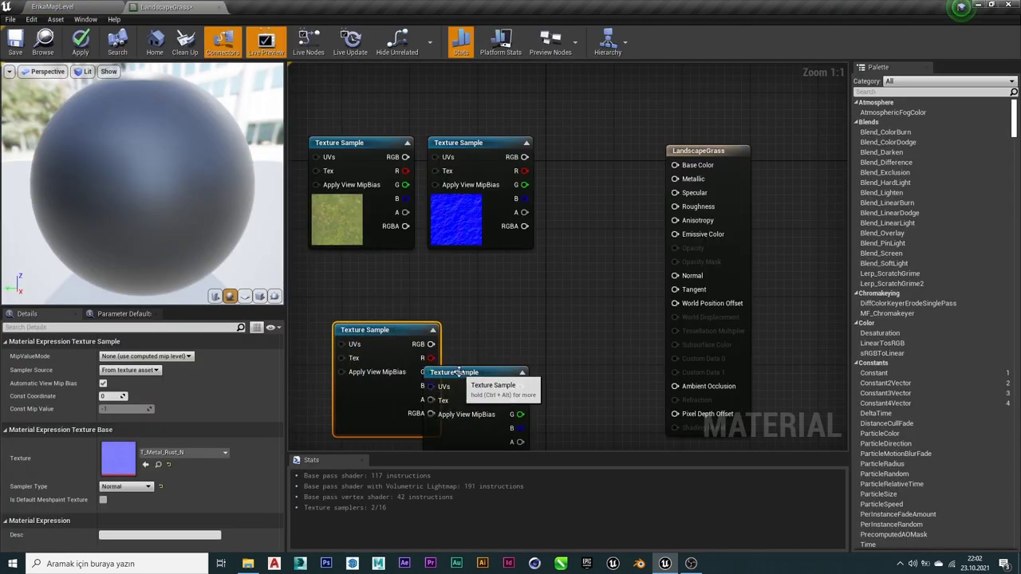
Arrange the two rust texture samples below the grass samples and check each sample node.
{"action": "mouse_move", "coordinate": [470, 380]}
{"action": "left_mouse_down"}
{"action": "mouse_move", "coordinate": [539, 355]}
{"action": "mouse_move", "coordinate": [505, 338]}
{"action": "left_mouse_up"}
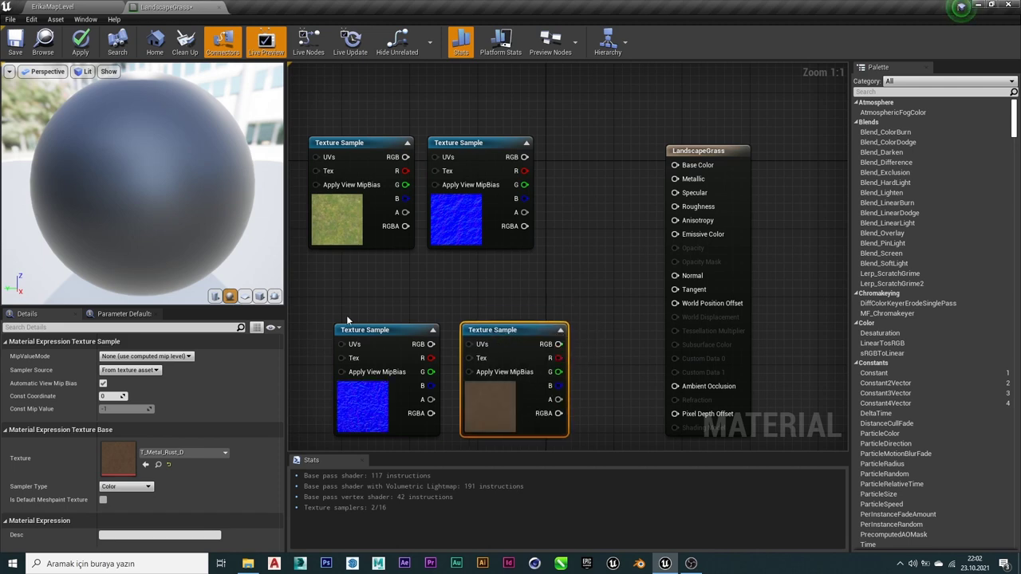
{"action": "left_click_drag", "start_coordinate": [365, 327], "coordinate": [347, 319]}
{"action": "left_click", "coordinate": [497, 333]}
{"action": "left_click_drag", "start_coordinate": [497, 333], "coordinate": [480, 325]}
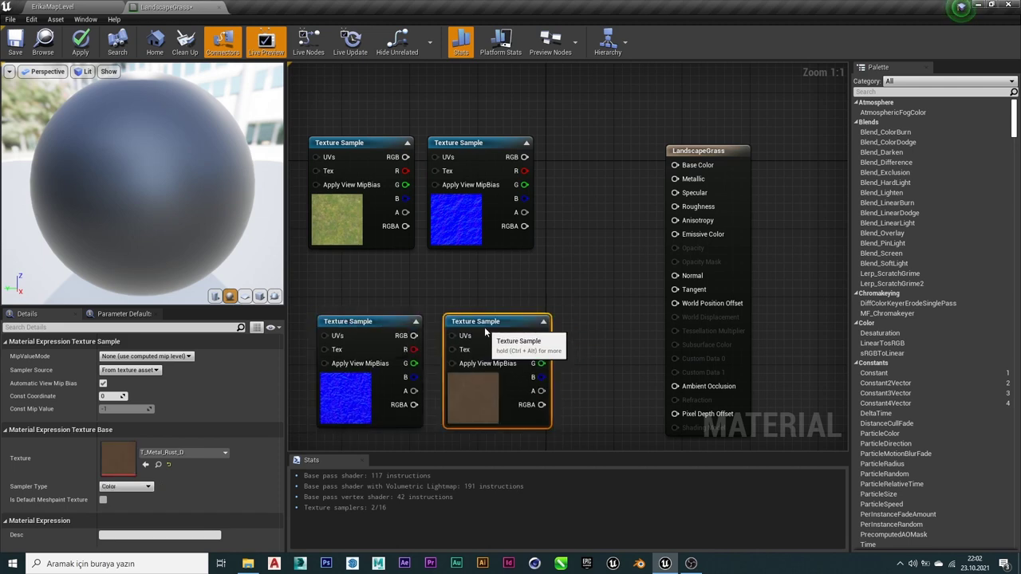
{"action": "scroll", "coordinate": [524, 223], "scroll_direction": "down", "scroll_amount": 3}
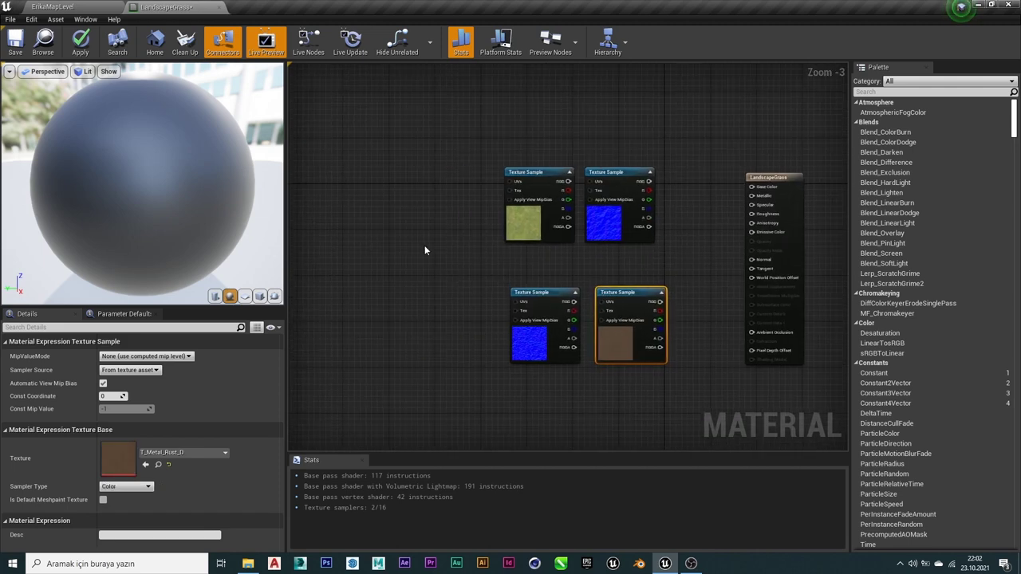
{"action": "scroll", "coordinate": [425, 245], "scroll_direction": "up", "scroll_amount": 1}
{"action": "right_click_drag", "start_coordinate": [396, 240], "coordinate": [417, 256]}
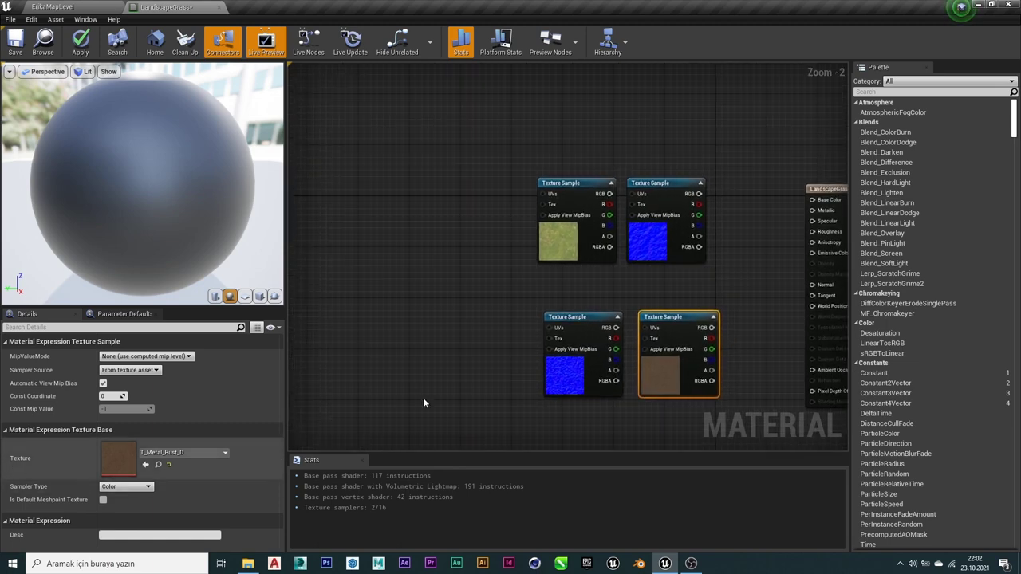
{"action": "left_click", "coordinate": [565, 183]}
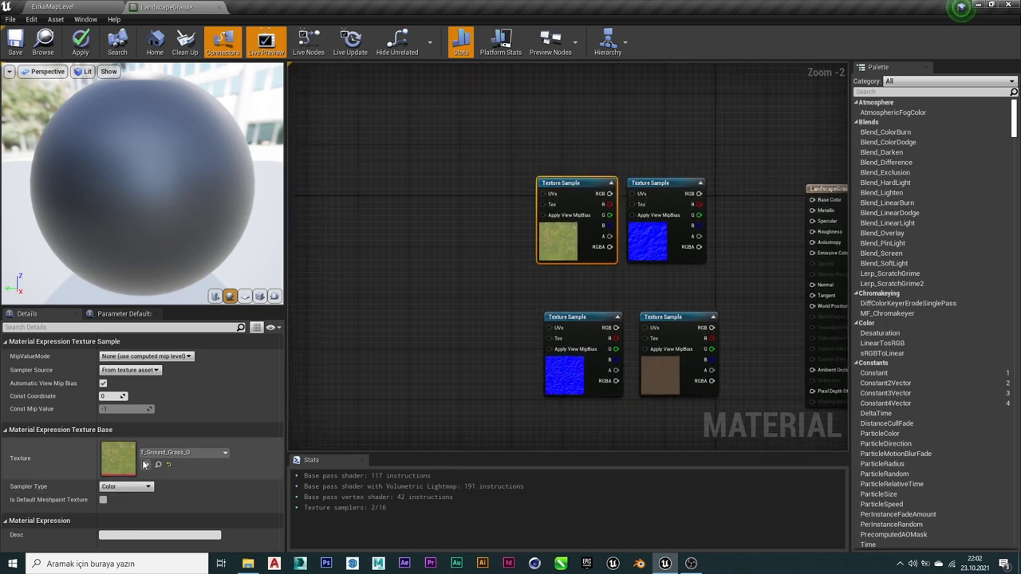
{"action": "left_click", "coordinate": [677, 179]}
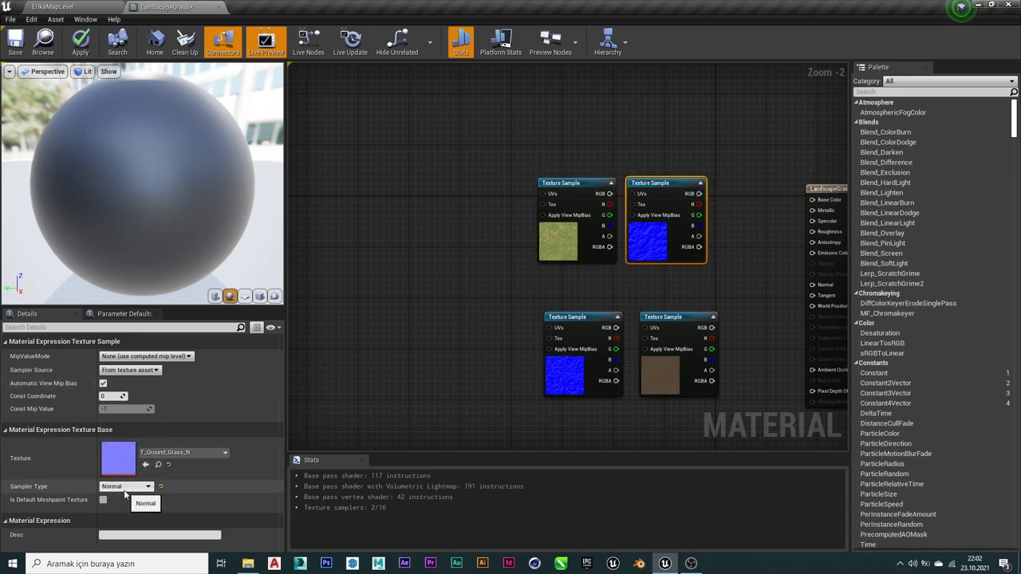
{"action": "left_click", "coordinate": [586, 318]}
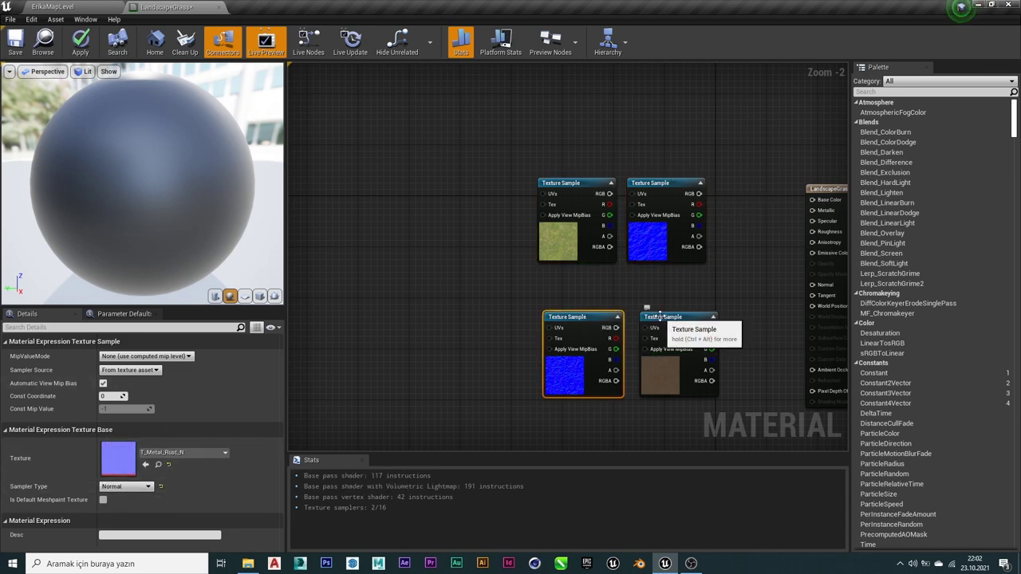
{"action": "left_click", "coordinate": [661, 316]}
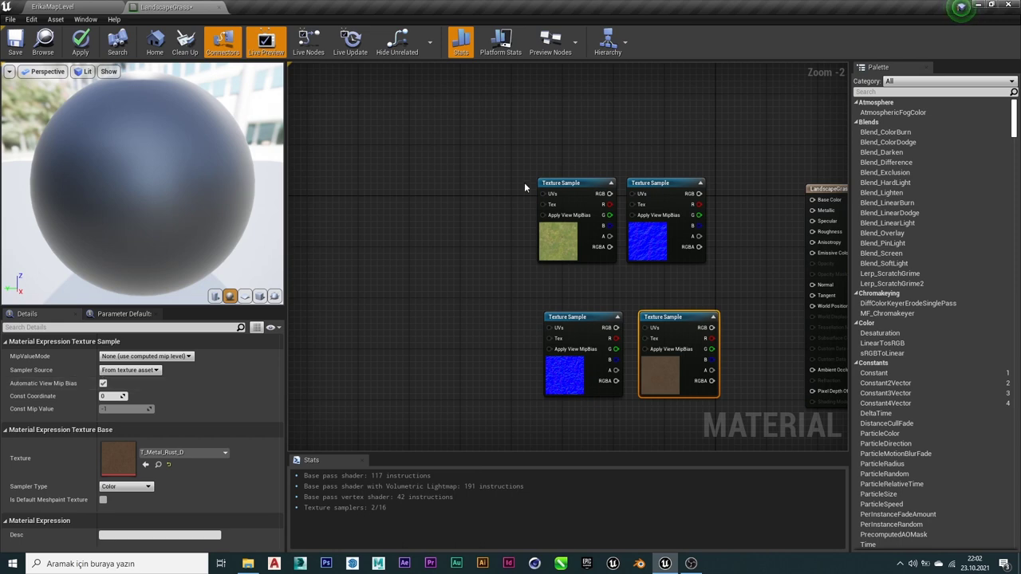
{"action": "left_click", "coordinate": [494, 232]}
{"action": "right_click_drag", "start_coordinate": [482, 252], "coordinate": [392, 231]}
Add a TextureCoordinate node and a Multiply node wired from its output into input A.
{"action": "right_click", "coordinate": [395, 232]}
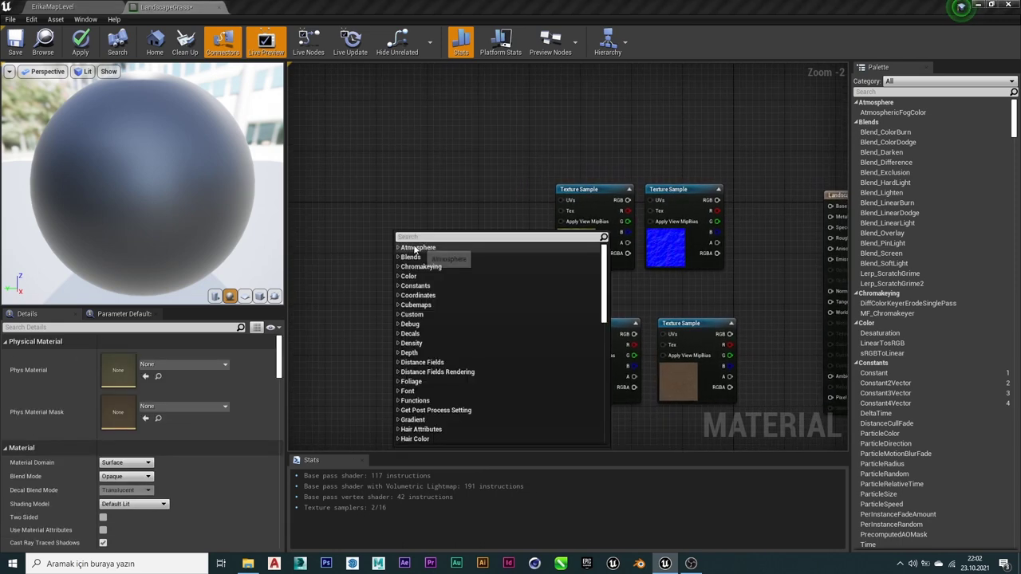
{"action": "type", "text": "tex"}
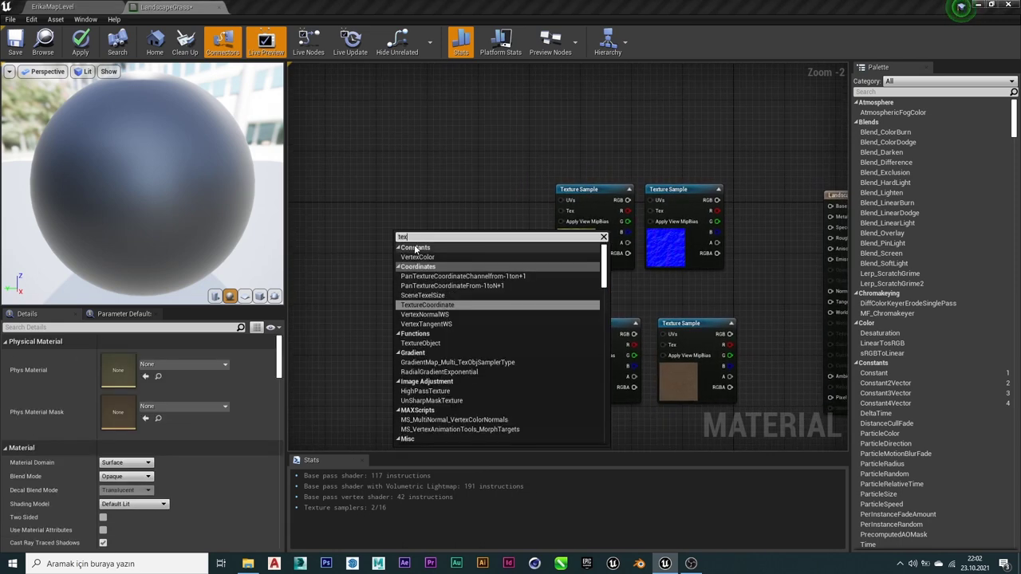
{"action": "type", "text": "co"}
{"action": "key", "text": "Return"}
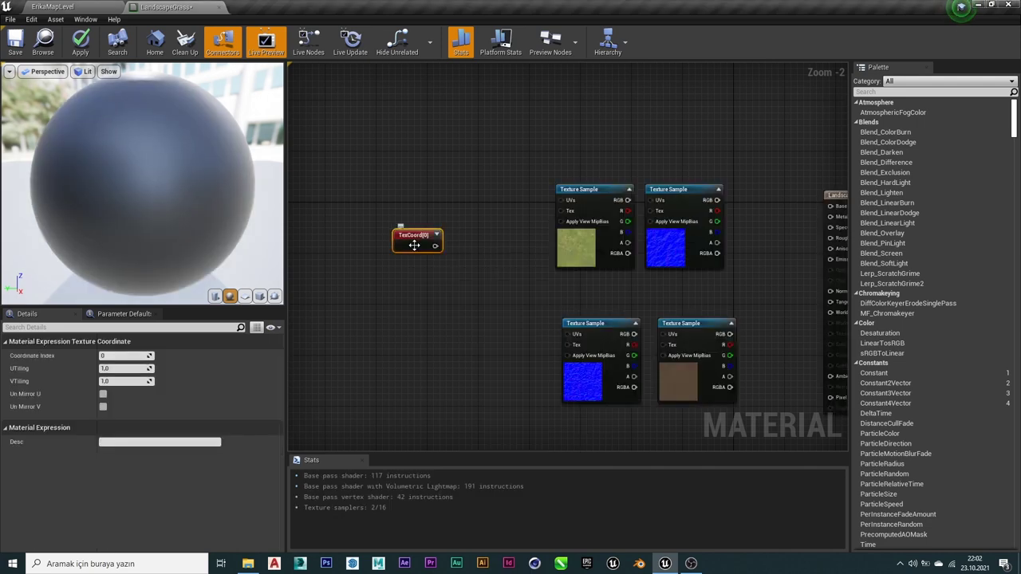
{"action": "left_click_drag", "start_coordinate": [421, 245], "coordinate": [385, 251]}
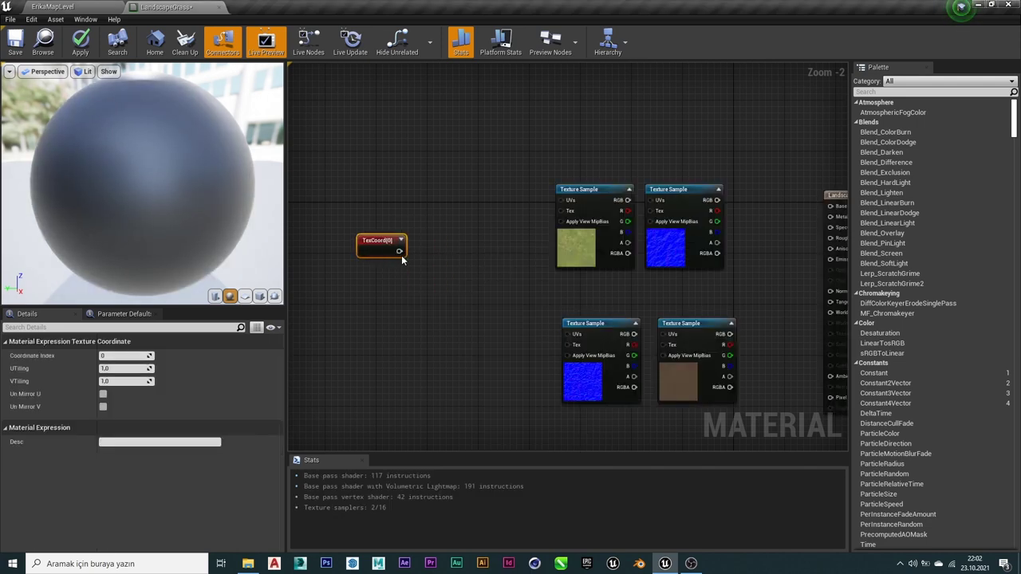
{"action": "left_click_drag", "start_coordinate": [425, 205], "coordinate": [416, 201]}
{"action": "type", "text": "mult"}
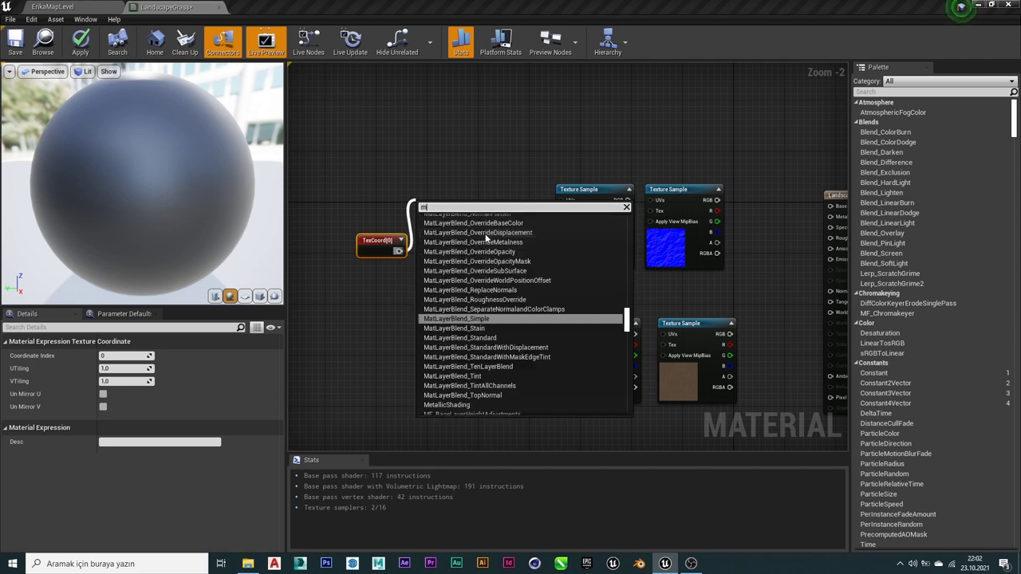
{"action": "key", "text": "Return"}
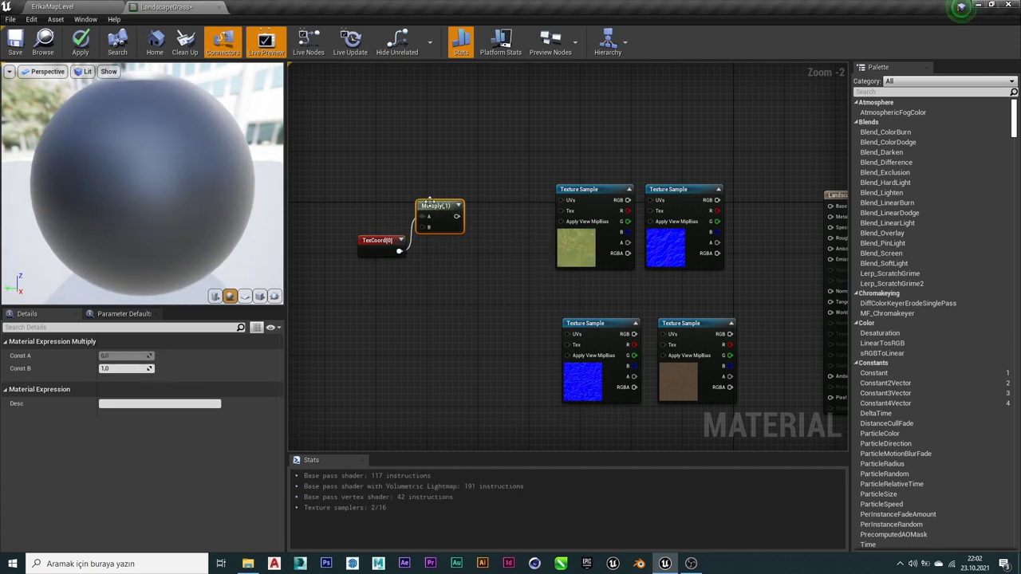
{"action": "left_click_drag", "start_coordinate": [435, 203], "coordinate": [456, 216]}
{"action": "right_click_drag", "start_coordinate": [456, 216], "coordinate": [432, 251]}
{"action": "scroll", "coordinate": [395, 271], "scroll_direction": "up", "scroll_amount": 2}
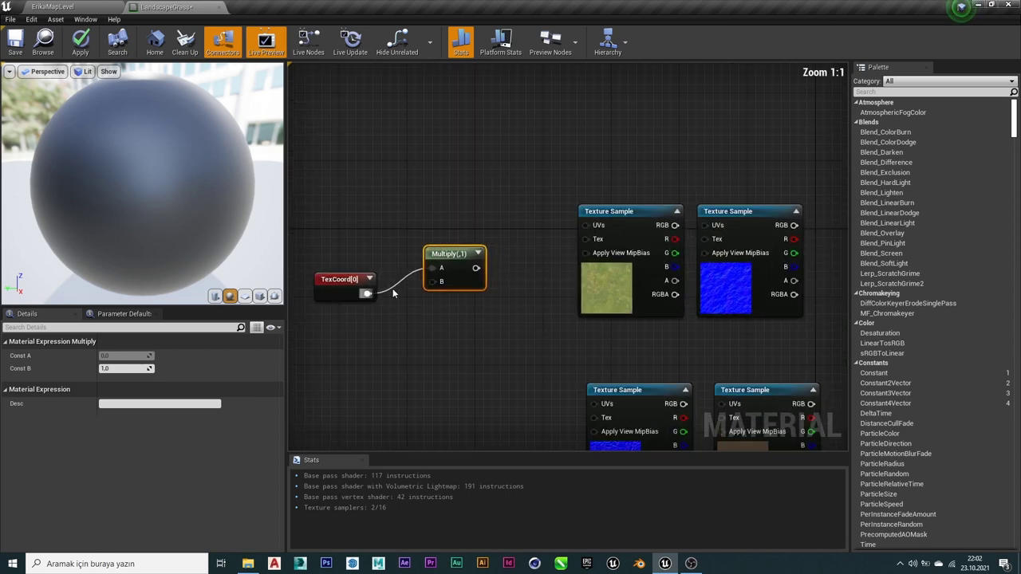
{"action": "right_click_drag", "start_coordinate": [393, 288], "coordinate": [456, 278]}
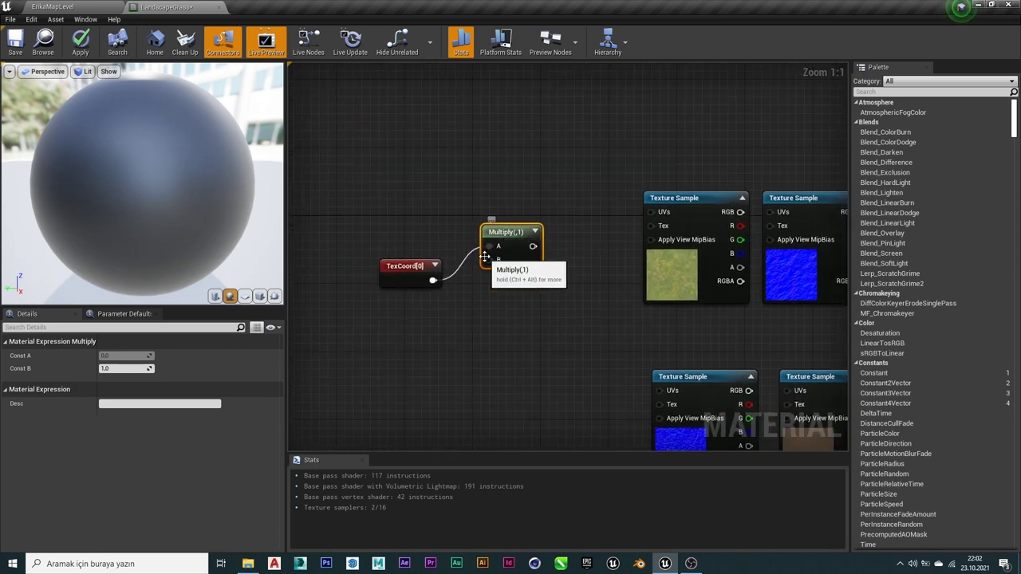
{"action": "left_click_drag", "start_coordinate": [511, 233], "coordinate": [519, 241]}
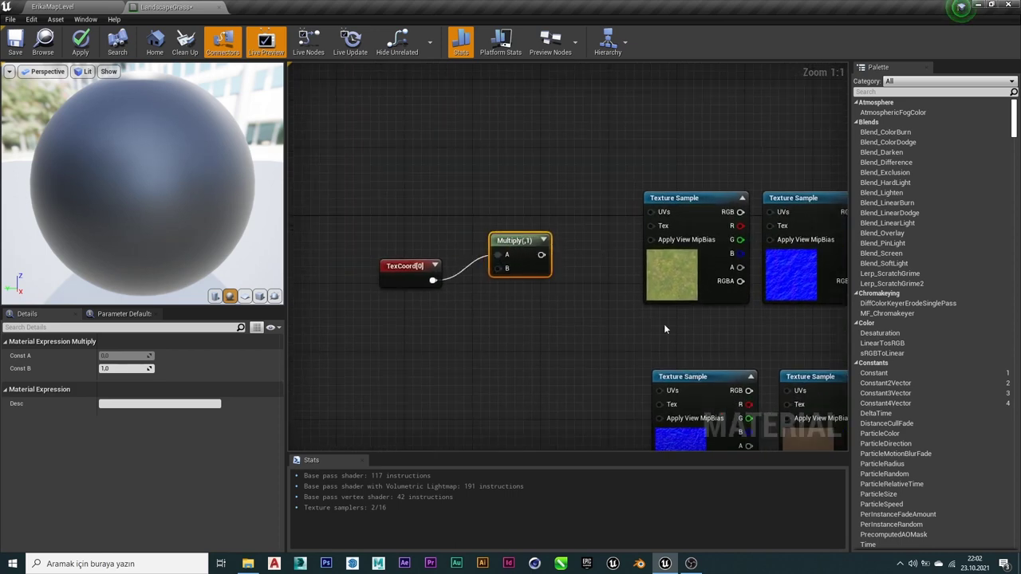
Wire a Constant 0 into the Multiply's B input and place it below TexCoord[0].
{"action": "left_click_drag", "start_coordinate": [878, 373], "coordinate": [535, 303]}
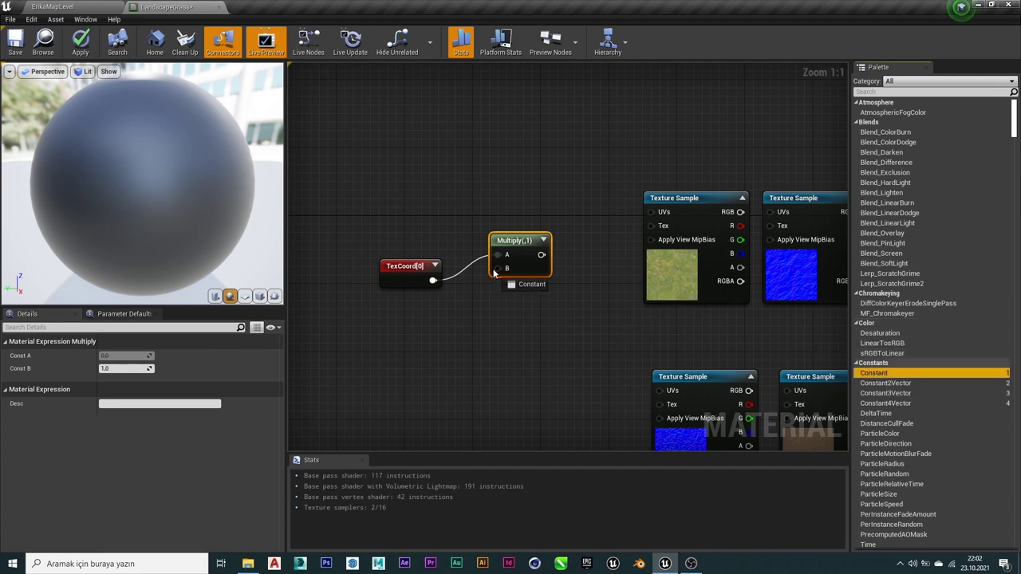
{"action": "left_click_drag", "start_coordinate": [495, 273], "coordinate": [498, 271]}
{"action": "left_click", "coordinate": [399, 267]}
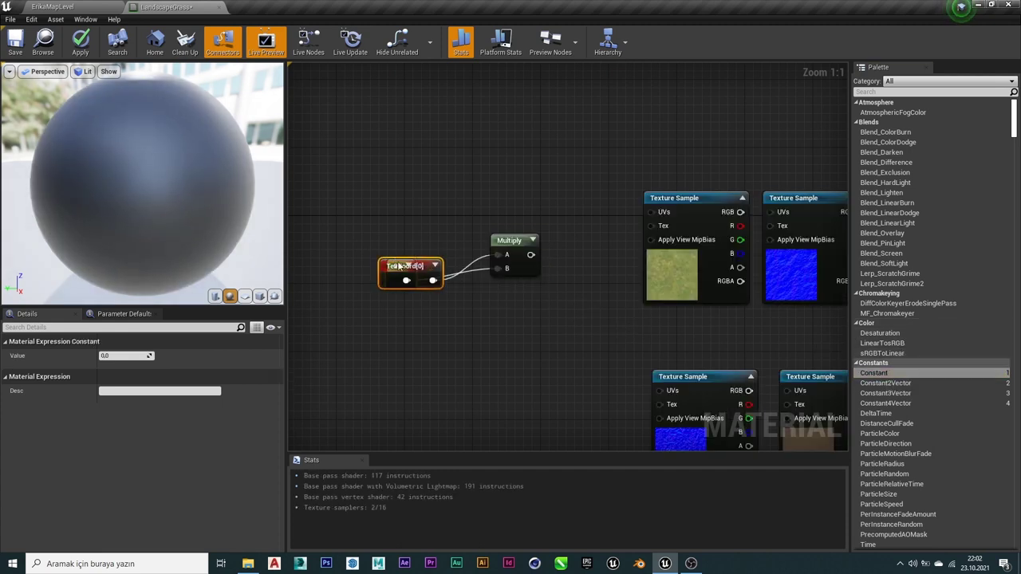
{"action": "left_click_drag", "start_coordinate": [407, 269], "coordinate": [391, 235]}
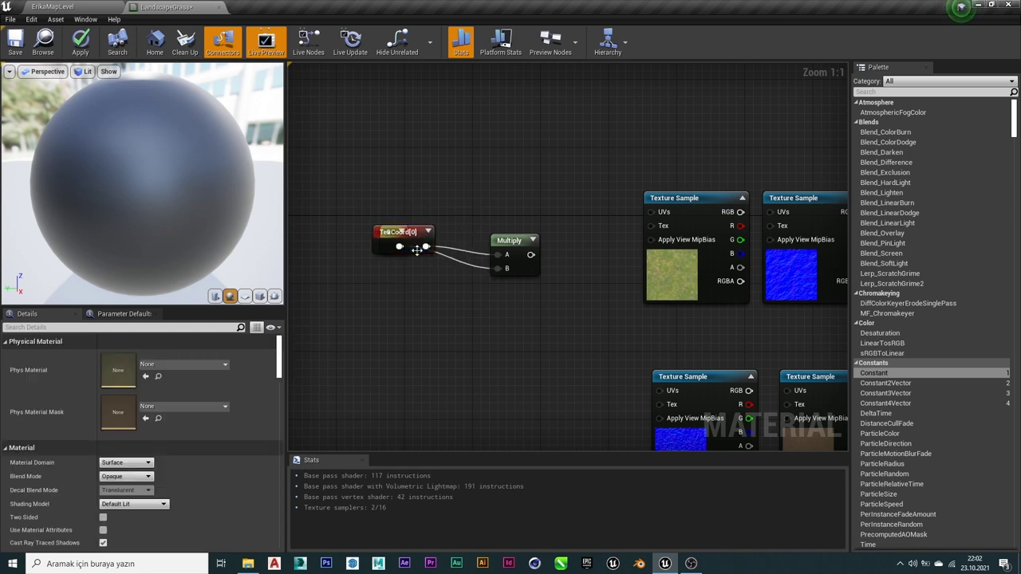
{"action": "mouse_move", "coordinate": [396, 237]}
{"action": "left_mouse_down"}
{"action": "mouse_move", "coordinate": [456, 323]}
{"action": "mouse_move", "coordinate": [447, 297]}
{"action": "left_mouse_up"}
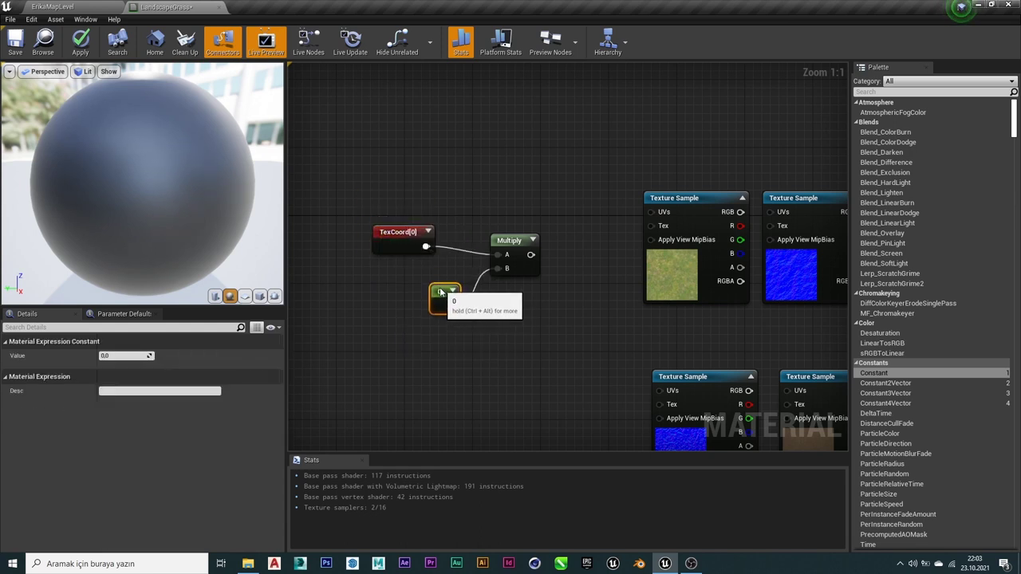
{"action": "left_click", "coordinate": [532, 299]}
{"action": "scroll", "coordinate": [526, 291], "scroll_direction": "down", "scroll_amount": 1}
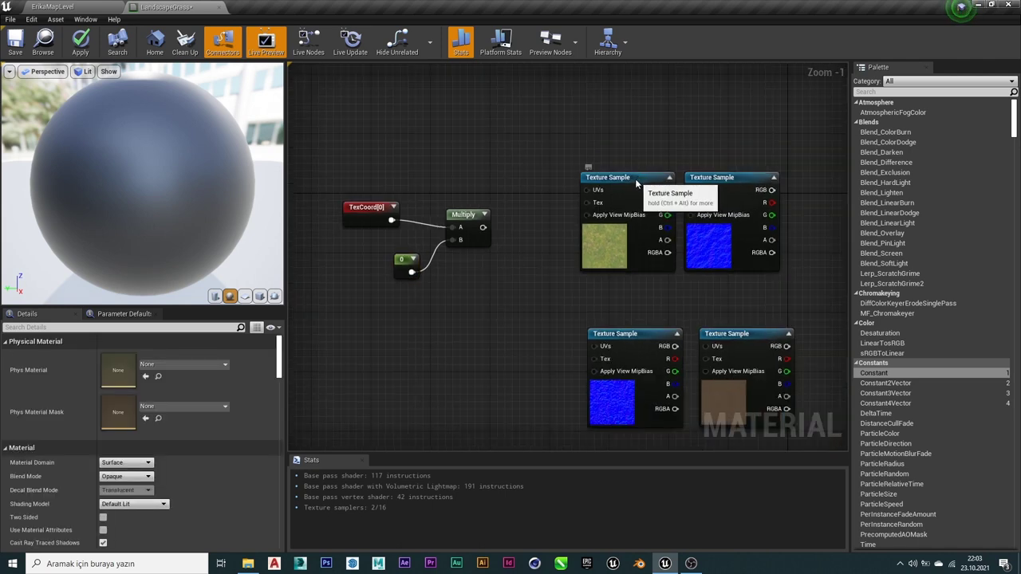
Stack the grass, grass normal, rust diffuse and rust normal samples in one column beside Multiply.
{"action": "left_click_drag", "start_coordinate": [635, 183], "coordinate": [605, 93]}
{"action": "mouse_move", "coordinate": [759, 184]}
{"action": "left_mouse_down"}
{"action": "mouse_move", "coordinate": [615, 206]}
{"action": "mouse_move", "coordinate": [638, 205]}
{"action": "left_mouse_up"}
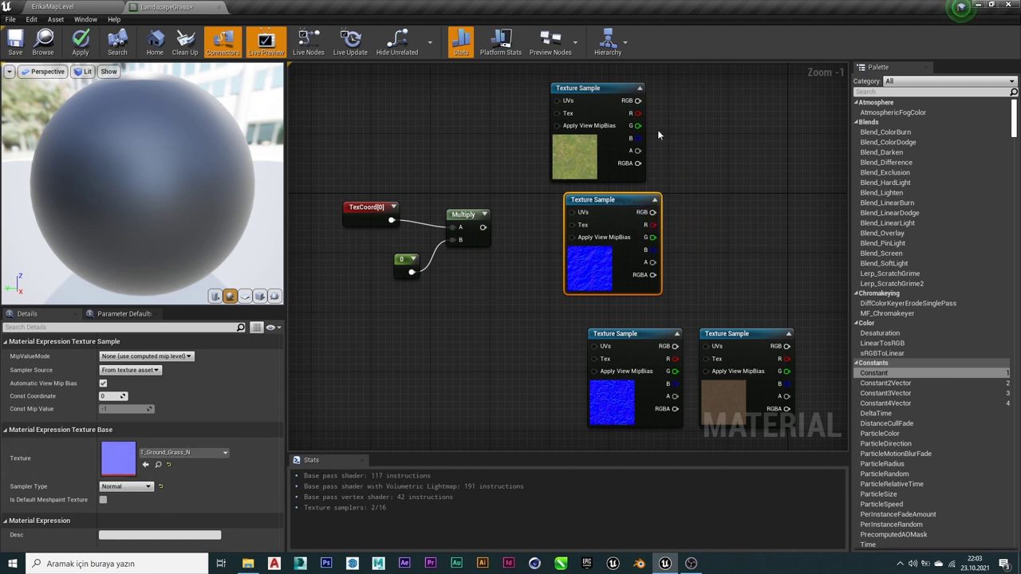
{"action": "left_click", "coordinate": [623, 86]}
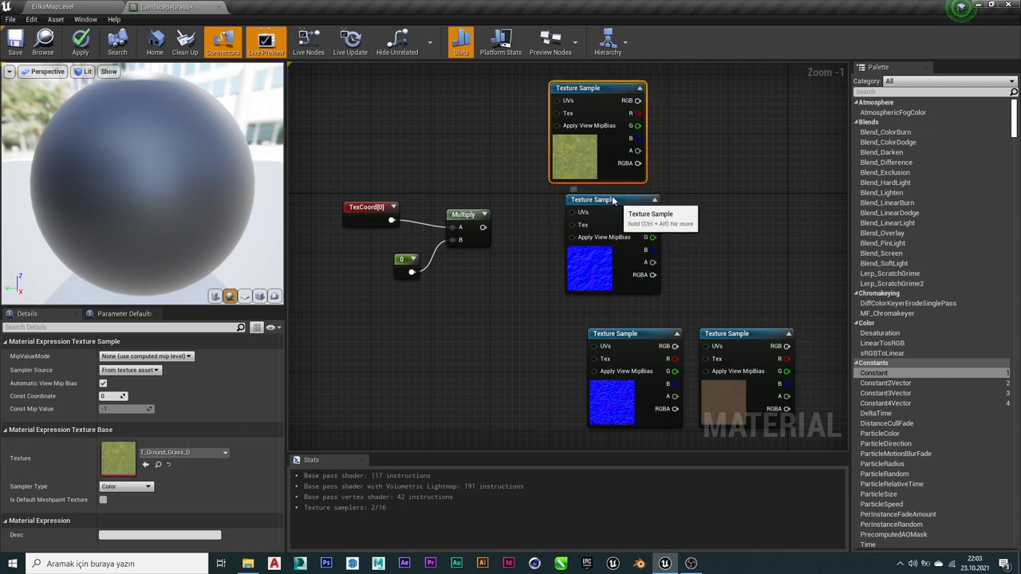
{"action": "mouse_move", "coordinate": [622, 209]}
{"action": "left_mouse_down"}
{"action": "mouse_move", "coordinate": [608, 202]}
{"action": "mouse_move", "coordinate": [615, 224]}
{"action": "left_mouse_up"}
{"action": "right_click_drag", "start_coordinate": [631, 343], "coordinate": [656, 264]}
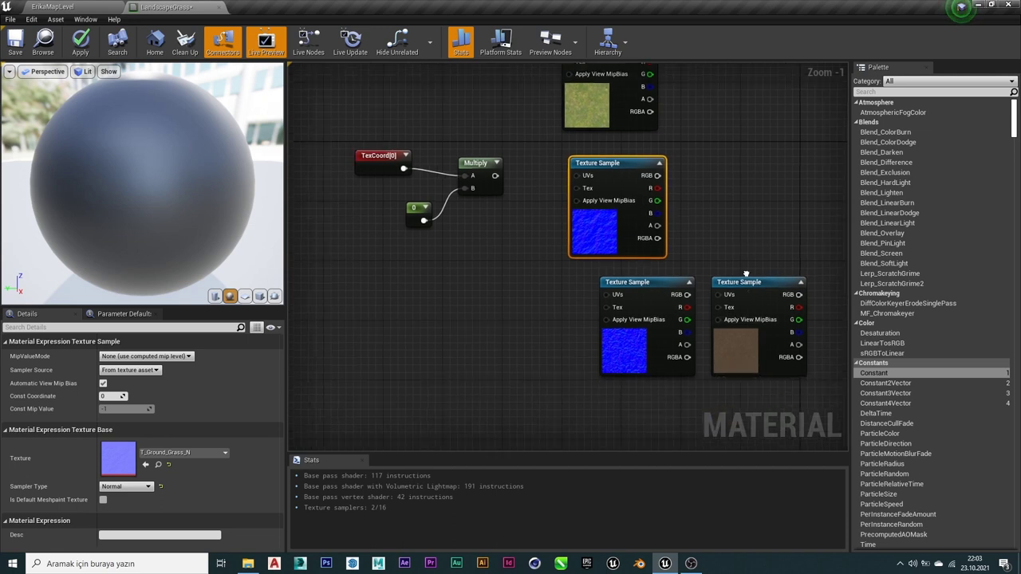
{"action": "left_click_drag", "start_coordinate": [655, 264], "coordinate": [649, 384]}
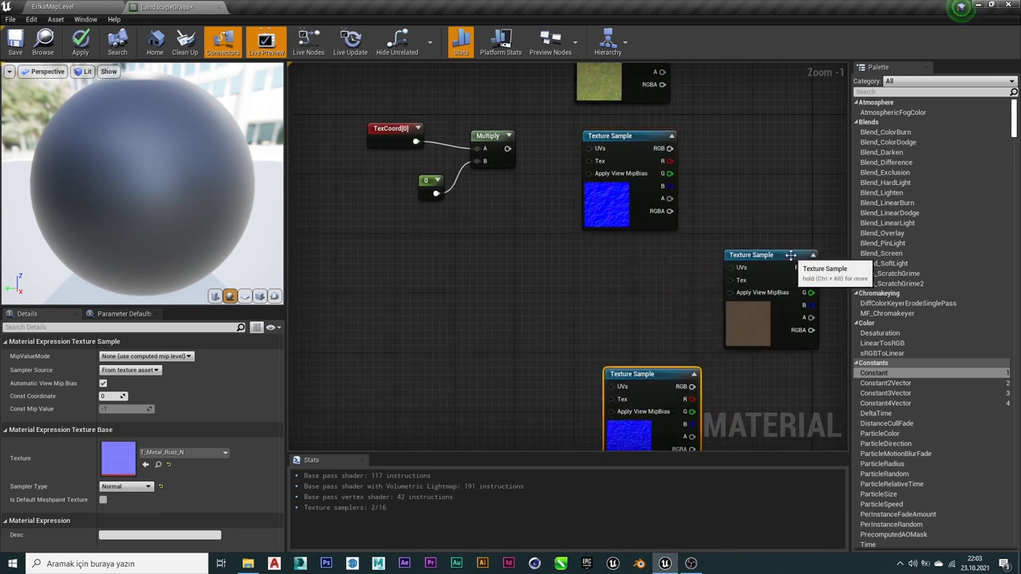
{"action": "mouse_move", "coordinate": [789, 253]}
{"action": "left_mouse_down"}
{"action": "mouse_move", "coordinate": [684, 275]}
{"action": "mouse_move", "coordinate": [662, 261]}
{"action": "left_mouse_up"}
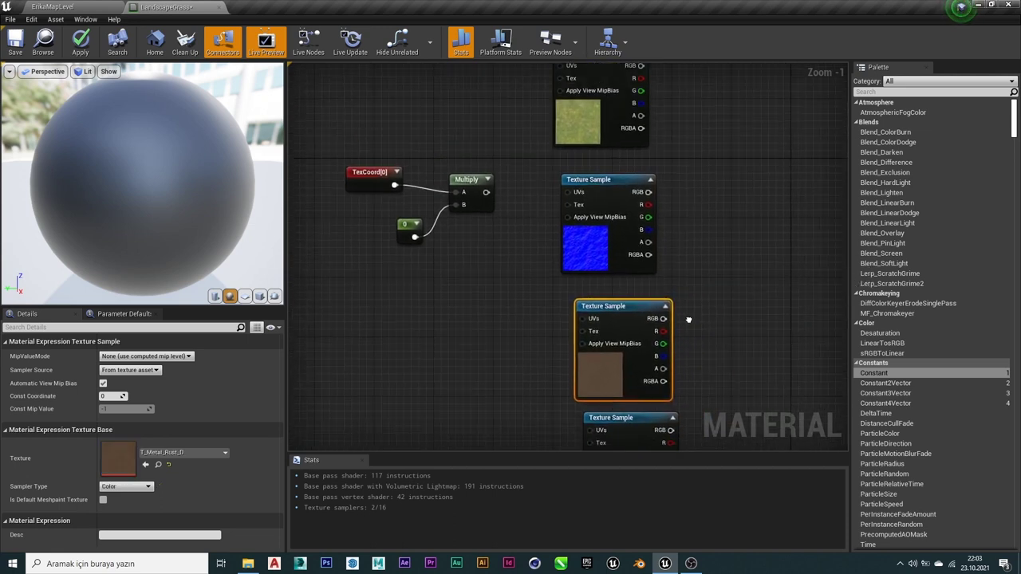
{"action": "right_click_drag", "start_coordinate": [534, 168], "coordinate": [515, 219]}
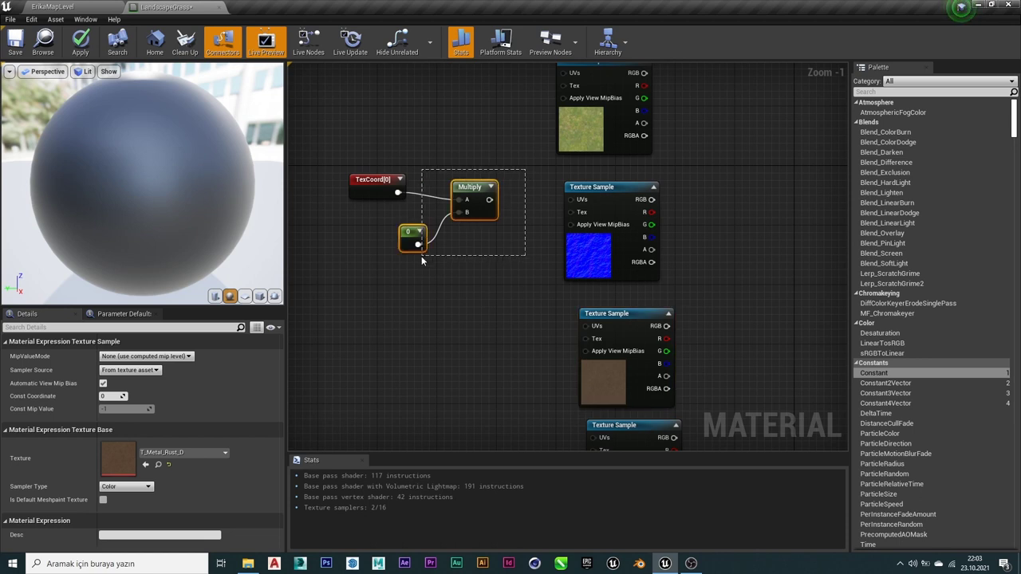
Duplicate the Constant and Multiply pair and move the copy below the original.
{"action": "left_click_drag", "start_coordinate": [421, 256], "coordinate": [429, 257]}
{"action": "key", "text": "ctrl+w"}
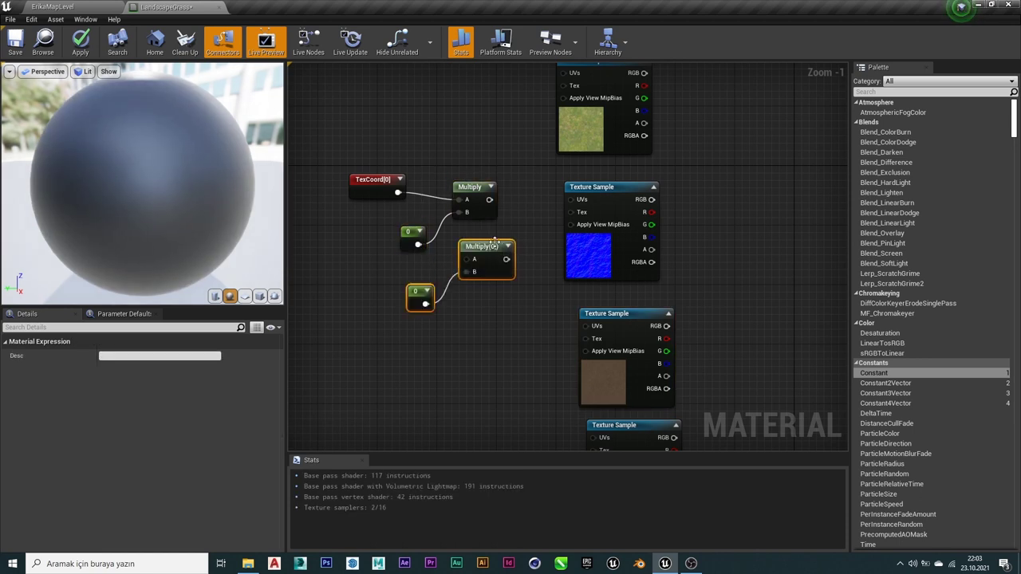
{"action": "left_click_drag", "start_coordinate": [494, 245], "coordinate": [494, 305]}
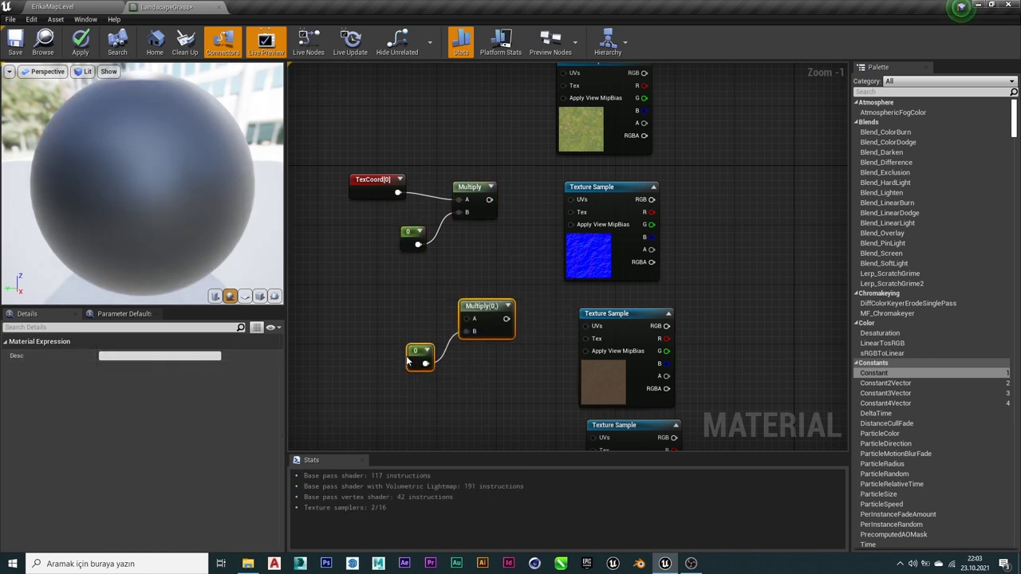
{"action": "left_click", "coordinate": [407, 355]}
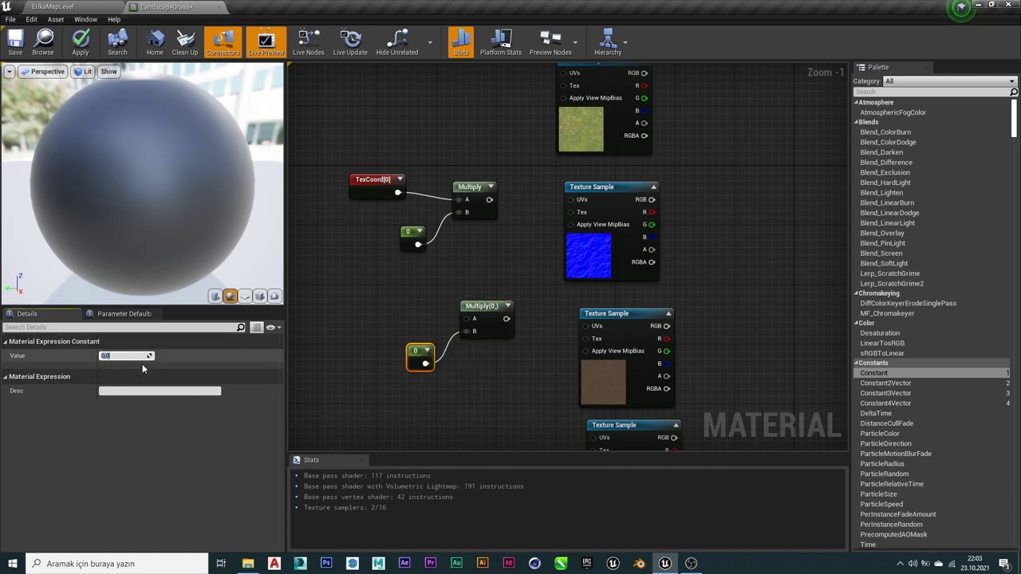
{"action": "type", "text": "1"}
{"action": "left_click", "coordinate": [359, 390]}
Set both Constant node values back to 0 in the Details panel.
{"action": "left_click", "coordinate": [413, 232]}
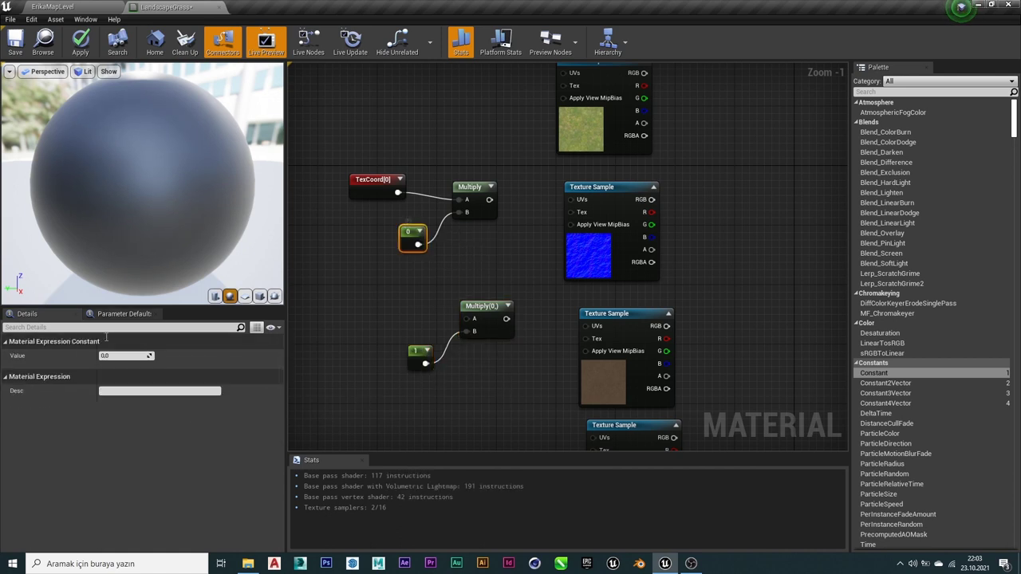
{"action": "left_click", "coordinate": [120, 356]}
{"action": "type", "text": "1"}
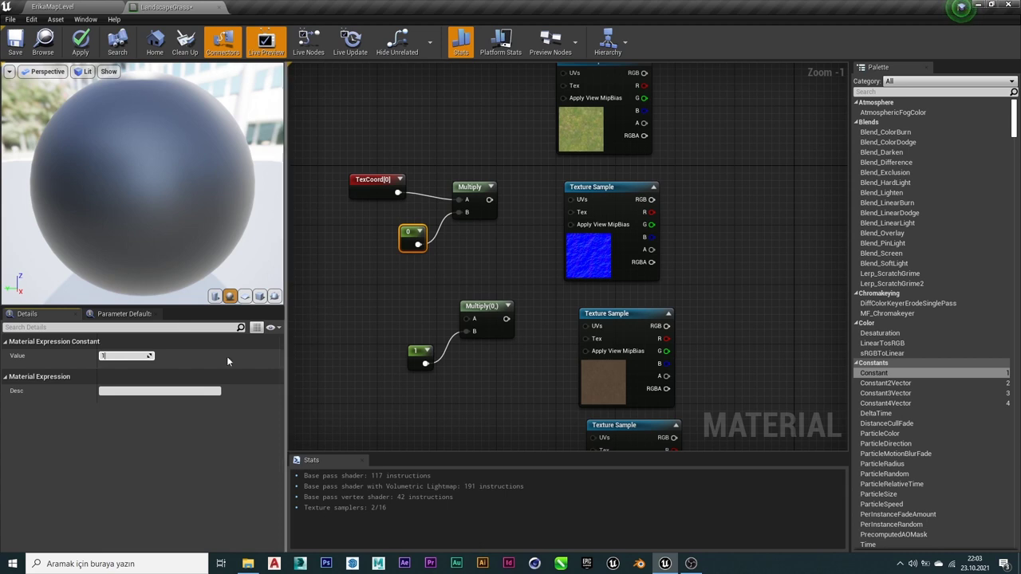
{"action": "left_click", "coordinate": [365, 355]}
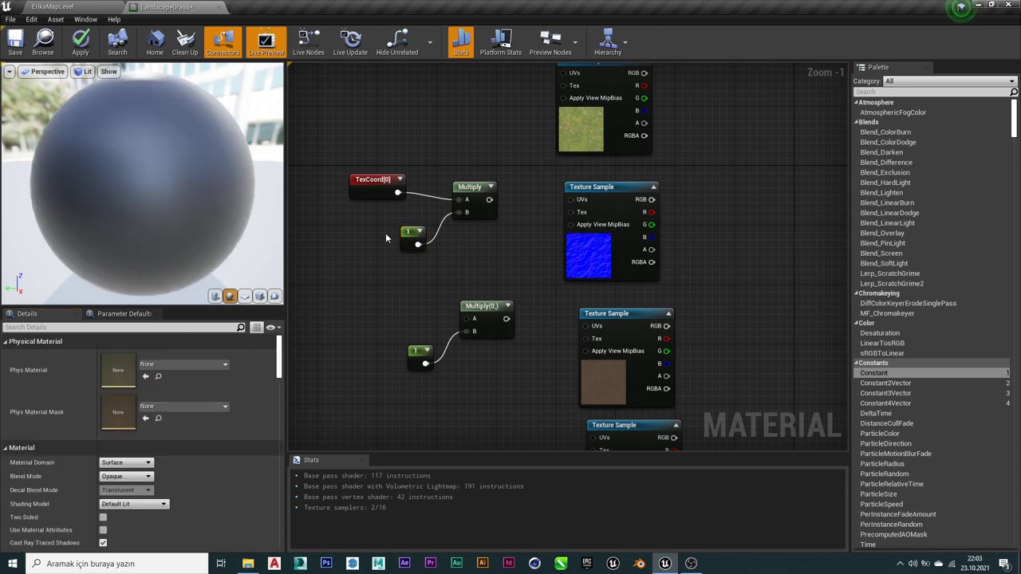
{"action": "left_click_drag", "start_coordinate": [412, 238], "coordinate": [404, 253]}
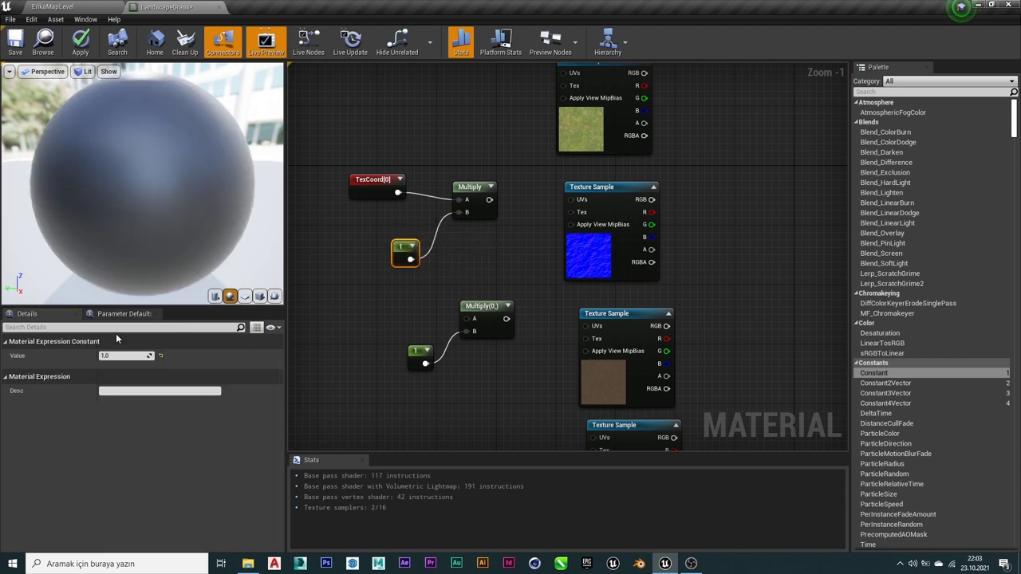
{"action": "left_click", "coordinate": [120, 355]}
{"action": "type", "text": "0"}
{"action": "key", "text": "Return"}
{"action": "left_click", "coordinate": [416, 359]}
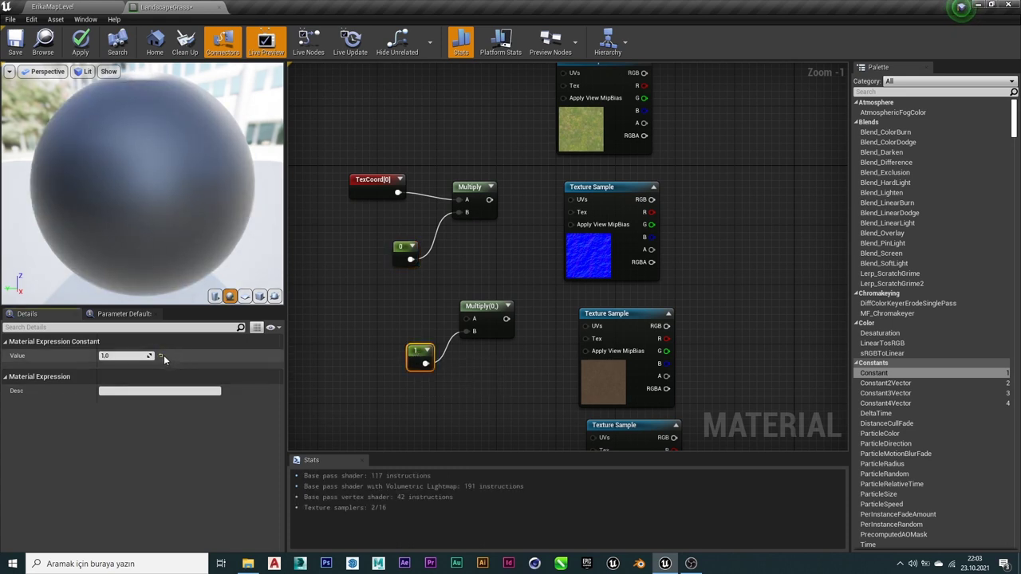
{"action": "left_click", "coordinate": [164, 355]}
{"action": "mouse_move", "coordinate": [515, 385]}
{"action": "right_mouse_down"}
{"action": "mouse_move", "coordinate": [506, 399]}
{"action": "mouse_move", "coordinate": [423, 265]}
{"action": "right_mouse_up"}
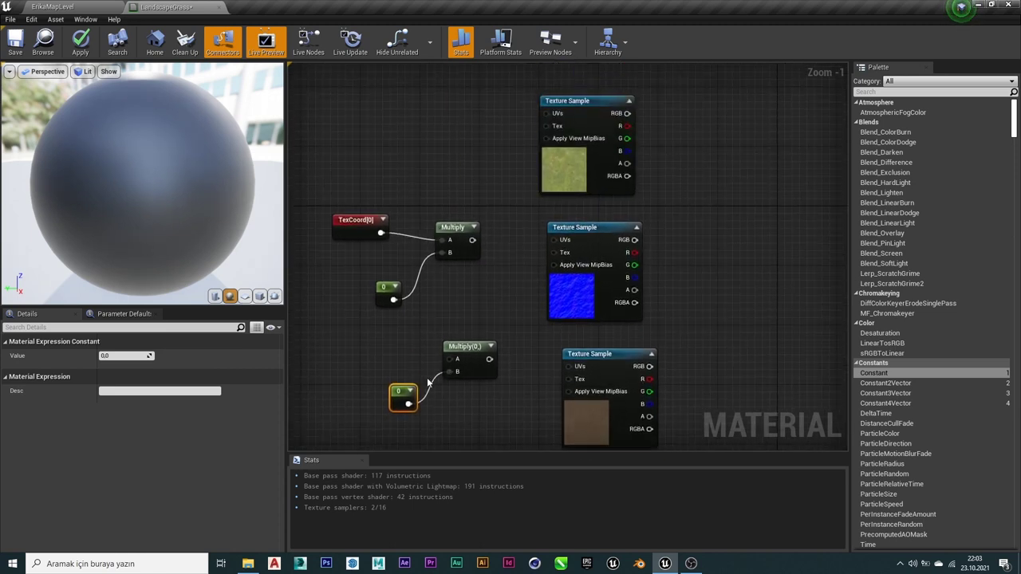
Feed TexCoord into the lower Multiply and wire the upper Multiply to both grass samples' UVs, then apply.
{"action": "mouse_move", "coordinate": [428, 383]}
{"action": "left_mouse_down"}
{"action": "mouse_move", "coordinate": [449, 359]}
{"action": "mouse_move", "coordinate": [383, 236]}
{"action": "left_mouse_up"}
{"action": "left_click_drag", "start_coordinate": [456, 255], "coordinate": [453, 190]}
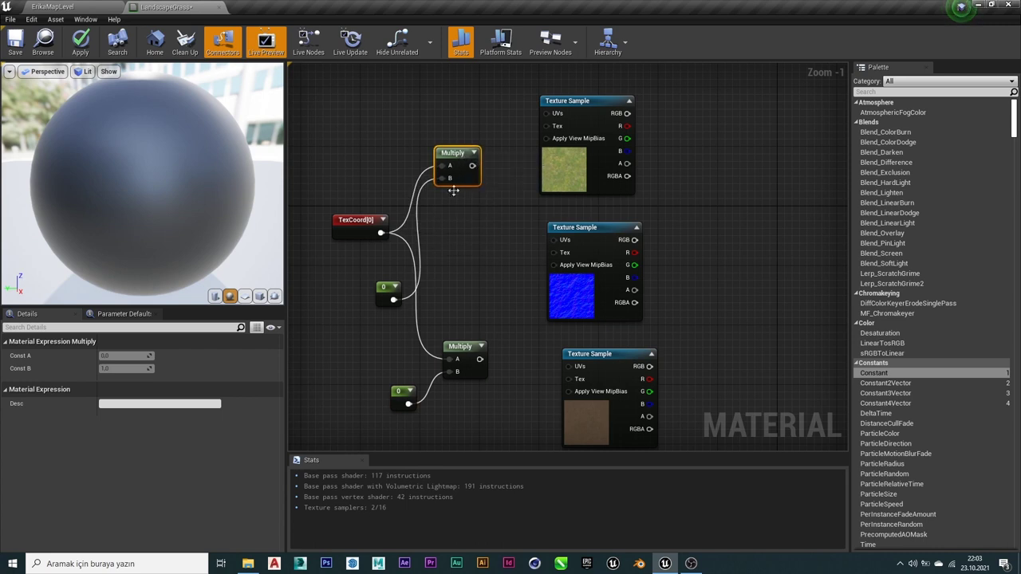
{"action": "left_click_drag", "start_coordinate": [385, 285], "coordinate": [453, 213]}
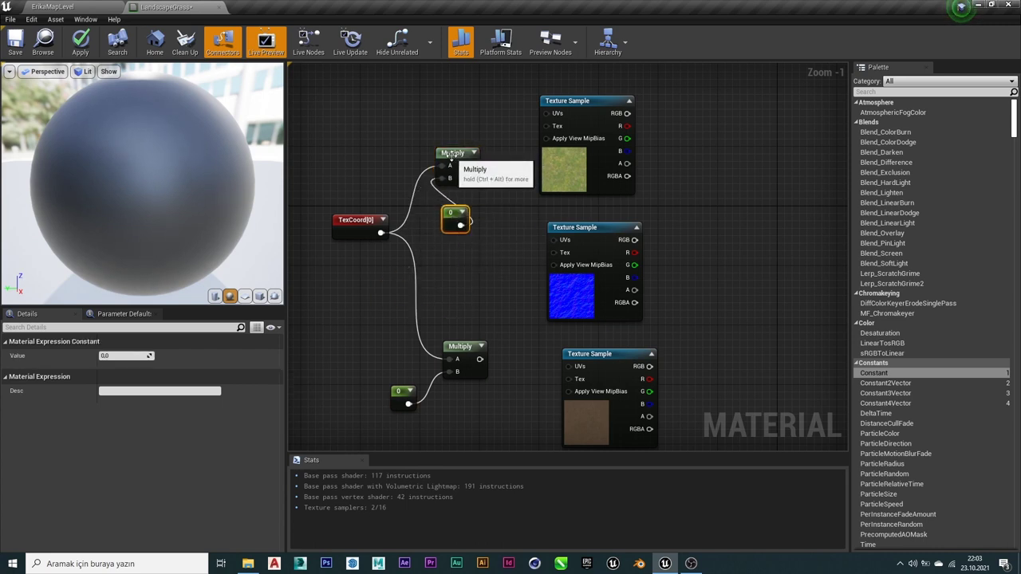
{"action": "left_click_drag", "start_coordinate": [449, 154], "coordinate": [470, 146]}
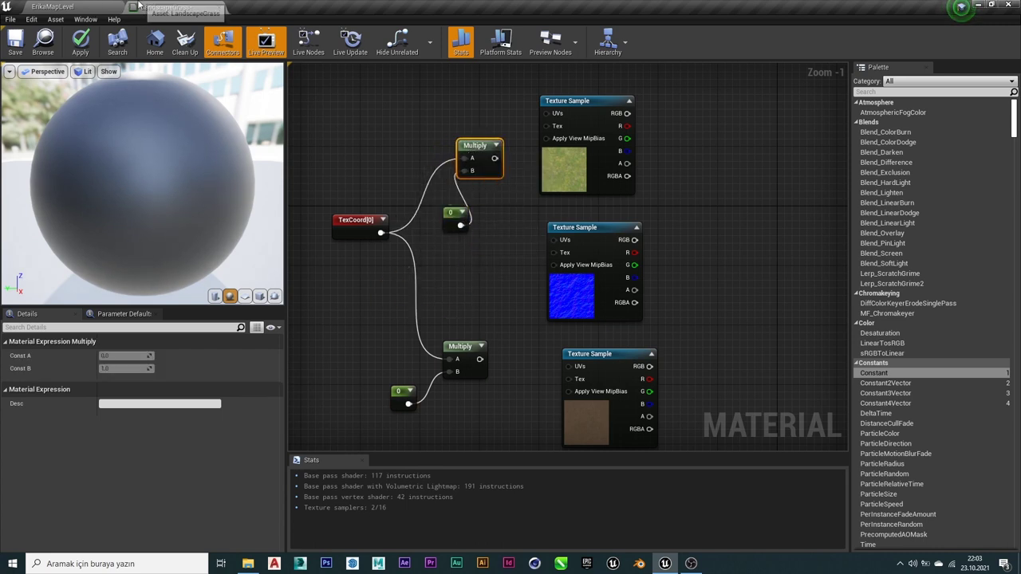
{"action": "left_click_drag", "start_coordinate": [448, 209], "coordinate": [447, 202]}
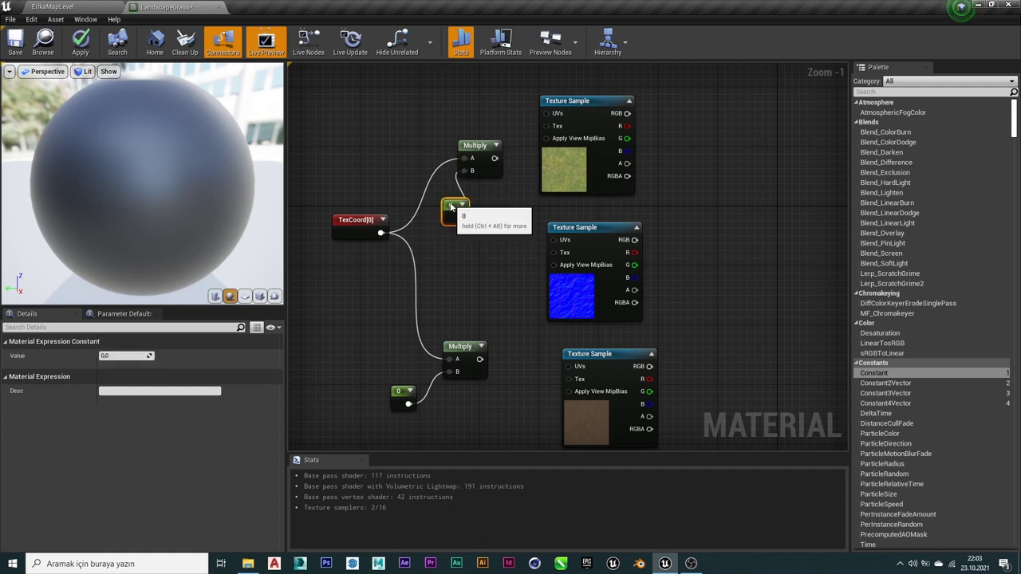
{"action": "left_click_drag", "start_coordinate": [494, 158], "coordinate": [547, 114]}
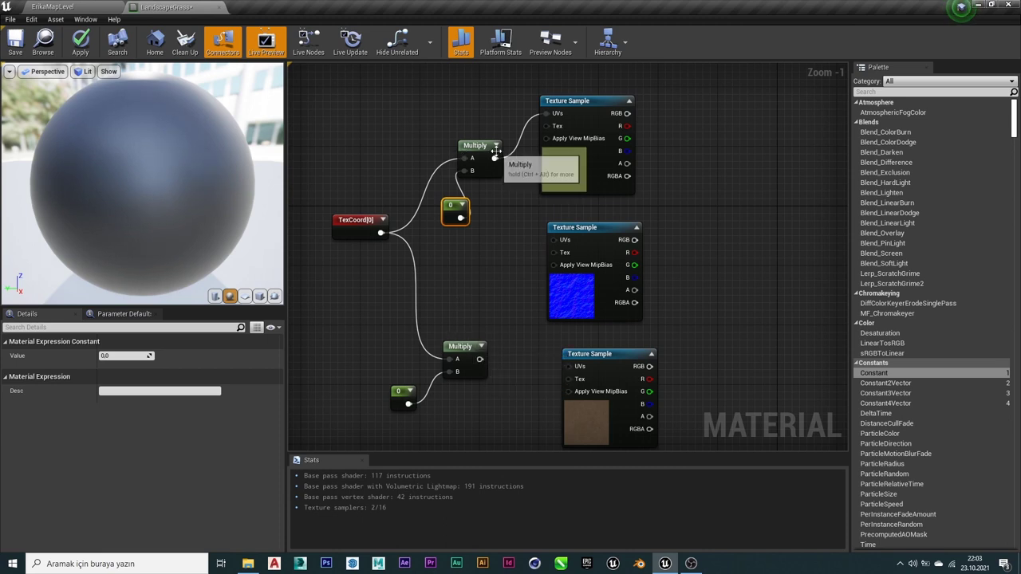
{"action": "left_click_drag", "start_coordinate": [496, 159], "coordinate": [519, 219]}
{"action": "left_click_drag", "start_coordinate": [560, 248], "coordinate": [552, 240]}
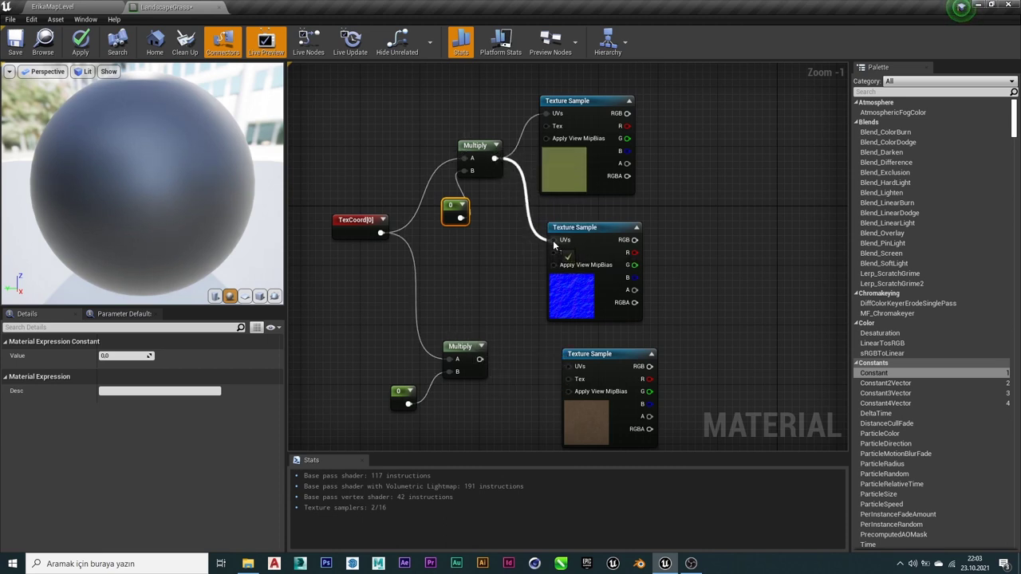
{"action": "left_click", "coordinate": [80, 42]}
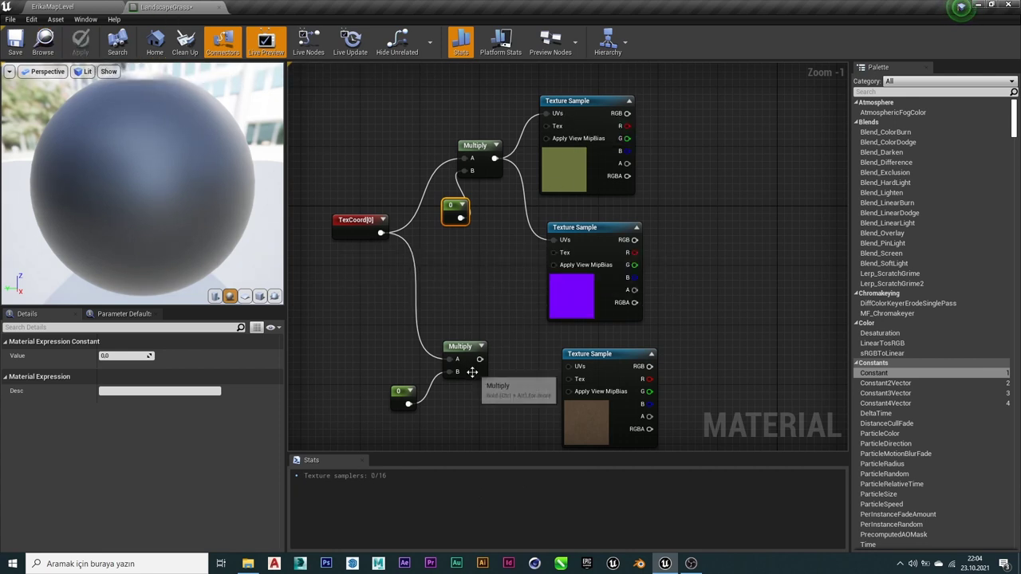
Wire the lower Multiply output into the UVs of the rust diffuse and rust normal samples.
{"action": "left_click_drag", "start_coordinate": [479, 359], "coordinate": [563, 375]}
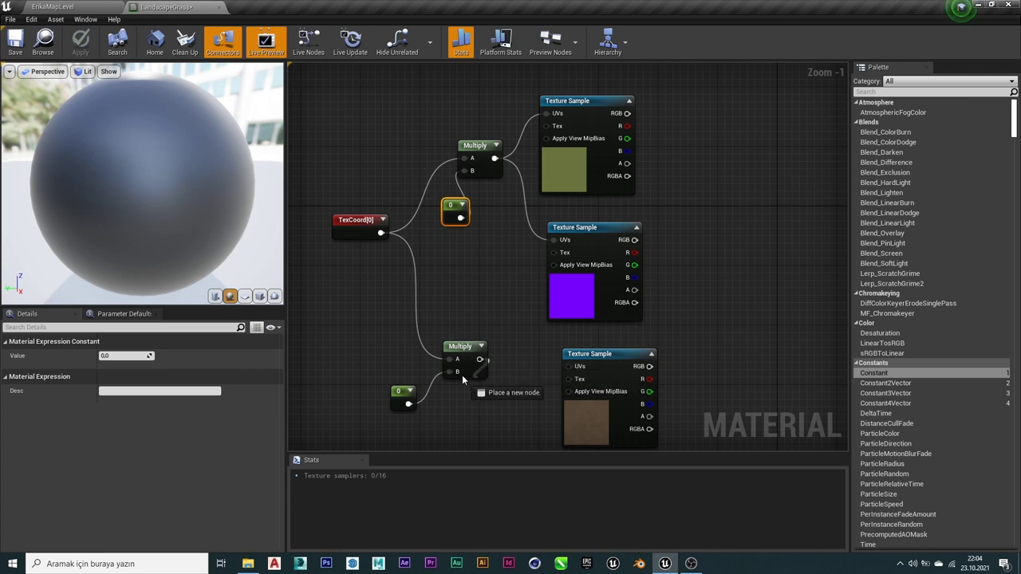
{"action": "left_click_drag", "start_coordinate": [463, 380], "coordinate": [566, 367]}
{"action": "right_click_drag", "start_coordinate": [691, 260], "coordinate": [679, 108]}
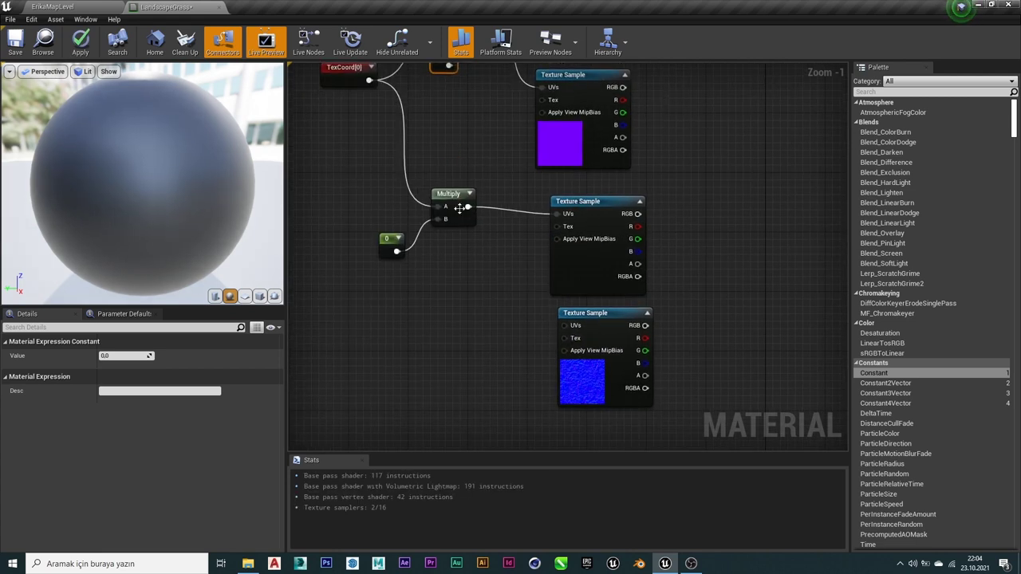
{"action": "left_click_drag", "start_coordinate": [468, 206], "coordinate": [564, 329]}
{"action": "right_click_drag", "start_coordinate": [563, 329], "coordinate": [557, 406]}
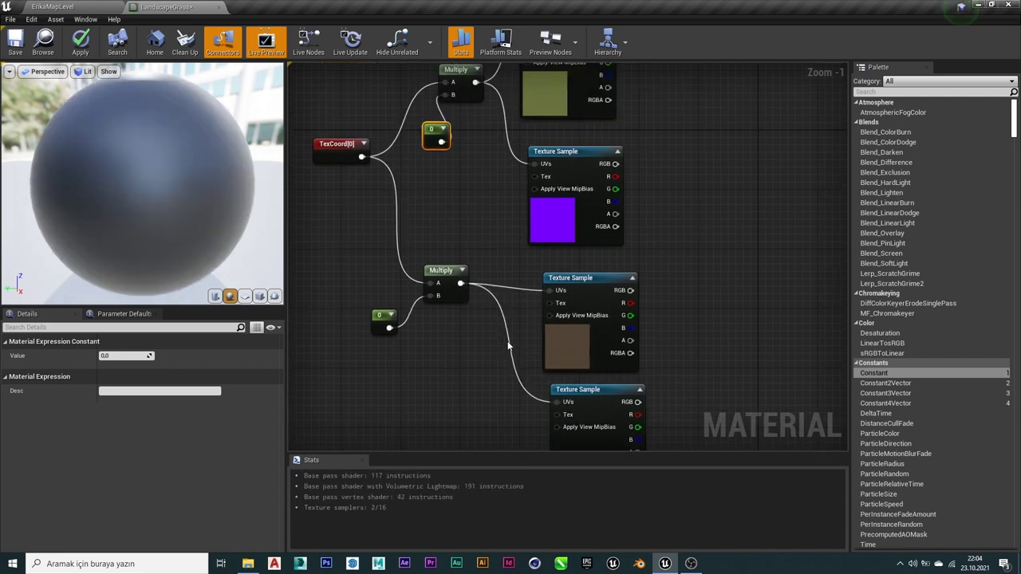
{"action": "left_click", "coordinate": [588, 396]}
{"action": "scroll", "coordinate": [638, 292], "scroll_direction": "down", "scroll_amount": 1}
Tick Use Material Attributes on the LandscapeGrass result node's Material details.
{"action": "scroll", "coordinate": [643, 285], "scroll_direction": "down", "scroll_amount": 2}
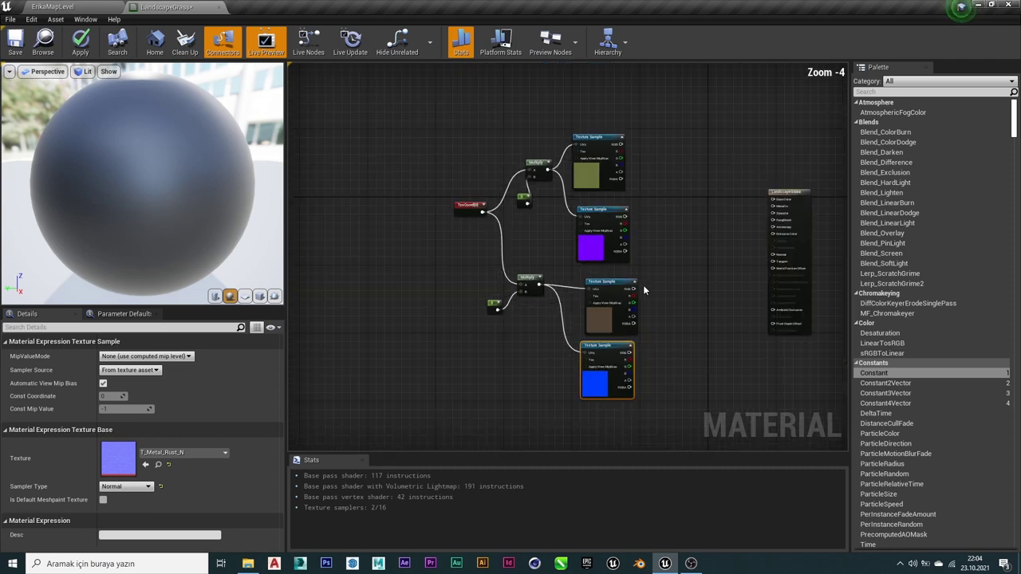
{"action": "right_click_drag", "start_coordinate": [678, 273], "coordinate": [587, 273]}
{"action": "scroll", "coordinate": [587, 273], "scroll_direction": "up", "scroll_amount": 1}
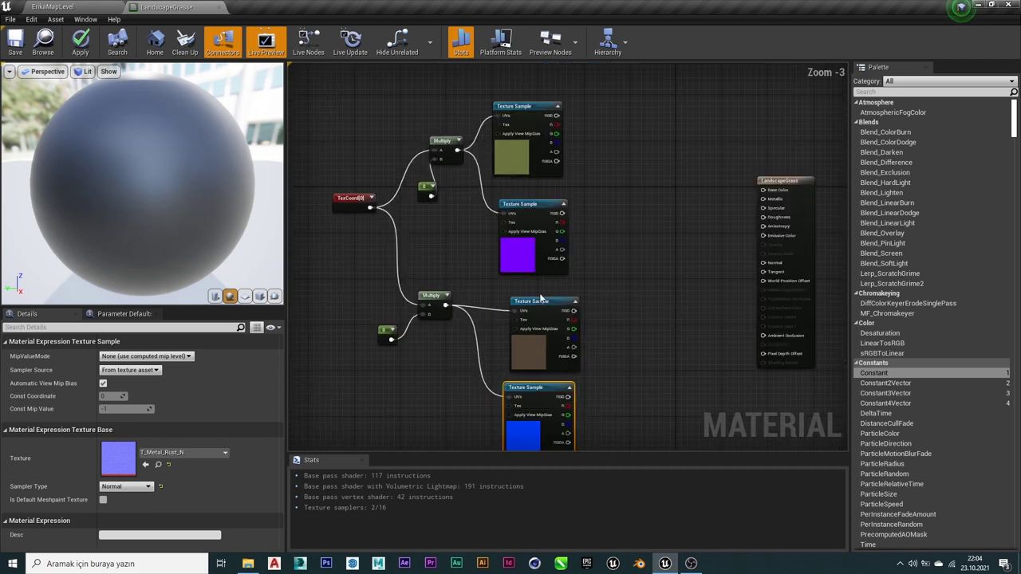
{"action": "left_click", "coordinate": [537, 296]}
{"action": "right_click_drag", "start_coordinate": [690, 273], "coordinate": [638, 305]}
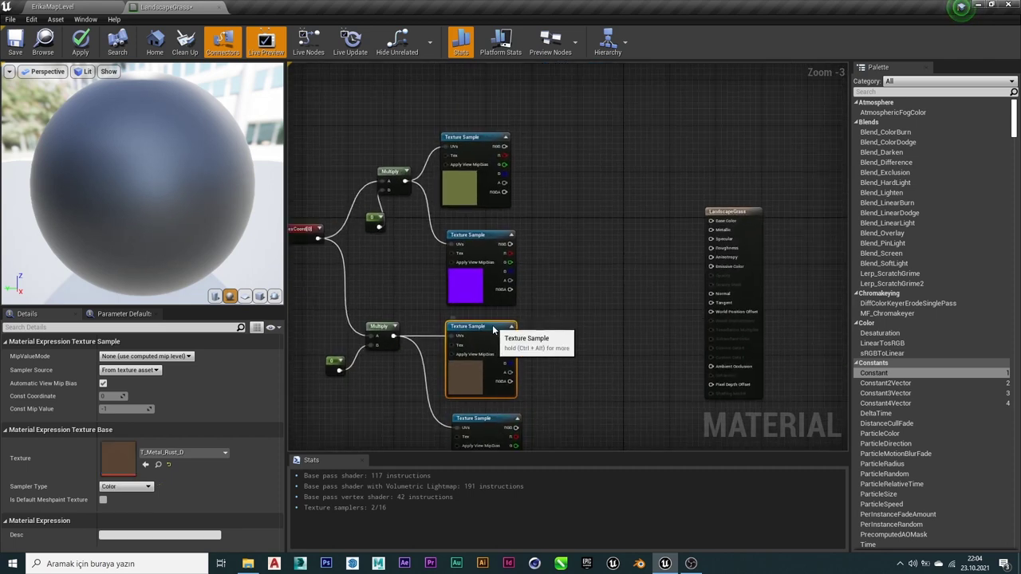
{"action": "left_click", "coordinate": [735, 220]}
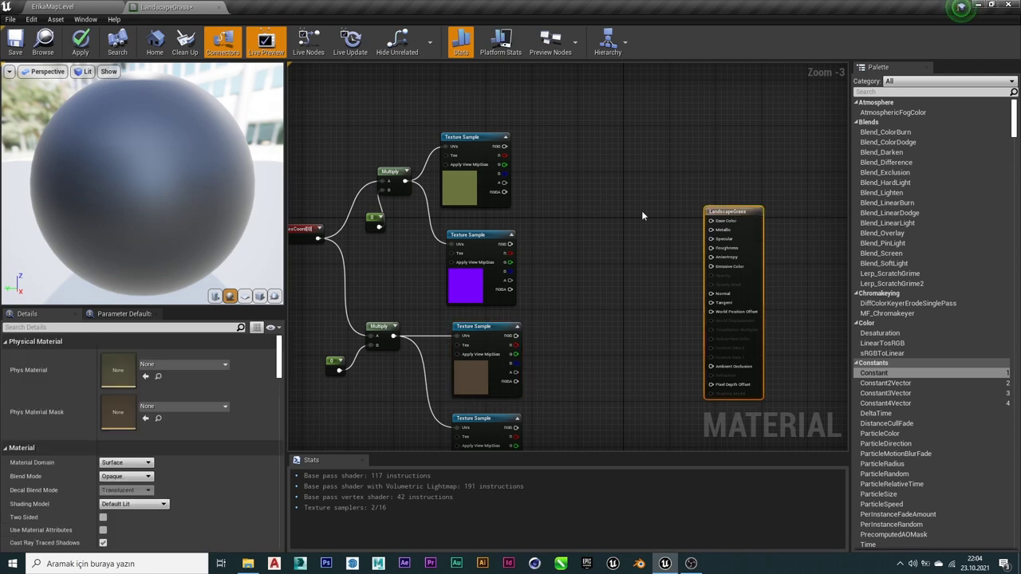
{"action": "scroll", "coordinate": [103, 478], "scroll_direction": "down", "scroll_amount": 2}
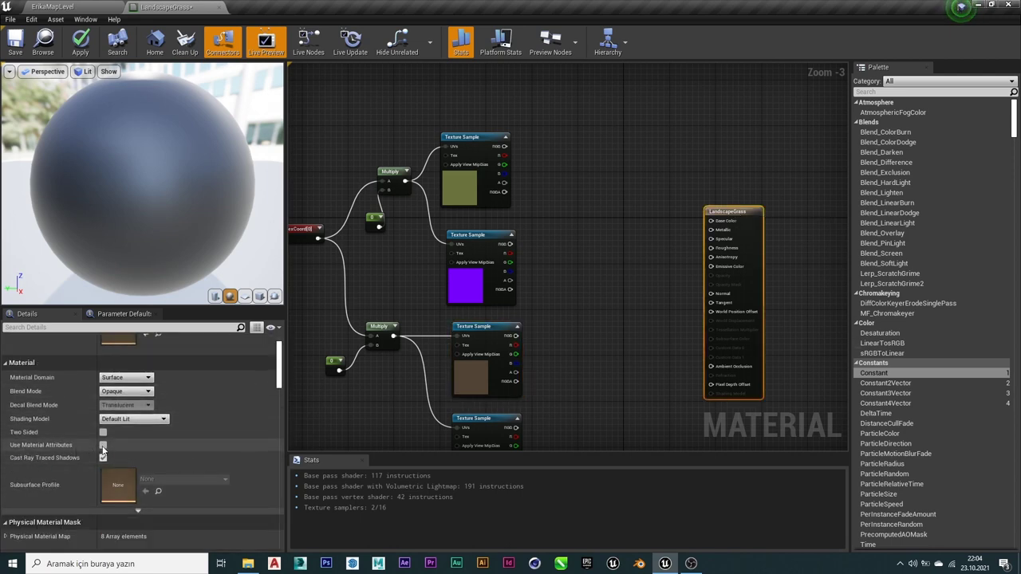
{"action": "left_click", "coordinate": [103, 445]}
{"action": "scroll", "coordinate": [707, 212], "scroll_direction": "up", "scroll_amount": 3}
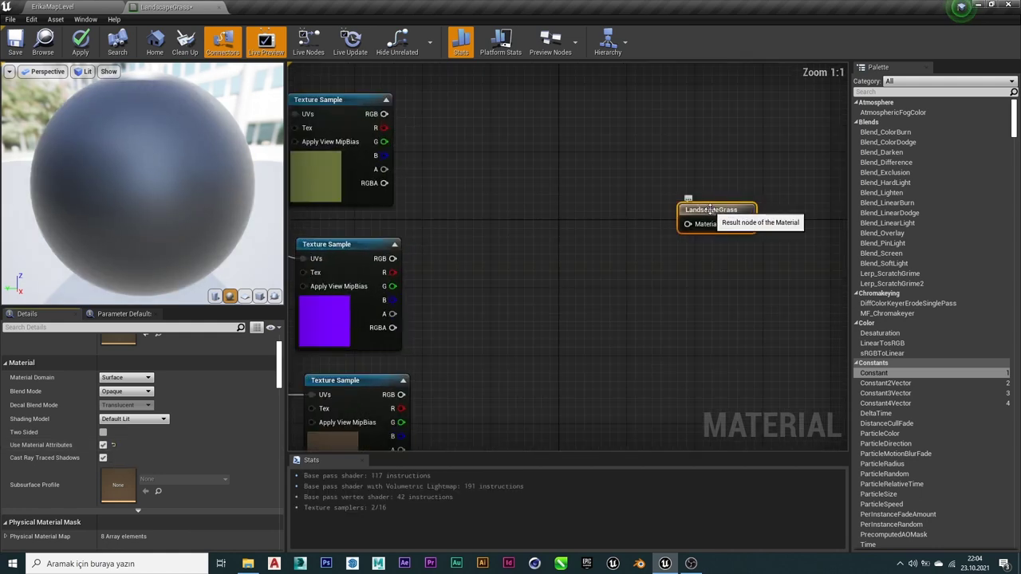
Add a MakeMaterialAttributes node at the graph top and paste a duplicate below it.
{"action": "mouse_move", "coordinate": [709, 209]}
{"action": "left_mouse_down"}
{"action": "mouse_move", "coordinate": [700, 201]}
{"action": "mouse_move", "coordinate": [604, 331]}
{"action": "left_mouse_up"}
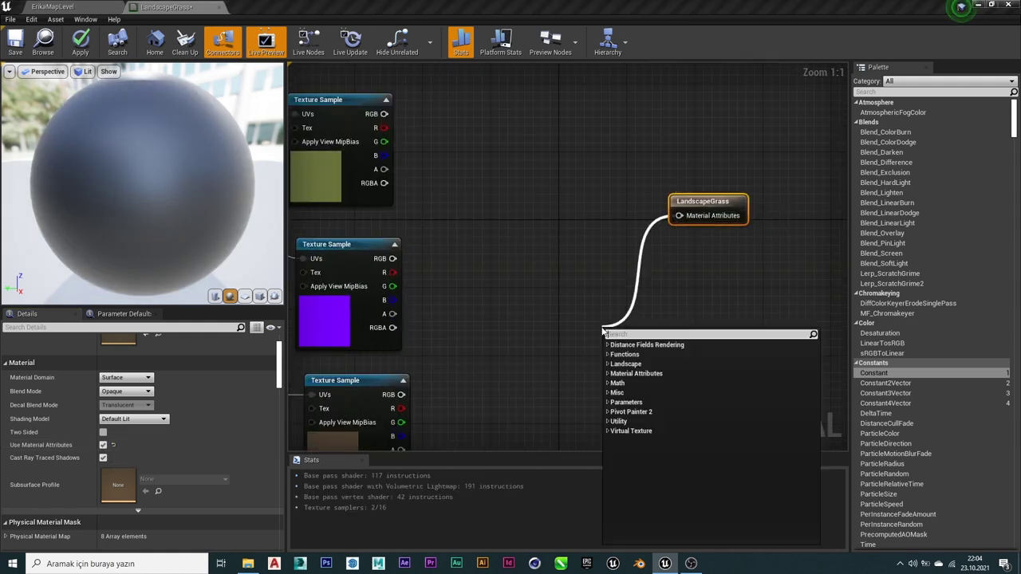
{"action": "type", "text": "make"}
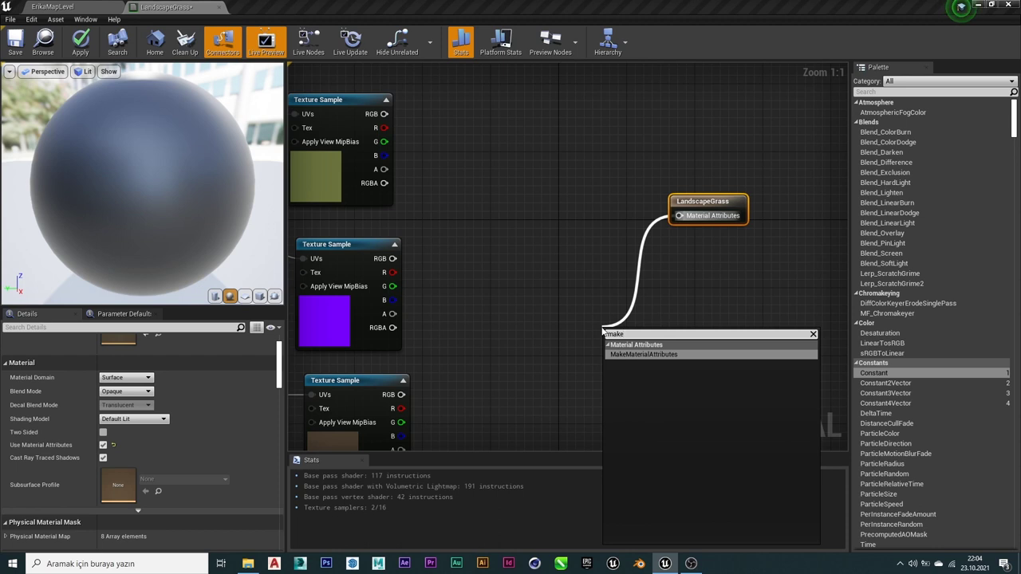
{"action": "key", "text": "Return"}
{"action": "mouse_move", "coordinate": [622, 333]}
{"action": "left_mouse_down"}
{"action": "mouse_move", "coordinate": [542, 264]}
{"action": "mouse_move", "coordinate": [507, 100]}
{"action": "left_mouse_up"}
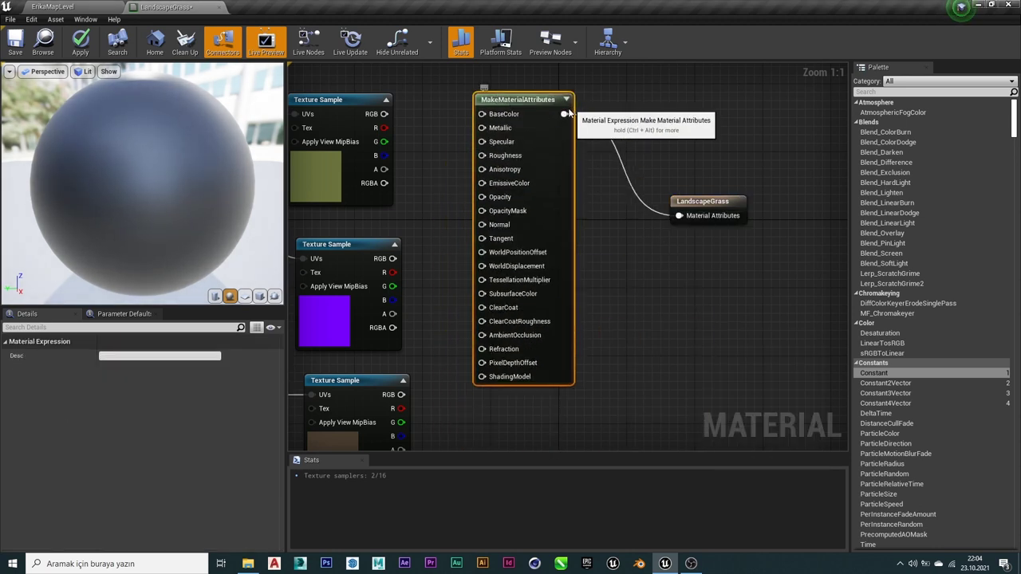
{"action": "scroll", "coordinate": [638, 185], "scroll_direction": "down", "scroll_amount": 1}
{"action": "scroll", "coordinate": [623, 185], "scroll_direction": "down", "scroll_amount": 1}
{"action": "scroll", "coordinate": [621, 148], "scroll_direction": "down", "scroll_amount": 2}
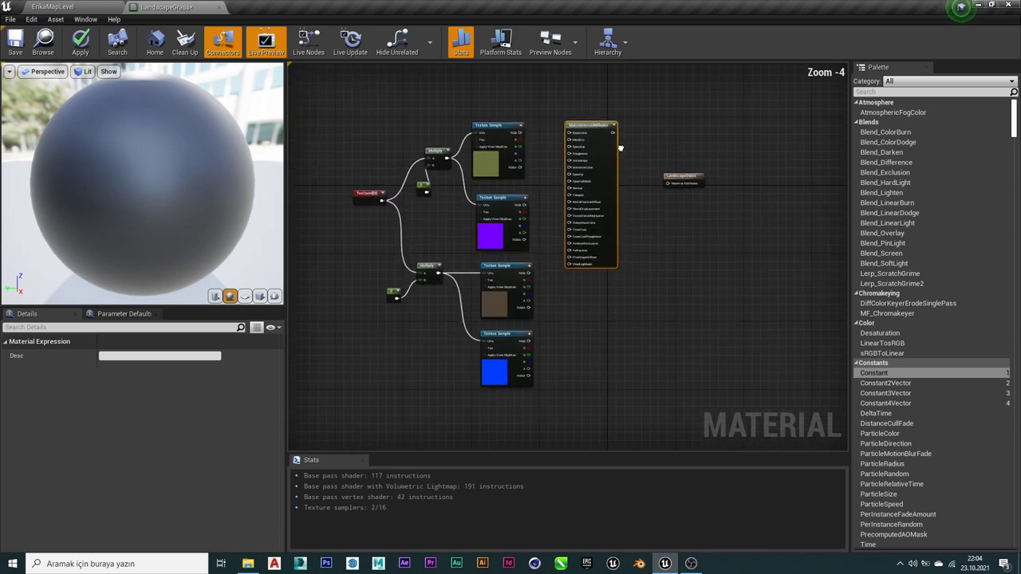
{"action": "left_click_drag", "start_coordinate": [594, 125], "coordinate": [593, 101]}
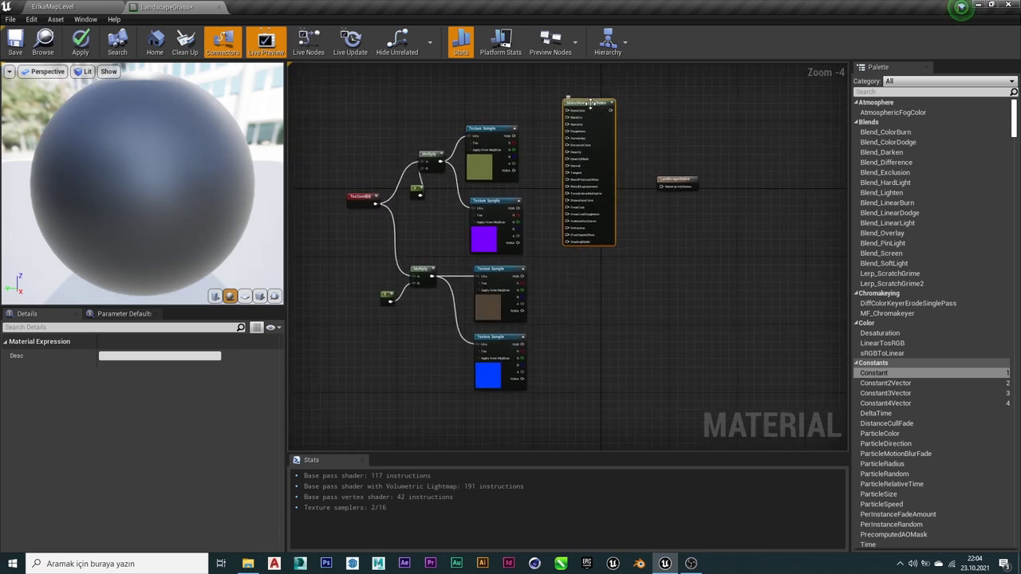
{"action": "key", "text": "ctrl+c"}
{"action": "key", "text": "ctrl+v"}
{"action": "left_click_drag", "start_coordinate": [607, 273], "coordinate": [589, 293]}
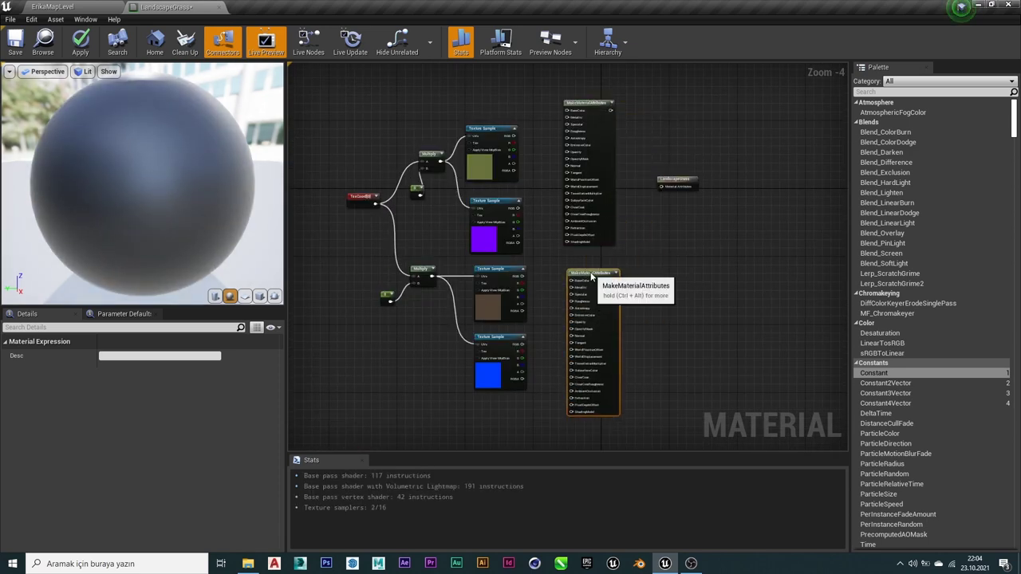
Wire the green texture to BaseColor and the purple texture to Tangent on the upper node.
{"action": "scroll", "coordinate": [535, 153], "scroll_direction": "up", "scroll_amount": 1}
{"action": "scroll", "coordinate": [497, 134], "scroll_direction": "up", "scroll_amount": 2}
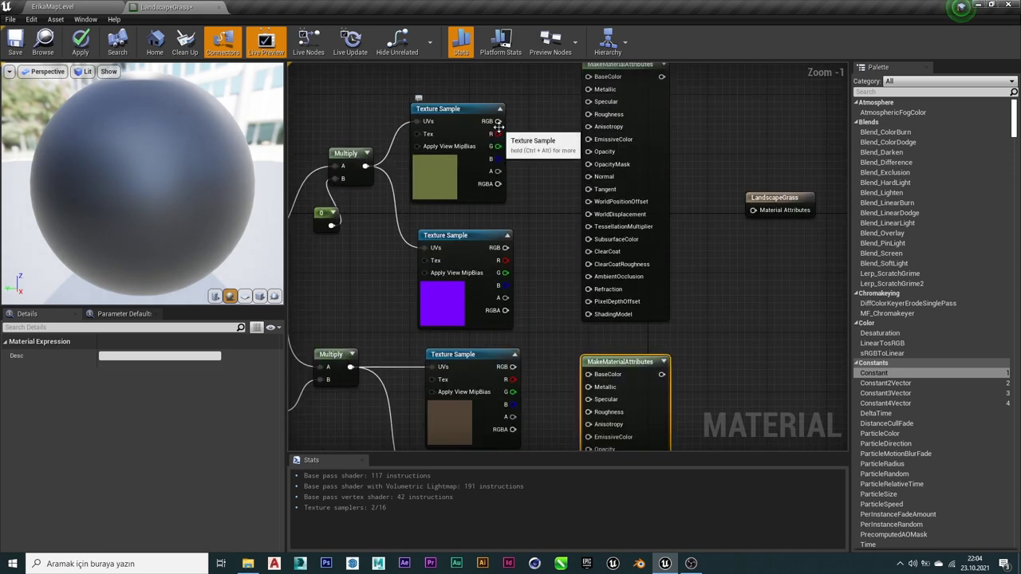
{"action": "left_click_drag", "start_coordinate": [497, 120], "coordinate": [589, 101]}
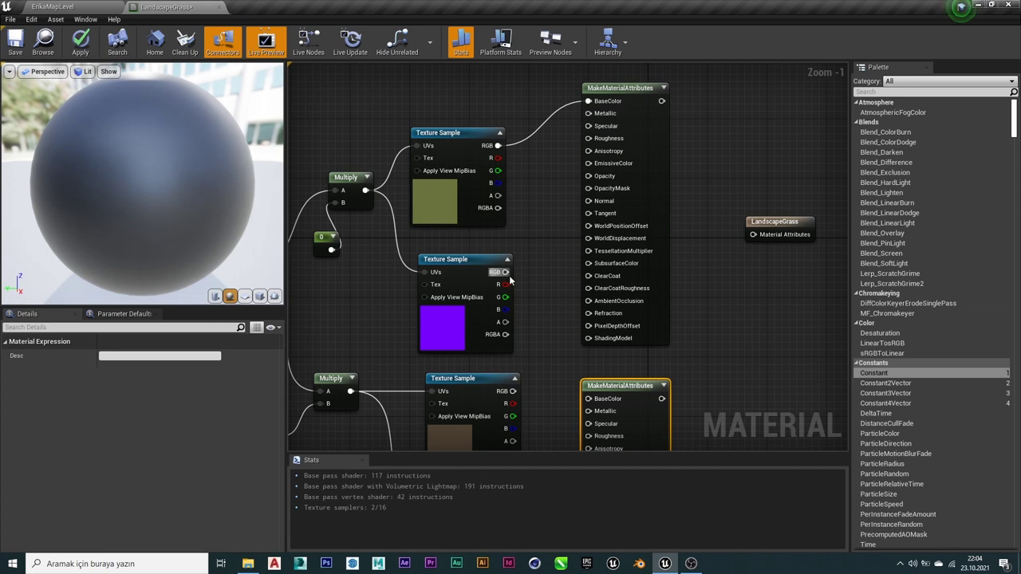
{"action": "left_click", "coordinate": [475, 262]}
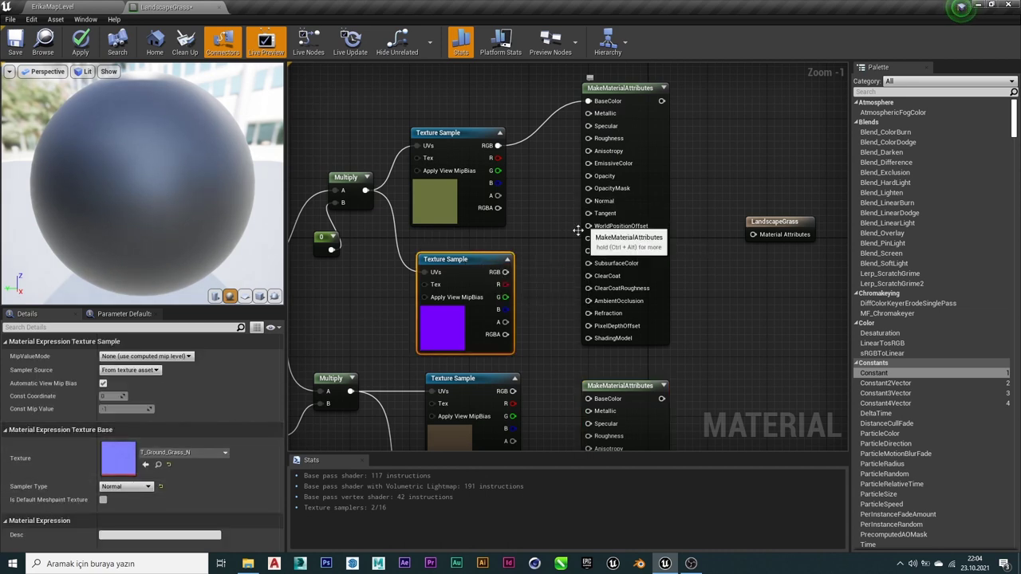
{"action": "left_click_drag", "start_coordinate": [504, 274], "coordinate": [589, 213]}
Wire the brown texture to the second node's BaseColor and the blue texture to Normal.
{"action": "scroll", "coordinate": [539, 303], "scroll_direction": "down", "scroll_amount": 5}
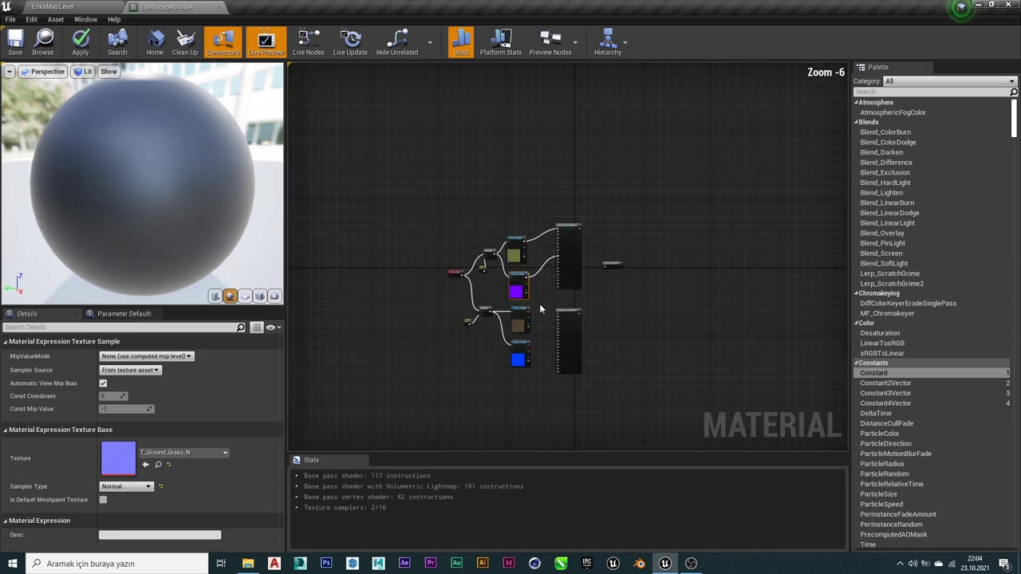
{"action": "scroll", "coordinate": [523, 185], "scroll_direction": "up", "scroll_amount": 2}
{"action": "scroll", "coordinate": [524, 185], "scroll_direction": "up", "scroll_amount": 3}
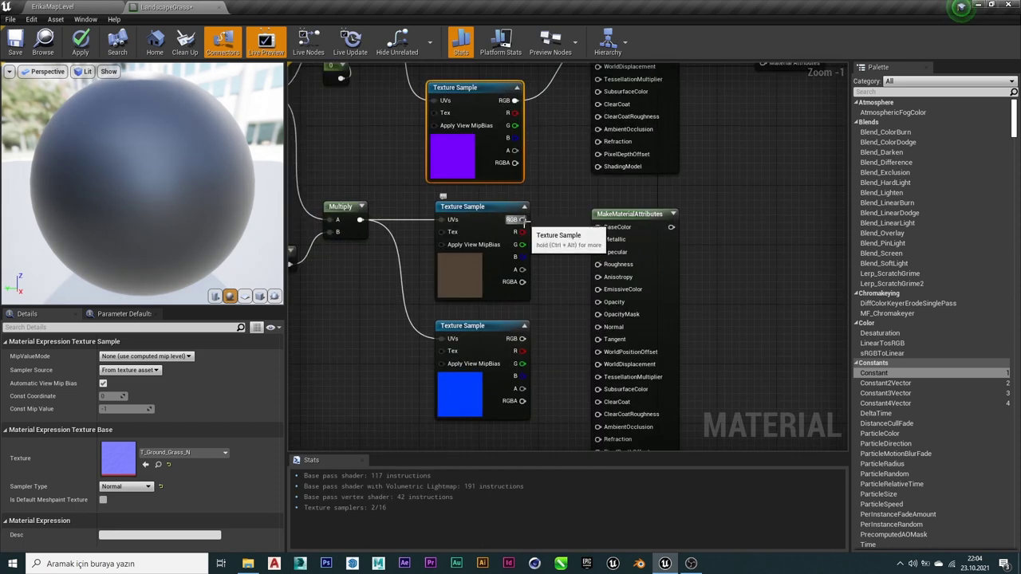
{"action": "left_click_drag", "start_coordinate": [519, 220], "coordinate": [606, 231]}
{"action": "left_click", "coordinate": [486, 329]}
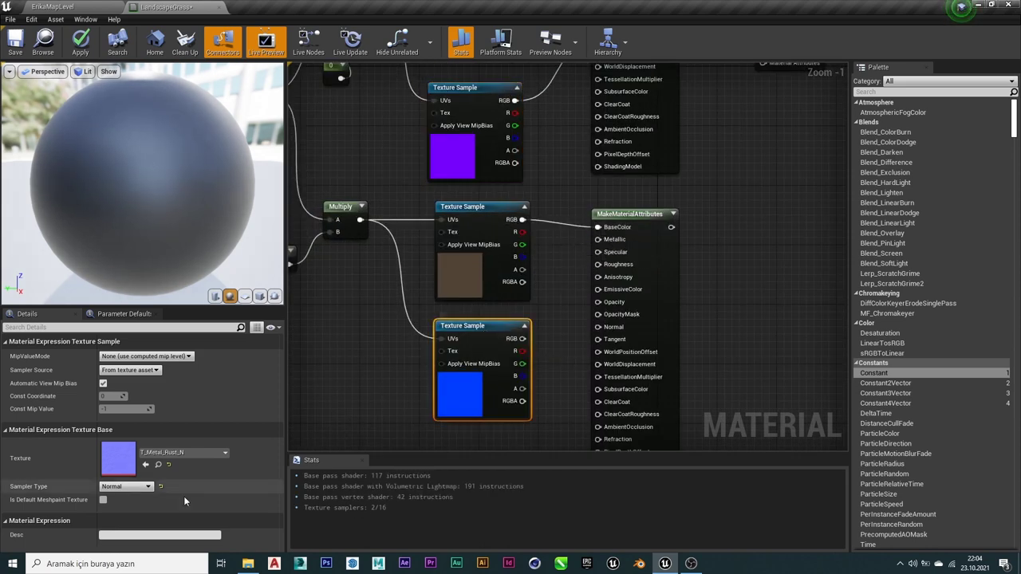
{"action": "mouse_move", "coordinate": [521, 338]}
{"action": "left_mouse_down"}
{"action": "mouse_move", "coordinate": [582, 303]}
{"action": "mouse_move", "coordinate": [599, 328]}
{"action": "left_mouse_up"}
{"action": "scroll", "coordinate": [679, 231], "scroll_direction": "down", "scroll_amount": 3}
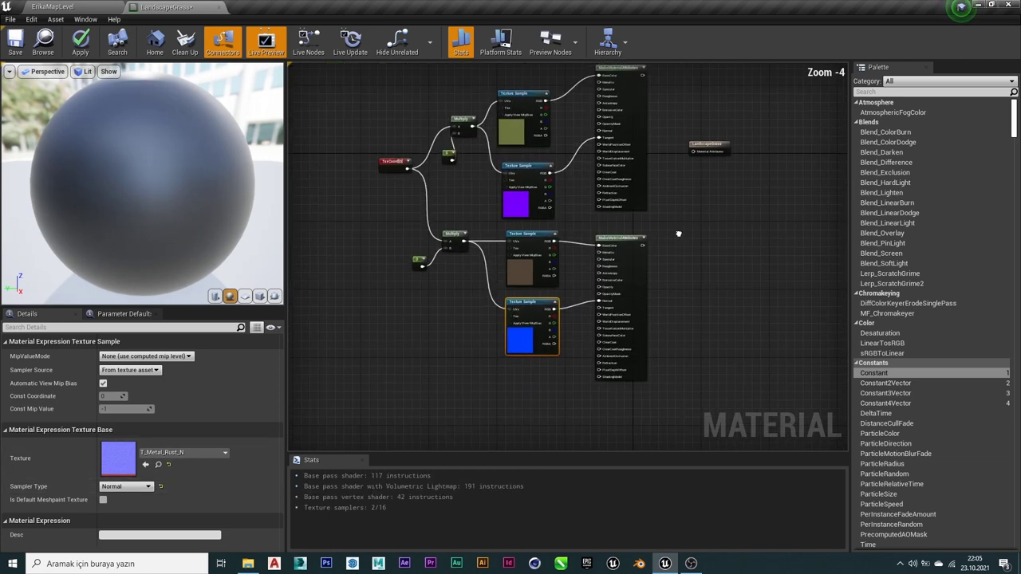
{"action": "mouse_move", "coordinate": [679, 231]}
{"action": "right_mouse_down"}
{"action": "mouse_move", "coordinate": [563, 268]}
{"action": "mouse_move", "coordinate": [608, 291]}
{"action": "right_mouse_up"}
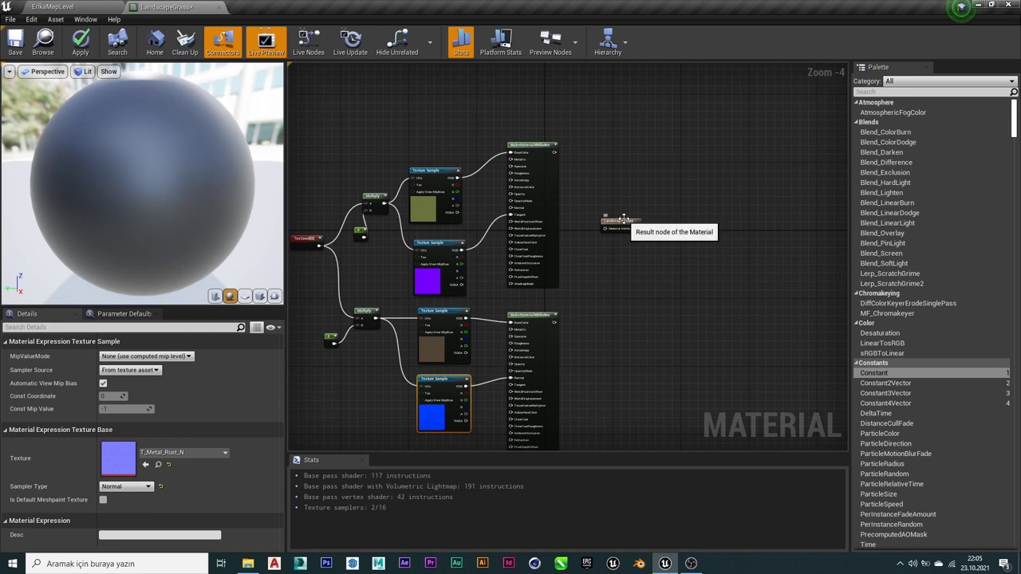
{"action": "left_click_drag", "start_coordinate": [627, 225], "coordinate": [695, 235]}
Add a LandscapeLayerBlend node to the material graph.
{"action": "scroll", "coordinate": [616, 209], "scroll_direction": "up", "scroll_amount": 2}
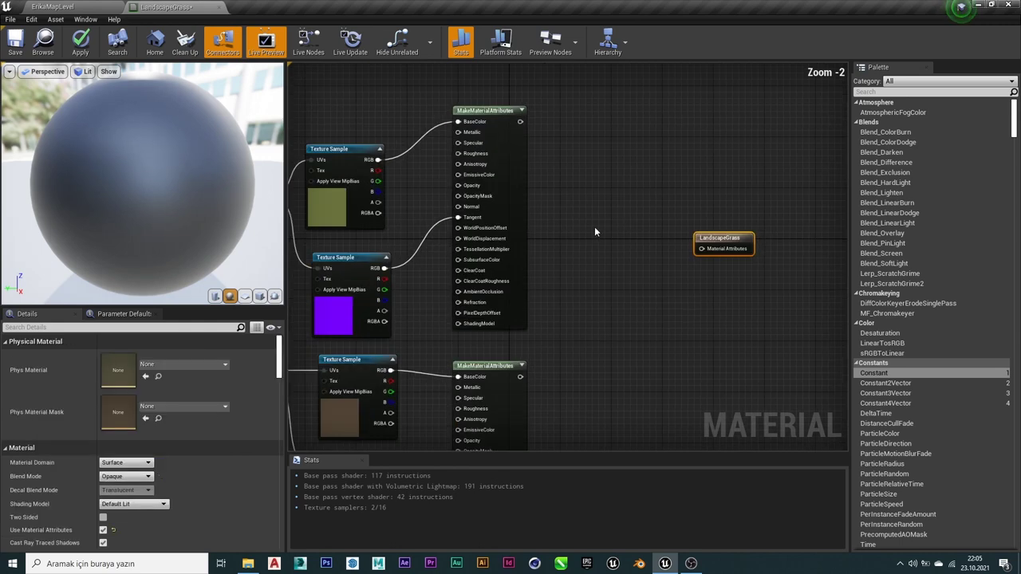
{"action": "right_click", "coordinate": [596, 223]}
{"action": "type", "text": "la"}
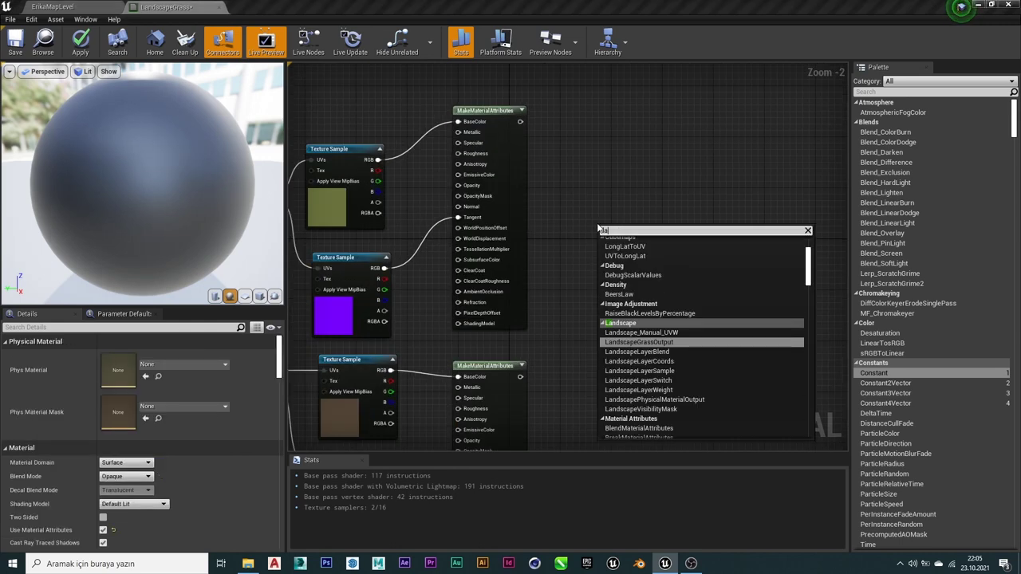
{"action": "type", "text": "ndsc"}
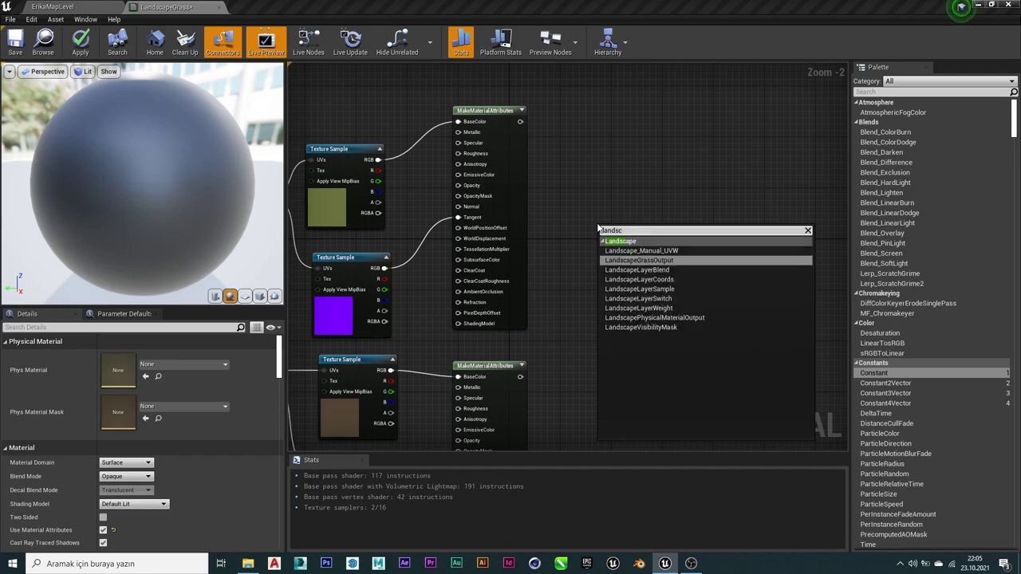
{"action": "key", "text": "Down"}
{"action": "key", "text": "Down"}
{"action": "key", "text": "Up"}
{"action": "key", "text": "Return"}
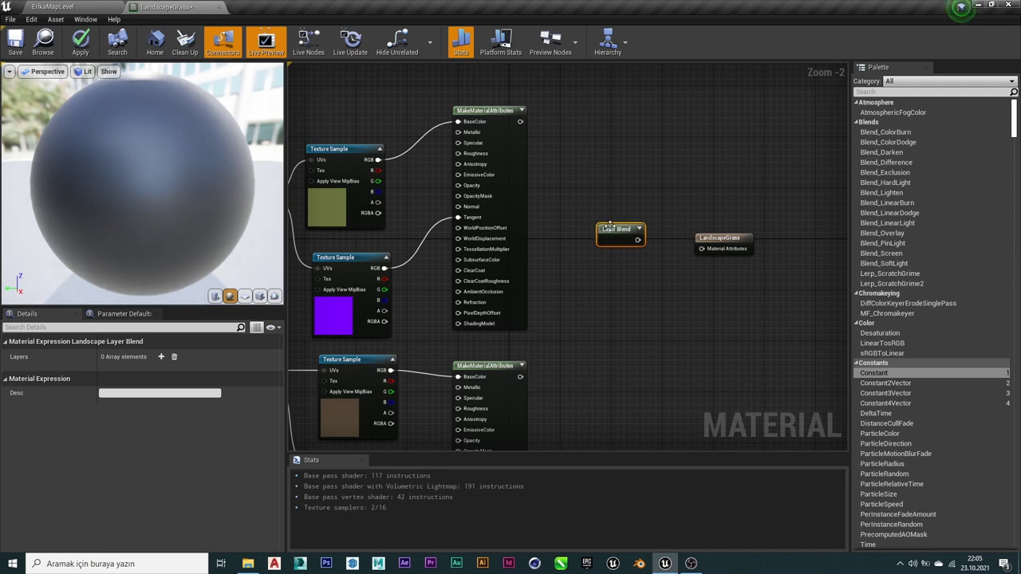
{"action": "left_click_drag", "start_coordinate": [609, 228], "coordinate": [588, 227]}
{"action": "scroll", "coordinate": [589, 222], "scroll_direction": "up", "scroll_amount": 2}
{"action": "scroll", "coordinate": [589, 221], "scroll_direction": "down", "scroll_amount": 3}
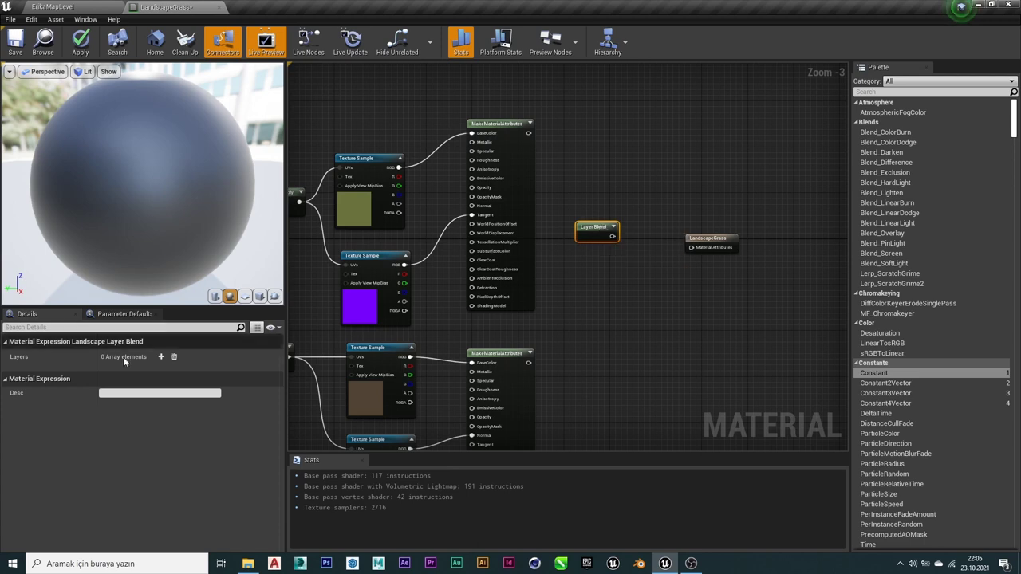
Give the Layer Blend two layers named Grass and Dirt.
{"action": "left_click", "coordinate": [161, 357]}
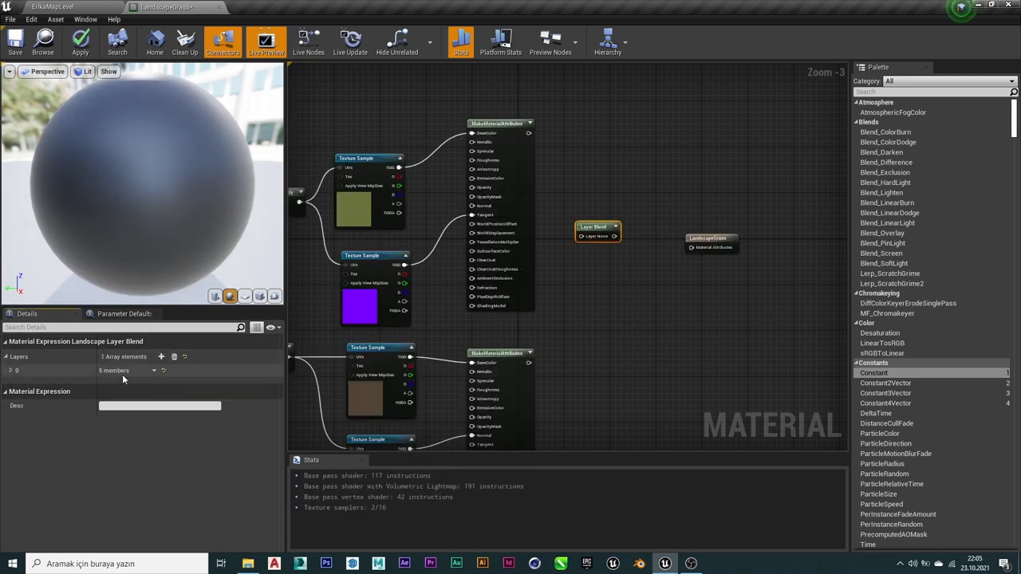
{"action": "left_click", "coordinate": [11, 371]}
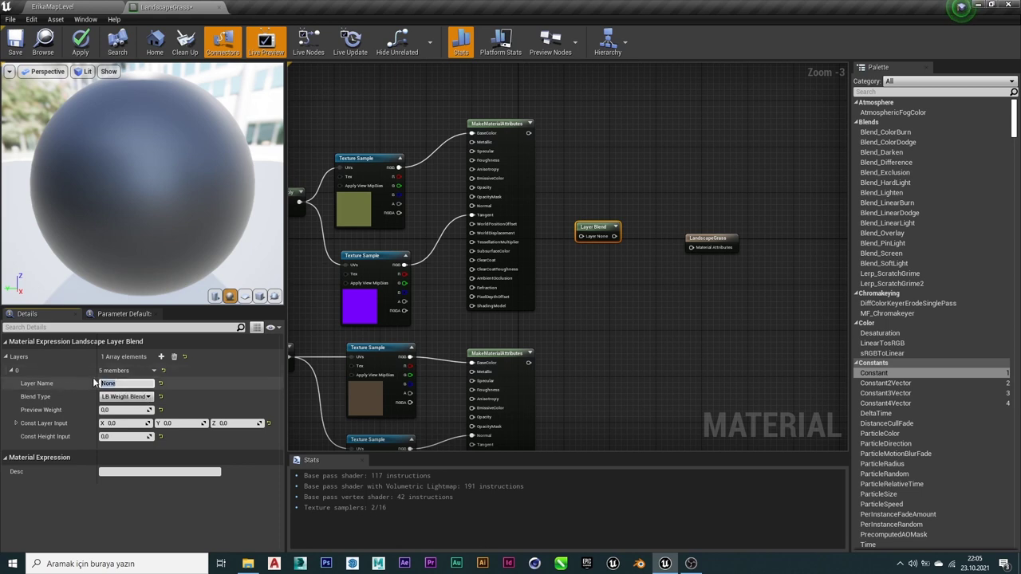
{"action": "key", "text": "Caps_Lock"}
{"action": "type", "text": "Grass"}
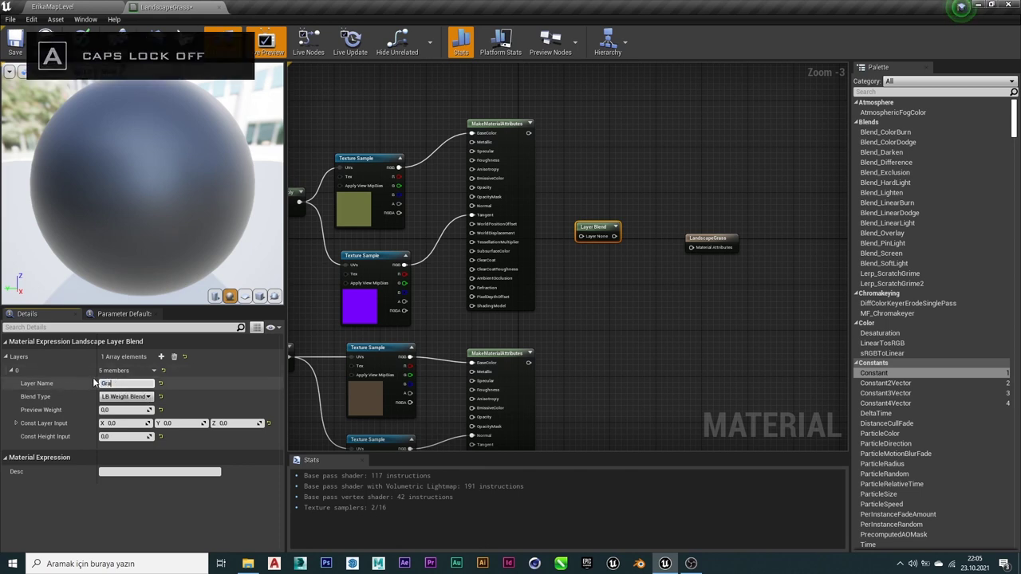
{"action": "left_click", "coordinate": [233, 394]}
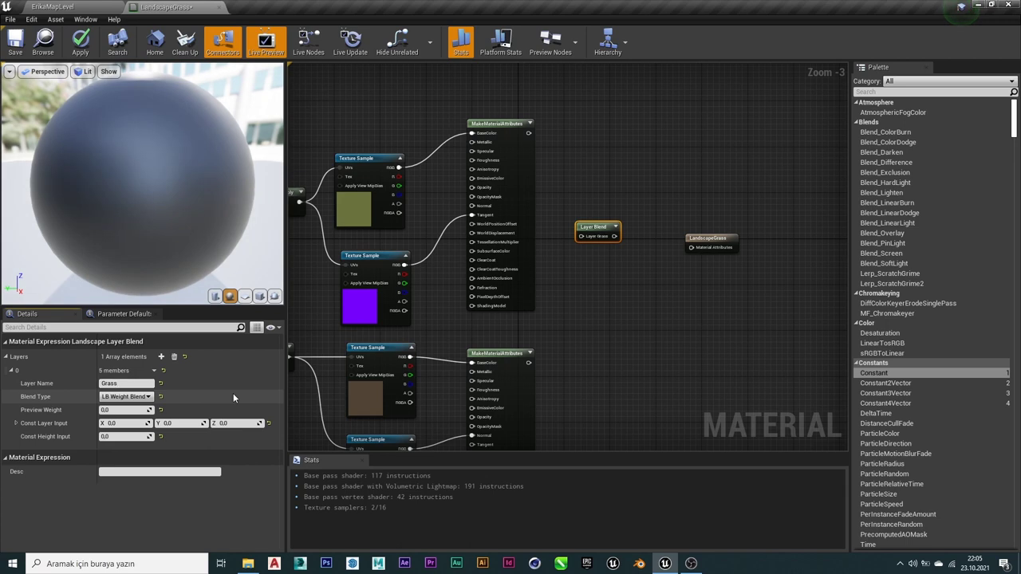
{"action": "left_click", "coordinate": [161, 357]}
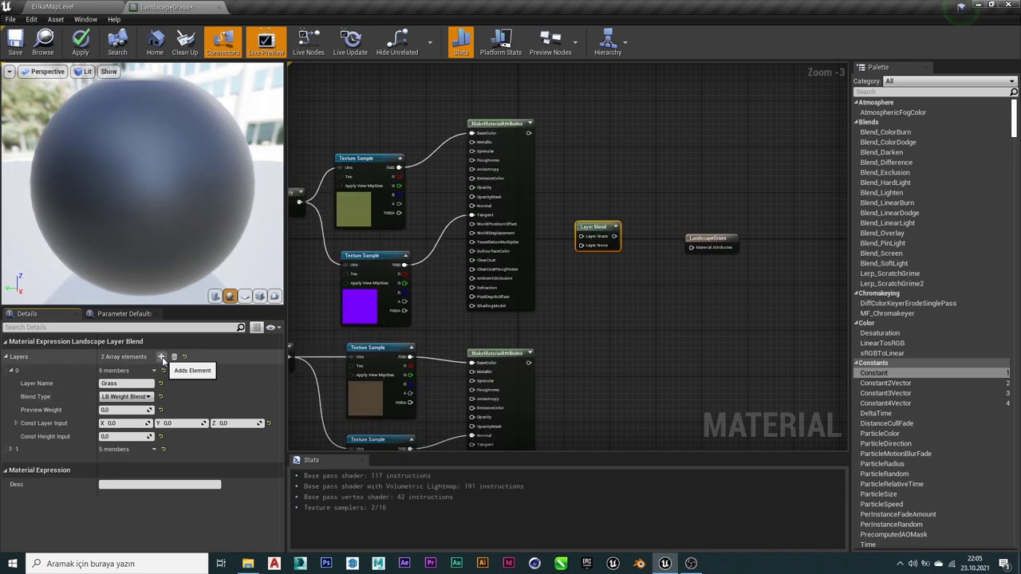
{"action": "left_click", "coordinate": [12, 450]}
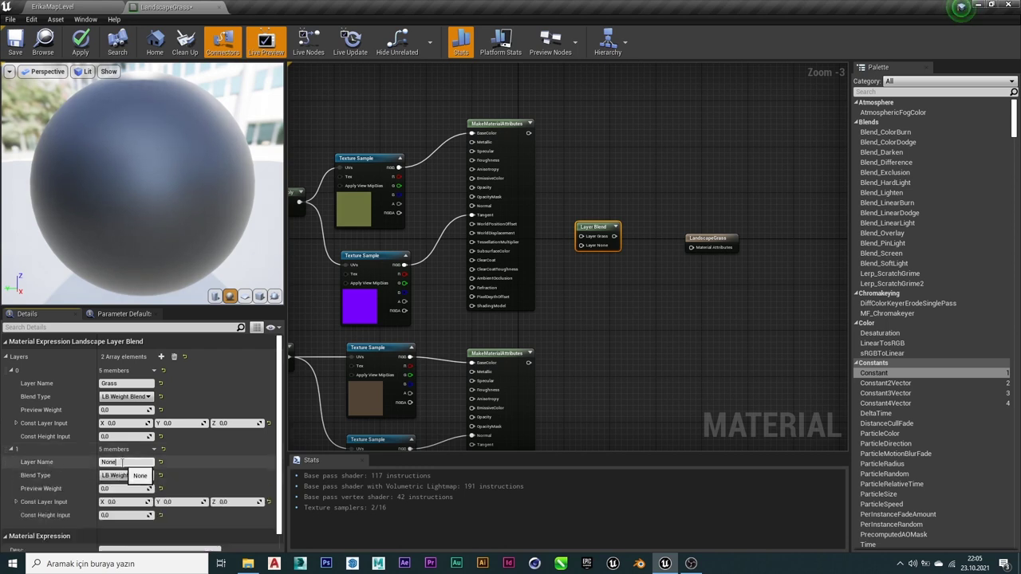
{"action": "key", "text": "Caps_Lock"}
{"action": "type", "text": "Dirt"}
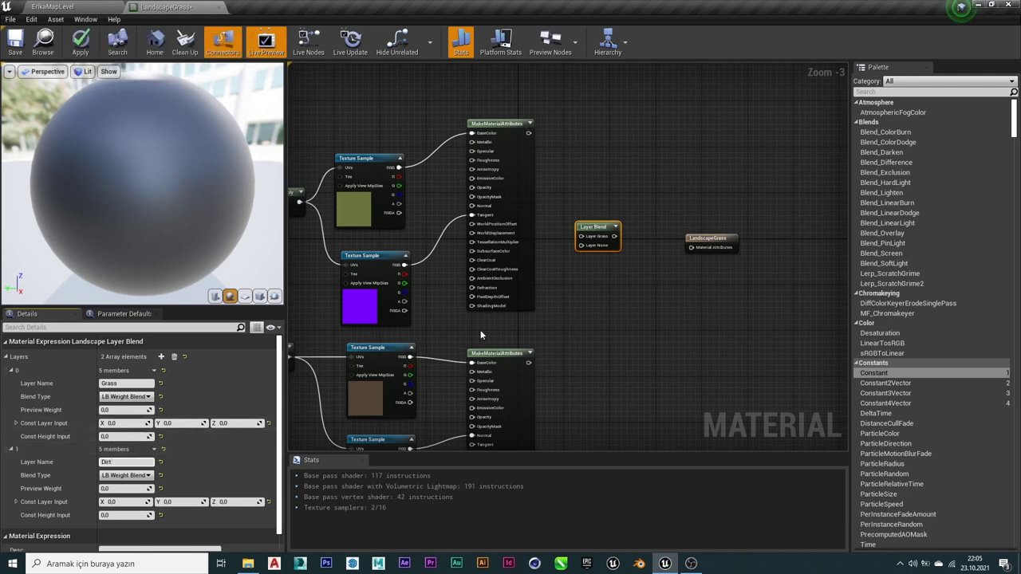
{"action": "left_click", "coordinate": [345, 361]}
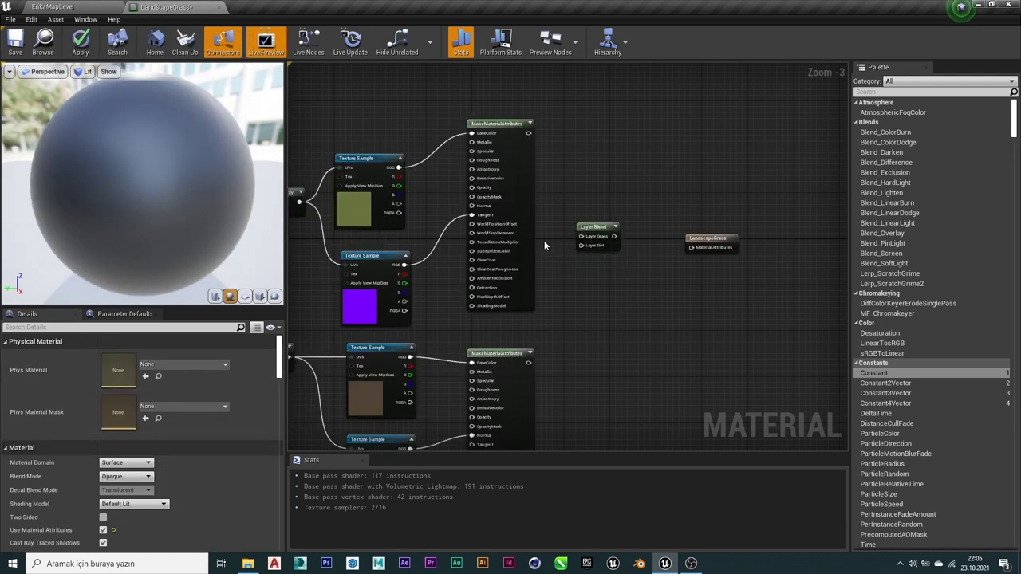
Connect the first attributes node to Layer Grass and the second to Layer Dirt.
{"action": "scroll", "coordinate": [594, 238], "scroll_direction": "up", "scroll_amount": 1}
{"action": "scroll", "coordinate": [594, 237], "scroll_direction": "up", "scroll_amount": 1}
{"action": "scroll", "coordinate": [496, 164], "scroll_direction": "down", "scroll_amount": 2}
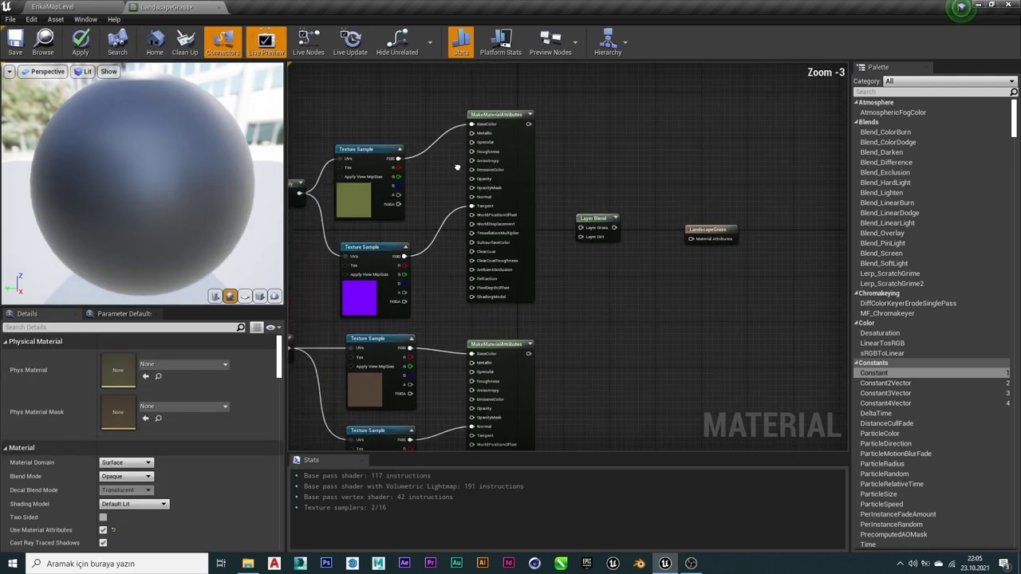
{"action": "right_click_drag", "start_coordinate": [370, 197], "coordinate": [428, 209]}
{"action": "left_click", "coordinate": [429, 209]}
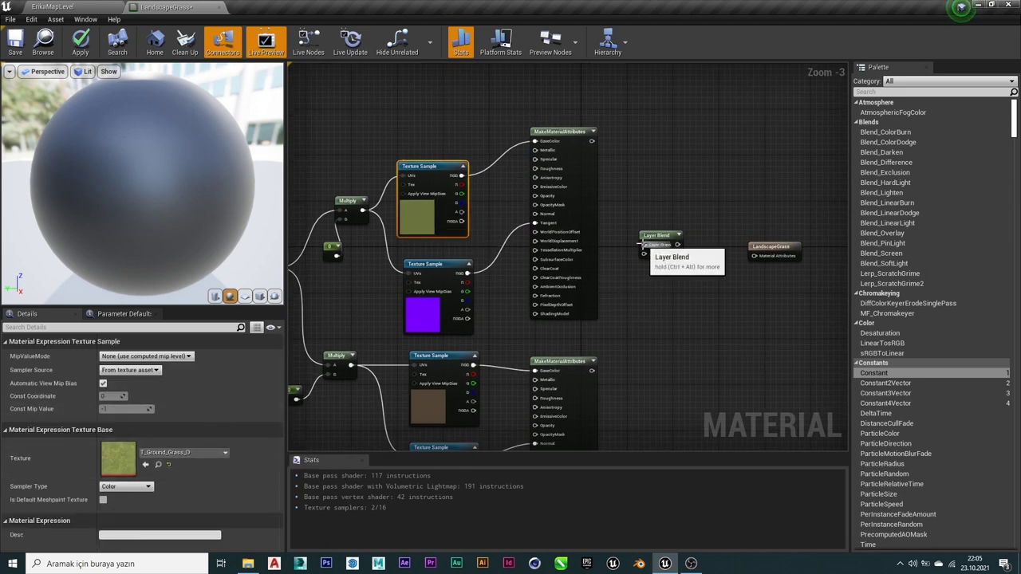
{"action": "left_click_drag", "start_coordinate": [644, 244], "coordinate": [591, 143]}
{"action": "scroll", "coordinate": [591, 143], "scroll_direction": "up", "scroll_amount": 2}
{"action": "scroll", "coordinate": [591, 144], "scroll_direction": "up", "scroll_amount": 1}
{"action": "right_click_drag", "start_coordinate": [664, 346], "coordinate": [613, 192]}
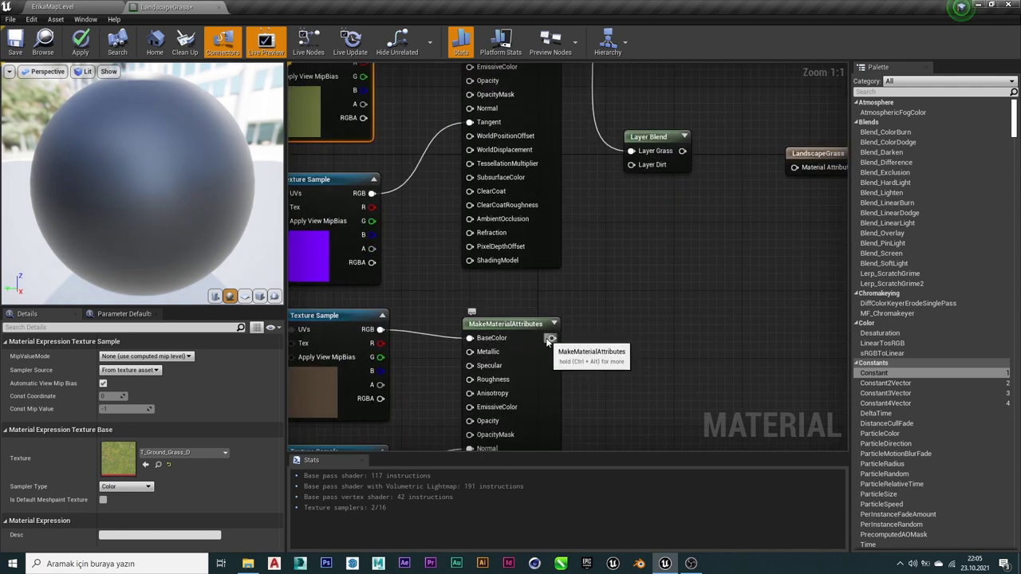
{"action": "left_click_drag", "start_coordinate": [549, 340], "coordinate": [632, 167]}
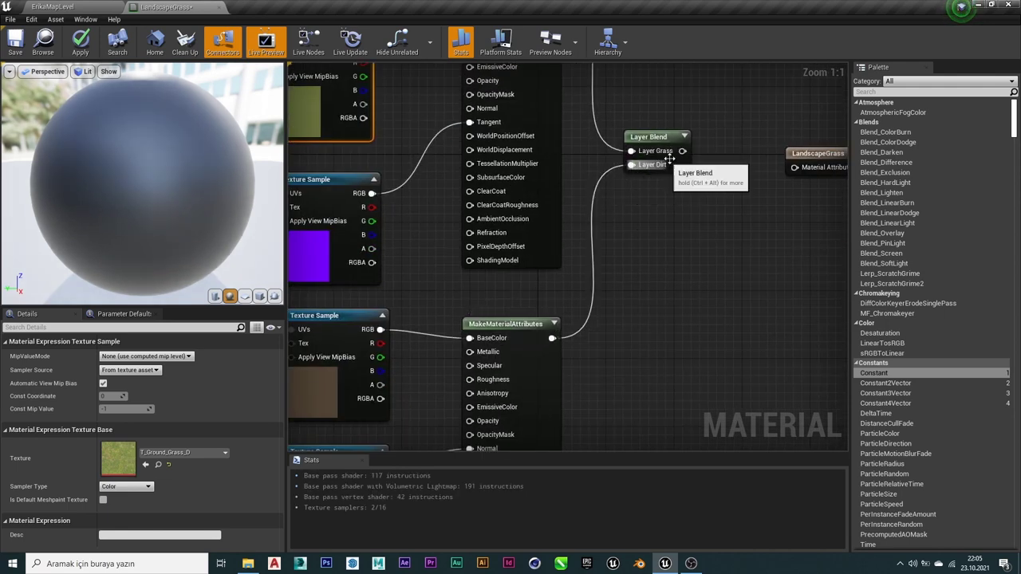
Plug the Layer Blend output into LandscapeGrass's Material Attributes input.
{"action": "right_click_drag", "start_coordinate": [681, 151], "coordinate": [502, 241]}
{"action": "mouse_move", "coordinate": [502, 240]}
{"action": "left_mouse_down"}
{"action": "mouse_move", "coordinate": [616, 257]}
{"action": "mouse_move", "coordinate": [598, 226]}
{"action": "left_mouse_up"}
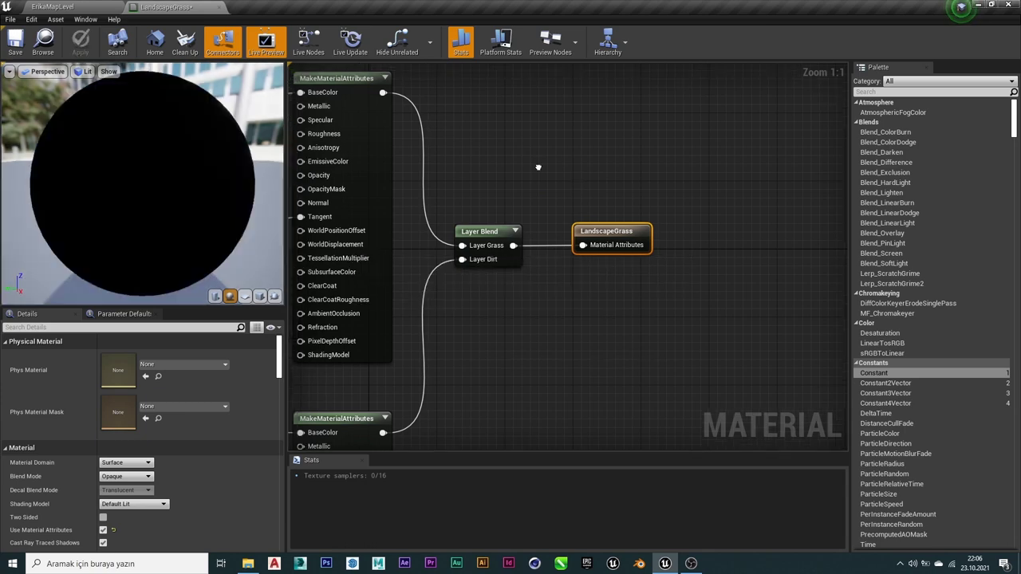
{"action": "scroll", "coordinate": [538, 168], "scroll_direction": "down", "scroll_amount": 2}
{"action": "scroll", "coordinate": [702, 163], "scroll_direction": "down", "scroll_amount": 1}
{"action": "scroll", "coordinate": [647, 110], "scroll_direction": "down", "scroll_amount": 2}
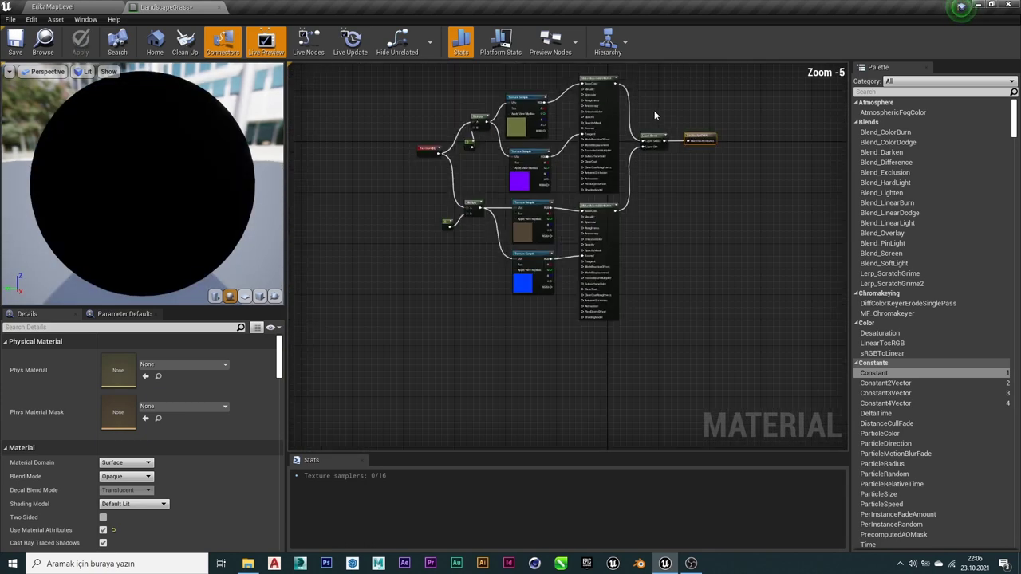
{"action": "mouse_move", "coordinate": [654, 116]}
{"action": "right_mouse_down"}
{"action": "mouse_move", "coordinate": [604, 162]}
{"action": "mouse_move", "coordinate": [688, 142]}
{"action": "mouse_move", "coordinate": [650, 138]}
{"action": "right_mouse_up"}
{"action": "scroll", "coordinate": [603, 162], "scroll_direction": "up", "scroll_amount": 1}
{"action": "scroll", "coordinate": [630, 149], "scroll_direction": "up", "scroll_amount": 1}
{"action": "scroll", "coordinate": [689, 142], "scroll_direction": "down", "scroll_amount": 1}
Return to the ErikaMapLevel viewport and fly toward the brick buildings.
{"action": "left_click", "coordinate": [63, 7]}
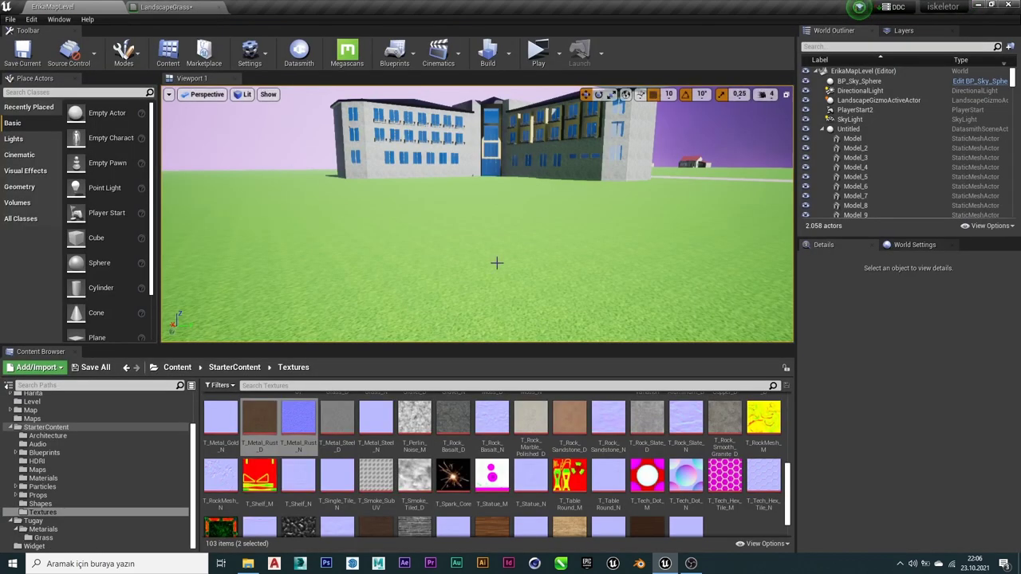
{"action": "mouse_move", "coordinate": [477, 214]}
{"action": "right_mouse_down"}
{"action": "mouse_move", "coordinate": [477, 239]}
{"action": "mouse_move", "coordinate": [559, 239]}
{"action": "right_mouse_up"}
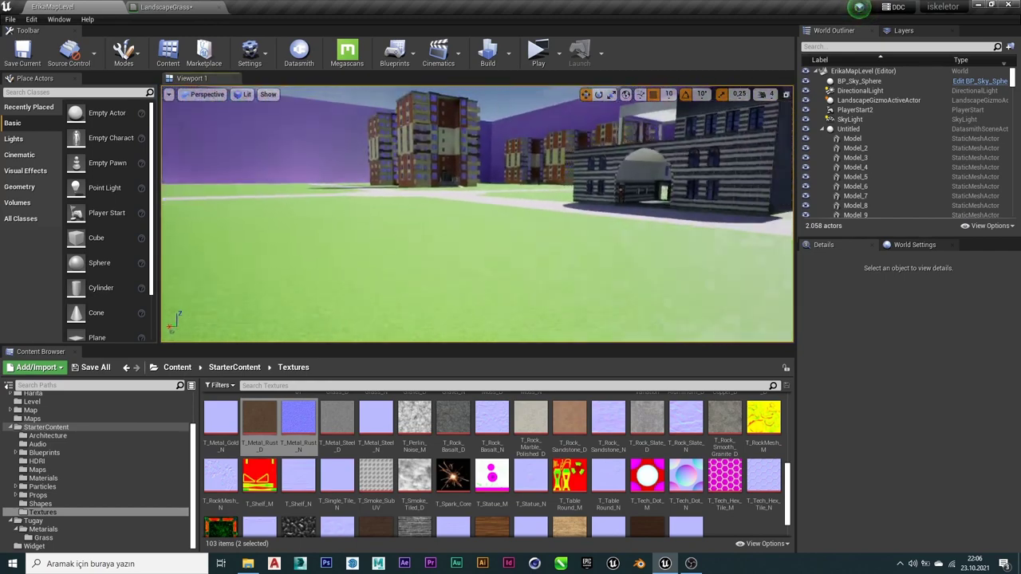
{"action": "right_click_drag", "start_coordinate": [482, 231], "coordinate": [482, 249]}
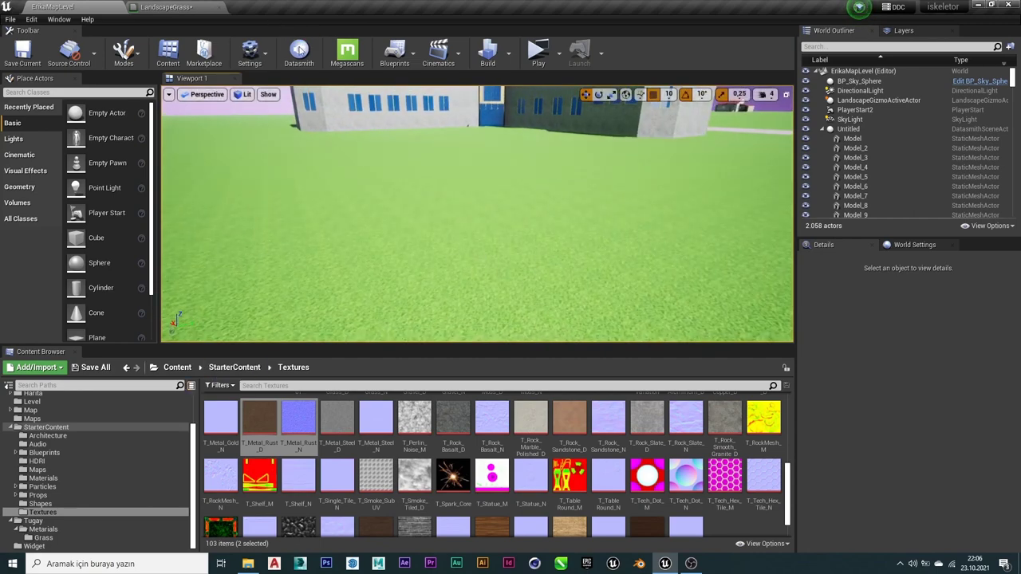
{"action": "mouse_move", "coordinate": [478, 239]}
{"action": "right_mouse_down"}
{"action": "mouse_move", "coordinate": [526, 236]}
{"action": "mouse_move", "coordinate": [431, 239]}
{"action": "right_mouse_up"}
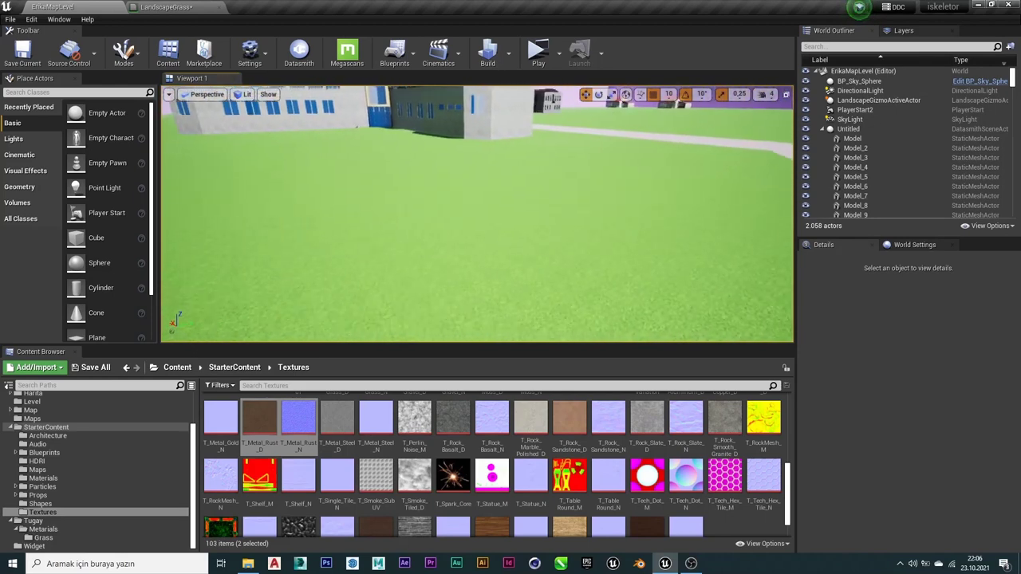
{"action": "left_click", "coordinate": [178, 368]}
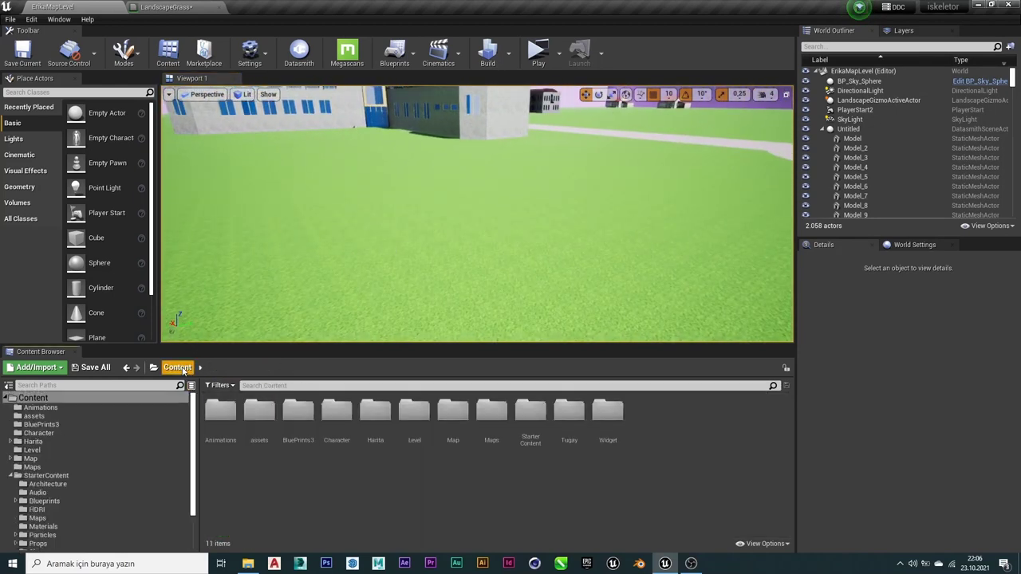
{"action": "left_click", "coordinate": [219, 6]}
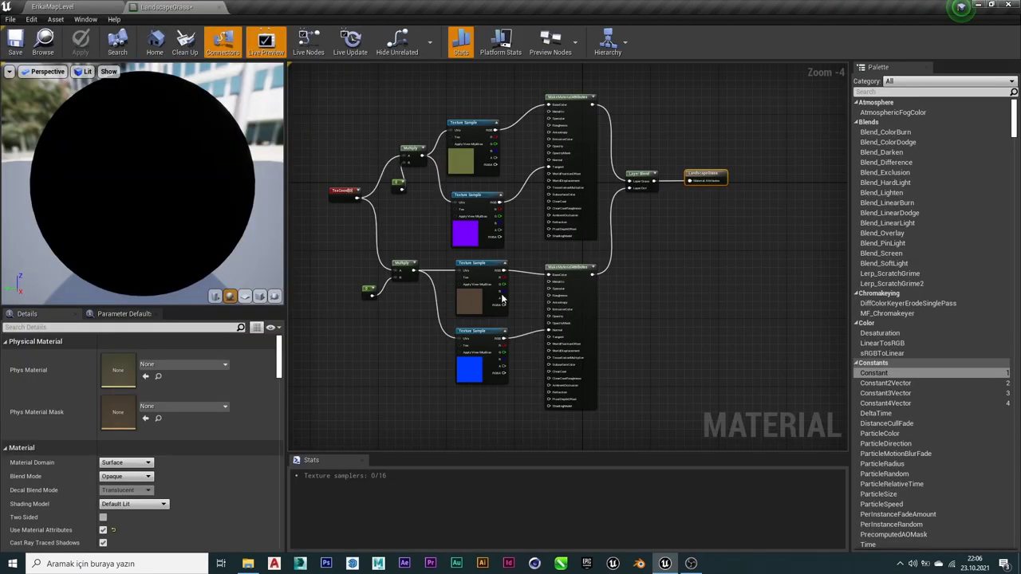
{"action": "left_click", "coordinate": [58, 6]}
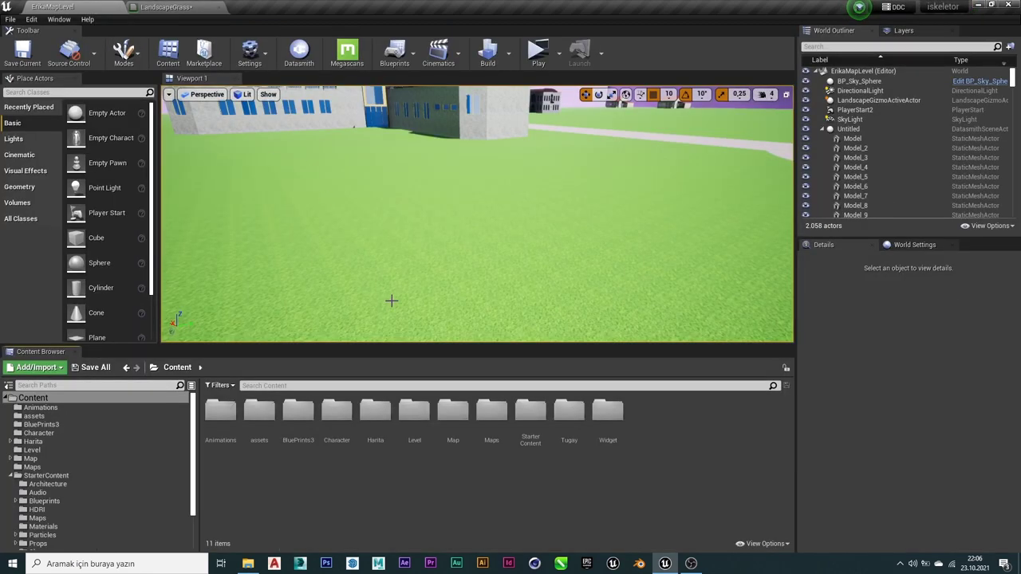
Drag LandscapeGrass from Tugay > Metarials > Grass onto the level's ground.
{"action": "double_click", "coordinate": [568, 411]}
{"action": "left_click", "coordinate": [216, 432]}
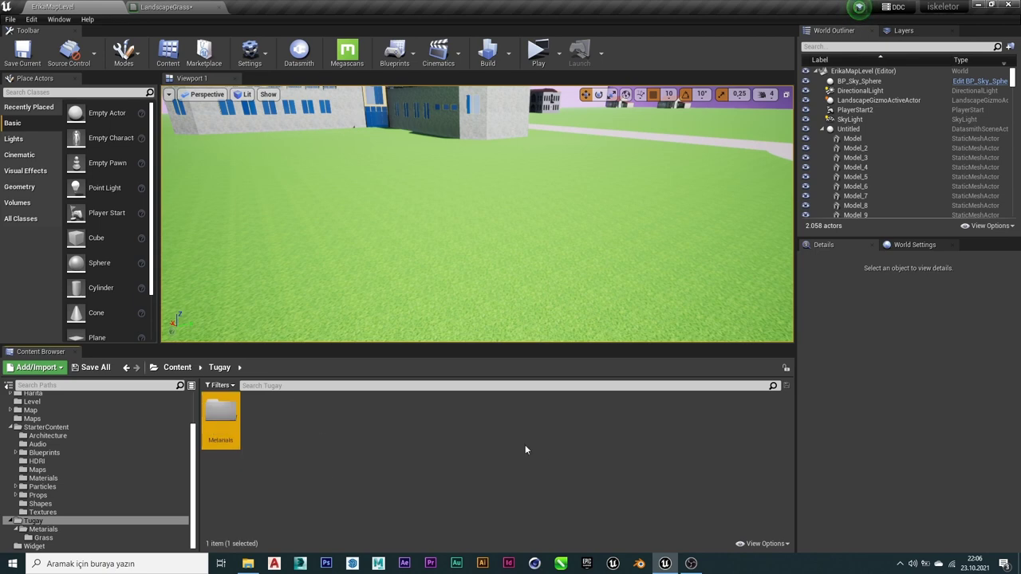
{"action": "double_click", "coordinate": [228, 410]}
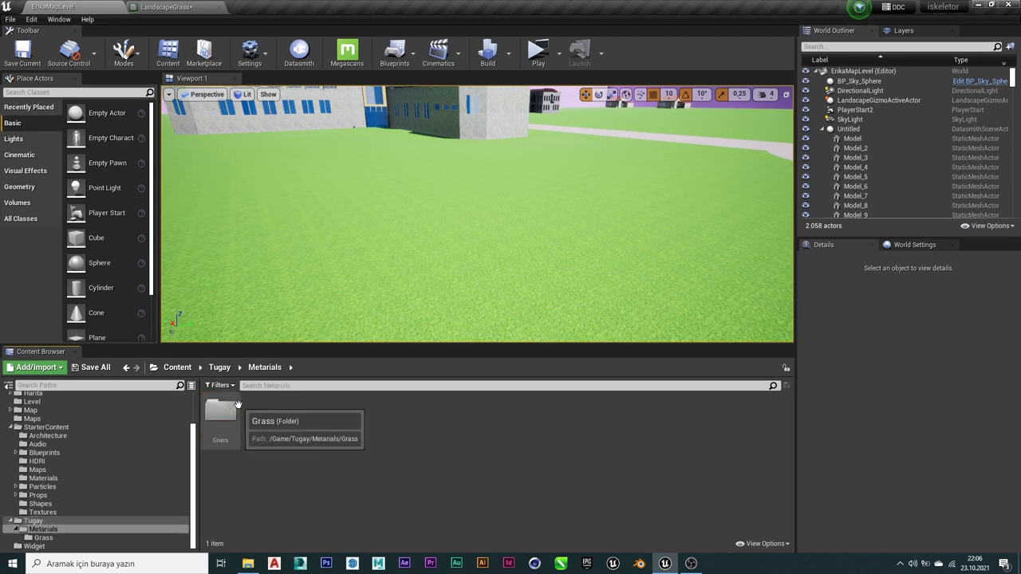
{"action": "double_click", "coordinate": [233, 406]}
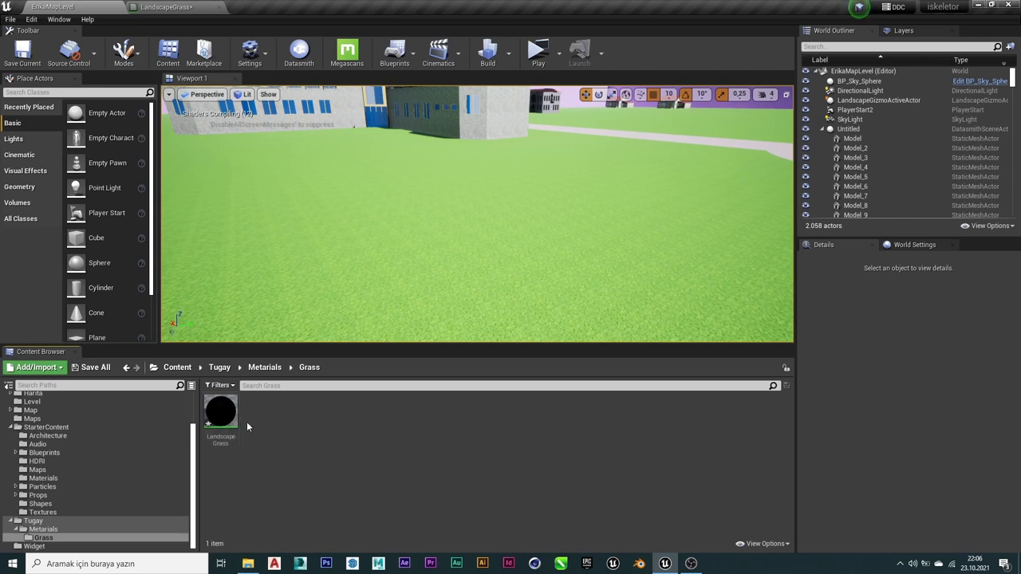
{"action": "left_click", "coordinate": [220, 402]}
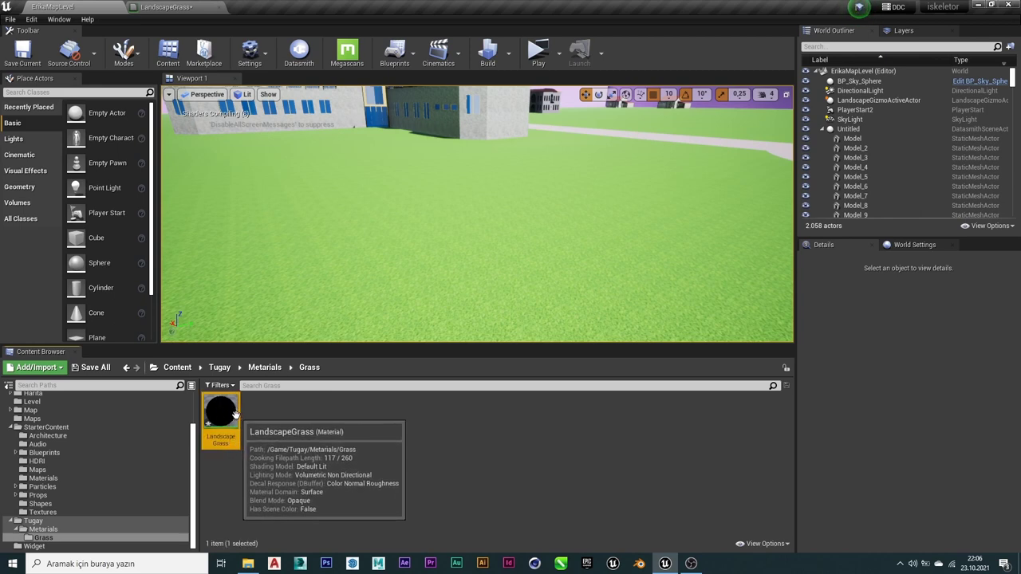
{"action": "left_click_drag", "start_coordinate": [234, 413], "coordinate": [360, 310]}
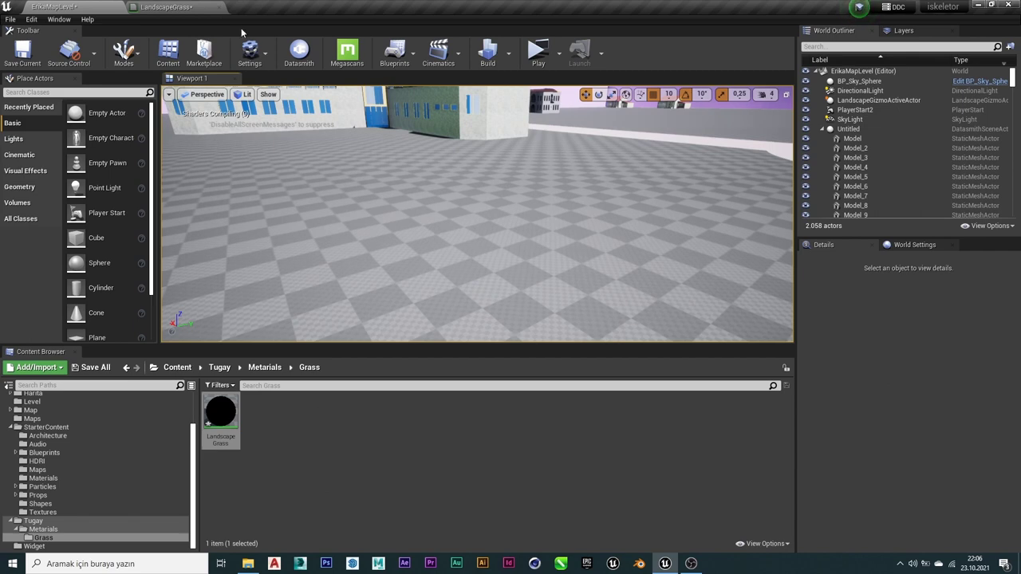
{"action": "mouse_move", "coordinate": [463, 234]}
{"action": "left_mouse_down"}
{"action": "mouse_move", "coordinate": [463, 207]}
{"action": "mouse_move", "coordinate": [463, 240]}
{"action": "left_mouse_up"}
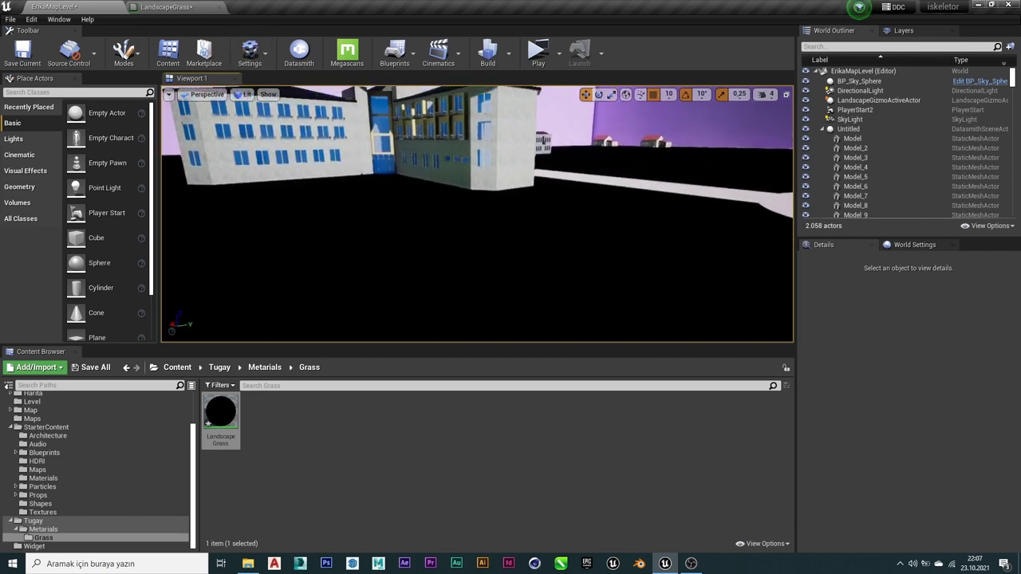
Switch the editor into Landscape mode.
{"action": "left_click", "coordinate": [126, 49]}
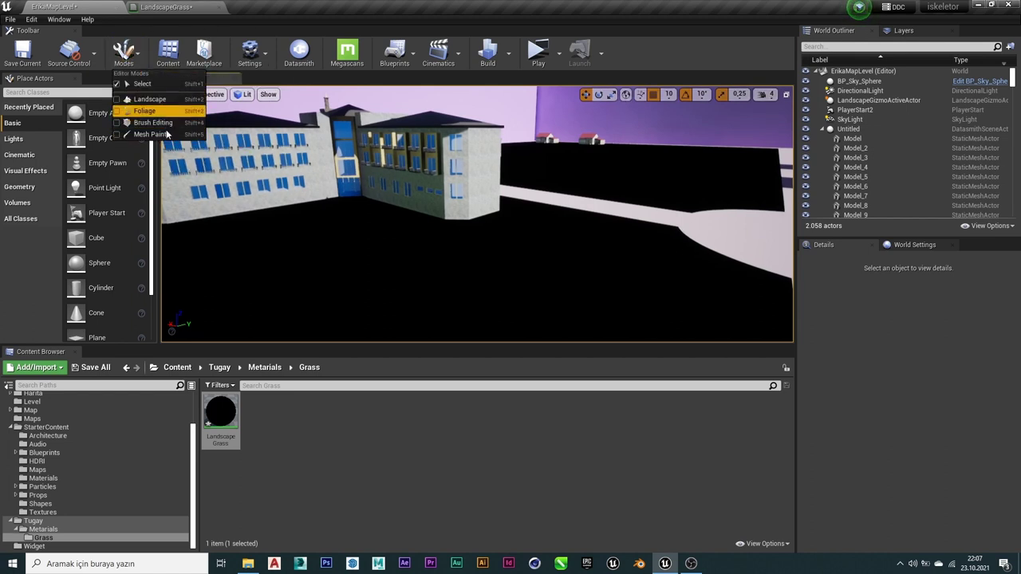
{"action": "left_click", "coordinate": [293, 418]}
{"action": "left_click", "coordinate": [123, 53]}
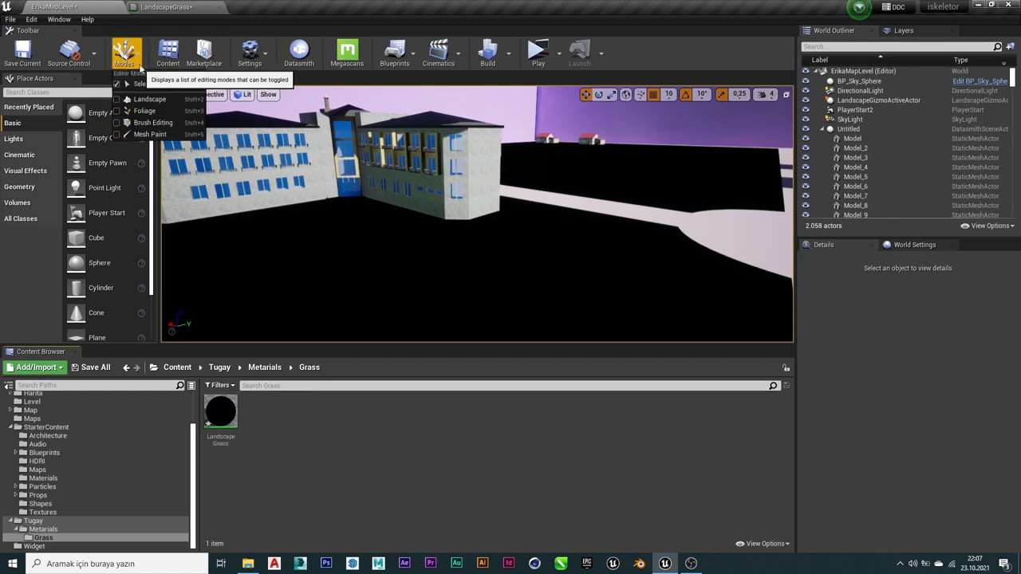
{"action": "left_click", "coordinate": [205, 174]}
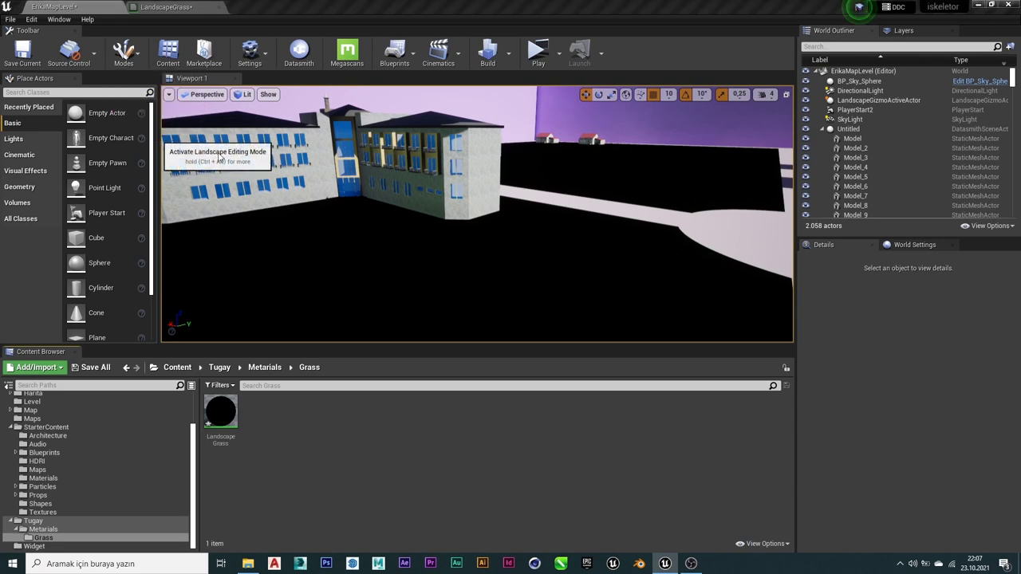
{"action": "left_click", "coordinate": [219, 156]}
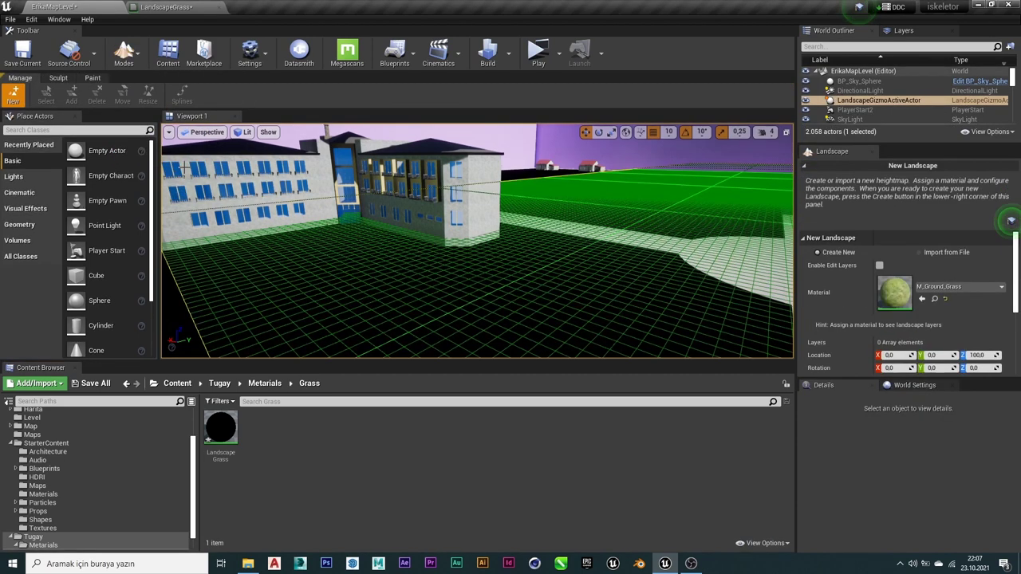
Cycle through the Manage, Sculpt and Paint tools, ending on Paint.
{"action": "left_click", "coordinate": [102, 77]}
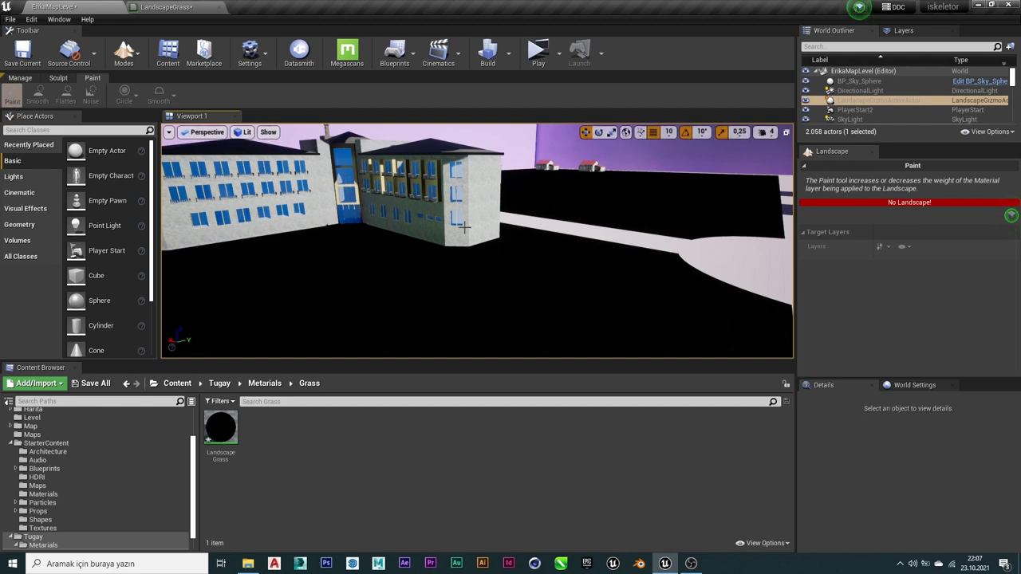
{"action": "right_click_drag", "start_coordinate": [462, 272], "coordinate": [459, 271]}
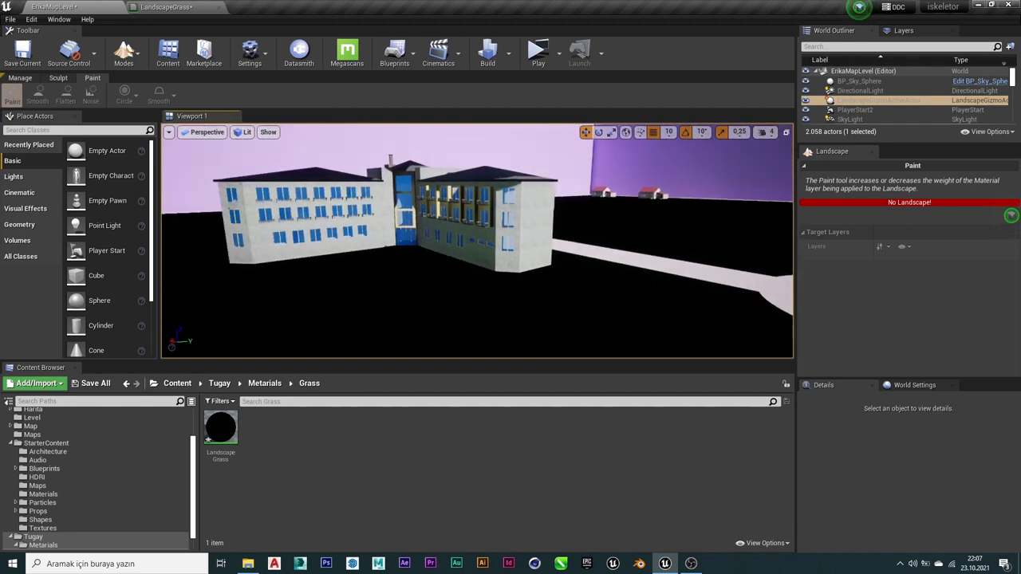
{"action": "left_click", "coordinate": [69, 79]}
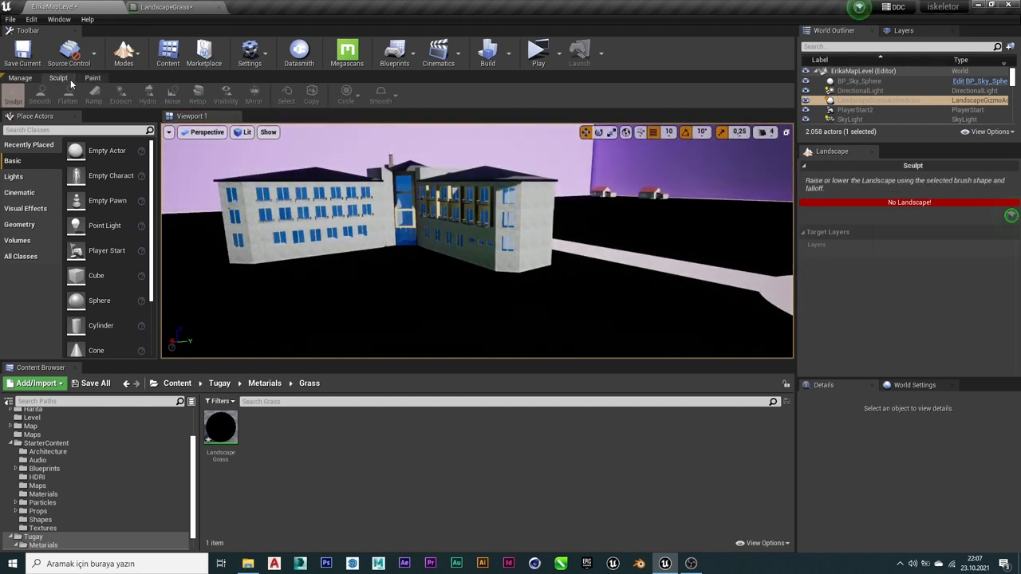
{"action": "left_click", "coordinate": [85, 79]}
{"action": "left_click", "coordinate": [21, 78]}
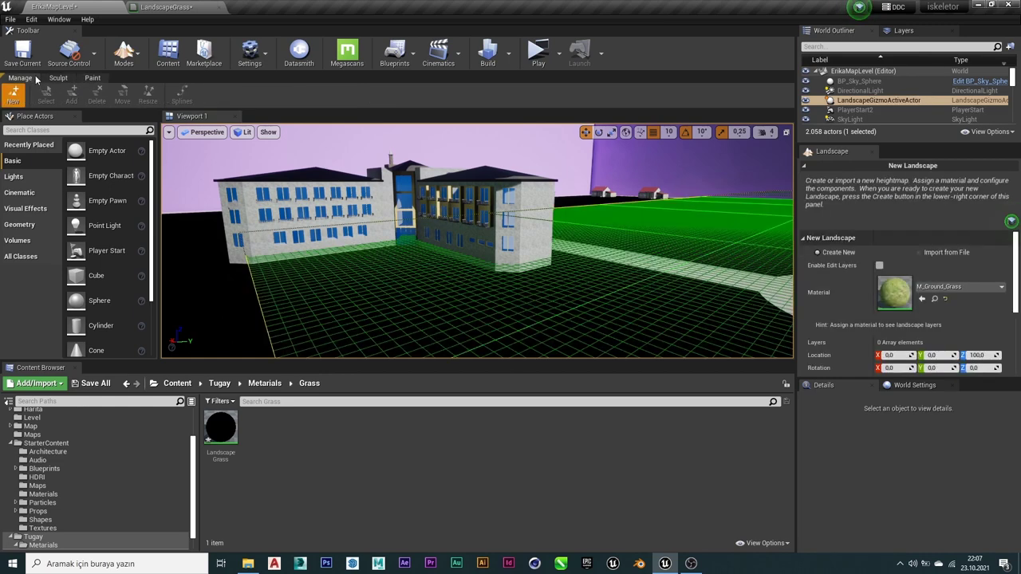
{"action": "left_click", "coordinate": [63, 82]}
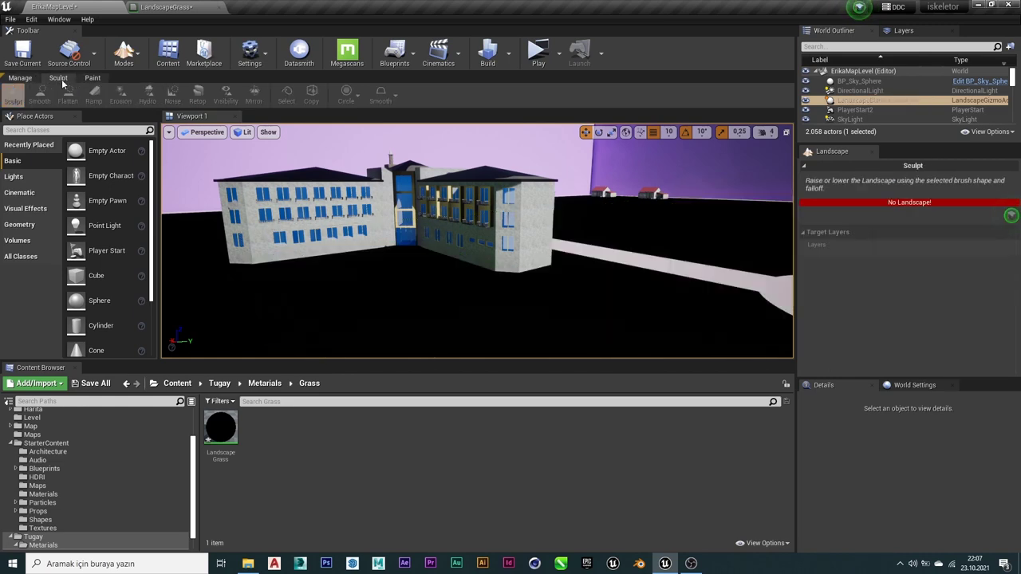
{"action": "left_click", "coordinate": [92, 78]}
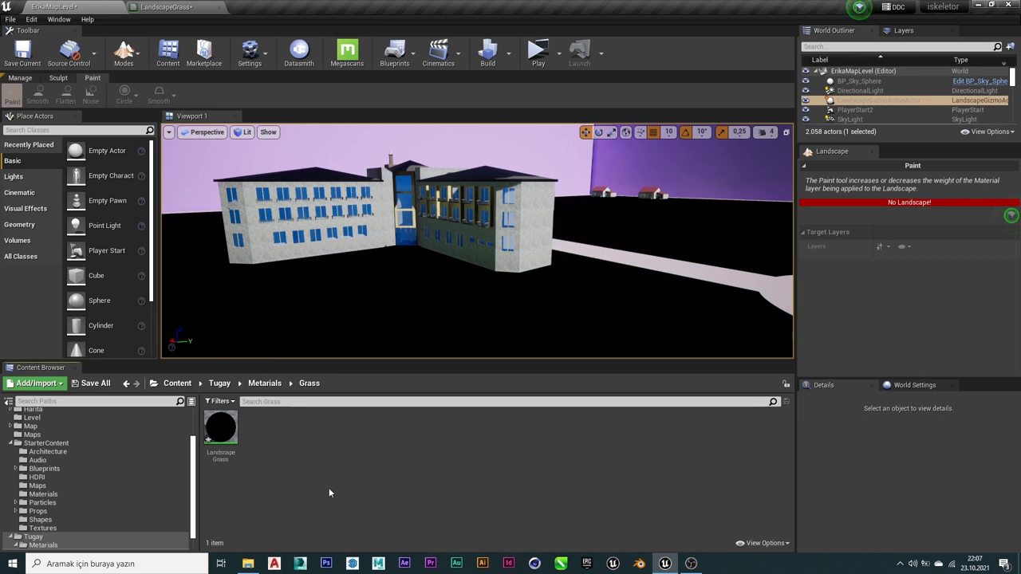
In the LandscapeGrass graph, set a Constant node's value to 1.
{"action": "left_click", "coordinate": [167, 6]}
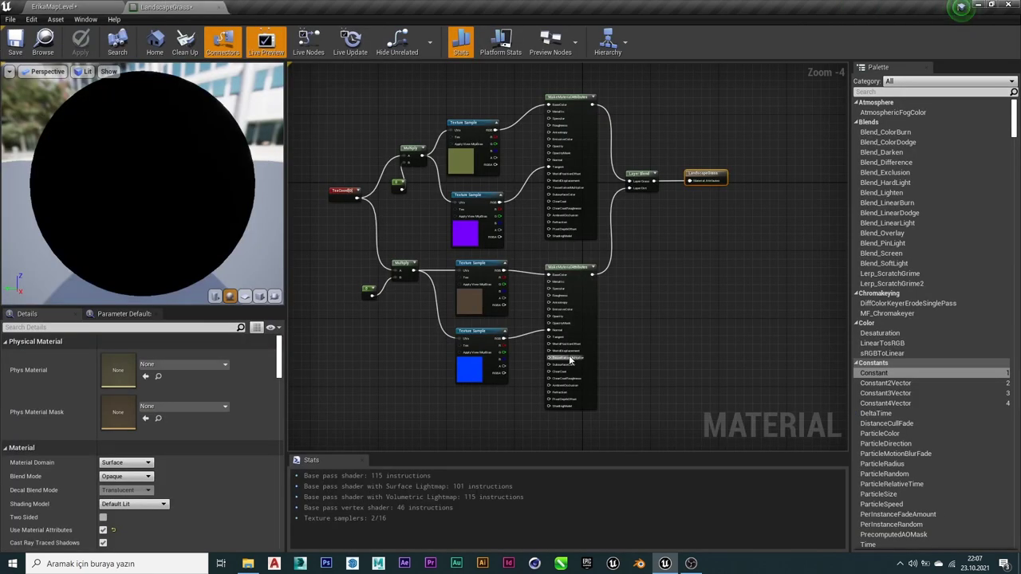
{"action": "scroll", "coordinate": [570, 361], "scroll_direction": "up", "scroll_amount": 2}
{"action": "scroll", "coordinate": [565, 249], "scroll_direction": "up", "scroll_amount": 2}
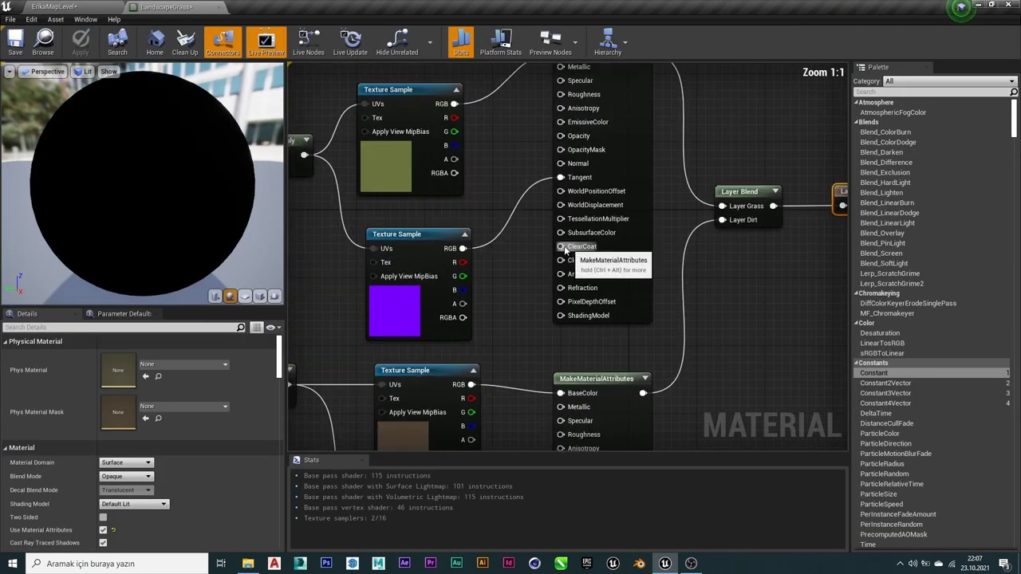
{"action": "scroll", "coordinate": [606, 231], "scroll_direction": "down", "scroll_amount": 4}
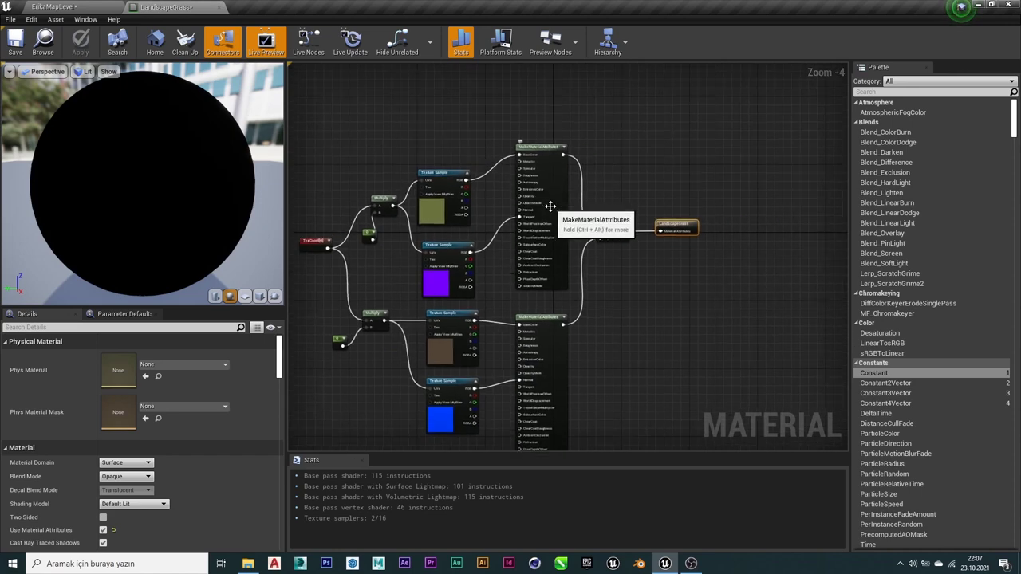
{"action": "scroll", "coordinate": [550, 206], "scroll_direction": "up", "scroll_amount": 2}
{"action": "scroll", "coordinate": [636, 238], "scroll_direction": "up", "scroll_amount": 2}
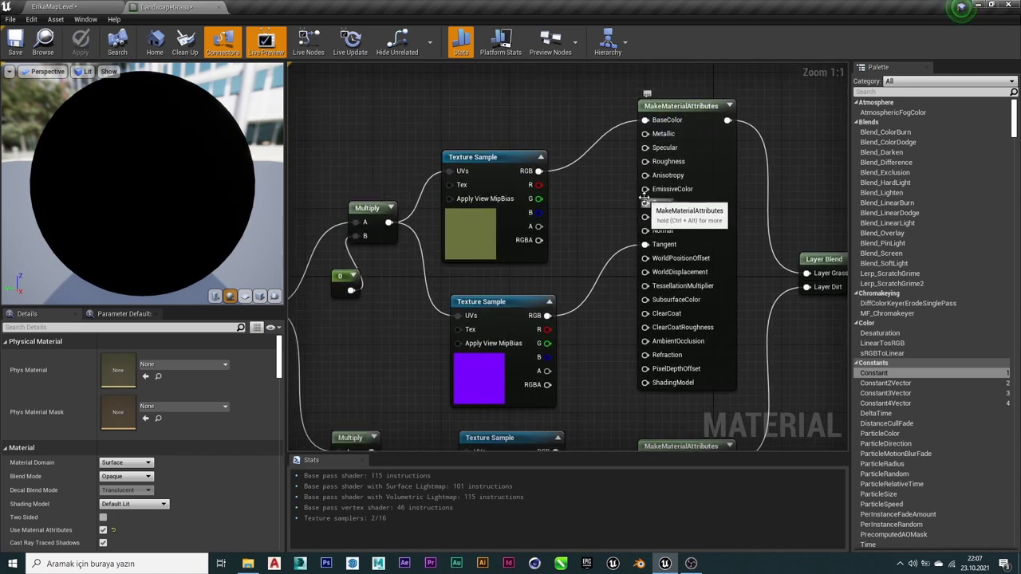
{"action": "left_click", "coordinate": [342, 275]}
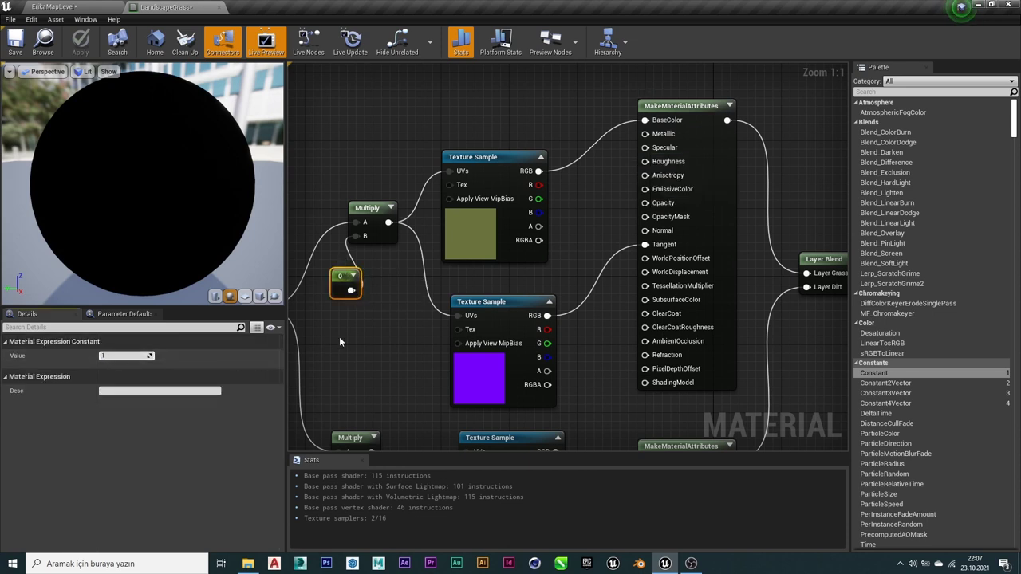
{"action": "left_click", "coordinate": [362, 325]}
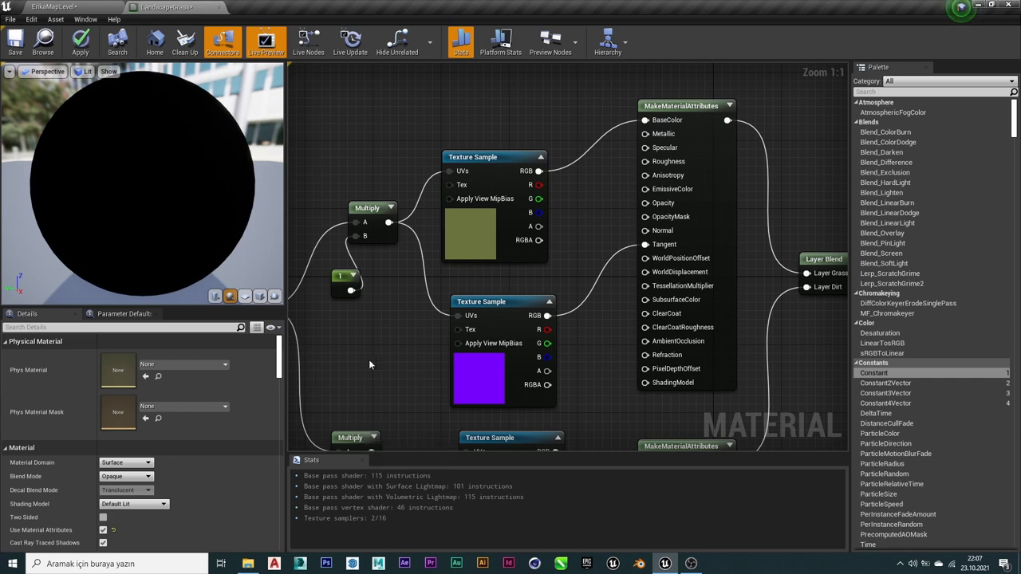
Duplicate the constant 1 node and place it beside the dirt attributes node.
{"action": "right_click_drag", "start_coordinate": [368, 359], "coordinate": [528, 206]}
{"action": "left_click", "coordinate": [447, 343]}
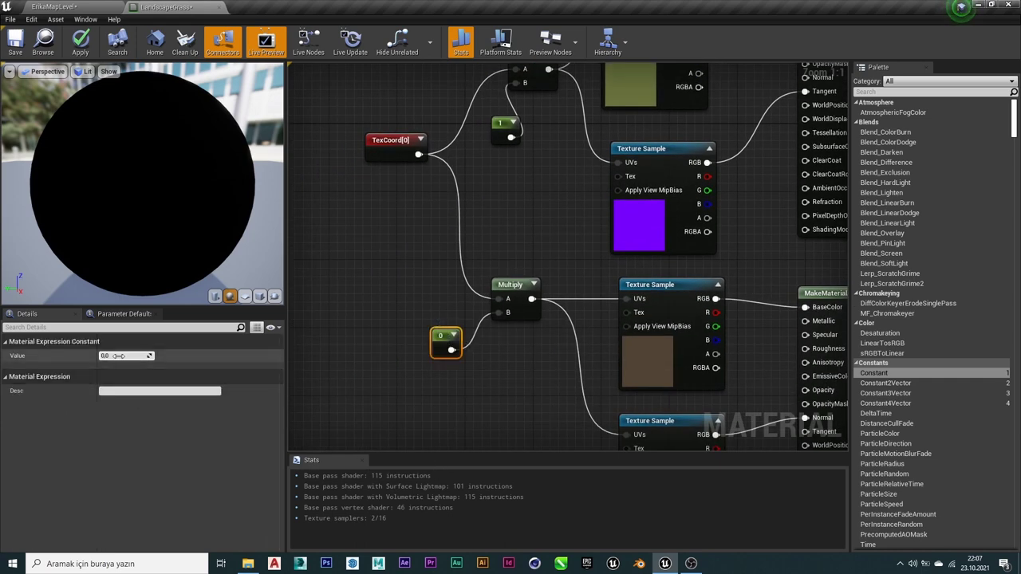
{"action": "left_click", "coordinate": [366, 300]}
{"action": "mouse_move", "coordinate": [366, 300]}
{"action": "right_mouse_down"}
{"action": "mouse_move", "coordinate": [558, 263]}
{"action": "mouse_move", "coordinate": [821, 255]}
{"action": "right_mouse_up"}
{"action": "scroll", "coordinate": [591, 251], "scroll_direction": "down", "scroll_amount": 2}
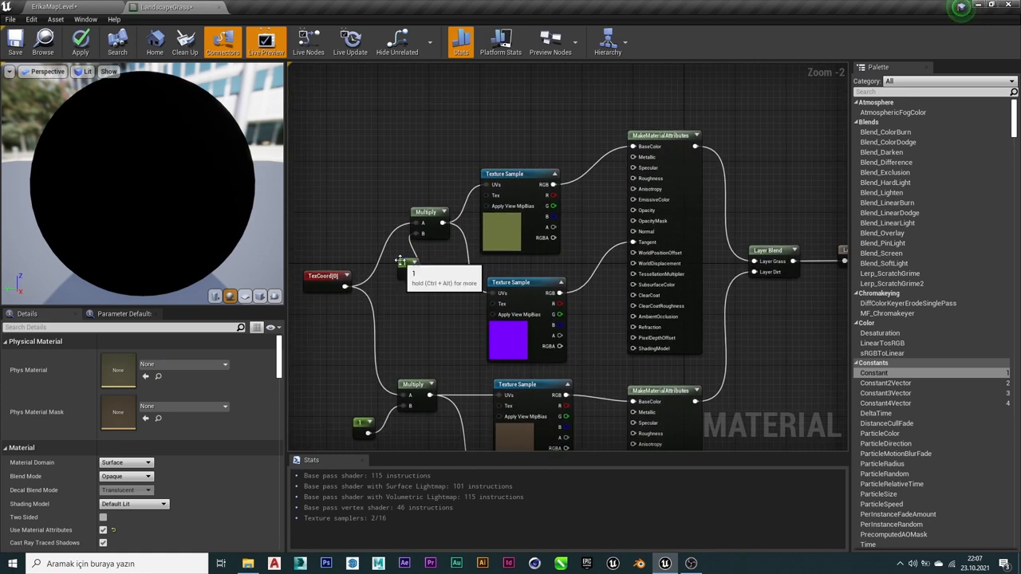
{"action": "left_click", "coordinate": [407, 263]}
{"action": "key", "text": "ctrl+w"}
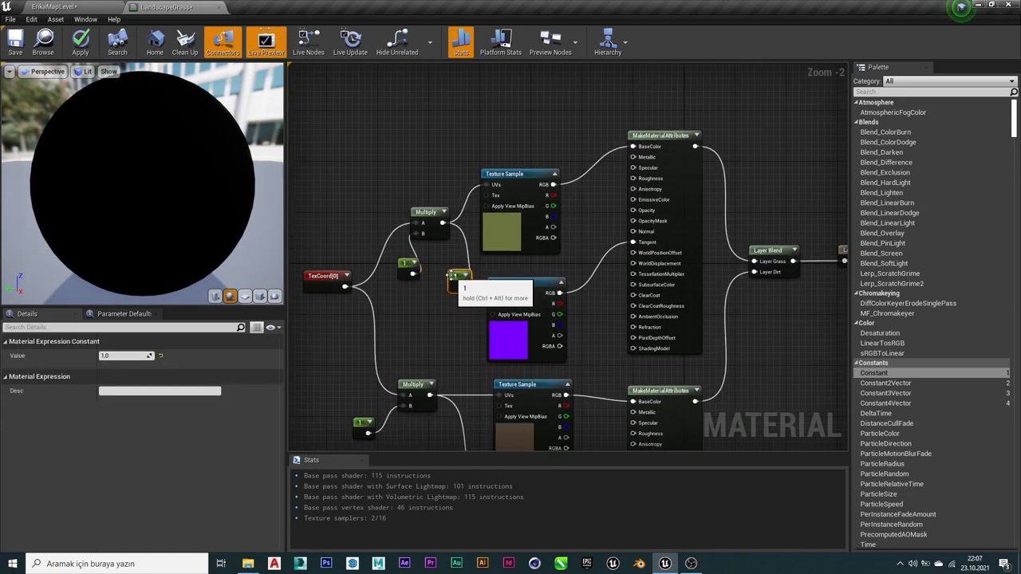
{"action": "mouse_move", "coordinate": [457, 287]}
{"action": "left_mouse_down"}
{"action": "mouse_move", "coordinate": [598, 229]}
{"action": "mouse_move", "coordinate": [634, 178]}
{"action": "left_mouse_up"}
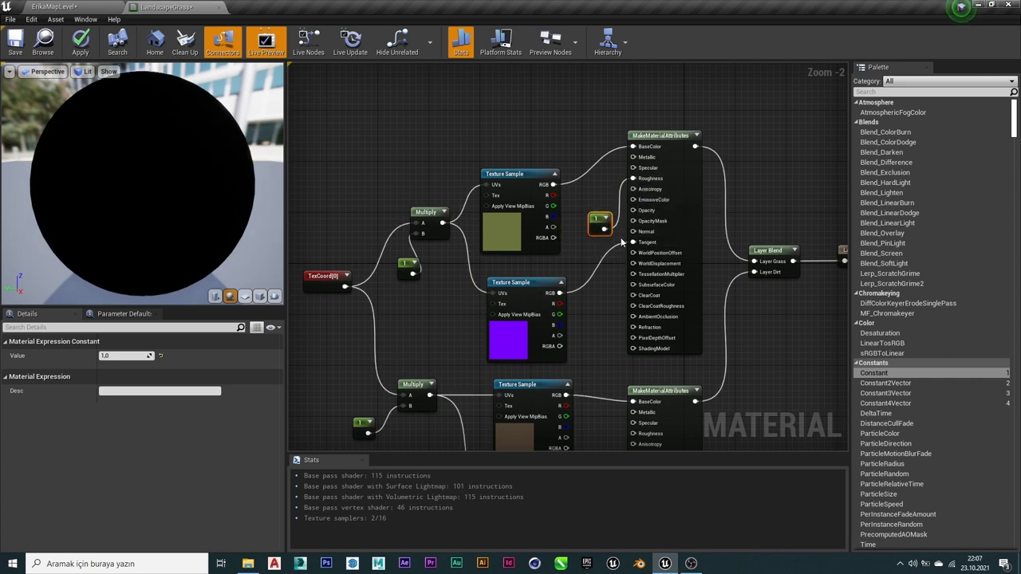
{"action": "mouse_move", "coordinate": [620, 256]}
{"action": "left_mouse_down"}
{"action": "mouse_move", "coordinate": [593, 435]}
{"action": "mouse_move", "coordinate": [632, 390]}
{"action": "left_mouse_up"}
Wire the constant 1 into the dirt MakeMaterialAttributes Roughness input.
{"action": "scroll", "coordinate": [778, 390], "scroll_direction": "down", "scroll_amount": 2}
{"action": "mouse_move", "coordinate": [774, 353]}
{"action": "right_mouse_down"}
{"action": "mouse_move", "coordinate": [662, 319]}
{"action": "mouse_move", "coordinate": [716, 341]}
{"action": "right_mouse_up"}
{"action": "scroll", "coordinate": [642, 302], "scroll_direction": "up", "scroll_amount": 3}
{"action": "scroll", "coordinate": [716, 341], "scroll_direction": "down", "scroll_amount": 3}
{"action": "scroll", "coordinate": [791, 224], "scroll_direction": "up", "scroll_amount": 1}
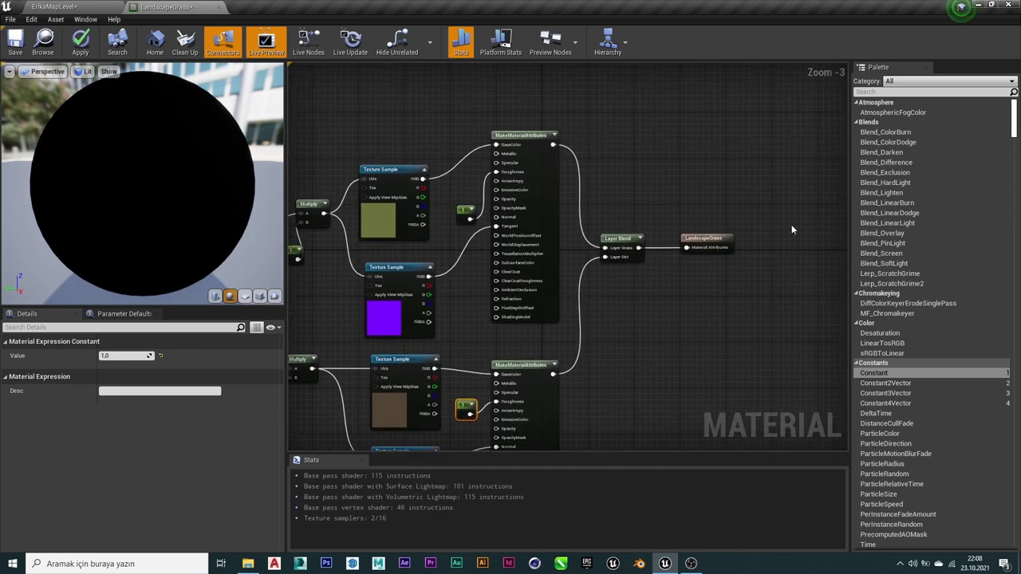
{"action": "left_click", "coordinate": [620, 239]}
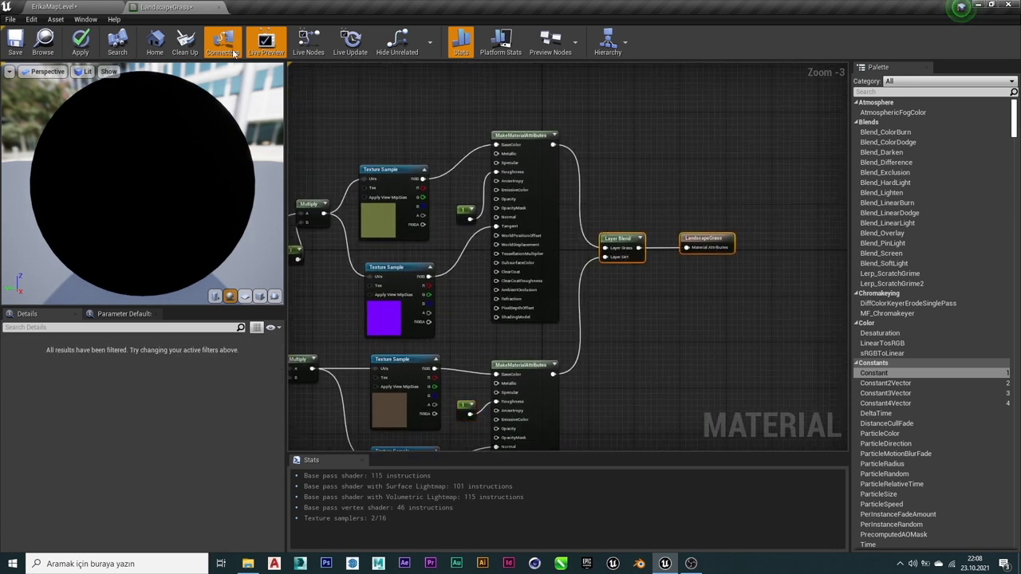
Toggle unused-pin hiding in LandscapeGrass, then return to ErikaMapLevel with the material selected.
{"action": "left_click", "coordinate": [69, 10]}
{"action": "double_click", "coordinate": [218, 430]}
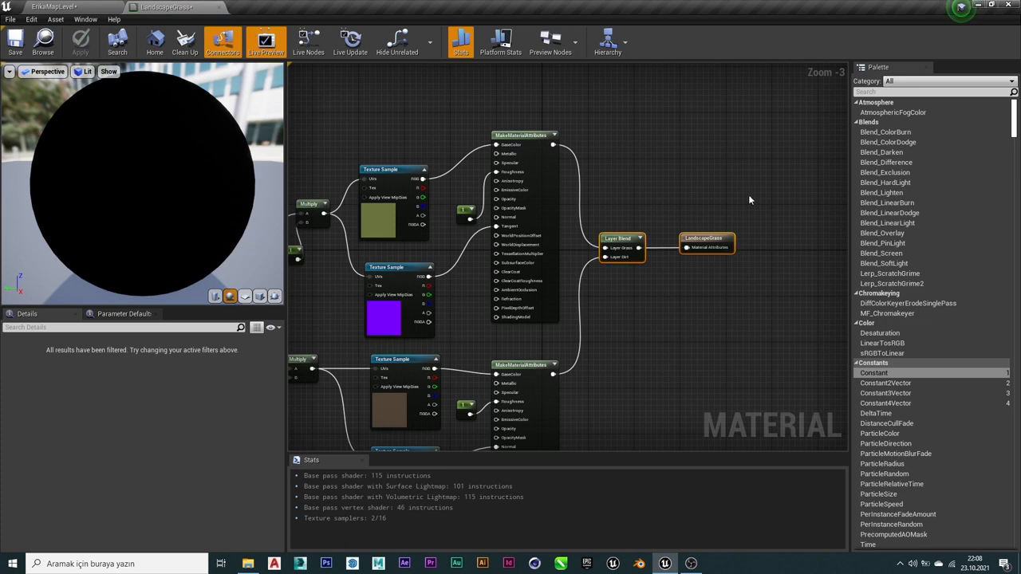
{"action": "right_click_drag", "start_coordinate": [748, 194], "coordinate": [847, 188]}
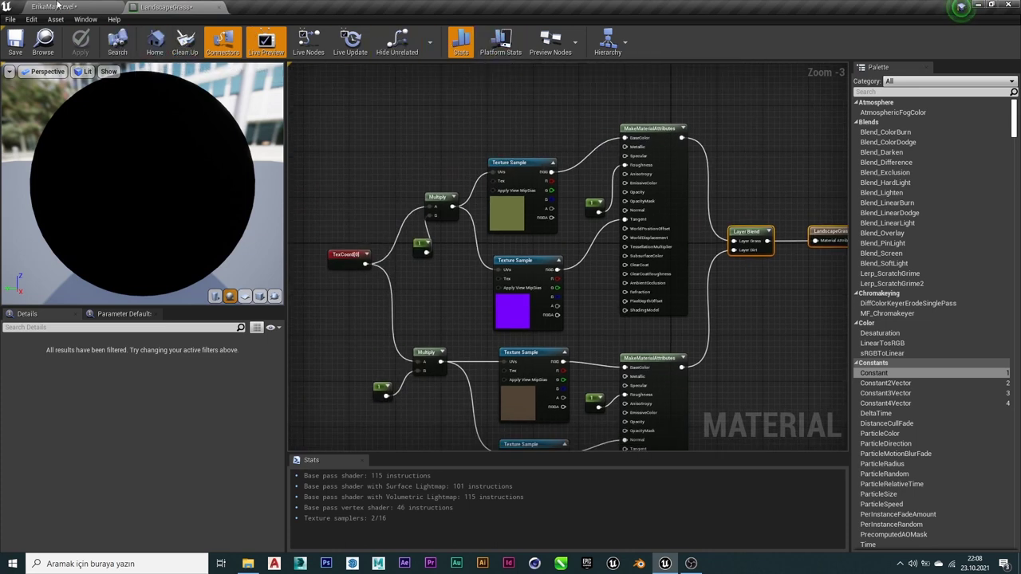
{"action": "left_click", "coordinate": [171, 52]}
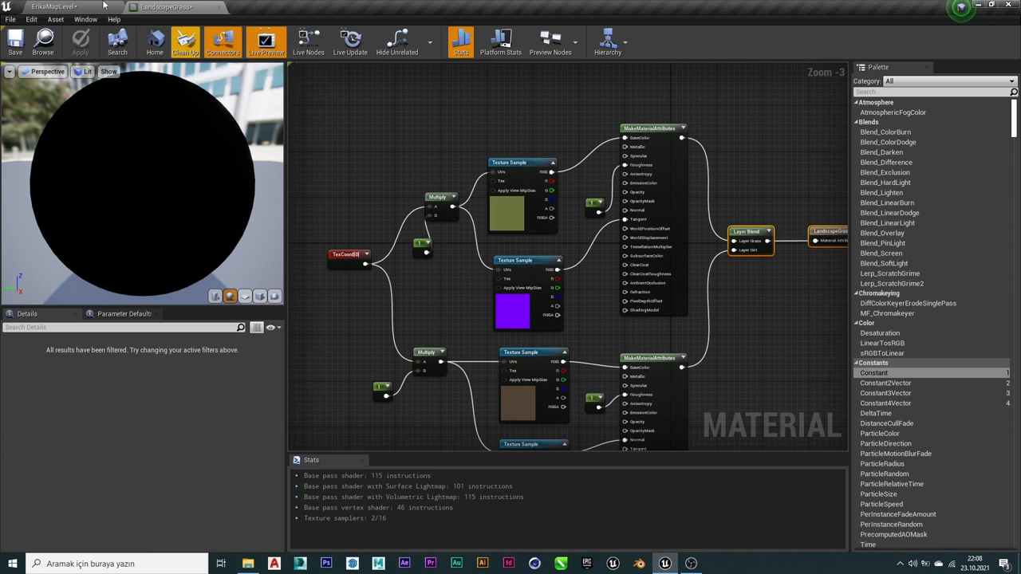
{"action": "left_click", "coordinate": [225, 46]}
{"action": "left_click", "coordinate": [225, 48]}
{"action": "left_click", "coordinate": [225, 48]}
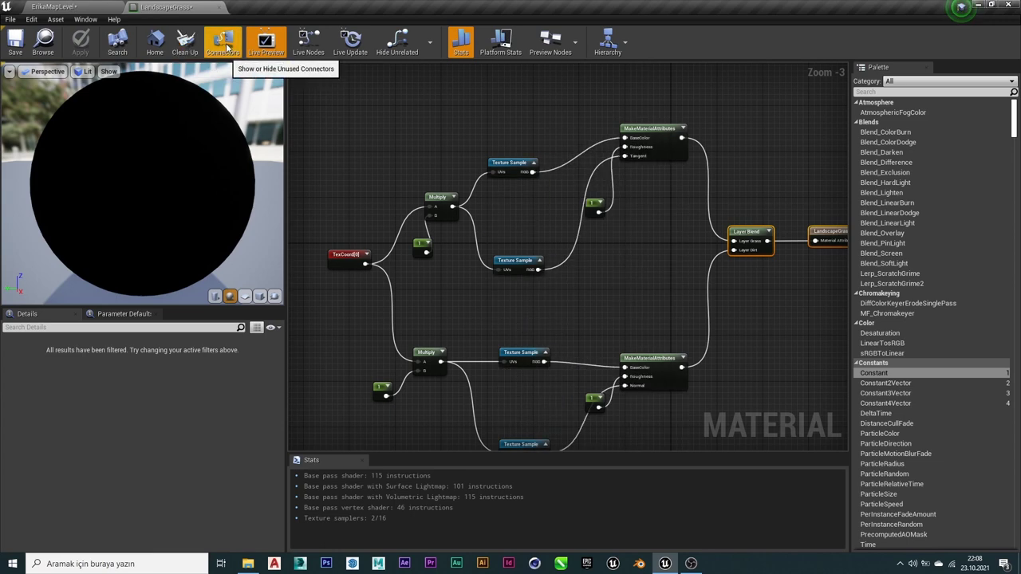
{"action": "left_click", "coordinate": [227, 48]}
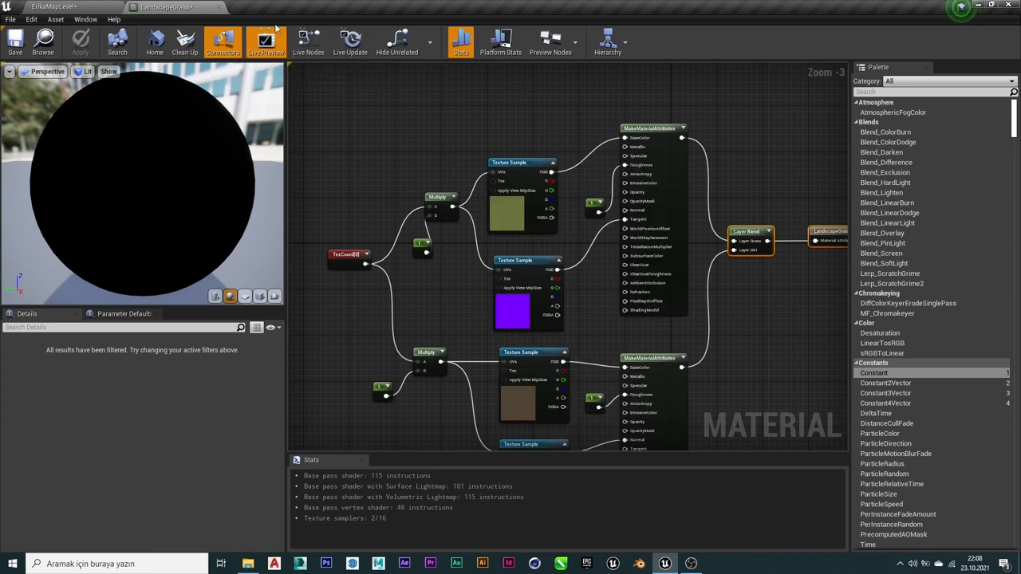
{"action": "left_click", "coordinate": [28, 8]}
{"action": "left_click", "coordinate": [341, 478]}
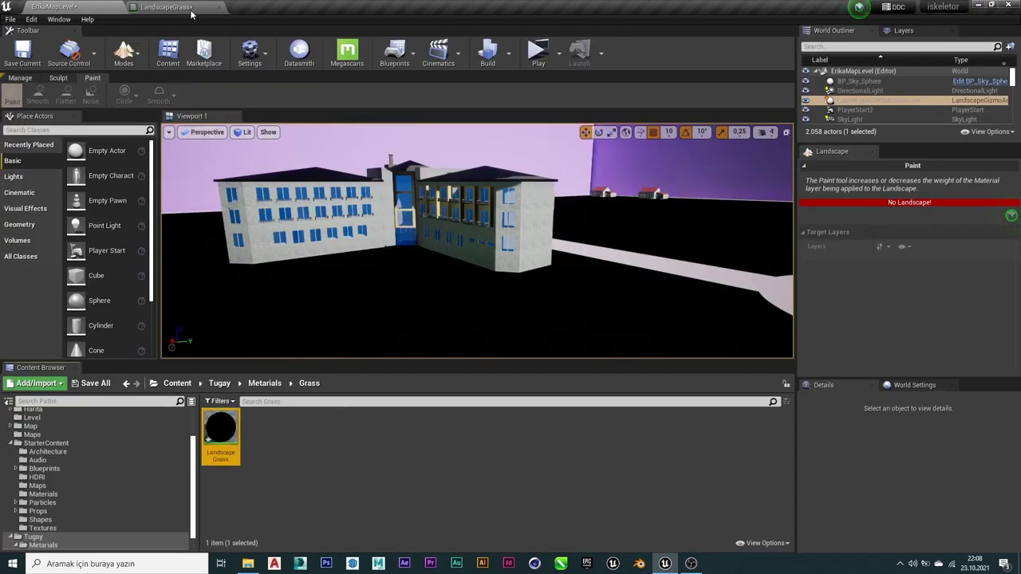
Create a 505 x 505 M_Ground_Grass landscape lowered to Z -25610.
{"action": "left_click", "coordinate": [21, 78]}
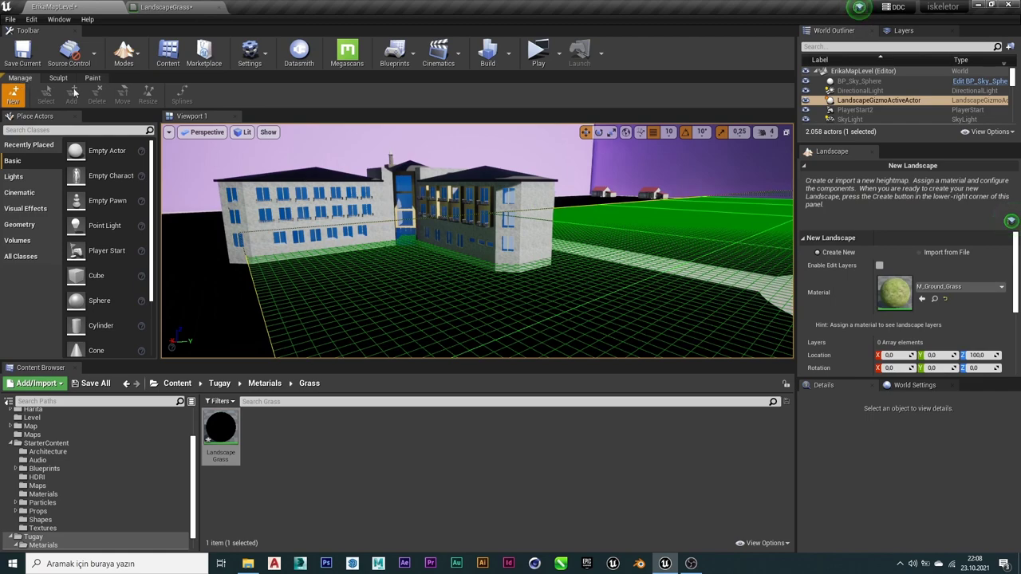
{"action": "mouse_move", "coordinate": [571, 237]}
{"action": "left_mouse_down"}
{"action": "mouse_move", "coordinate": [575, 249]}
{"action": "mouse_move", "coordinate": [652, 205]}
{"action": "left_mouse_up"}
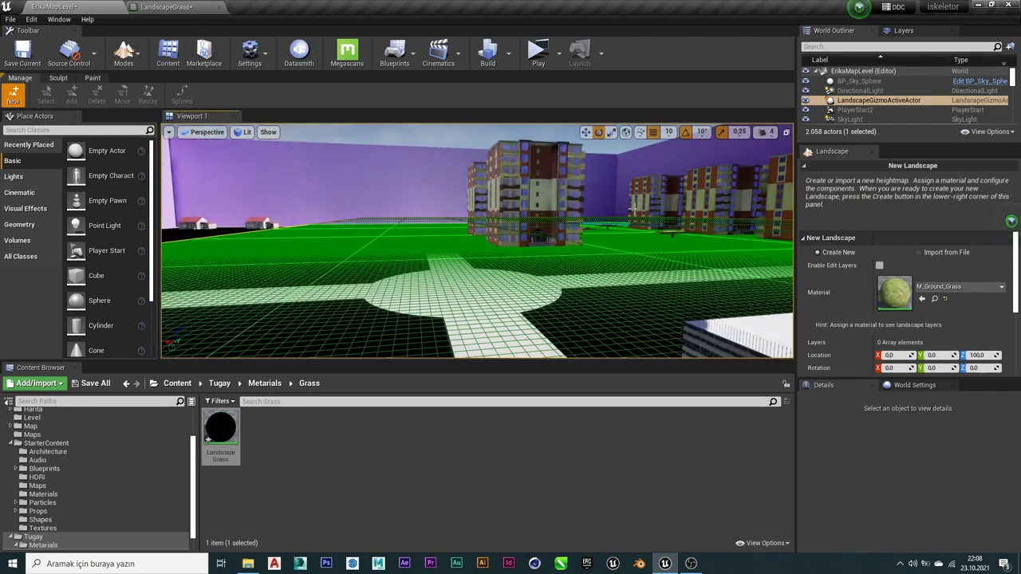
{"action": "left_click_drag", "start_coordinate": [616, 194], "coordinate": [617, 351]}
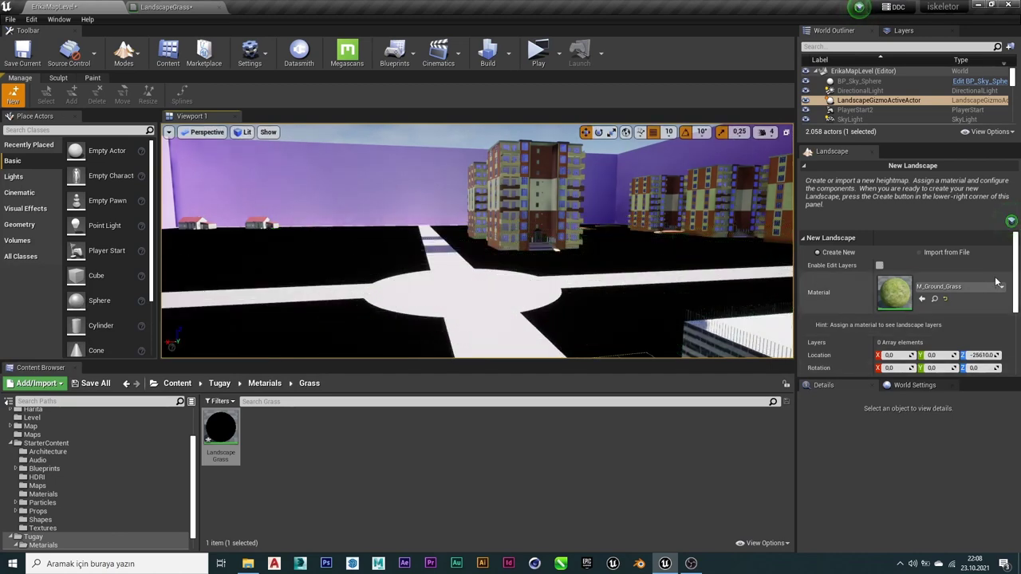
{"action": "scroll", "coordinate": [985, 317], "scroll_direction": "down", "scroll_amount": 3}
{"action": "scroll", "coordinate": [957, 319], "scroll_direction": "up", "scroll_amount": 3}
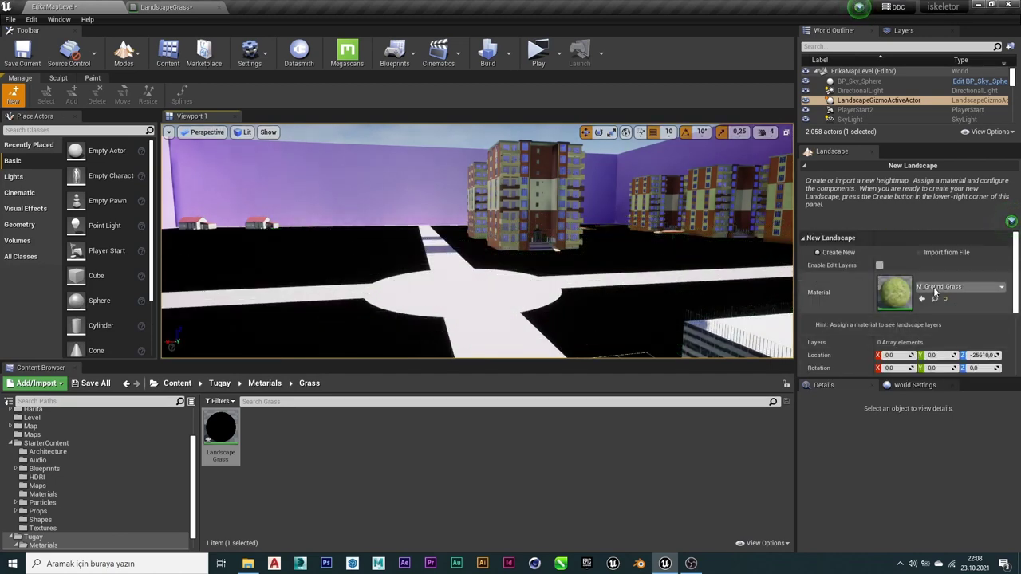
{"action": "scroll", "coordinate": [937, 297], "scroll_direction": "down", "scroll_amount": 3}
{"action": "left_click", "coordinate": [995, 368]}
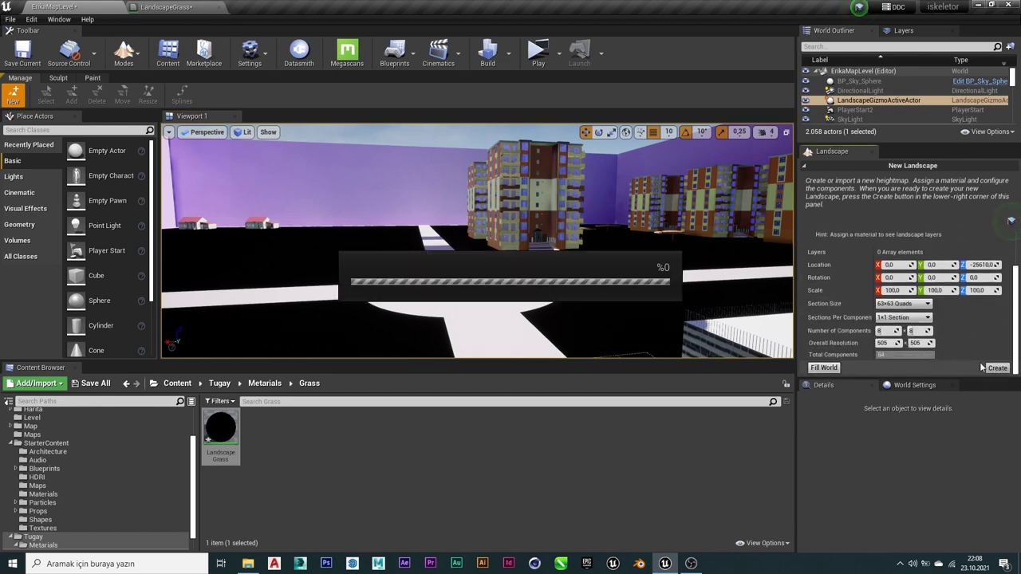
{"action": "right_click_drag", "start_coordinate": [558, 264], "coordinate": [556, 264]}
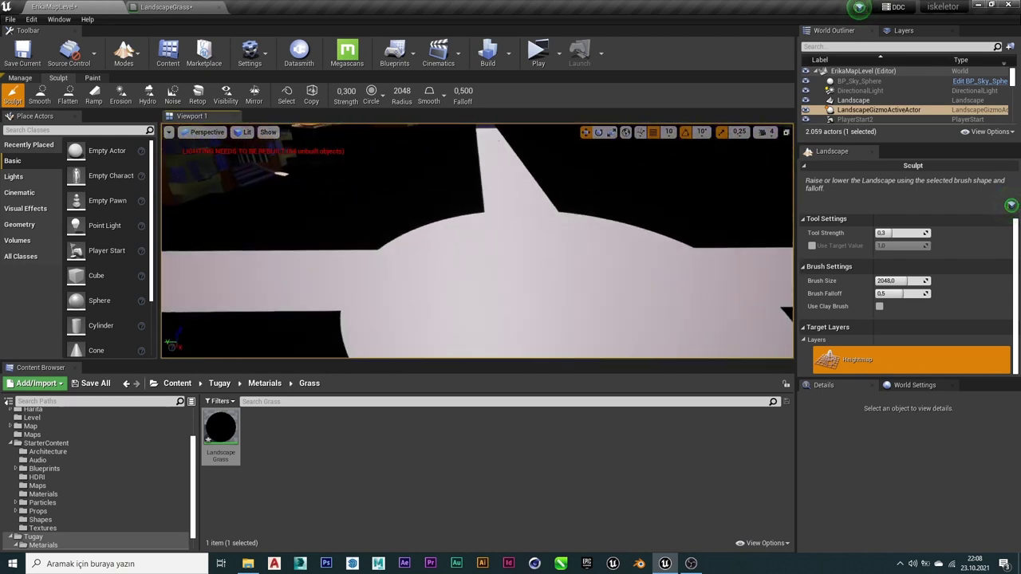
Switch the landscape tools to Paint and select the LandscapeGrass material asset.
{"action": "right_click_drag", "start_coordinate": [467, 250], "coordinate": [467, 250]}
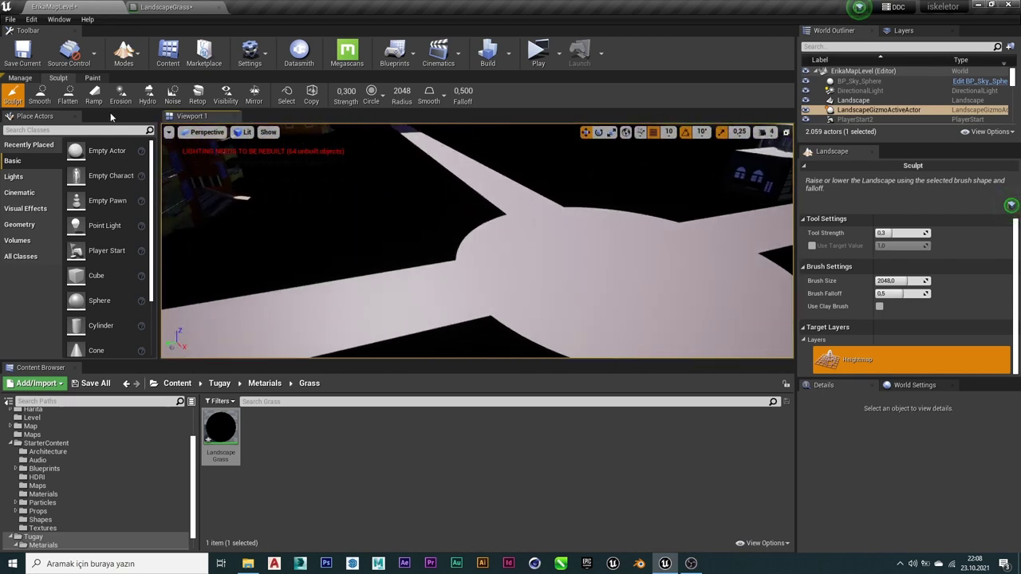
{"action": "left_click", "coordinate": [93, 78]}
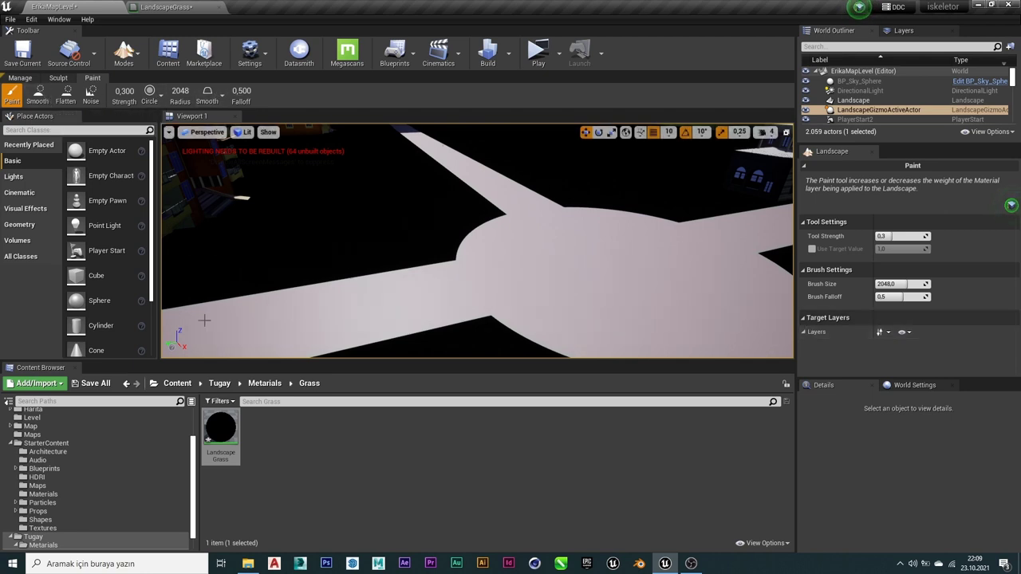
{"action": "left_click", "coordinate": [221, 435]}
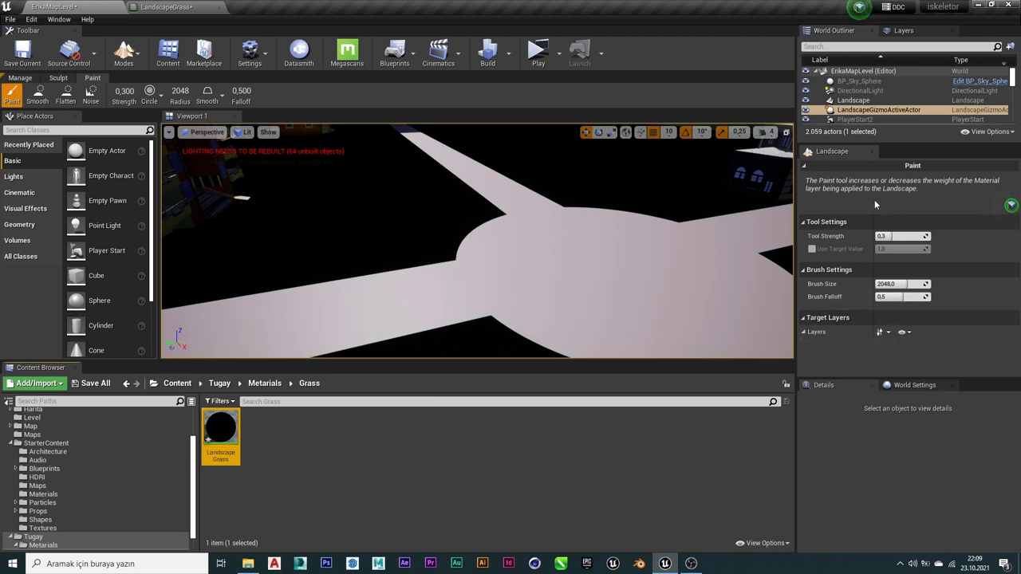
Show World Settings and scroll through its properties.
{"action": "left_click", "coordinate": [915, 385]}
{"action": "scroll", "coordinate": [892, 427], "scroll_direction": "down", "scroll_amount": 3}
{"action": "scroll", "coordinate": [893, 427], "scroll_direction": "down", "scroll_amount": 3}
{"action": "scroll", "coordinate": [893, 431], "scroll_direction": "down", "scroll_amount": 3}
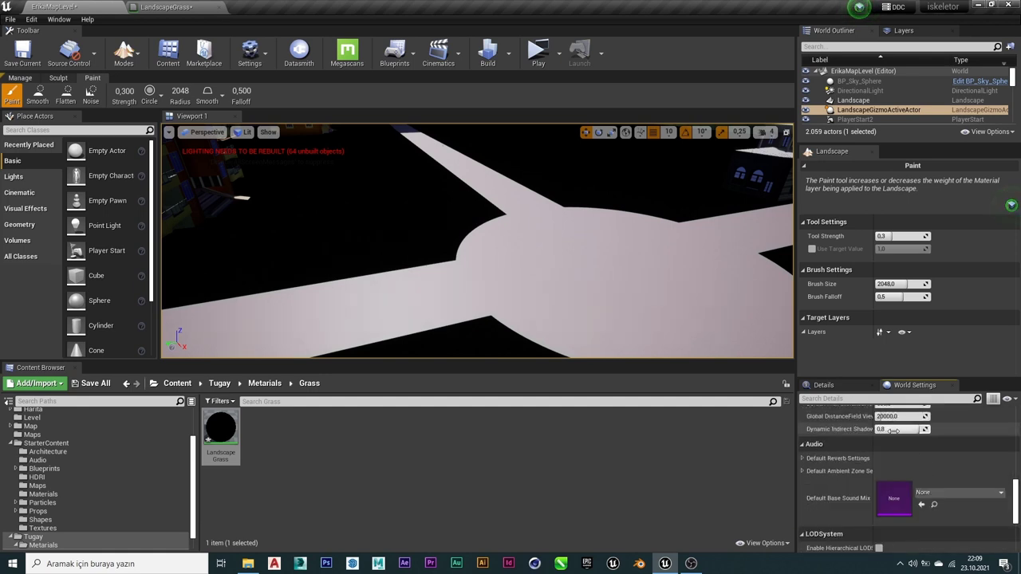
{"action": "scroll", "coordinate": [893, 430], "scroll_direction": "down", "scroll_amount": 2}
{"action": "scroll", "coordinate": [893, 431], "scroll_direction": "up", "scroll_amount": 2}
{"action": "scroll", "coordinate": [893, 429], "scroll_direction": "up", "scroll_amount": 3}
{"action": "scroll", "coordinate": [893, 429], "scroll_direction": "up", "scroll_amount": 3}
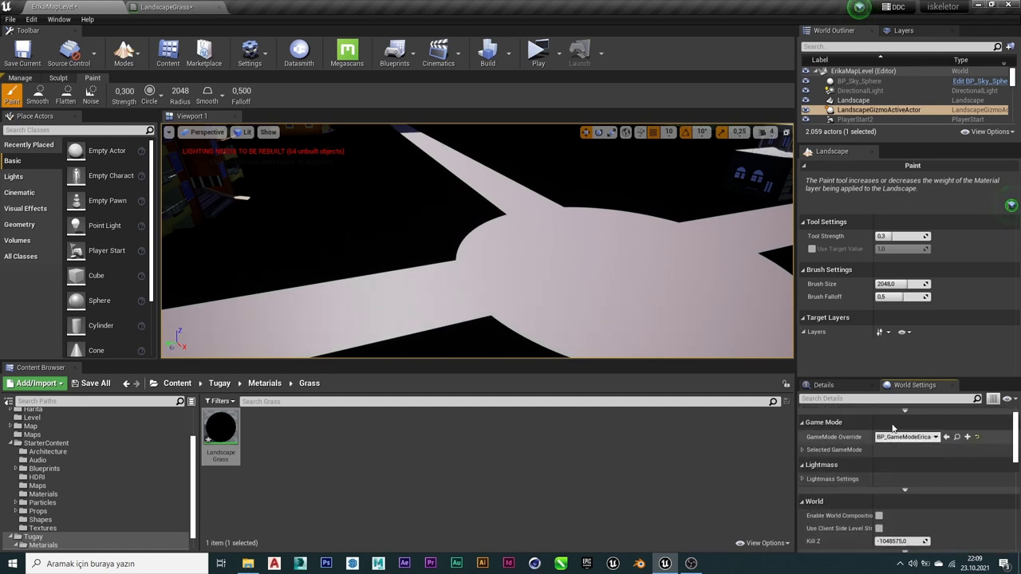
{"action": "scroll", "coordinate": [893, 428], "scroll_direction": "up", "scroll_amount": 1}
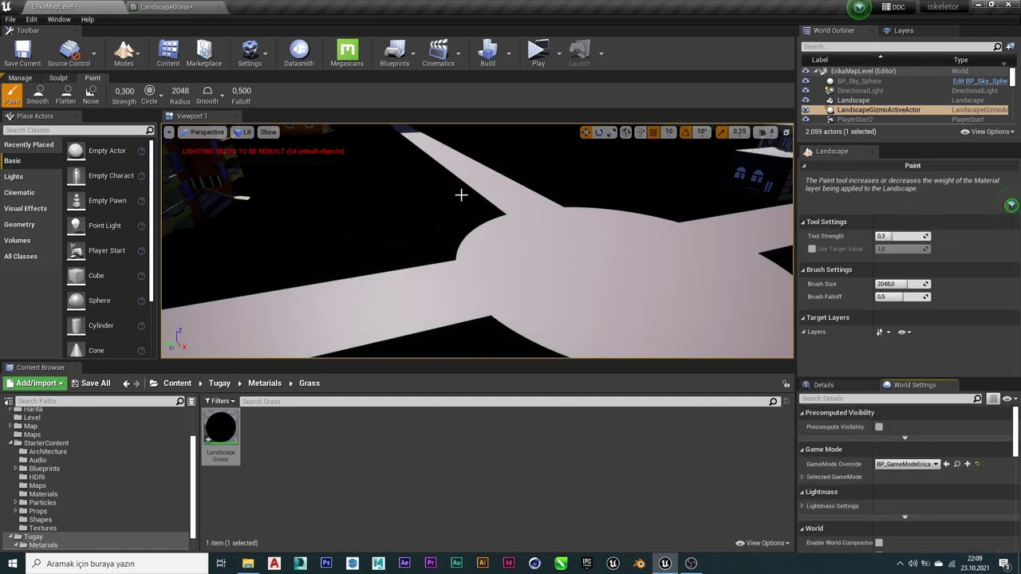
{"action": "mouse_move", "coordinate": [476, 241]}
{"action": "right_mouse_down"}
{"action": "mouse_move", "coordinate": [494, 231]}
{"action": "mouse_move", "coordinate": [470, 235]}
{"action": "mouse_move", "coordinate": [478, 239]}
{"action": "right_mouse_up"}
Switch to Select mode and try dropping LandscapeGrass onto the landscape.
{"action": "left_click_drag", "start_coordinate": [220, 428], "coordinate": [486, 278]}
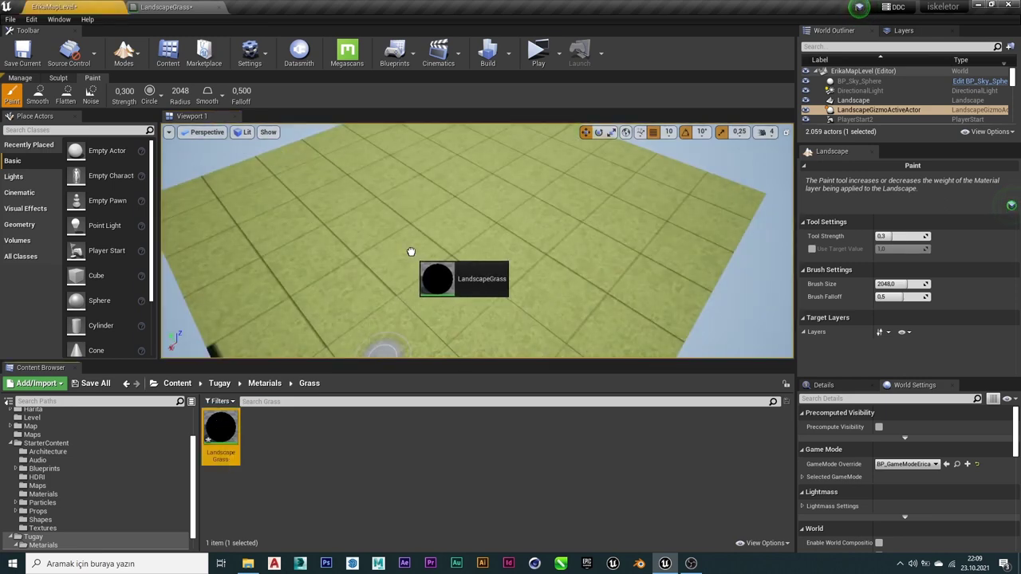
{"action": "left_click", "coordinate": [116, 47]}
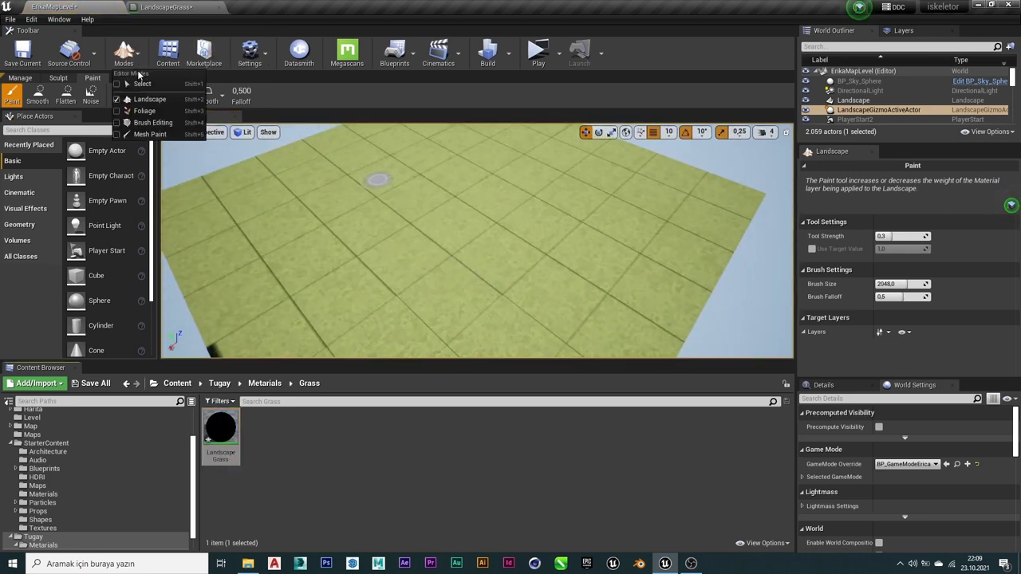
{"action": "left_click", "coordinate": [147, 82]}
{"action": "mouse_move", "coordinate": [220, 412]}
{"action": "left_mouse_down"}
{"action": "mouse_move", "coordinate": [287, 375]}
{"action": "mouse_move", "coordinate": [446, 249]}
{"action": "left_mouse_up"}
{"action": "right_click_drag", "start_coordinate": [466, 256], "coordinate": [600, 254]}
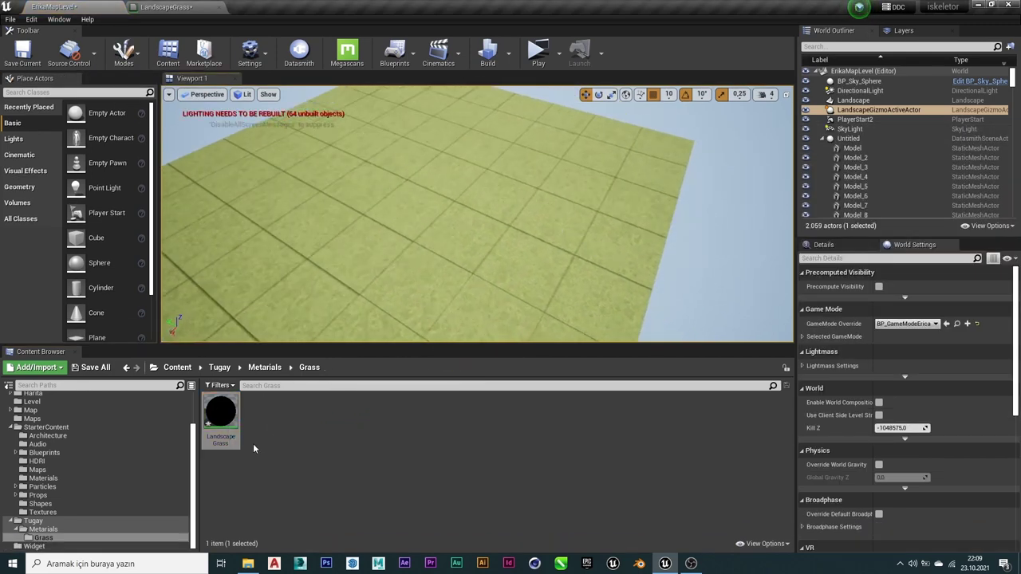
{"action": "left_click_drag", "start_coordinate": [221, 413], "coordinate": [477, 265]}
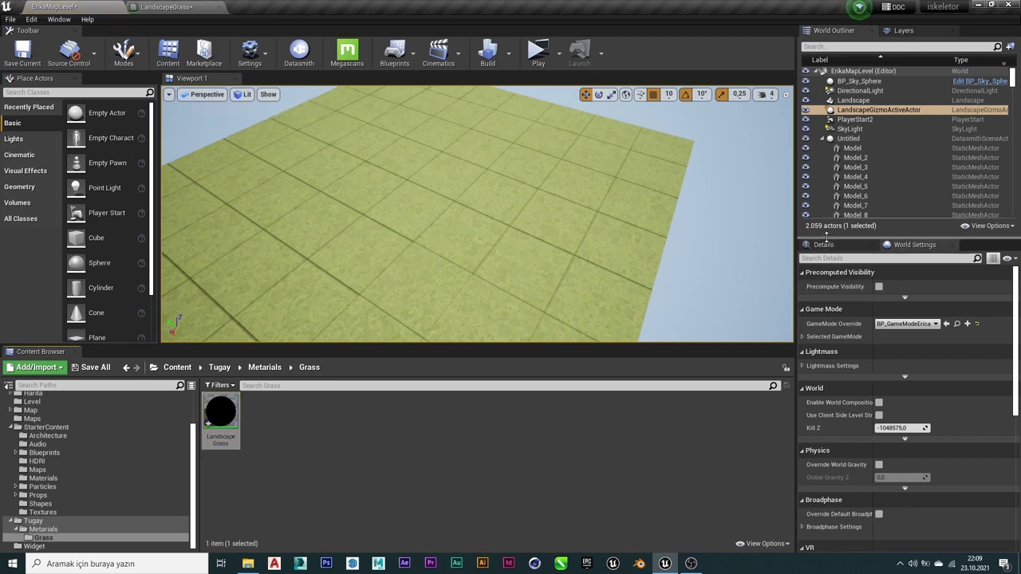
Select the landscape and assign LandscapeGrass to its Landscape Material slot.
{"action": "left_click", "coordinate": [629, 293]}
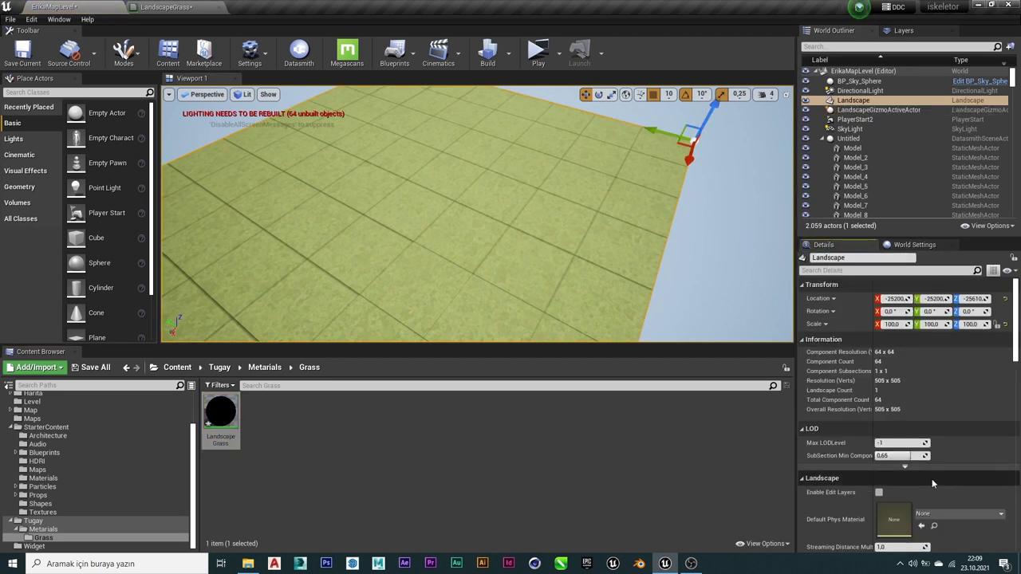
{"action": "left_click_drag", "start_coordinate": [220, 413], "coordinate": [893, 470]}
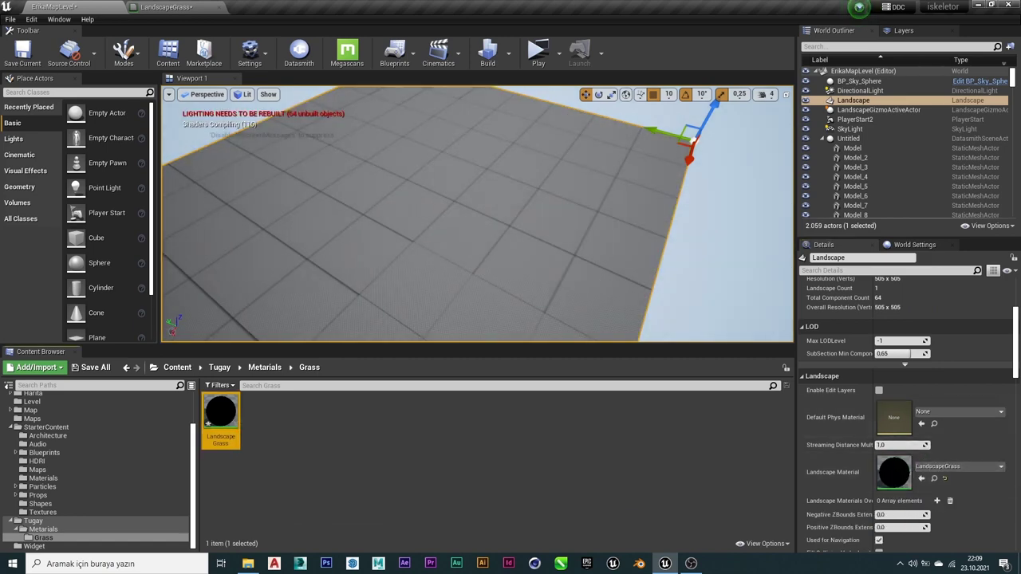
{"action": "mouse_move", "coordinate": [479, 216]}
{"action": "right_mouse_down"}
{"action": "mouse_move", "coordinate": [526, 211]}
{"action": "mouse_move", "coordinate": [478, 214]}
{"action": "right_mouse_up"}
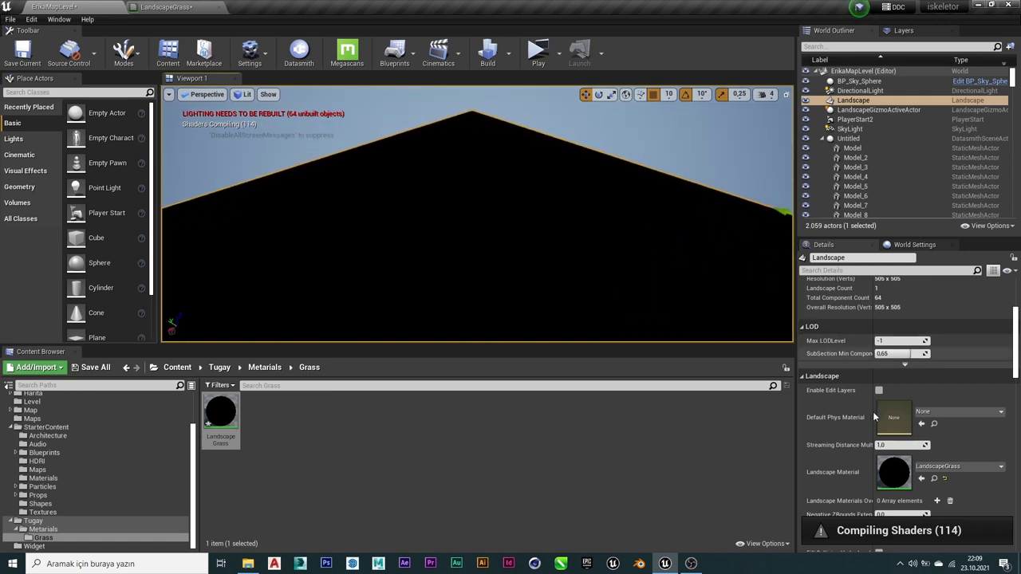
{"action": "left_click", "coordinate": [125, 53]}
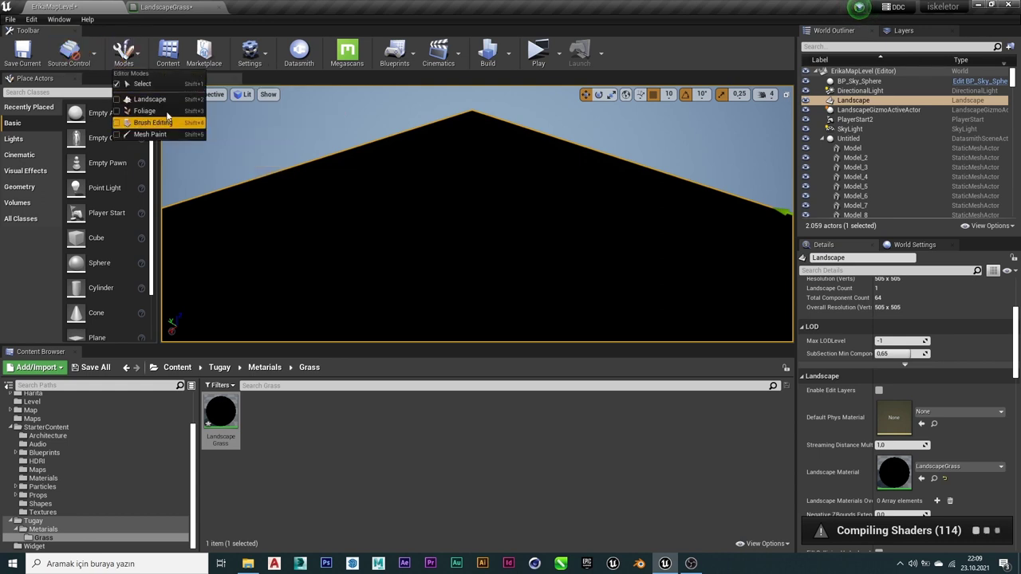
Return to landscape editing and create a weight-blended Grass_LayerInfo for the Grass layer.
{"action": "left_click", "coordinate": [164, 100]}
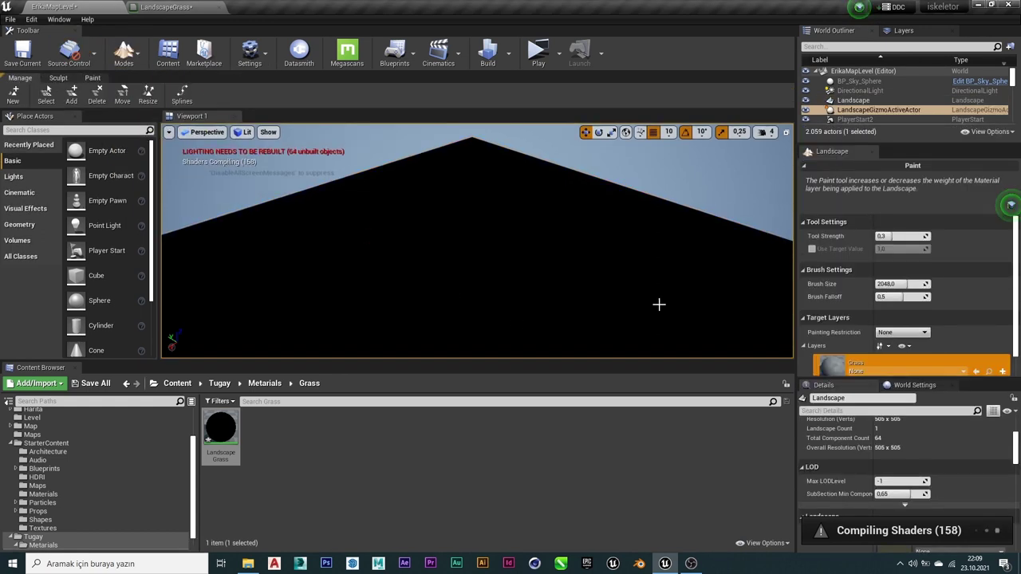
{"action": "scroll", "coordinate": [899, 305], "scroll_direction": "down", "scroll_amount": 1}
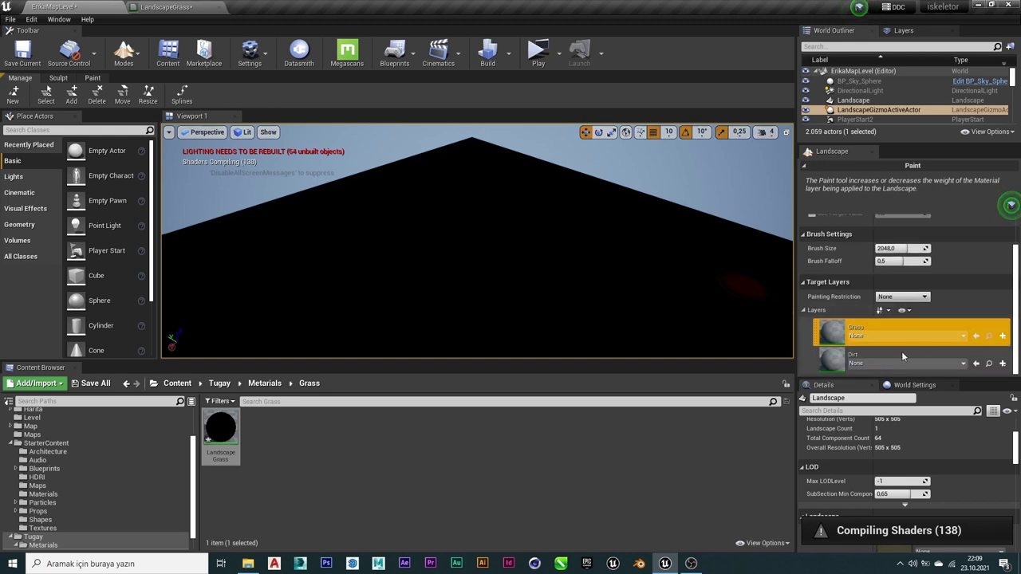
{"action": "left_click", "coordinate": [865, 358]}
{"action": "left_click", "coordinate": [1002, 336]}
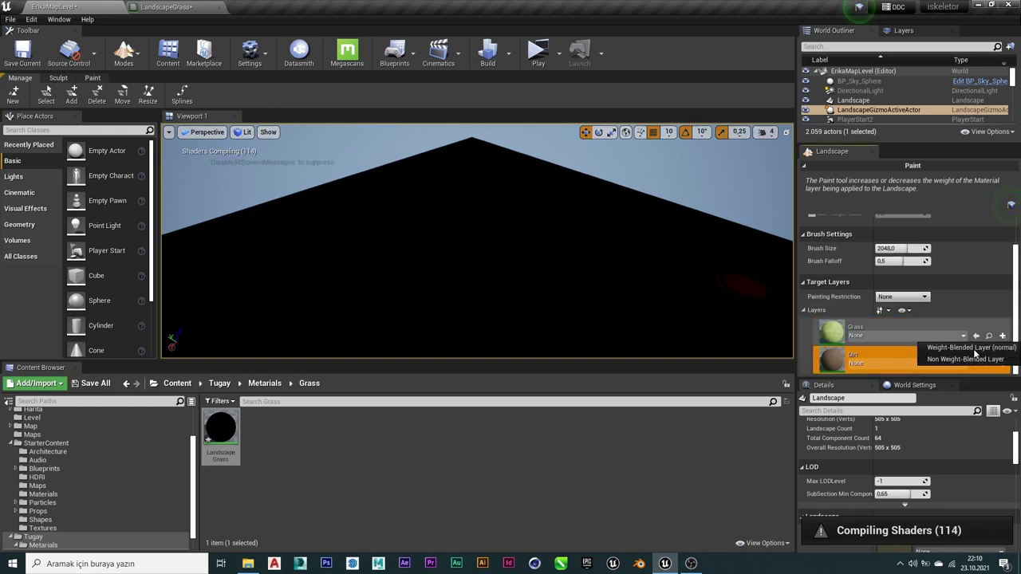
{"action": "left_click", "coordinate": [971, 348]}
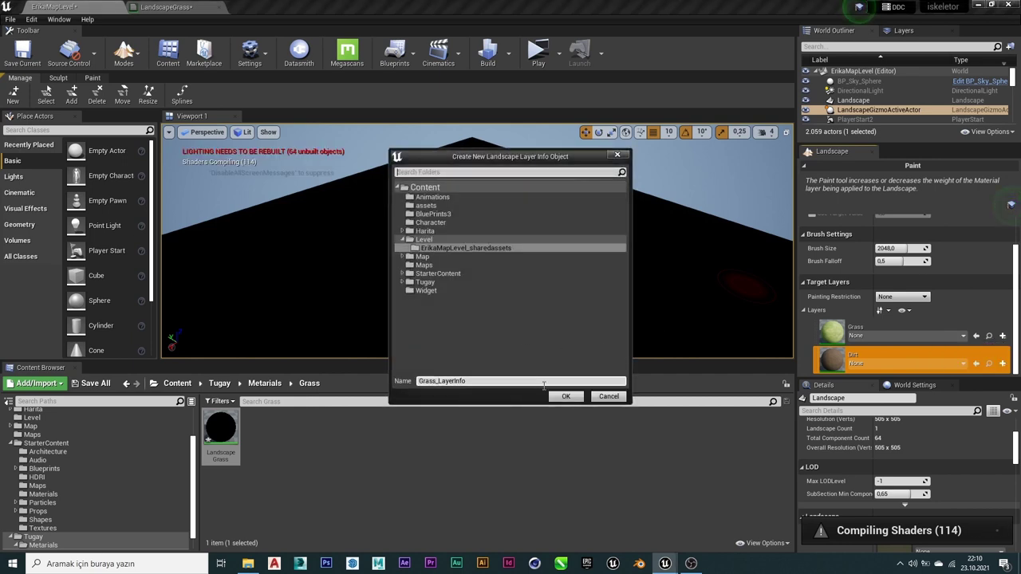
{"action": "left_click", "coordinate": [566, 396]}
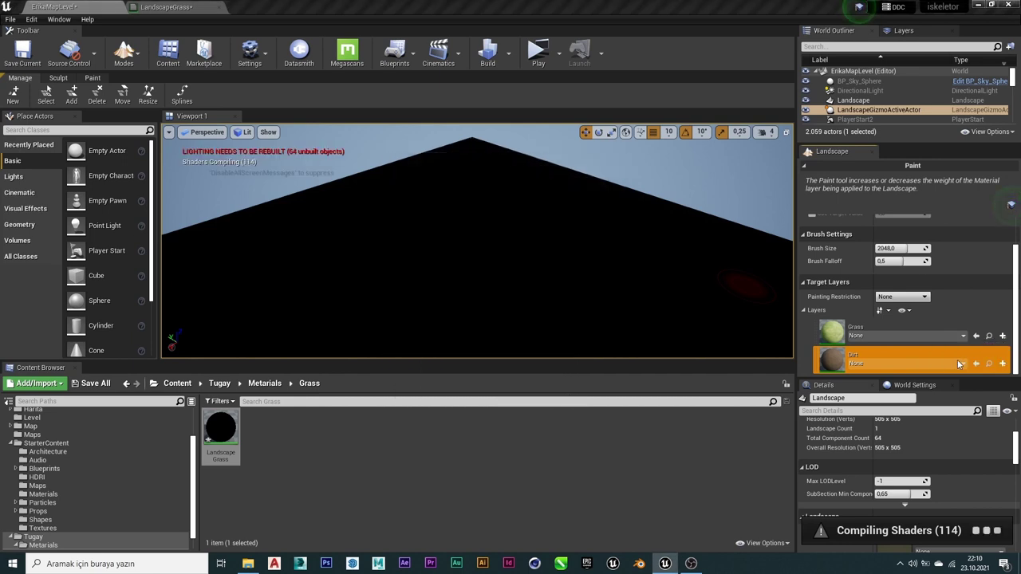
Create a weight-blended Dirt_LayerInfo for the Dirt layer.
{"action": "left_click", "coordinate": [1003, 364]}
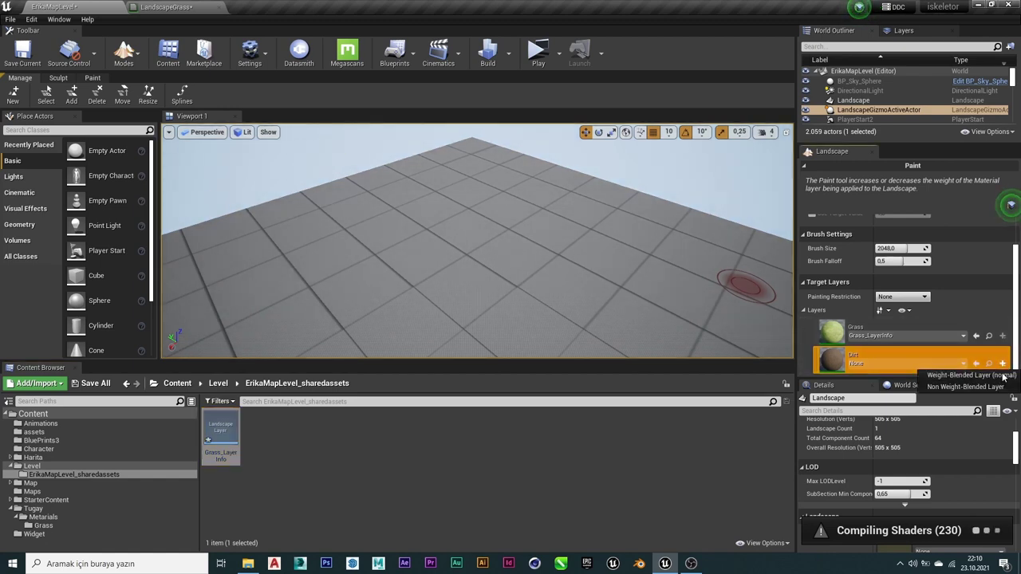
{"action": "left_click", "coordinate": [1001, 381]}
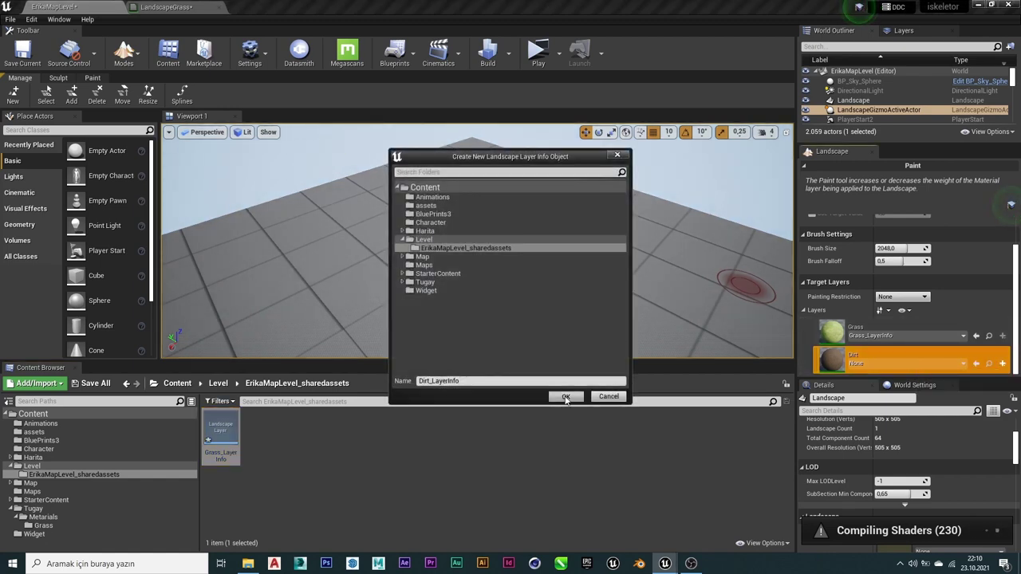
{"action": "left_click", "coordinate": [566, 397]}
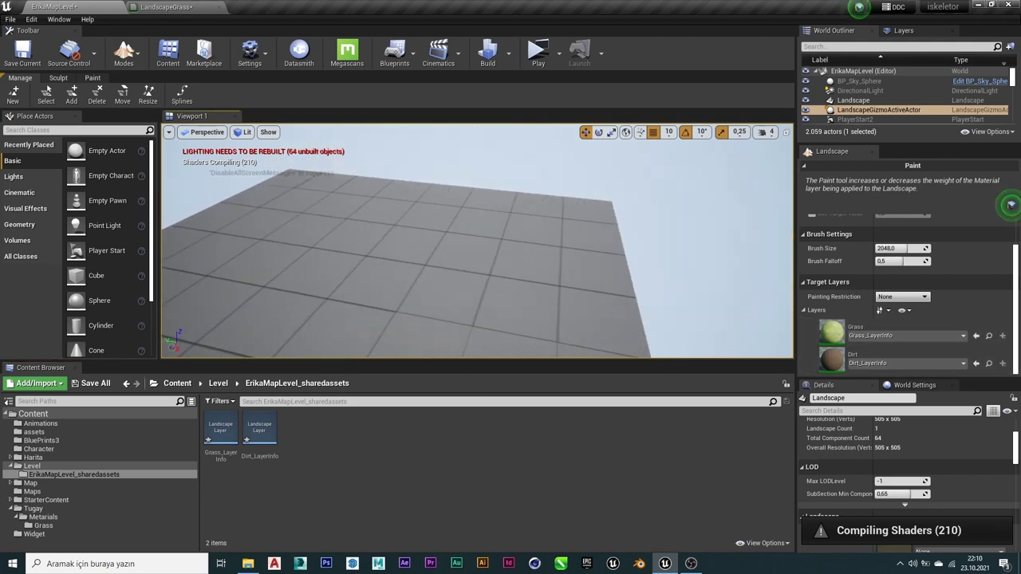
Dismiss the missing layer info message and choose Dirt as the paint layer.
{"action": "right_click_drag", "start_coordinate": [421, 314], "coordinate": [421, 314]}
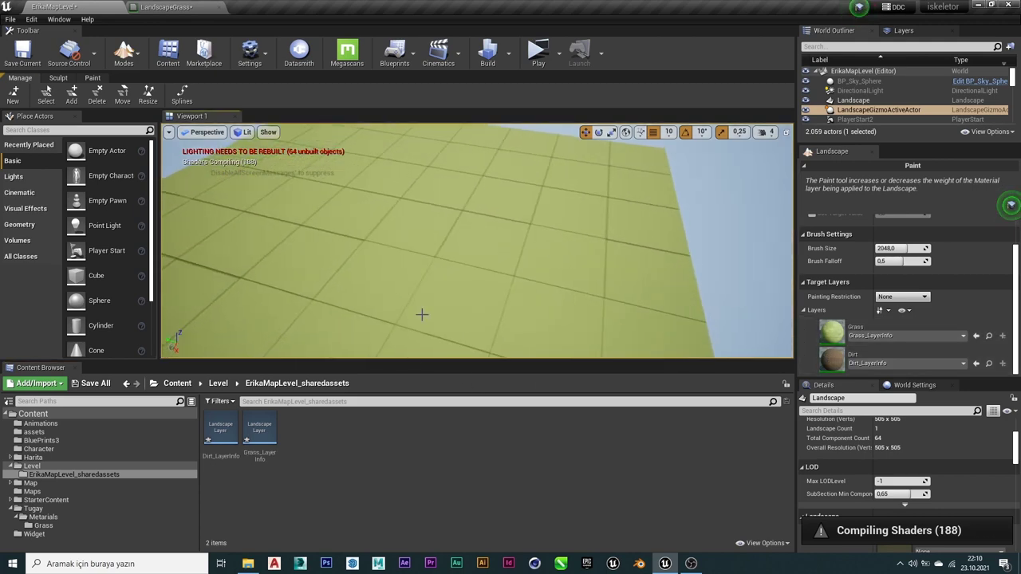
{"action": "left_click", "coordinate": [422, 276]}
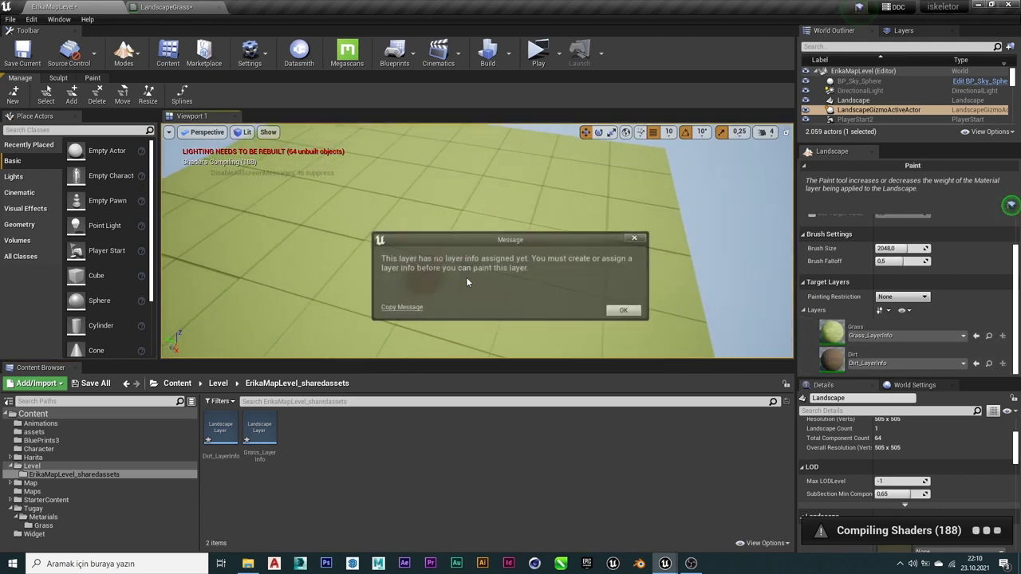
{"action": "left_click", "coordinate": [623, 309]}
{"action": "left_click", "coordinate": [513, 337]}
{"action": "right_click_drag", "start_coordinate": [513, 337], "coordinate": [513, 337]}
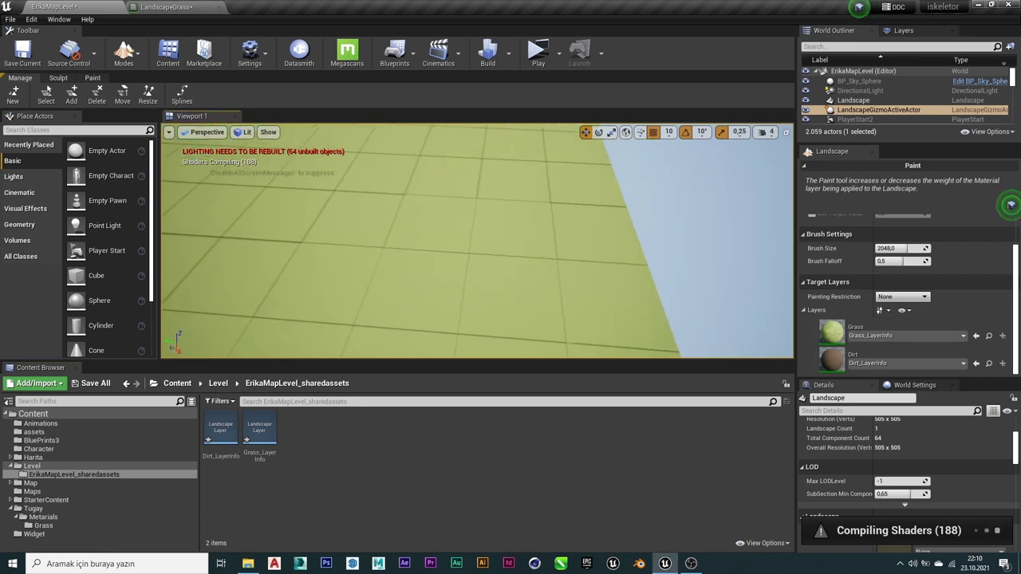
{"action": "left_click", "coordinate": [937, 329]}
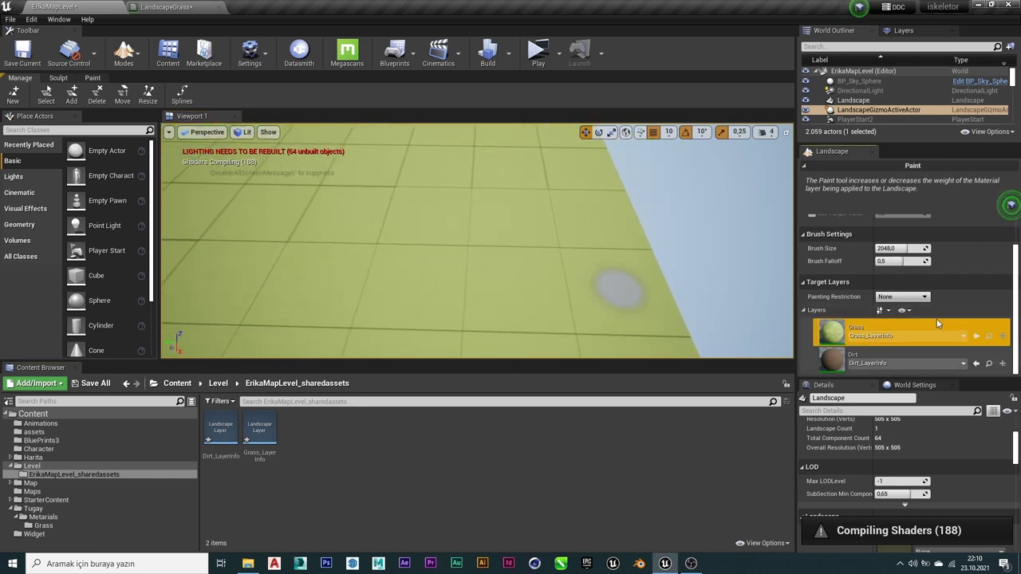
{"action": "left_click", "coordinate": [917, 359]}
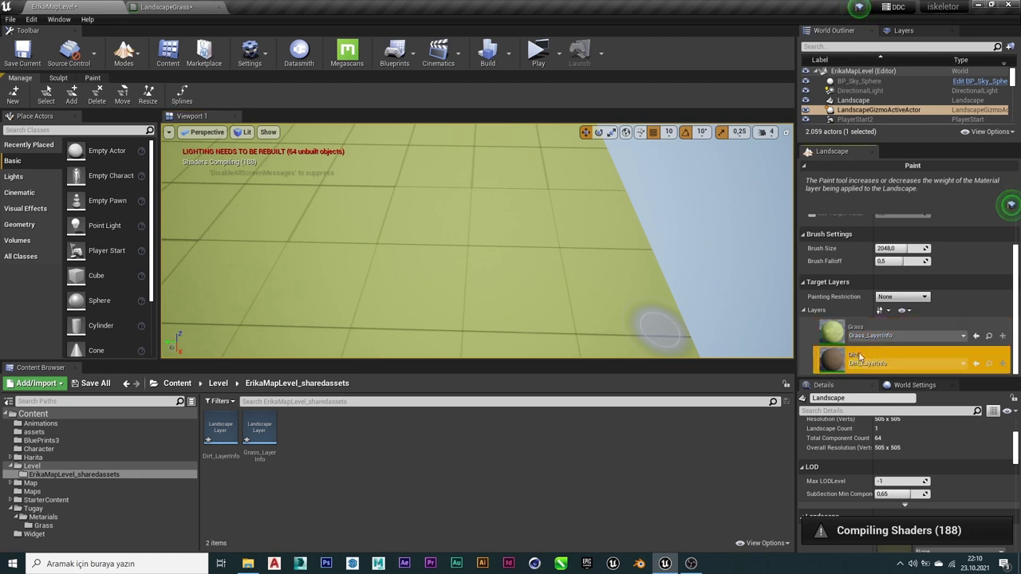
Paint brown dirt patches across the middle and right of the landscape, then enlarge the brush to 8192.
{"action": "left_click", "coordinate": [542, 293]}
{"action": "left_click_drag", "start_coordinate": [464, 281], "coordinate": [425, 251]}
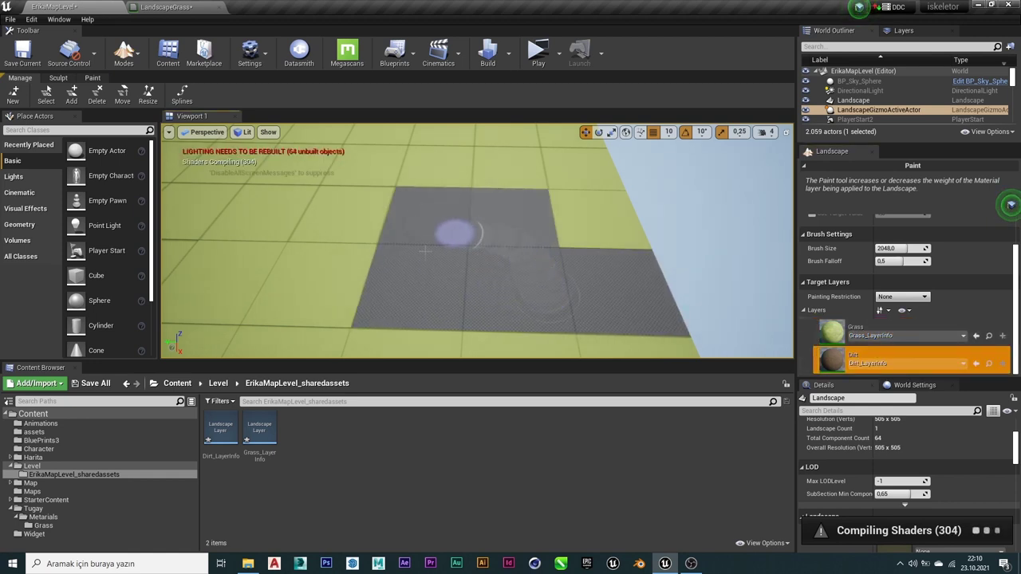
{"action": "right_click_drag", "start_coordinate": [487, 249], "coordinate": [487, 249]}
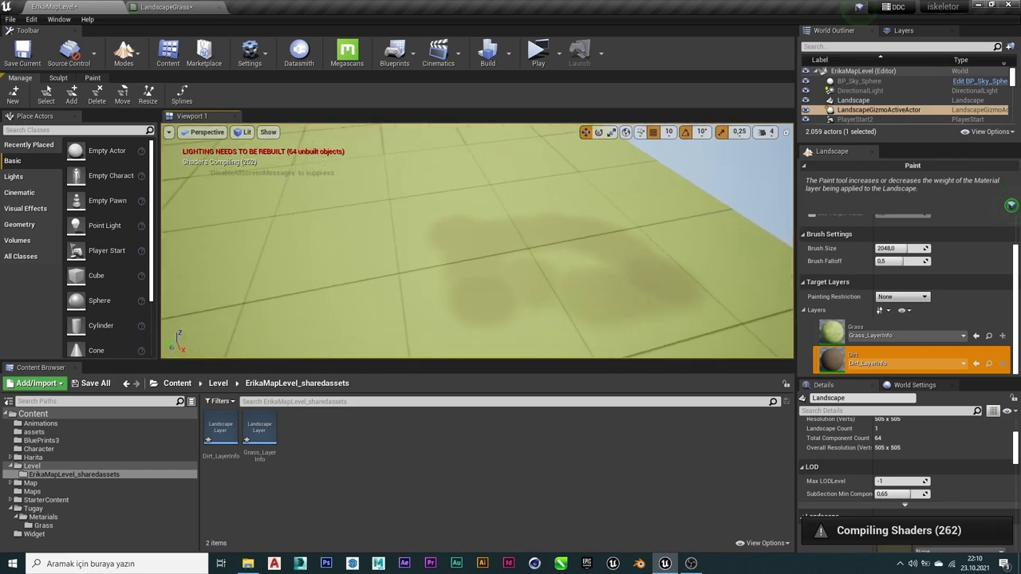
{"action": "right_click_drag", "start_coordinate": [414, 275], "coordinate": [414, 276]}
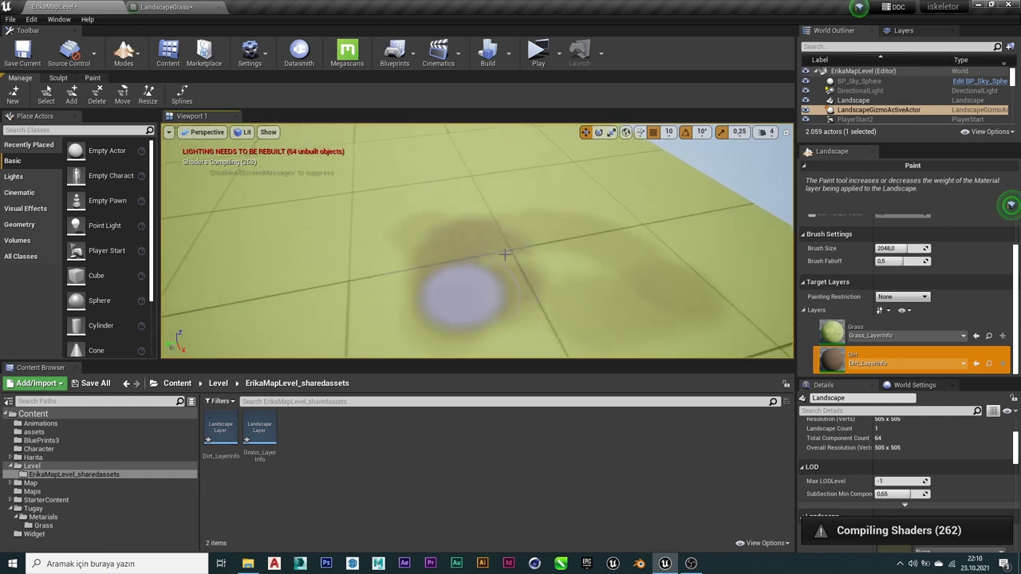
{"action": "left_click_drag", "start_coordinate": [504, 253], "coordinate": [527, 301]}
{"action": "left_click_drag", "start_coordinate": [634, 259], "coordinate": [645, 274]}
{"action": "right_click_drag", "start_coordinate": [645, 273], "coordinate": [645, 273]}
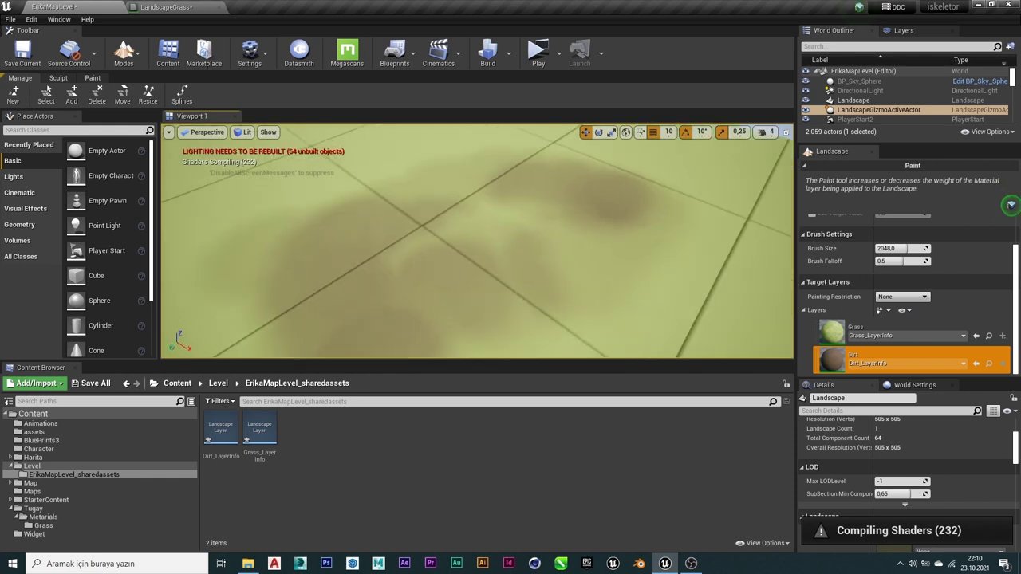
{"action": "right_click_drag", "start_coordinate": [564, 273], "coordinate": [564, 274]}
{"action": "mouse_move", "coordinate": [499, 276]}
{"action": "left_mouse_down"}
{"action": "mouse_move", "coordinate": [469, 248]}
{"action": "mouse_move", "coordinate": [594, 232]}
{"action": "left_mouse_up"}
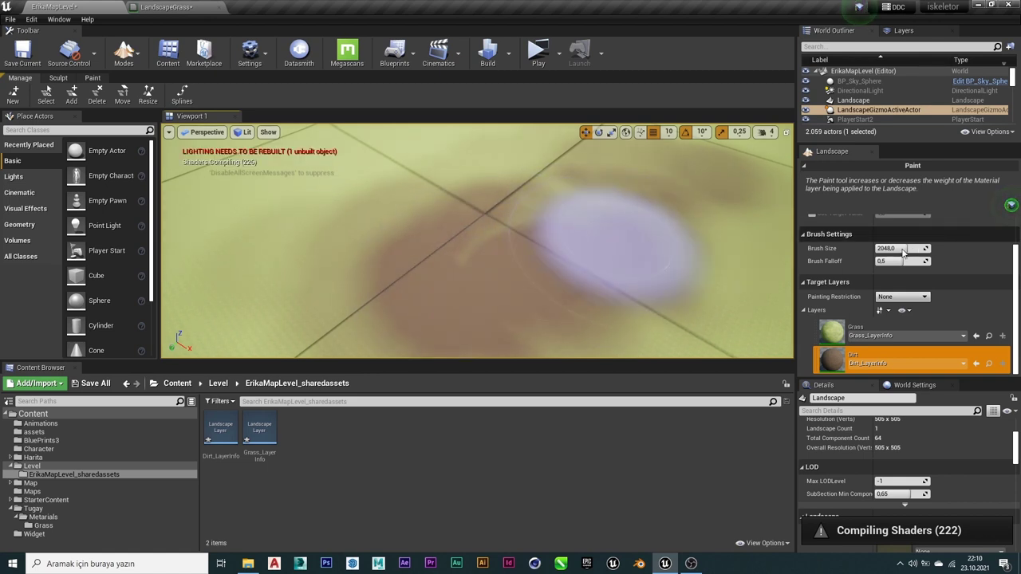
{"action": "scroll", "coordinate": [902, 252], "scroll_direction": "up", "scroll_amount": 2}
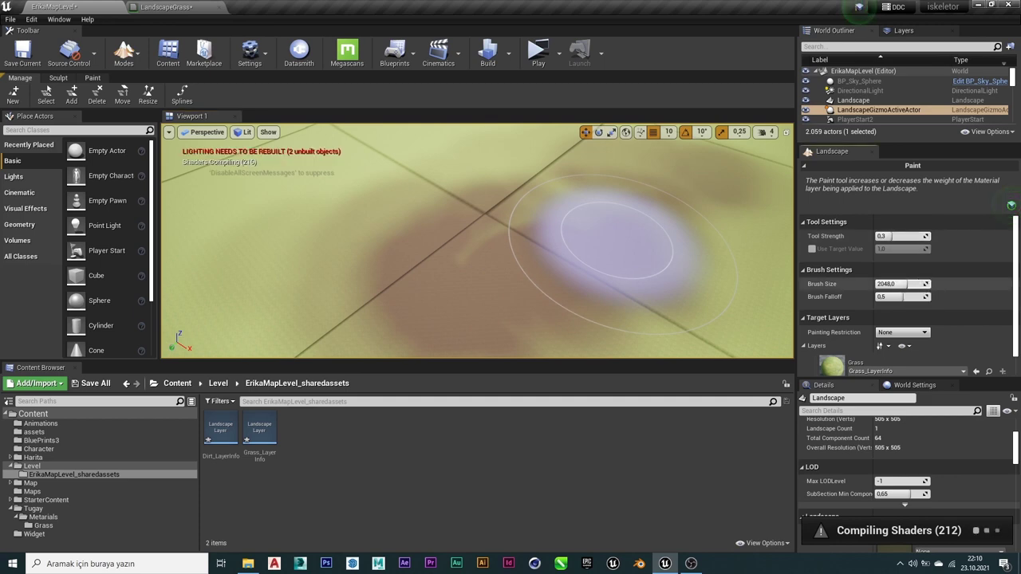
{"action": "mouse_move", "coordinate": [899, 284]}
{"action": "left_mouse_down"}
{"action": "mouse_move", "coordinate": [924, 284]}
{"action": "mouse_move", "coordinate": [877, 284]}
{"action": "left_mouse_up"}
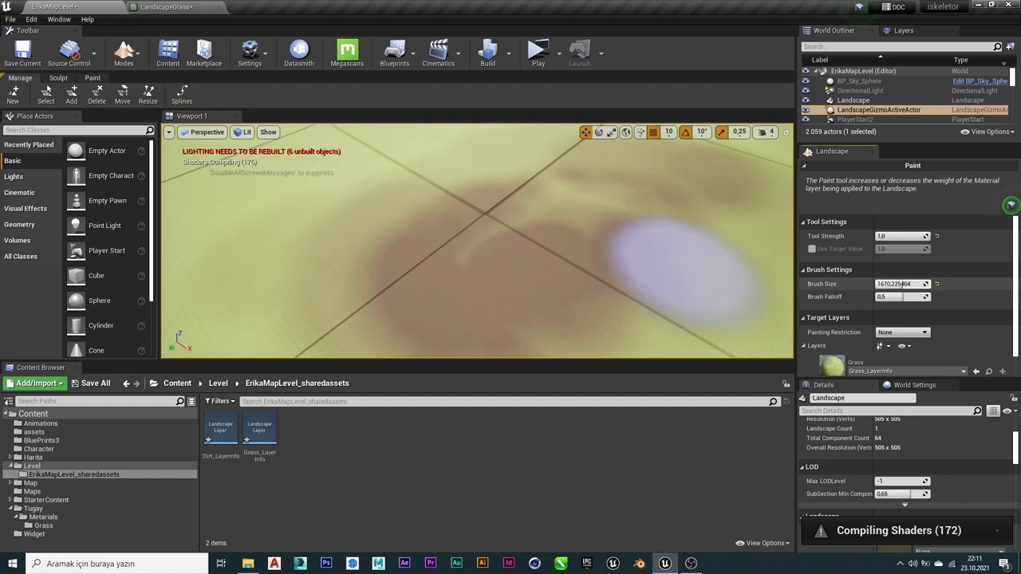
Set the brush size to about 4330 and paint brown dirt over the upper-right grass.
{"action": "left_click_drag", "start_coordinate": [901, 284], "coordinate": [925, 284]}
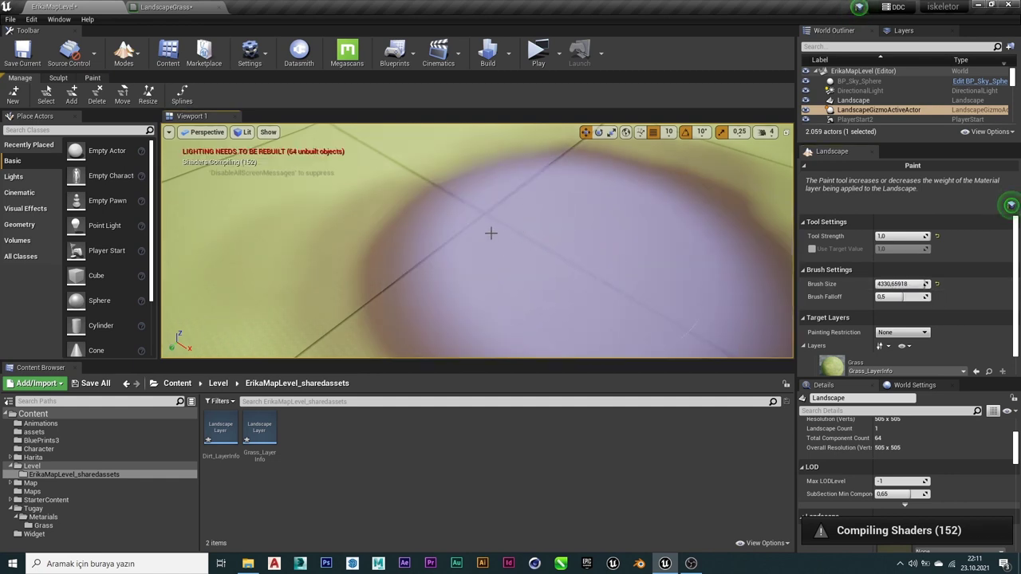
{"action": "mouse_move", "coordinate": [454, 256]}
{"action": "right_mouse_down"}
{"action": "mouse_move", "coordinate": [446, 239]}
{"action": "mouse_move", "coordinate": [430, 247]}
{"action": "mouse_move", "coordinate": [463, 243]}
{"action": "right_mouse_up"}
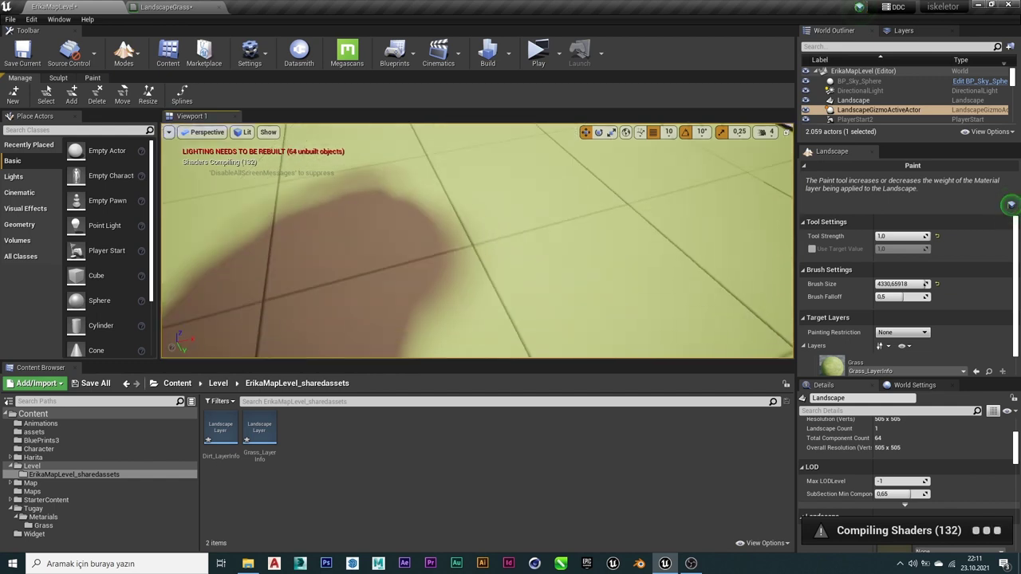
{"action": "left_click_drag", "start_coordinate": [468, 226], "coordinate": [489, 222]}
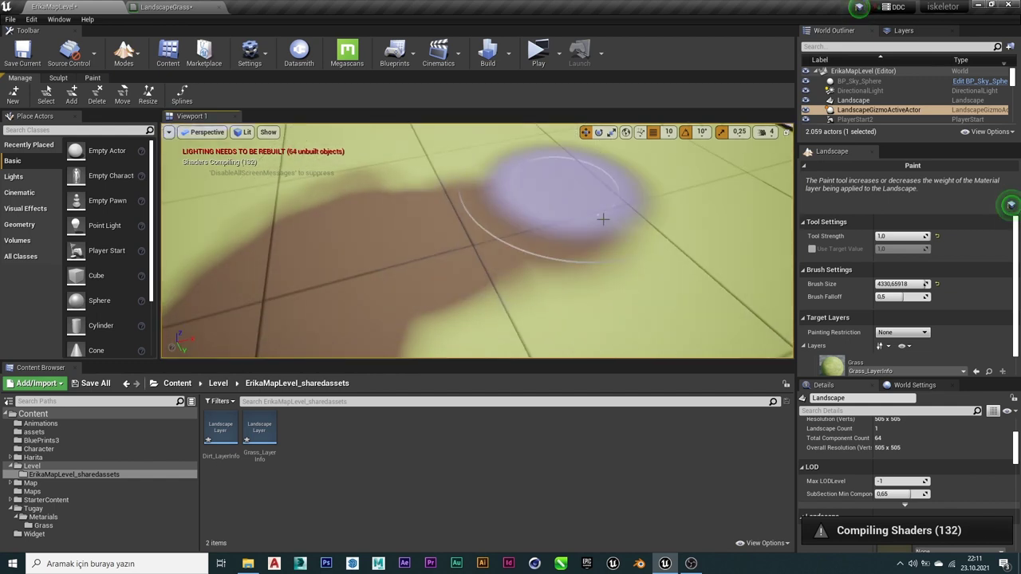
{"action": "right_click_drag", "start_coordinate": [542, 239], "coordinate": [542, 176]}
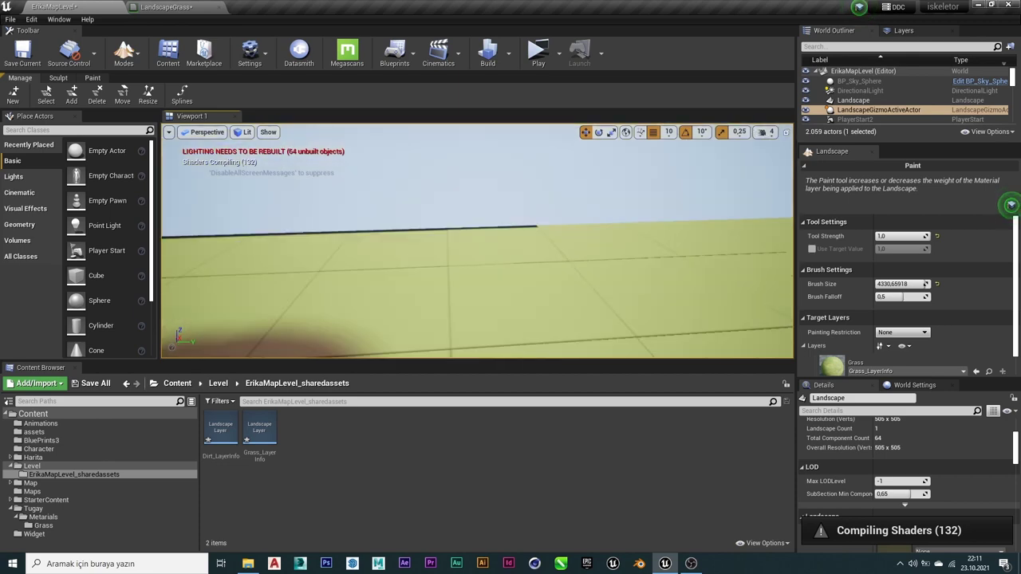
{"action": "right_click_drag", "start_coordinate": [479, 239], "coordinate": [479, 200]}
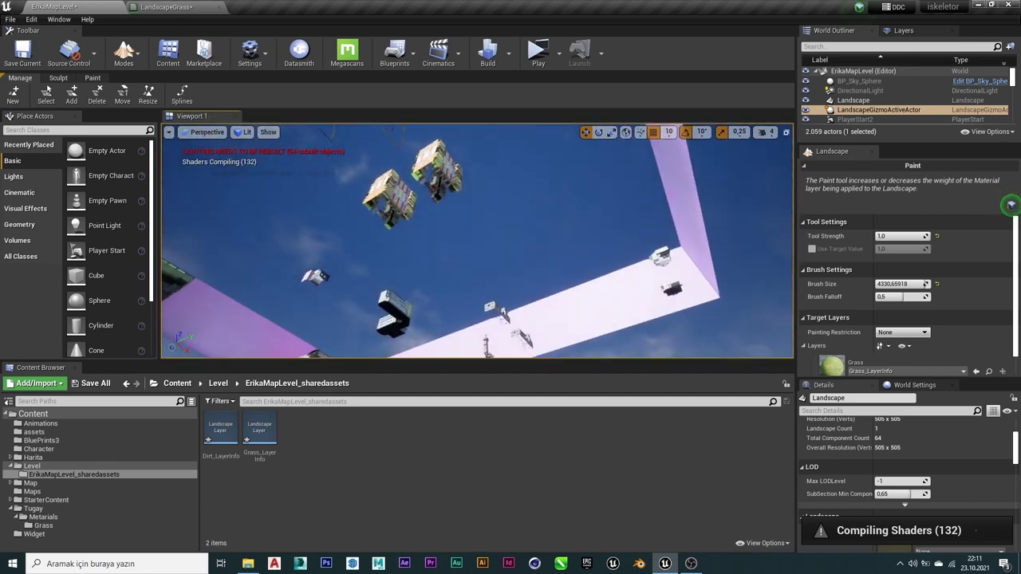
{"action": "mouse_move", "coordinate": [479, 239]}
{"action": "right_mouse_down"}
{"action": "mouse_move", "coordinate": [478, 200]}
{"action": "mouse_move", "coordinate": [479, 256]}
{"action": "right_mouse_up"}
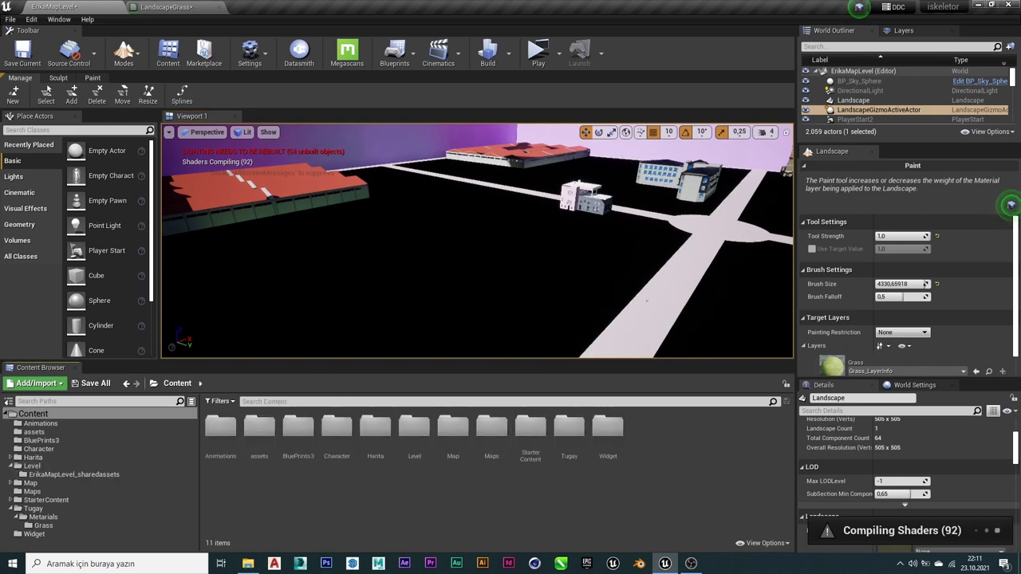
Apply the M_Ground_Grass material from StarterContent > Materials to the black landscape.
{"action": "right_click_drag", "start_coordinate": [478, 240], "coordinate": [446, 247]}
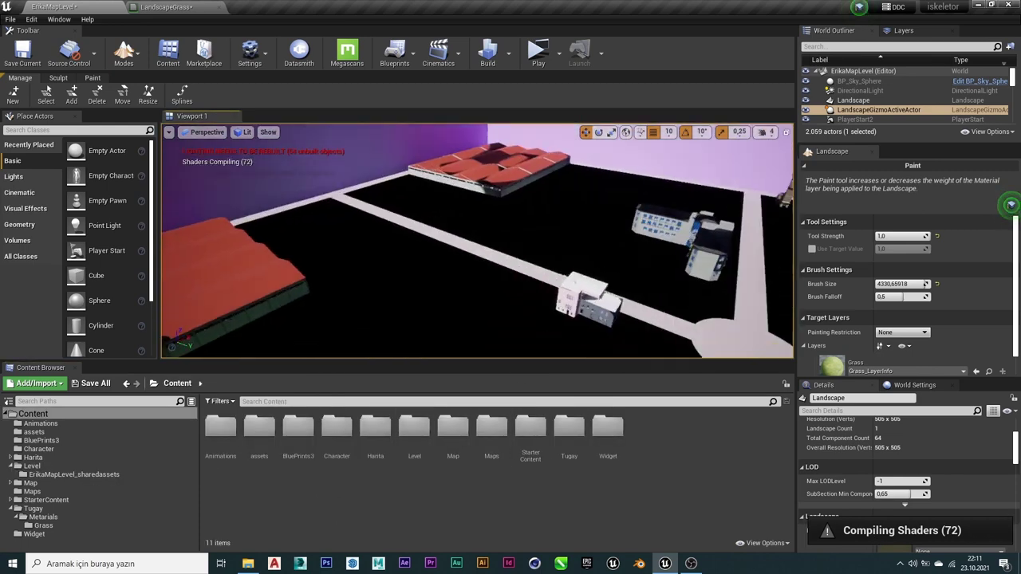
{"action": "right_click_drag", "start_coordinate": [498, 347], "coordinate": [498, 348]}
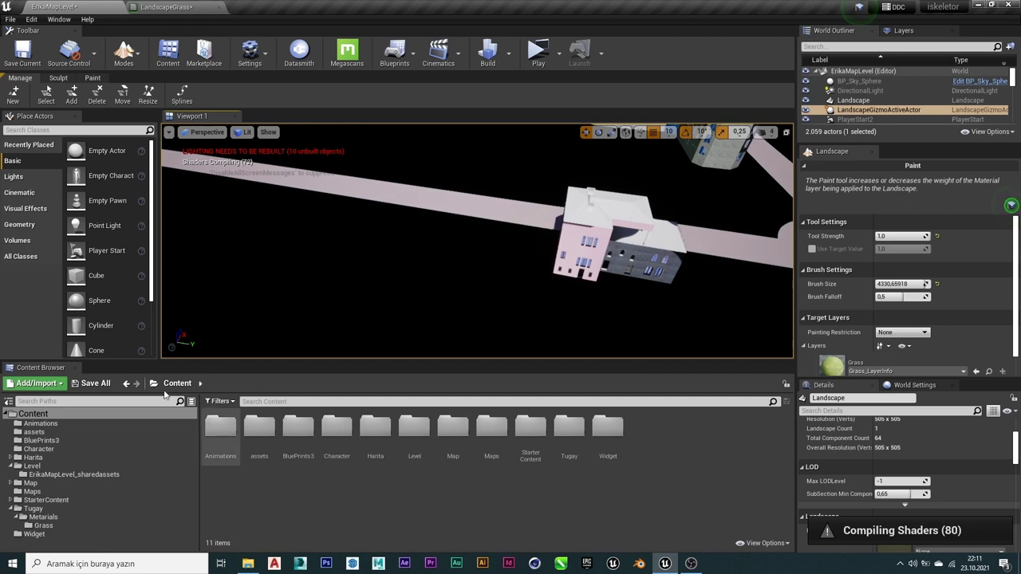
{"action": "double_click", "coordinate": [531, 435]}
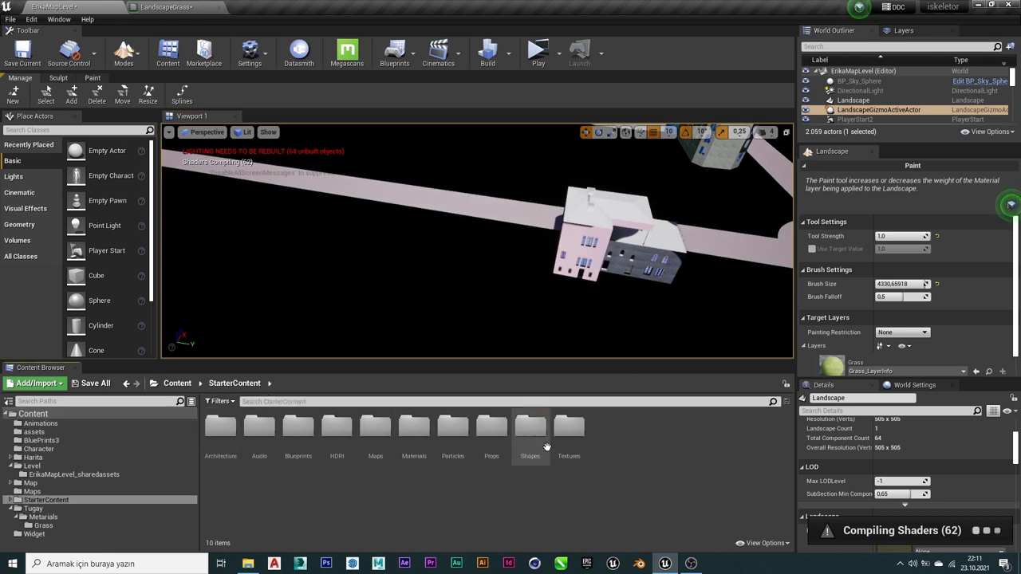
{"action": "double_click", "coordinate": [415, 435]}
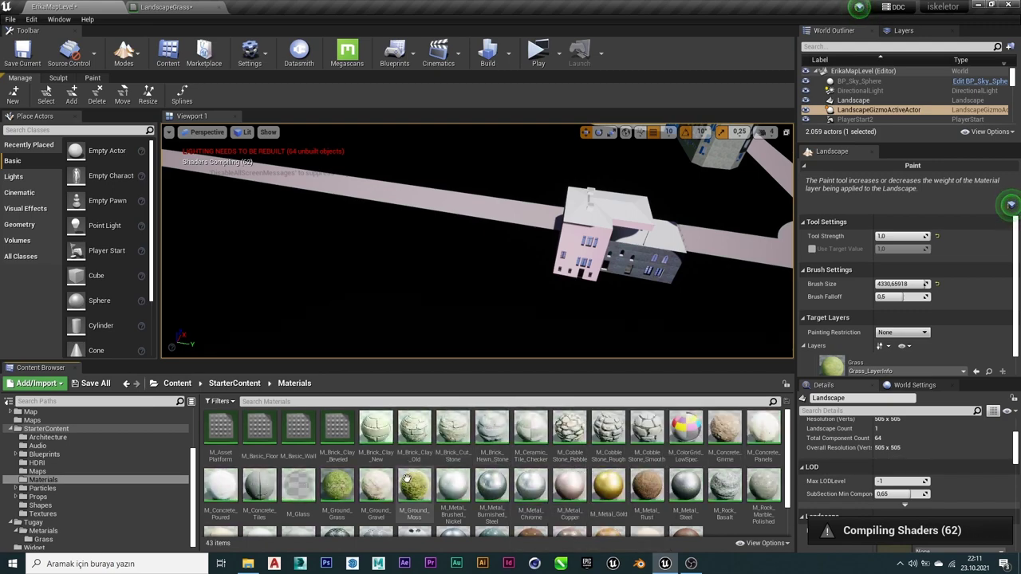
{"action": "left_click_drag", "start_coordinate": [336, 486], "coordinate": [374, 310]}
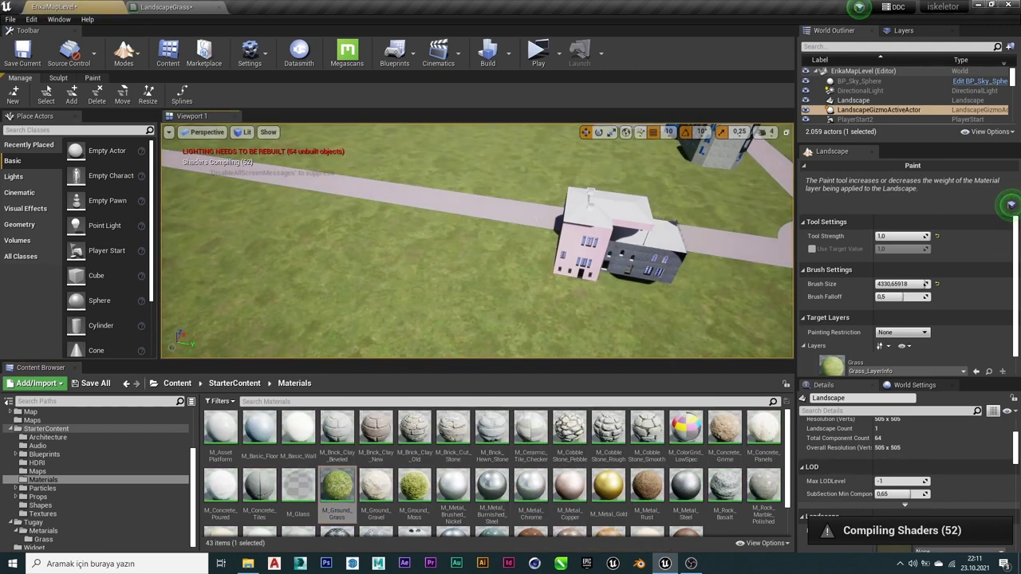
{"action": "right_click_drag", "start_coordinate": [477, 239], "coordinate": [447, 239]}
{"action": "left_click", "coordinate": [179, 383]}
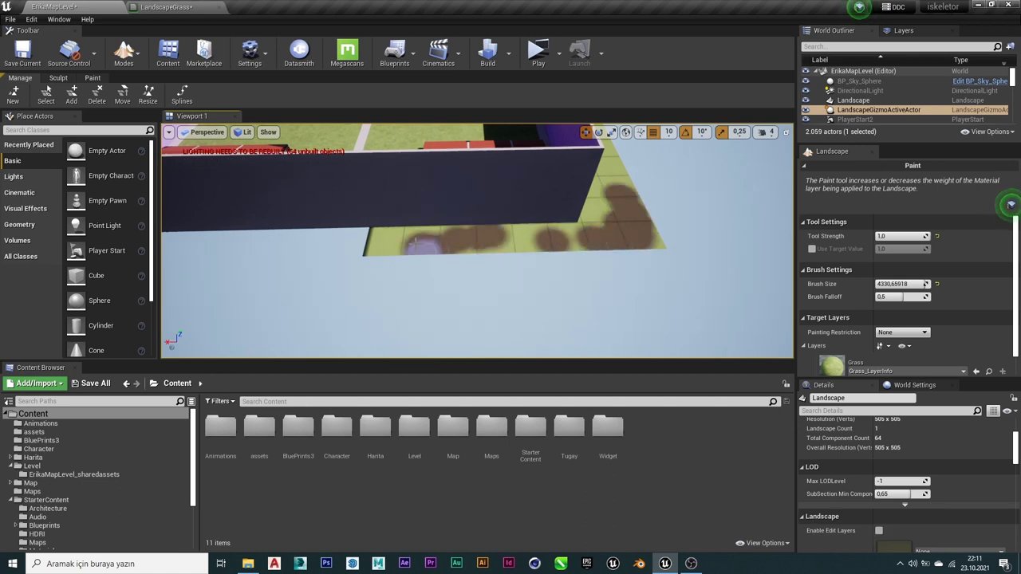
Switch from landscape painting to Place mode and select the building model.
{"action": "right_click_drag", "start_coordinate": [415, 240], "coordinate": [425, 233]}
{"action": "right_click_drag", "start_coordinate": [339, 221], "coordinate": [338, 222]}
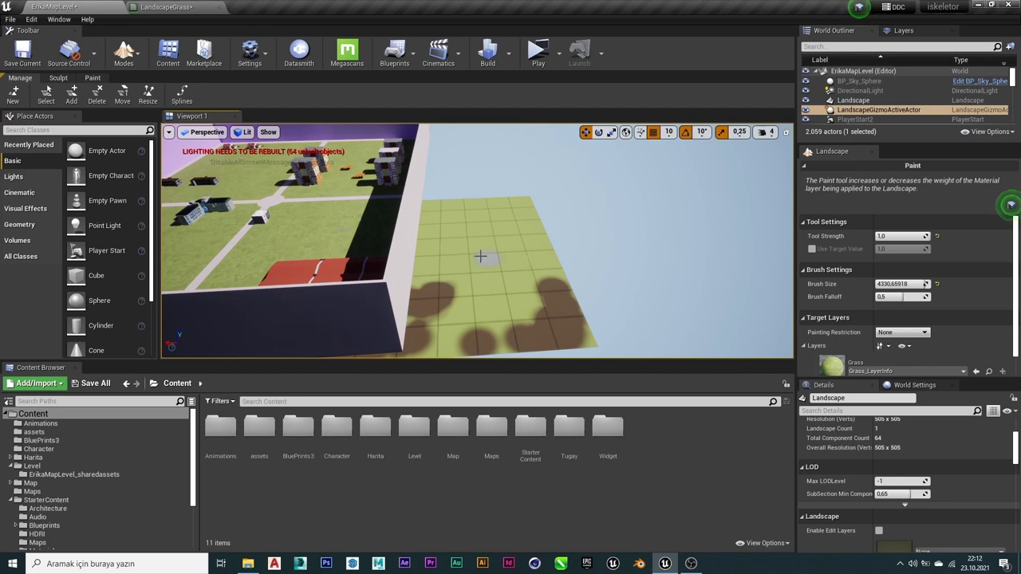
{"action": "mouse_move", "coordinate": [480, 256]}
{"action": "right_mouse_down"}
{"action": "mouse_move", "coordinate": [450, 214]}
{"action": "mouse_move", "coordinate": [425, 214]}
{"action": "right_mouse_up"}
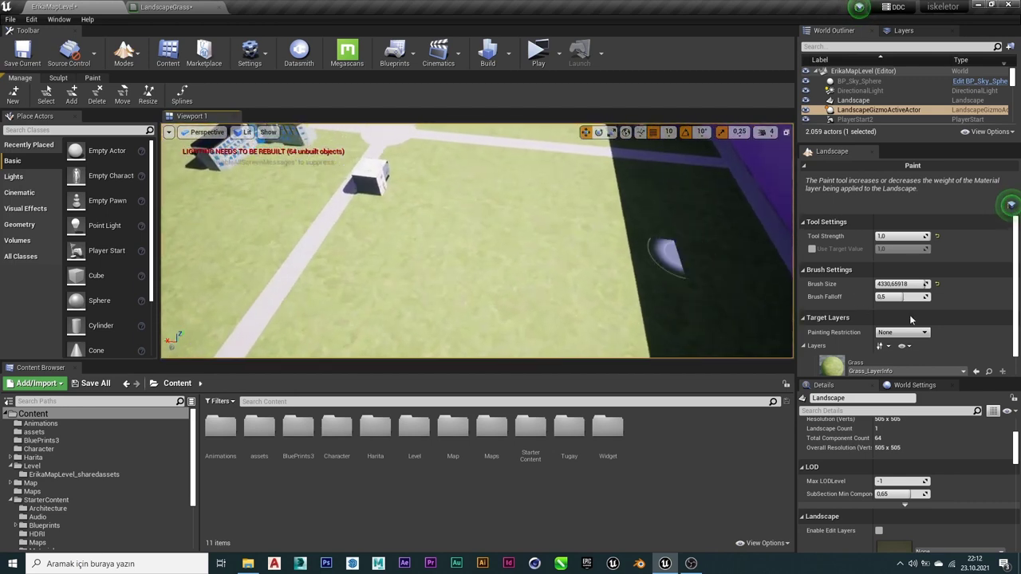
{"action": "right_click_drag", "start_coordinate": [596, 262], "coordinate": [595, 262]}
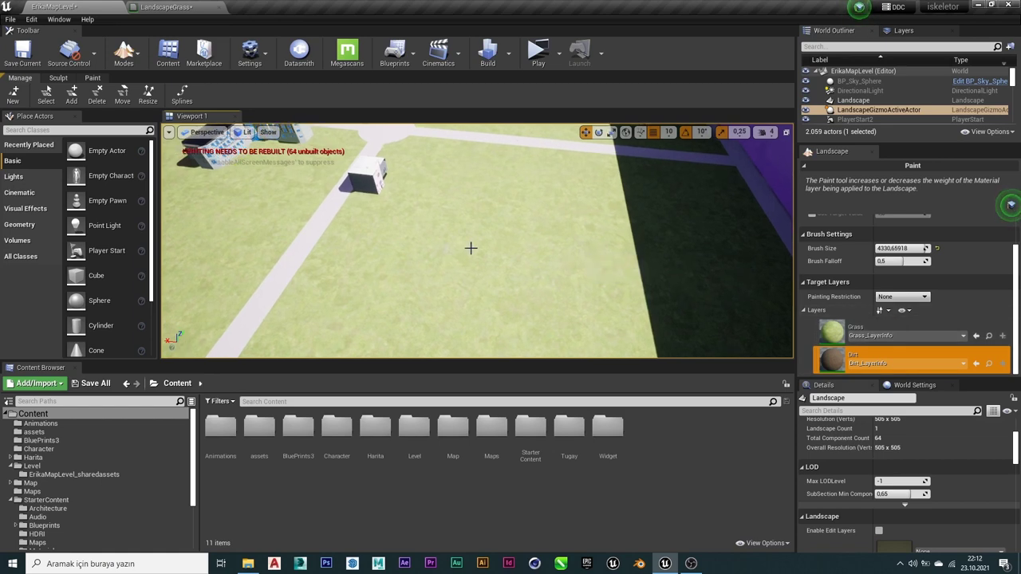
{"action": "right_click_drag", "start_coordinate": [471, 248], "coordinate": [475, 251]}
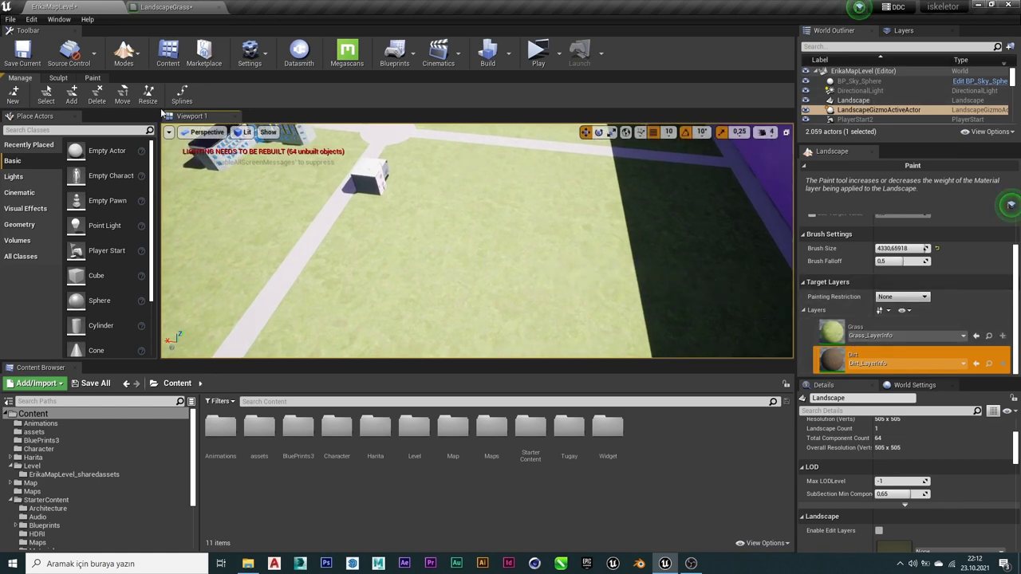
{"action": "left_click", "coordinate": [128, 54]}
{"action": "left_click", "coordinate": [142, 82]}
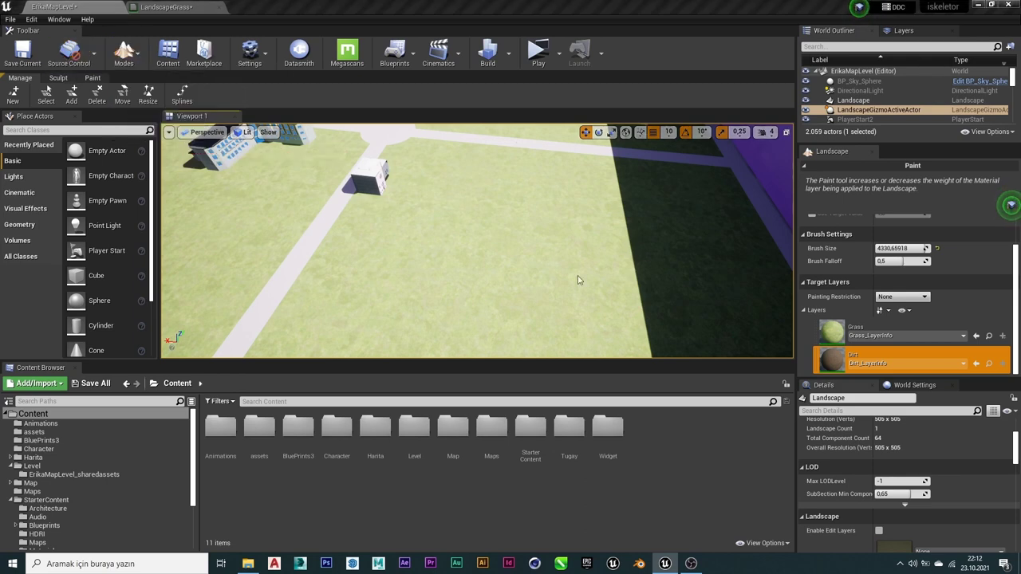
{"action": "left_click", "coordinate": [580, 282]}
{"action": "right_click_drag", "start_coordinate": [579, 281], "coordinate": [571, 266]}
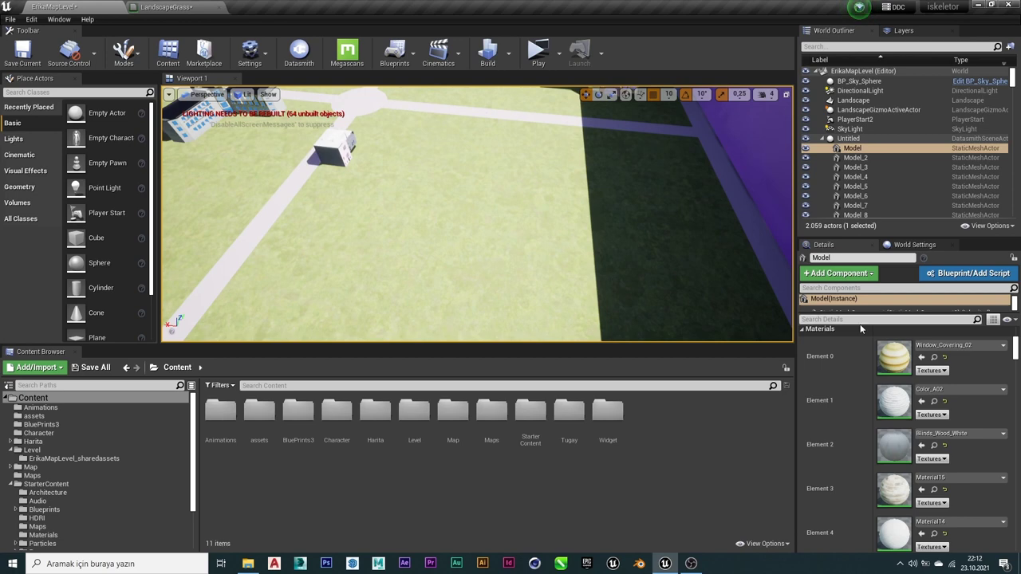
Enlarge the Details panel, scroll the model's material slots to Element 12, and focus the view on it.
{"action": "left_click_drag", "start_coordinate": [874, 315], "coordinate": [874, 353]}
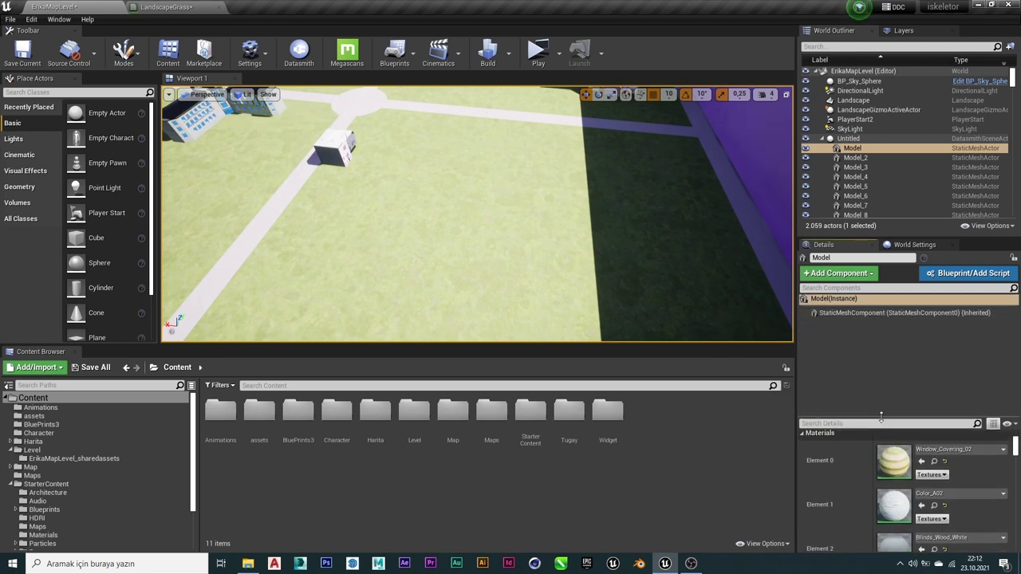
{"action": "scroll", "coordinate": [889, 446], "scroll_direction": "down", "scroll_amount": 3}
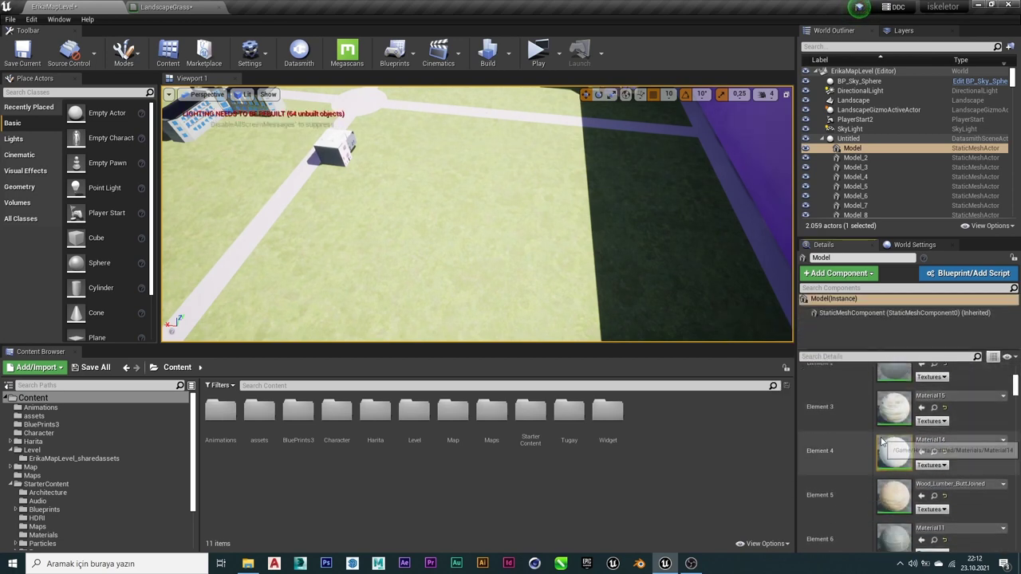
{"action": "scroll", "coordinate": [889, 446], "scroll_direction": "down", "scroll_amount": 2}
{"action": "scroll", "coordinate": [889, 447], "scroll_direction": "down", "scroll_amount": 3}
{"action": "scroll", "coordinate": [889, 447], "scroll_direction": "down", "scroll_amount": 1}
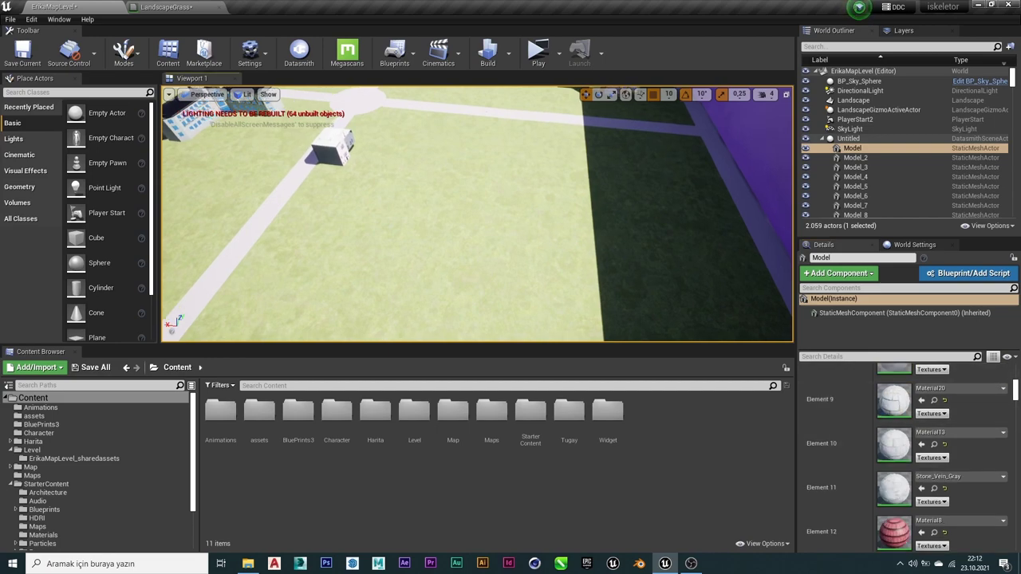
{"action": "key", "text": "f"}
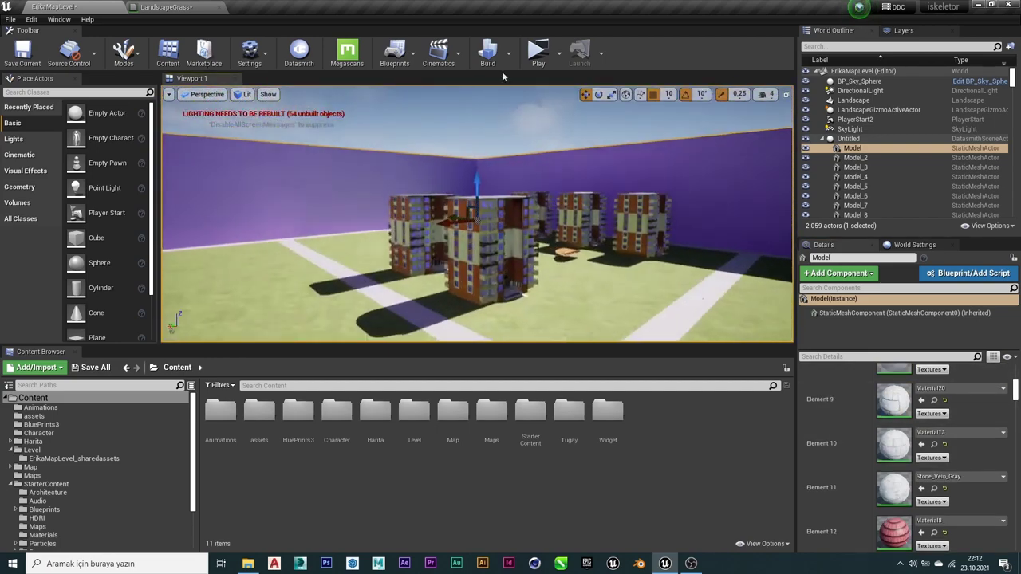
Play-test the level with Alt+P, walk forward, and stop with Esc.
{"action": "key", "text": "alt+p"}
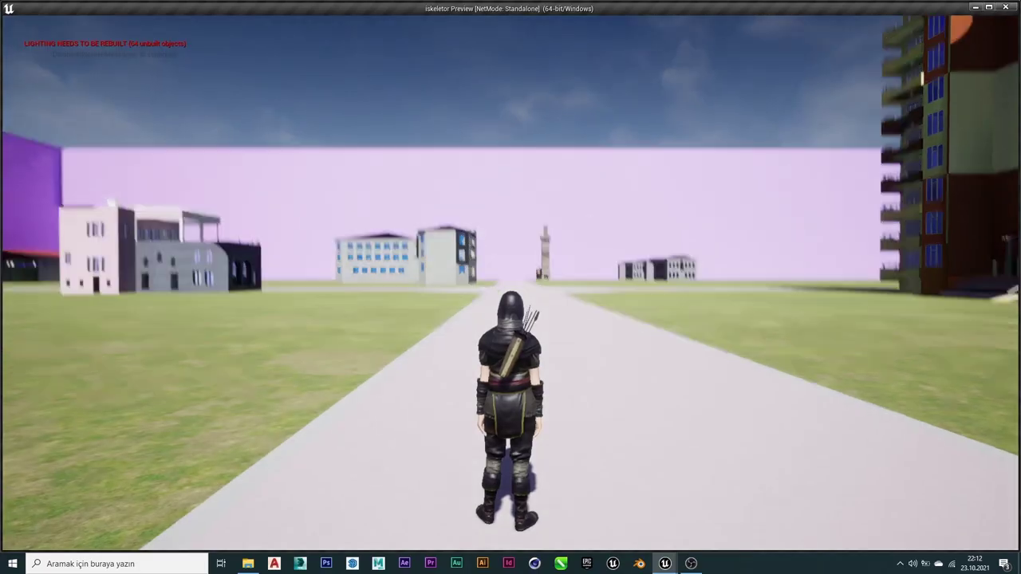
{"action": "key", "text": "w"}
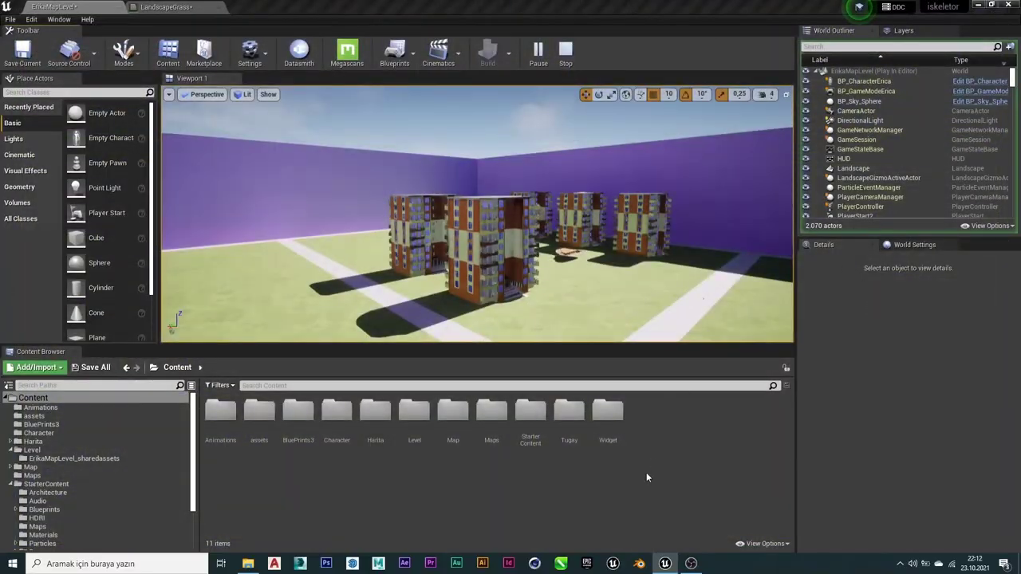
{"action": "key", "text": "Escape"}
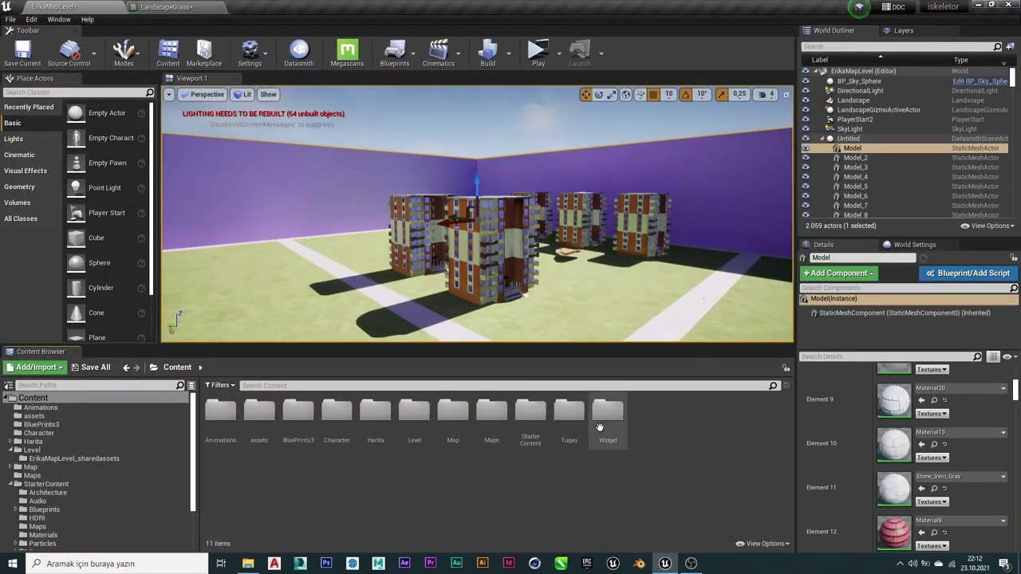
Open the Tugay > Metarials folder in the Content Browser.
{"action": "double_click", "coordinate": [568, 411]}
{"action": "double_click", "coordinate": [220, 409]}
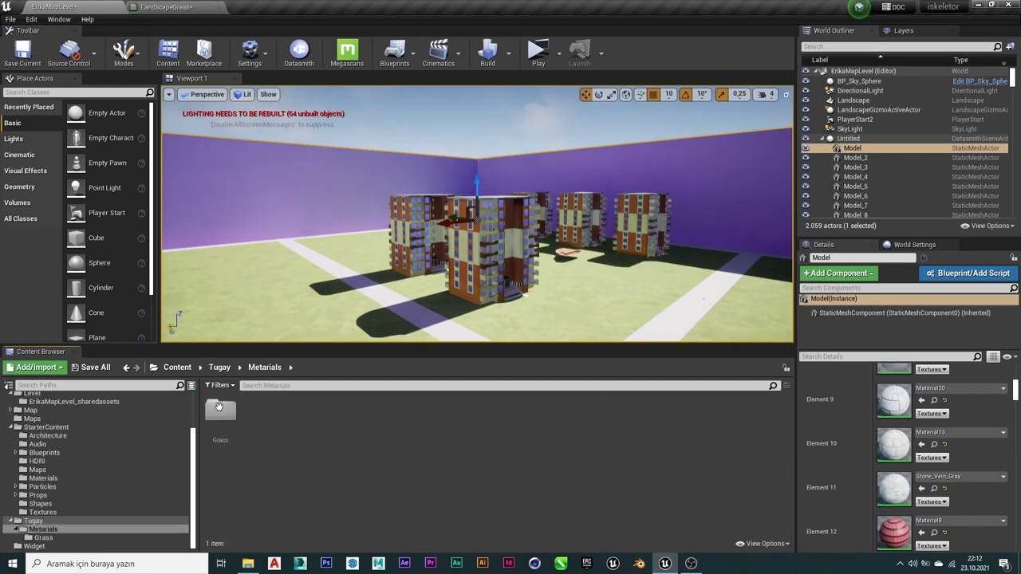
{"action": "right_click", "coordinate": [278, 471]}
Create a new folder named Pavement inside Tugay/Metarials.
{"action": "left_click", "coordinate": [326, 134]}
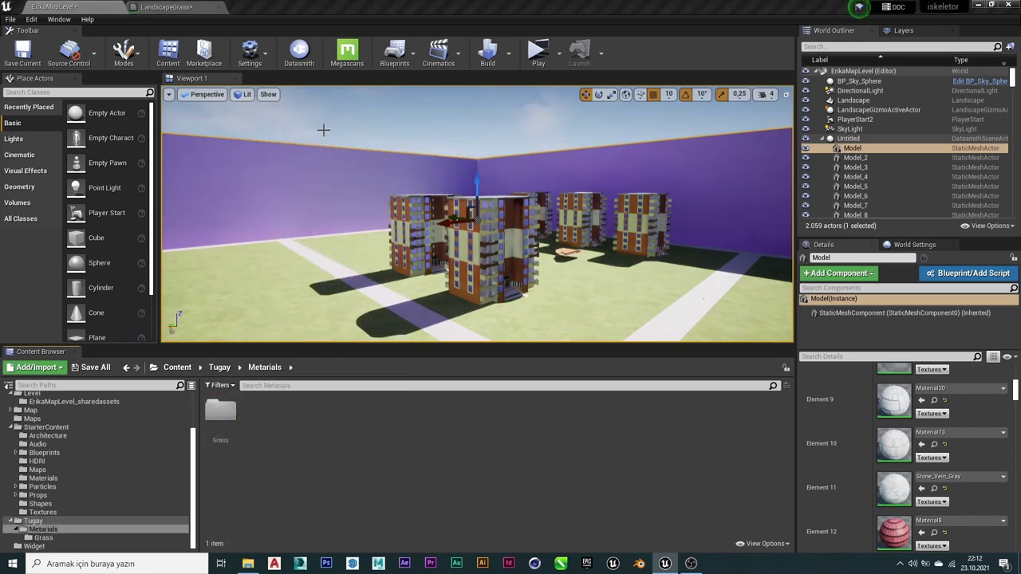
{"action": "key", "text": "Caps_Lock"}
{"action": "type", "text": "F"}
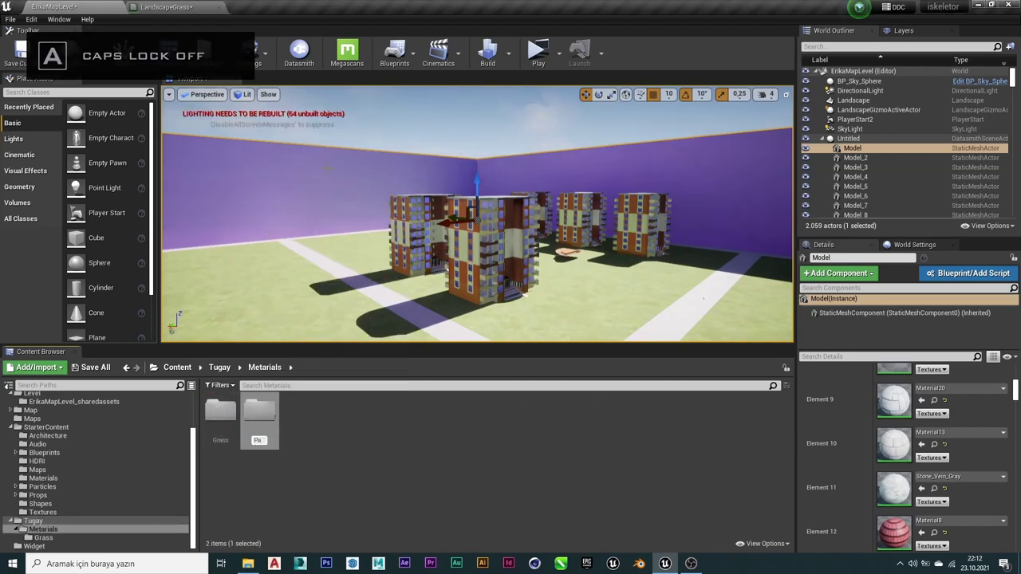
{"action": "type", "text": "ment"}
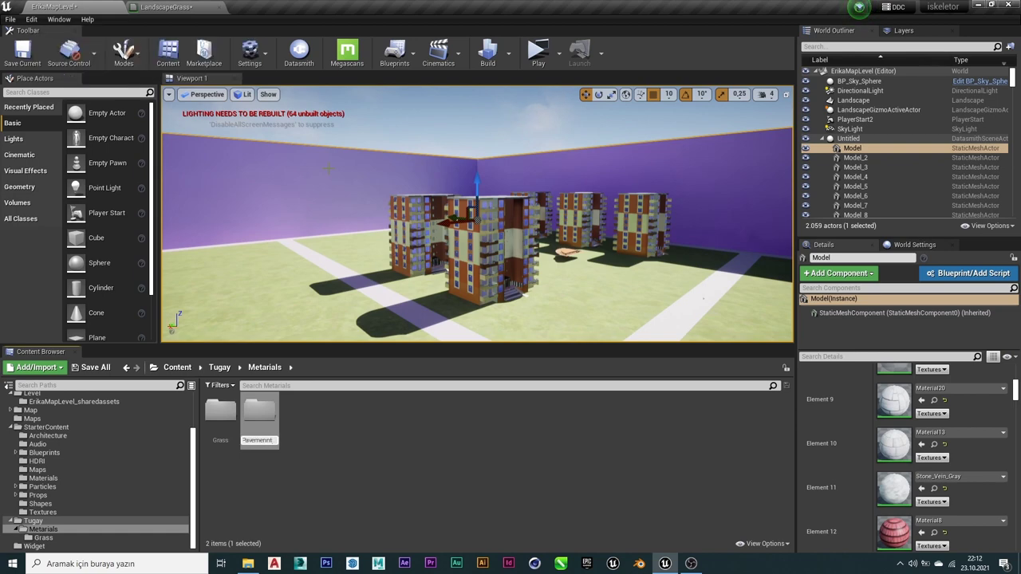
{"action": "key", "text": "BackSpace"}
{"action": "type", "text": "t"}
{"action": "key", "text": "Return"}
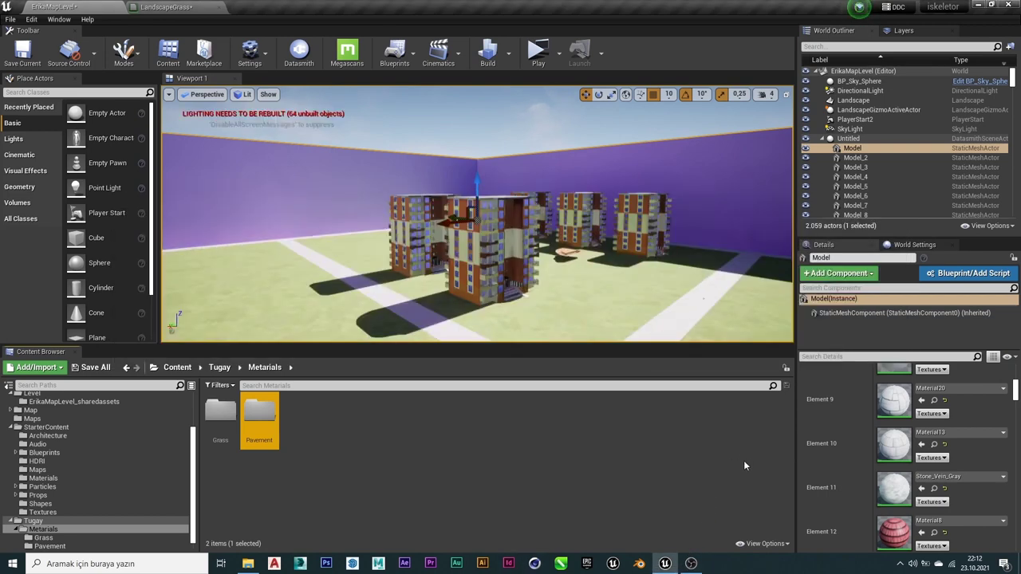
{"action": "left_click", "coordinate": [174, 555]}
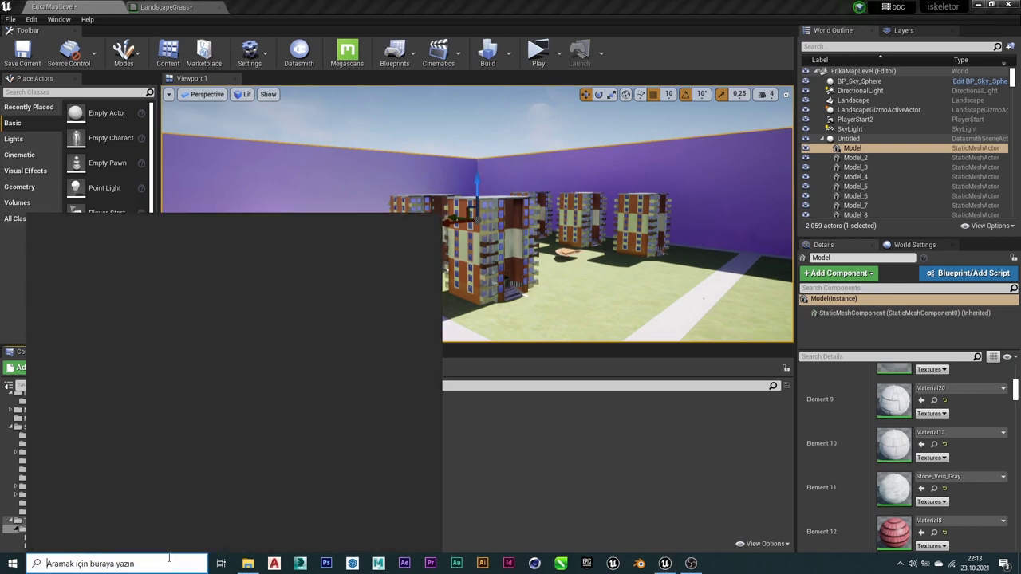
Launch Bridge from a Windows search and close the LandscapeGrass material editor tab.
{"action": "type", "text": "be"}
{"action": "key", "text": "BackSpace"}
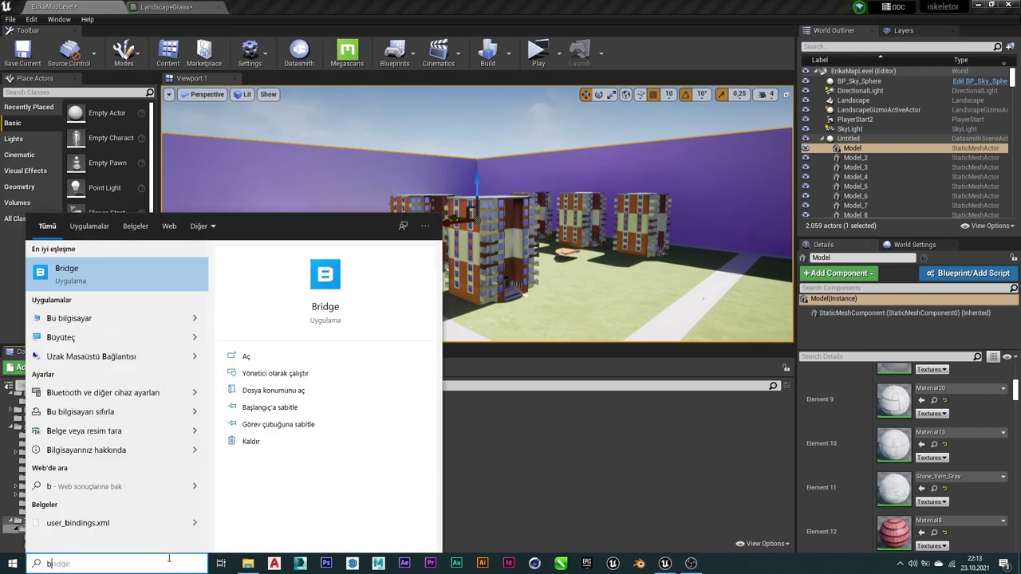
{"action": "left_click", "coordinate": [142, 281]}
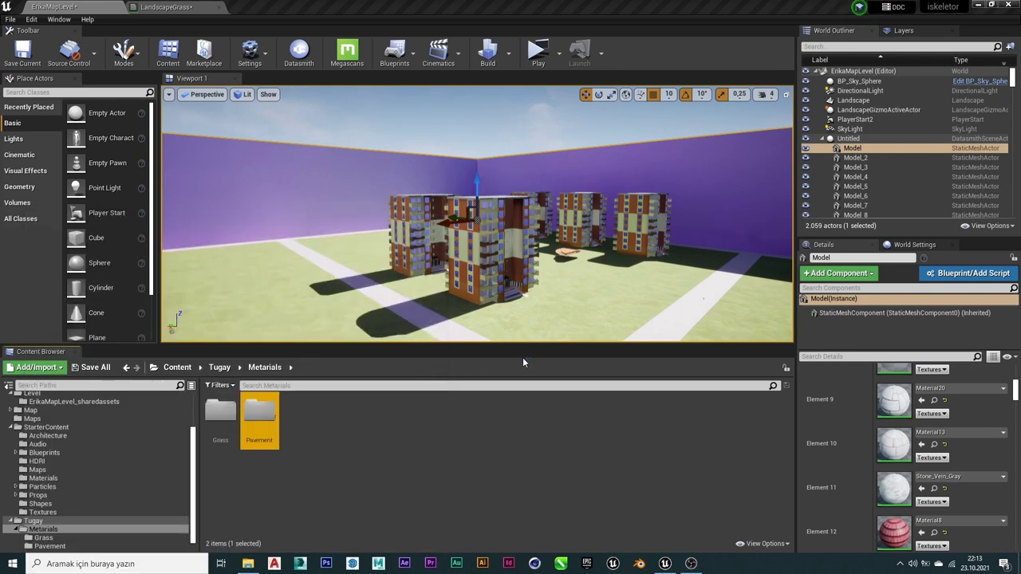
{"action": "left_click", "coordinate": [185, 6]}
{"action": "left_click", "coordinate": [220, 7]}
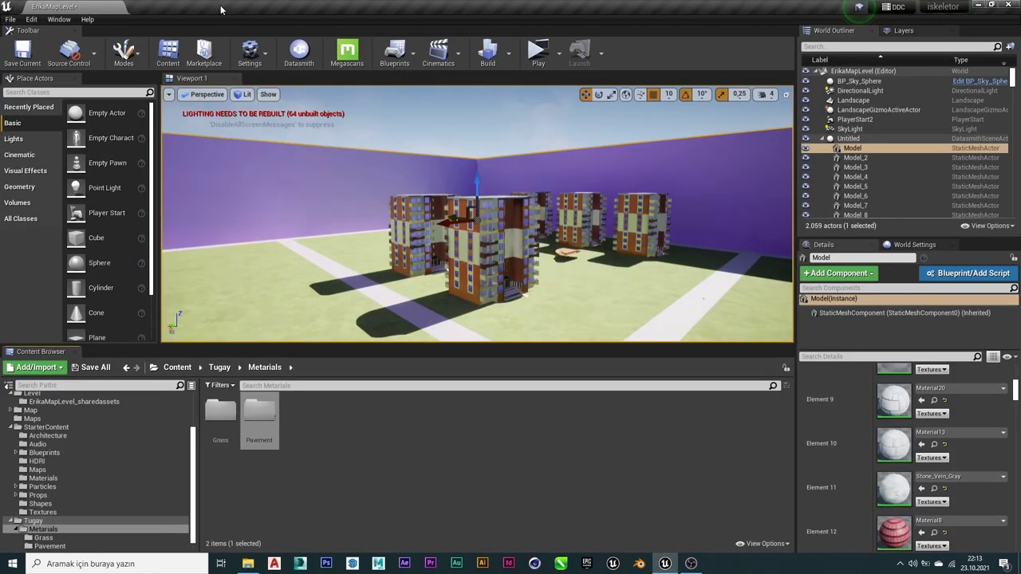
Create a folder named Texture inside Pavement, then relaunch Bridge from Windows search.
{"action": "left_click", "coordinate": [449, 501]}
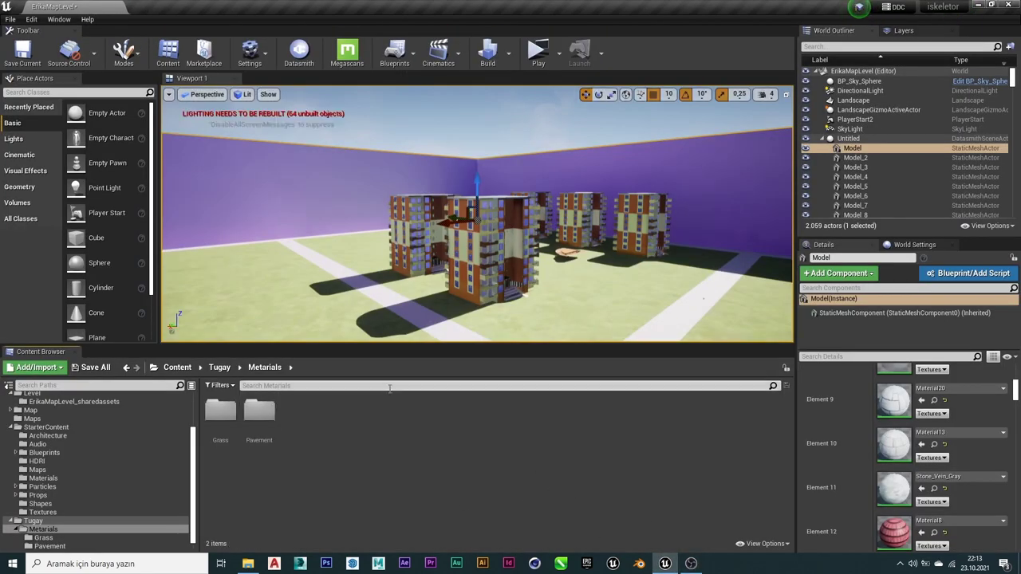
{"action": "double_click", "coordinate": [264, 415]}
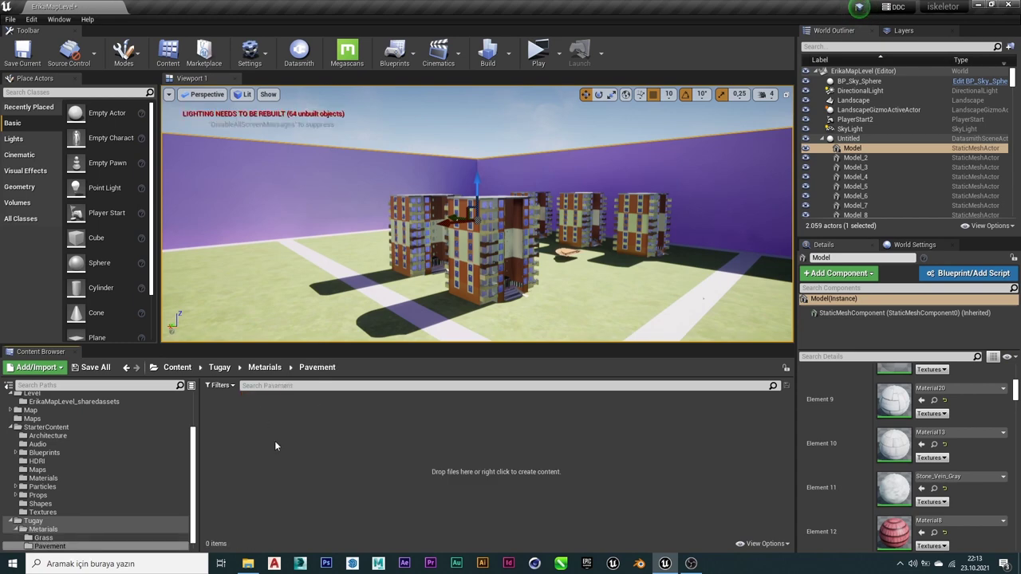
{"action": "right_click", "coordinate": [275, 445]}
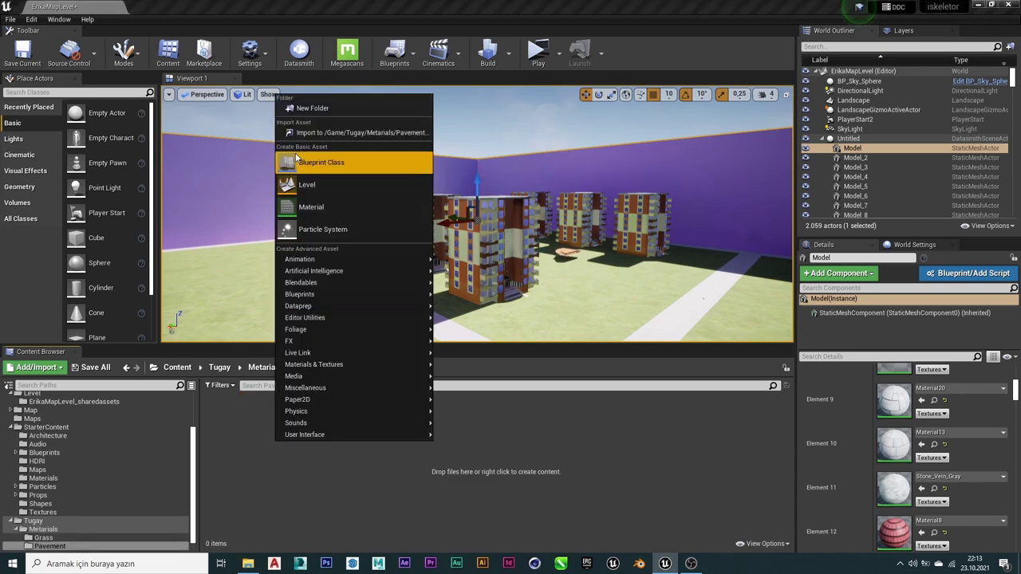
{"action": "left_click", "coordinate": [317, 109]}
{"action": "key", "text": "Caps_Lock"}
{"action": "type", "text": "Textur"}
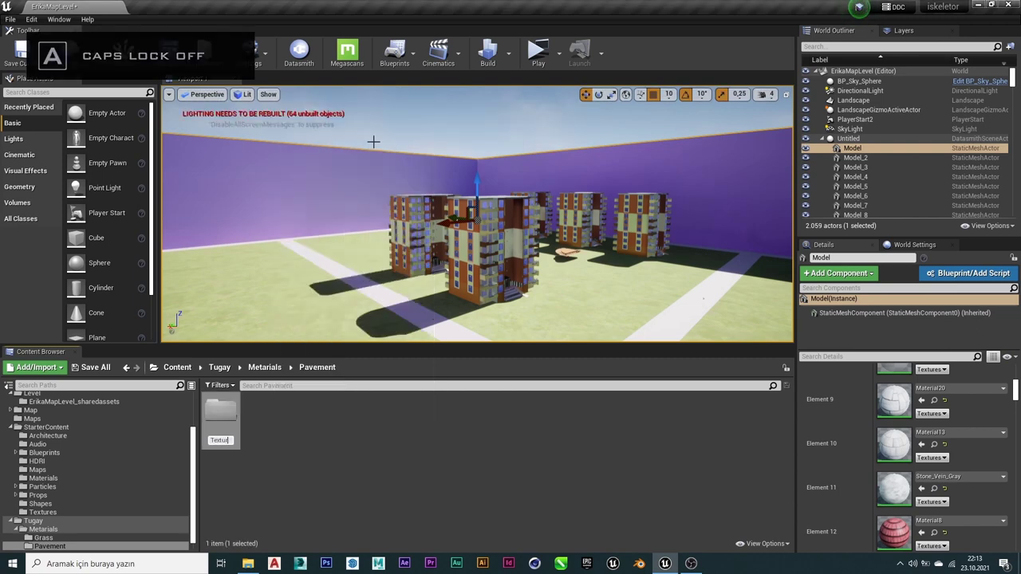
{"action": "type", "text": "e"}
{"action": "key", "text": "Return"}
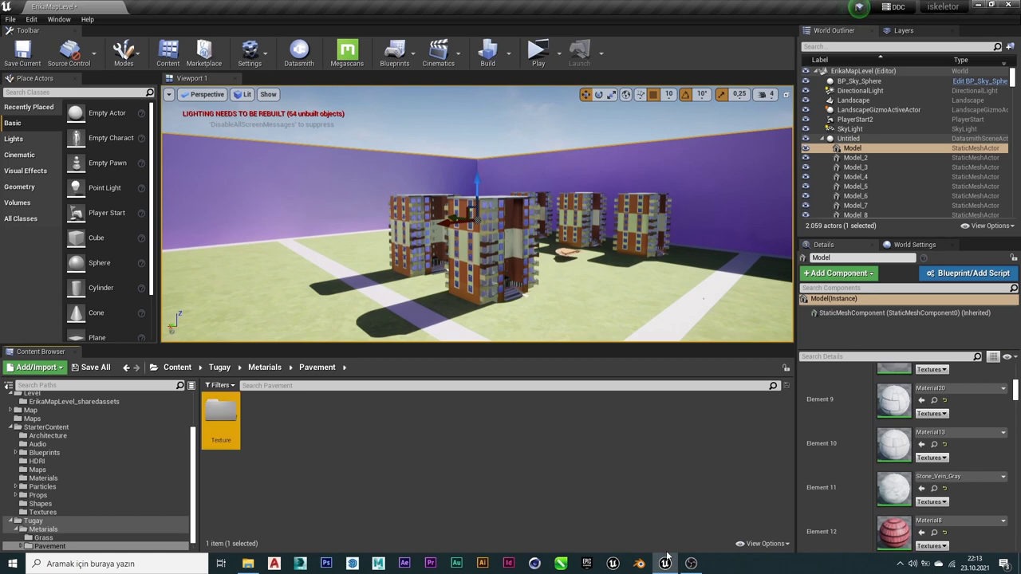
{"action": "left_click", "coordinate": [135, 563]}
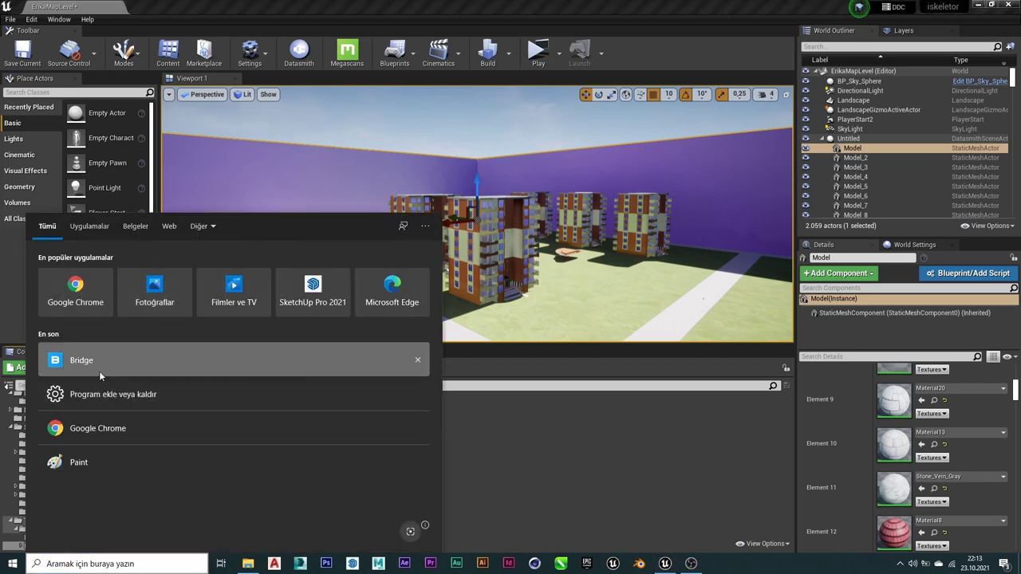
{"action": "left_click", "coordinate": [99, 370]}
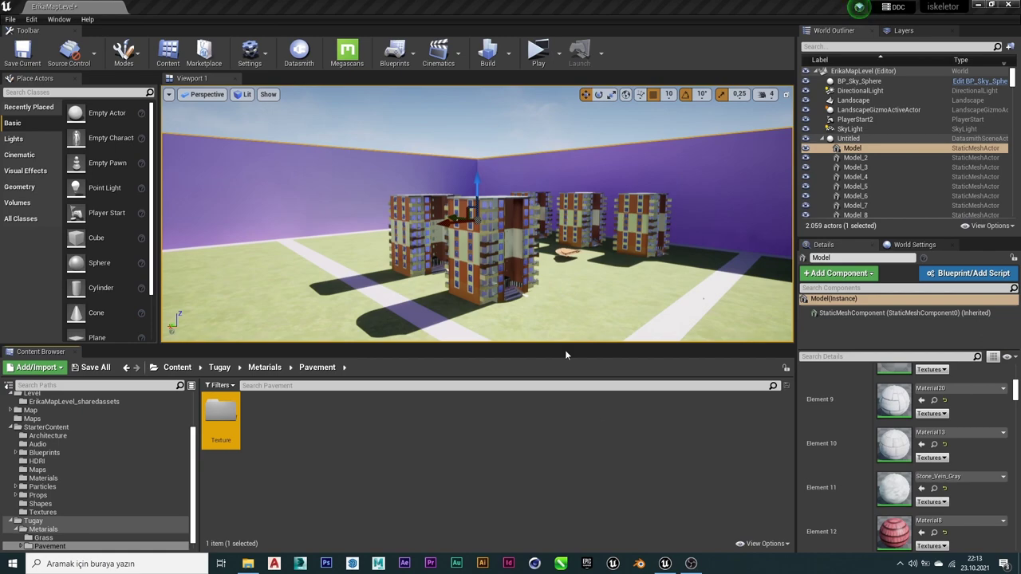
{"action": "right_click_drag", "start_coordinate": [559, 319], "coordinate": [606, 351]}
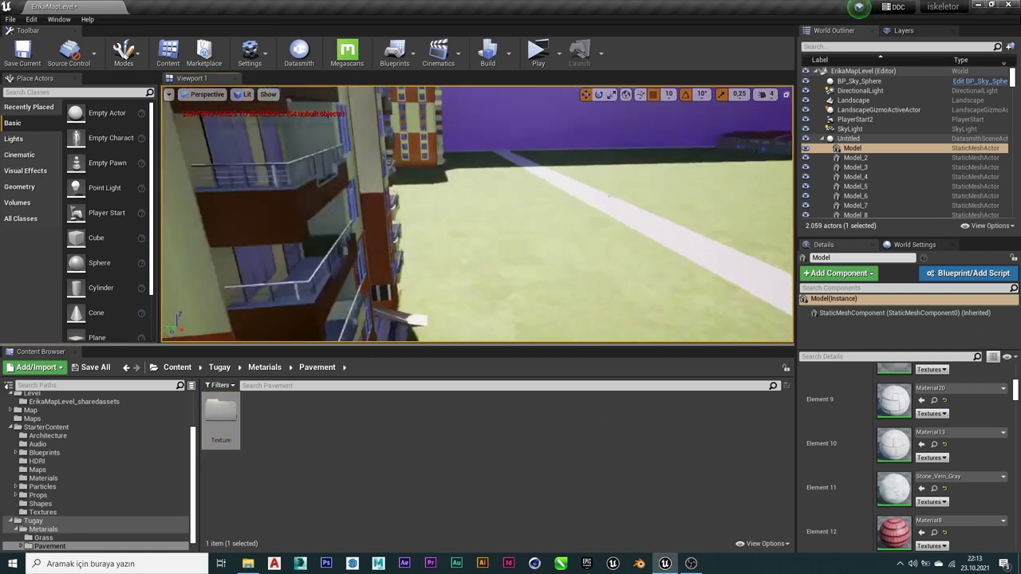
{"action": "right_click_drag", "start_coordinate": [561, 266], "coordinate": [561, 265]}
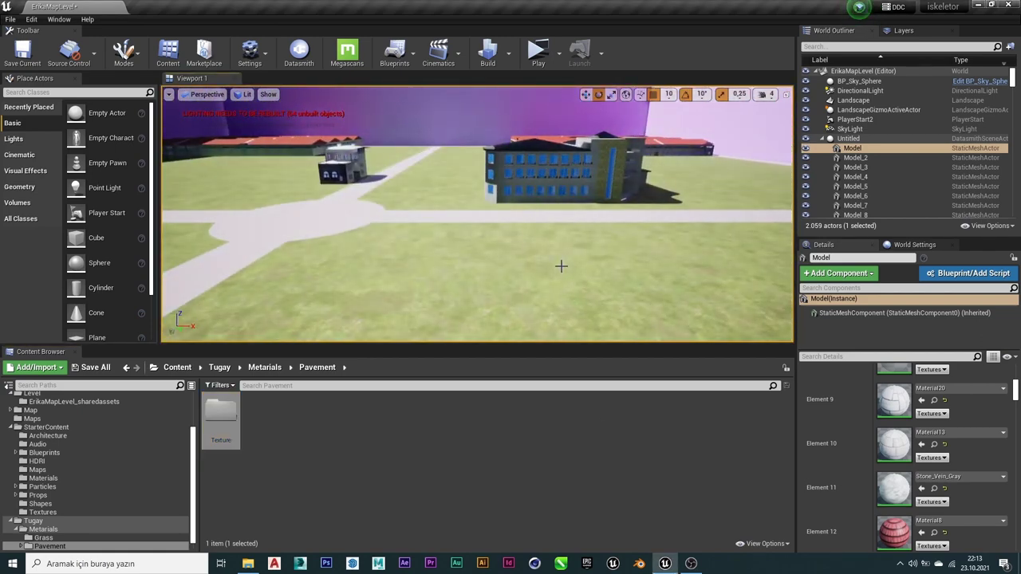
{"action": "key", "text": "alt+Tab"}
{"action": "mouse_move", "coordinate": [562, 265]}
{"action": "right_mouse_down"}
{"action": "mouse_move", "coordinate": [562, 239]}
{"action": "mouse_move", "coordinate": [561, 263]}
{"action": "right_mouse_up"}
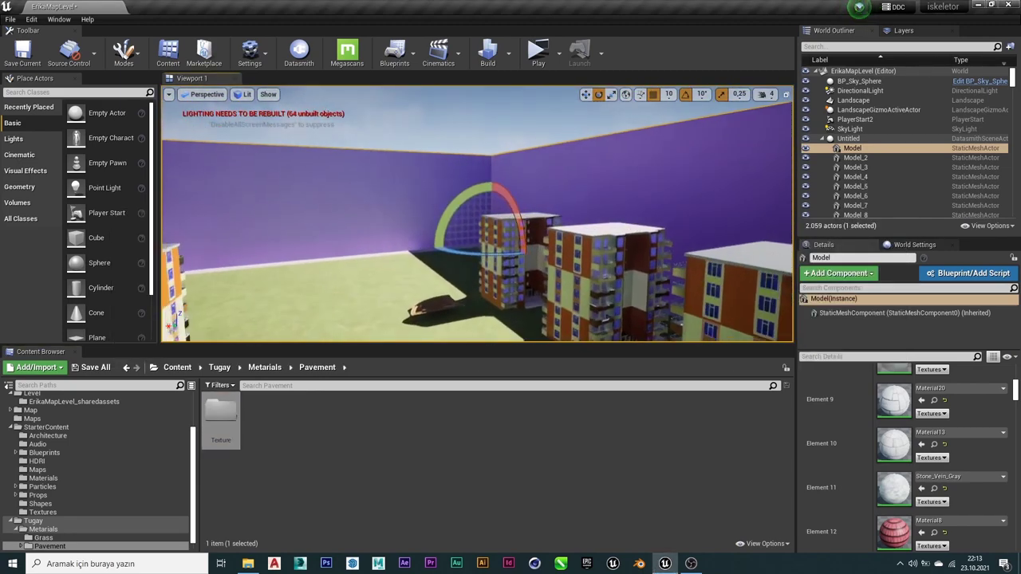
{"action": "key", "text": "w"}
{"action": "right_click_drag", "start_coordinate": [556, 264], "coordinate": [556, 264]}
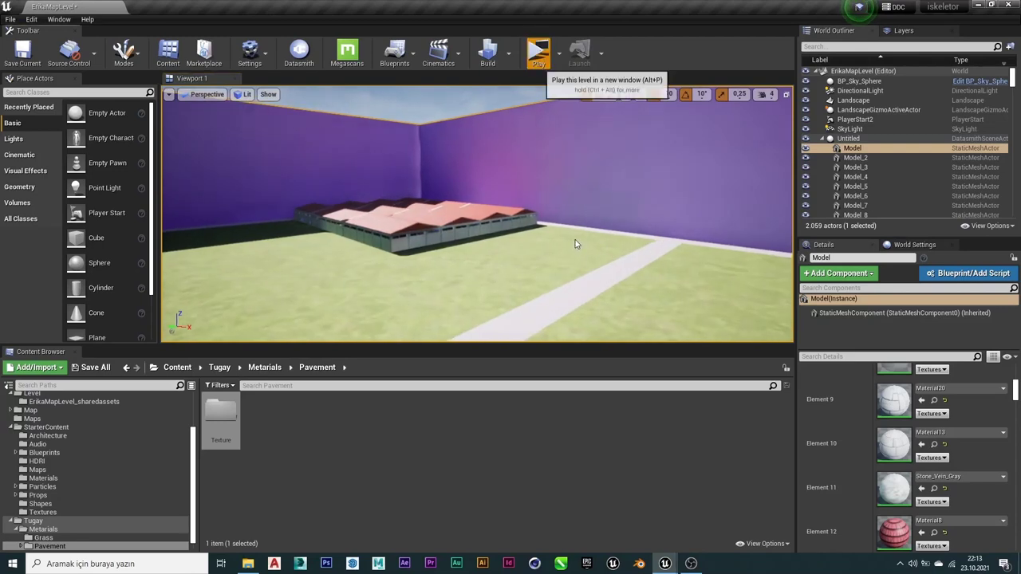
Play-test the level again, running the character forward and back, then exit with Esc.
{"action": "key", "text": "alt+p"}
{"action": "key", "text": "w"}
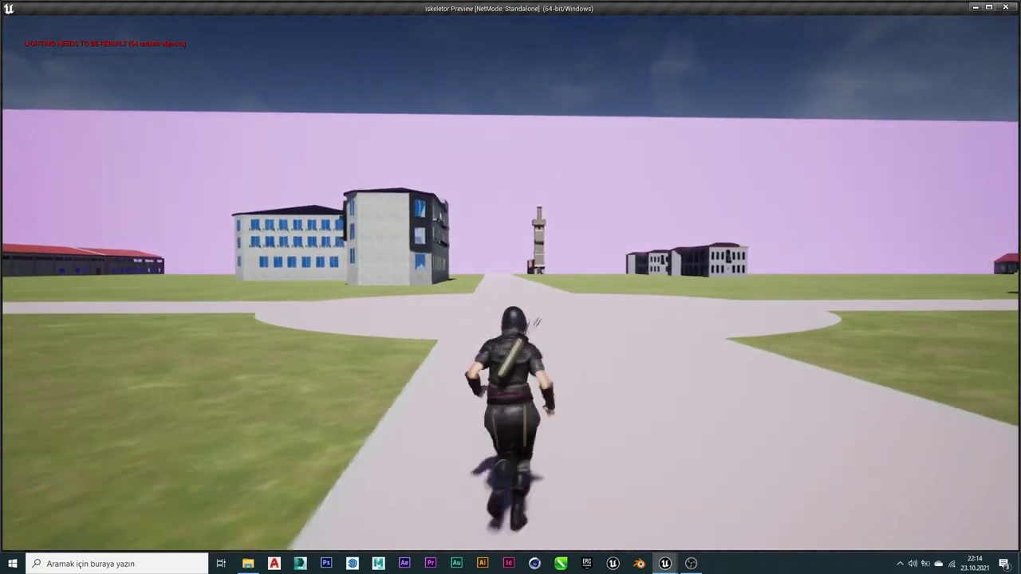
{"action": "key", "text": "s"}
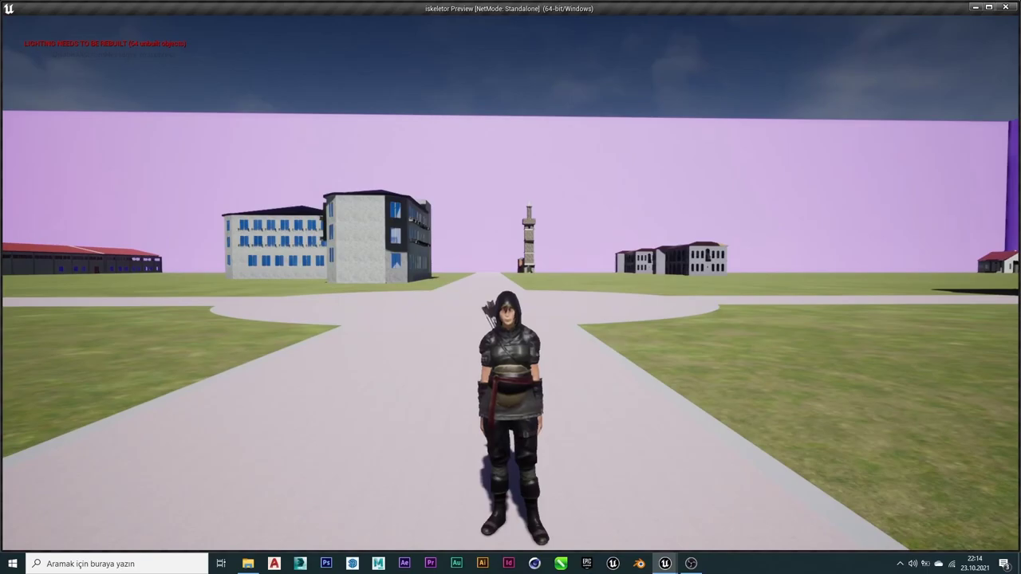
{"action": "key", "text": "Escape"}
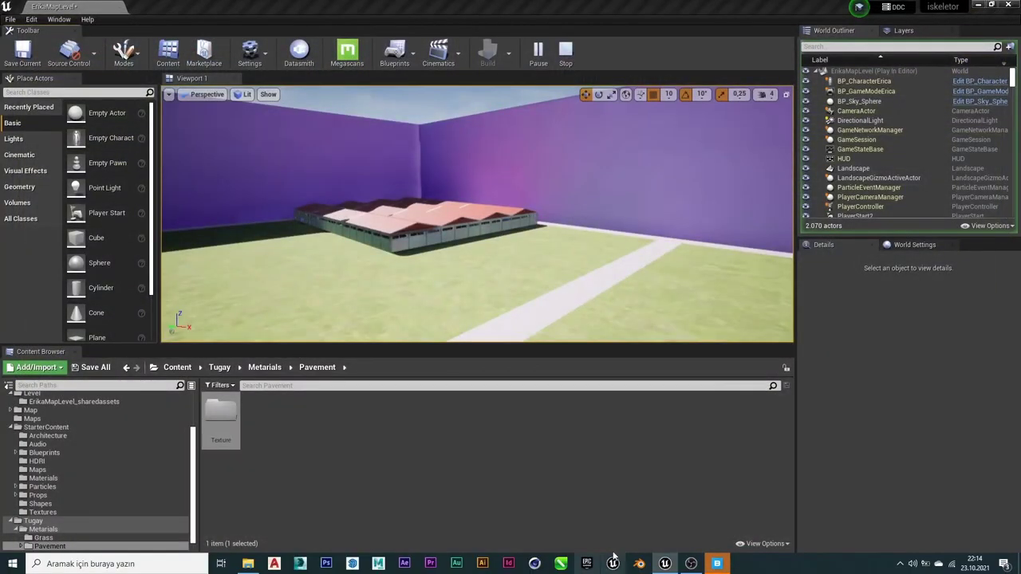
Return the Content Browser to the Tugay folder and bring up Quixel Bridge's Home page.
{"action": "left_click", "coordinate": [717, 565]}
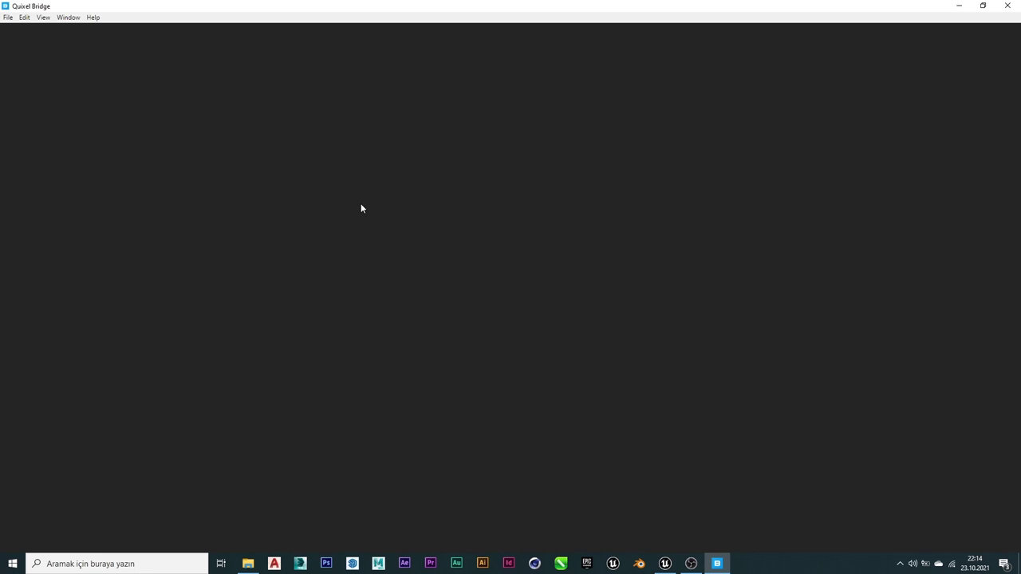
{"action": "left_click", "coordinate": [664, 563]}
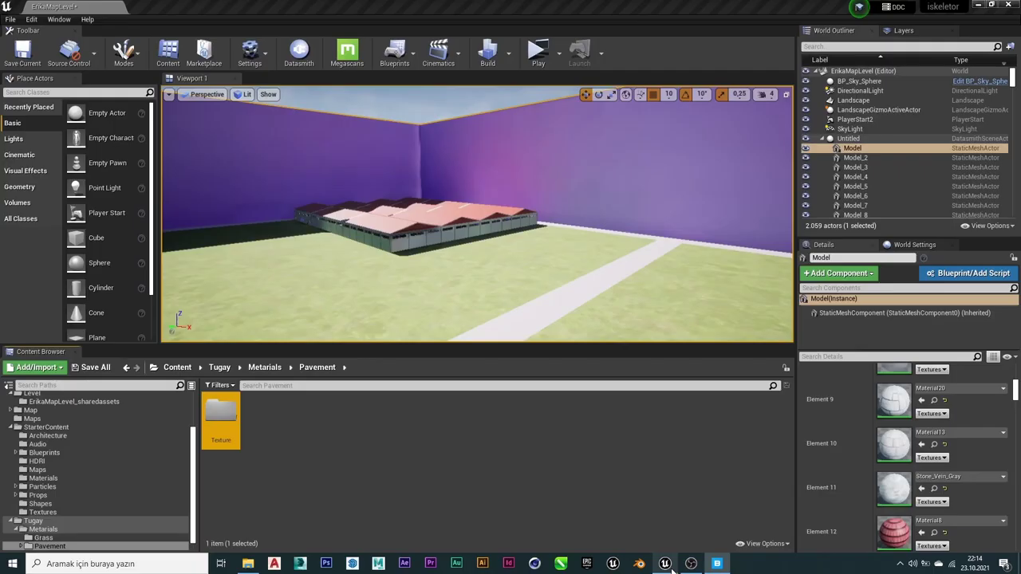
{"action": "left_click", "coordinate": [220, 367]}
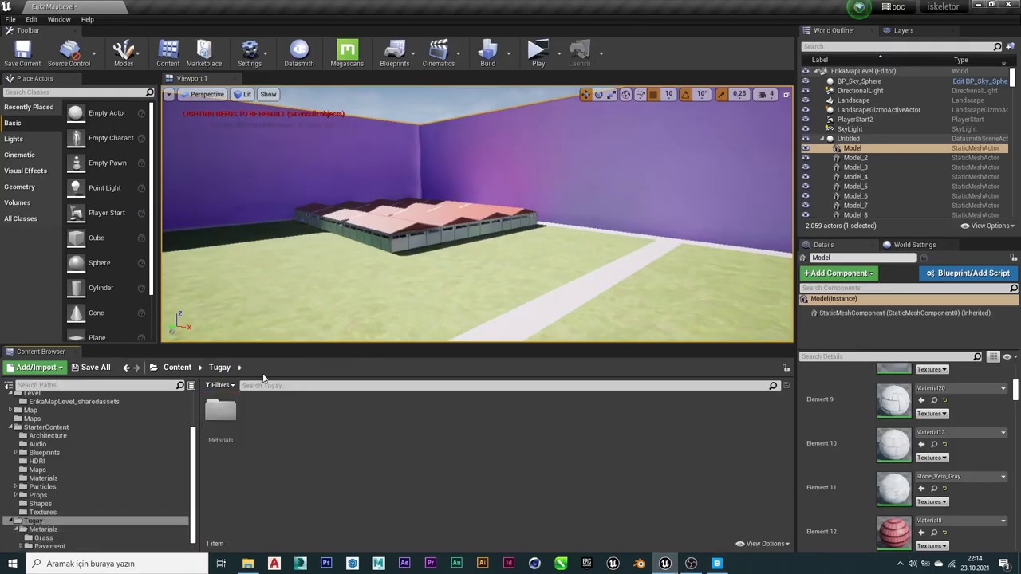
{"action": "mouse_move", "coordinate": [720, 565]}
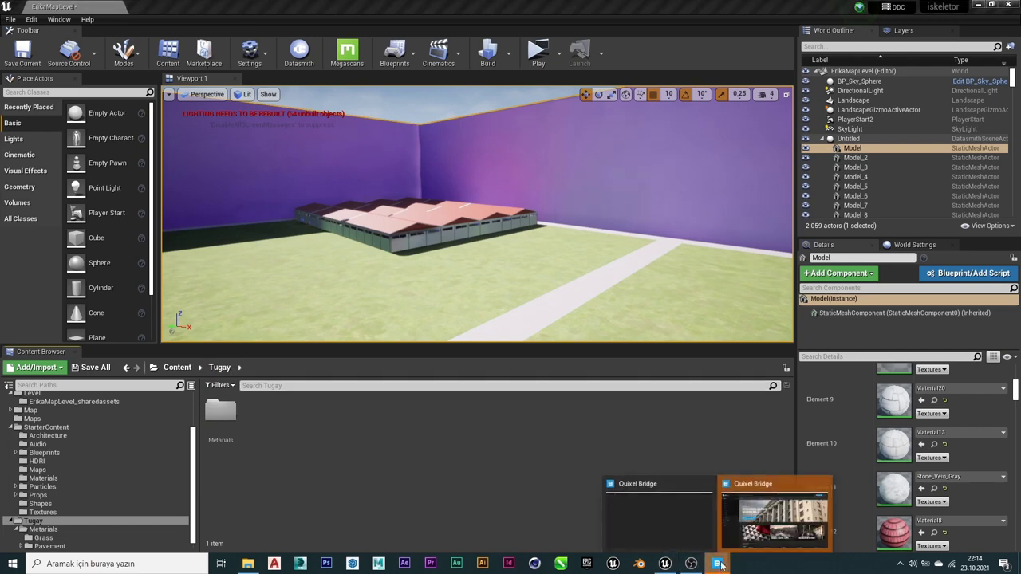
{"action": "left_click", "coordinate": [750, 526]}
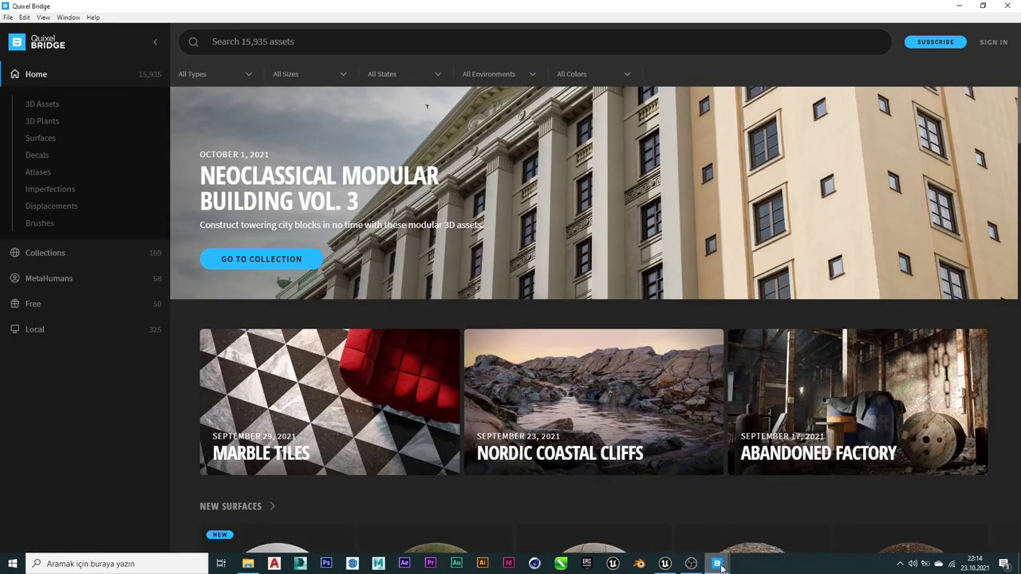
{"action": "left_click", "coordinate": [689, 532]}
{"action": "scroll", "coordinate": [408, 311], "scroll_direction": "down", "scroll_amount": 3}
{"action": "scroll", "coordinate": [403, 311], "scroll_direction": "down", "scroll_amount": 3}
{"action": "scroll", "coordinate": [392, 301], "scroll_direction": "up", "scroll_amount": 2}
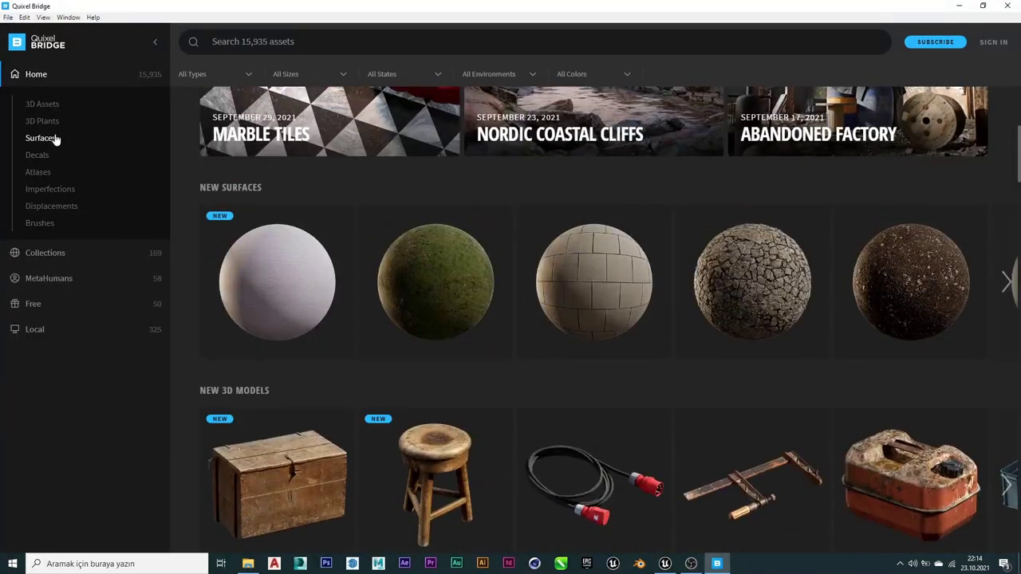
Browse the Surfaces categories and open the Stone Pebble surfaces.
{"action": "left_click", "coordinate": [56, 139]}
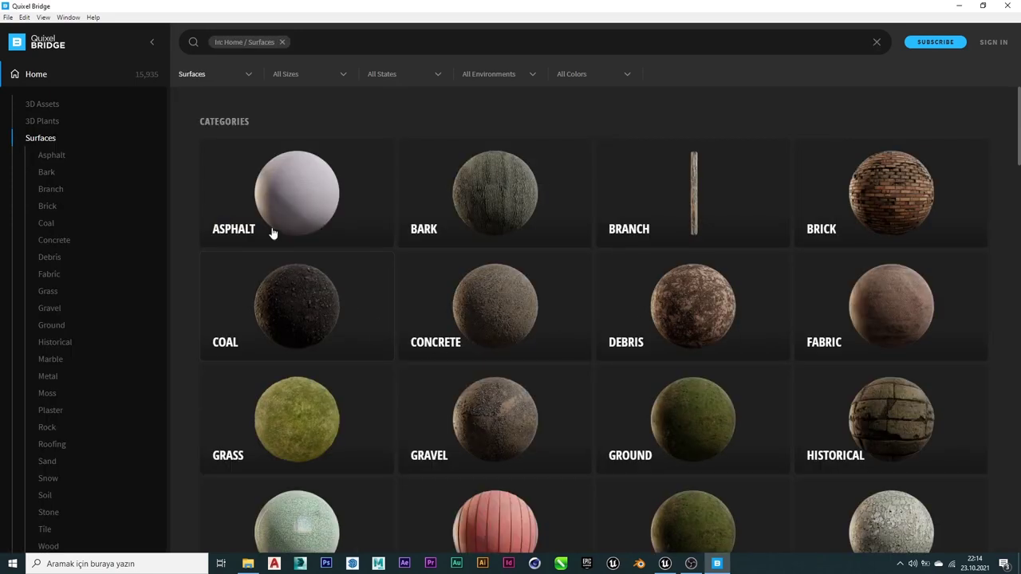
{"action": "scroll", "coordinate": [890, 227], "scroll_direction": "down", "scroll_amount": 1}
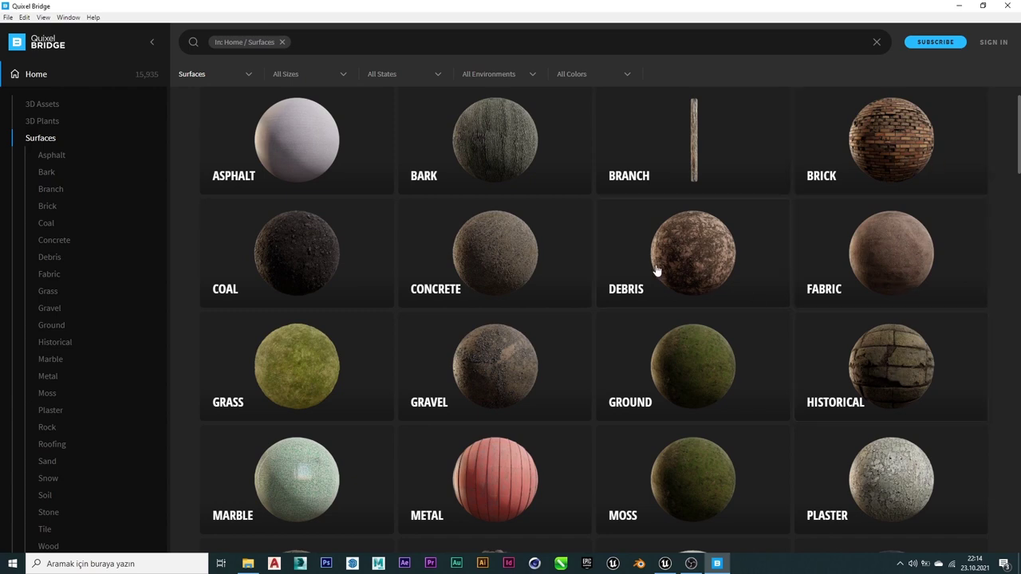
{"action": "scroll", "coordinate": [315, 289], "scroll_direction": "down", "scroll_amount": 3}
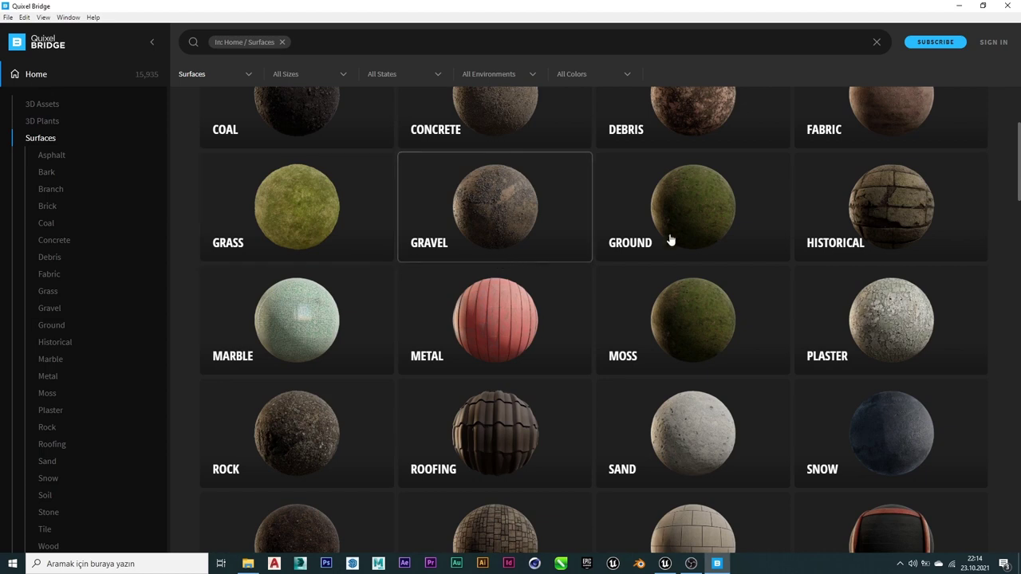
{"action": "scroll", "coordinate": [768, 268], "scroll_direction": "down", "scroll_amount": 2}
{"action": "scroll", "coordinate": [770, 272], "scroll_direction": "down", "scroll_amount": 2}
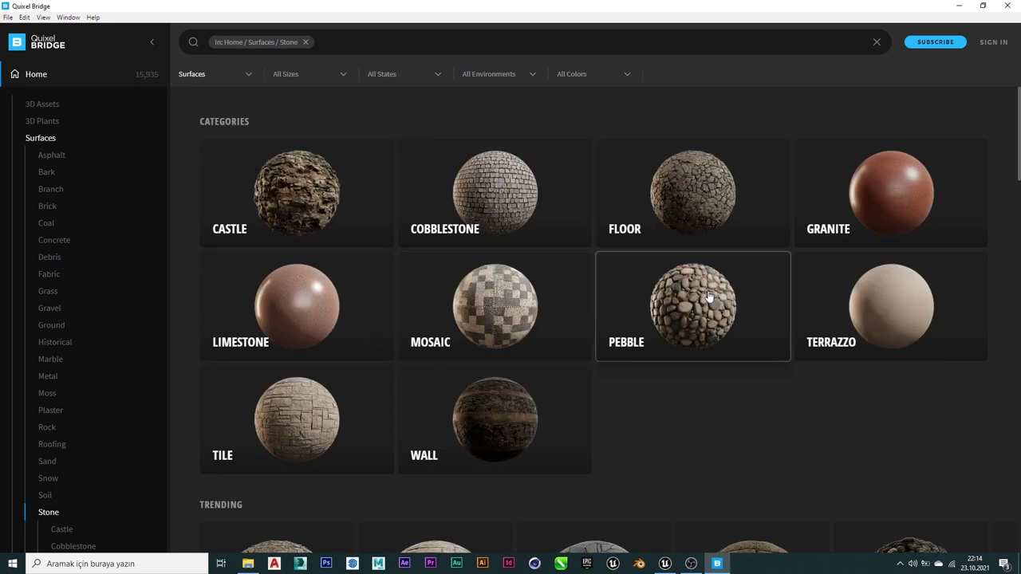
{"action": "left_click", "coordinate": [691, 351]}
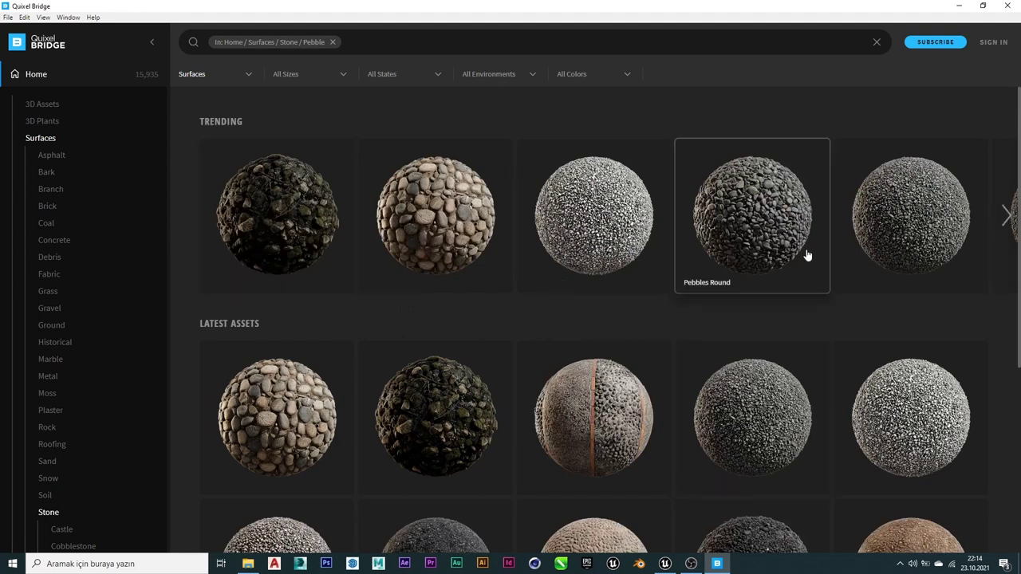
{"action": "scroll", "coordinate": [809, 255], "scroll_direction": "down", "scroll_amount": 3}
{"action": "scroll", "coordinate": [809, 257], "scroll_direction": "up", "scroll_amount": 3}
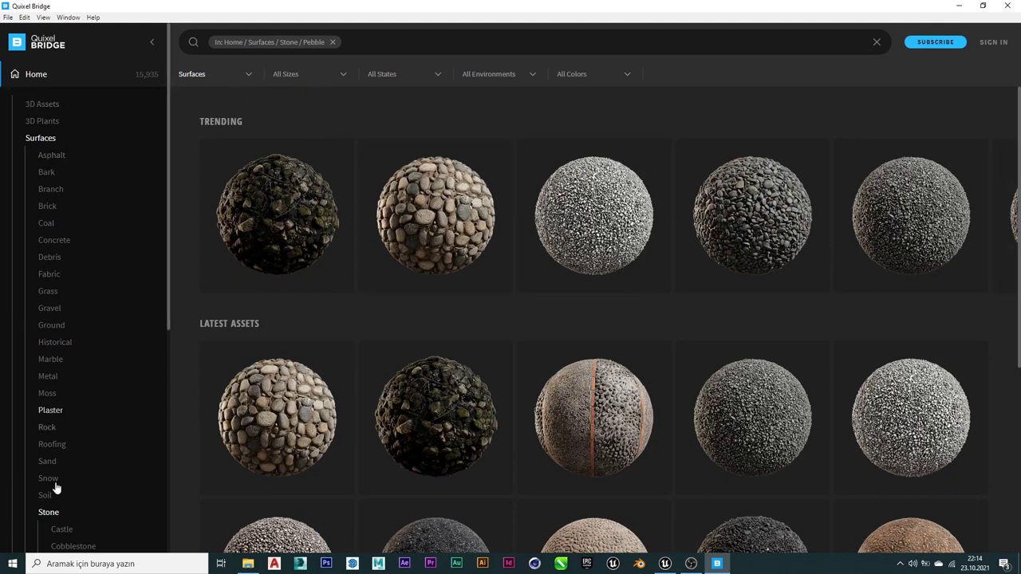
{"action": "scroll", "coordinate": [48, 488], "scroll_direction": "down", "scroll_amount": 1}
{"action": "scroll", "coordinate": [56, 474], "scroll_direction": "down", "scroll_amount": 2}
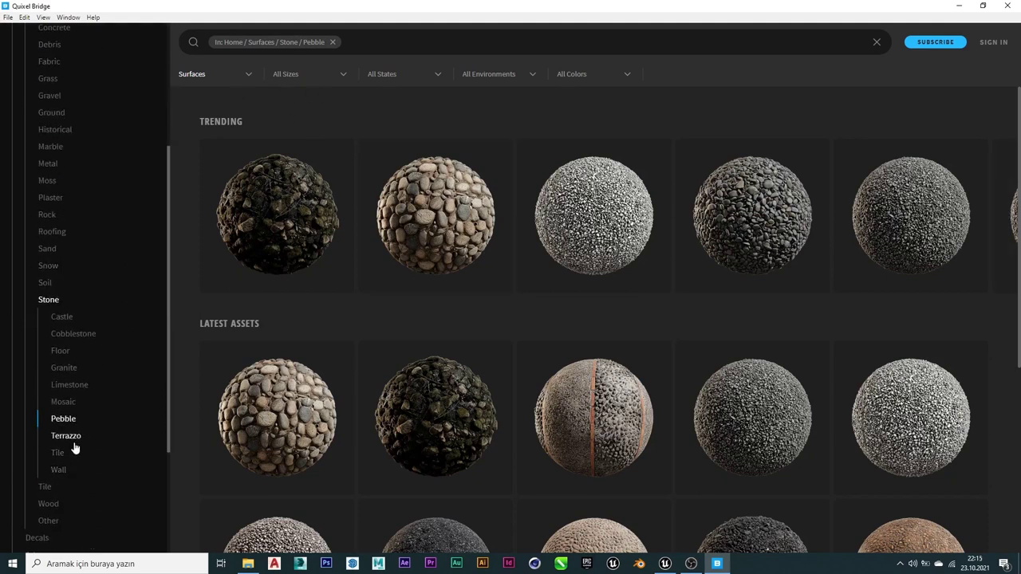
Show the Stone Tile surfaces and open the Mossy Stone Tiles details.
{"action": "left_click", "coordinate": [59, 454]}
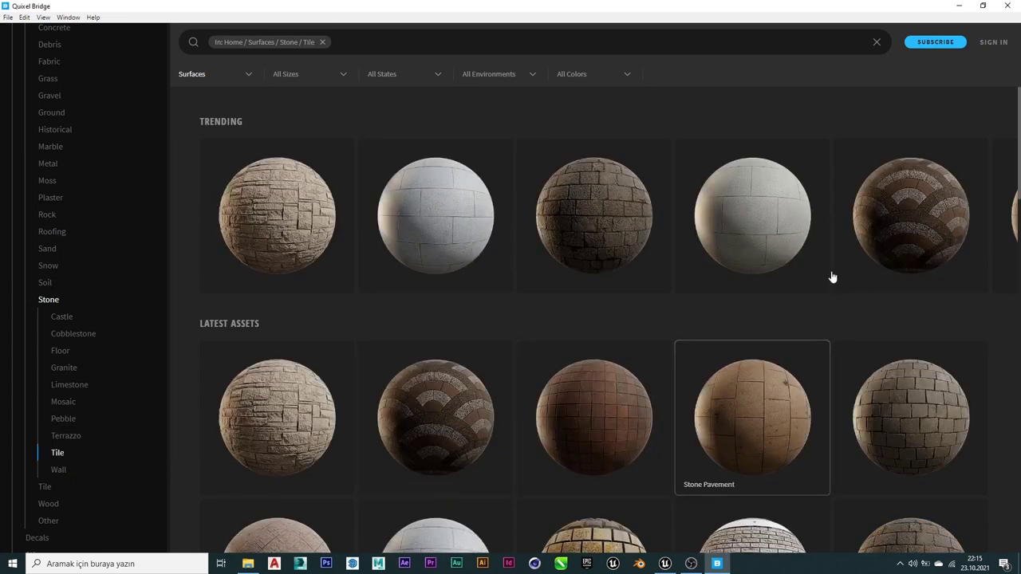
{"action": "scroll", "coordinate": [548, 243], "scroll_direction": "down", "scroll_amount": 2}
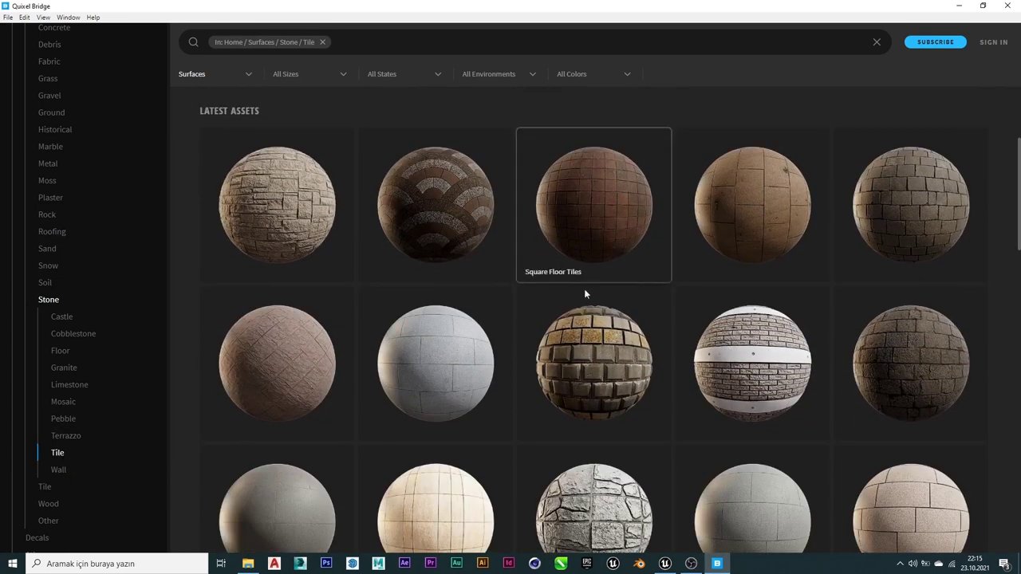
{"action": "scroll", "coordinate": [488, 290], "scroll_direction": "down", "scroll_amount": 3}
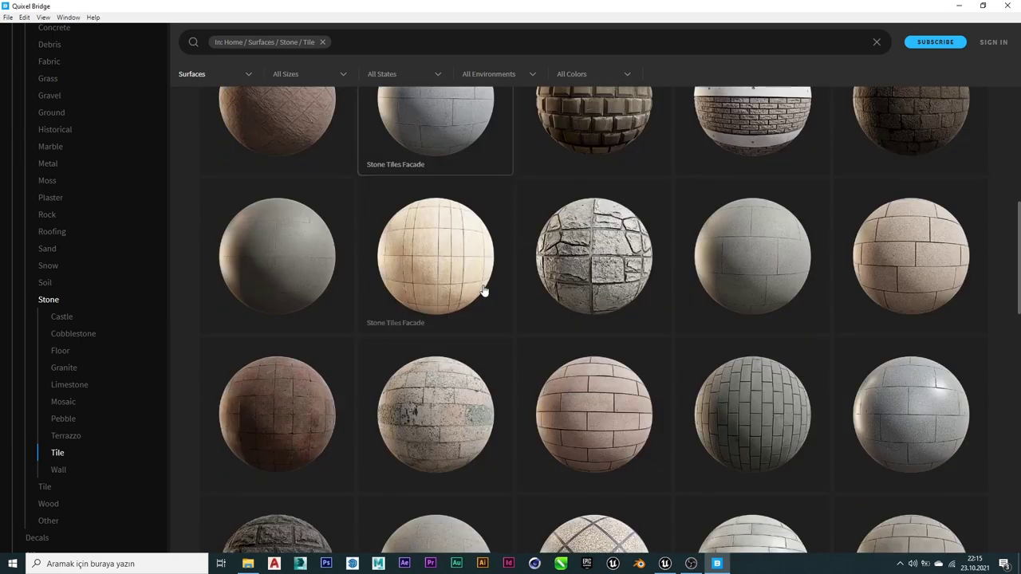
{"action": "scroll", "coordinate": [492, 294], "scroll_direction": "down", "scroll_amount": 3}
{"action": "scroll", "coordinate": [496, 295], "scroll_direction": "up", "scroll_amount": 4}
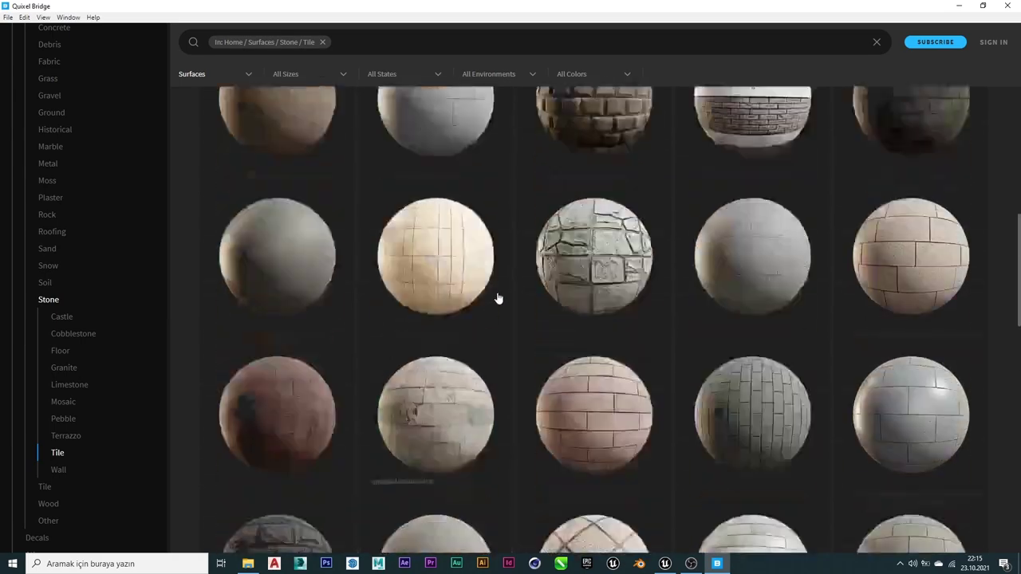
{"action": "scroll", "coordinate": [496, 296], "scroll_direction": "up", "scroll_amount": 3}
{"action": "scroll", "coordinate": [884, 296], "scroll_direction": "down", "scroll_amount": 5}
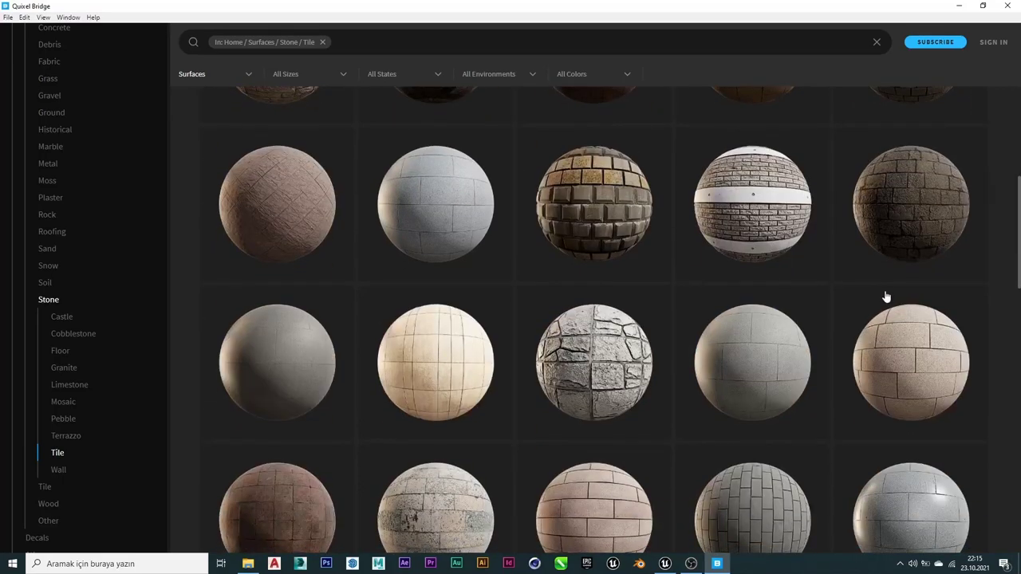
{"action": "scroll", "coordinate": [891, 338], "scroll_direction": "down", "scroll_amount": 3}
{"action": "scroll", "coordinate": [905, 337], "scroll_direction": "down", "scroll_amount": 2}
{"action": "scroll", "coordinate": [923, 368], "scroll_direction": "down", "scroll_amount": 1}
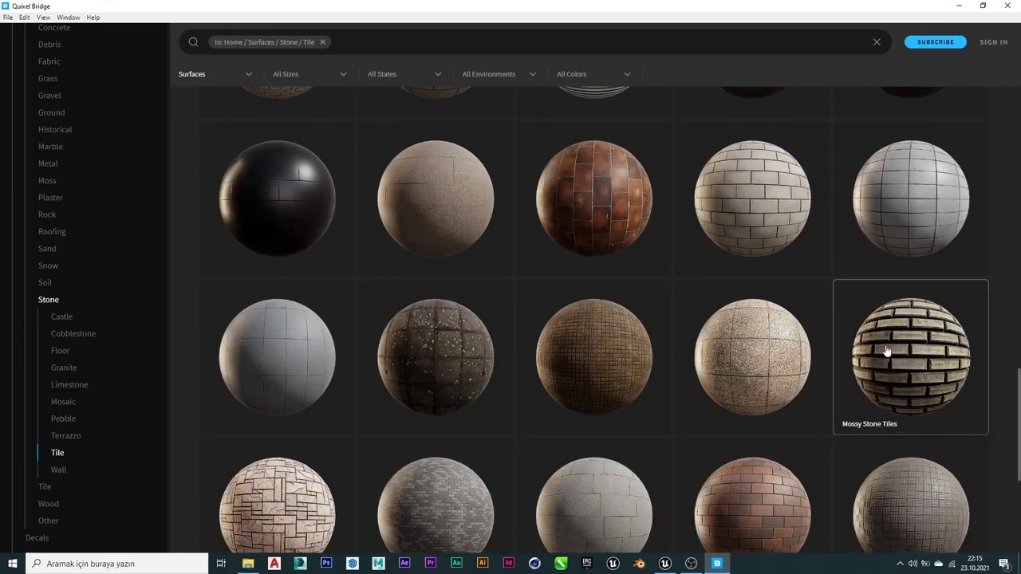
{"action": "scroll", "coordinate": [886, 351], "scroll_direction": "down", "scroll_amount": 2}
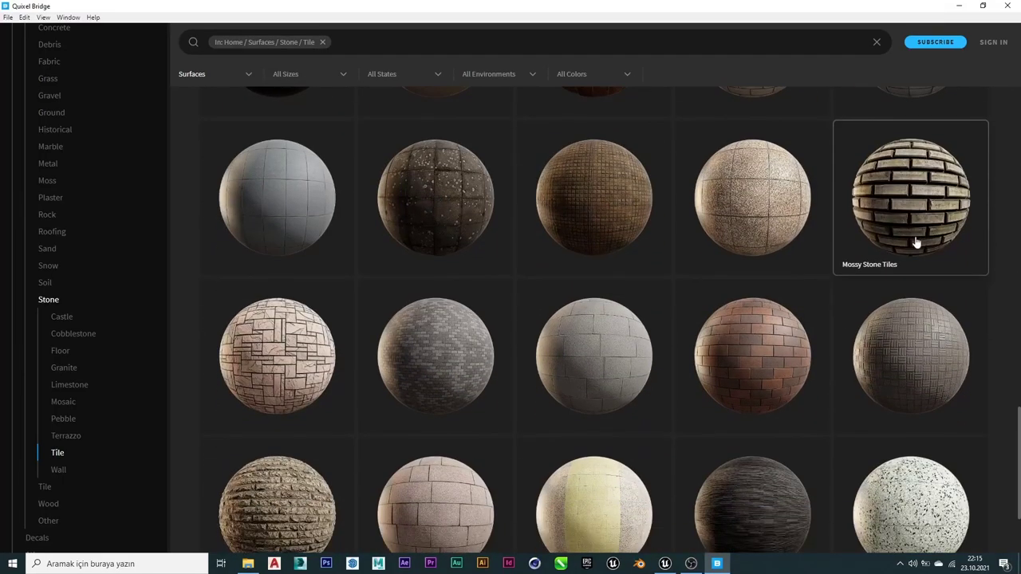
{"action": "left_click", "coordinate": [914, 194]}
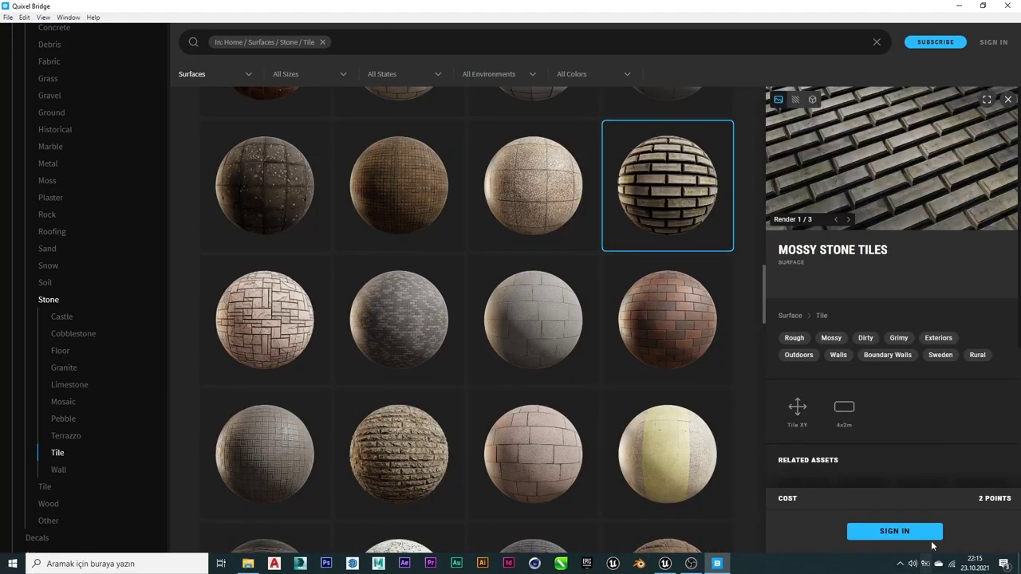
Sign in with an Epic Games account and choose 2K resolution for Mossy Stone Tiles.
{"action": "left_click", "coordinate": [996, 48]}
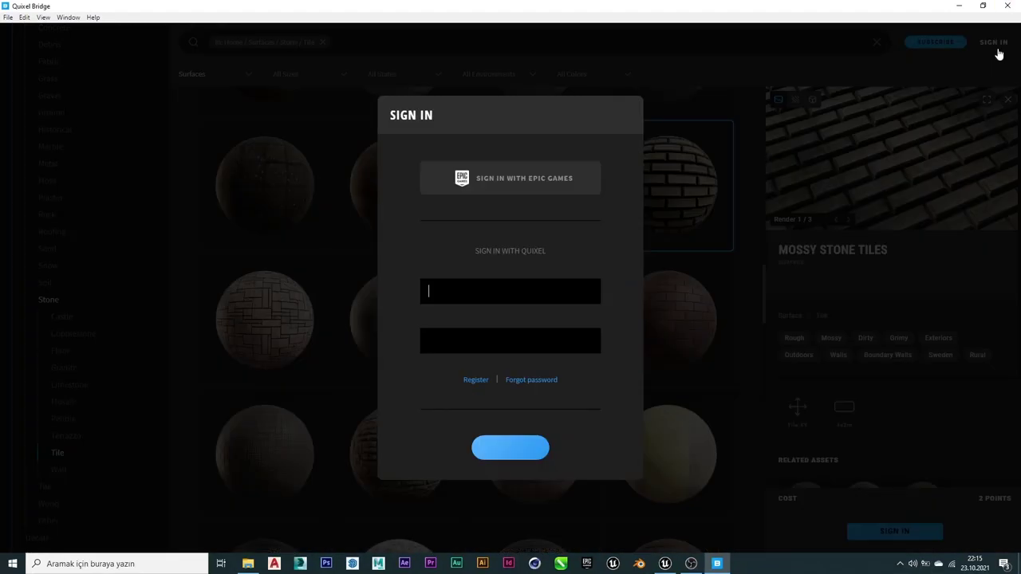
{"action": "left_click", "coordinate": [544, 178]}
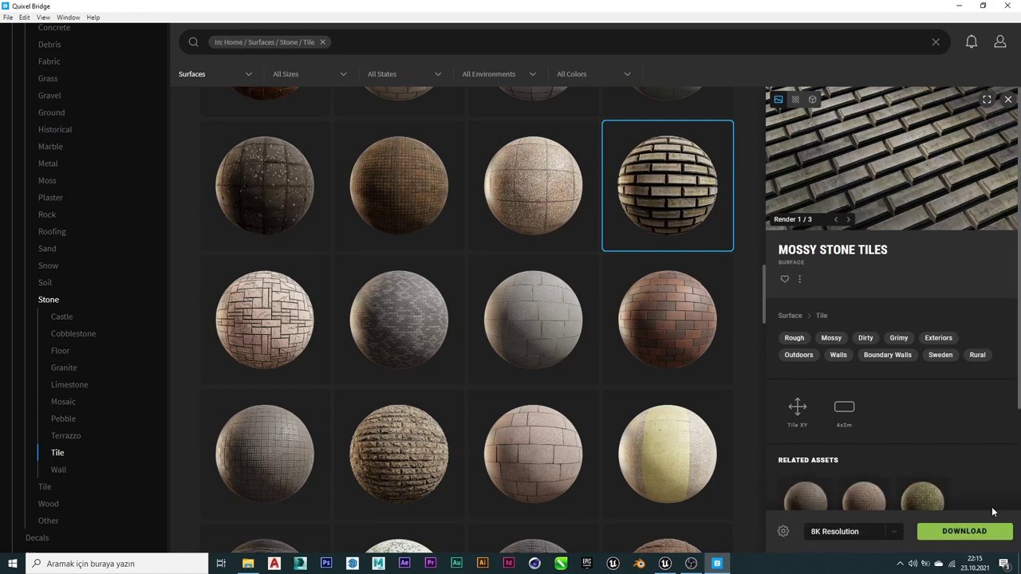
{"action": "left_click", "coordinate": [823, 538]}
{"action": "left_click", "coordinate": [839, 475]}
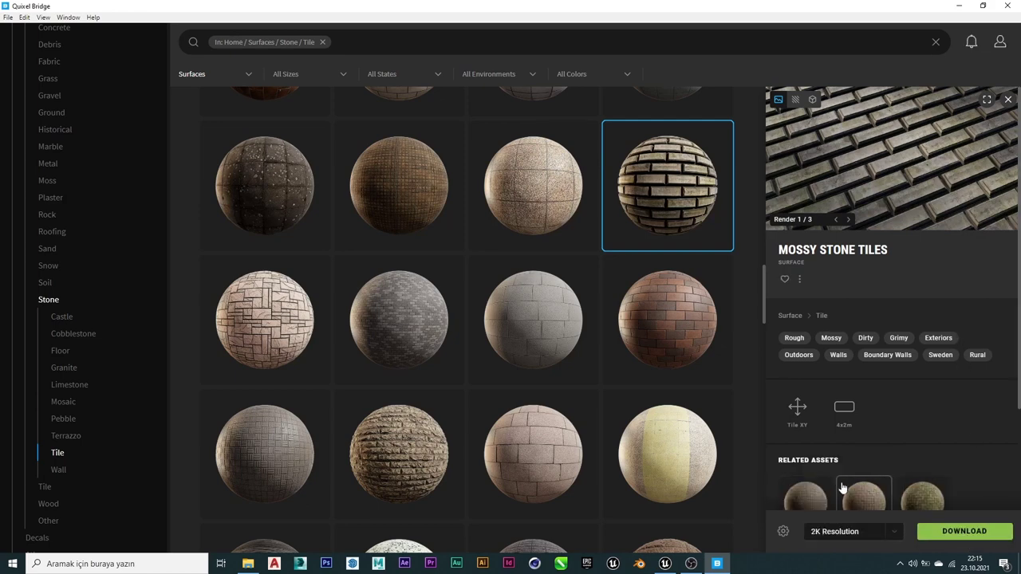
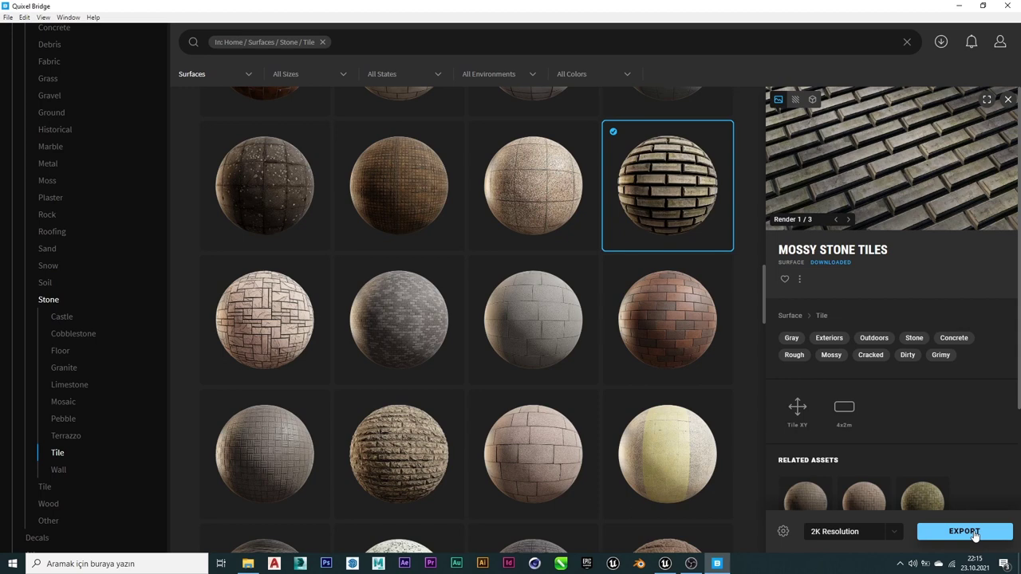
Export the Mossy Stone Tiles surface from Quixel Bridge to Unreal.
{"action": "left_click", "coordinate": [972, 535]}
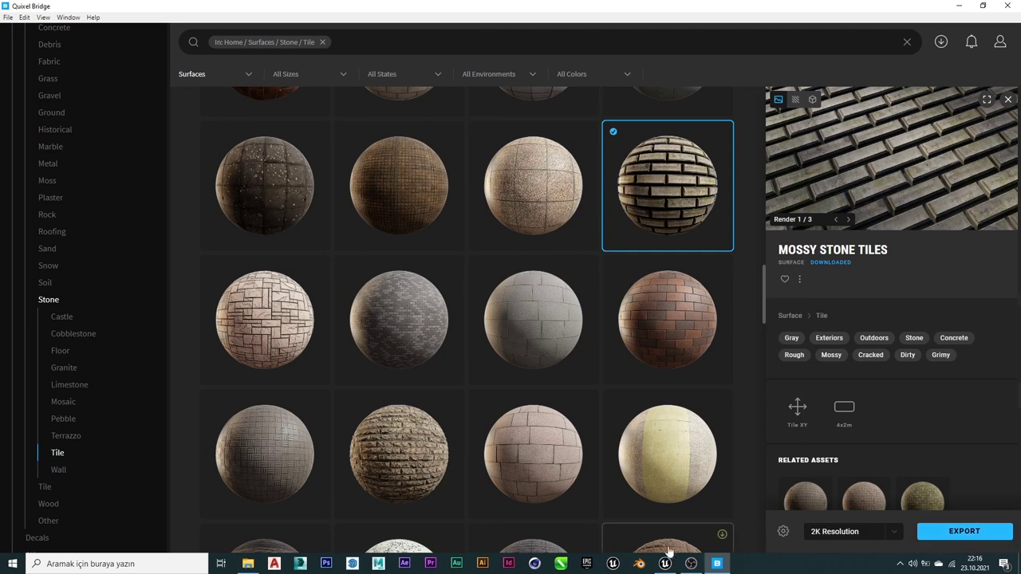
{"action": "mouse_move", "coordinate": [666, 563]}
{"action": "mouse_move", "coordinate": [677, 541]}
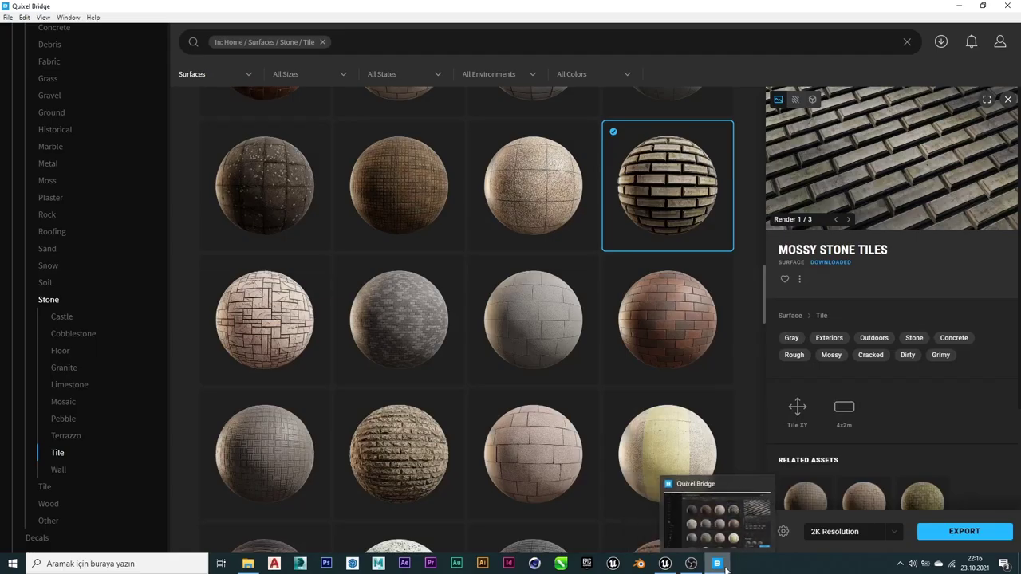
{"action": "left_click", "coordinate": [718, 510]}
{"action": "left_click", "coordinate": [716, 564]}
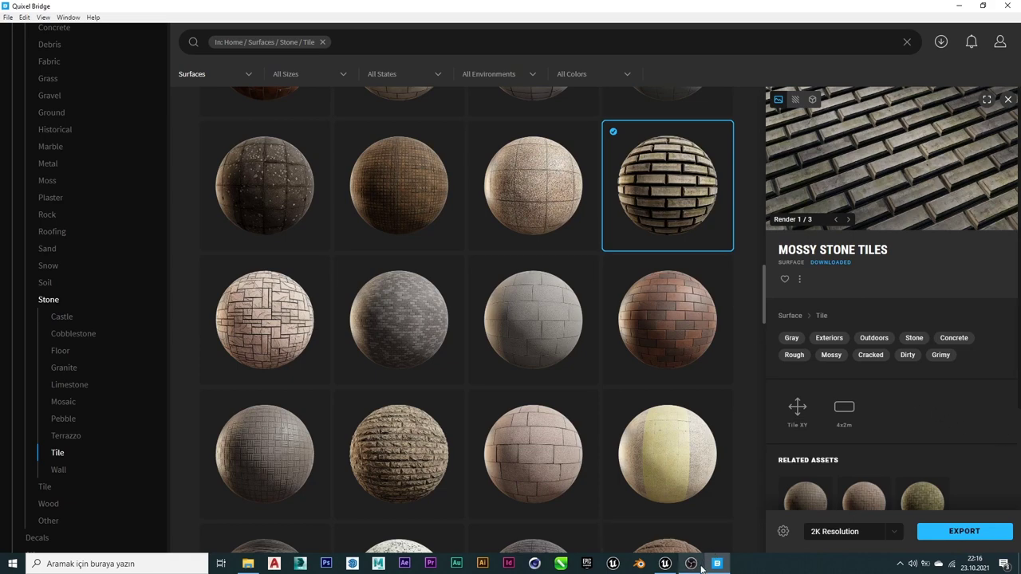
Browse the Unreal project's Blueprints, StarterContent and Harita folders from the content root.
{"action": "left_click", "coordinate": [665, 563]}
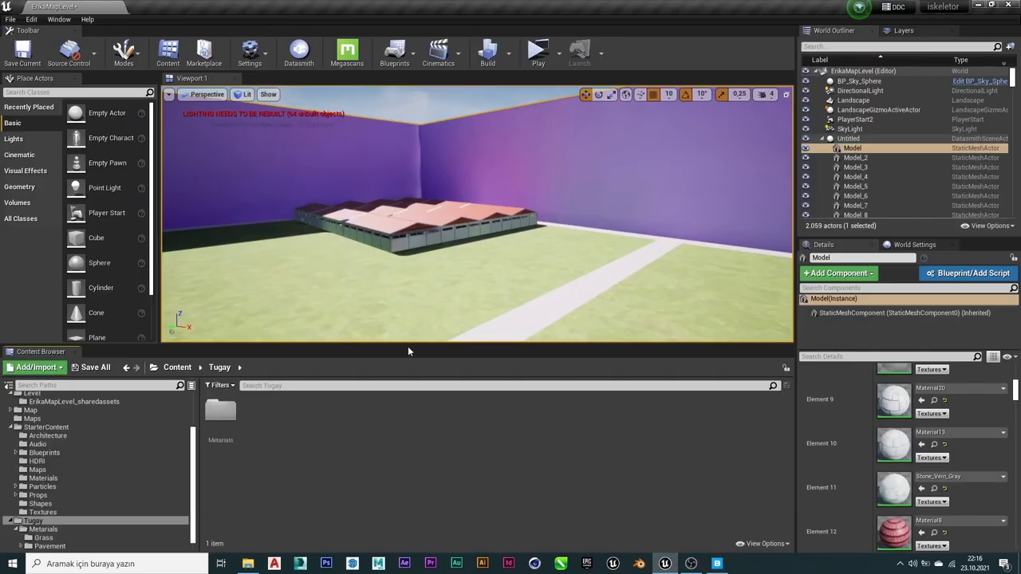
{"action": "right_click", "coordinate": [310, 428]}
{"action": "left_click", "coordinate": [66, 454]}
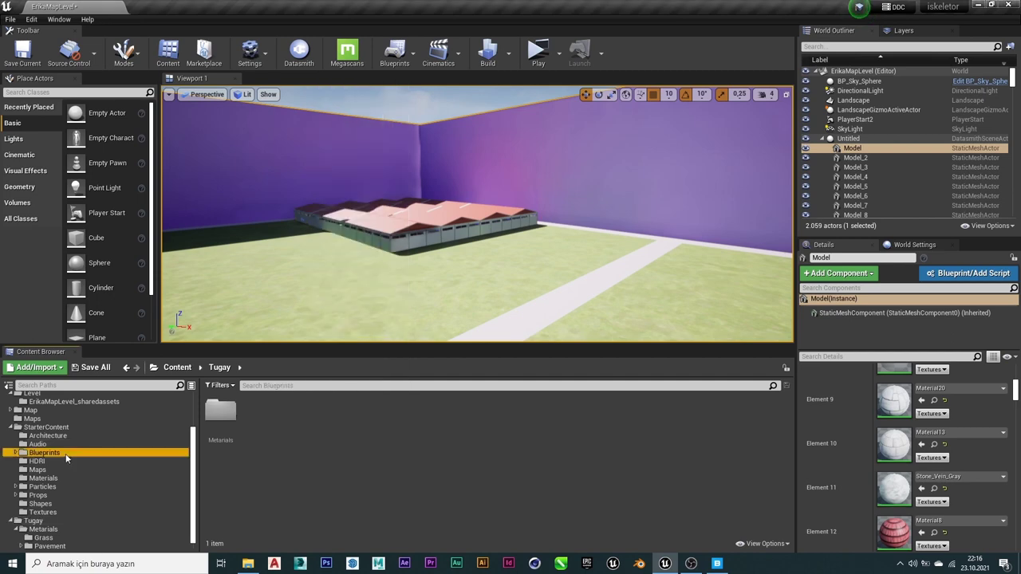
{"action": "left_click", "coordinate": [66, 496]}
{"action": "left_click", "coordinate": [62, 429]}
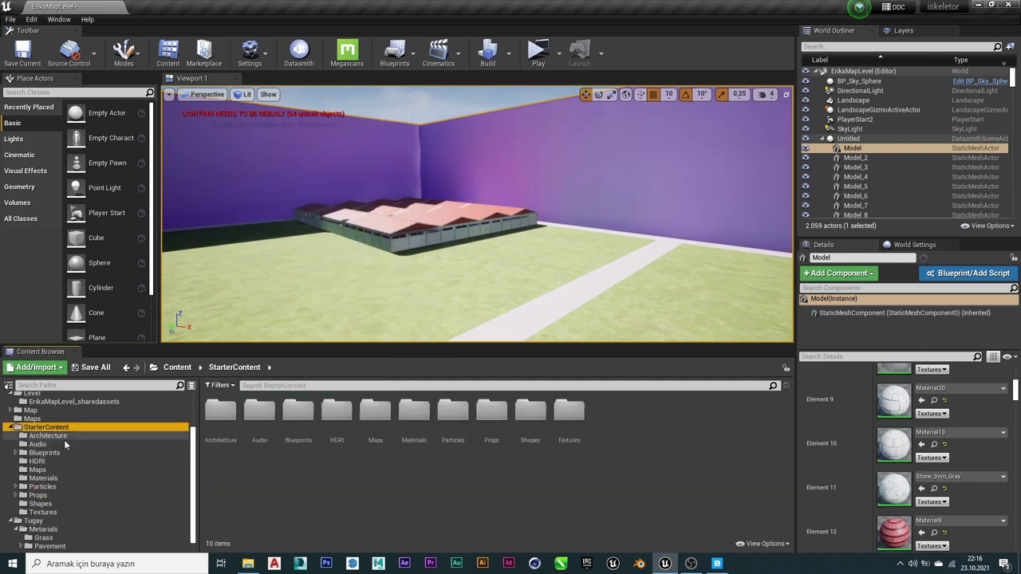
{"action": "scroll", "coordinate": [65, 443], "scroll_direction": "up", "scroll_amount": 3}
{"action": "left_click", "coordinate": [40, 398]}
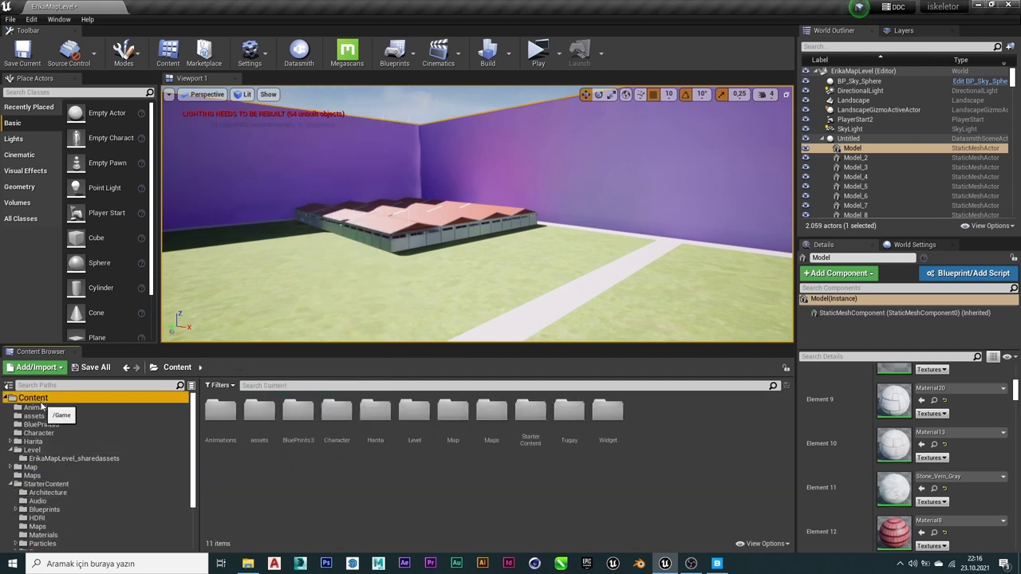
{"action": "left_click", "coordinate": [34, 441]}
{"action": "scroll", "coordinate": [55, 470], "scroll_direction": "down", "scroll_amount": 2}
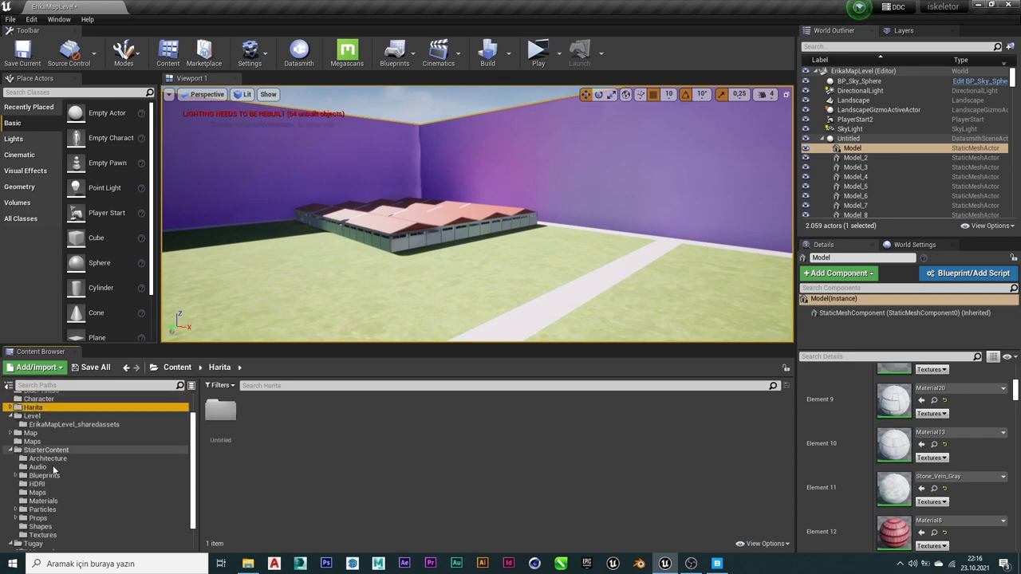
{"action": "scroll", "coordinate": [57, 462], "scroll_direction": "down", "scroll_amount": 1}
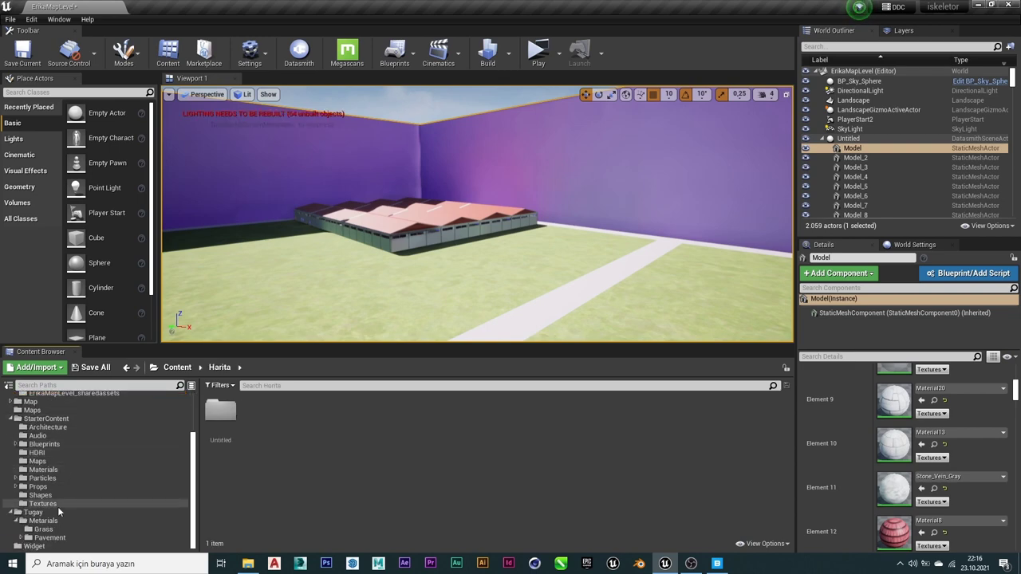
Open Tugay's Metarials > Pavement > Texture folder and find it empty.
{"action": "left_click", "coordinate": [43, 528]}
{"action": "left_click", "coordinate": [50, 537]}
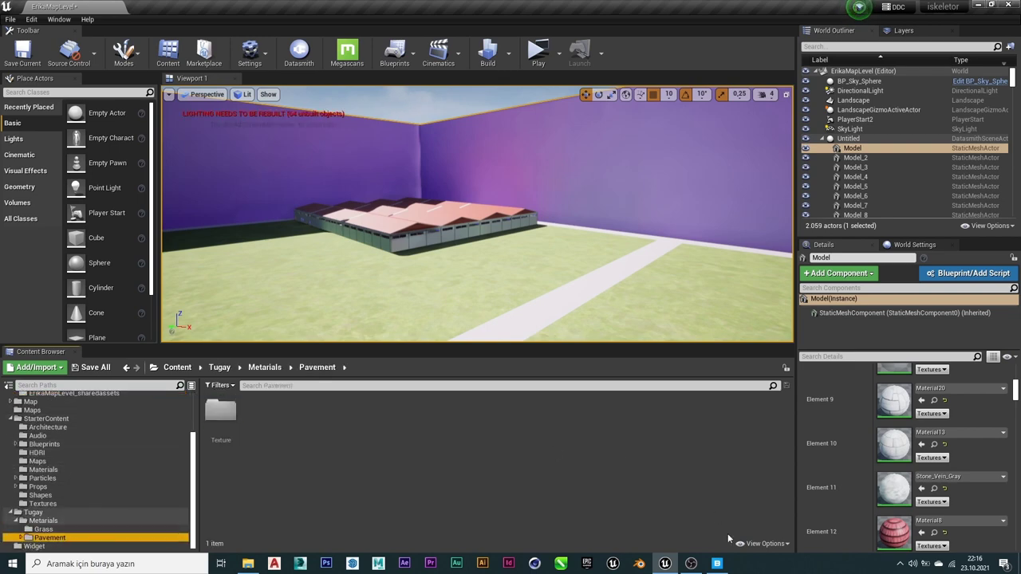
{"action": "double_click", "coordinate": [242, 416]}
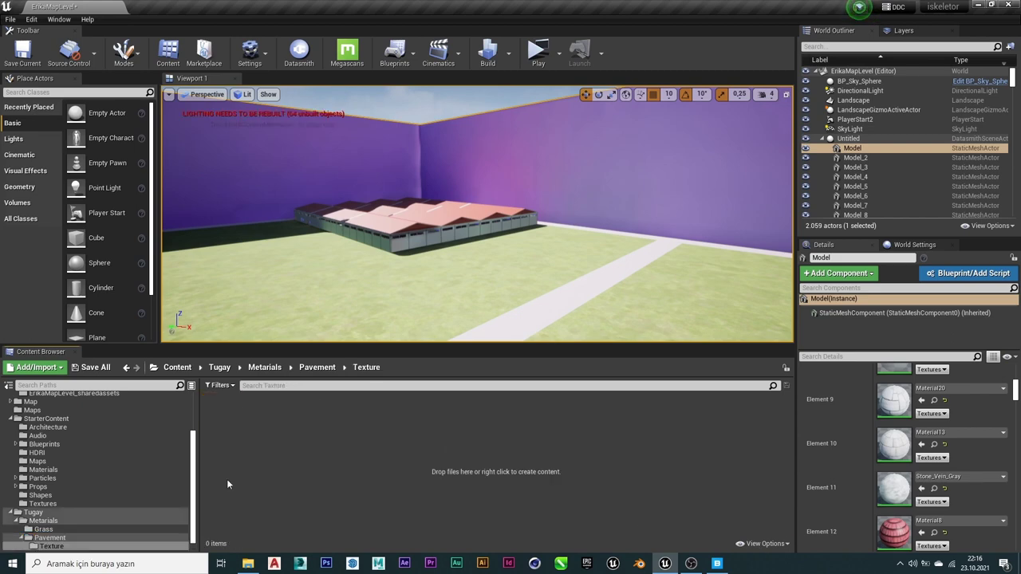
{"action": "scroll", "coordinate": [63, 454], "scroll_direction": "up", "scroll_amount": 3}
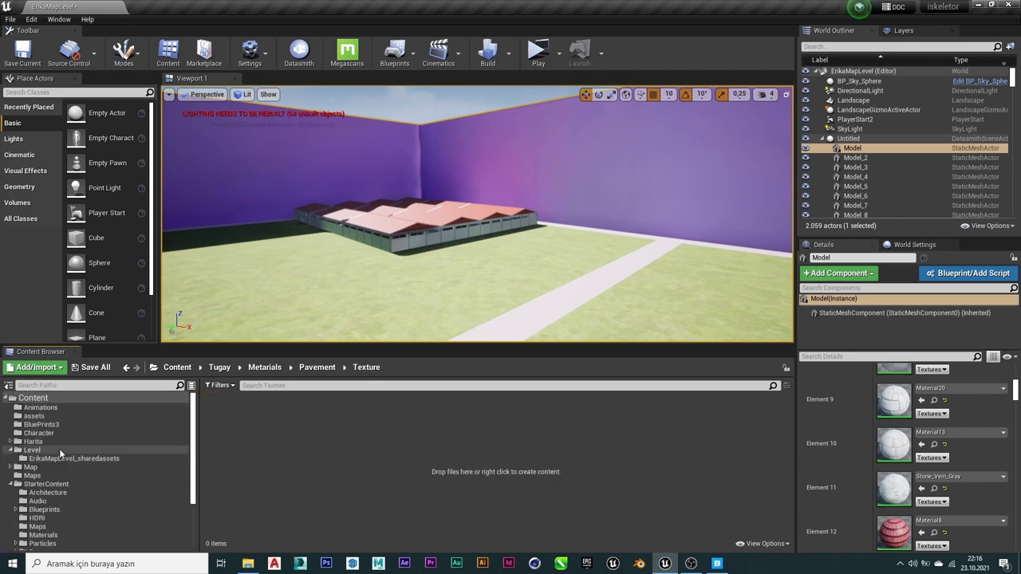
Check the assets, BluePrints3, Character, Harita and Level folders, then go back to Quixel Bridge.
{"action": "left_click", "coordinate": [46, 484]}
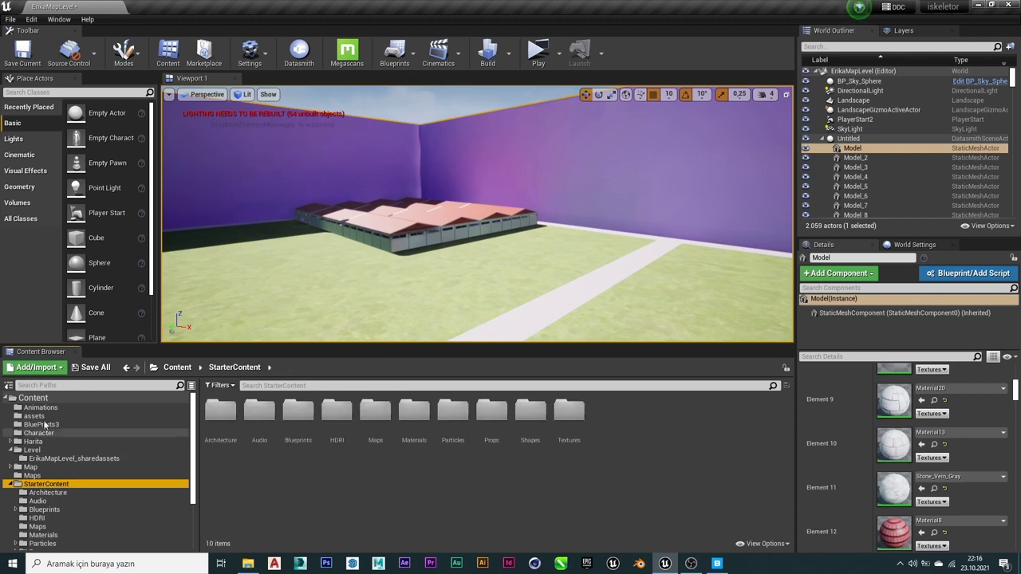
{"action": "left_click", "coordinate": [35, 416]}
{"action": "left_click", "coordinate": [41, 425]}
{"action": "left_click", "coordinate": [40, 433]}
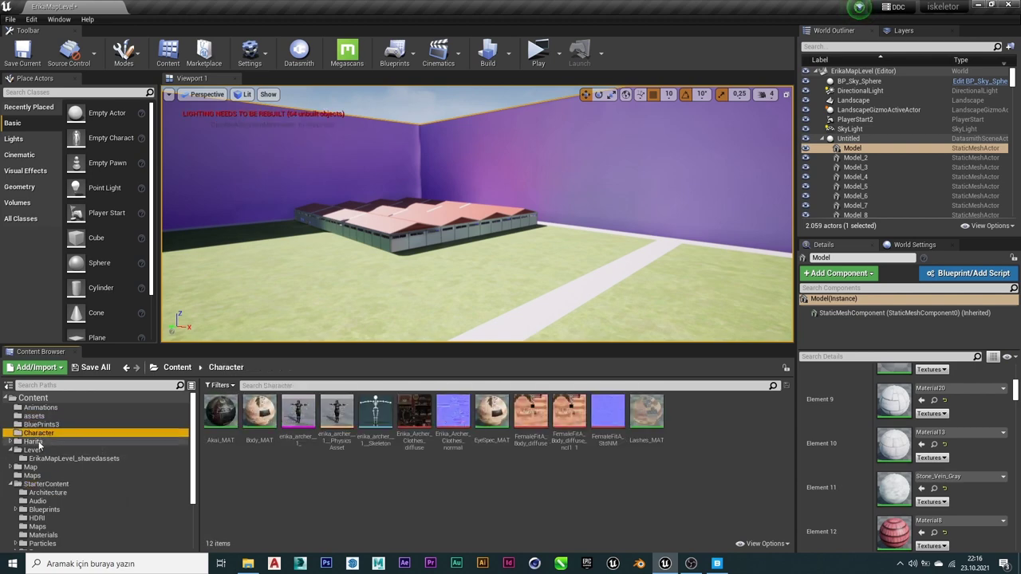
{"action": "left_click", "coordinate": [36, 441]}
{"action": "left_click", "coordinate": [39, 451]}
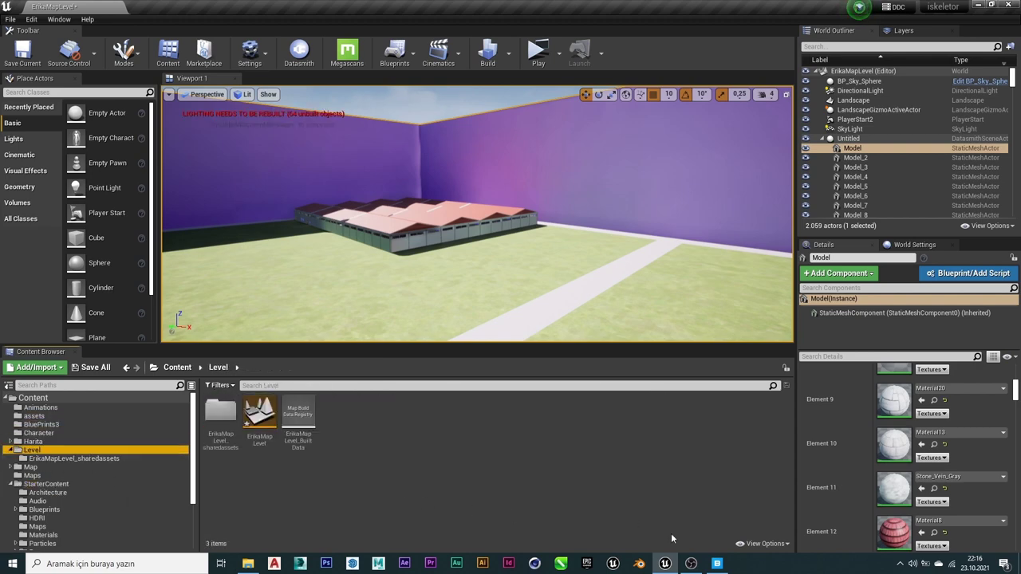
{"action": "left_click", "coordinate": [717, 563]}
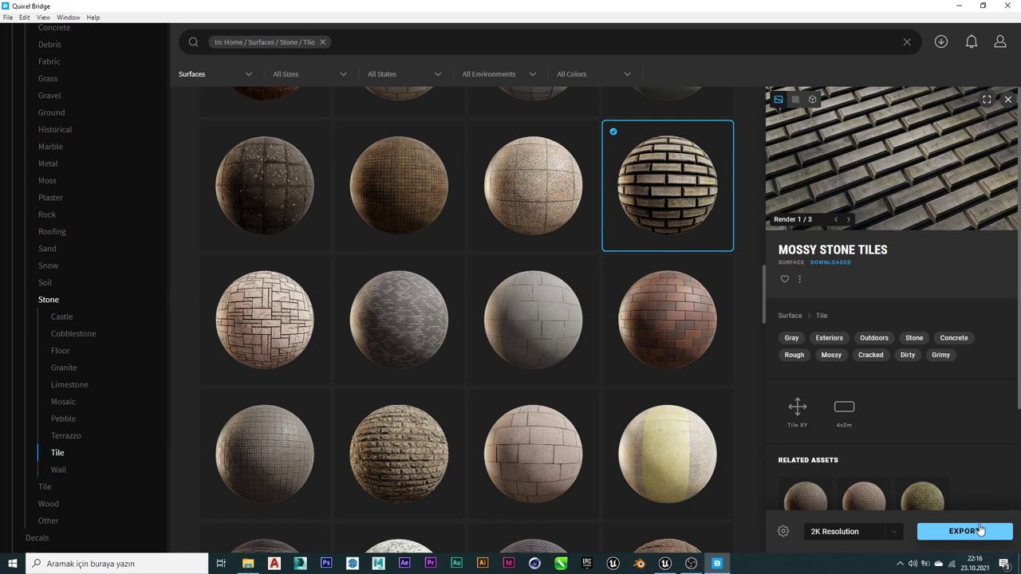
Re-export Mossy Stone Tiles to Unreal, glance at Stone Pavement, then reopen Mossy Stone Tiles.
{"action": "left_click", "coordinate": [978, 534]}
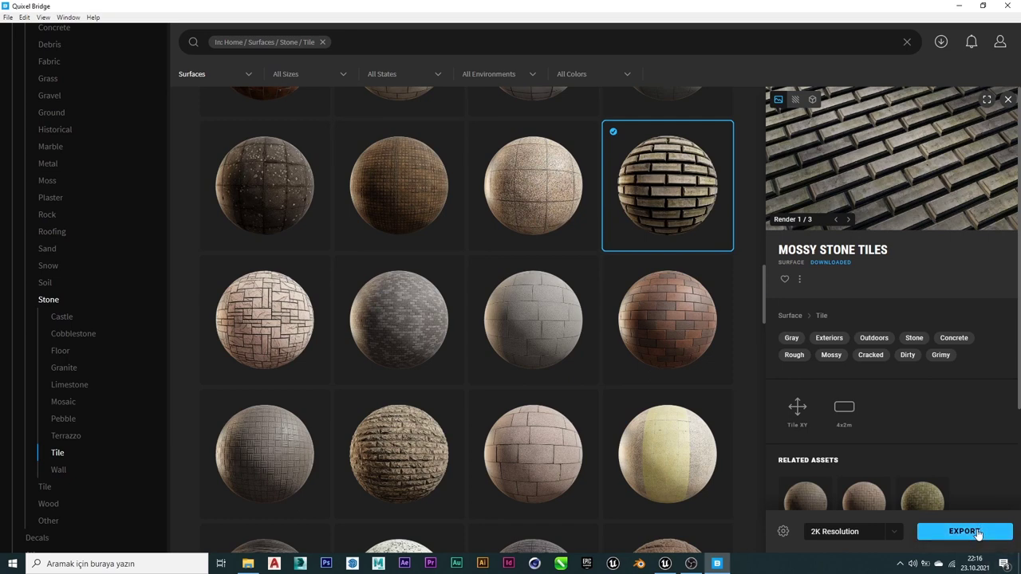
{"action": "scroll", "coordinate": [978, 534], "scroll_direction": "down", "scroll_amount": 2}
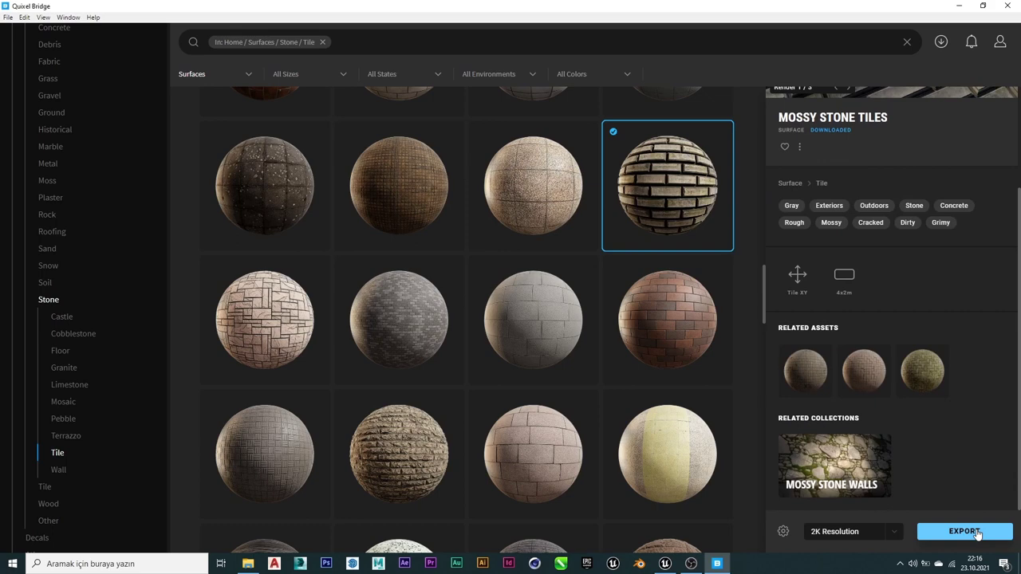
{"action": "left_click", "coordinate": [683, 351]}
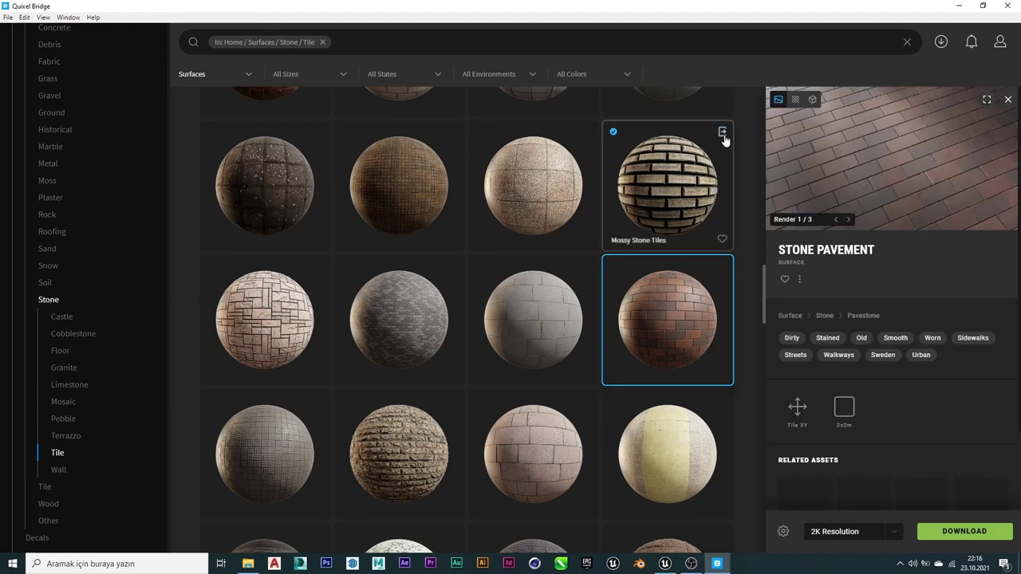
{"action": "left_click", "coordinate": [663, 195]}
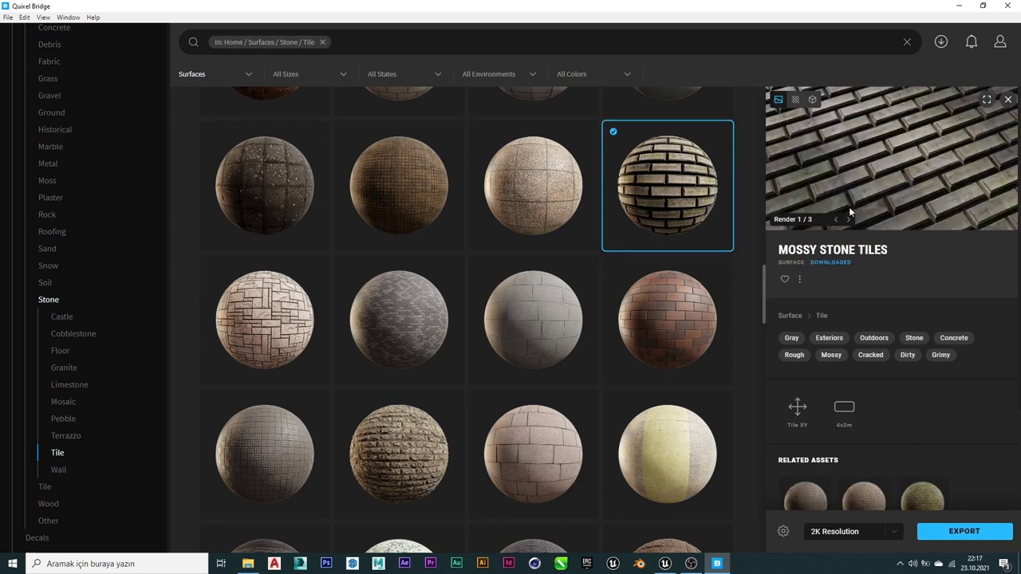
In Unreal, go up to the content root and scroll through its folders.
{"action": "left_click", "coordinate": [664, 563]}
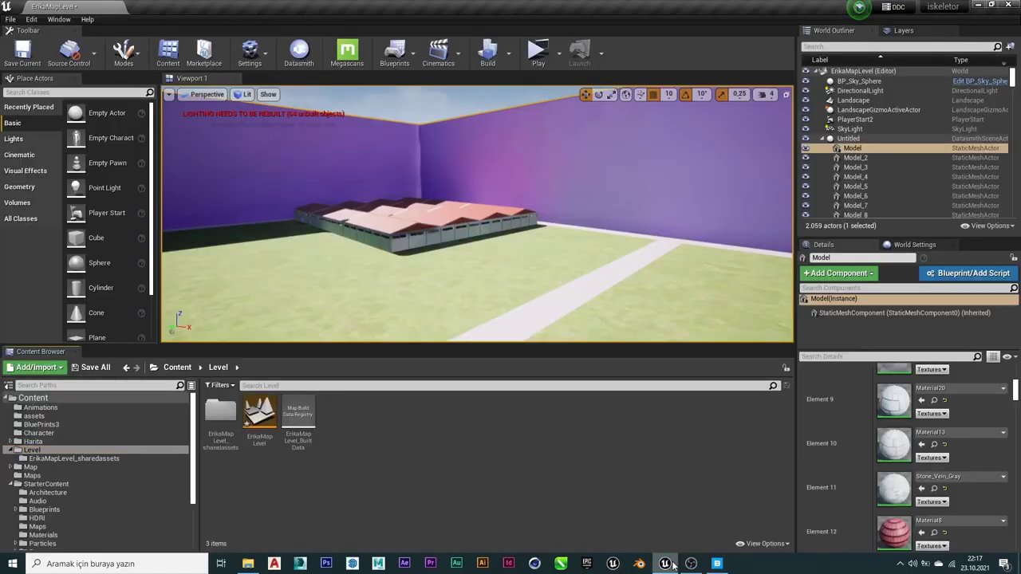
{"action": "left_click", "coordinate": [177, 367]}
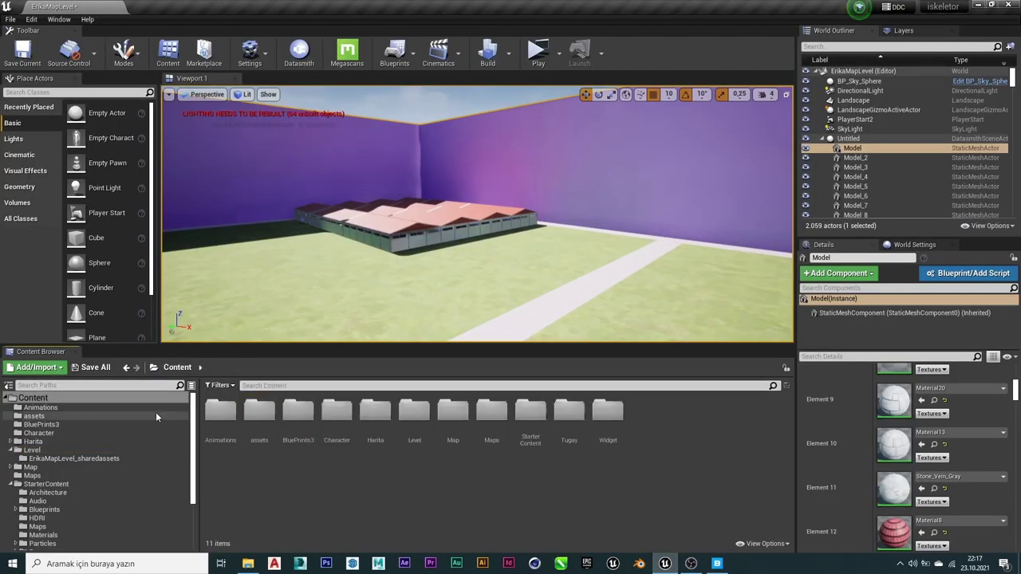
{"action": "scroll", "coordinate": [70, 471], "scroll_direction": "down", "scroll_amount": 2}
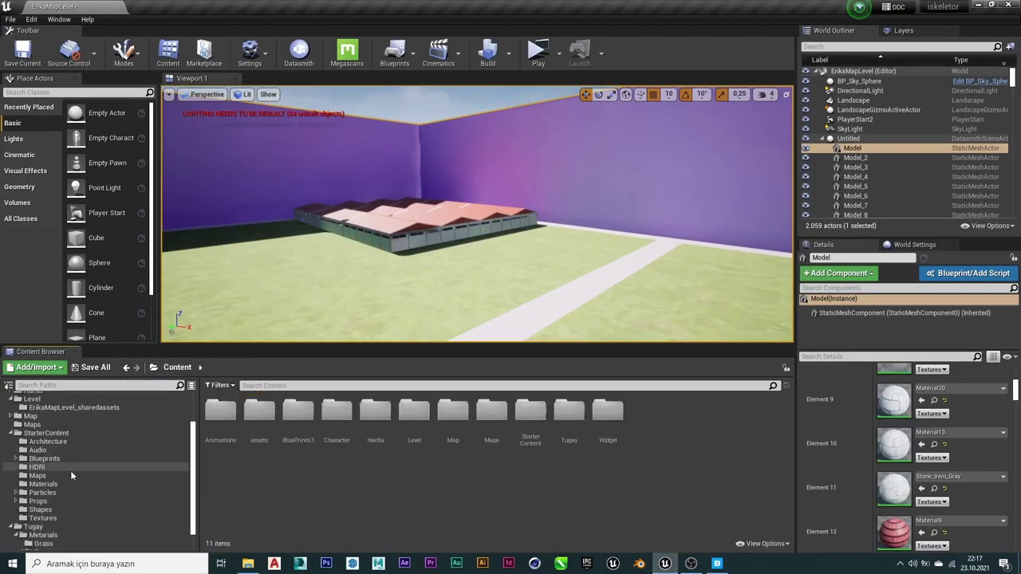
{"action": "scroll", "coordinate": [70, 470], "scroll_direction": "down", "scroll_amount": 3}
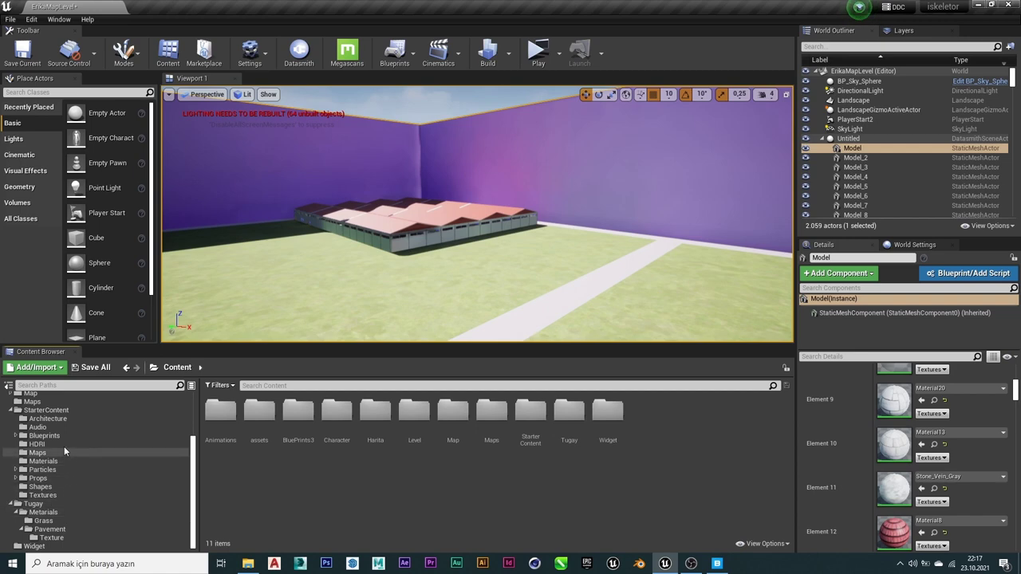
{"action": "scroll", "coordinate": [64, 438], "scroll_direction": "up", "scroll_amount": 2}
{"action": "scroll", "coordinate": [64, 431], "scroll_direction": "up", "scroll_amount": 1}
{"action": "scroll", "coordinate": [63, 429], "scroll_direction": "up", "scroll_amount": 1}
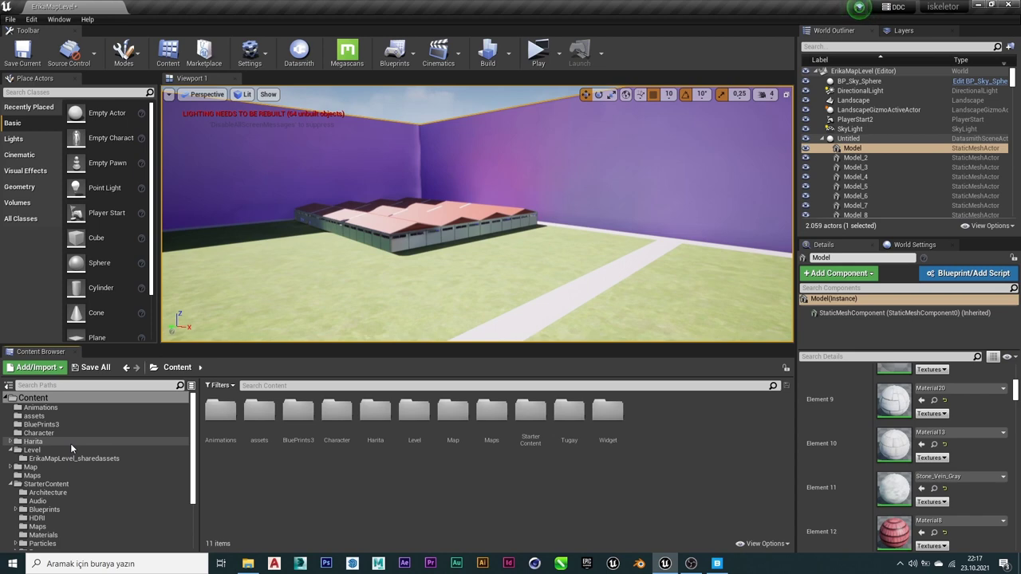
{"action": "scroll", "coordinate": [145, 495], "scroll_direction": "down", "scroll_amount": 2}
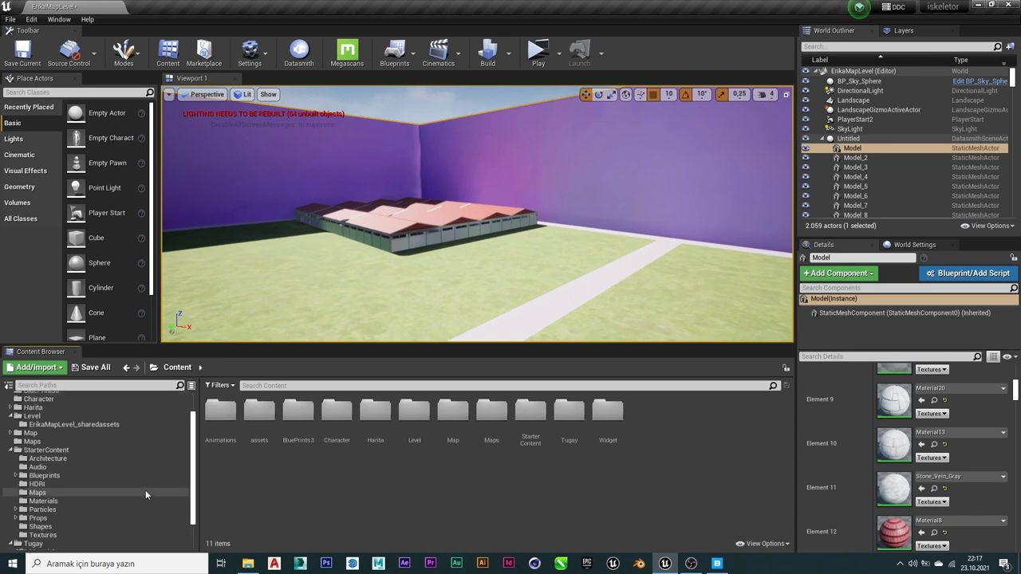
{"action": "scroll", "coordinate": [145, 488], "scroll_direction": "down", "scroll_amount": 2}
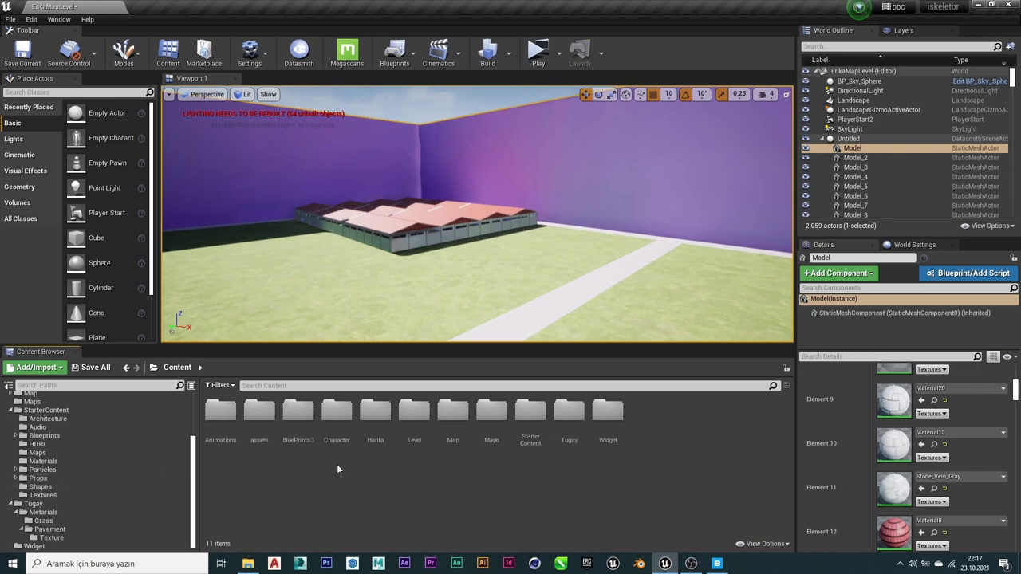
{"action": "left_click", "coordinate": [182, 369]}
Peek into StarterContent, then open Tugay > Metarials before returning to Quixel Bridge.
{"action": "double_click", "coordinate": [530, 411]}
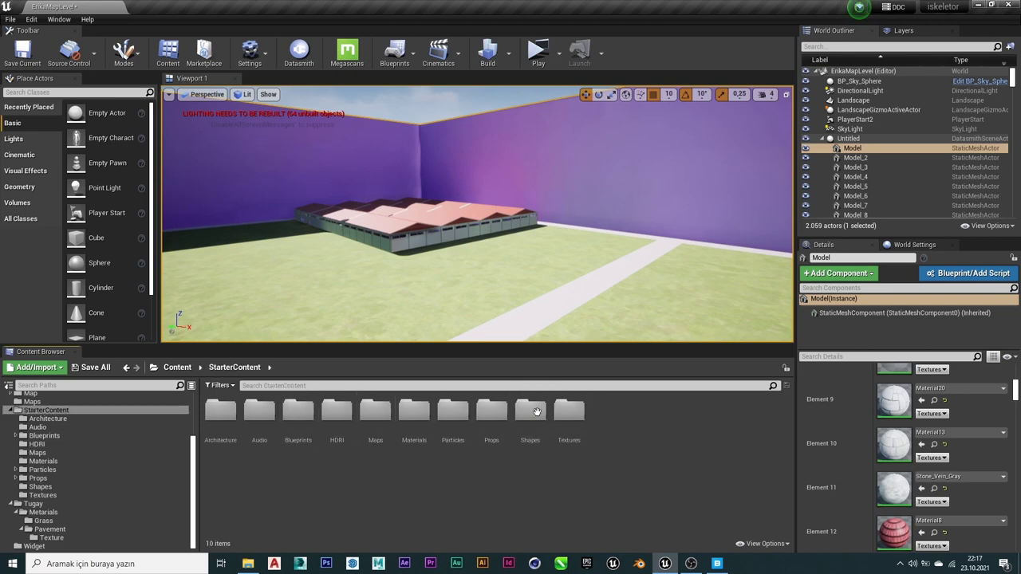
{"action": "left_click", "coordinate": [174, 367]}
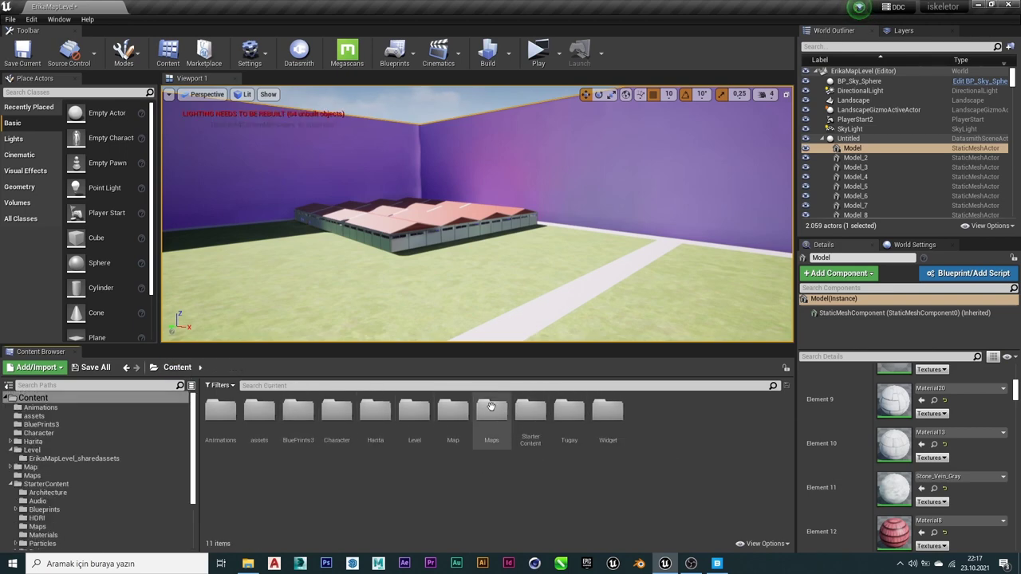
{"action": "left_click", "coordinate": [578, 404]}
{"action": "double_click", "coordinate": [579, 405]}
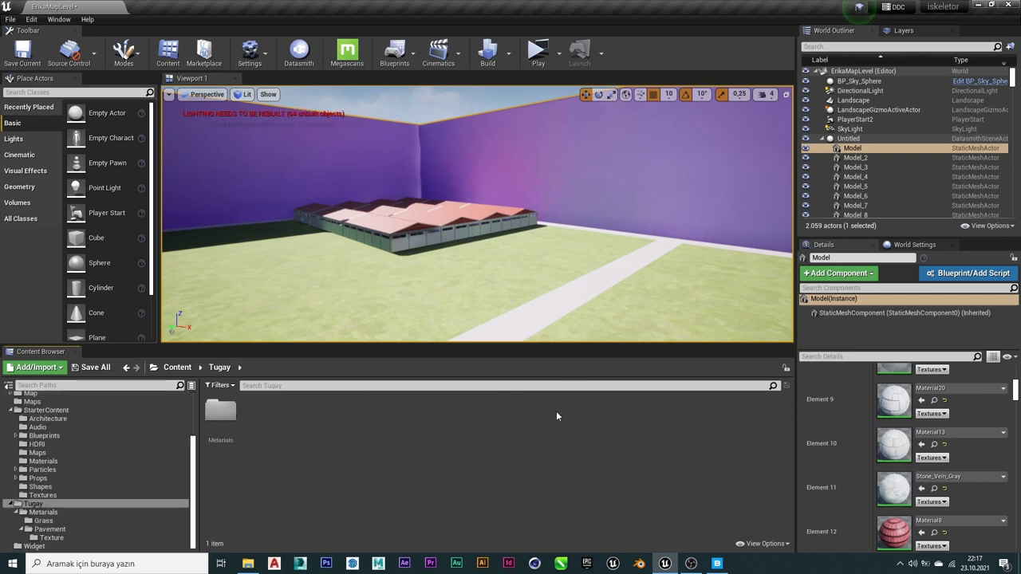
{"action": "double_click", "coordinate": [220, 411]}
{"action": "left_click", "coordinate": [716, 557]}
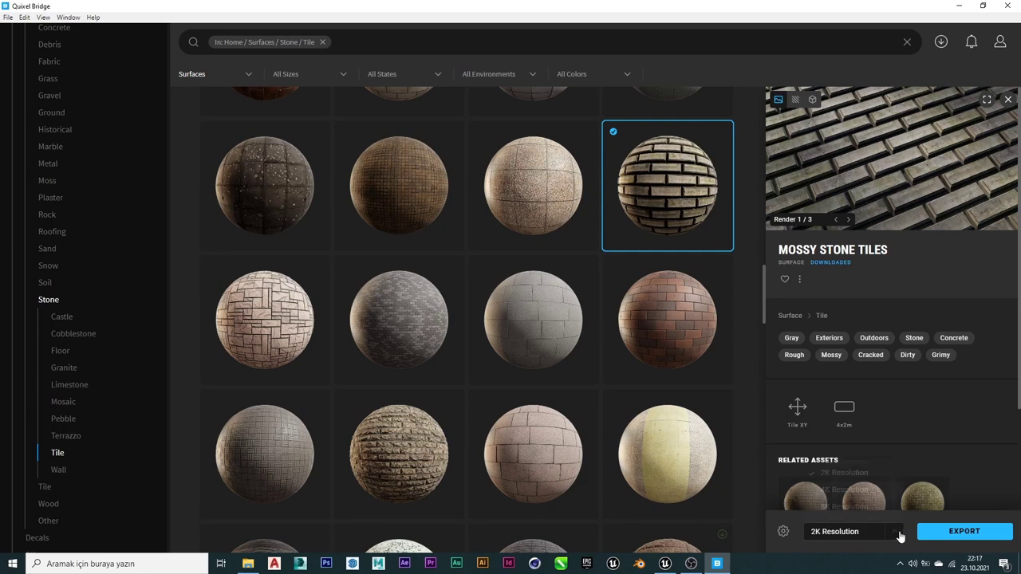
Keep 2K export resolution and set Bridge's export target engine version to 4.27.
{"action": "left_click", "coordinate": [900, 532]}
{"action": "left_click", "coordinate": [900, 533]}
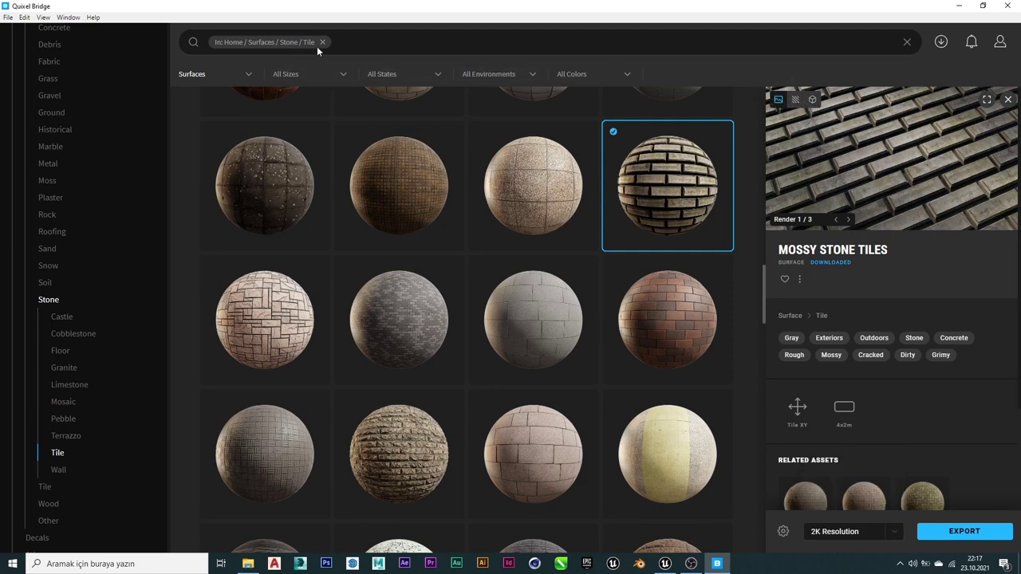
{"action": "left_click", "coordinate": [43, 17]}
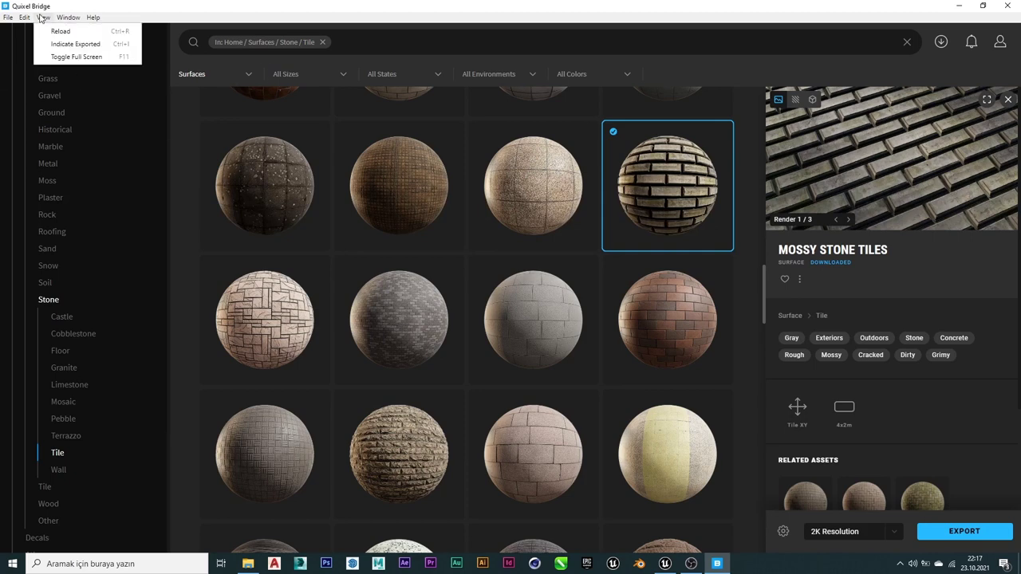
{"action": "mouse_move", "coordinate": [25, 17]}
{"action": "left_click", "coordinate": [64, 152]}
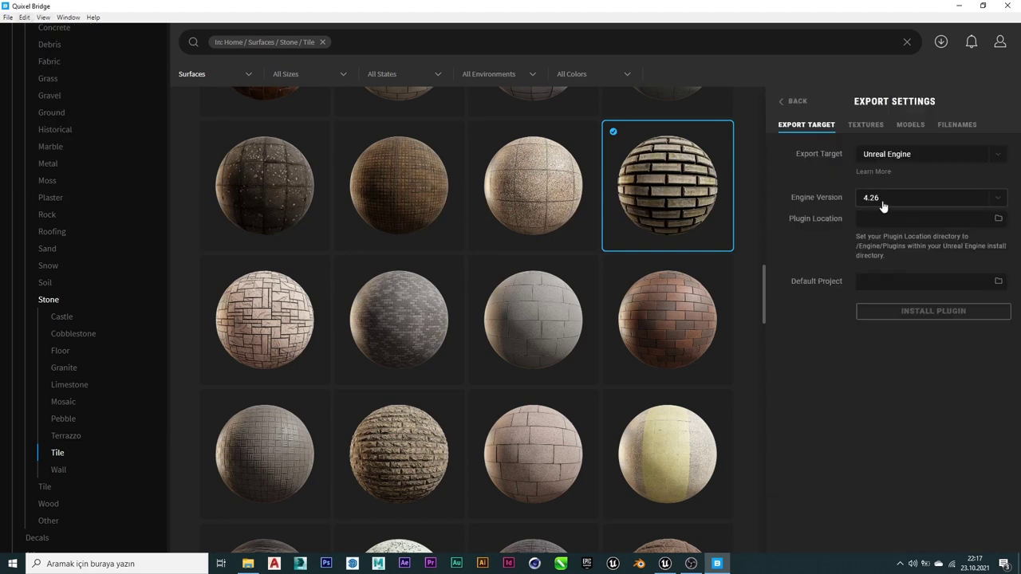
{"action": "left_click", "coordinate": [883, 206]}
{"action": "left_click", "coordinate": [891, 218]}
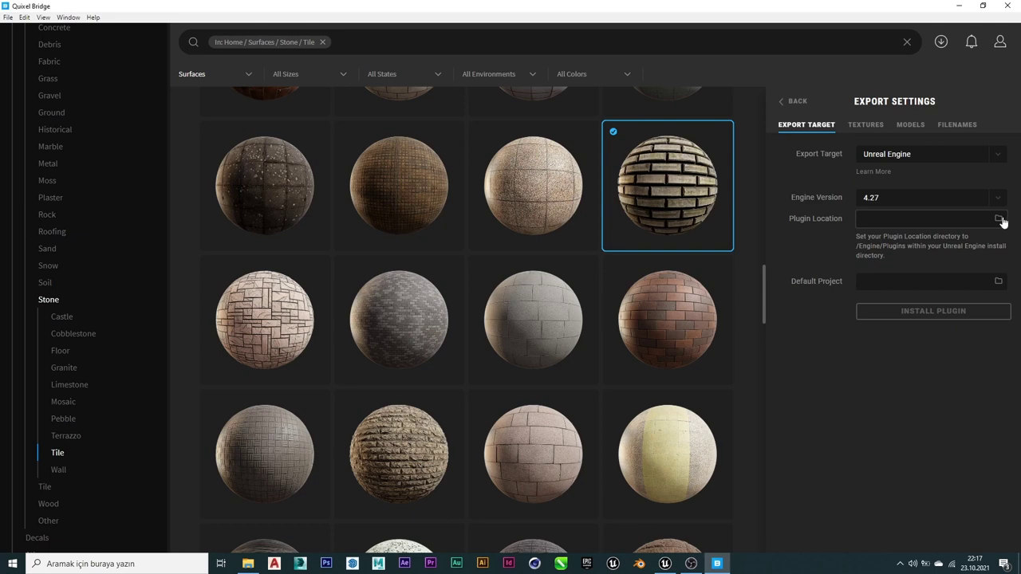
{"action": "left_click", "coordinate": [996, 200]}
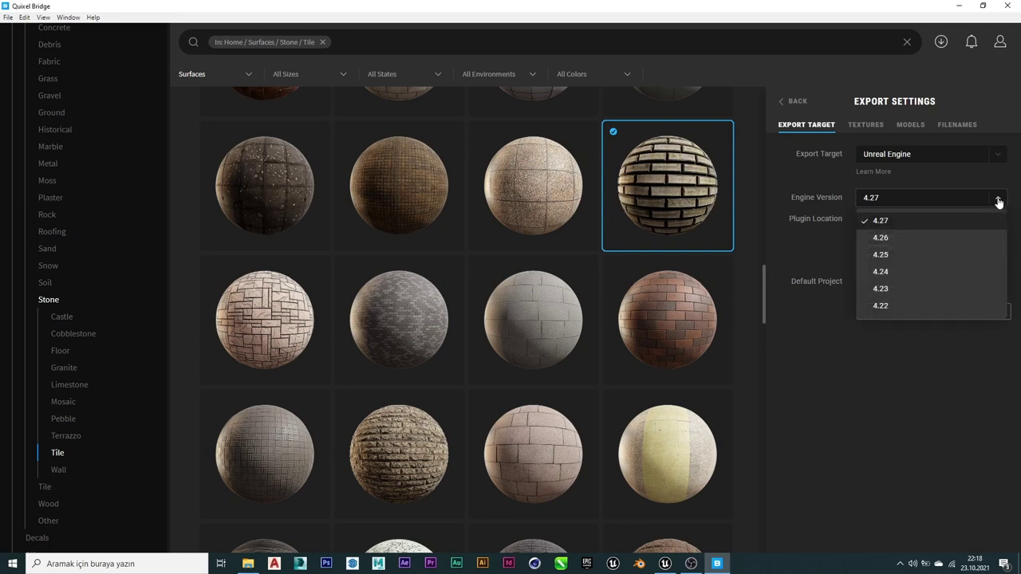
{"action": "left_click", "coordinate": [996, 200]}
{"action": "left_click", "coordinate": [998, 282]}
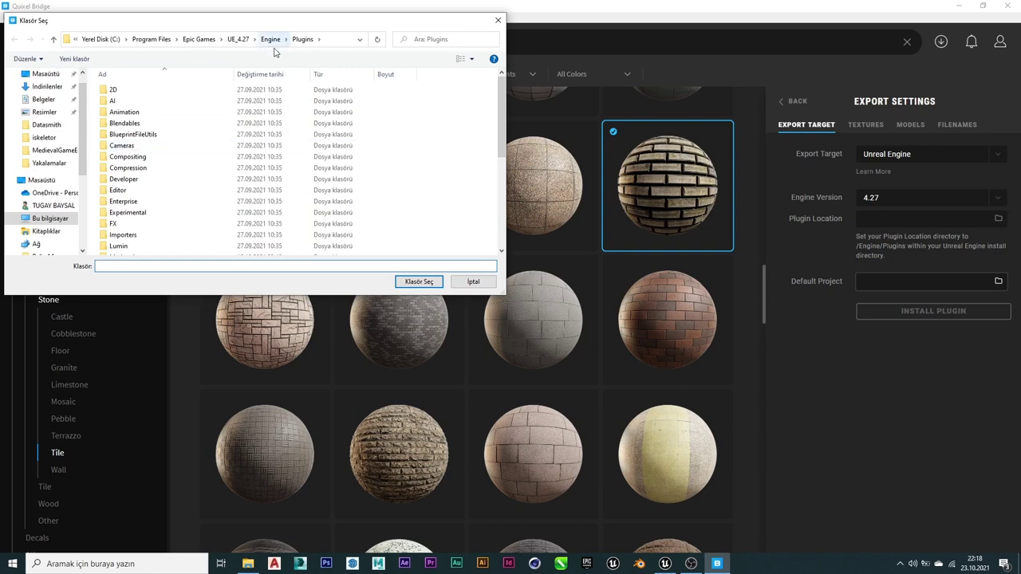
Choose the UE_4.27 Engine\Plugins folder as Bridge's Default Project.
{"action": "scroll", "coordinate": [154, 169], "scroll_direction": "down", "scroll_amount": 5}
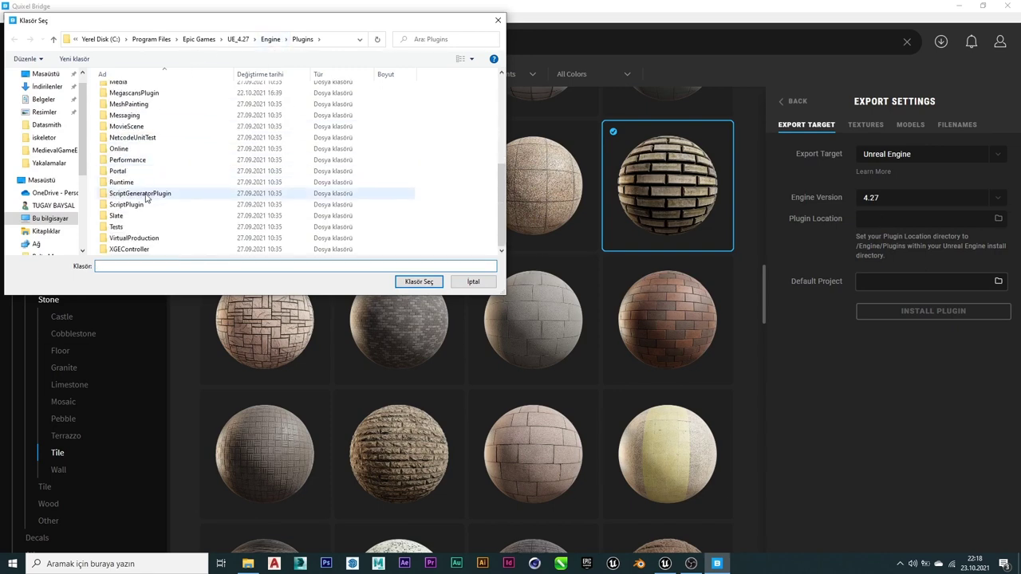
{"action": "scroll", "coordinate": [142, 200], "scroll_direction": "up", "scroll_amount": 3}
{"action": "scroll", "coordinate": [146, 202], "scroll_direction": "up", "scroll_amount": 3}
{"action": "scroll", "coordinate": [146, 202], "scroll_direction": "down", "scroll_amount": 4}
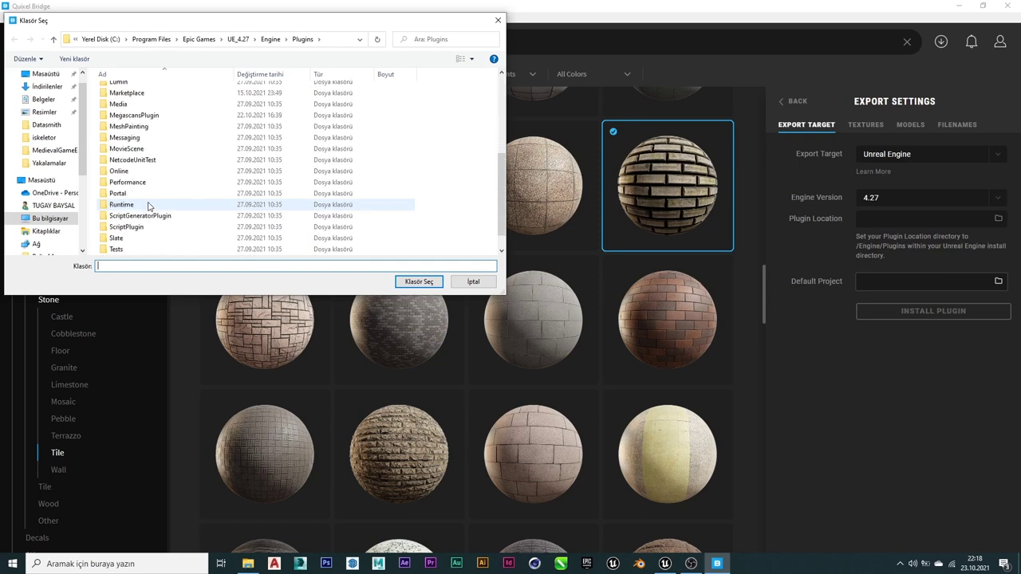
{"action": "scroll", "coordinate": [148, 207], "scroll_direction": "down", "scroll_amount": 1}
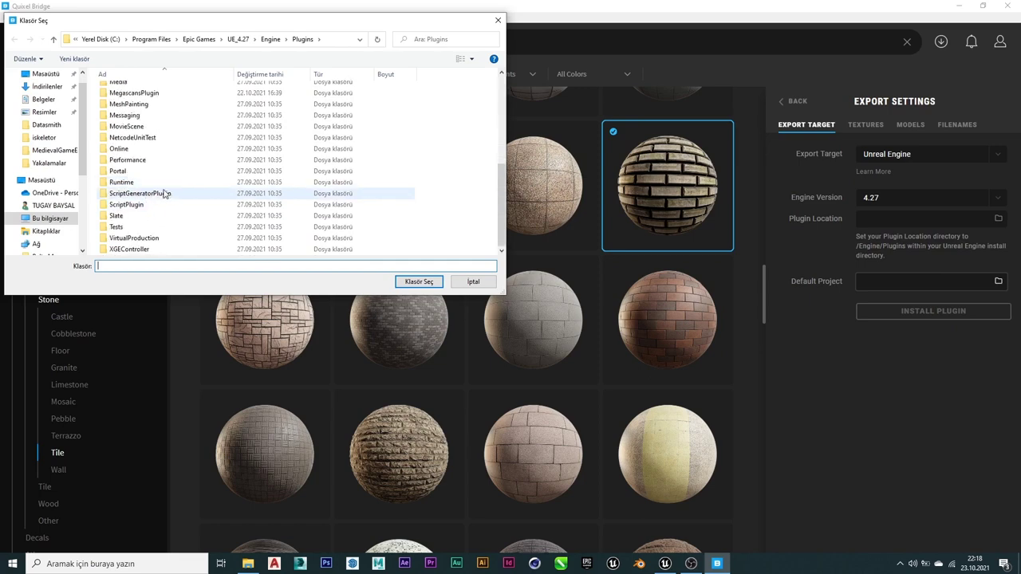
{"action": "scroll", "coordinate": [165, 194], "scroll_direction": "up", "scroll_amount": 5}
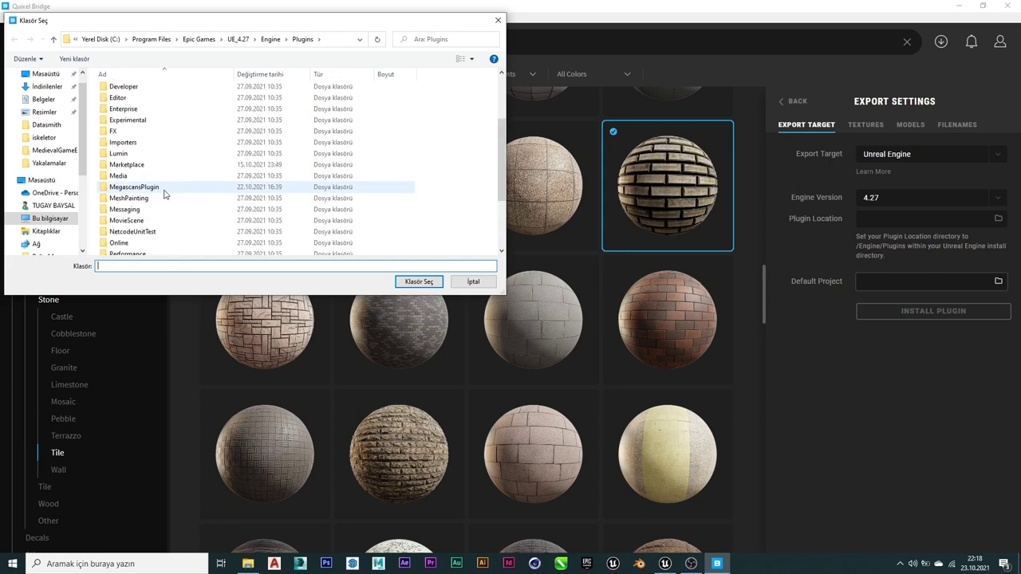
{"action": "left_click", "coordinate": [419, 282]}
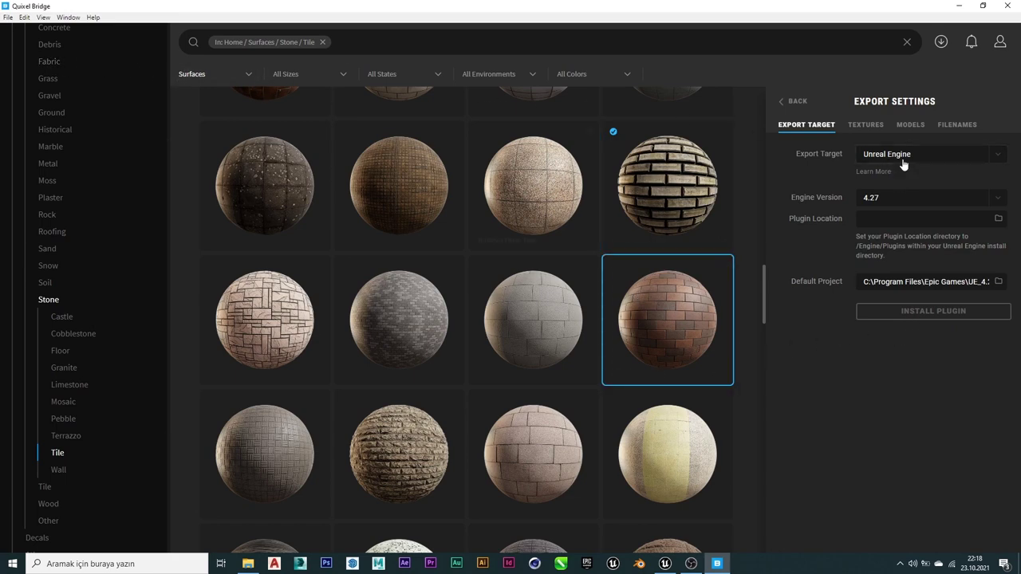
After reviewing texture settings, set Plugin Location to the UE_4.27 Engine\Plugins folder.
{"action": "left_click", "coordinate": [865, 126]}
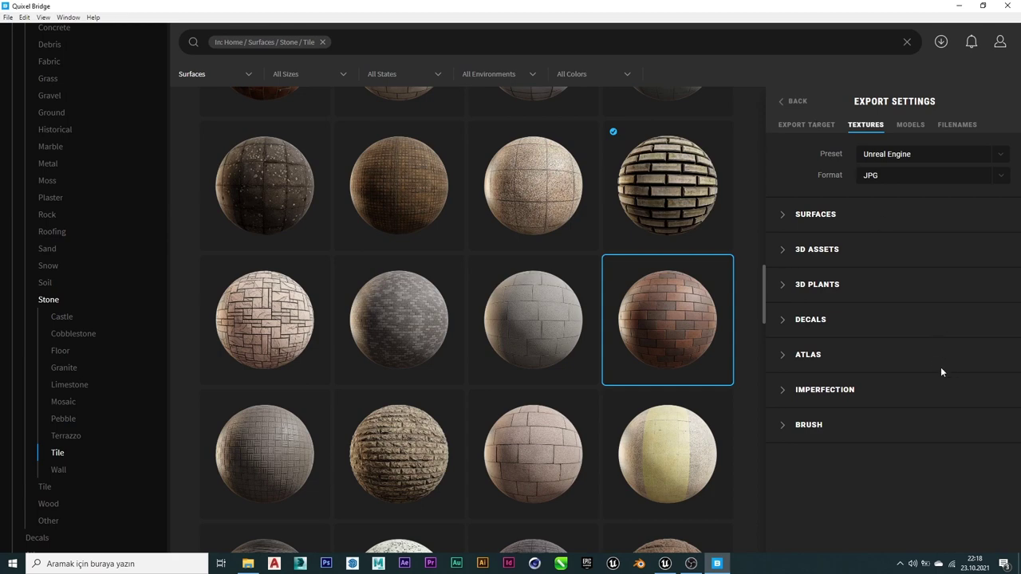
{"action": "left_click", "coordinate": [796, 125]}
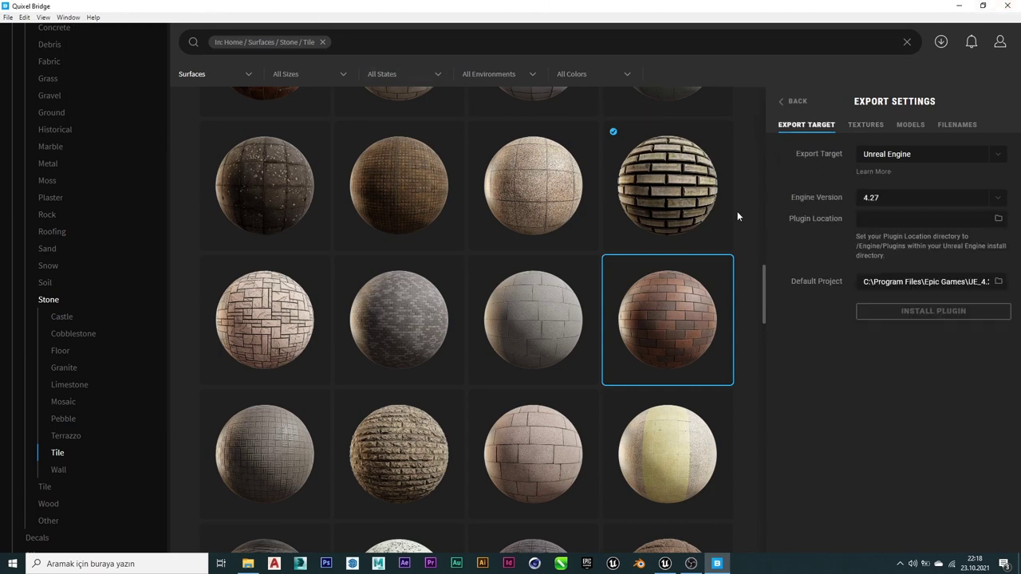
{"action": "left_click", "coordinate": [721, 133]}
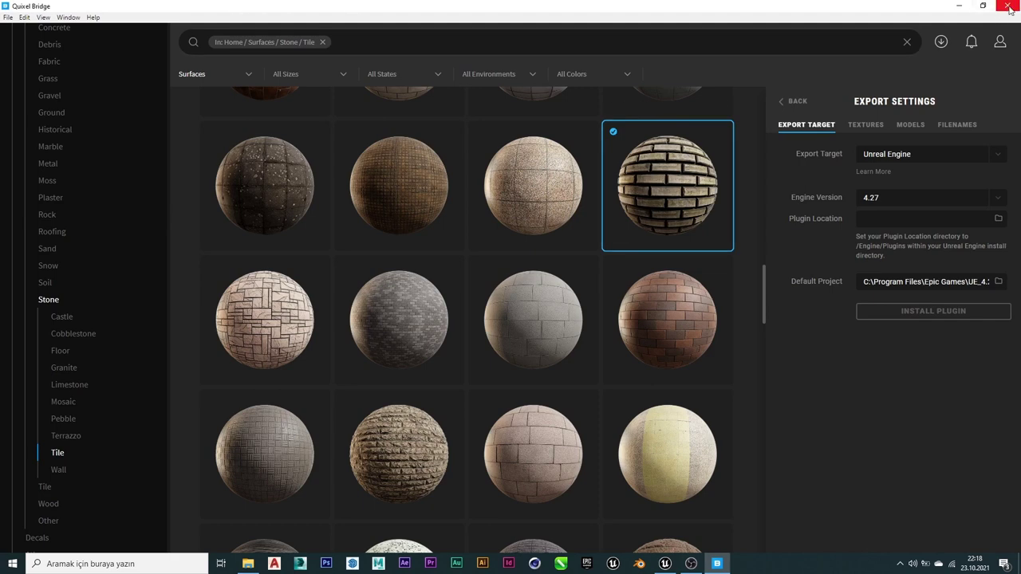
{"action": "left_click", "coordinate": [998, 282]}
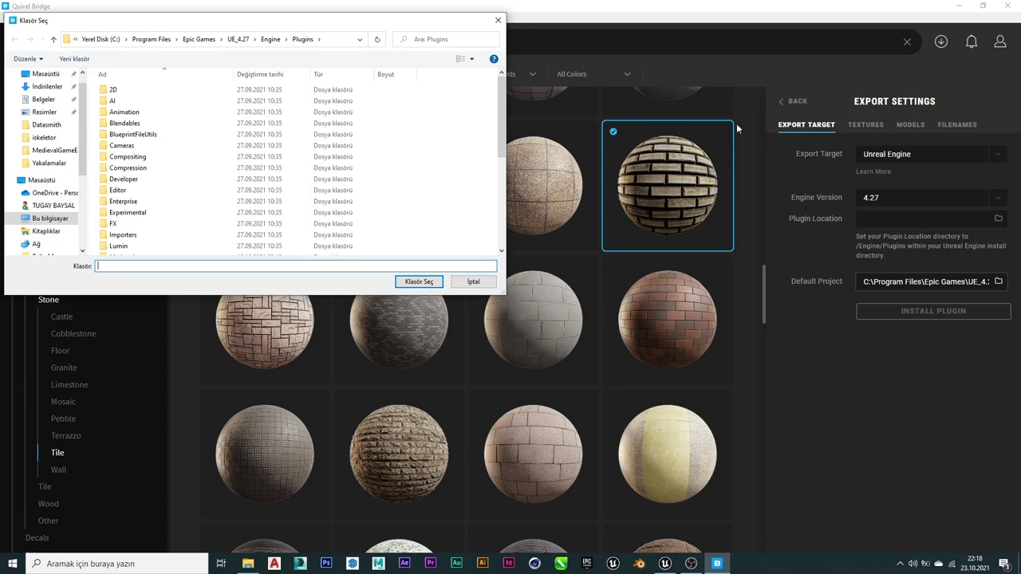
{"action": "left_click", "coordinate": [498, 20]}
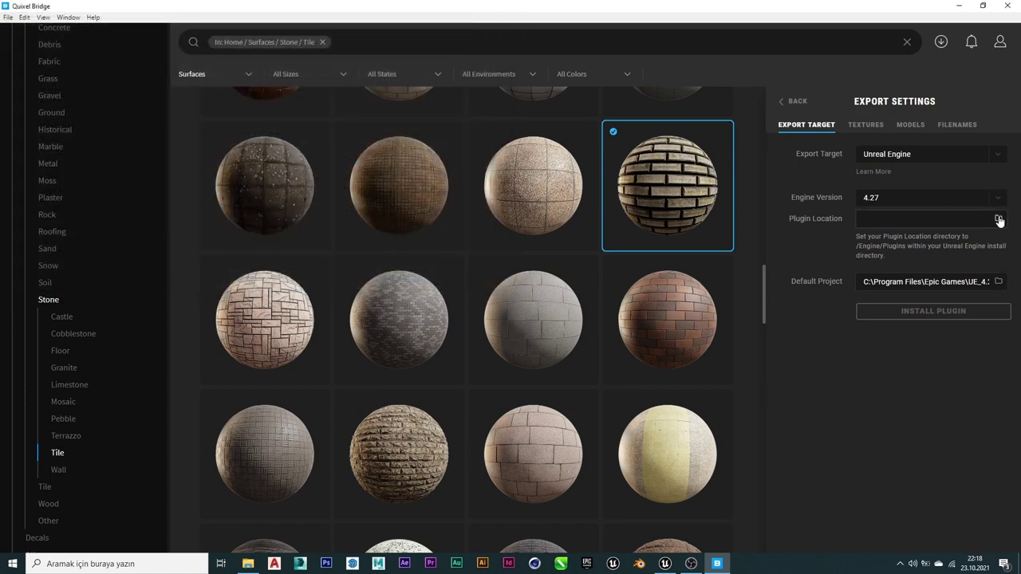
{"action": "left_click", "coordinate": [999, 220]}
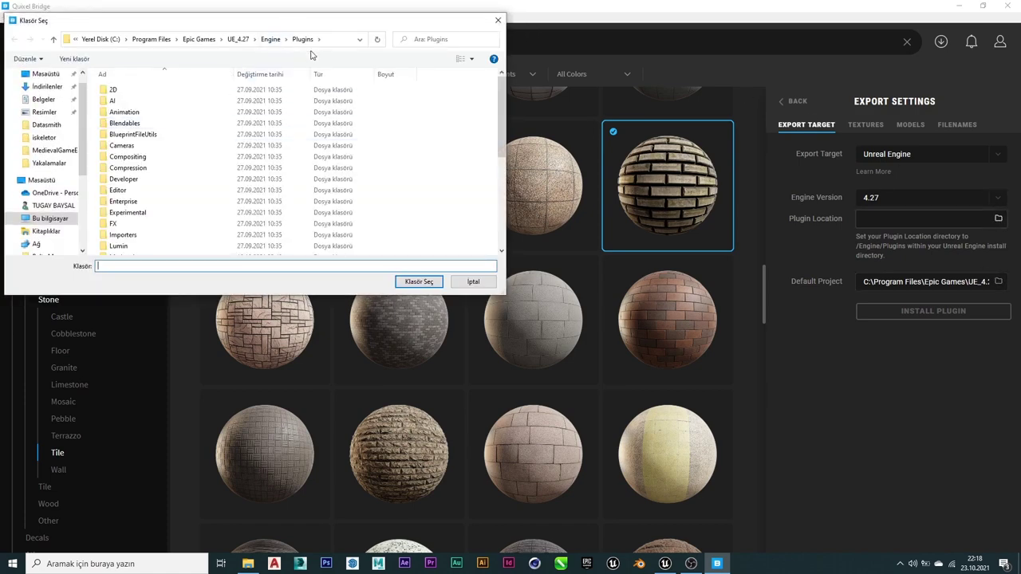
{"action": "left_click", "coordinate": [403, 283]}
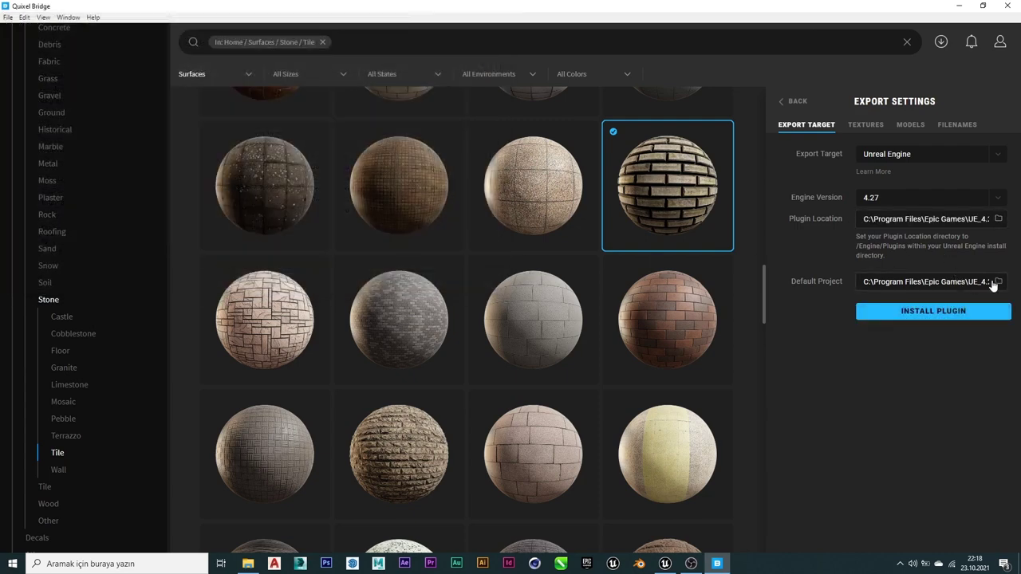
{"action": "left_click", "coordinate": [999, 283]}
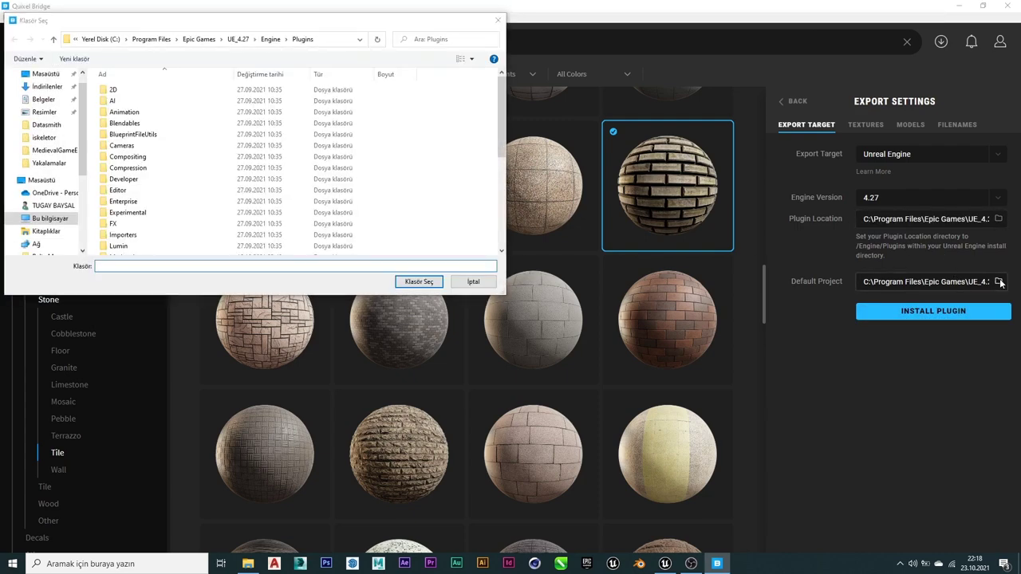
{"action": "left_click", "coordinate": [497, 20]}
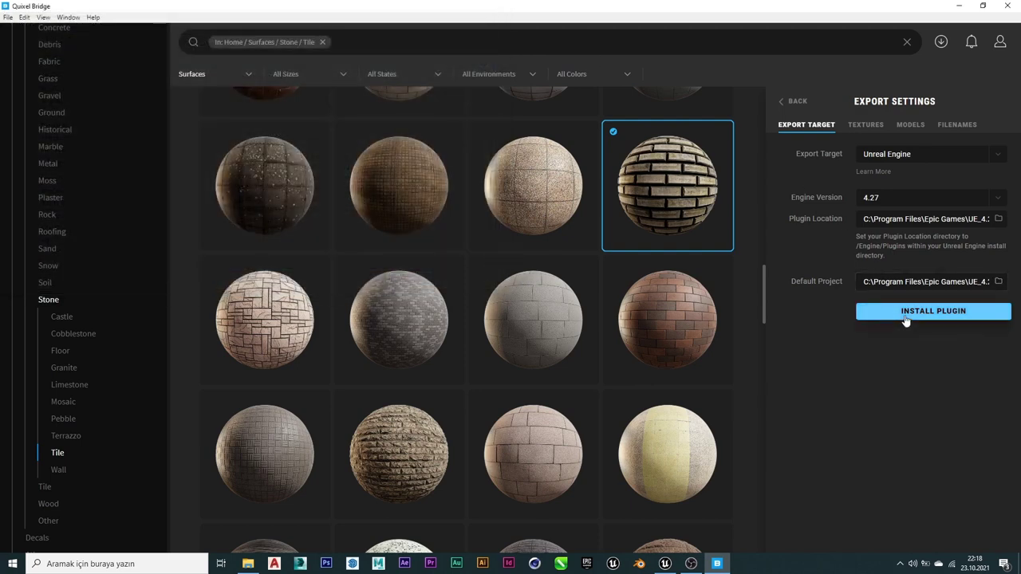
Install the Unreal plugin; after it fails, clear the Default Project path and retry.
{"action": "left_click", "coordinate": [906, 319]}
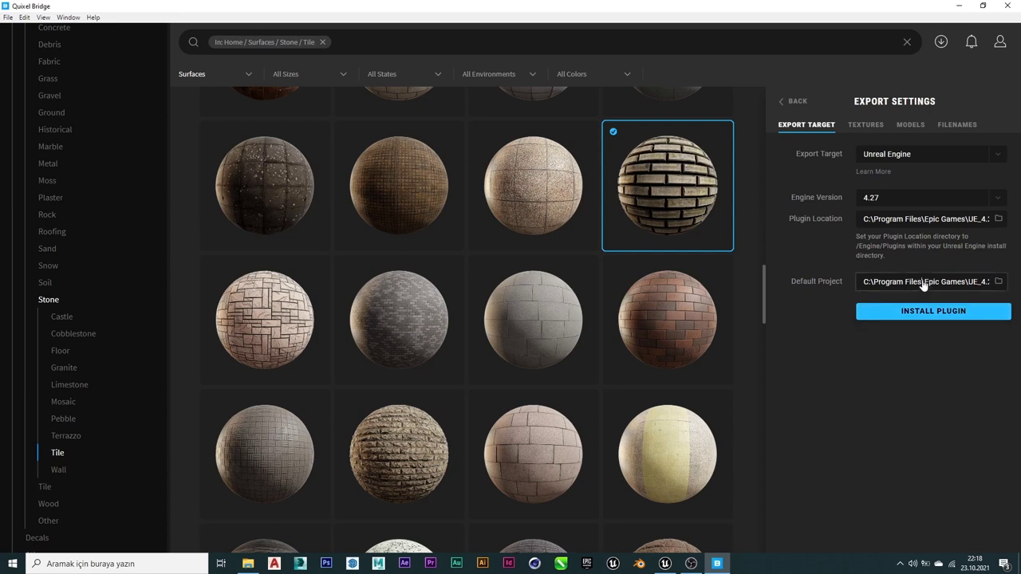
{"action": "left_click_drag", "start_coordinate": [865, 286], "coordinate": [988, 284]}
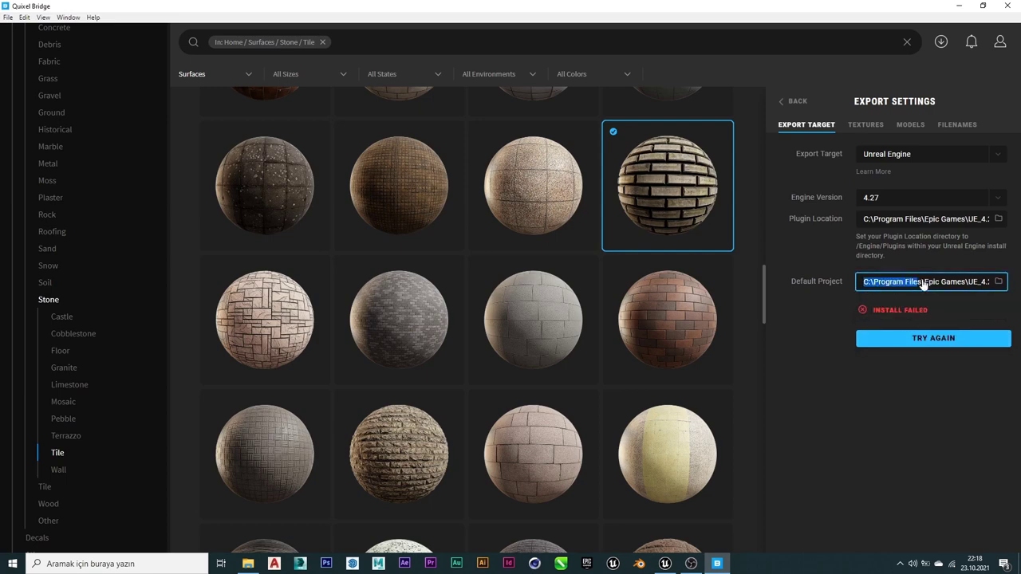
{"action": "key", "text": "BackSpace"}
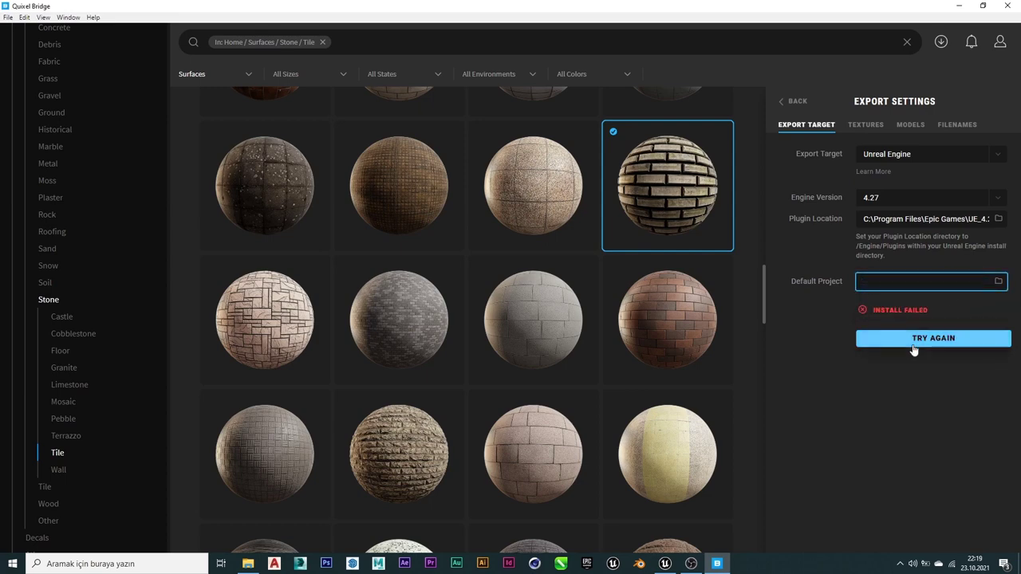
{"action": "left_click", "coordinate": [922, 339]}
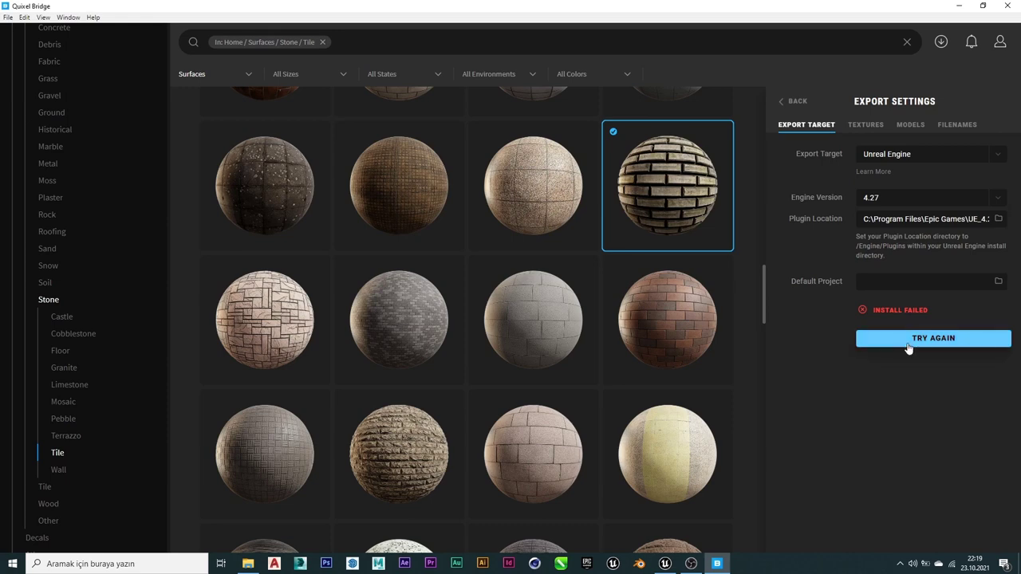
Confirm Unreal Engine stays the export target and recheck the plugin location folder.
{"action": "left_click", "coordinate": [892, 157]}
{"action": "left_click", "coordinate": [893, 157]}
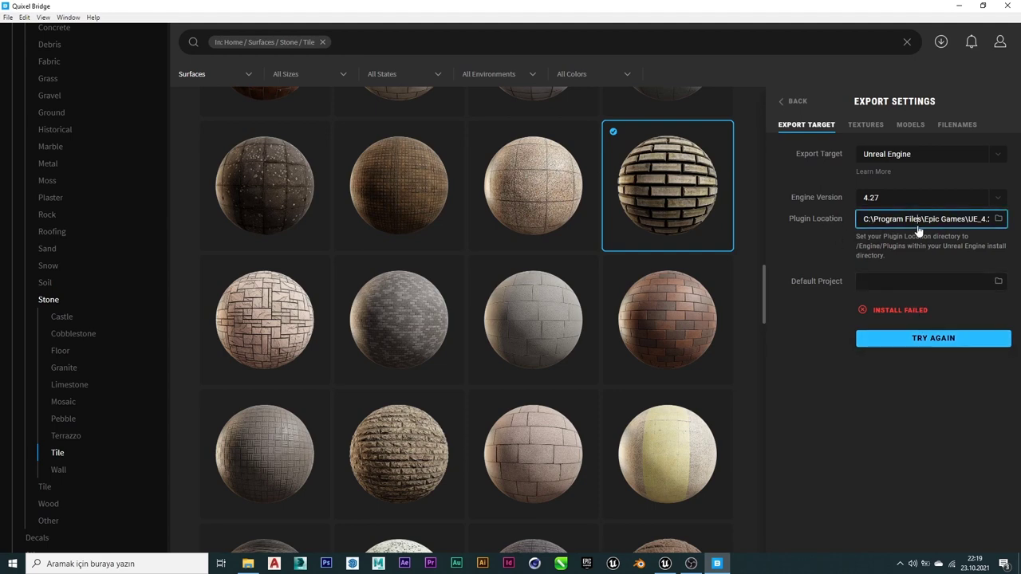
{"action": "left_click", "coordinate": [998, 219]}
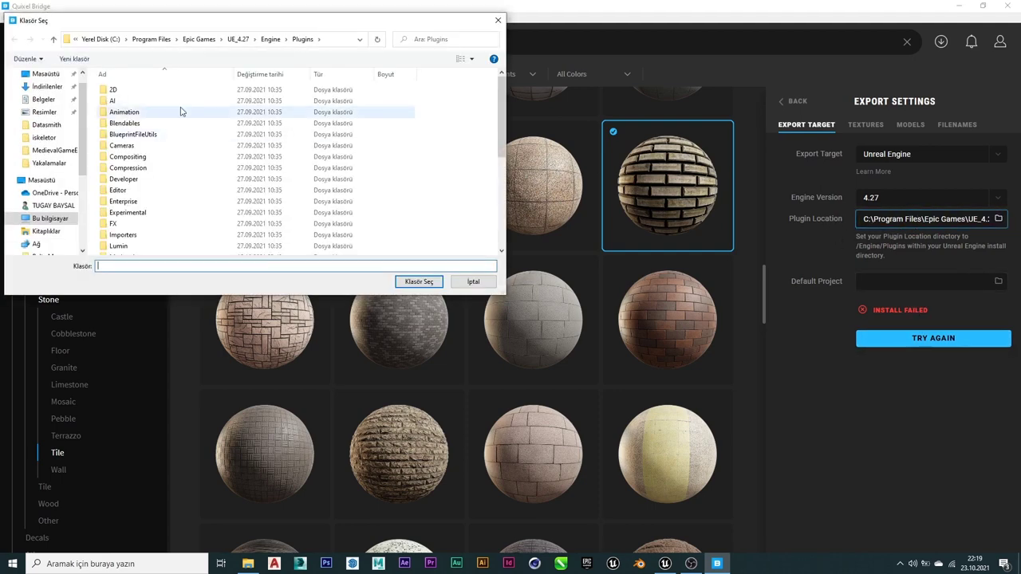
{"action": "left_click", "coordinate": [417, 282]}
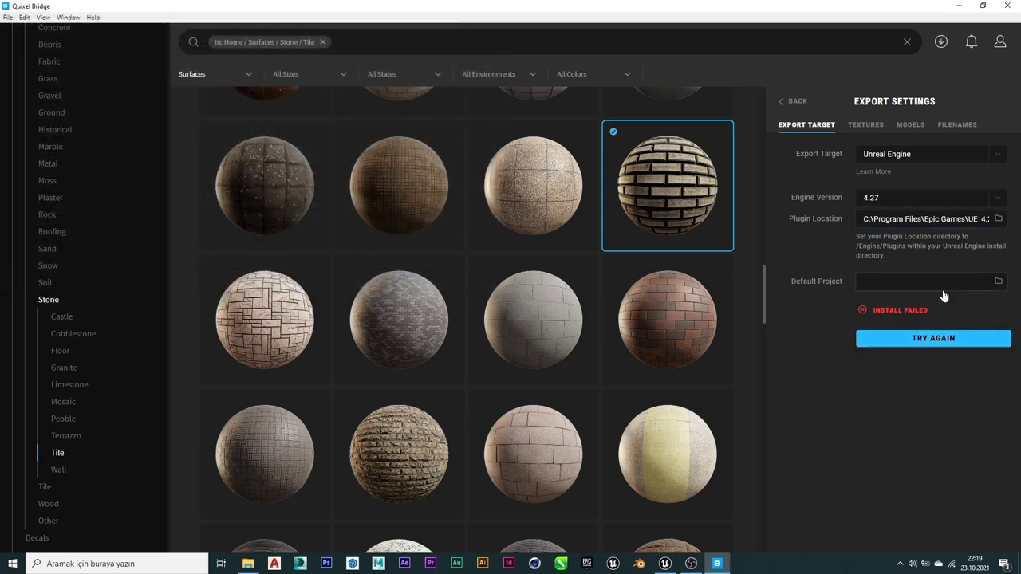
Minimize Bridge, look over the UE4 editor and Windows search, then dismiss them.
{"action": "left_click", "coordinate": [958, 5]}
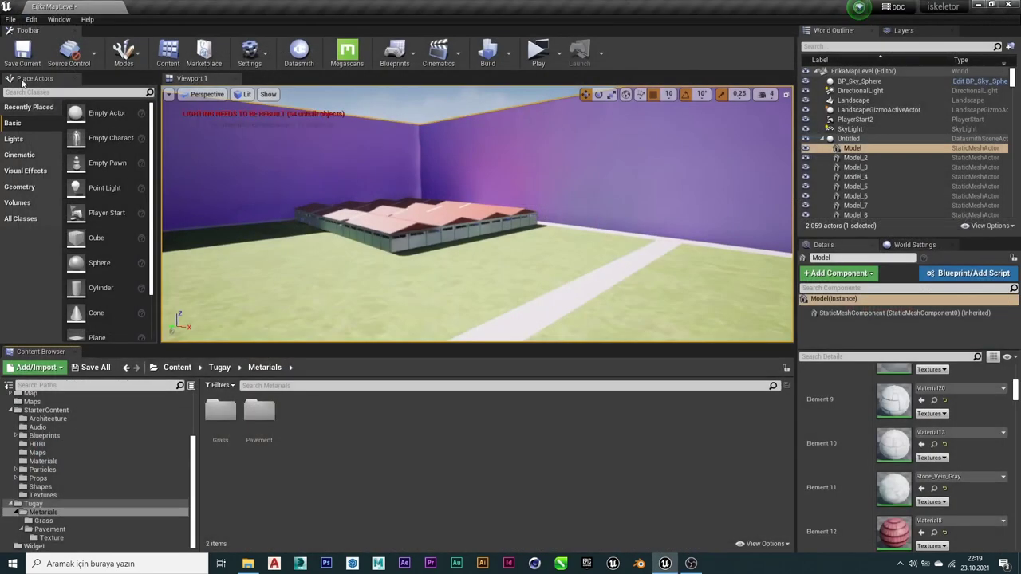
{"action": "left_click", "coordinate": [32, 20]}
{"action": "left_click", "coordinate": [32, 20]}
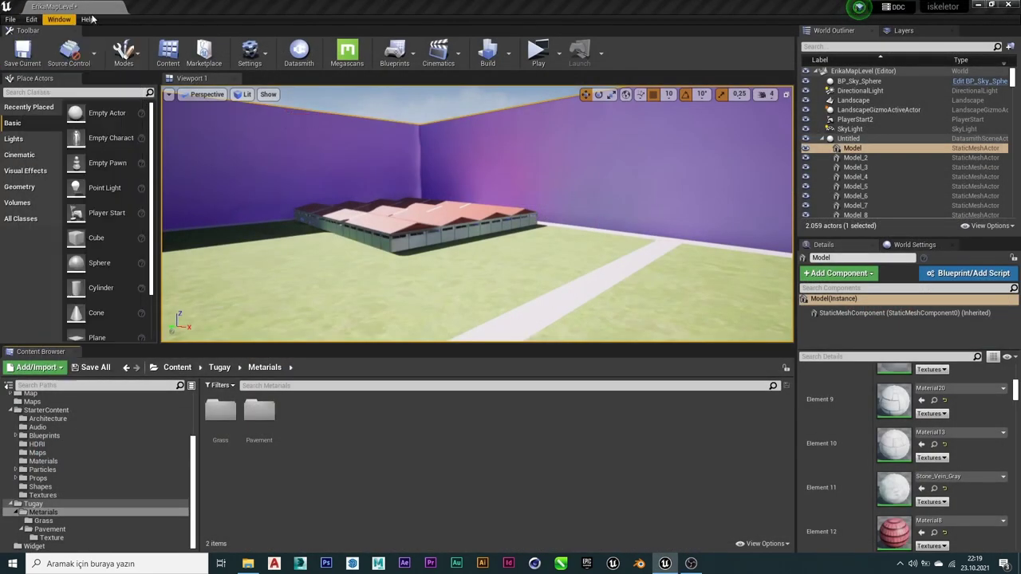
{"action": "left_click", "coordinate": [120, 563]}
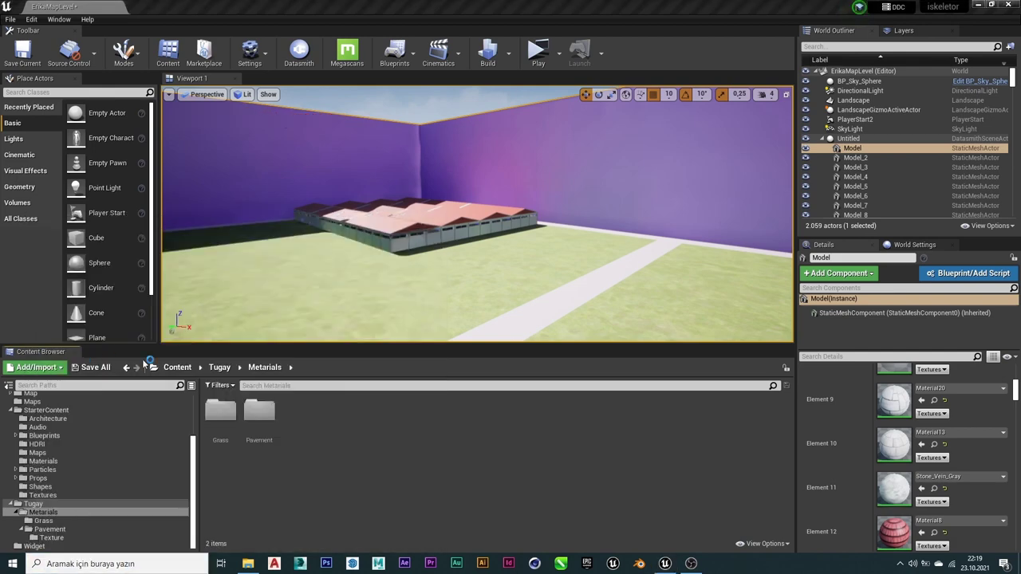
{"action": "key", "text": "Escape"}
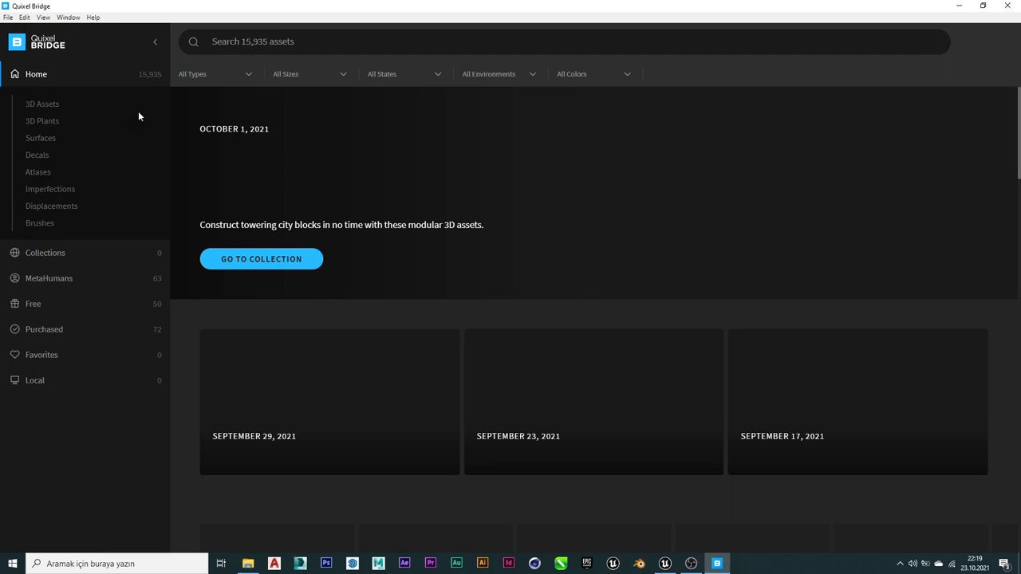
Open Bridge's Export Settings and verify Unreal Engine 4.27 with its plugin installed.
{"action": "left_click", "coordinate": [30, 16]}
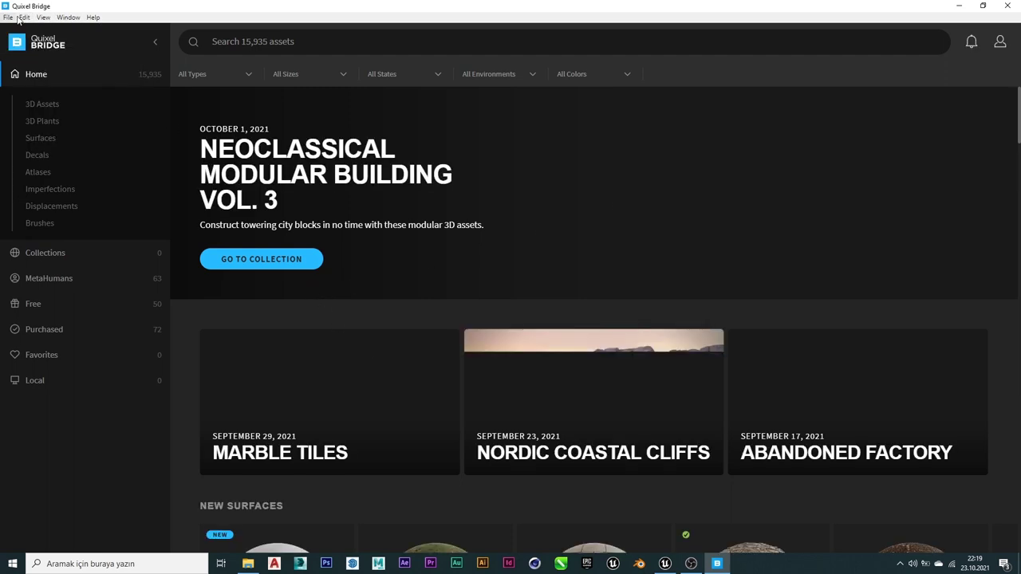
{"action": "left_click", "coordinate": [42, 16]}
{"action": "left_click", "coordinate": [85, 153]}
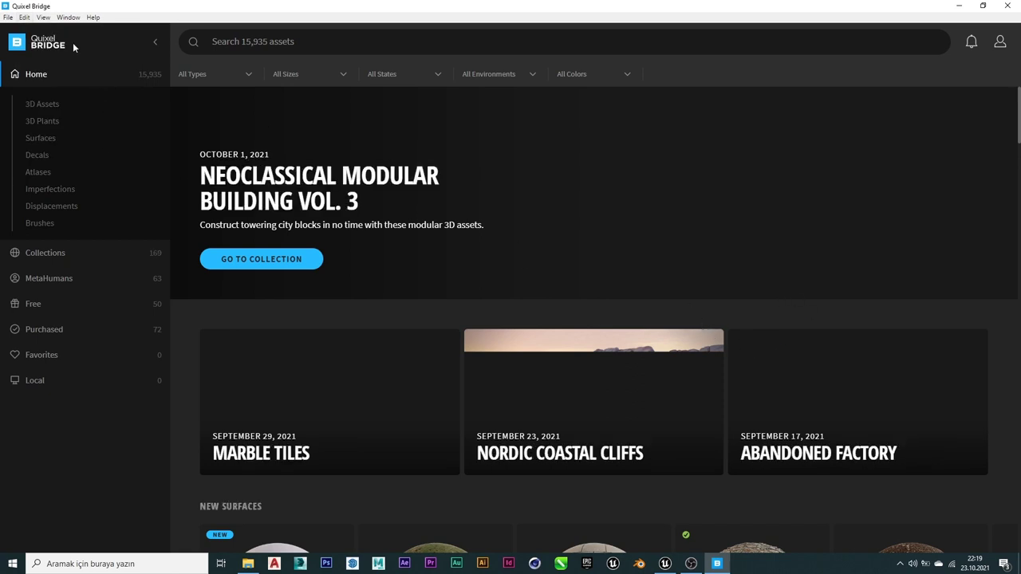
{"action": "left_click", "coordinate": [30, 16]}
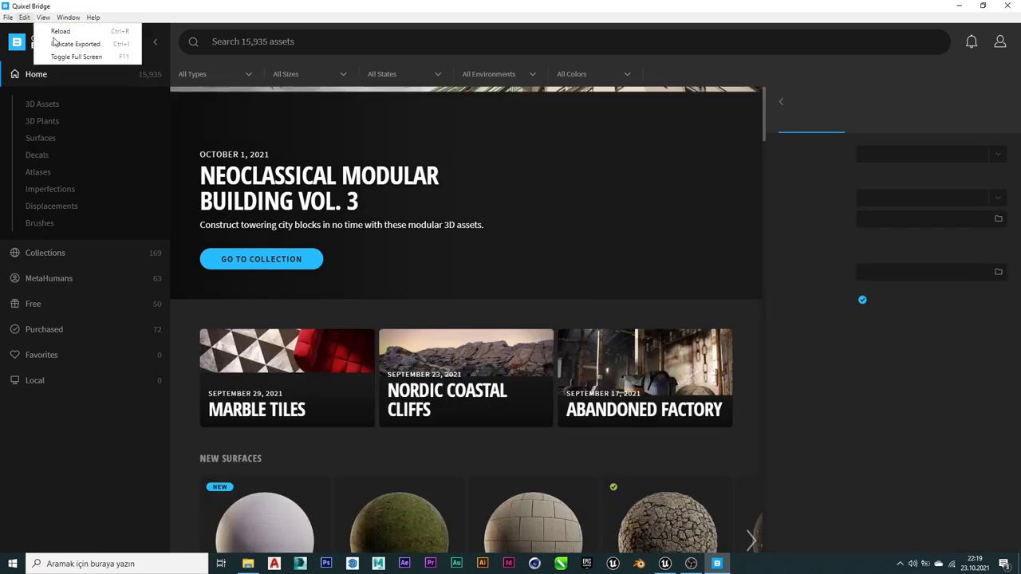
{"action": "left_click", "coordinate": [34, 19]}
{"action": "left_click", "coordinate": [33, 19]}
{"action": "left_click", "coordinate": [111, 155]}
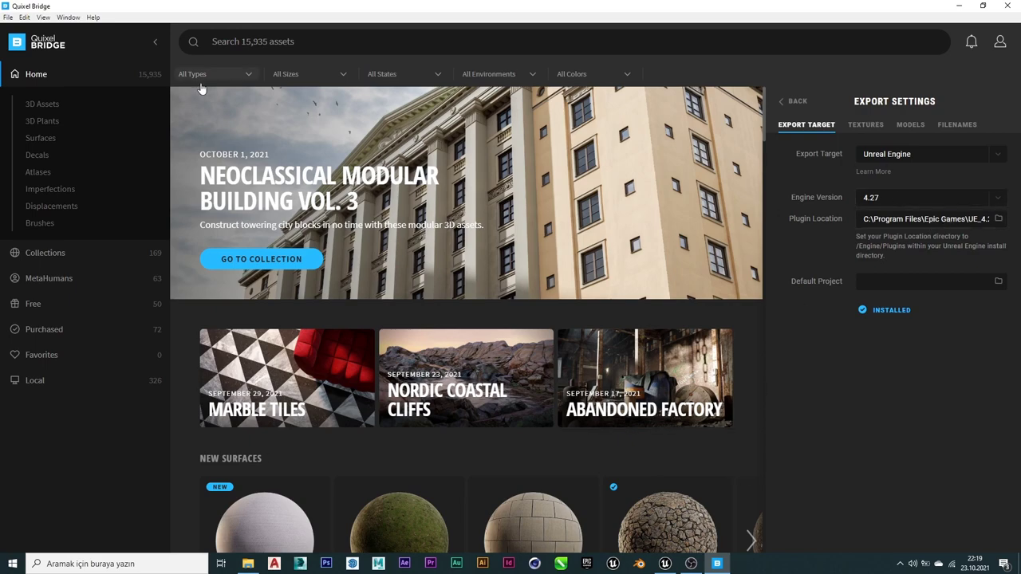
Scroll the Home page and page through the New Surfaces list.
{"action": "scroll", "coordinate": [391, 275], "scroll_direction": "down", "scroll_amount": 5}
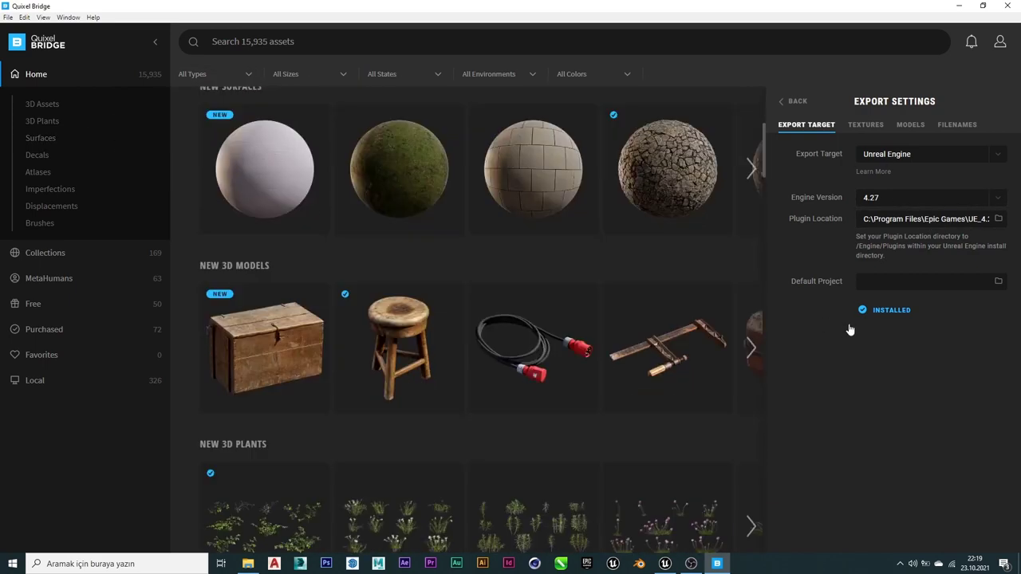
{"action": "left_click", "coordinate": [751, 168]}
{"action": "left_click", "coordinate": [758, 194]}
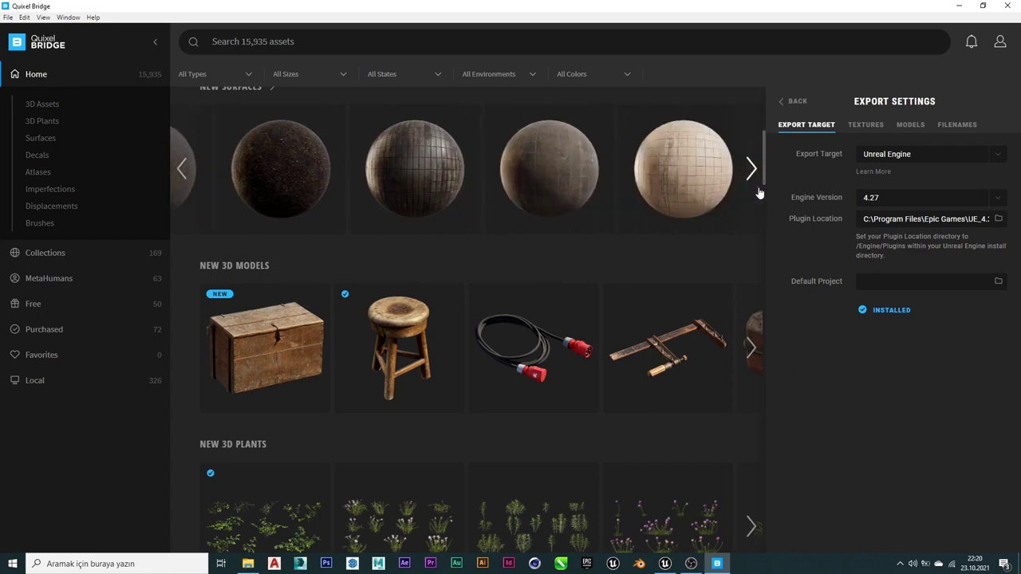
{"action": "left_click", "coordinate": [758, 194]}
{"action": "left_click", "coordinate": [757, 194]}
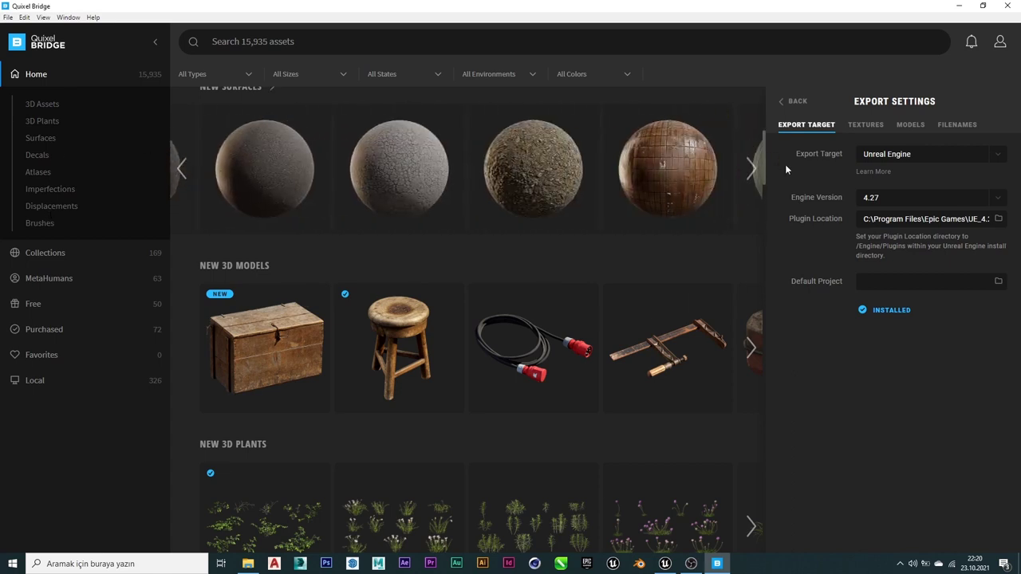
{"action": "left_click", "coordinate": [751, 168]}
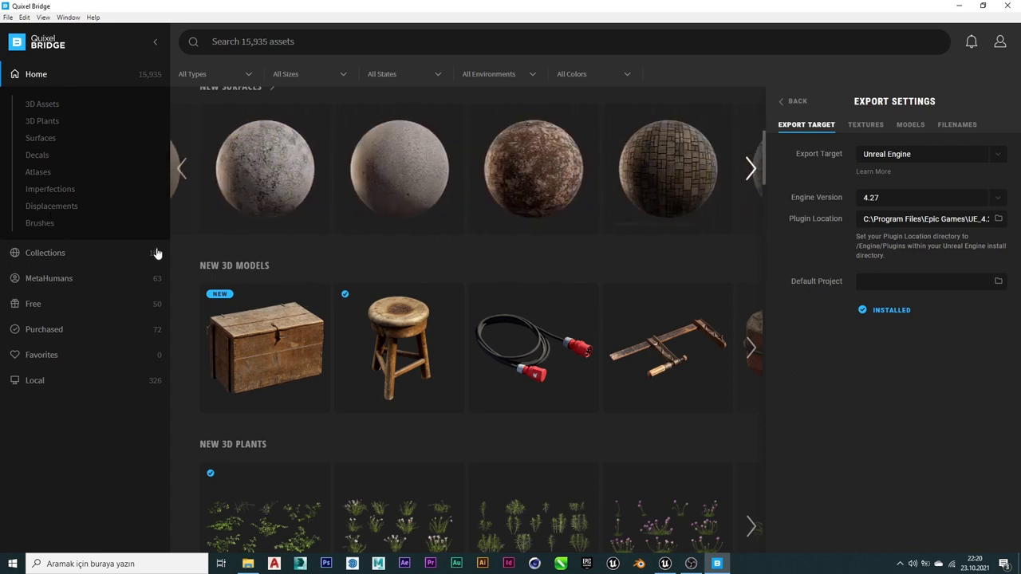
Find the Worn Pavement surface under Surfaces > Tile trending materials.
{"action": "left_click", "coordinate": [44, 137]}
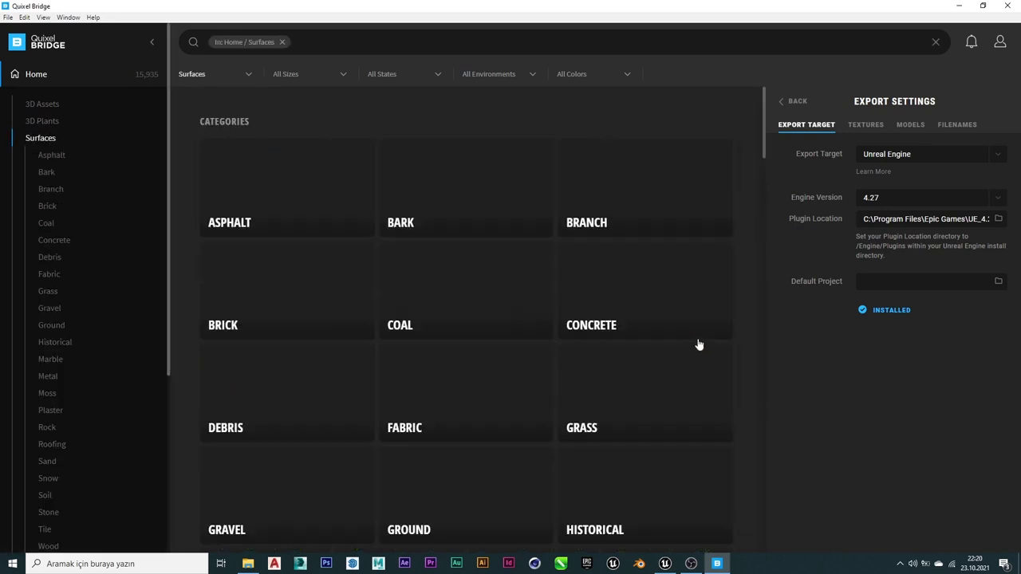
{"action": "scroll", "coordinate": [446, 367], "scroll_direction": "down", "scroll_amount": 2}
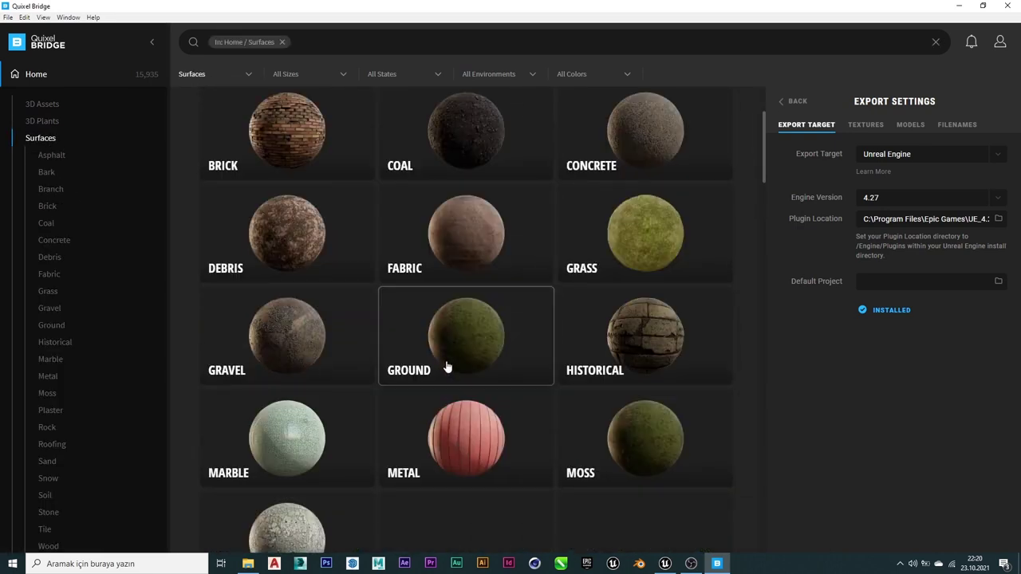
{"action": "scroll", "coordinate": [477, 404], "scroll_direction": "down", "scroll_amount": 3}
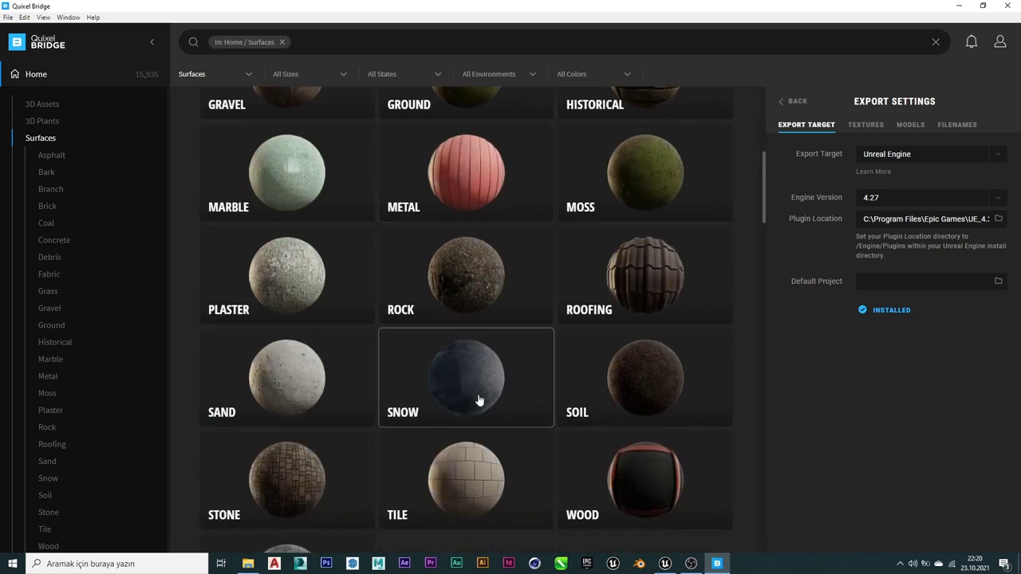
{"action": "left_click", "coordinate": [505, 462]}
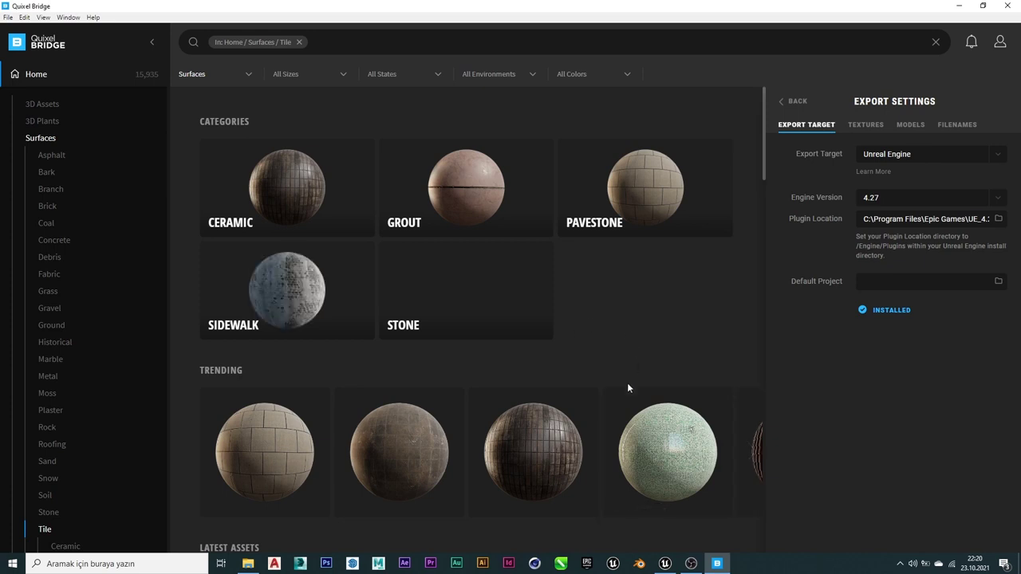
{"action": "left_click", "coordinate": [751, 464]}
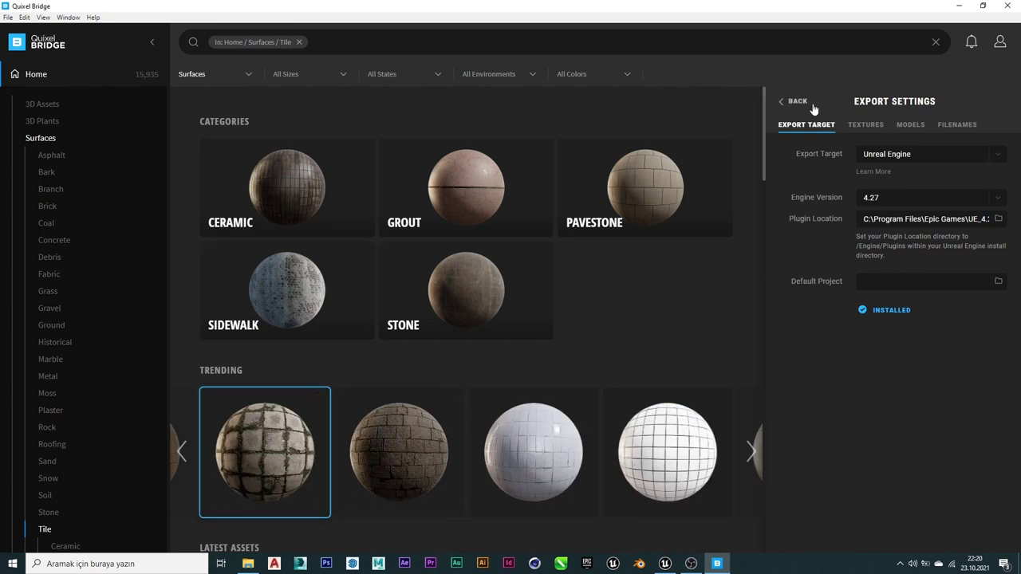
{"action": "left_click", "coordinate": [259, 394]}
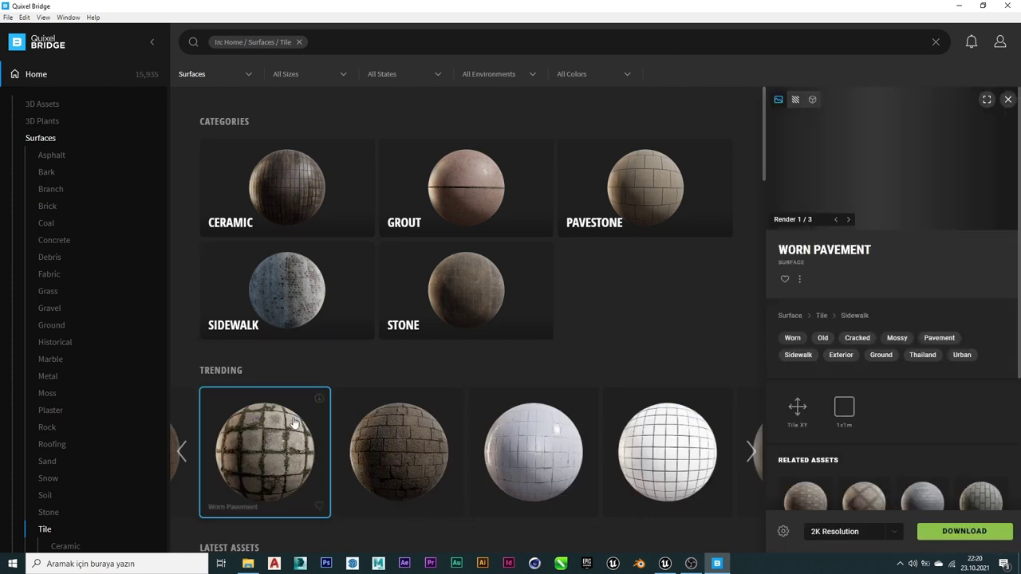
Download Worn Pavement at 2K and export it to Unreal Engine.
{"action": "left_click", "coordinate": [979, 535]}
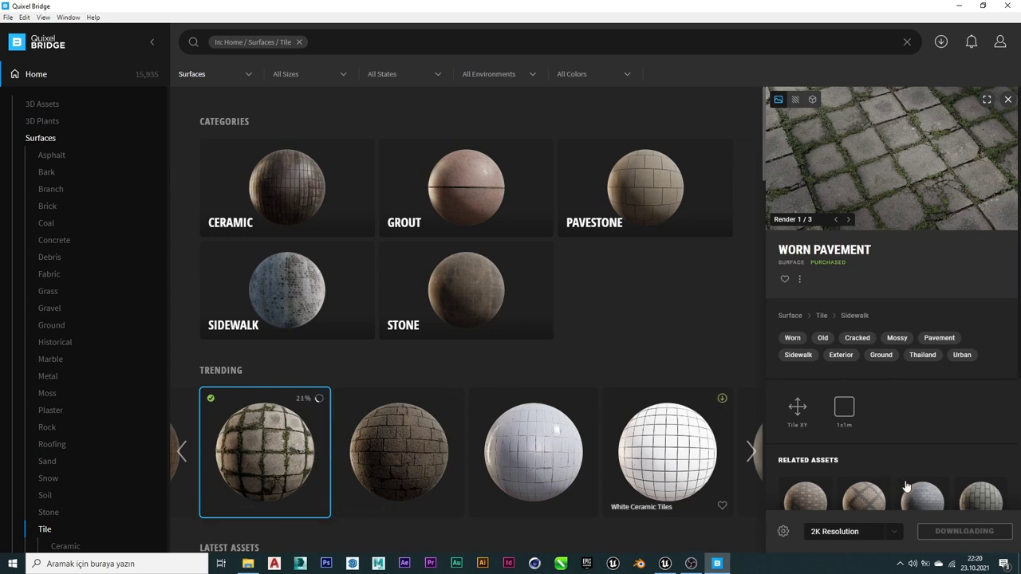
{"action": "scroll", "coordinate": [902, 482], "scroll_direction": "down", "scroll_amount": 3}
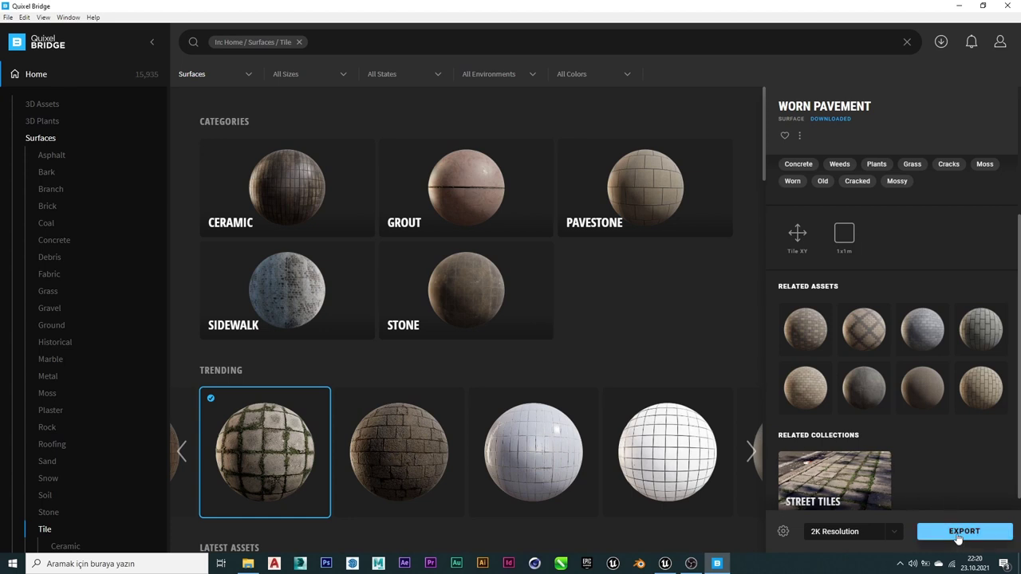
{"action": "left_click", "coordinate": [958, 533]}
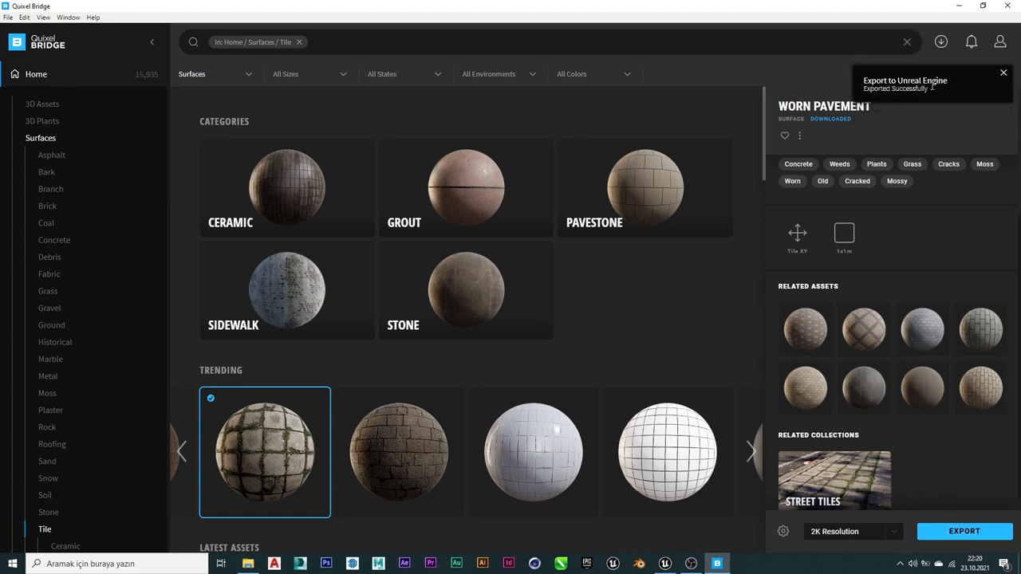
In Unreal, dismiss the import notice and create a new material named Pavement.
{"action": "left_click", "coordinate": [667, 566]}
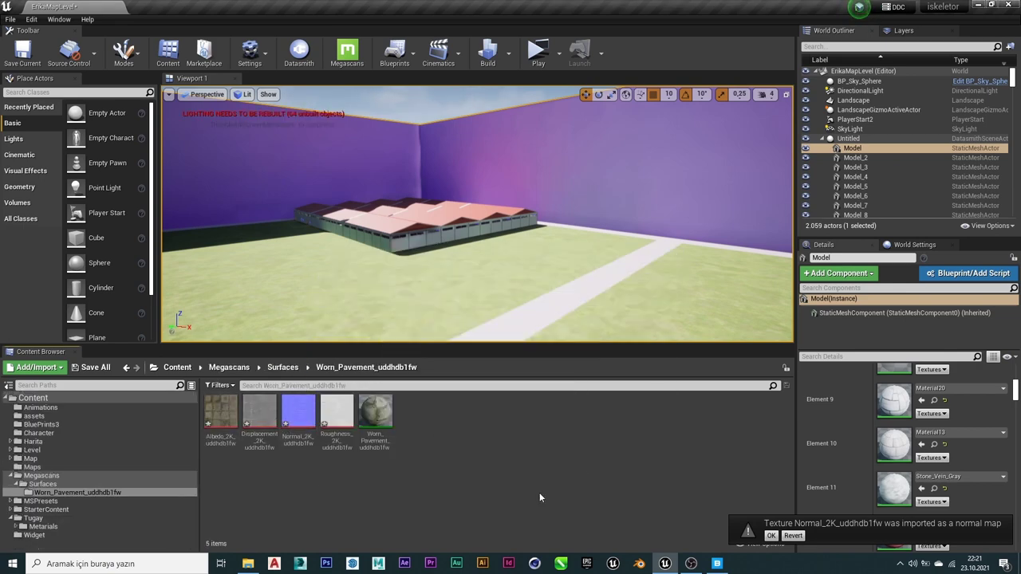
{"action": "left_click", "coordinate": [772, 536]}
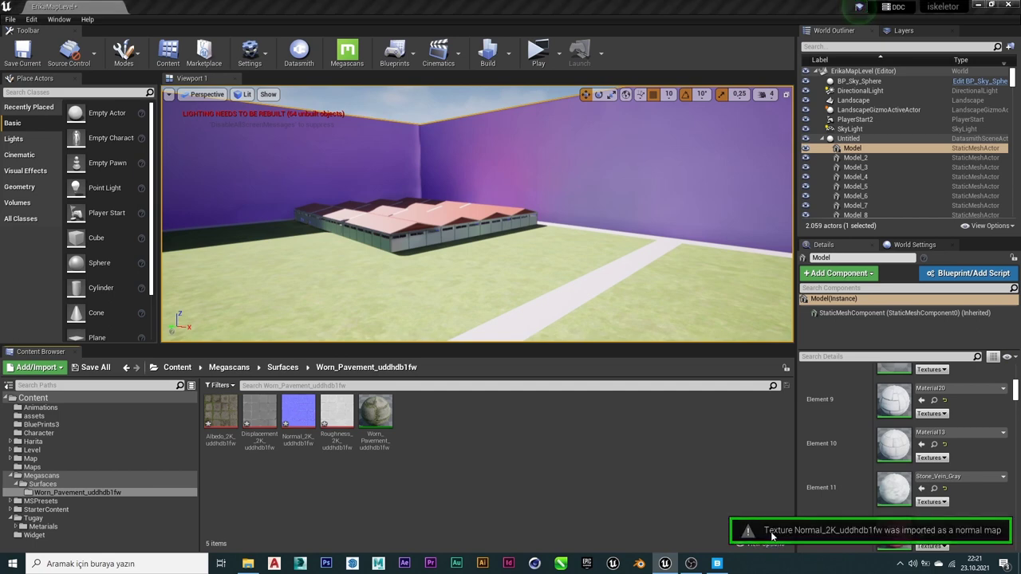
{"action": "right_click", "coordinate": [479, 430]}
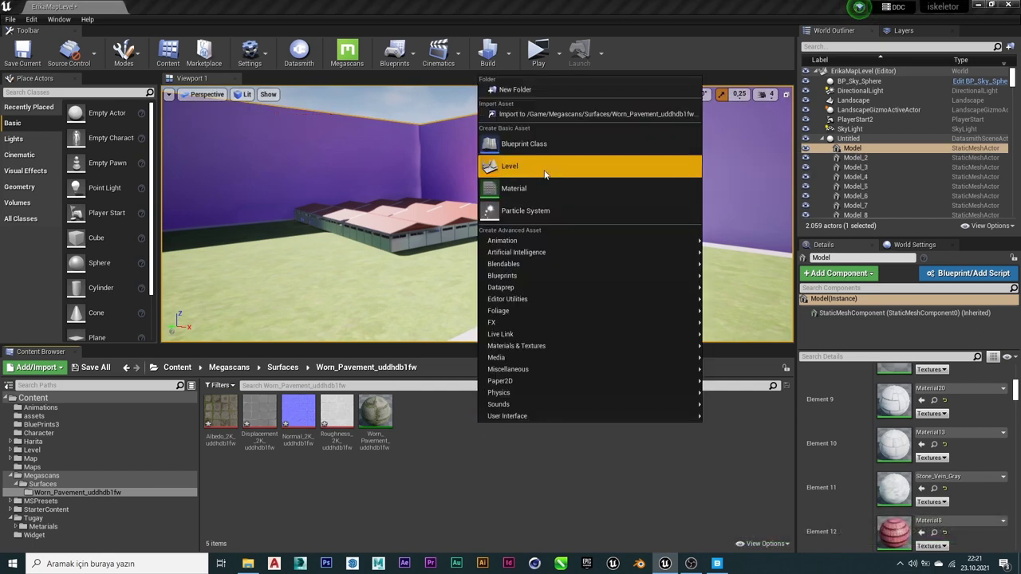
{"action": "left_click", "coordinate": [517, 188]}
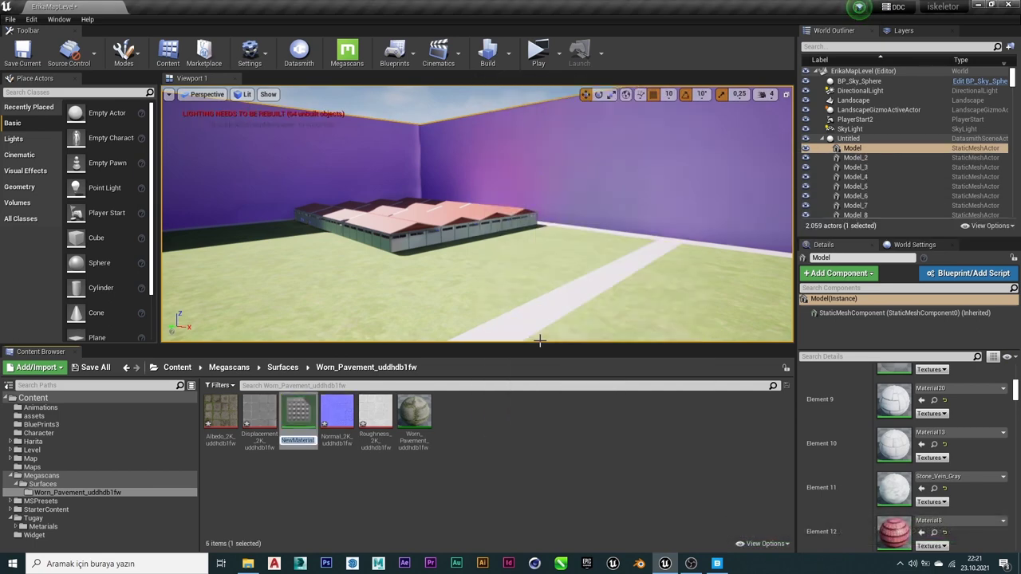
{"action": "key", "text": "Caps_Lock"}
{"action": "key", "text": "Caps_Lock"}
{"action": "type", "text": "Pa"}
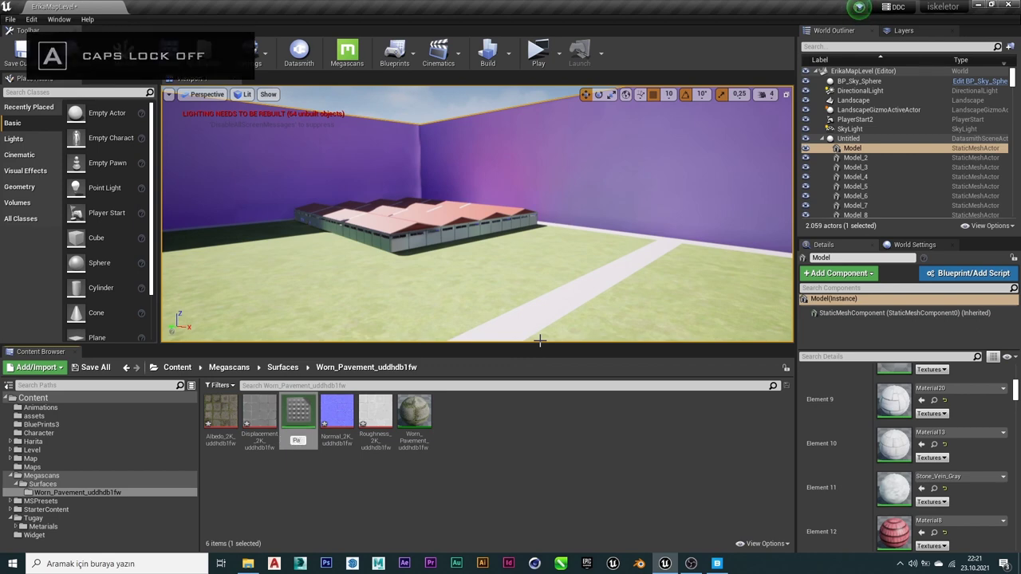
{"action": "type", "text": "vement"}
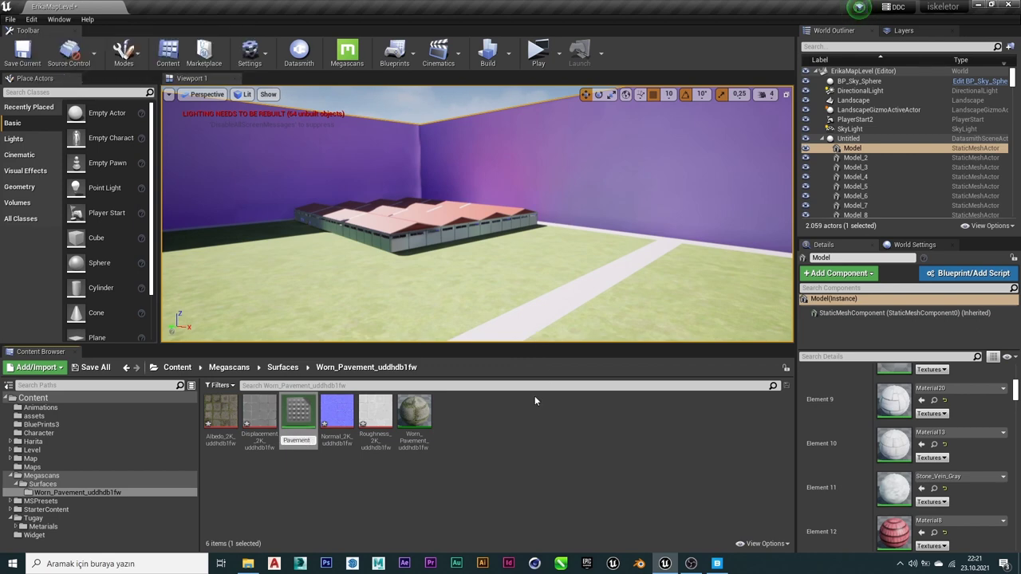
{"action": "key", "text": "Return"}
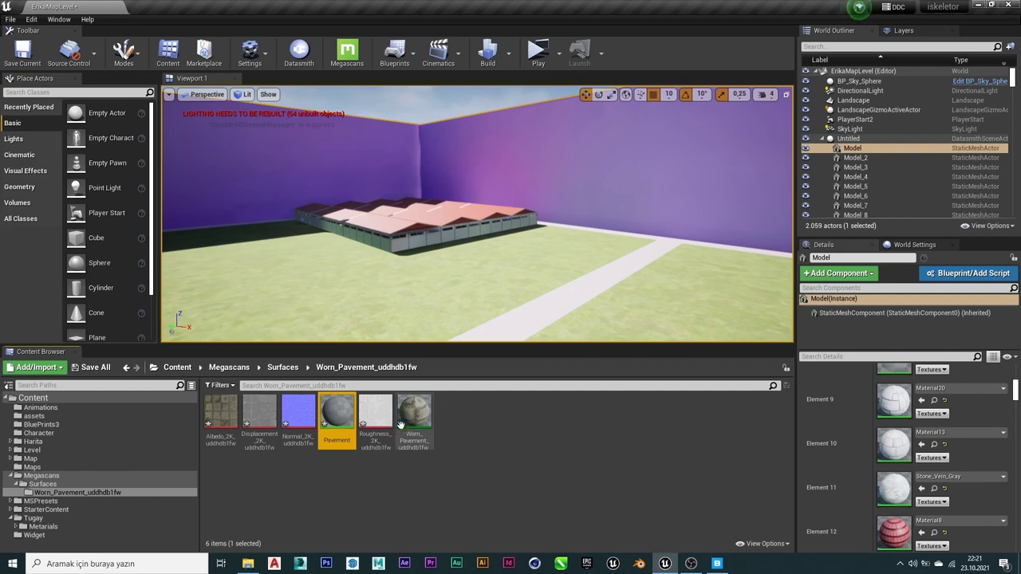
Open the Pavement material and inspect the Worn Pavement Albedo texture.
{"action": "double_click", "coordinate": [345, 417]}
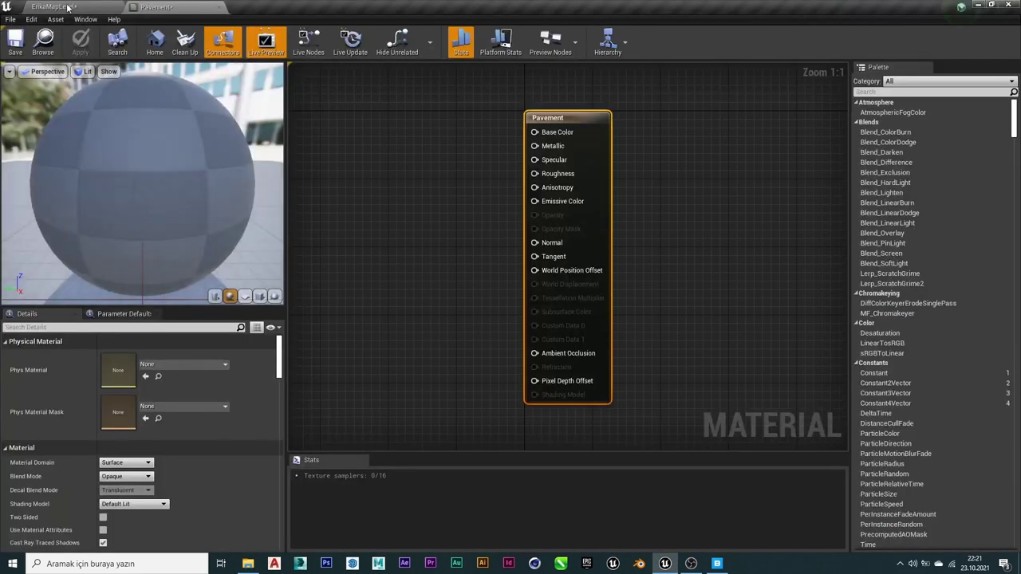
{"action": "left_click", "coordinate": [80, 8]}
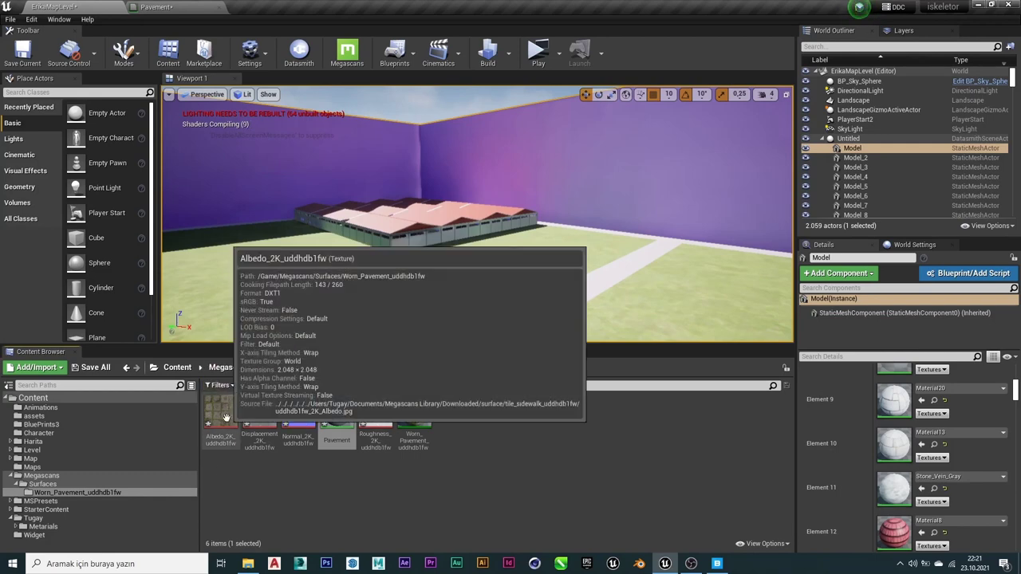
{"action": "double_click", "coordinate": [226, 418]}
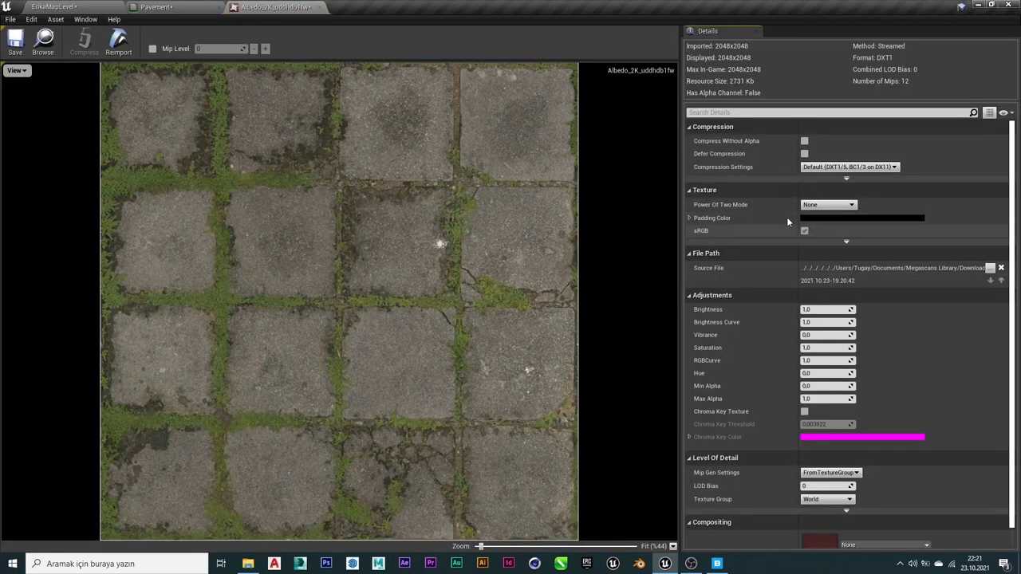
{"action": "left_click", "coordinate": [311, 8]}
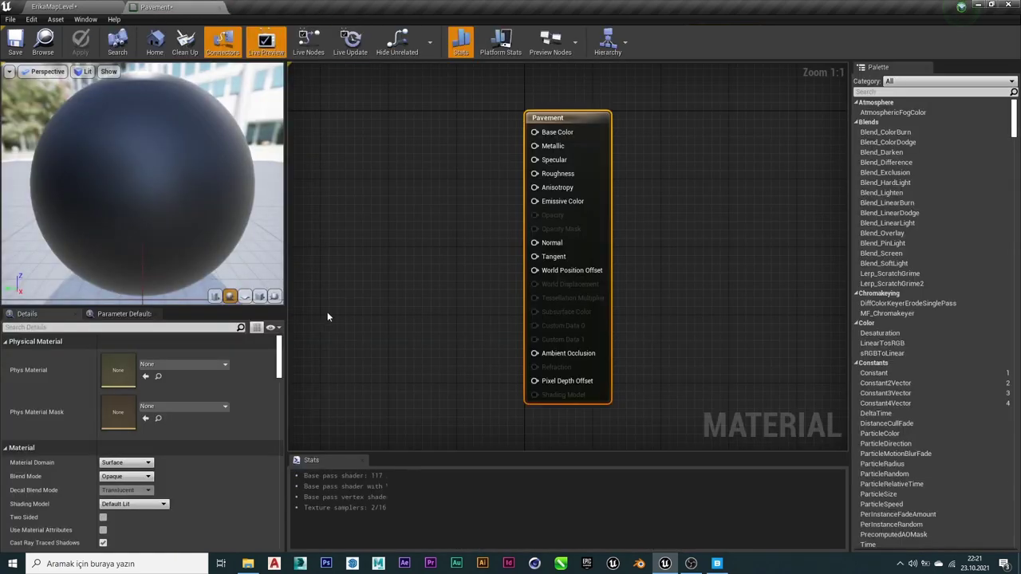
{"action": "left_click", "coordinate": [54, 6]}
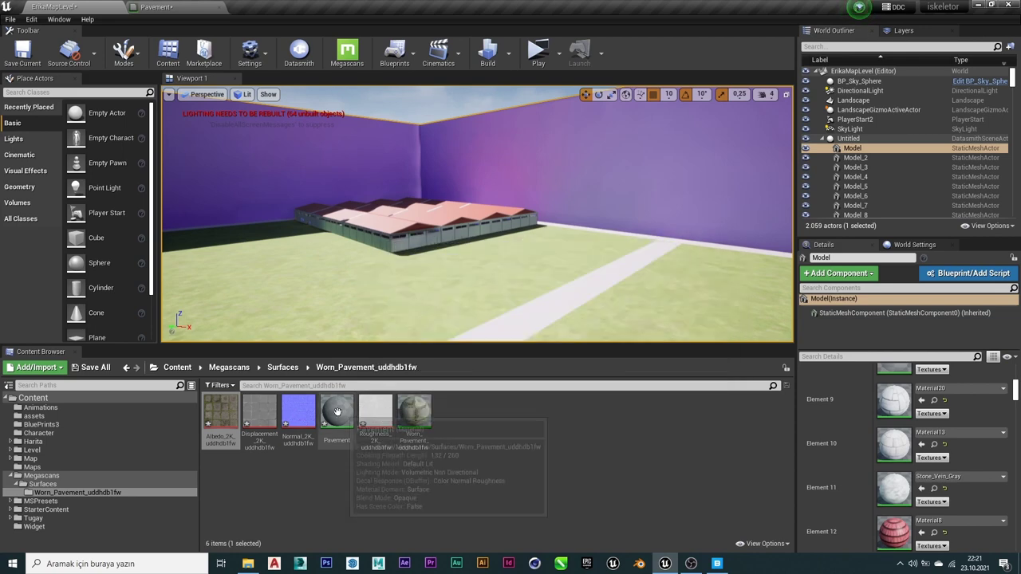
Open the Worn_Pavement material instance and orbit its preview sphere.
{"action": "mouse_move", "coordinate": [301, 417]}
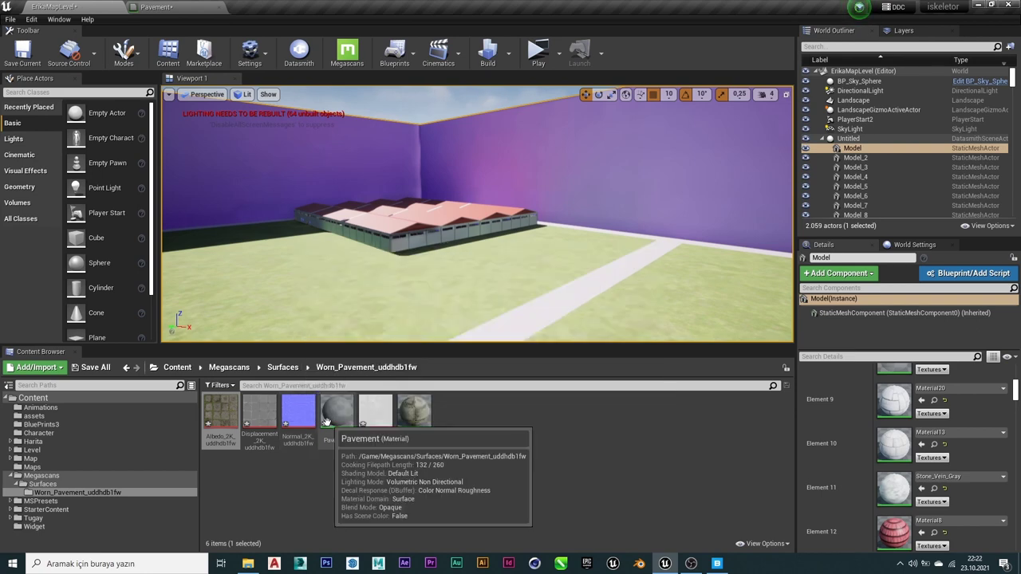
{"action": "mouse_move", "coordinate": [374, 420]}
{"action": "double_click", "coordinate": [413, 414]}
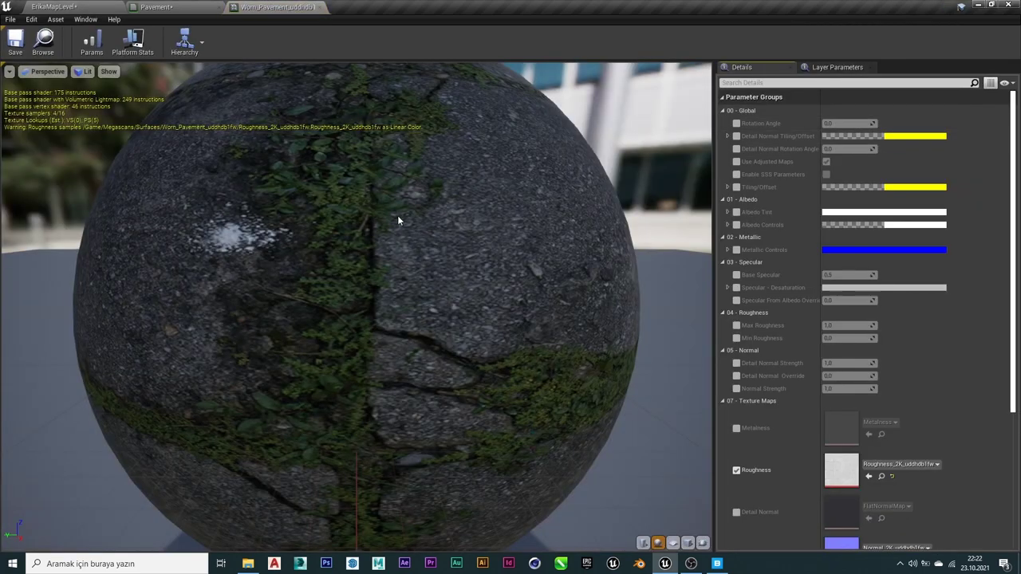
{"action": "scroll", "coordinate": [397, 218], "scroll_direction": "down", "scroll_amount": 5}
{"action": "left_click_drag", "start_coordinate": [326, 265], "coordinate": [415, 359]}
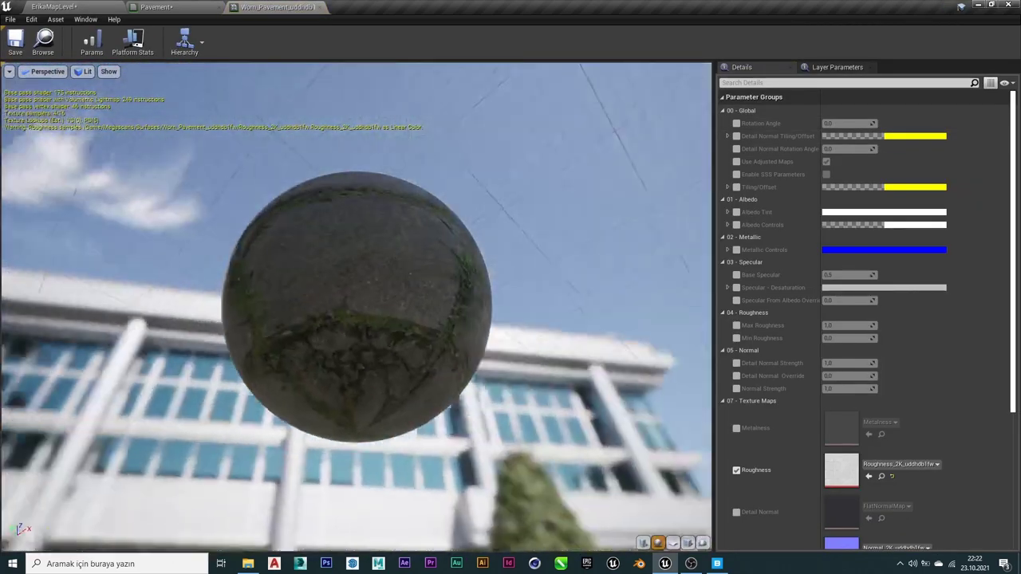
{"action": "left_click_drag", "start_coordinate": [336, 280], "coordinate": [336, 200]}
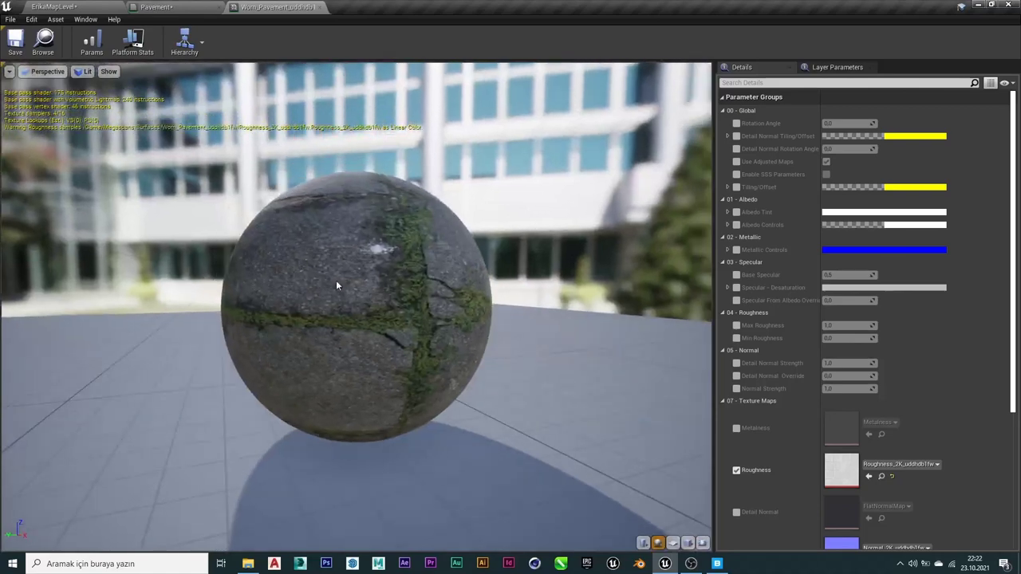
{"action": "scroll", "coordinate": [330, 283], "scroll_direction": "up", "scroll_amount": 3}
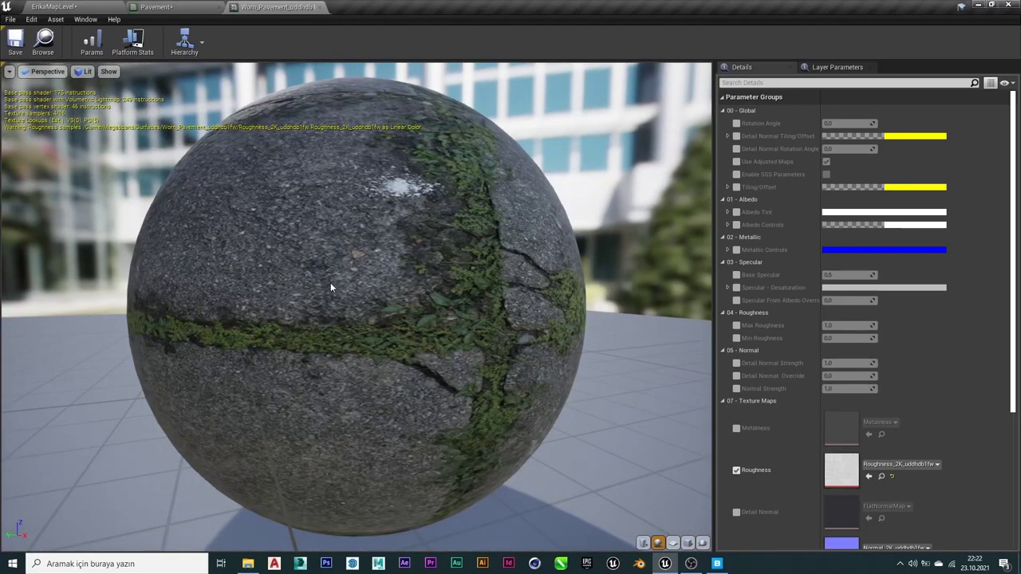
Close the Worn_Pavement instance tab, cancelling the save prompt, and go back to ErikaMapLevel.
{"action": "left_click", "coordinate": [1012, 5]}
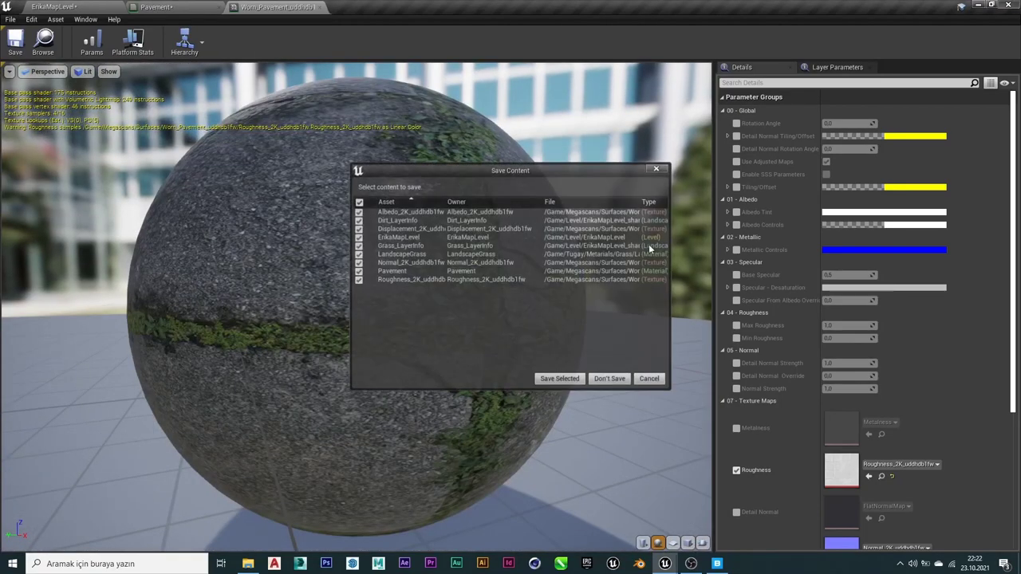
{"action": "left_click", "coordinate": [648, 379]}
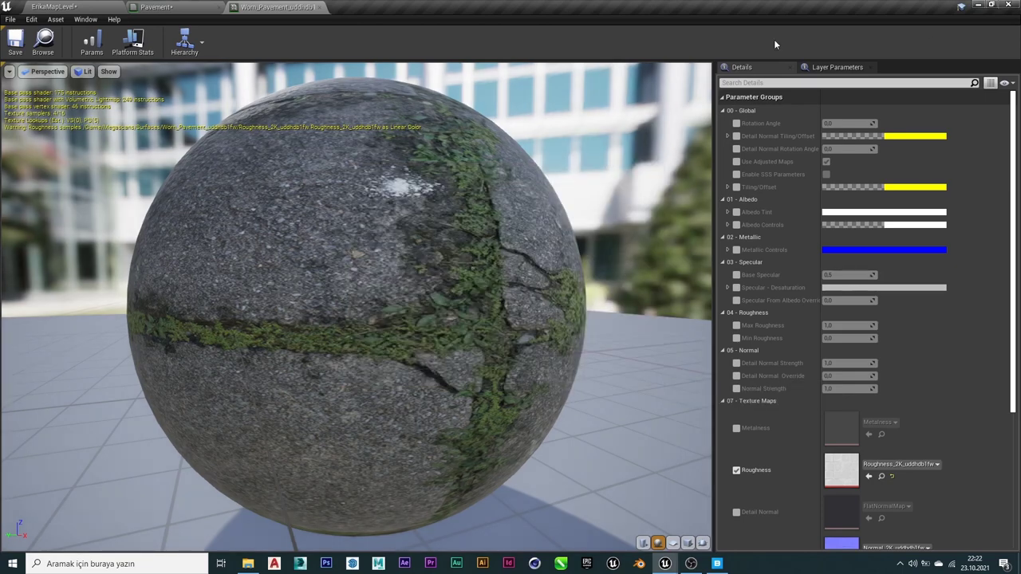
{"action": "left_click", "coordinate": [198, 6]}
{"action": "left_click", "coordinate": [271, 7]}
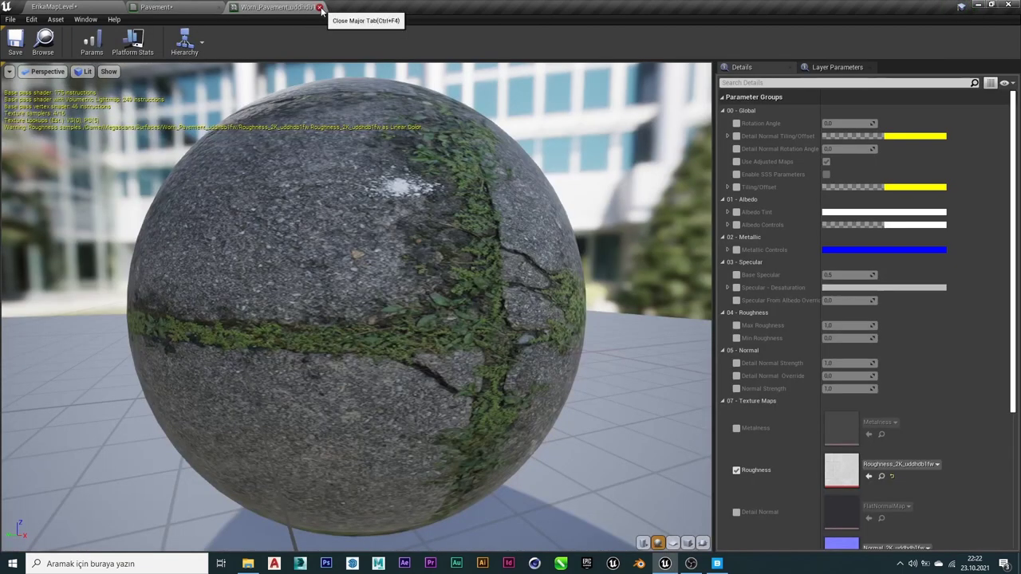
{"action": "left_click", "coordinate": [321, 6]}
{"action": "left_click", "coordinate": [79, 5]}
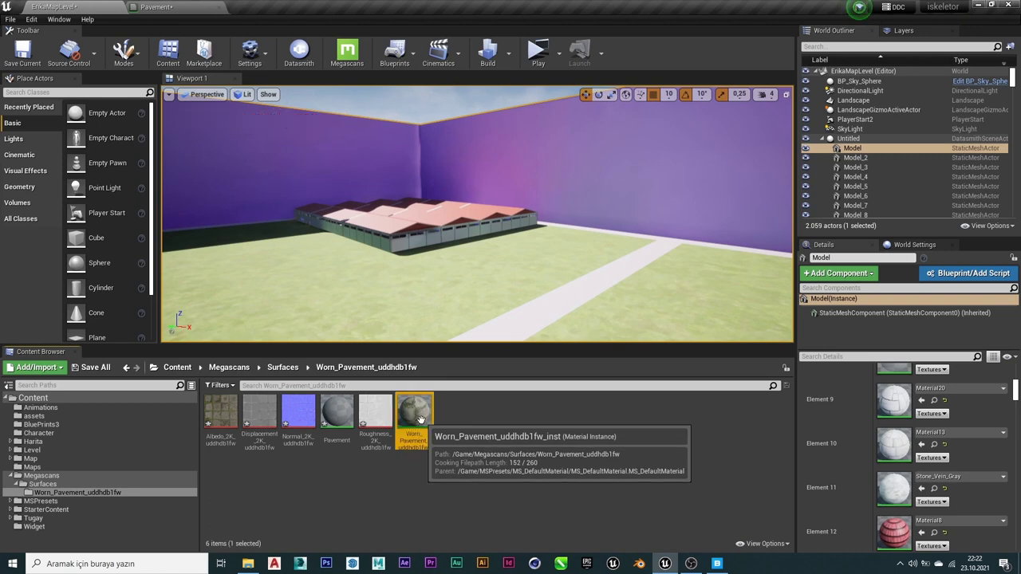
Drop Worn_Pavement_inst onto the road and fly the camera down over the tiled pavement.
{"action": "left_click_drag", "start_coordinate": [420, 420], "coordinate": [534, 318]}
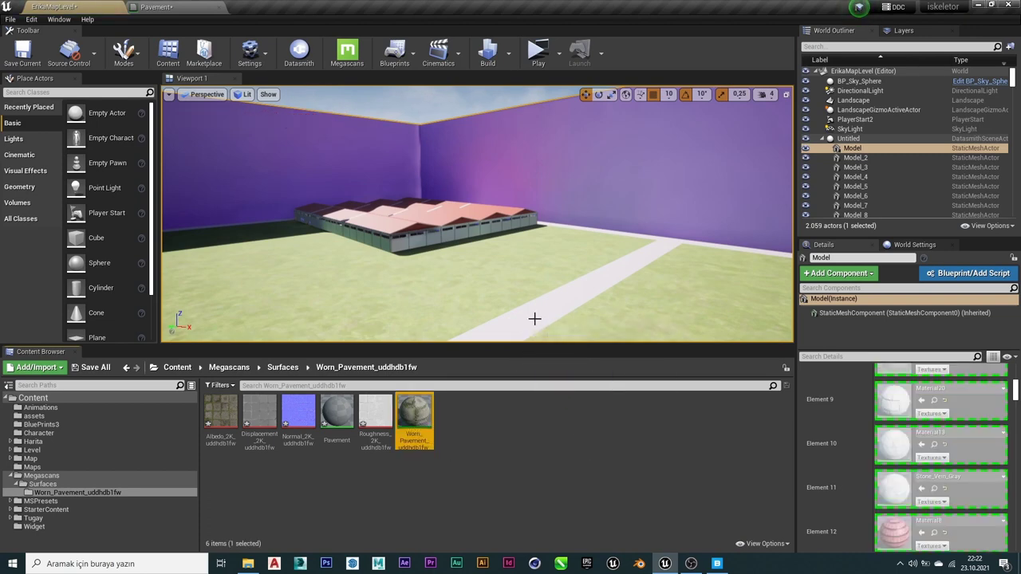
{"action": "right_click", "coordinate": [621, 310]}
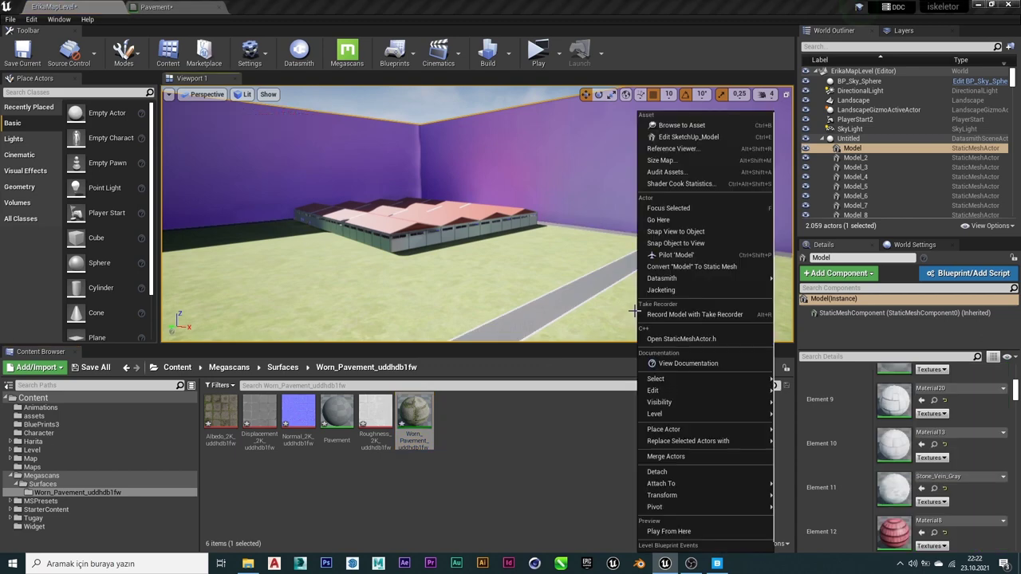
{"action": "right_click_drag", "start_coordinate": [621, 310], "coordinate": [574, 295]}
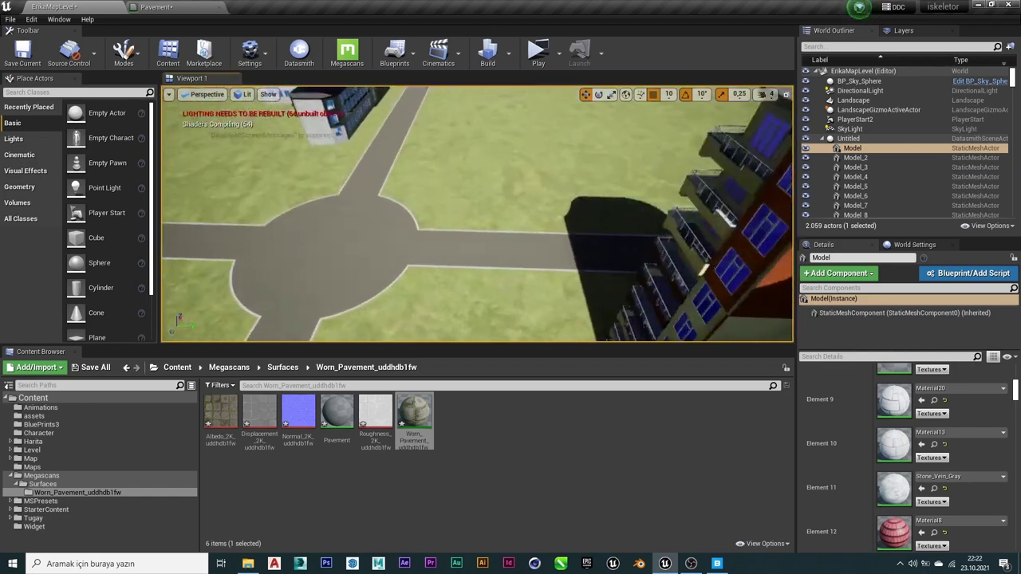
{"action": "right_click_drag", "start_coordinate": [574, 295], "coordinate": [551, 283]}
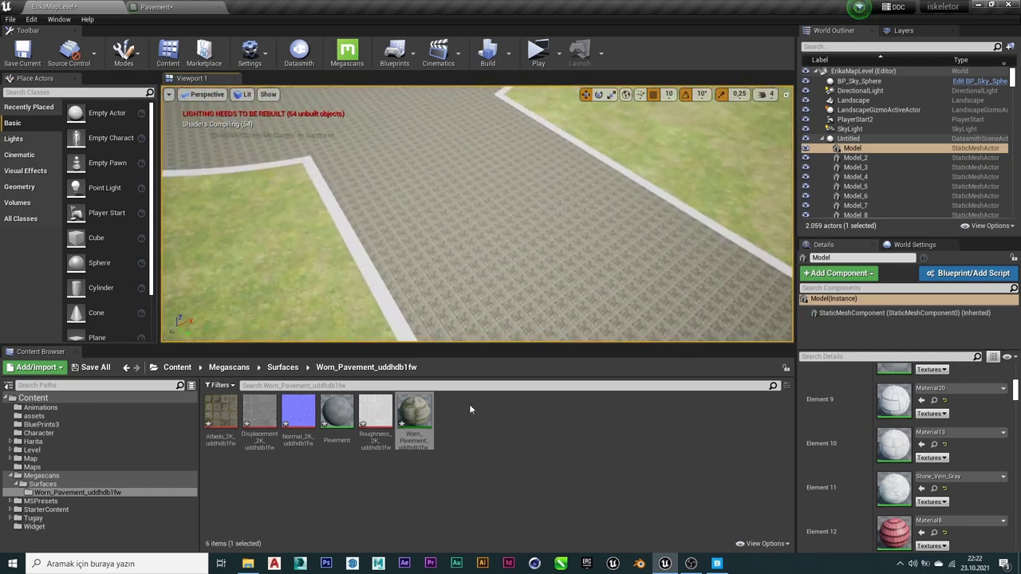
Open the Worn_Pavement instance and trial a raised Detail Normal Strength, then disable that override.
{"action": "double_click", "coordinate": [425, 416]}
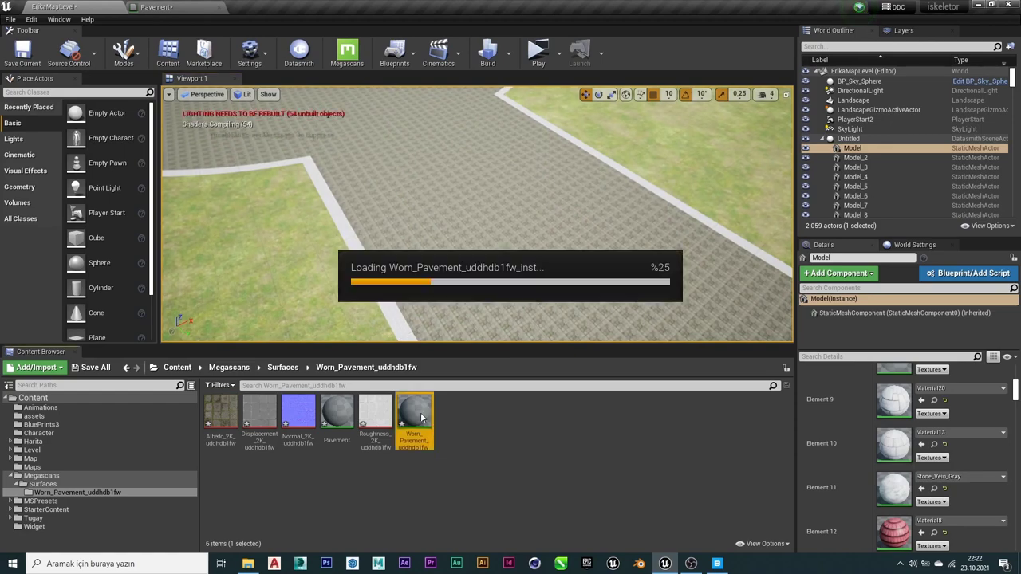
{"action": "scroll", "coordinate": [543, 327], "scroll_direction": "down", "scroll_amount": 5}
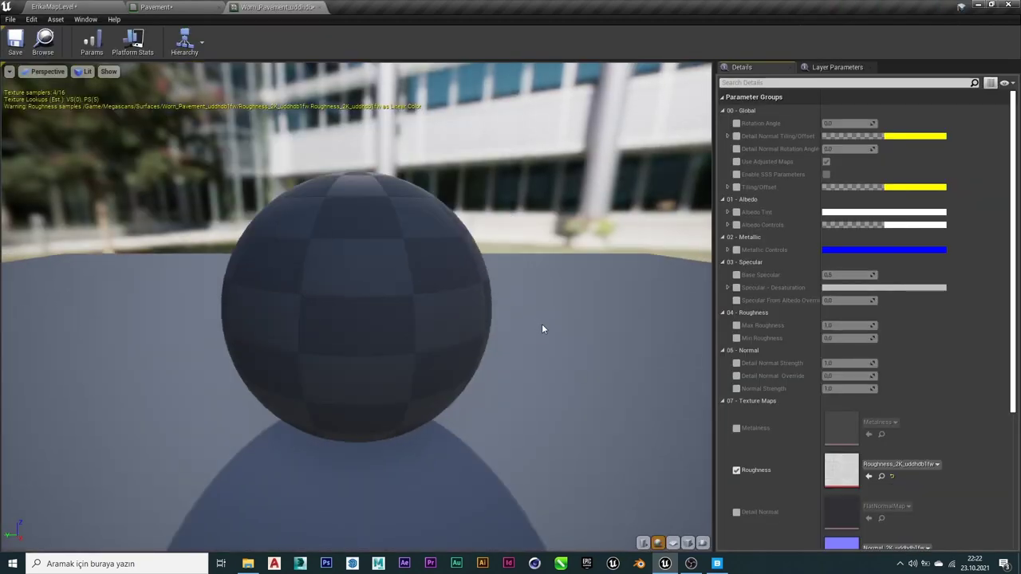
{"action": "left_click_drag", "start_coordinate": [353, 266], "coordinate": [482, 126]}
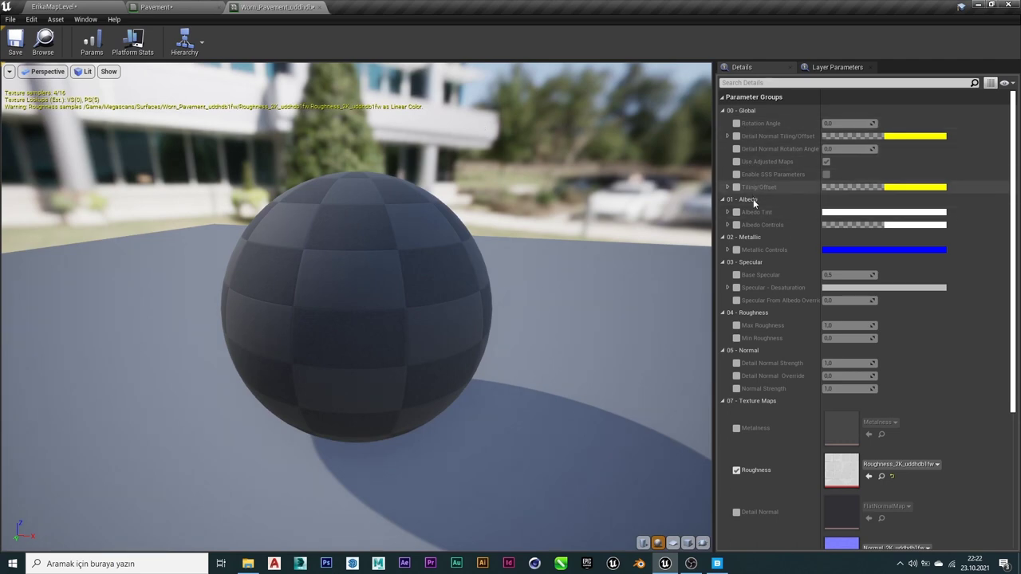
{"action": "left_click", "coordinate": [736, 363]}
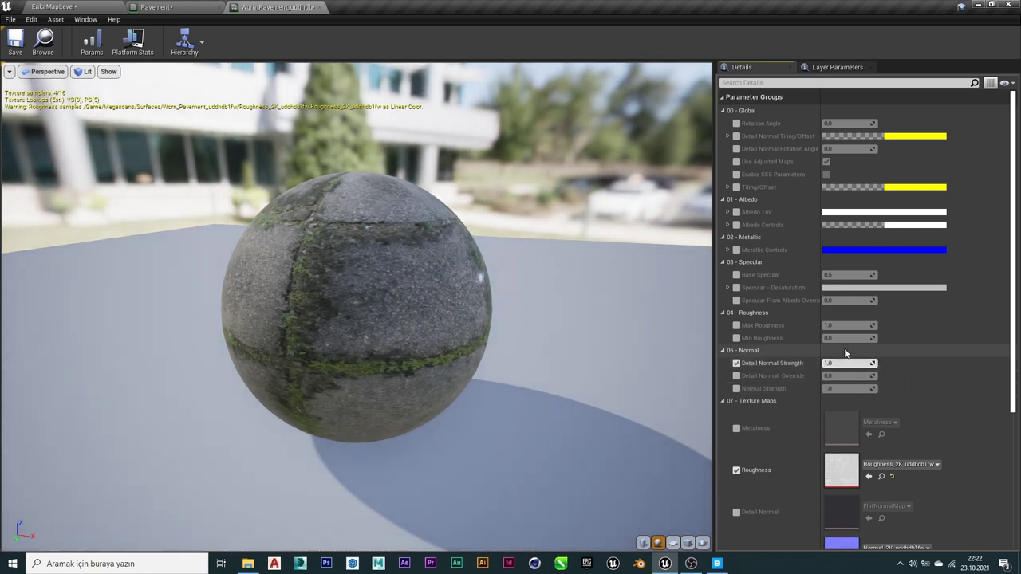
{"action": "left_click_drag", "start_coordinate": [846, 362], "coordinate": [866, 362]}
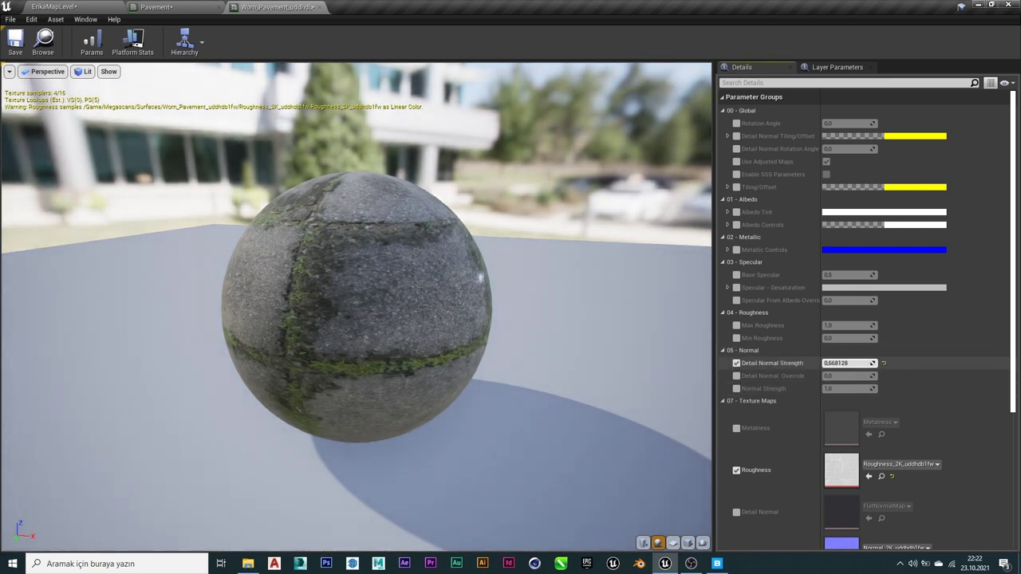
{"action": "left_click", "coordinate": [740, 364]}
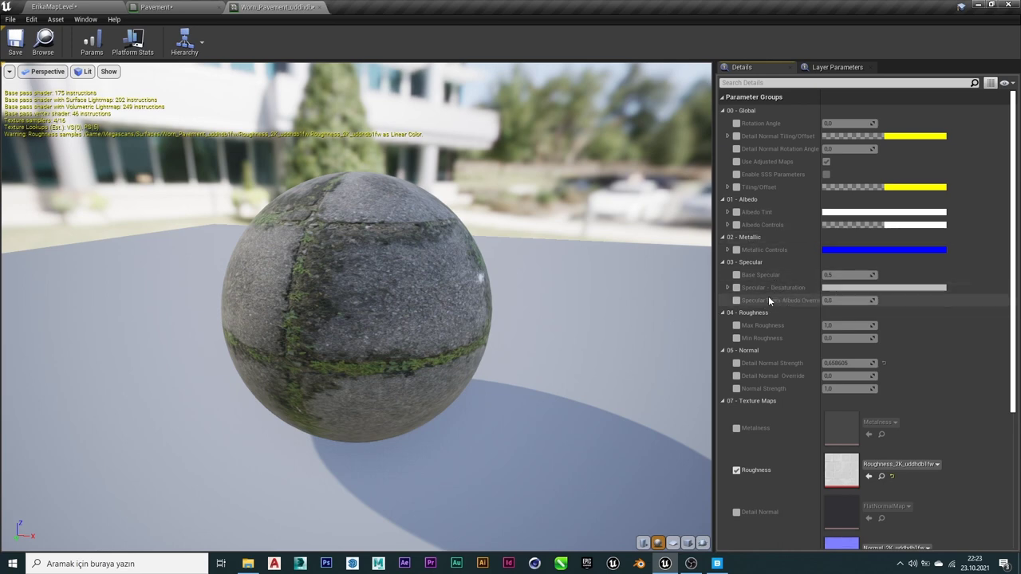
Experiment with Base Specular values 0.9 and about 2.0, reset it to 0.5, and close the instance.
{"action": "left_click", "coordinate": [736, 275]}
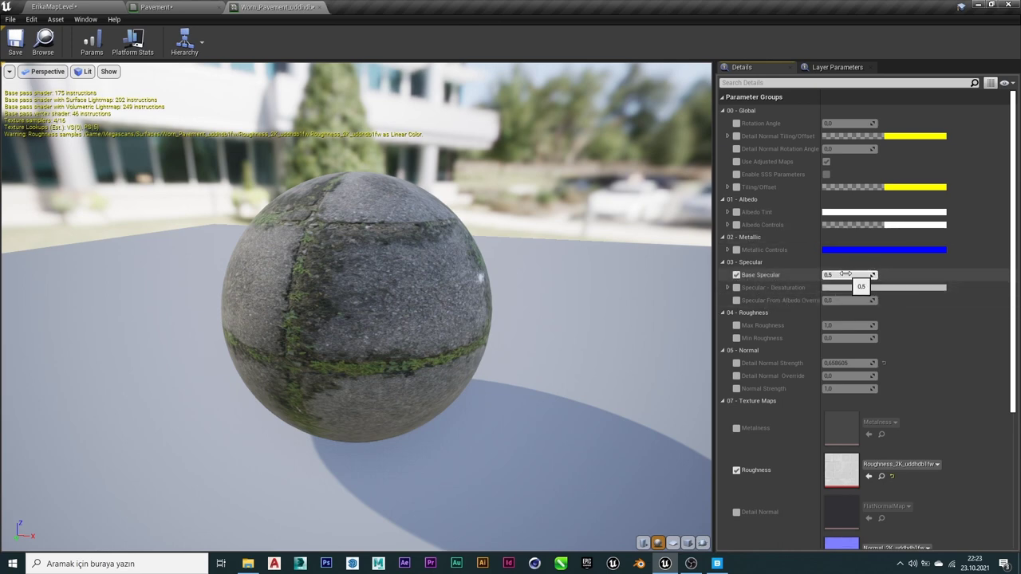
{"action": "left_click_drag", "start_coordinate": [845, 273], "coordinate": [869, 274]}
{"action": "type", "text": "0,9"}
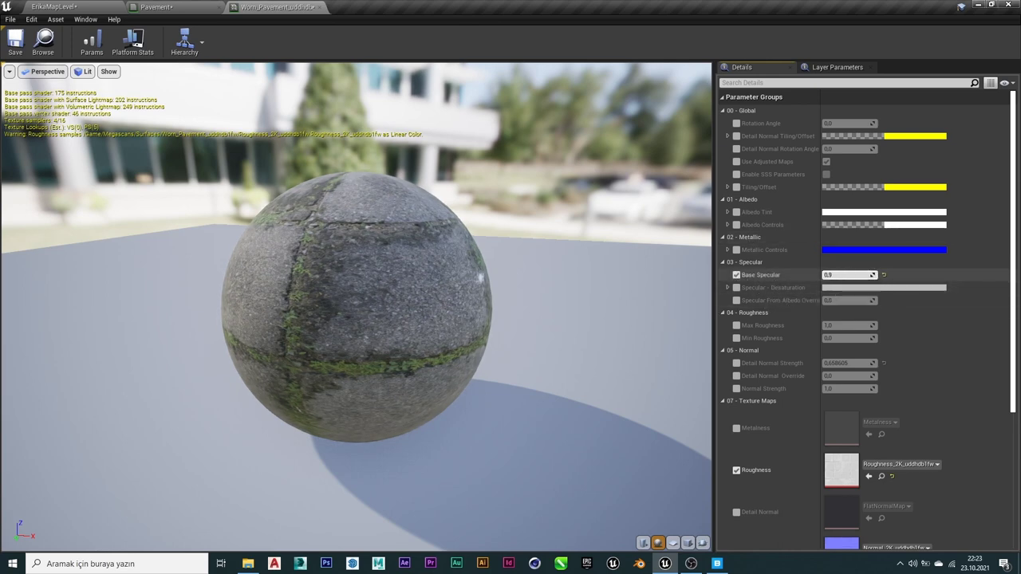
{"action": "left_click", "coordinate": [736, 275]}
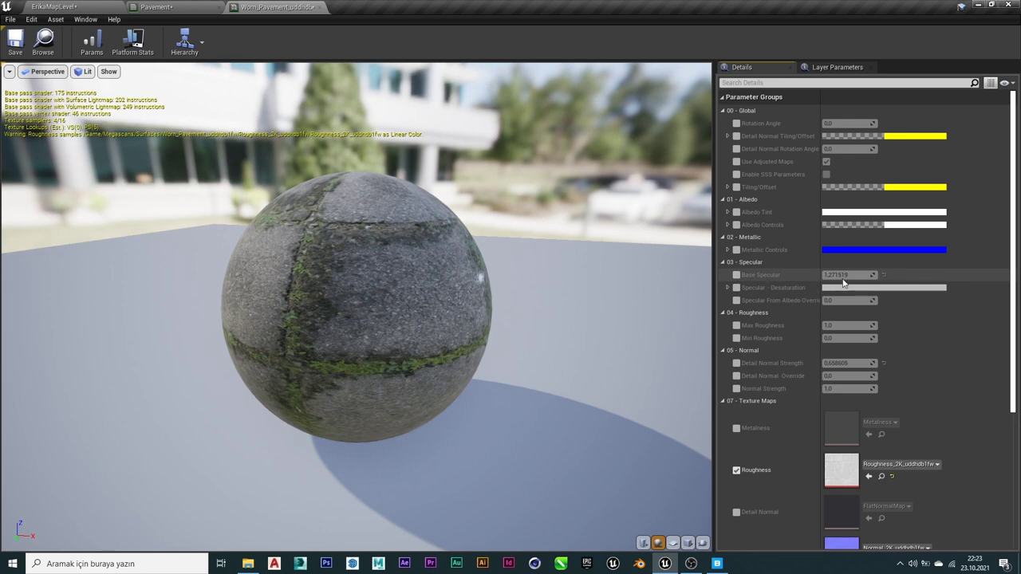
{"action": "left_click", "coordinate": [736, 274]}
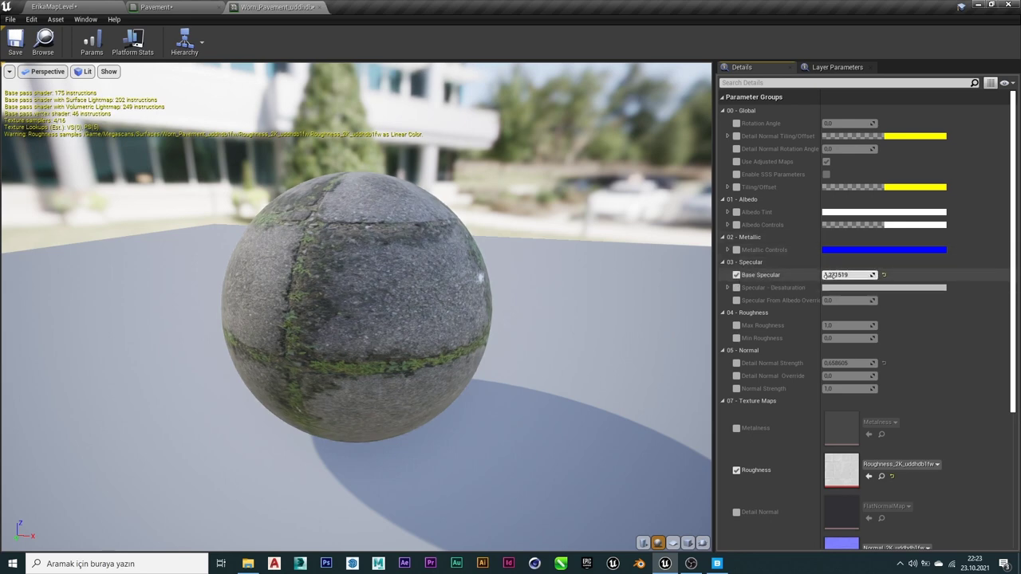
{"action": "left_click_drag", "start_coordinate": [839, 275], "coordinate": [873, 274]}
{"action": "left_click", "coordinate": [884, 274]}
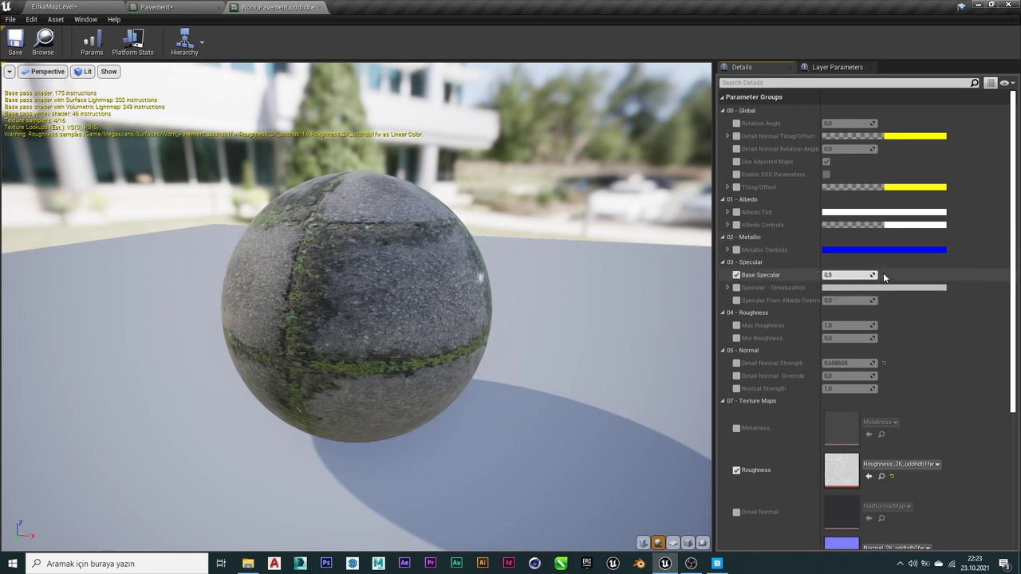
{"action": "left_click", "coordinate": [315, 6]}
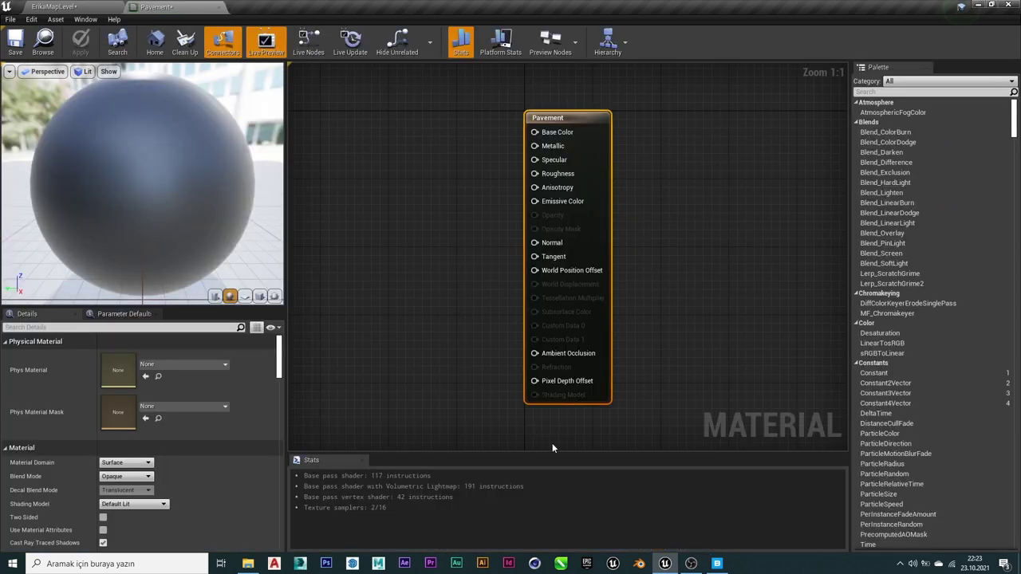
Back in ErikaMapLevel, delete the Worn_Pavement_inst asset and confirm the Delete Assets dialog.
{"action": "left_click", "coordinate": [58, 6]}
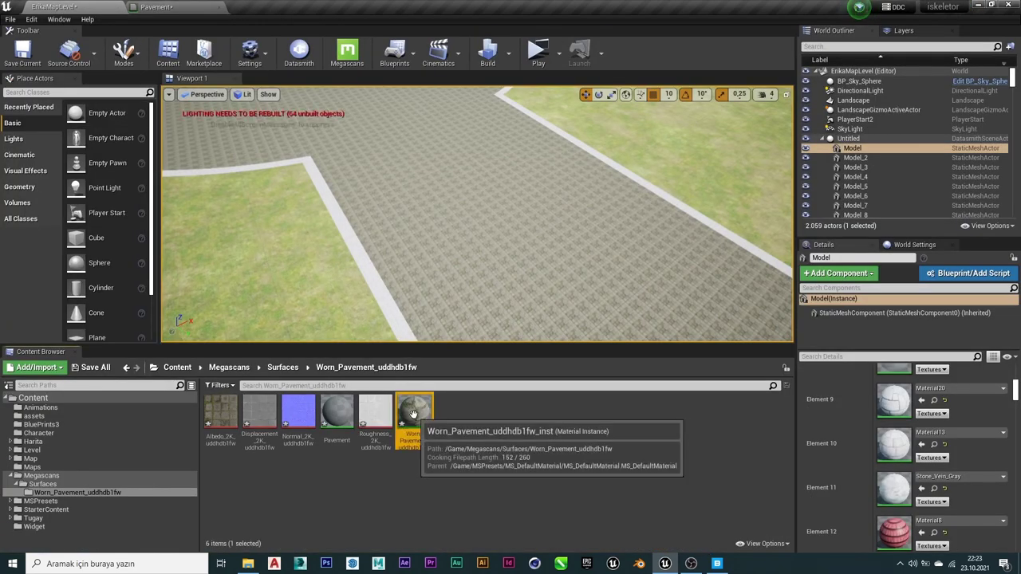
{"action": "key", "text": "Delete"}
{"action": "left_click", "coordinate": [470, 450]}
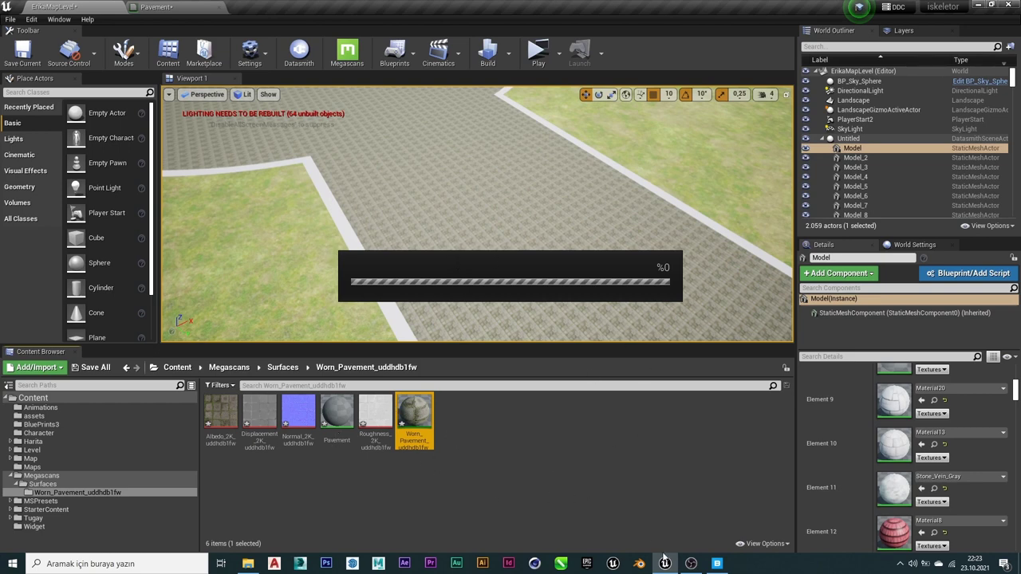
Bring Quixel Bridge up to view the Worn Pavement surface, then minimize it back to Unreal.
{"action": "left_click", "coordinate": [717, 564]}
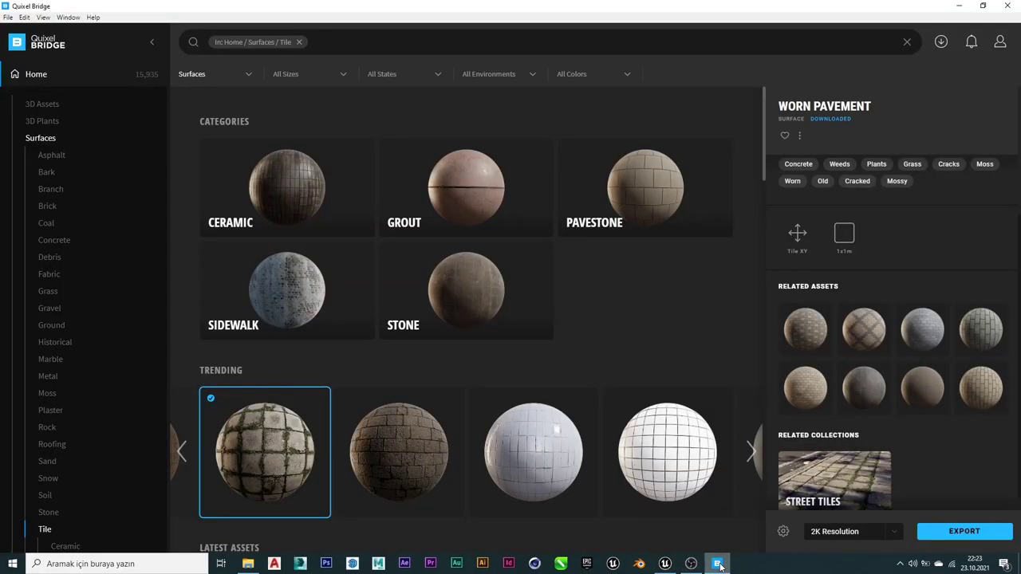
{"action": "left_click", "coordinate": [718, 564]}
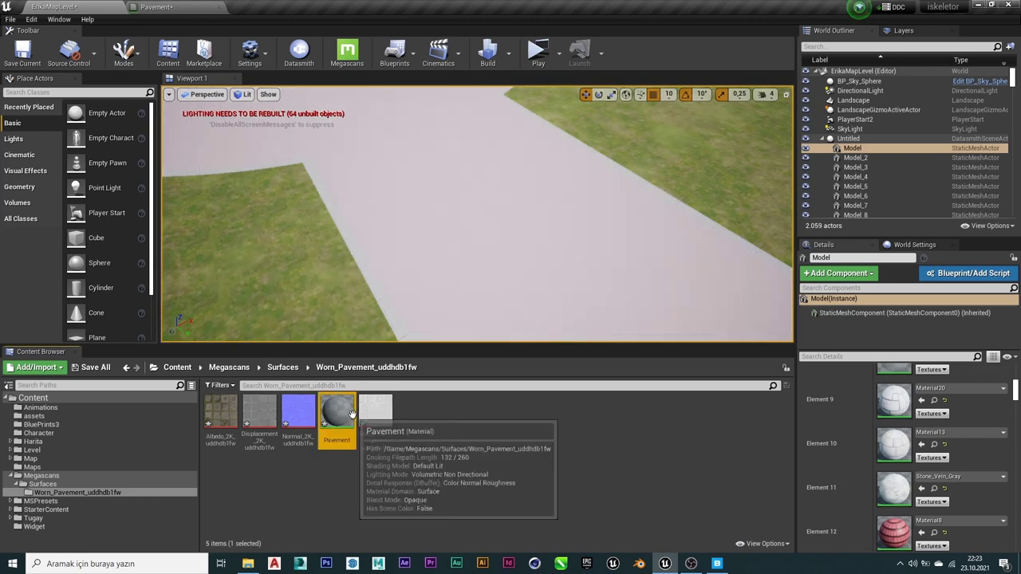
Apply the Pavement material to the road and select the new Albedo_2K_uddhdb1fw_Mat material.
{"action": "mouse_move", "coordinate": [565, 246]}
{"action": "right_mouse_down"}
{"action": "mouse_move", "coordinate": [565, 224]}
{"action": "mouse_move", "coordinate": [565, 263]}
{"action": "mouse_move", "coordinate": [550, 263]}
{"action": "right_mouse_up"}
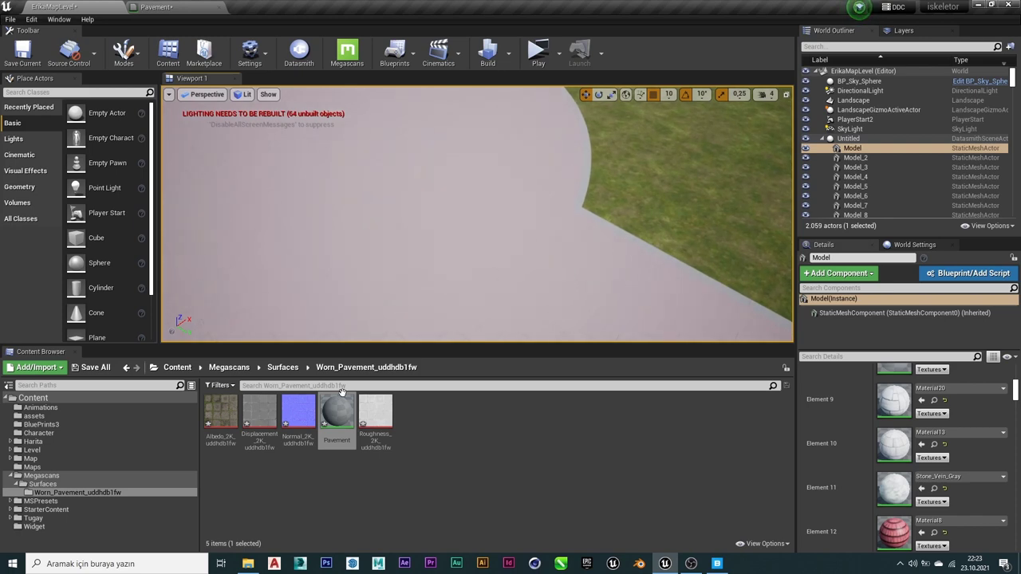
{"action": "left_click_drag", "start_coordinate": [220, 415], "coordinate": [324, 411]}
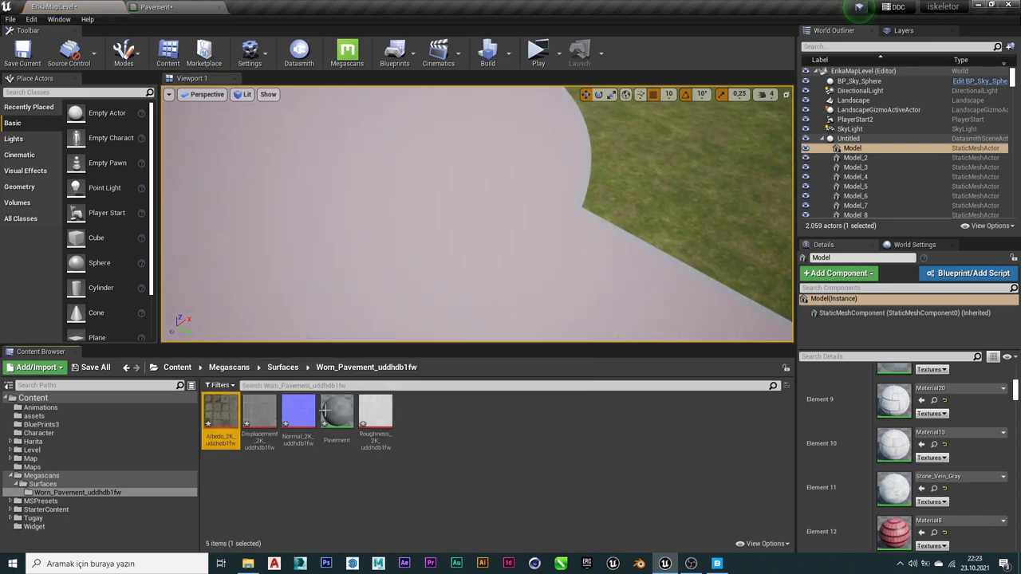
{"action": "left_click_drag", "start_coordinate": [336, 415], "coordinate": [480, 281]}
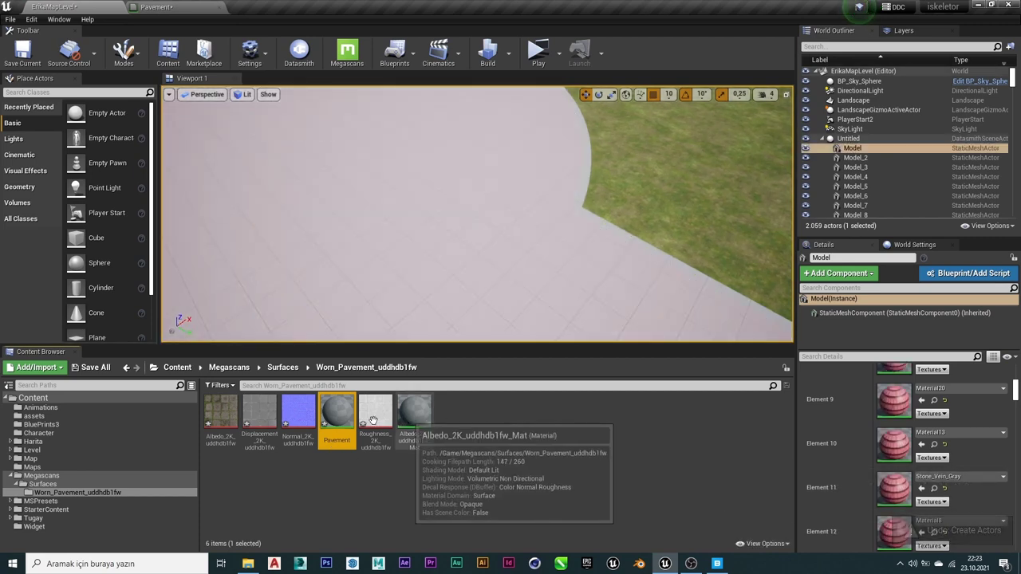
{"action": "left_click", "coordinate": [412, 430]}
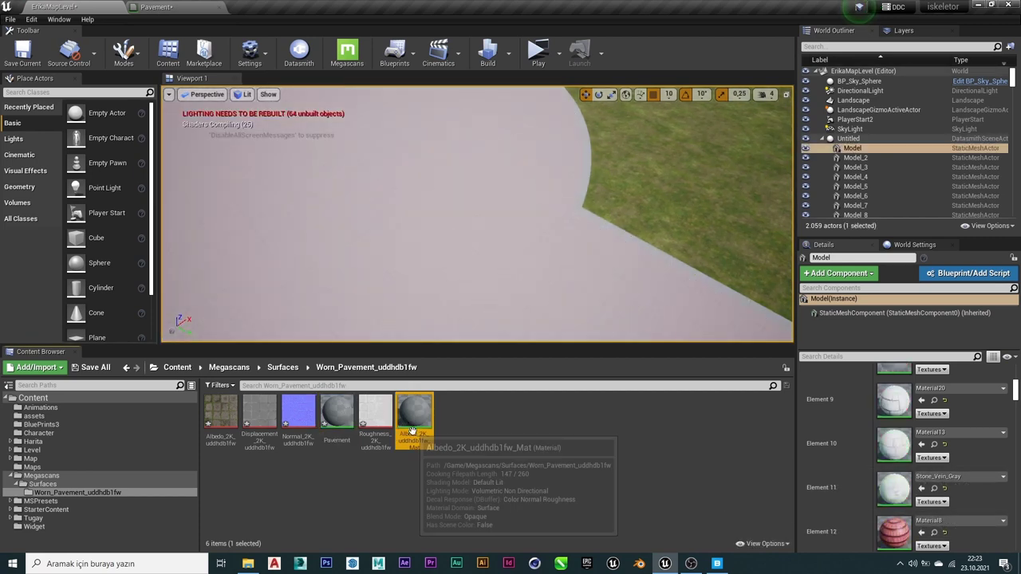
Open the Pavement material for editing, then return to the level and select the Albedo texture.
{"action": "double_click", "coordinate": [337, 411]}
{"action": "left_click", "coordinate": [96, 6]}
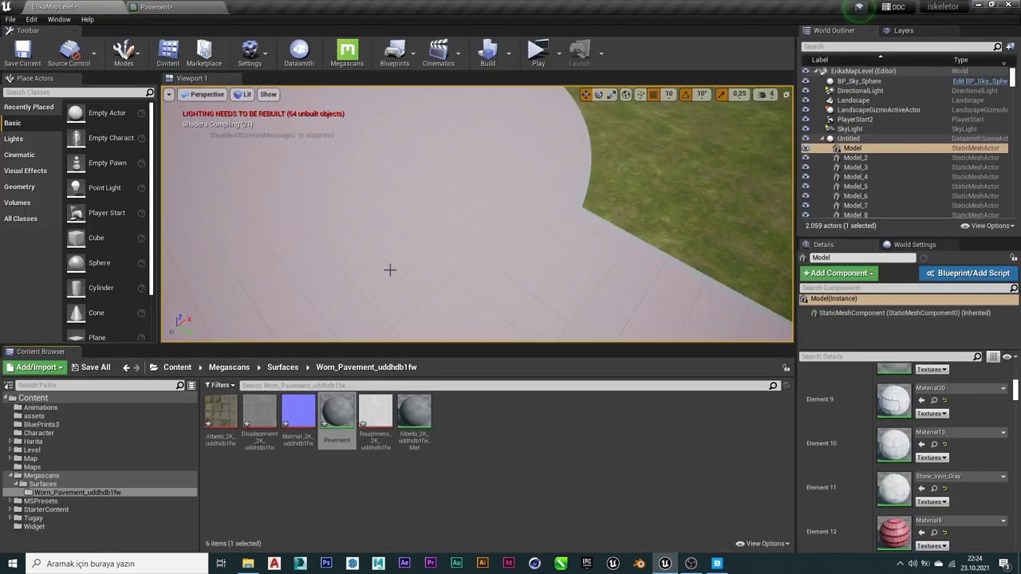
{"action": "left_click", "coordinate": [220, 413]}
{"action": "left_click", "coordinate": [253, 429]}
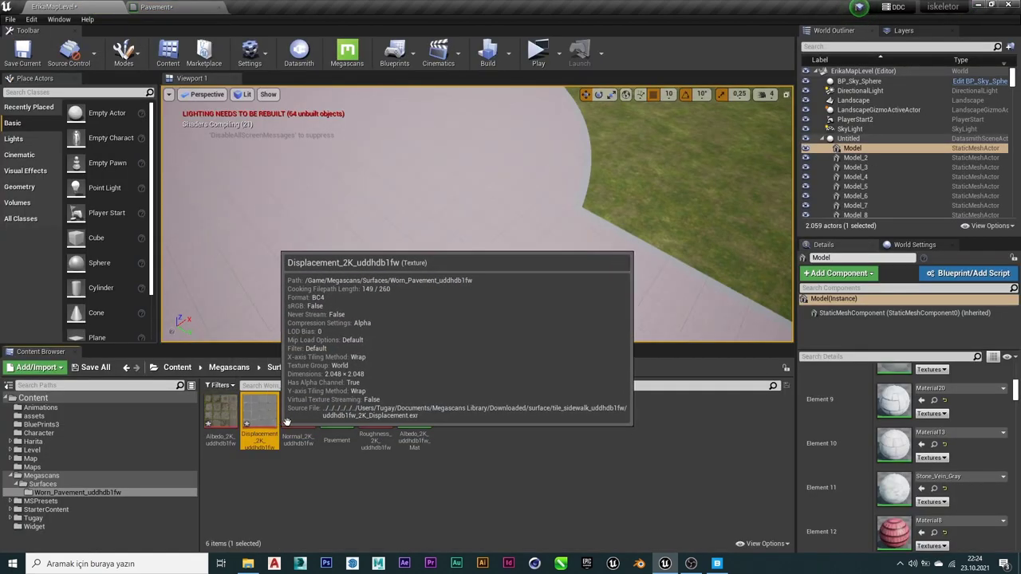
{"action": "double_click", "coordinate": [248, 421]}
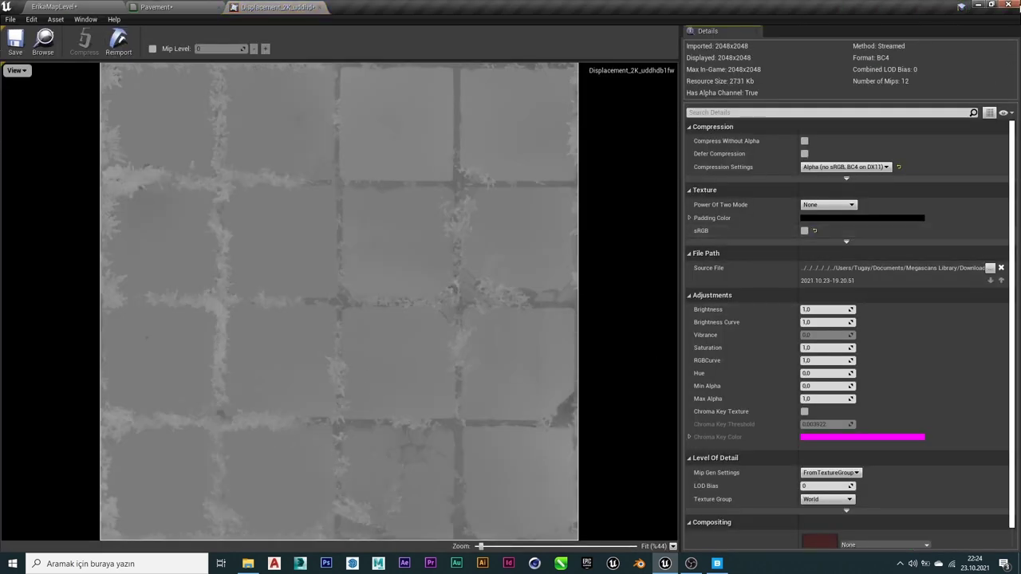
{"action": "left_click", "coordinate": [1011, 5]}
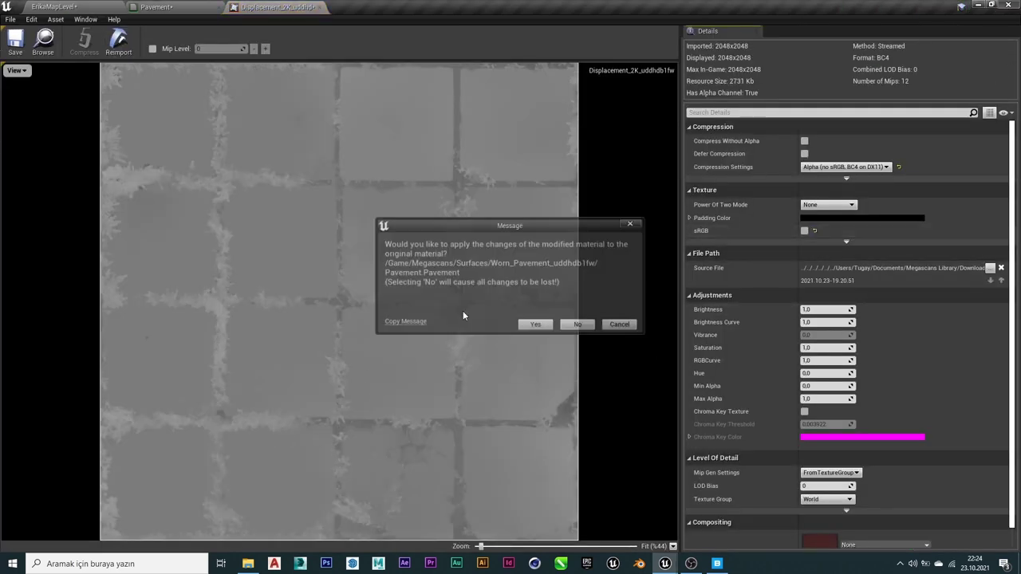
{"action": "left_click", "coordinate": [639, 228]}
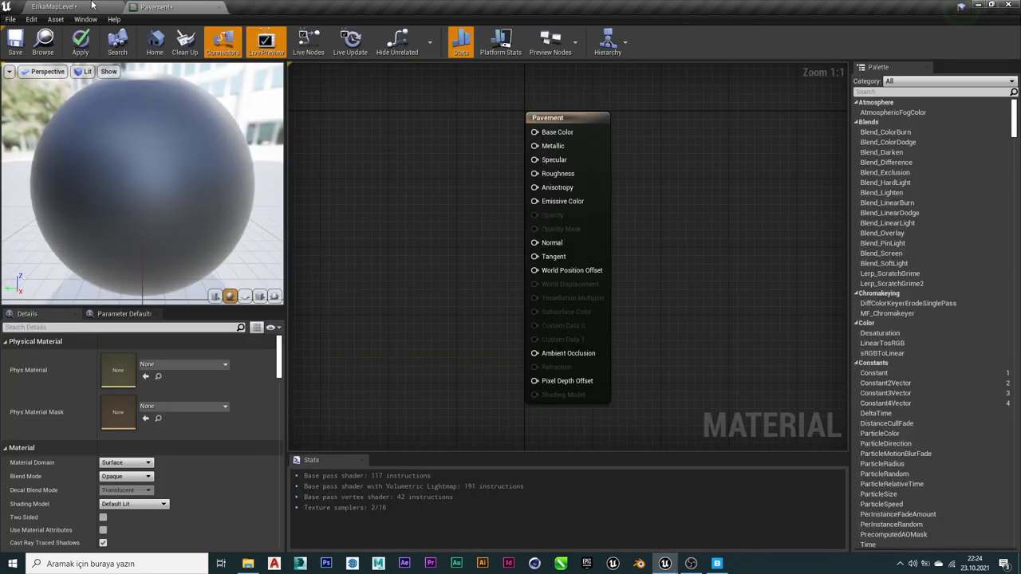
{"action": "left_click", "coordinate": [92, 5]}
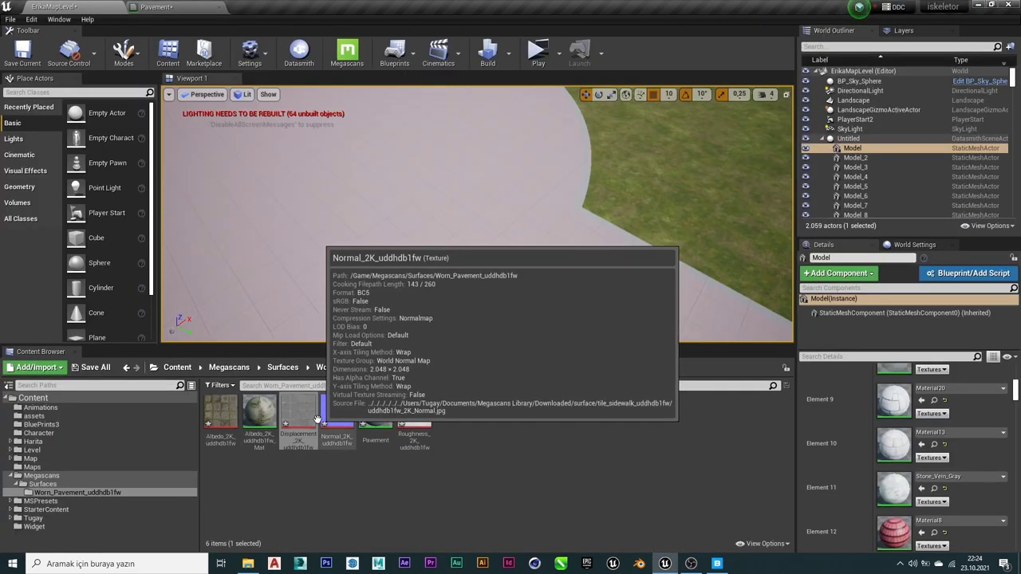
{"action": "double_click", "coordinate": [355, 417]}
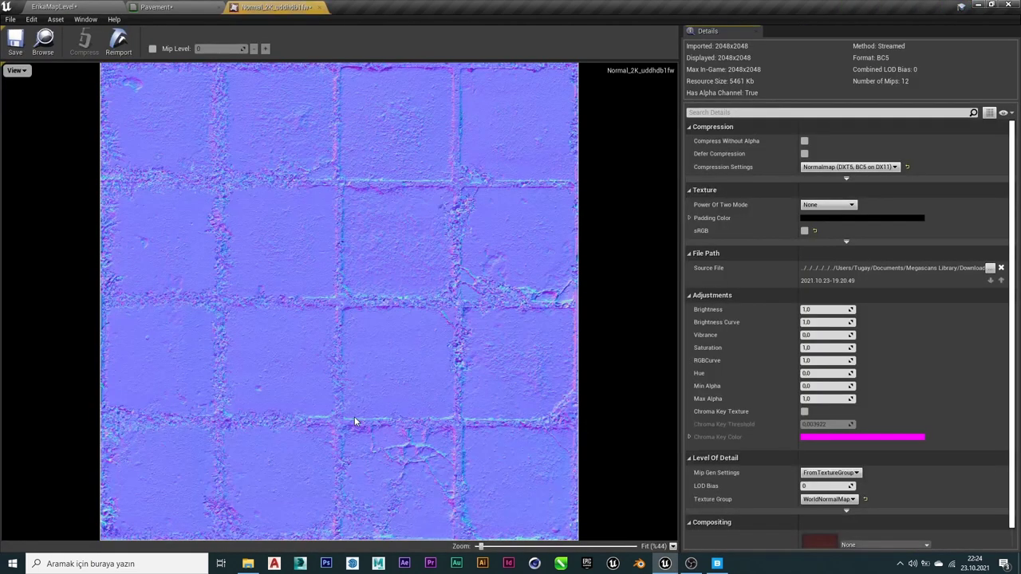
{"action": "left_click", "coordinate": [319, 7]}
{"action": "left_click", "coordinate": [92, 6]}
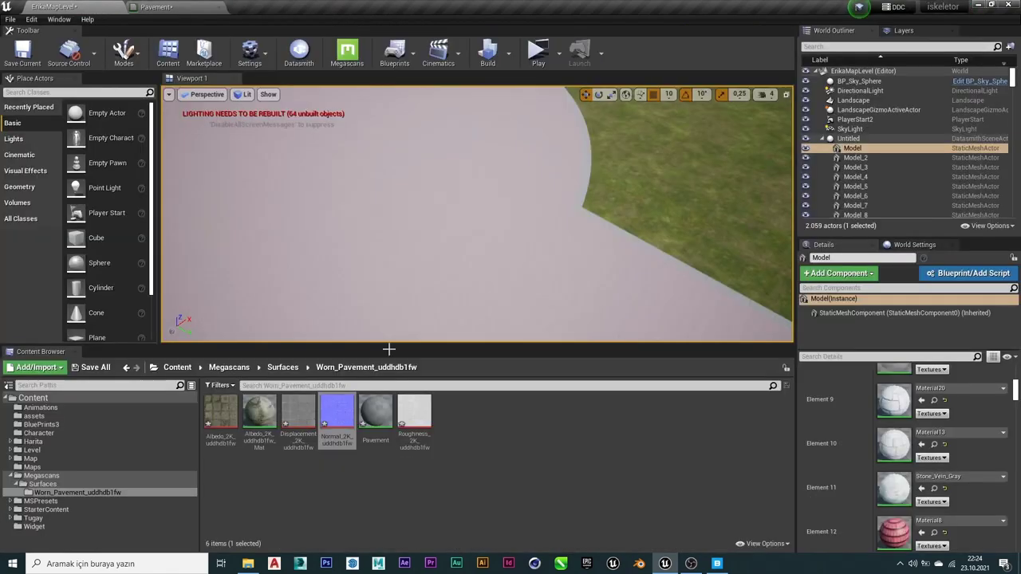
{"action": "double_click", "coordinate": [415, 419]}
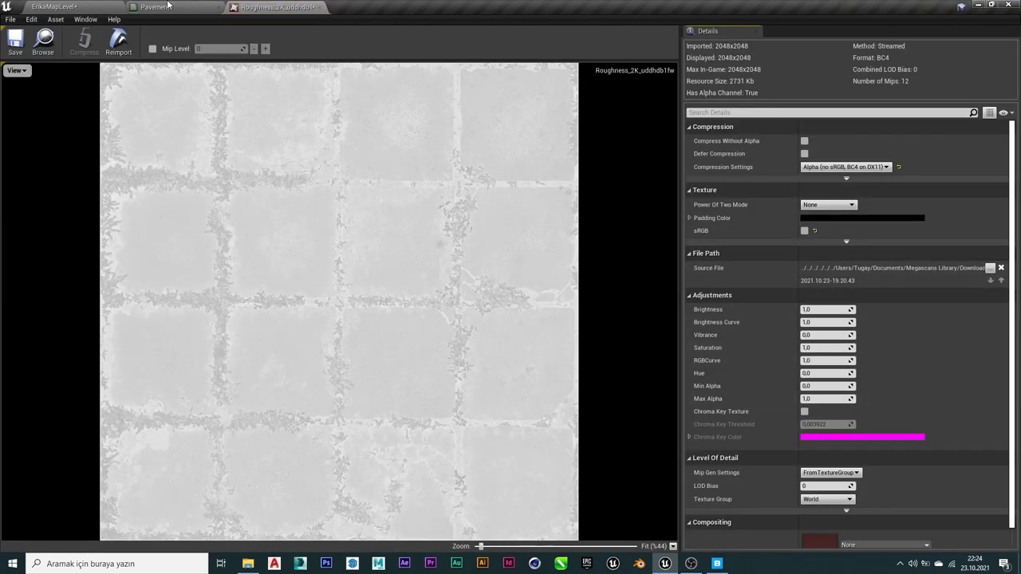
{"action": "left_click", "coordinate": [117, 5]}
{"action": "left_click", "coordinate": [152, 6]}
{"action": "left_click", "coordinate": [36, 5]}
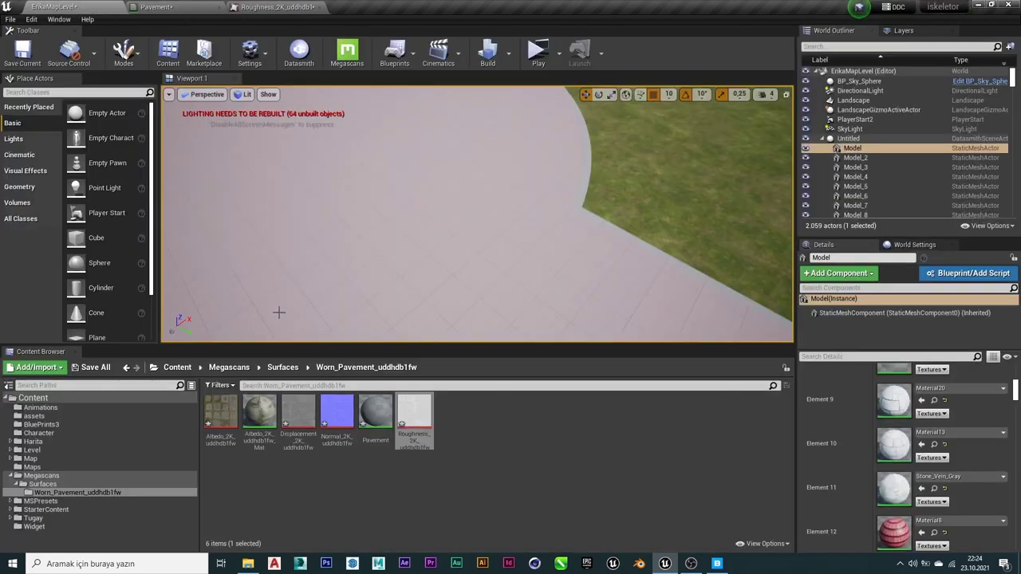
{"action": "double_click", "coordinate": [336, 412]}
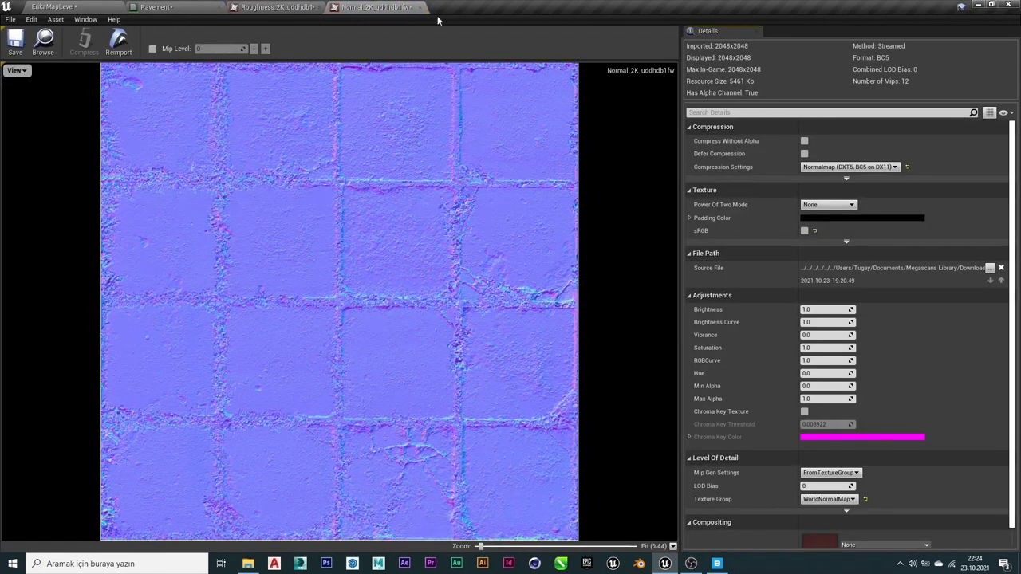
{"action": "left_click", "coordinate": [271, 6]}
{"action": "left_click", "coordinate": [379, 7]}
{"action": "left_click", "coordinate": [73, 7]}
{"action": "double_click", "coordinate": [289, 418]}
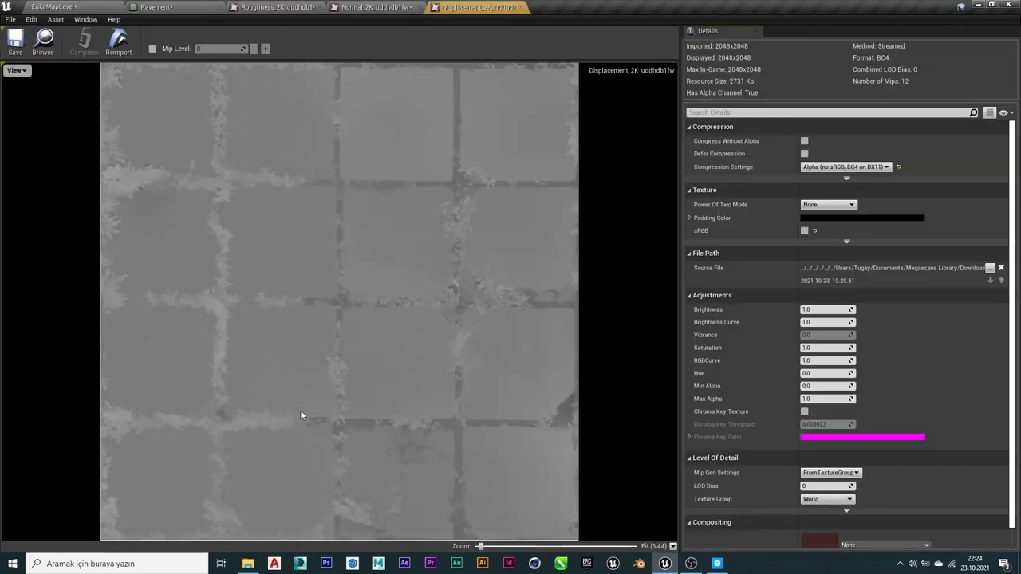
{"action": "left_click", "coordinate": [309, 6]}
{"action": "left_click", "coordinate": [479, 7]}
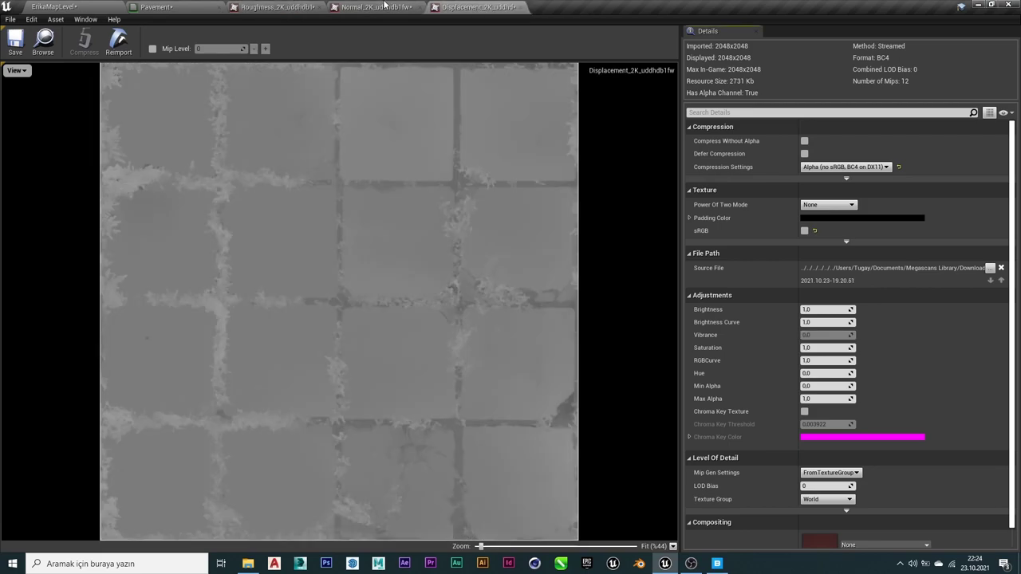
{"action": "left_click", "coordinate": [315, 6]}
{"action": "left_click", "coordinate": [110, 5]}
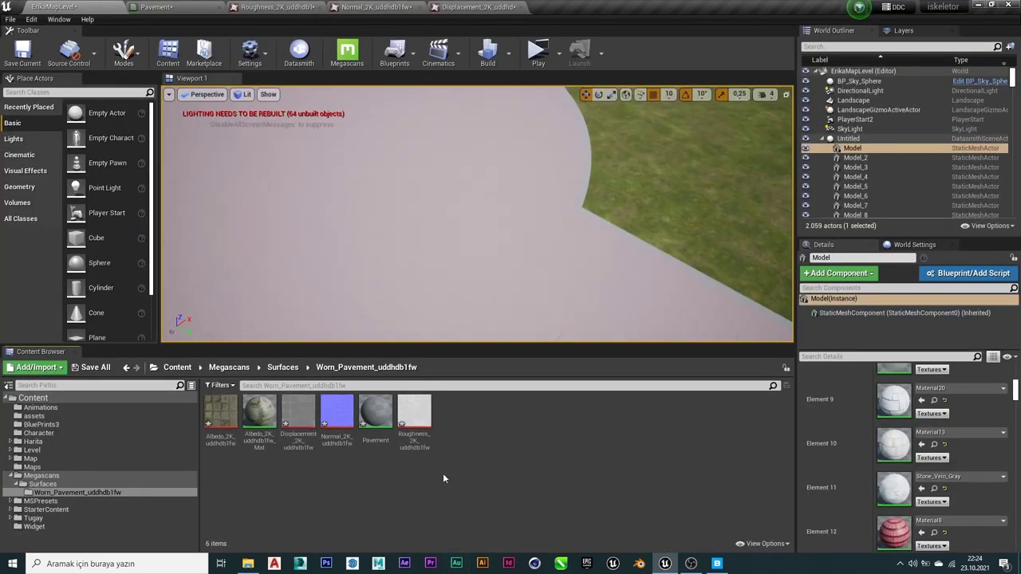
{"action": "left_click", "coordinate": [221, 413]}
{"action": "left_click", "coordinate": [309, 427], "text": "ctrl"}
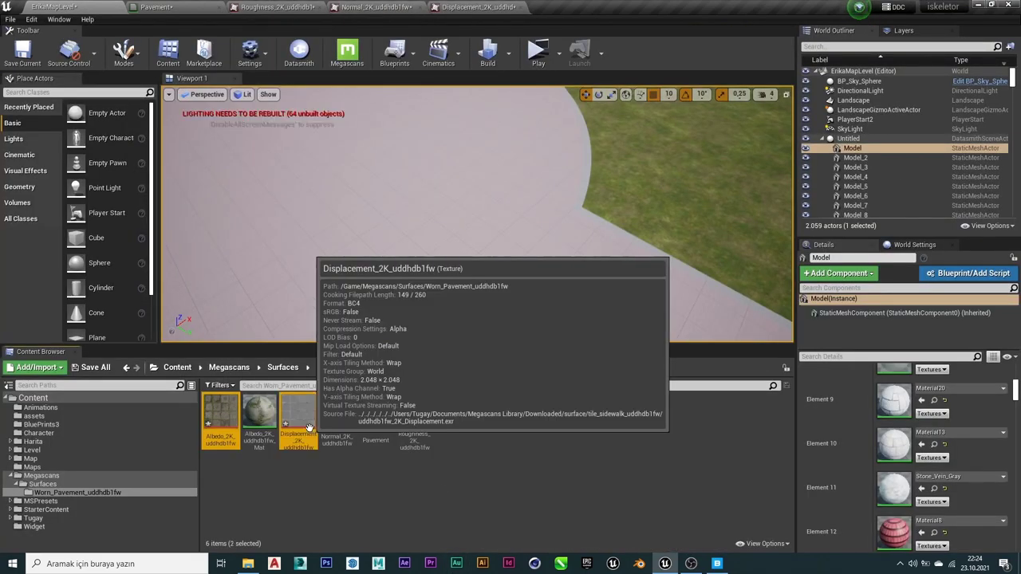
{"action": "left_click", "coordinate": [520, 8]}
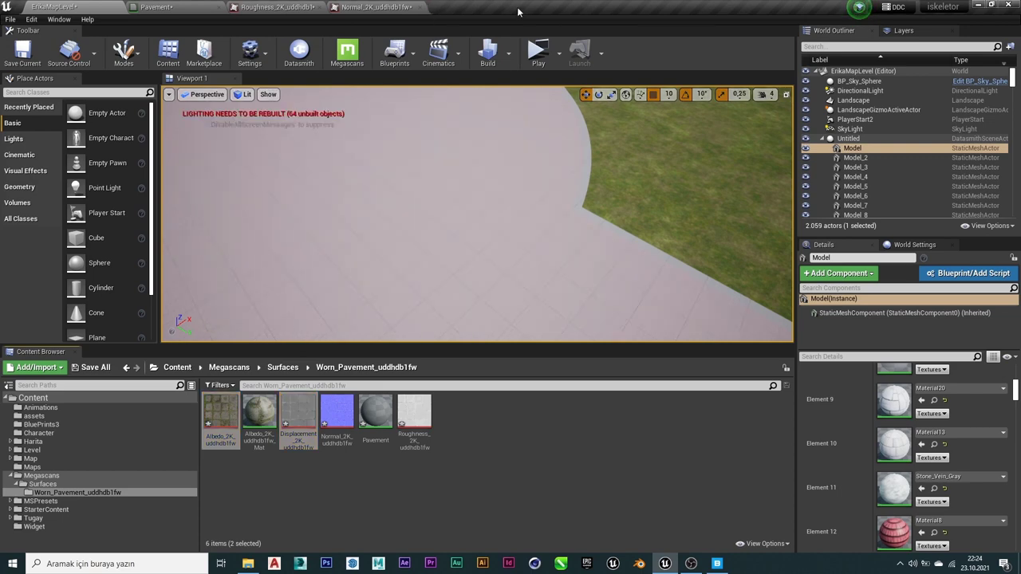
{"action": "left_click", "coordinate": [421, 8]}
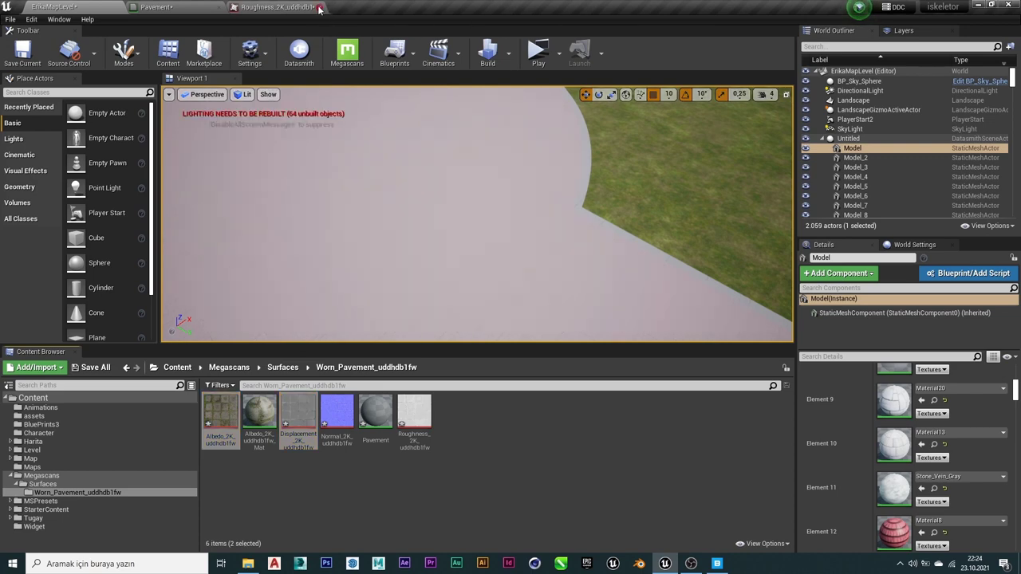
{"action": "left_click", "coordinate": [319, 8]}
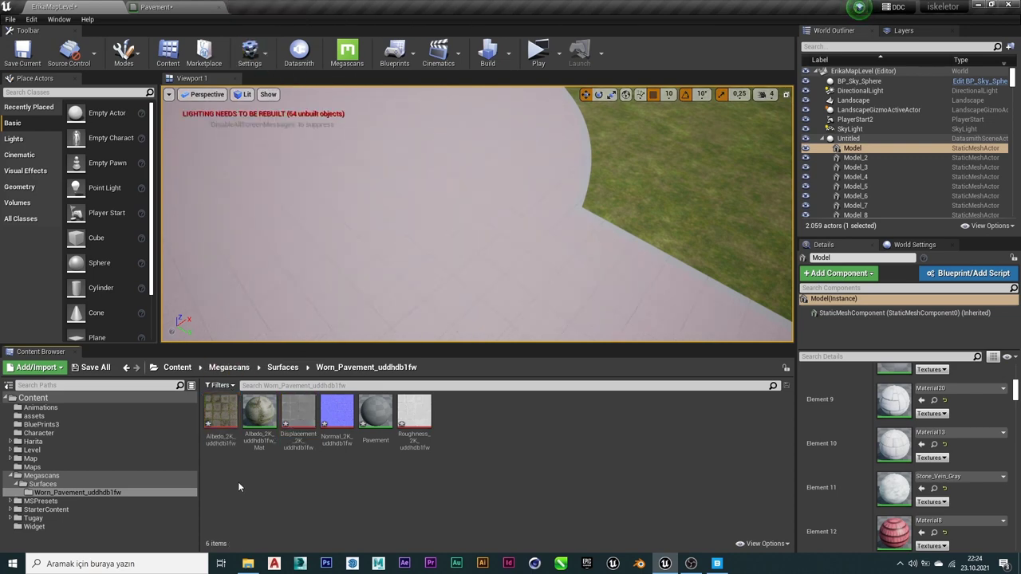
{"action": "left_click", "coordinate": [220, 415]}
{"action": "left_click", "coordinate": [298, 414], "text": "ctrl"}
{"action": "left_click", "coordinate": [348, 412], "text": "ctrl"}
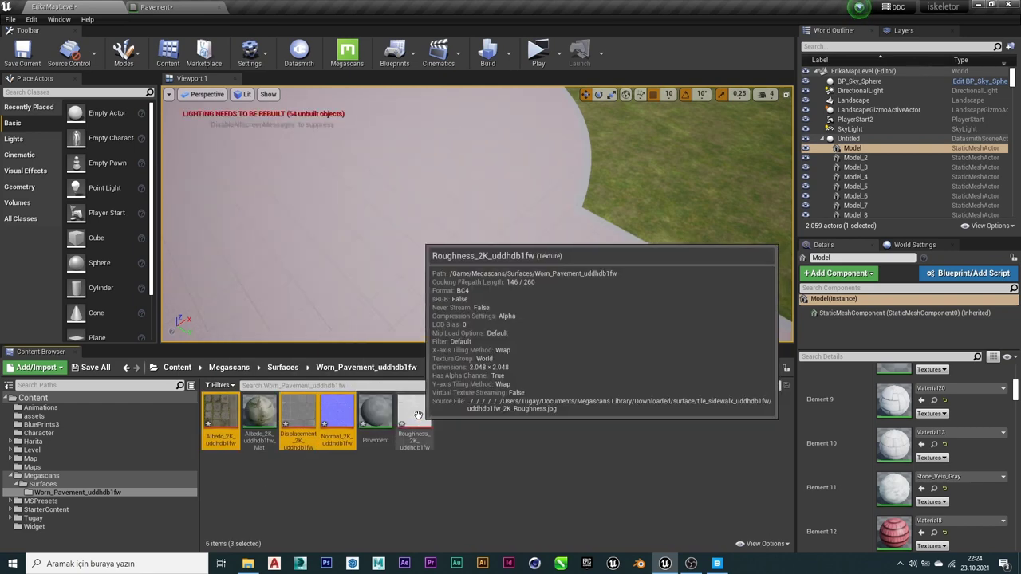
Force-delete the Pavement material and dismiss the modified-material prompt.
{"action": "right_click", "coordinate": [418, 414]}
{"action": "left_click", "coordinate": [437, 501]}
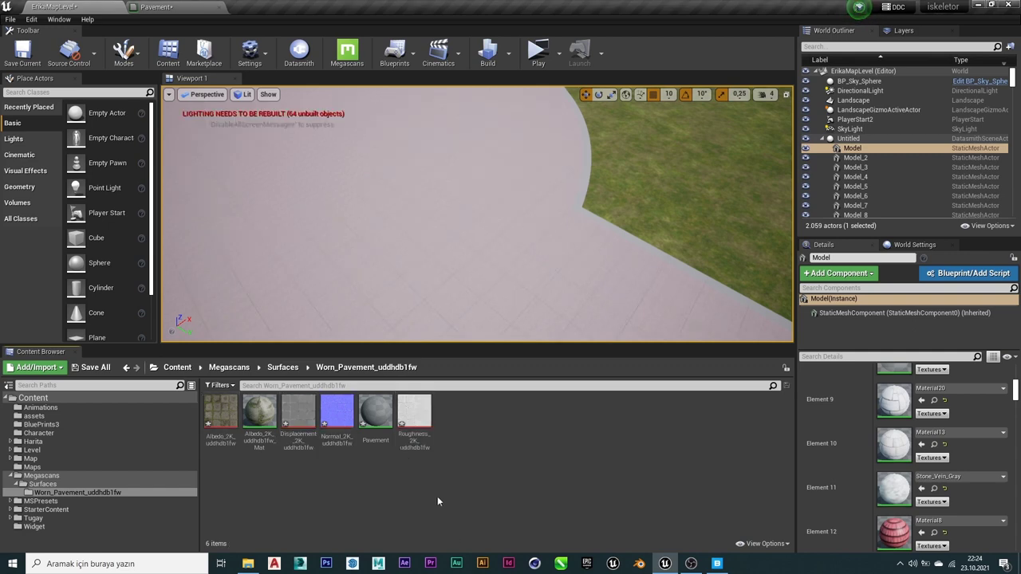
{"action": "right_click", "coordinate": [375, 413]}
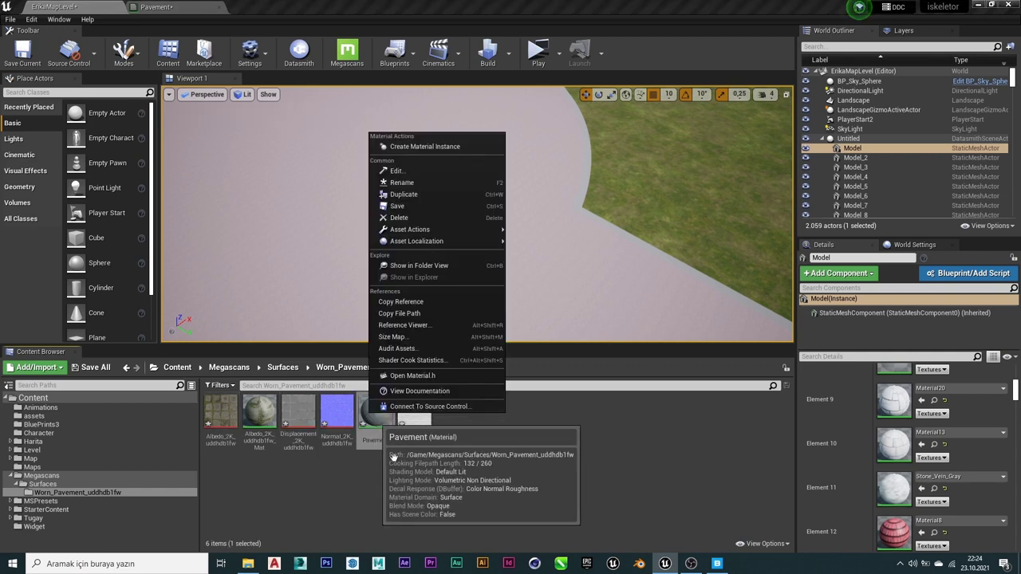
{"action": "left_click", "coordinate": [413, 218]}
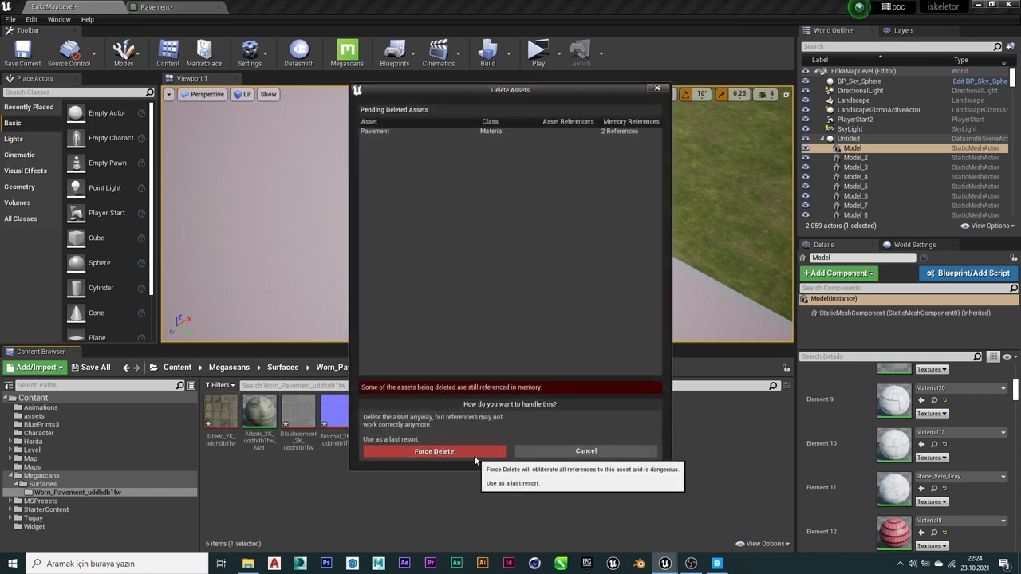
{"action": "left_click", "coordinate": [473, 453]}
{"action": "left_click", "coordinate": [549, 325]}
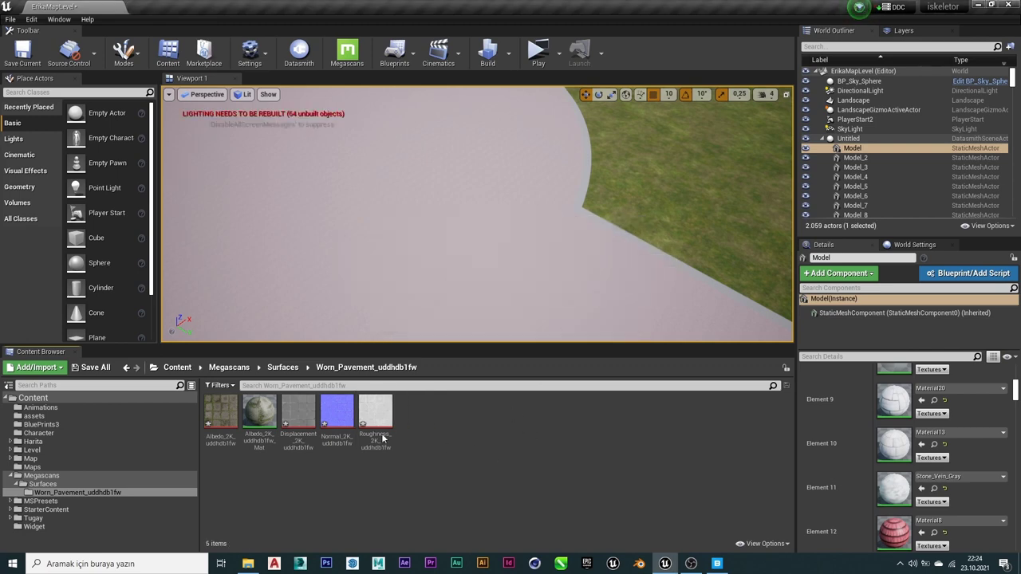
Return to the Worn_Pavement folder and select the Displacement, Normal and Albedo textures.
{"action": "left_click", "coordinate": [289, 374]}
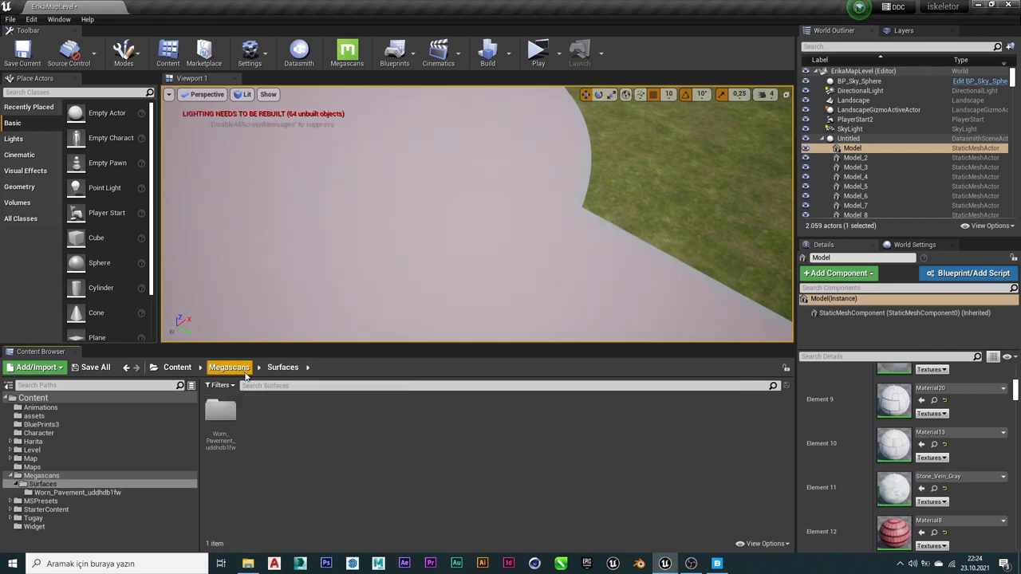
{"action": "left_click", "coordinate": [220, 411]}
{"action": "double_click", "coordinate": [212, 413]}
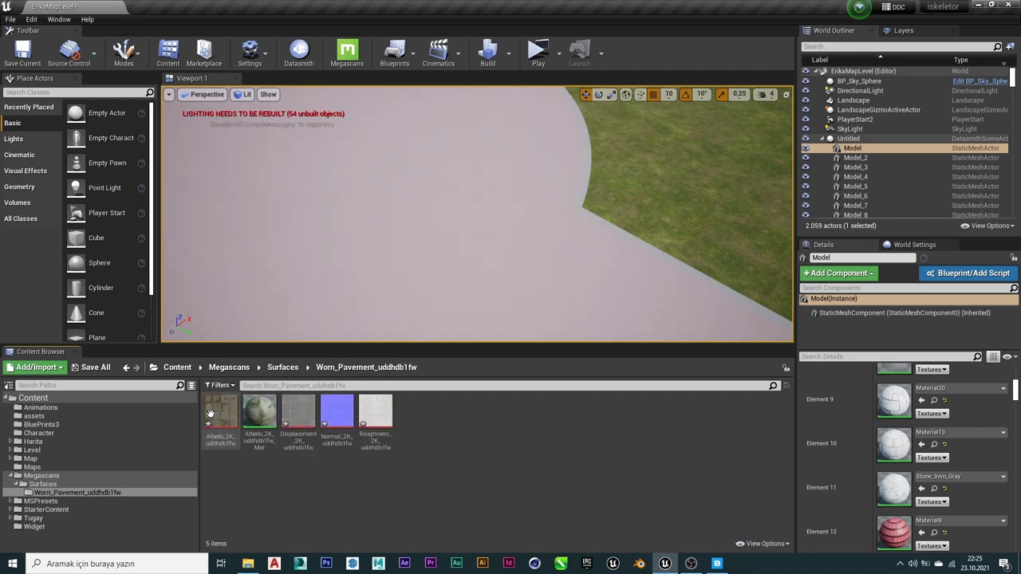
{"action": "left_click", "coordinate": [284, 426]}
{"action": "left_click", "coordinate": [337, 411], "text": "ctrl"}
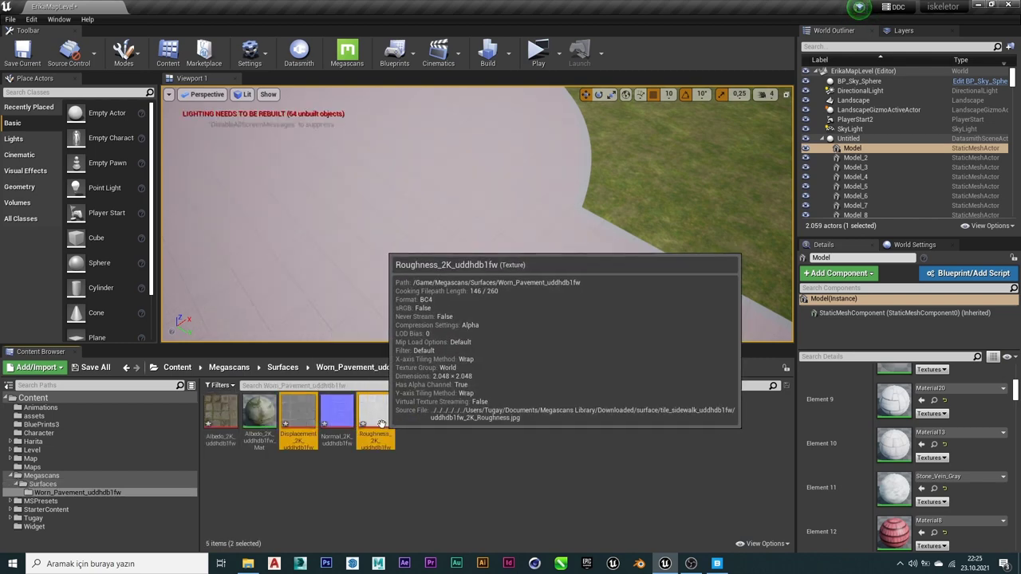
{"action": "left_click", "coordinate": [231, 411], "text": "ctrl"}
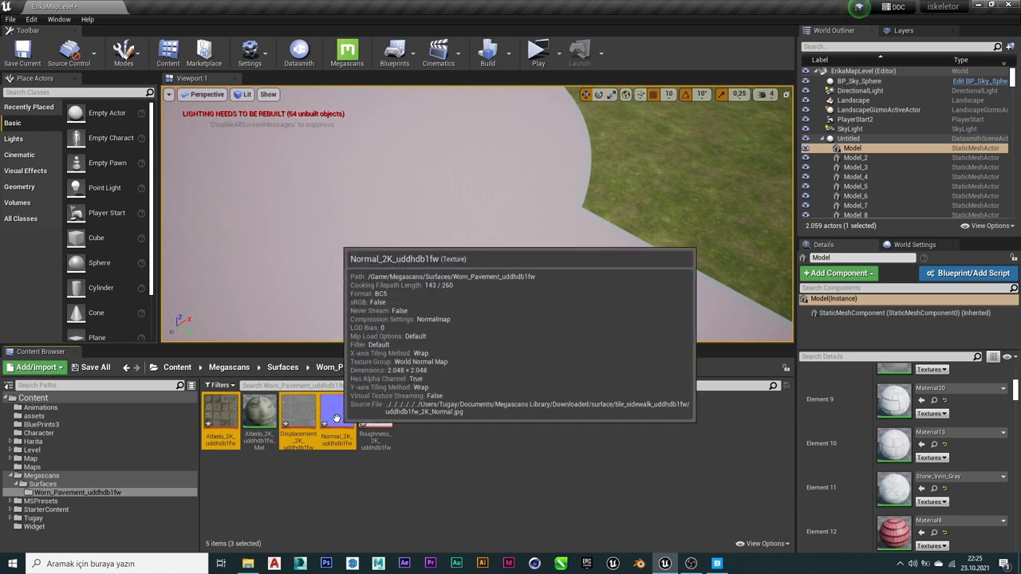
{"action": "left_click_drag", "start_coordinate": [336, 414], "coordinate": [325, 402]}
Open Albedo_2K_uddhdb1fw_Mat, dock its editor into the main window, and return to the level.
{"action": "double_click", "coordinate": [260, 414]}
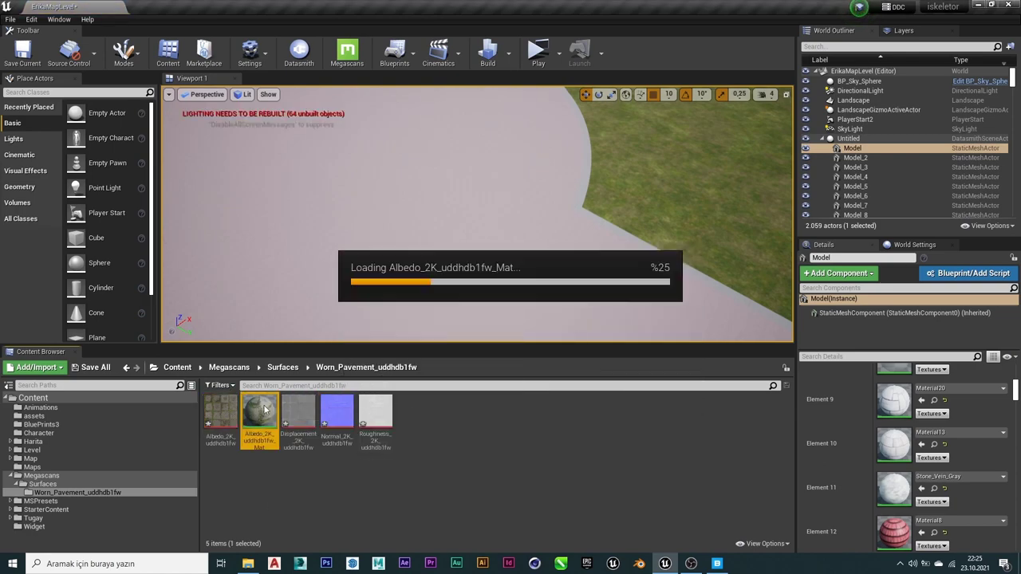
{"action": "left_click", "coordinate": [664, 563]}
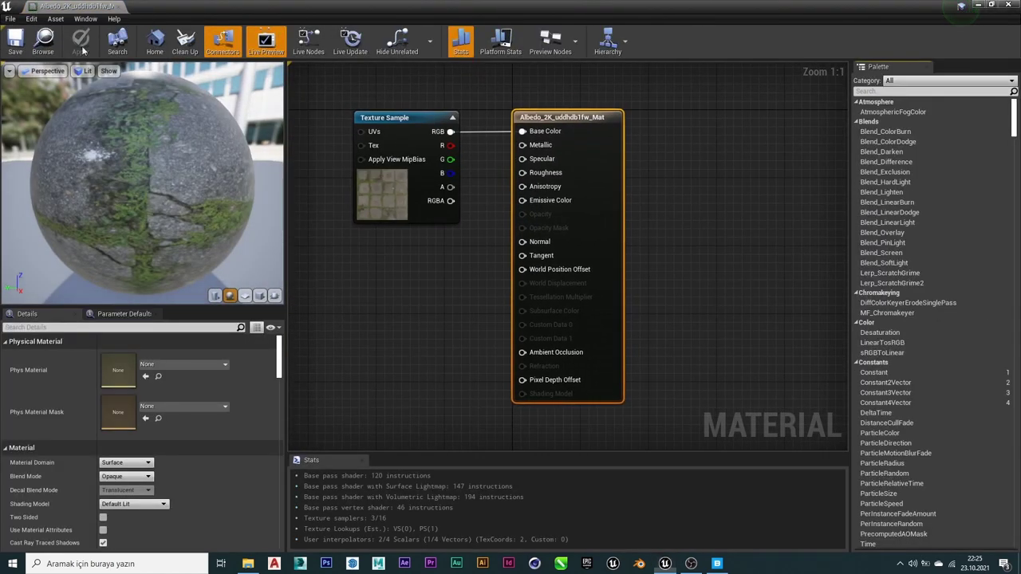
{"action": "left_click_drag", "start_coordinate": [202, 116], "coordinate": [158, 9]}
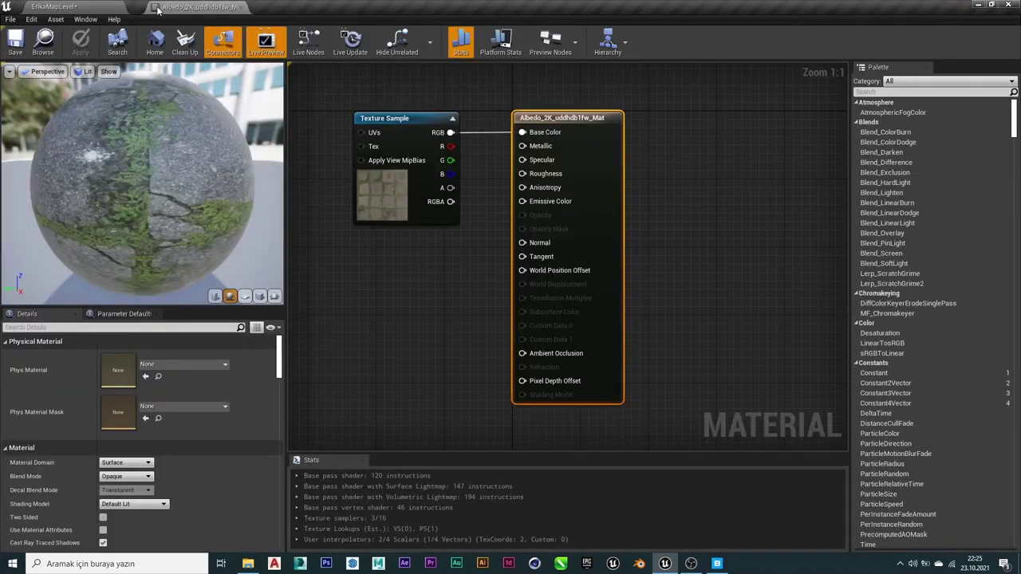
{"action": "left_click", "coordinate": [81, 6]}
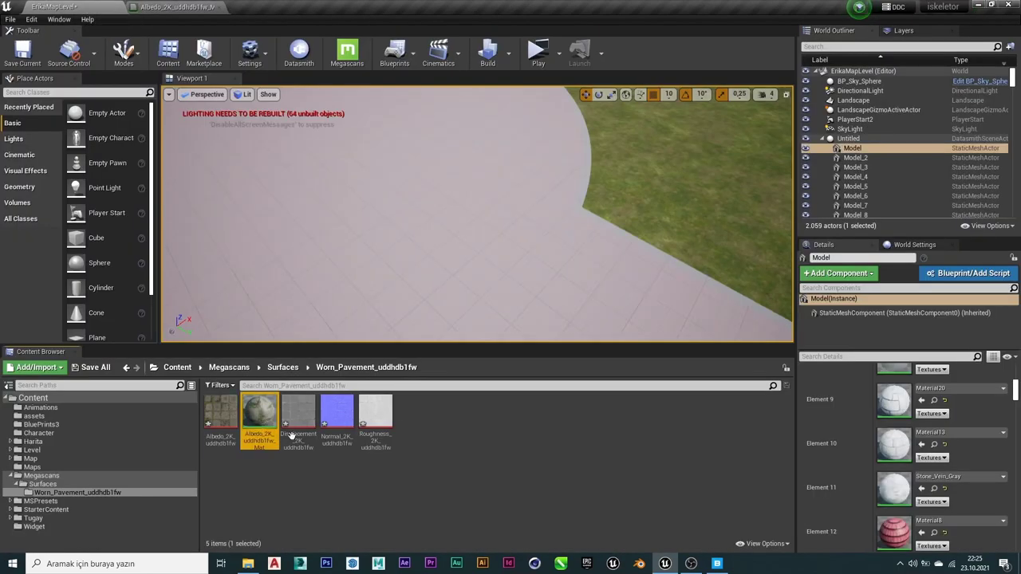
{"action": "left_click", "coordinate": [345, 485]}
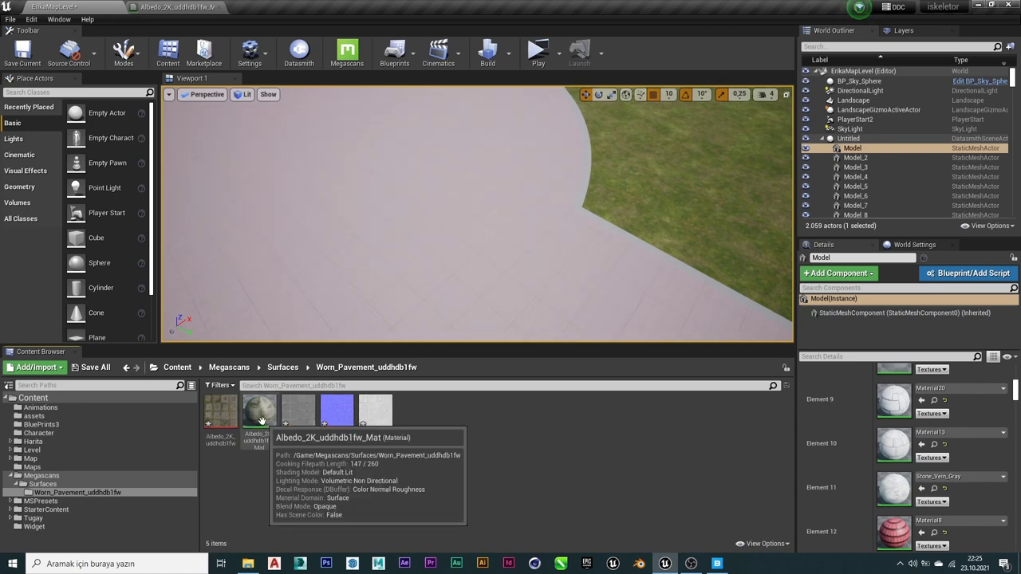
Reopen and close the Albedo material, then choose Delete from its context menu.
{"action": "right_click", "coordinate": [261, 420]}
{"action": "left_click", "coordinate": [312, 480]}
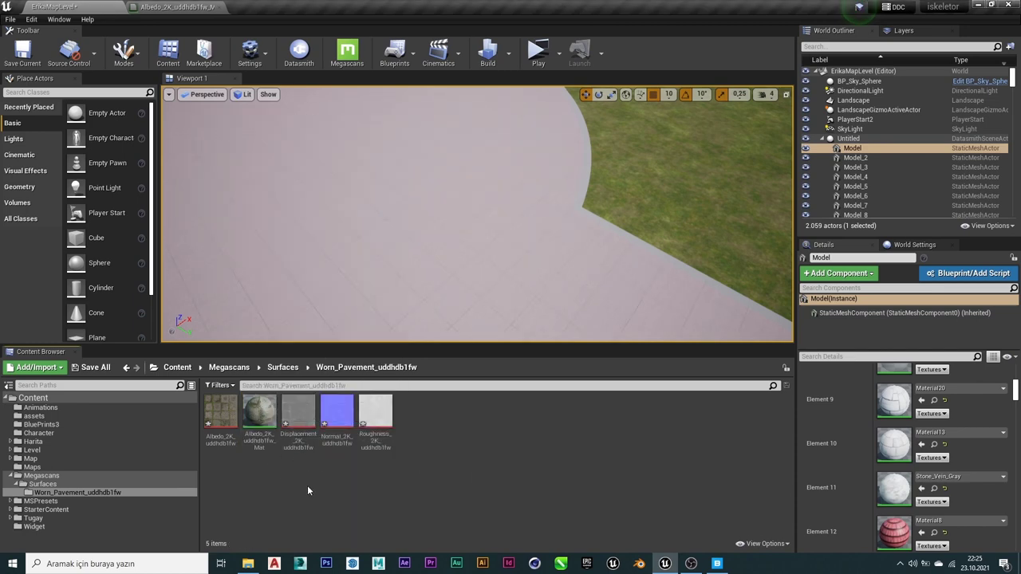
{"action": "double_click", "coordinate": [256, 414]}
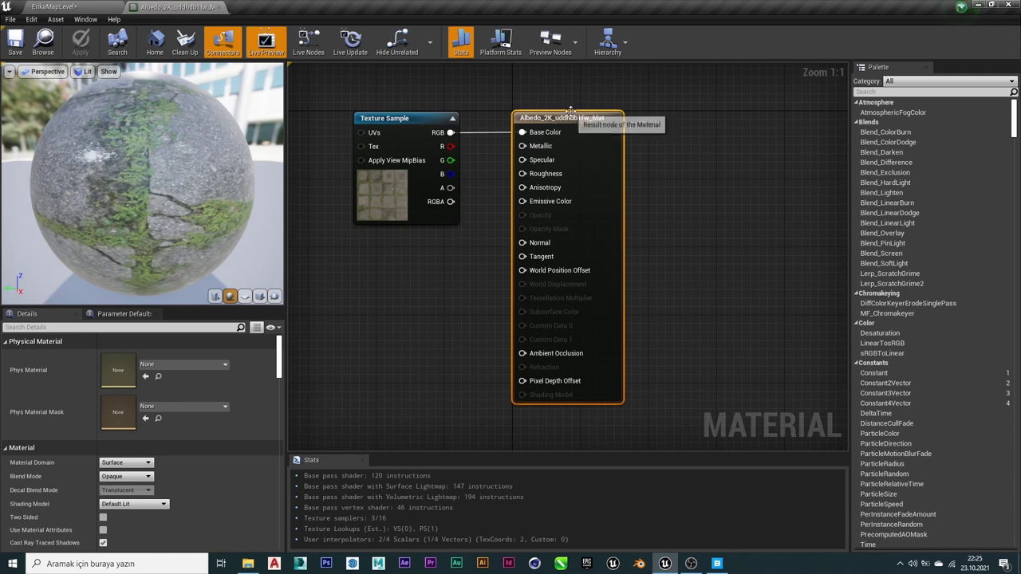
{"action": "left_click", "coordinate": [219, 8]}
{"action": "right_click", "coordinate": [259, 416]}
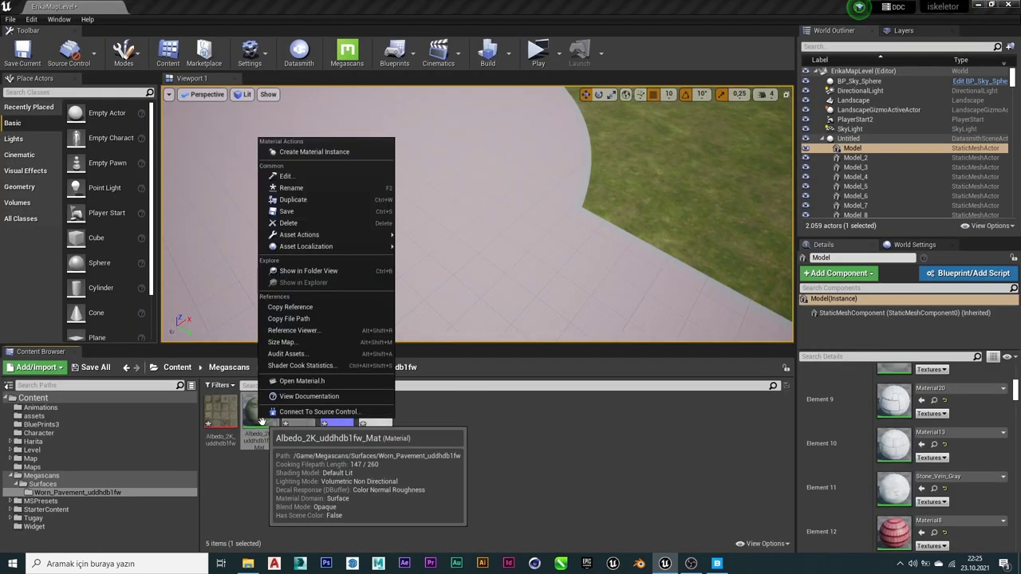
{"action": "left_click", "coordinate": [319, 223]}
Confirm the Albedo material deletion and create a new material asset in the folder.
{"action": "left_click", "coordinate": [494, 450]}
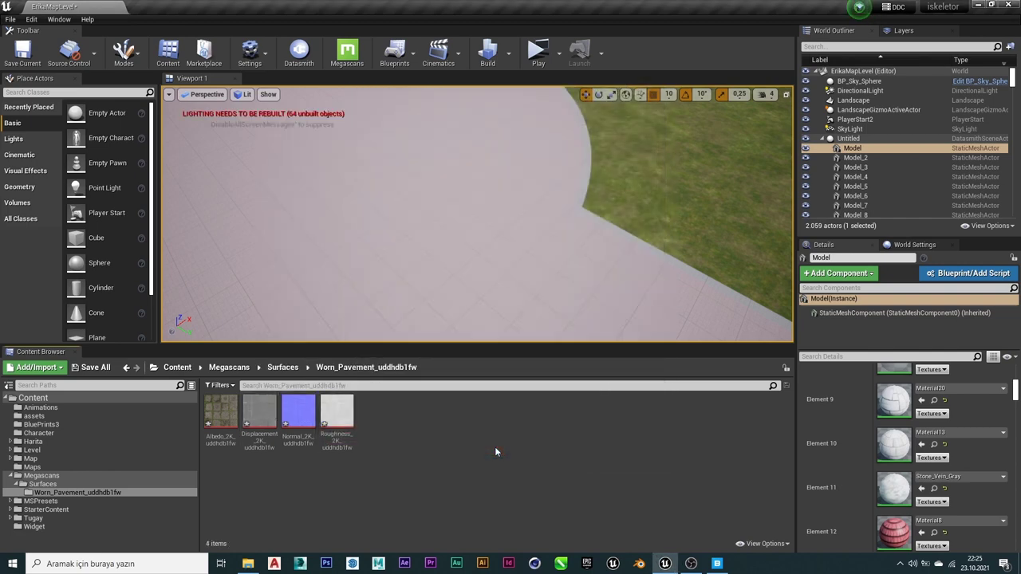
{"action": "right_click", "coordinate": [397, 419]}
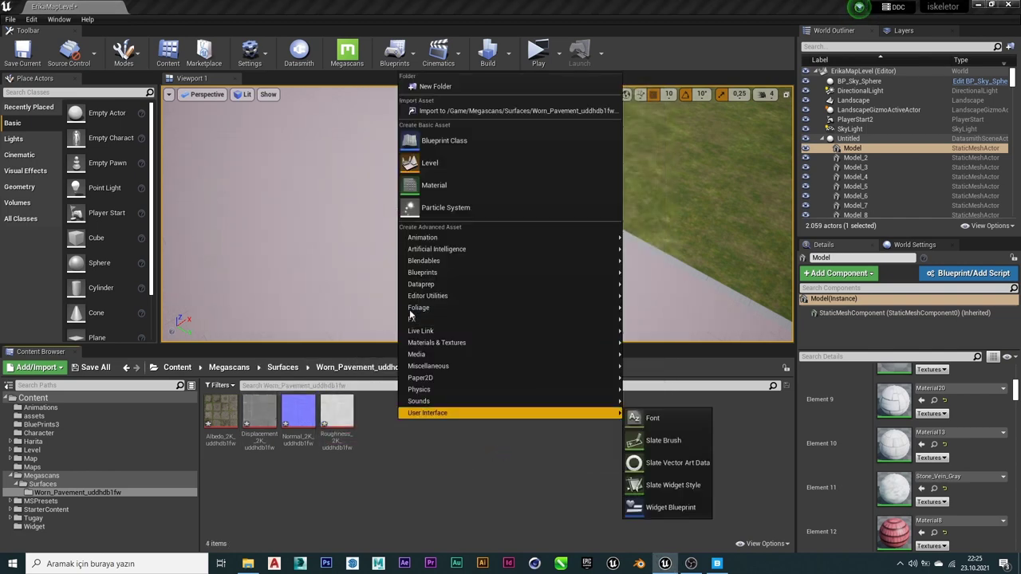
{"action": "left_click", "coordinate": [448, 185]}
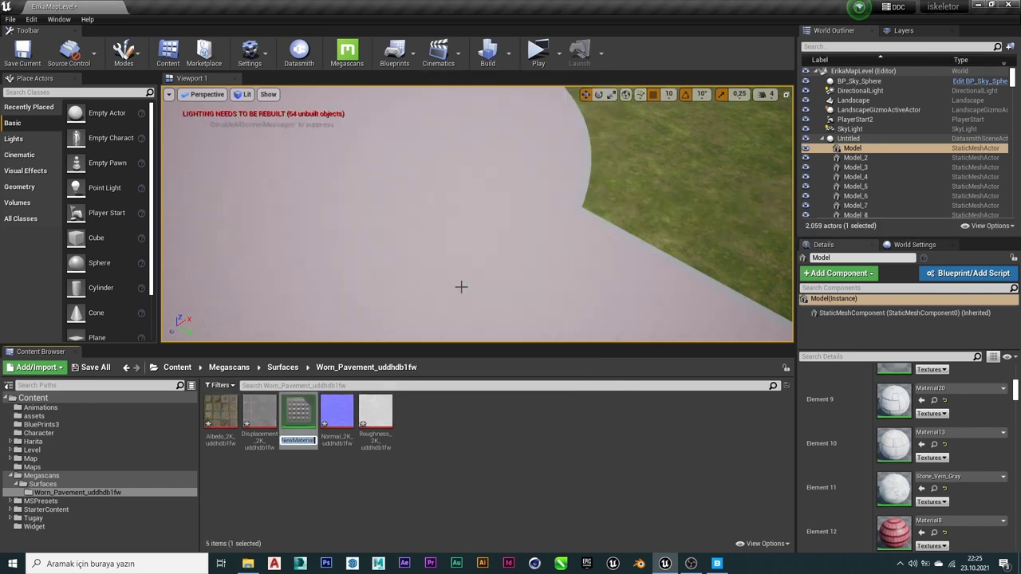
Start naming the new material, reaching M_PavementMaterial so far.
{"action": "key", "text": "Caps_Lock"}
{"action": "type", "text": "M"}
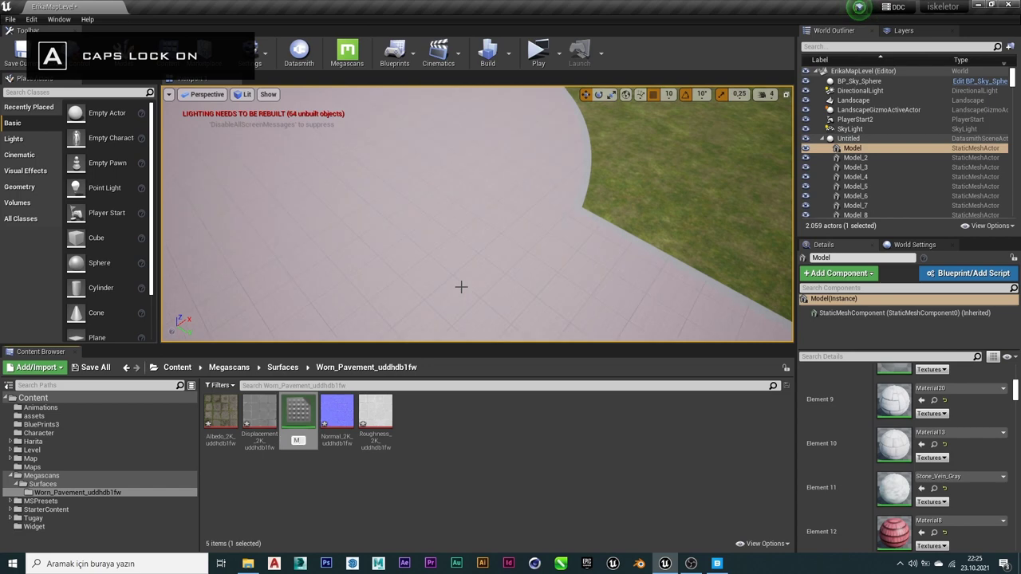
{"action": "key", "text": "BackSpace"}
{"action": "type", "text": "M"}
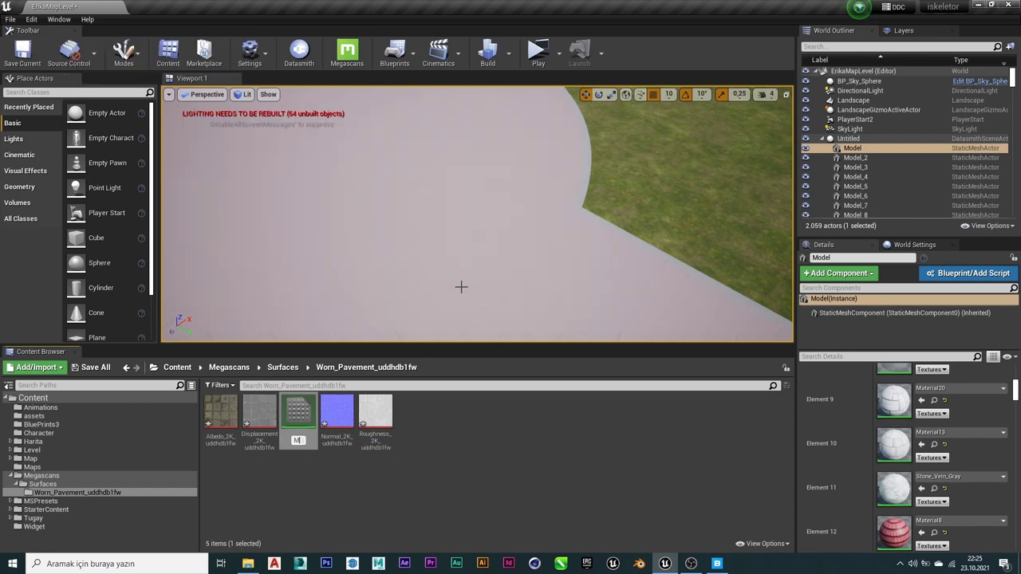
{"action": "key", "text": "Caps_Lock"}
{"action": "type", "text": "vem"}
{"action": "key", "text": "Caps_Lock"}
{"action": "type", "text": "me"}
{"action": "key", "text": "Caps_Lock"}
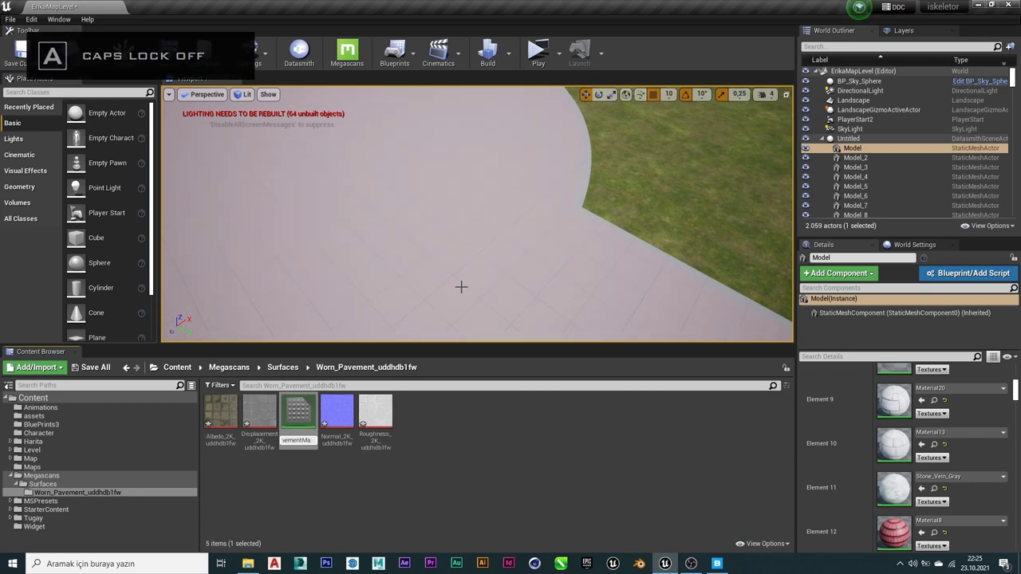
{"action": "type", "text": "ria"}
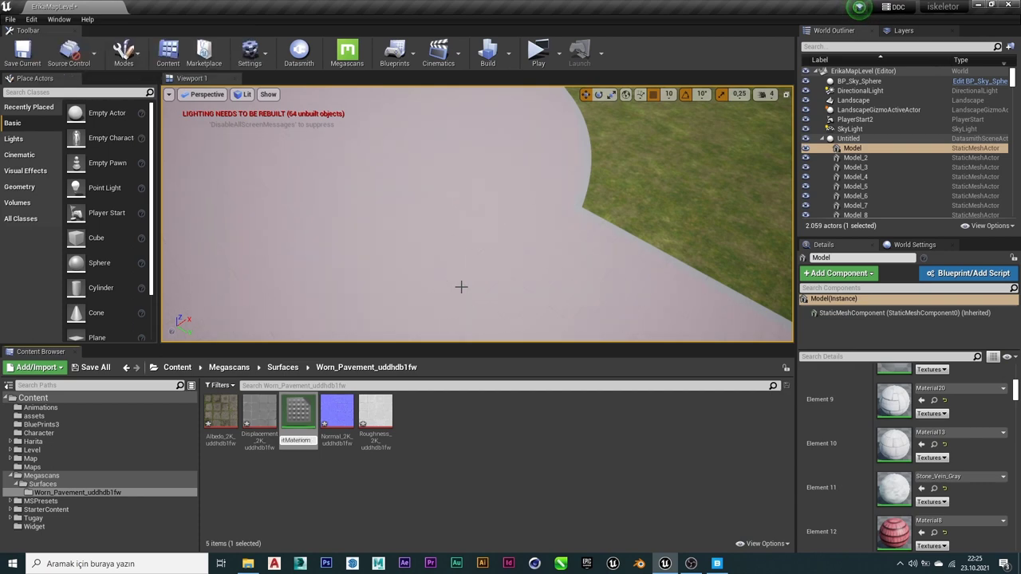
{"action": "key", "text": "Caps_Lock"}
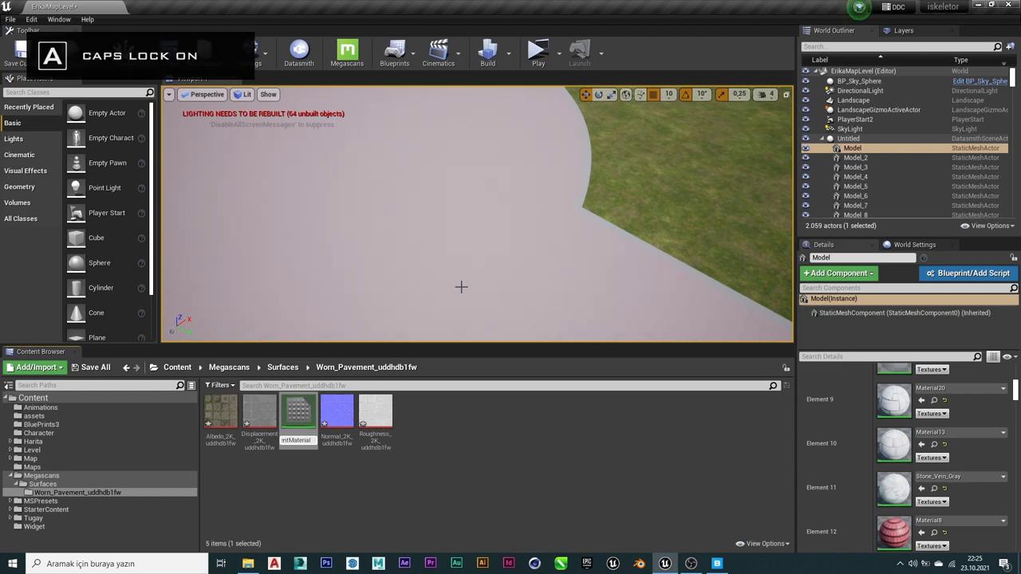
Finish the name M_PavementMaterialMaster, open it, and float the editor window to the right, taller.
{"action": "type", "text": "ter"}
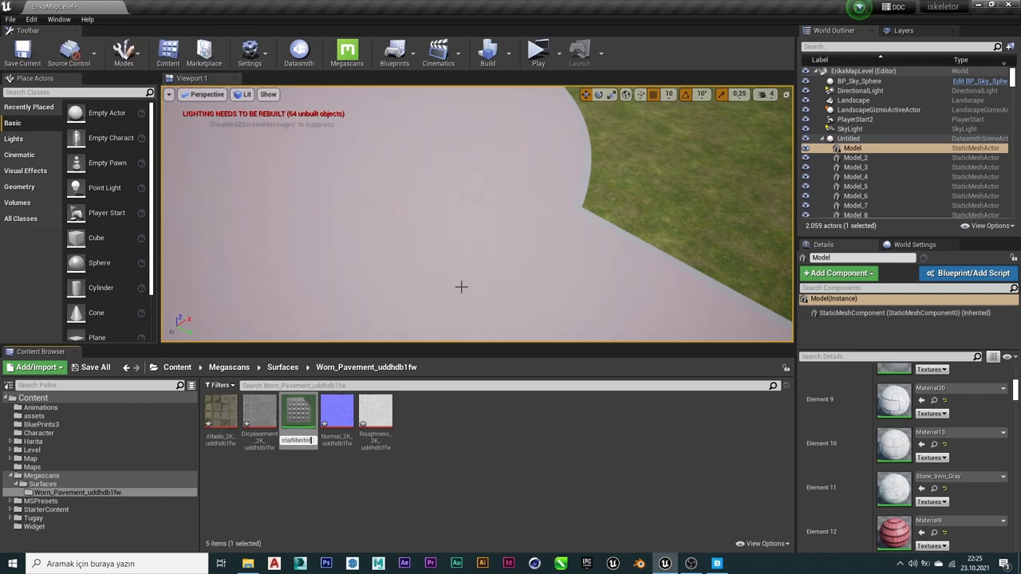
{"action": "double_click", "coordinate": [298, 414]}
{"action": "double_click", "coordinate": [83, 7]}
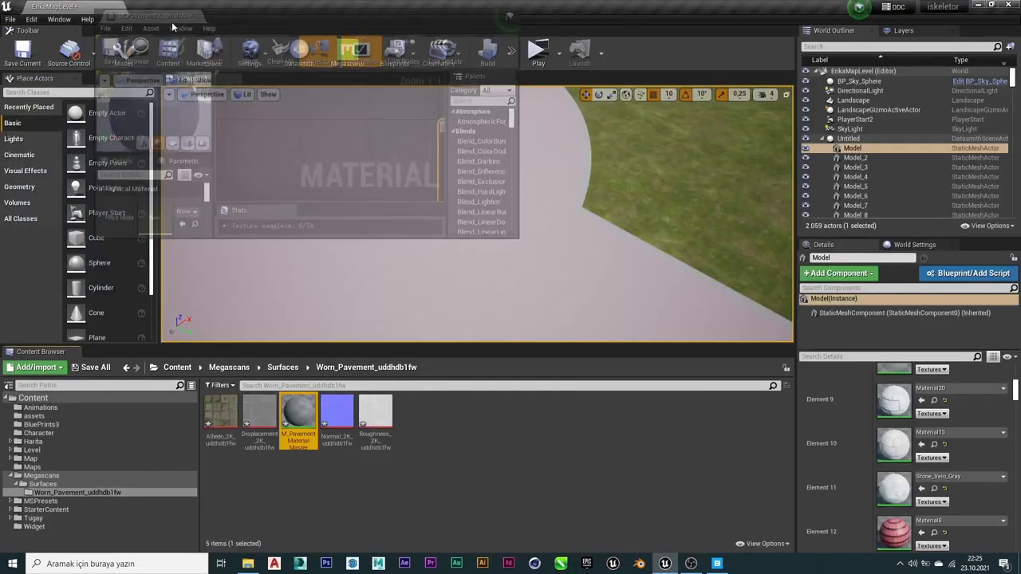
{"action": "left_click_drag", "start_coordinate": [388, 19], "coordinate": [669, 76]}
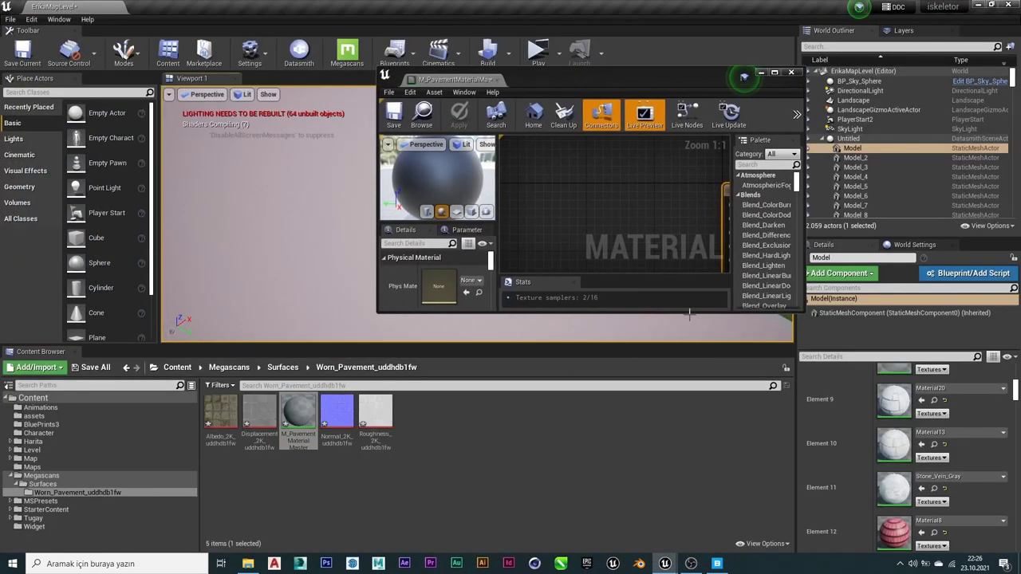
{"action": "left_click_drag", "start_coordinate": [689, 313], "coordinate": [711, 404]}
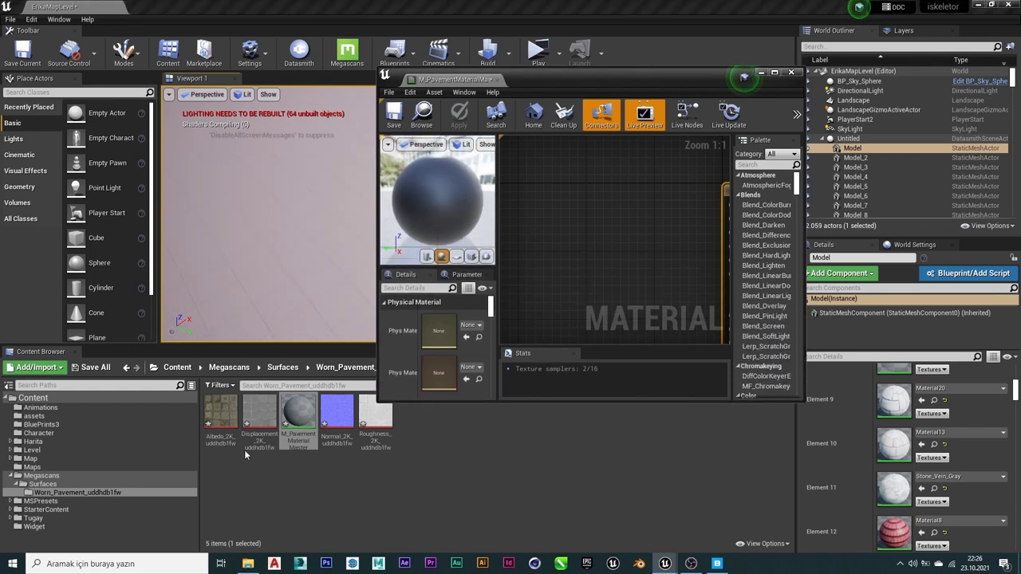
Add the Albedo, Displacement, Normal and Roughness textures to the graph as Texture Sample nodes.
{"action": "left_click", "coordinate": [232, 414]}
{"action": "left_click", "coordinate": [260, 418], "text": "ctrl"}
{"action": "left_click", "coordinate": [336, 419], "text": "ctrl"}
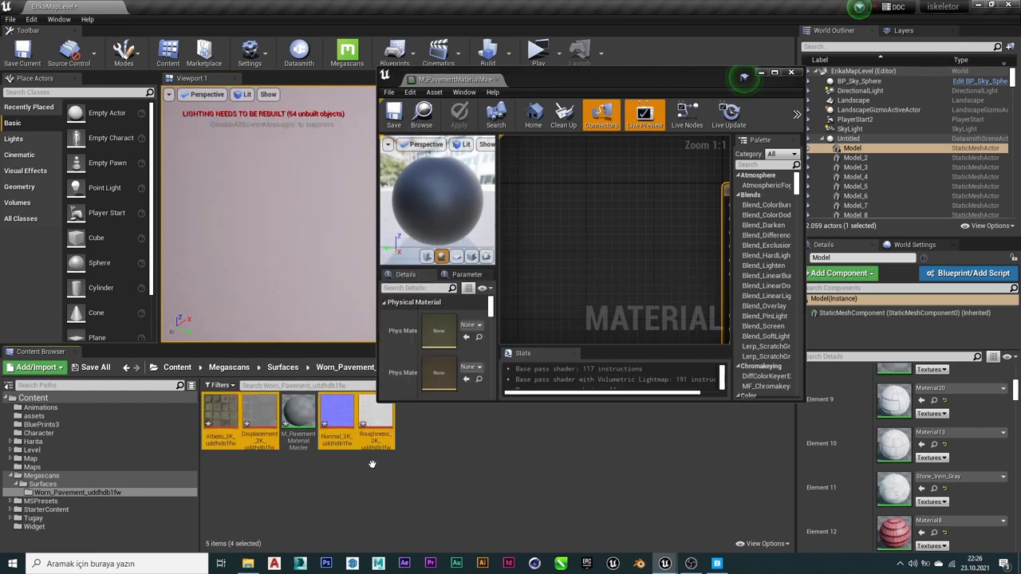
{"action": "left_click", "coordinate": [378, 429], "text": "ctrl"}
{"action": "left_click_drag", "start_coordinate": [378, 428], "coordinate": [532, 262]}
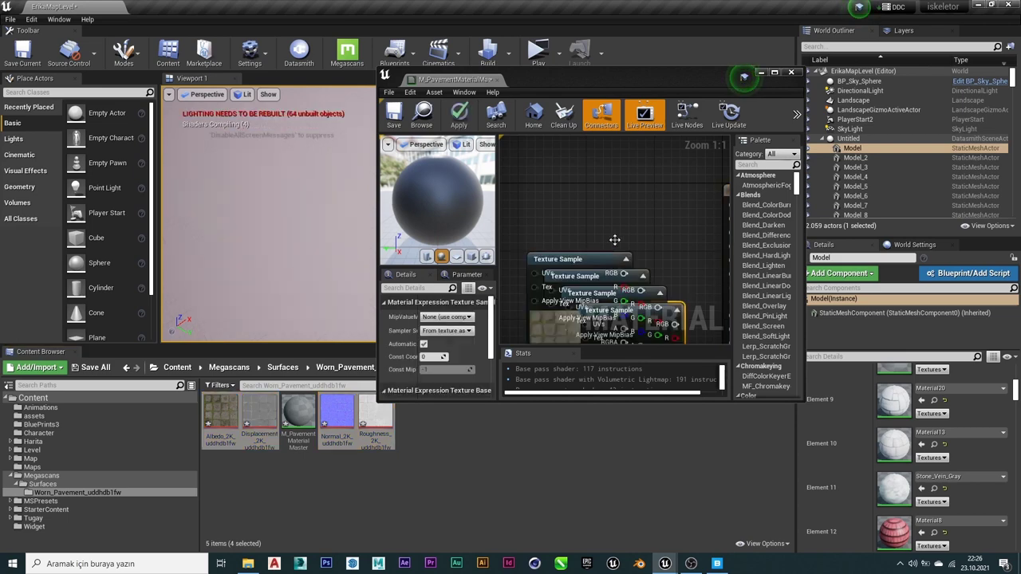
Maximize the editor and spread the output, Albedo, white and Normal nodes apart.
{"action": "left_click", "coordinate": [780, 73]}
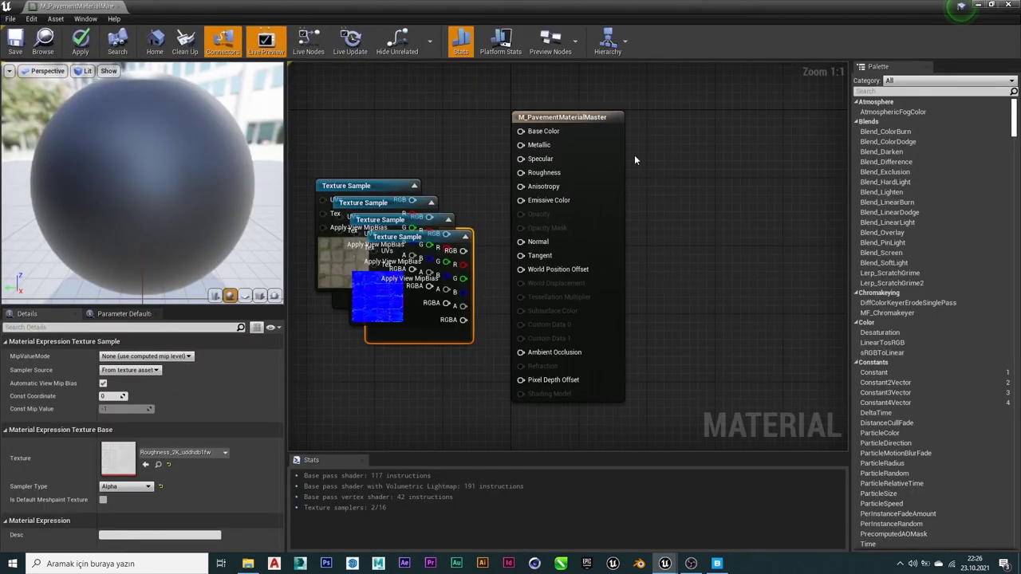
{"action": "mouse_move", "coordinate": [599, 119]}
{"action": "left_mouse_down"}
{"action": "mouse_move", "coordinate": [691, 128]}
{"action": "mouse_move", "coordinate": [661, 126]}
{"action": "left_mouse_up"}
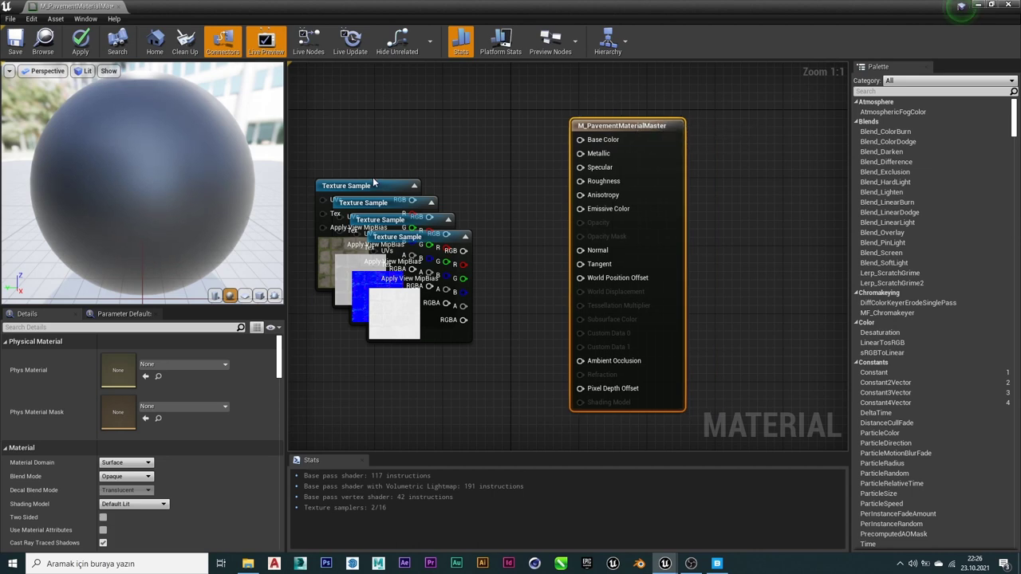
{"action": "left_click_drag", "start_coordinate": [376, 183], "coordinate": [443, 98]}
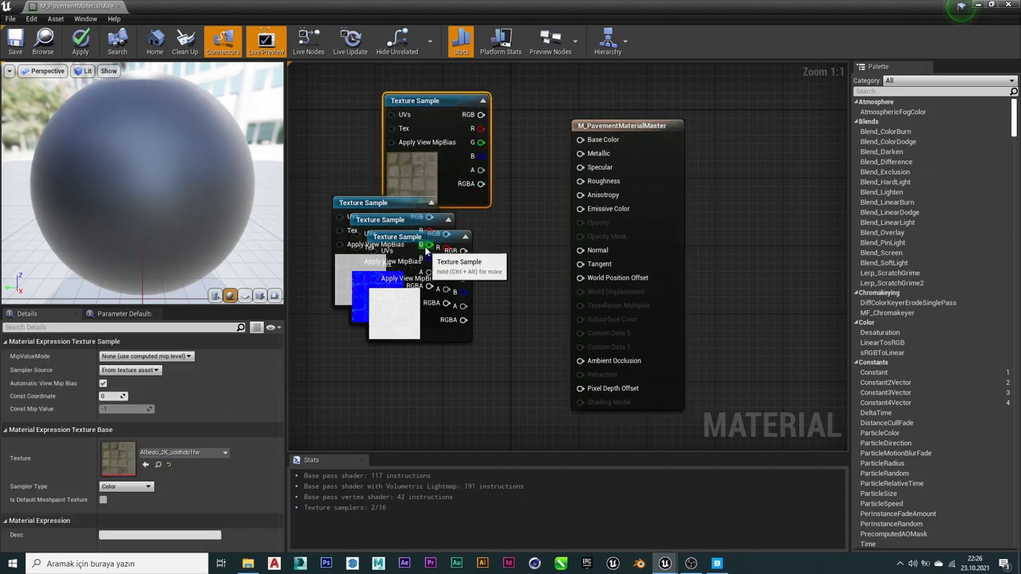
{"action": "left_click_drag", "start_coordinate": [427, 237], "coordinate": [444, 348]}
{"action": "left_click_drag", "start_coordinate": [417, 220], "coordinate": [769, 192]}
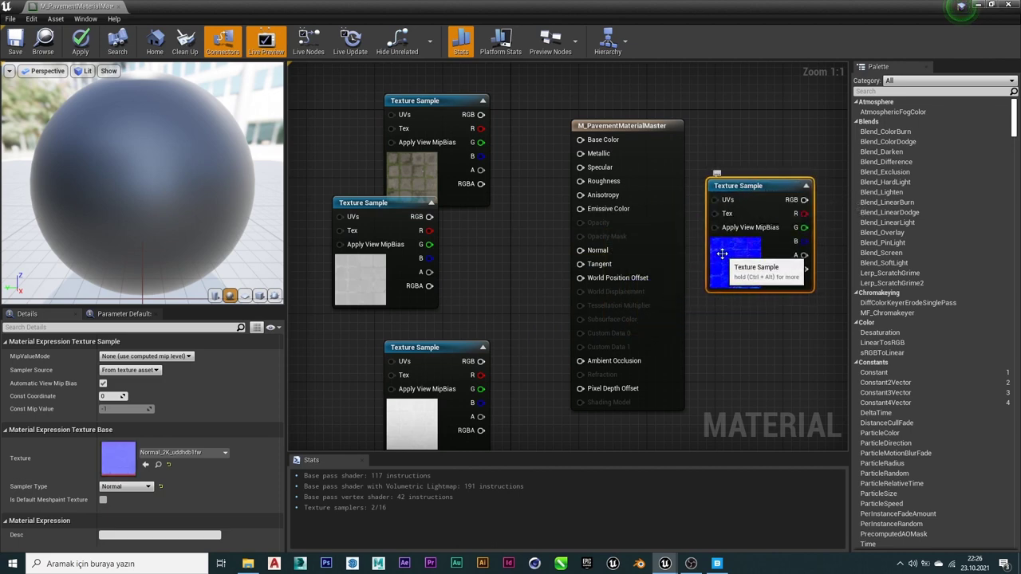
Identify each node's texture and reposition the Albedo, Displacement and Roughness nodes.
{"action": "left_click", "coordinate": [381, 267]}
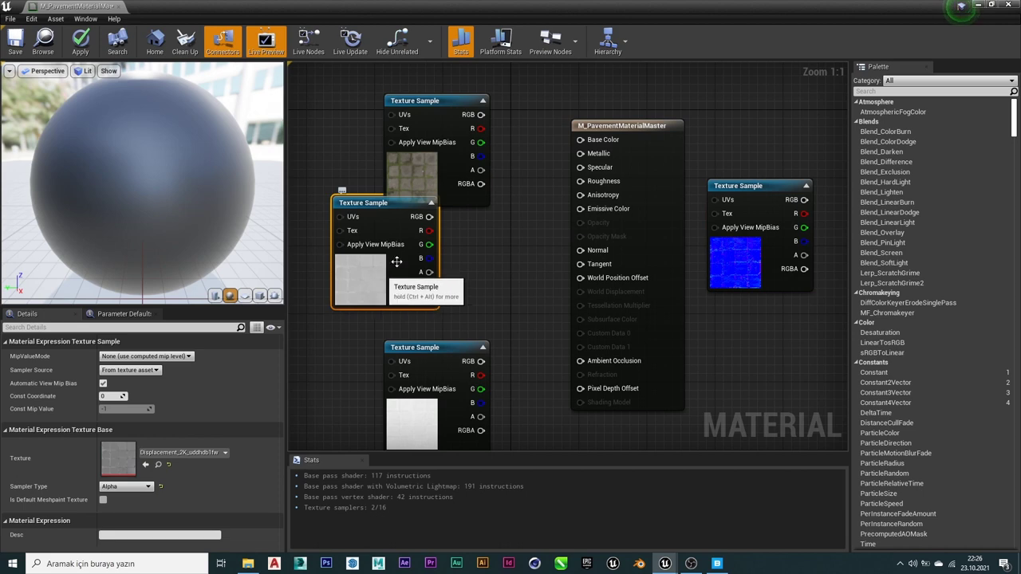
{"action": "left_click", "coordinate": [429, 174]}
{"action": "left_click", "coordinate": [421, 425]}
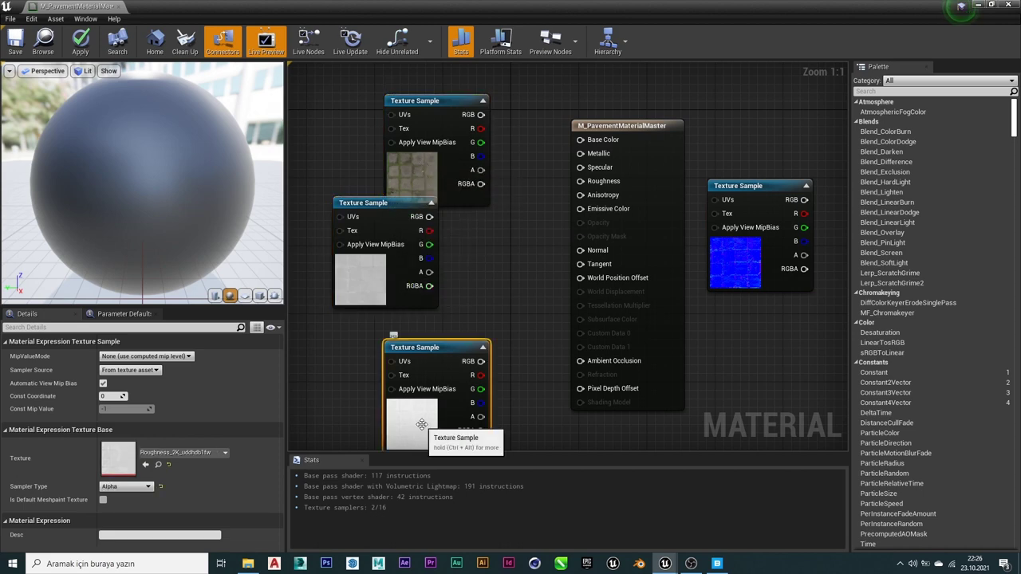
{"action": "left_click", "coordinate": [751, 256]}
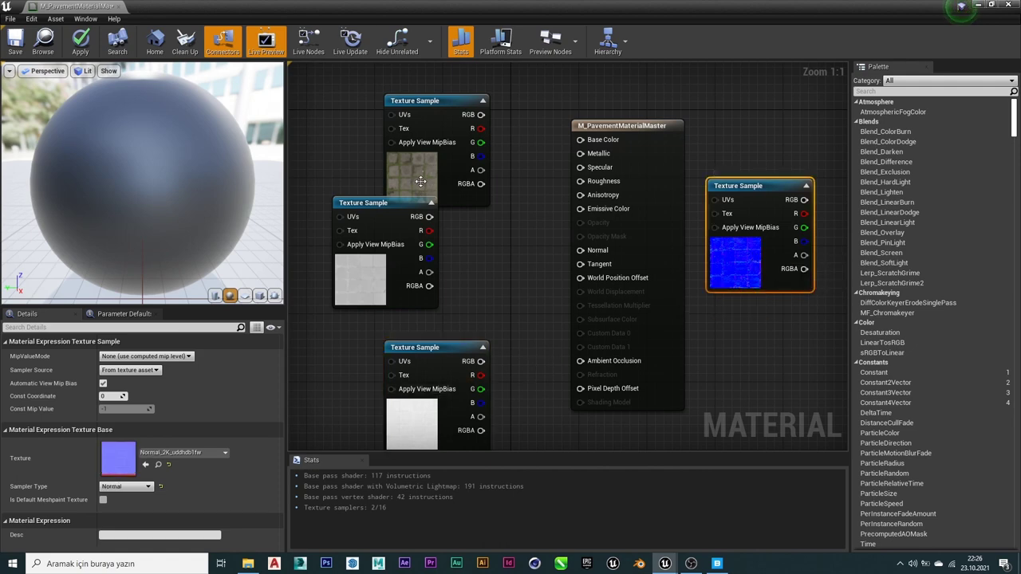
{"action": "left_click_drag", "start_coordinate": [427, 98], "coordinate": [426, 115]}
{"action": "mouse_move", "coordinate": [375, 216]}
{"action": "left_mouse_down"}
{"action": "mouse_move", "coordinate": [434, 284]}
{"action": "mouse_move", "coordinate": [455, 277]}
{"action": "left_mouse_up"}
{"action": "mouse_move", "coordinate": [428, 351]}
{"action": "left_mouse_down"}
{"action": "mouse_move", "coordinate": [459, 403]}
{"action": "mouse_move", "coordinate": [736, 87]}
{"action": "left_mouse_up"}
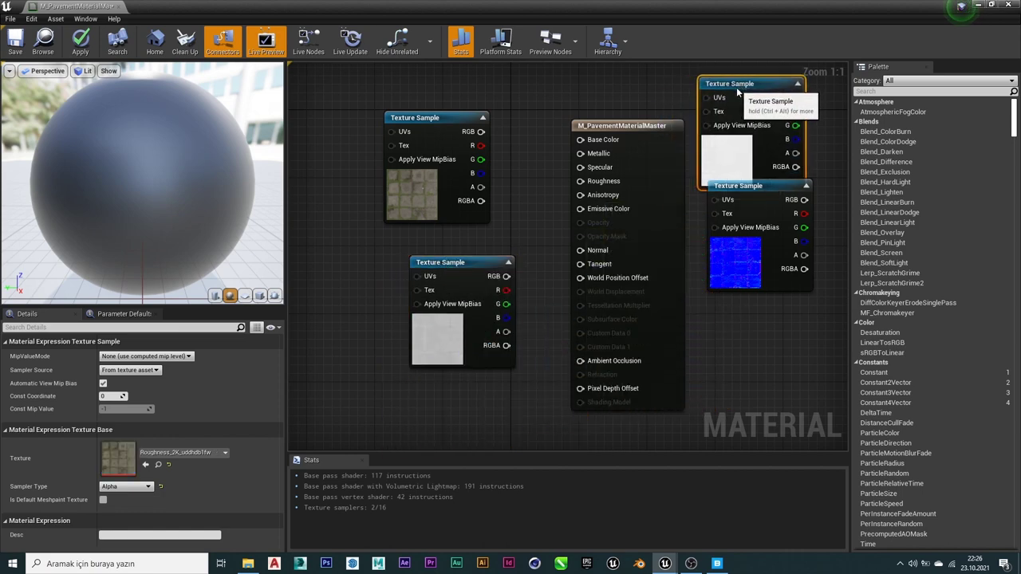
Wire Albedo's color into Base Color and rearrange the Albedo, Displacement and Normal nodes.
{"action": "left_click_drag", "start_coordinate": [482, 131], "coordinate": [554, 184]}
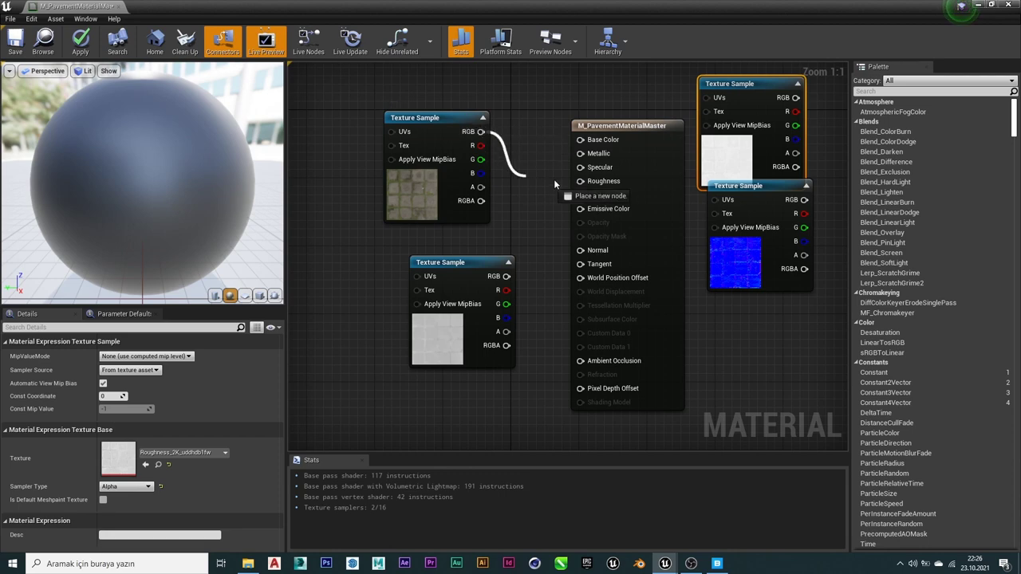
{"action": "left_click_drag", "start_coordinate": [580, 141], "coordinate": [580, 141]}
{"action": "left_click_drag", "start_coordinate": [447, 118], "coordinate": [470, 134]}
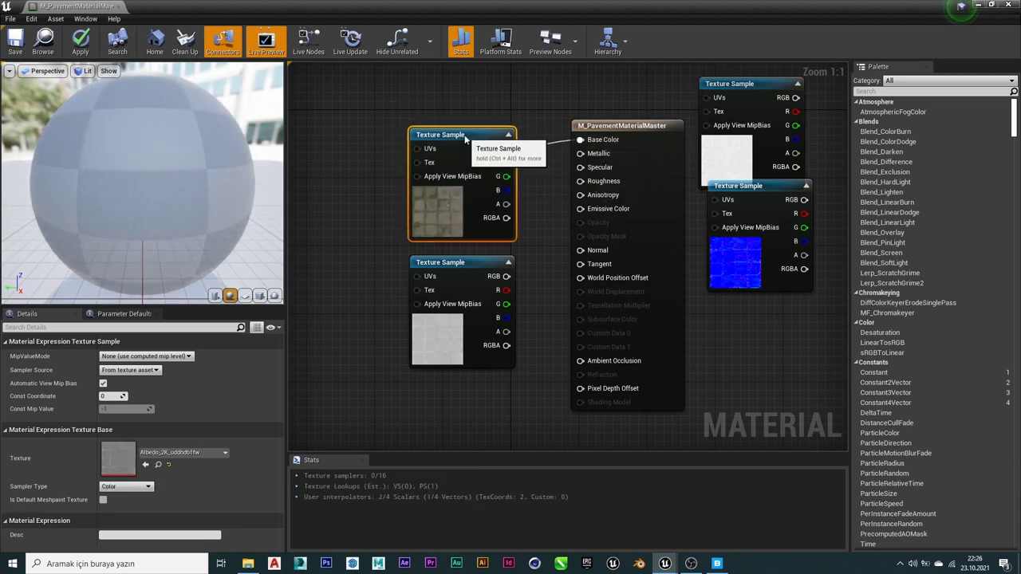
{"action": "left_click_drag", "start_coordinate": [433, 274], "coordinate": [389, 282]}
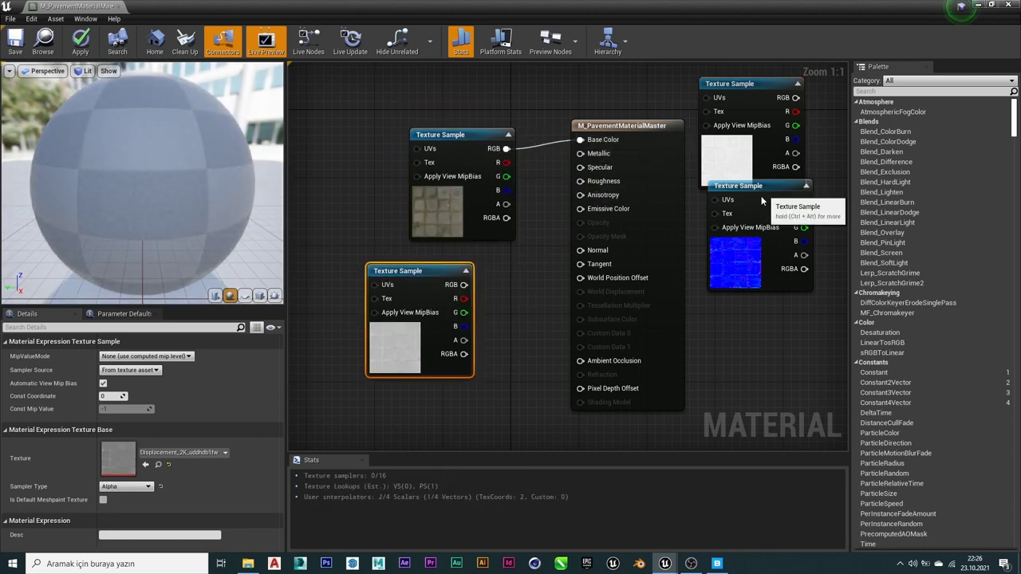
{"action": "left_click_drag", "start_coordinate": [763, 200], "coordinate": [506, 292]}
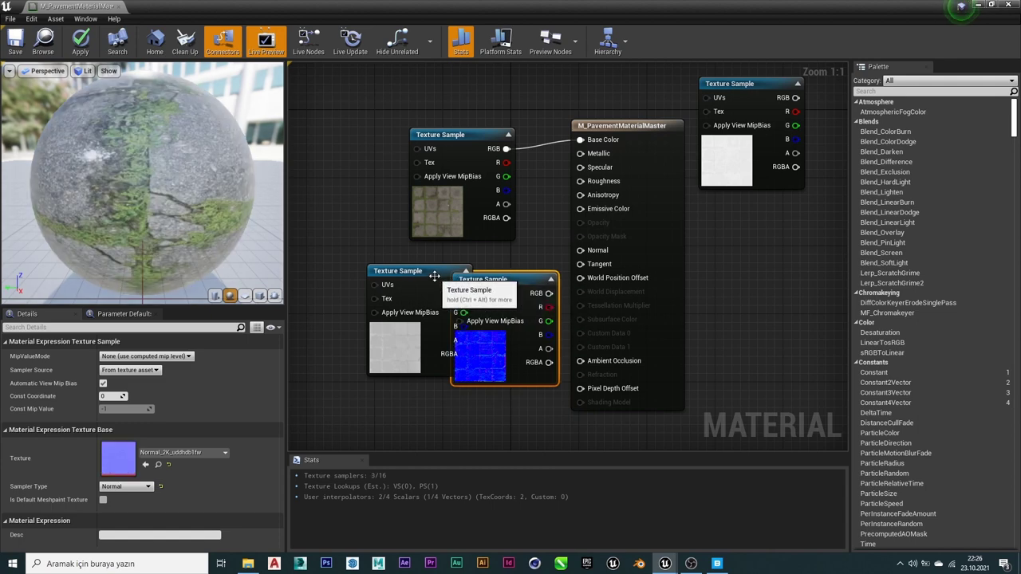
{"action": "left_click_drag", "start_coordinate": [435, 284], "coordinate": [414, 284]}
Connect the normal map to the Normal input and tidy the texture node positions.
{"action": "mouse_move", "coordinate": [548, 292]}
{"action": "left_mouse_down"}
{"action": "mouse_move", "coordinate": [572, 228]}
{"action": "mouse_move", "coordinate": [580, 250]}
{"action": "left_mouse_up"}
{"action": "left_click_drag", "start_coordinate": [425, 275], "coordinate": [446, 342]}
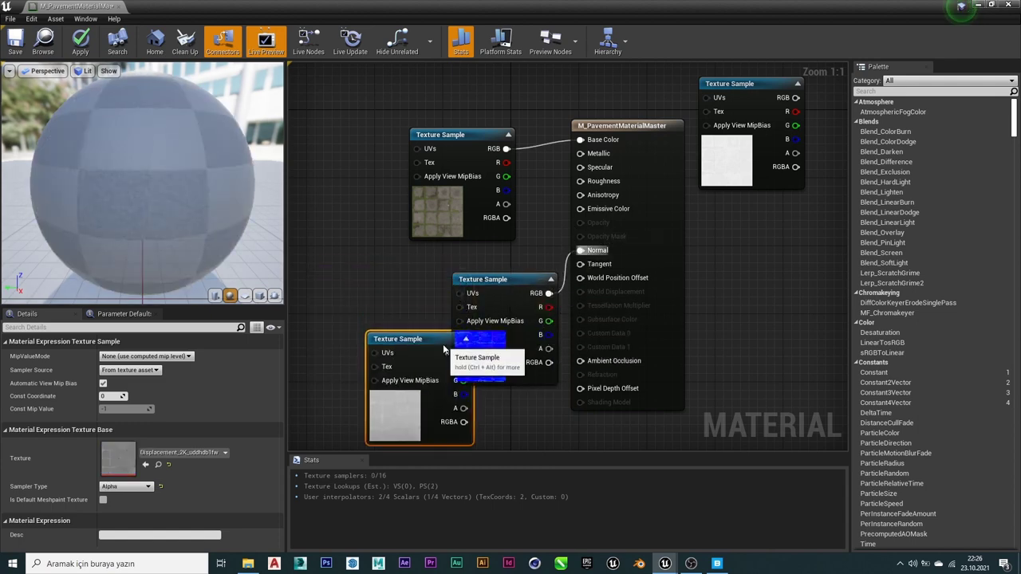
{"action": "mouse_move", "coordinate": [505, 275]}
{"action": "left_mouse_down"}
{"action": "mouse_move", "coordinate": [441, 265]}
{"action": "mouse_move", "coordinate": [451, 258]}
{"action": "left_mouse_up"}
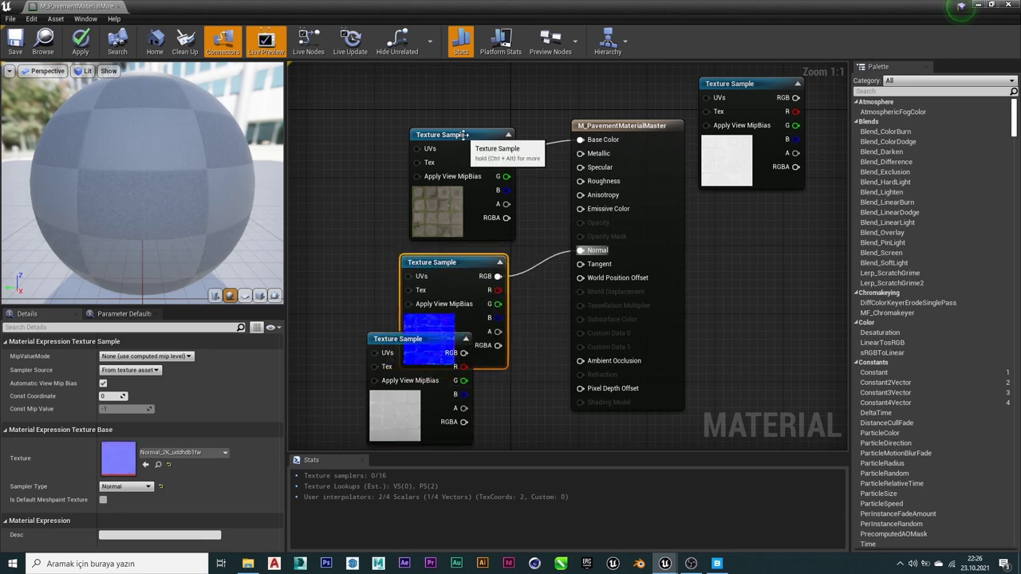
{"action": "left_click_drag", "start_coordinate": [463, 137], "coordinate": [454, 128]}
{"action": "left_click_drag", "start_coordinate": [466, 263], "coordinate": [462, 252]}
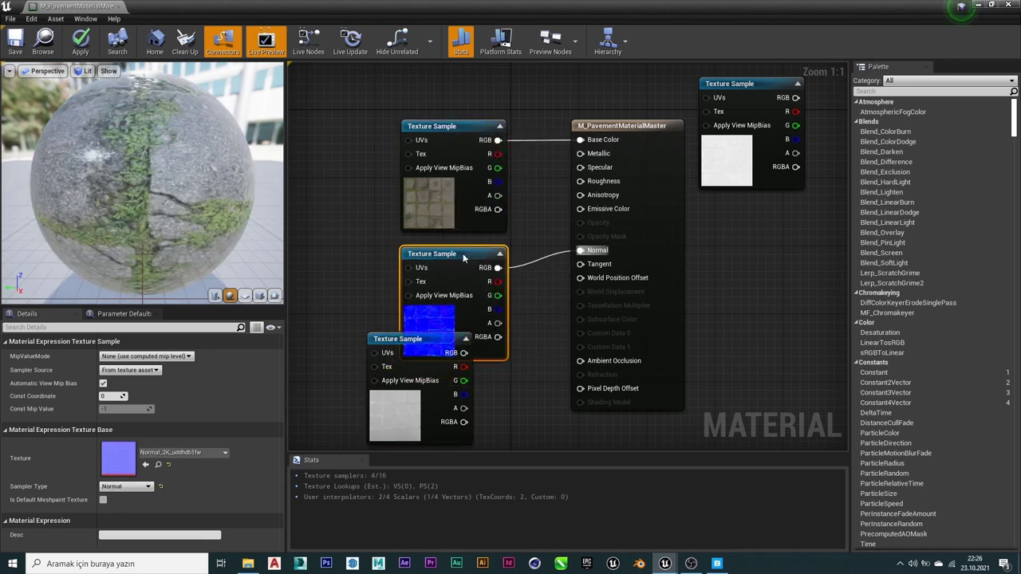
{"action": "right_click_drag", "start_coordinate": [509, 352], "coordinate": [530, 274]}
{"action": "mouse_move", "coordinate": [454, 260]}
{"action": "left_mouse_down"}
{"action": "mouse_move", "coordinate": [453, 251]}
{"action": "mouse_move", "coordinate": [442, 258]}
{"action": "mouse_move", "coordinate": [465, 423]}
{"action": "mouse_move", "coordinate": [480, 177]}
{"action": "left_mouse_up"}
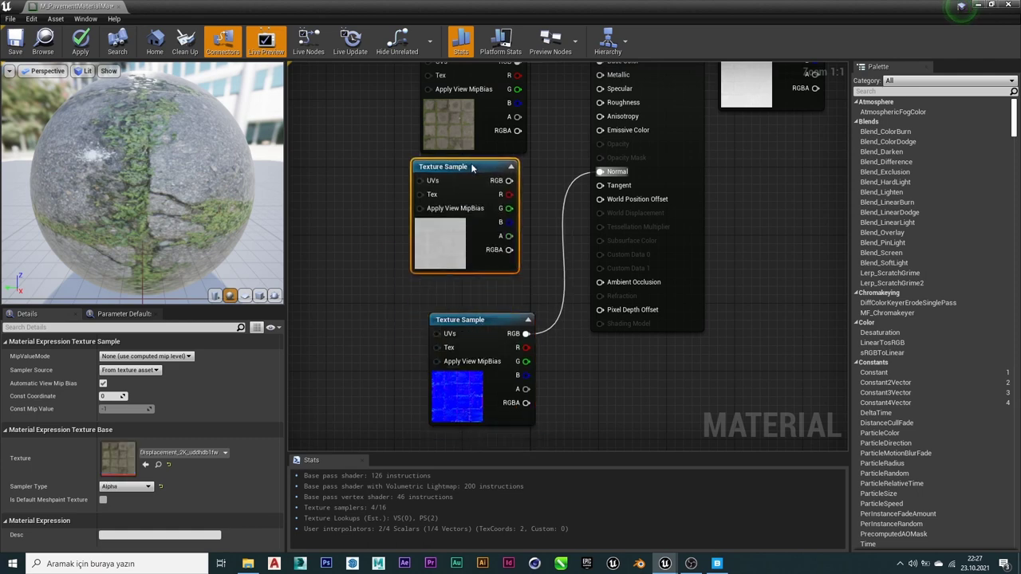
Zoom out to centre the nodes and dock the material editor beside the level editor.
{"action": "right_click_drag", "start_coordinate": [480, 177], "coordinate": [479, 215]}
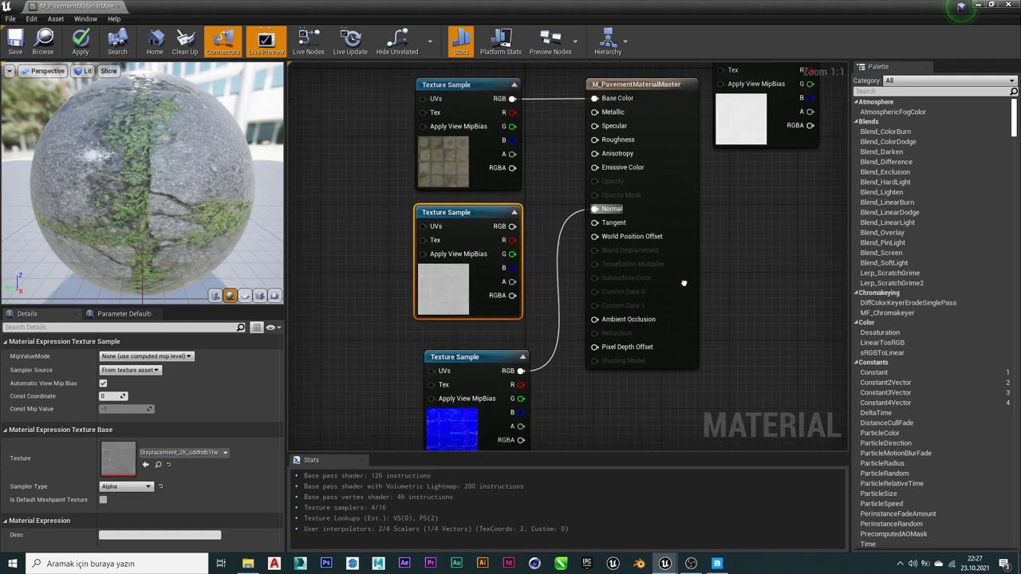
{"action": "scroll", "coordinate": [708, 240], "scroll_direction": "down", "scroll_amount": 2}
{"action": "right_click_drag", "start_coordinate": [708, 240], "coordinate": [672, 249]}
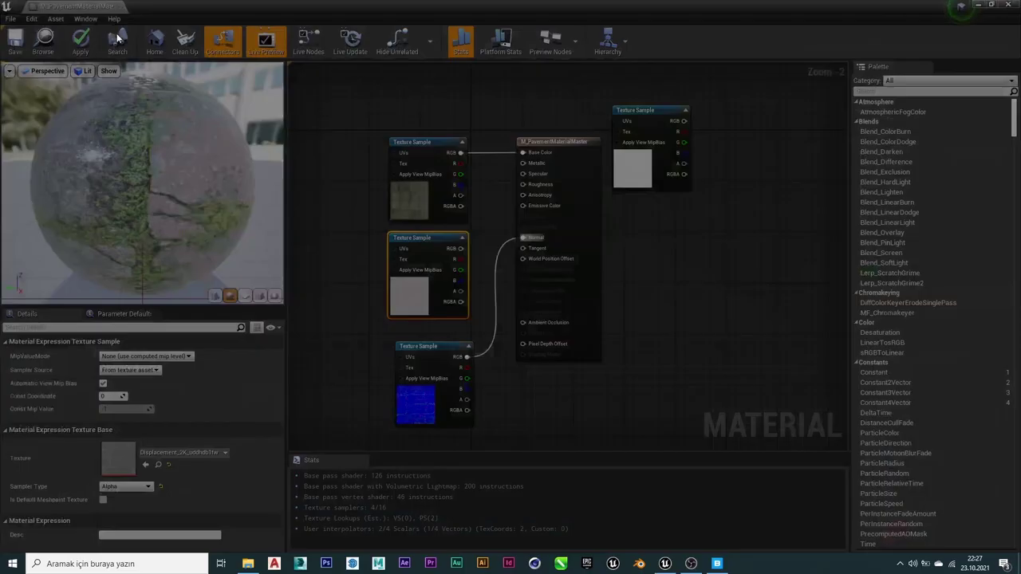
{"action": "left_click_drag", "start_coordinate": [96, 6], "coordinate": [114, 6]}
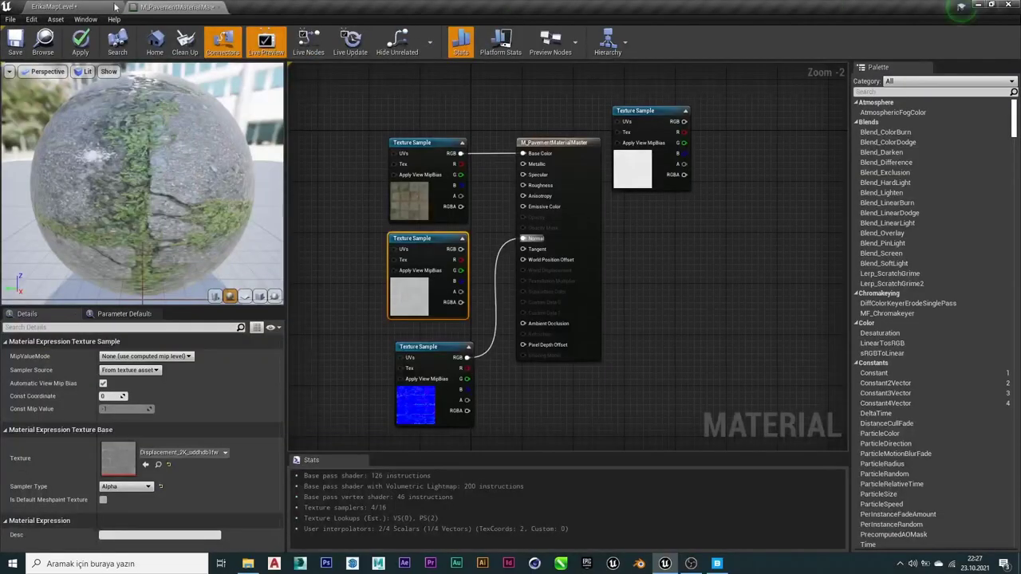
{"action": "left_click", "coordinate": [114, 6]}
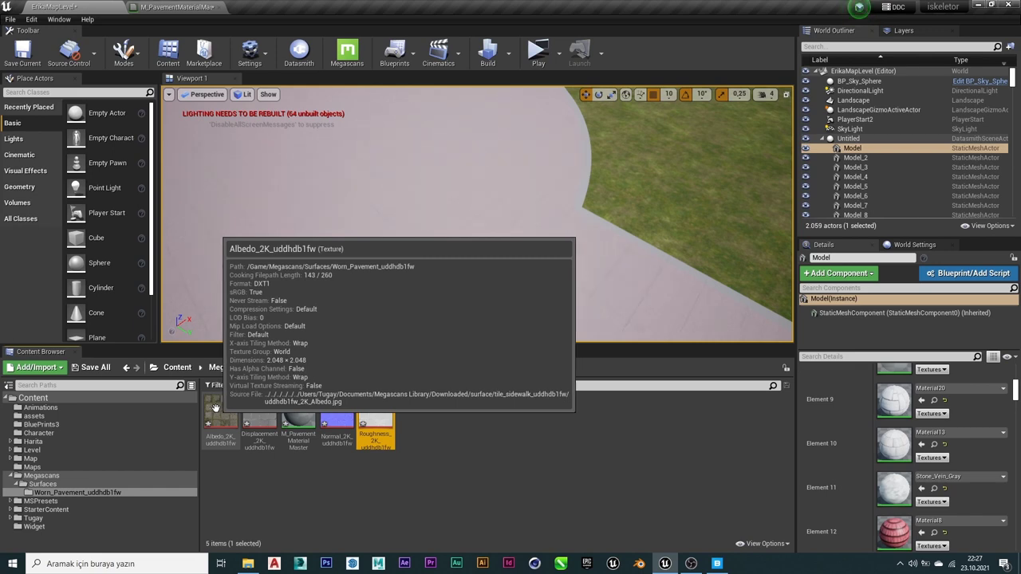
{"action": "left_click", "coordinate": [213, 408]}
{"action": "left_click", "coordinate": [248, 418]}
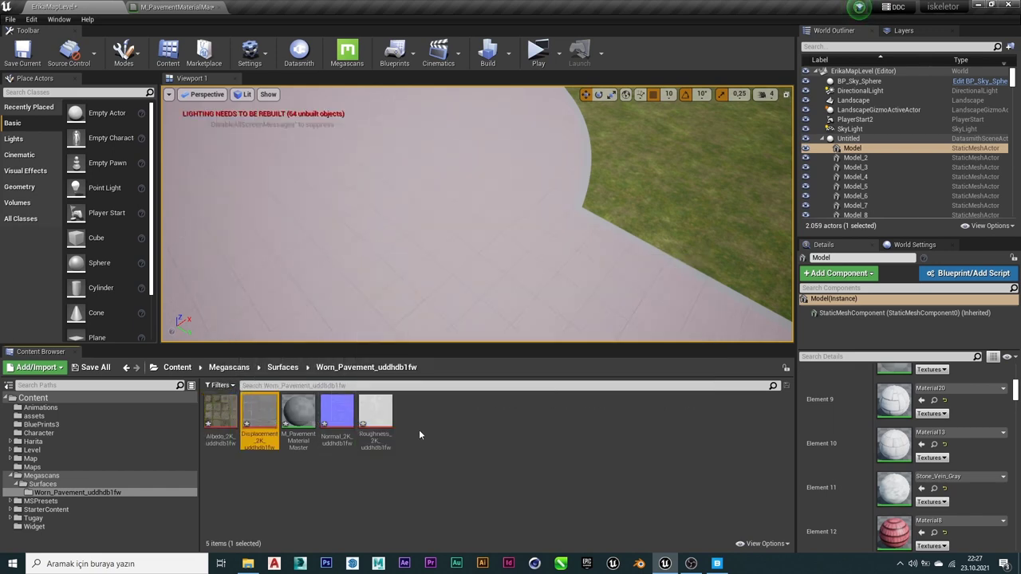
{"action": "left_click", "coordinate": [377, 409]}
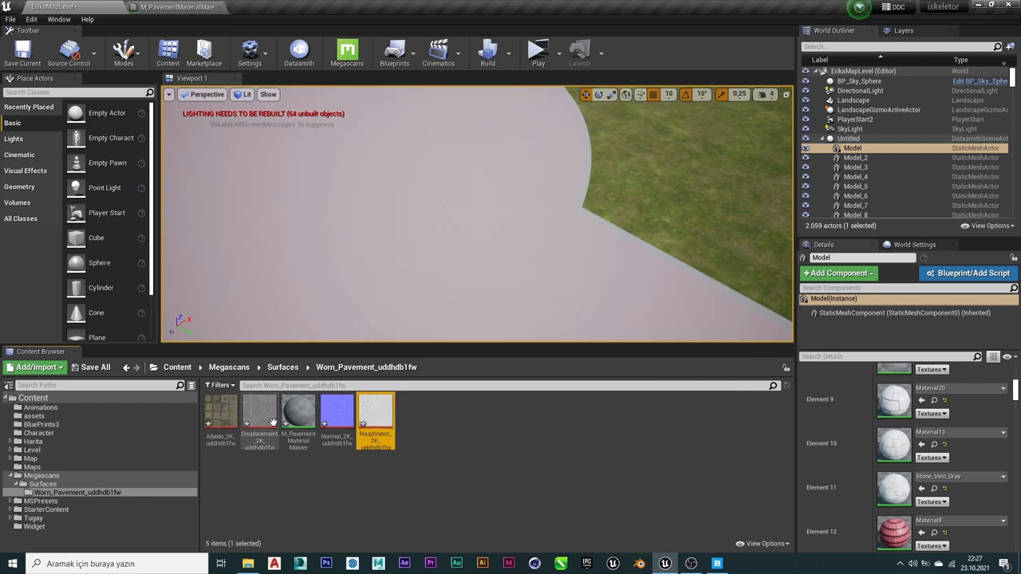
{"action": "double_click", "coordinate": [259, 411]}
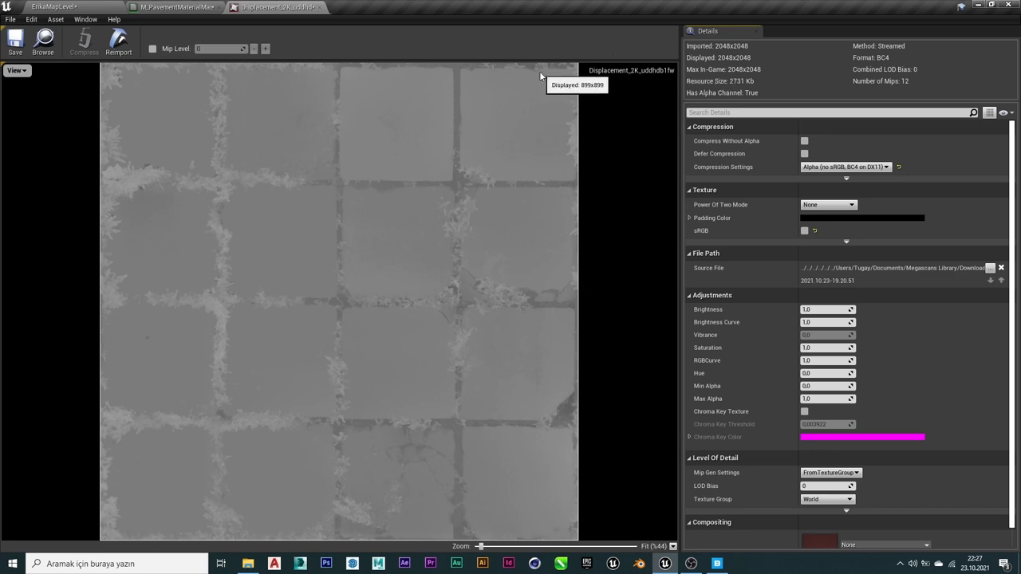
Back in the pavement material, arrange the texture nodes and wire the roughness texture to Roughness.
{"action": "left_click", "coordinate": [323, 8]}
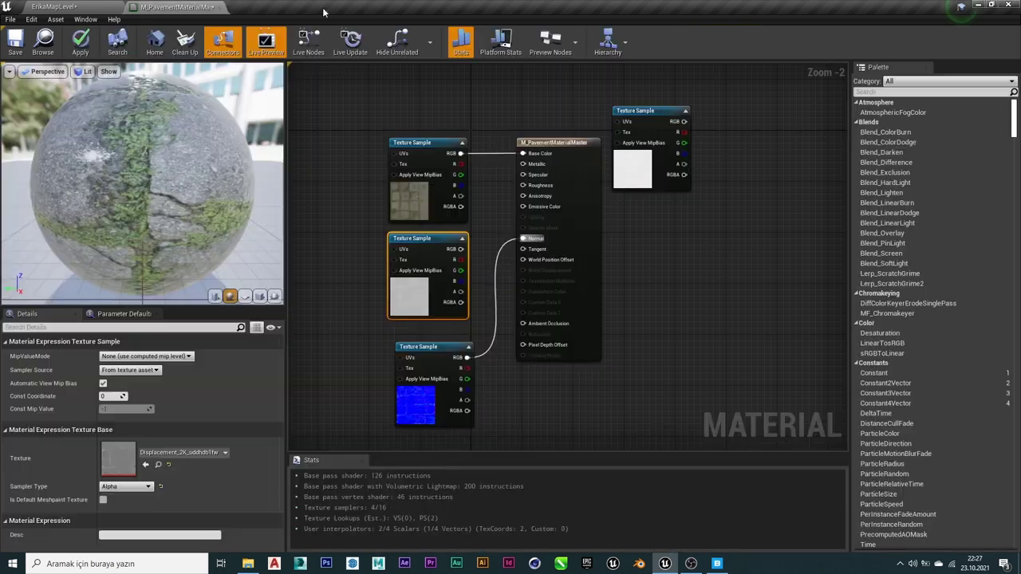
{"action": "mouse_move", "coordinate": [638, 111]}
{"action": "left_mouse_down"}
{"action": "mouse_move", "coordinate": [441, 233]}
{"action": "mouse_move", "coordinate": [682, 246]}
{"action": "left_mouse_up"}
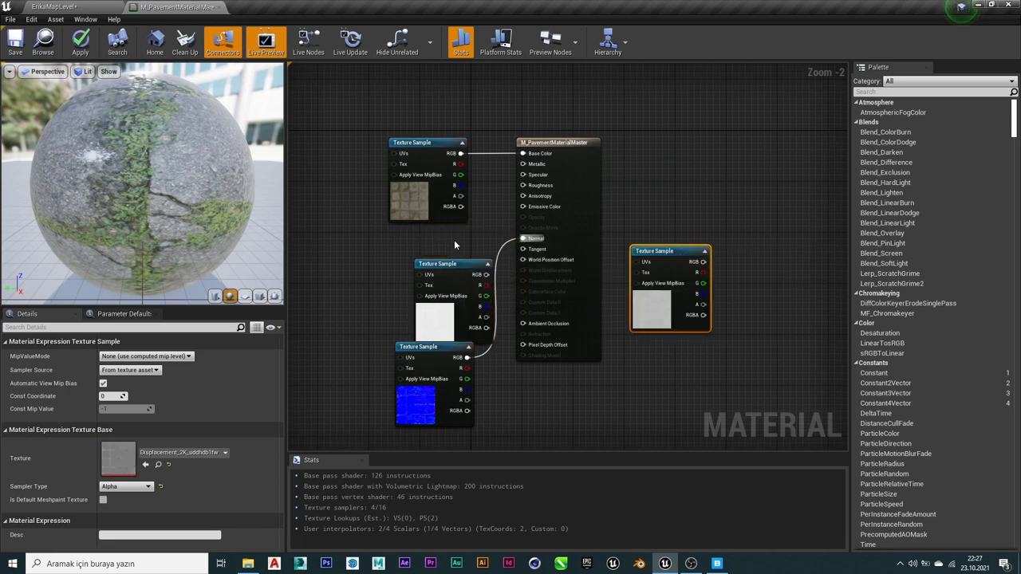
{"action": "mouse_move", "coordinate": [456, 261]}
{"action": "left_mouse_down"}
{"action": "mouse_move", "coordinate": [436, 242]}
{"action": "mouse_move", "coordinate": [510, 180]}
{"action": "mouse_move", "coordinate": [529, 200]}
{"action": "mouse_move", "coordinate": [524, 186]}
{"action": "left_mouse_up"}
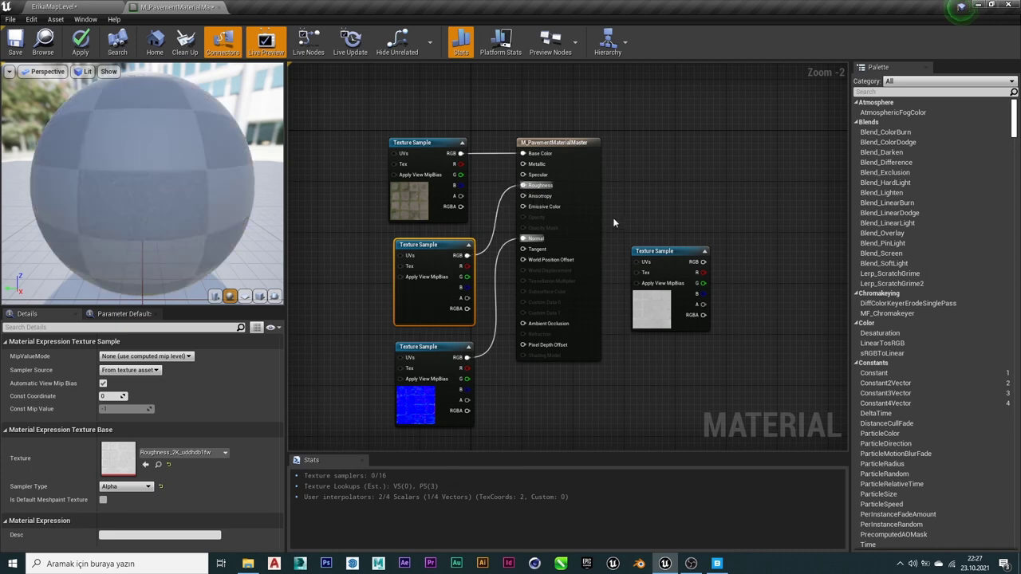
{"action": "left_click_drag", "start_coordinate": [661, 251], "coordinate": [567, 374]}
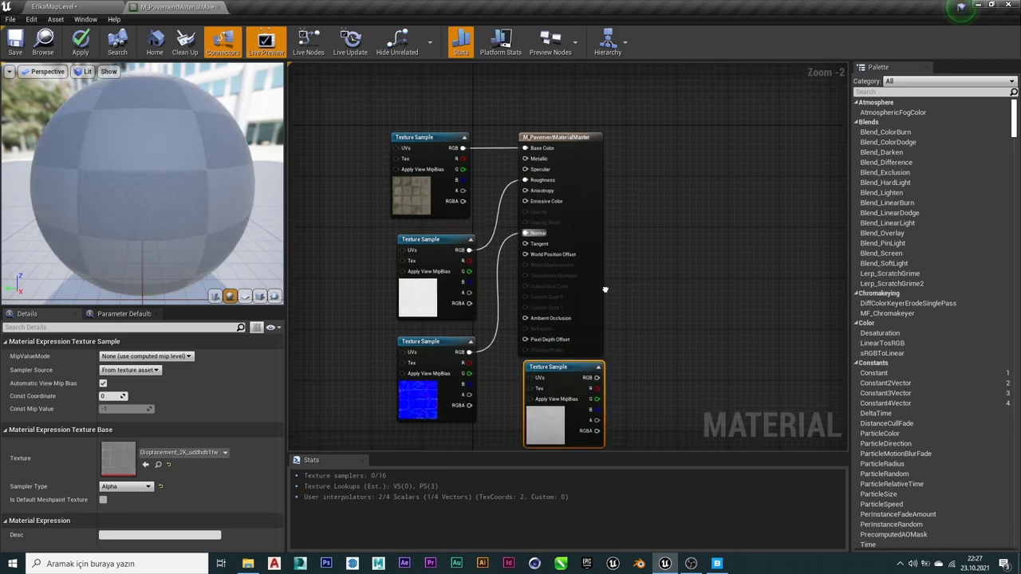
{"action": "right_click_drag", "start_coordinate": [449, 350], "coordinate": [507, 222]}
{"action": "mouse_move", "coordinate": [594, 237]}
{"action": "left_mouse_down"}
{"action": "mouse_move", "coordinate": [462, 365]}
{"action": "mouse_move", "coordinate": [494, 314]}
{"action": "left_mouse_up"}
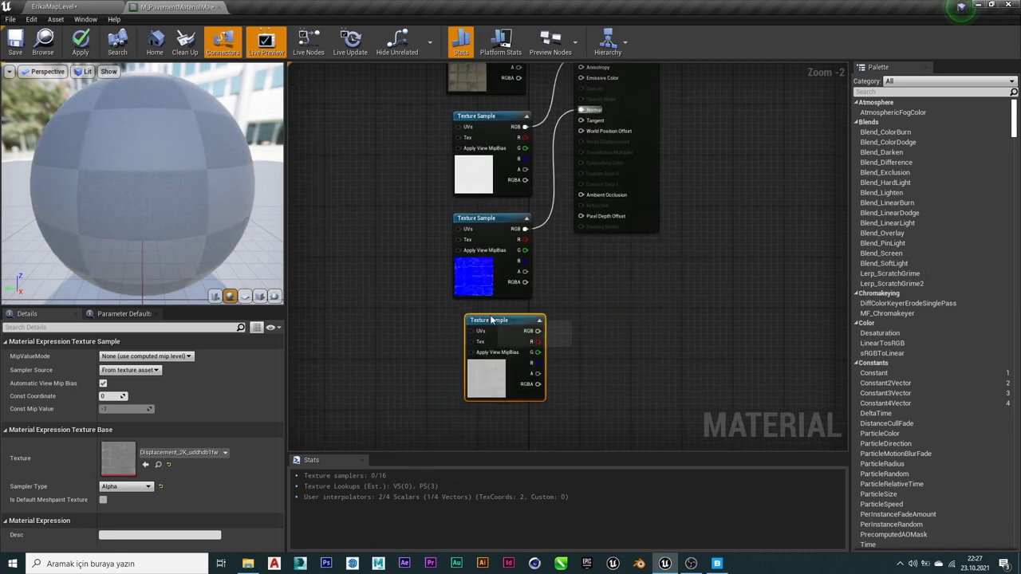
Wire the bottom texture to Ambient Occlusion, then fit the graph and check the preview sphere.
{"action": "right_click_drag", "start_coordinate": [549, 322], "coordinate": [508, 388]}
{"action": "left_click_drag", "start_coordinate": [494, 396], "coordinate": [544, 267]}
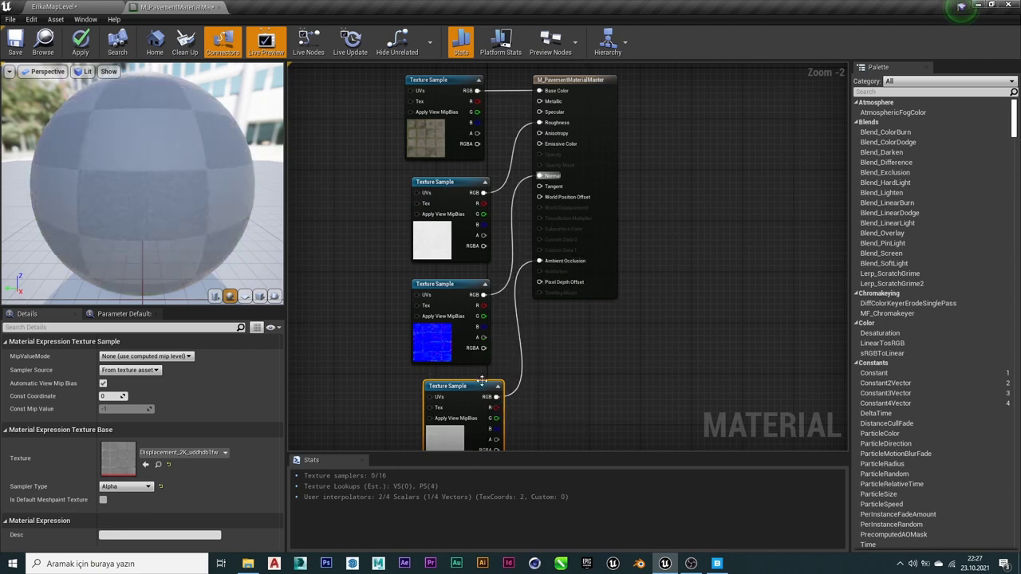
{"action": "left_click_drag", "start_coordinate": [478, 386], "coordinate": [472, 380]}
{"action": "right_click_drag", "start_coordinate": [651, 241], "coordinate": [639, 311]}
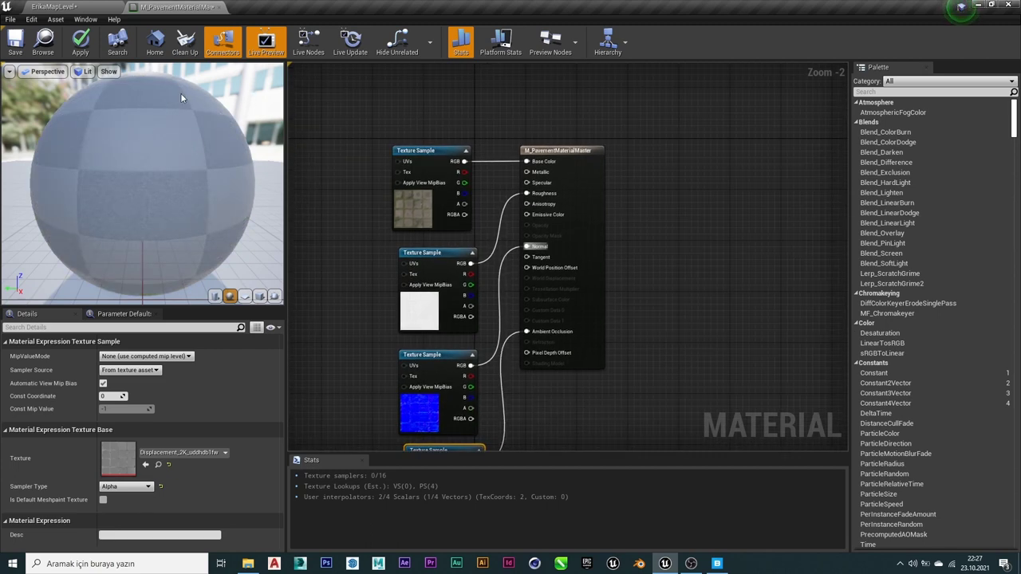
{"action": "key", "text": "Home"}
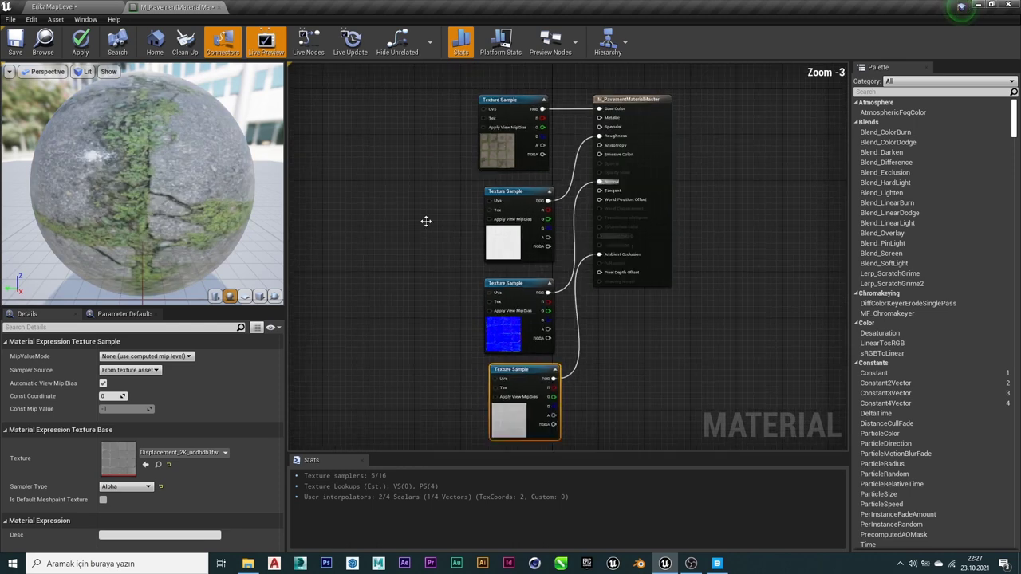
{"action": "left_click_drag", "start_coordinate": [96, 165], "coordinate": [192, 168]}
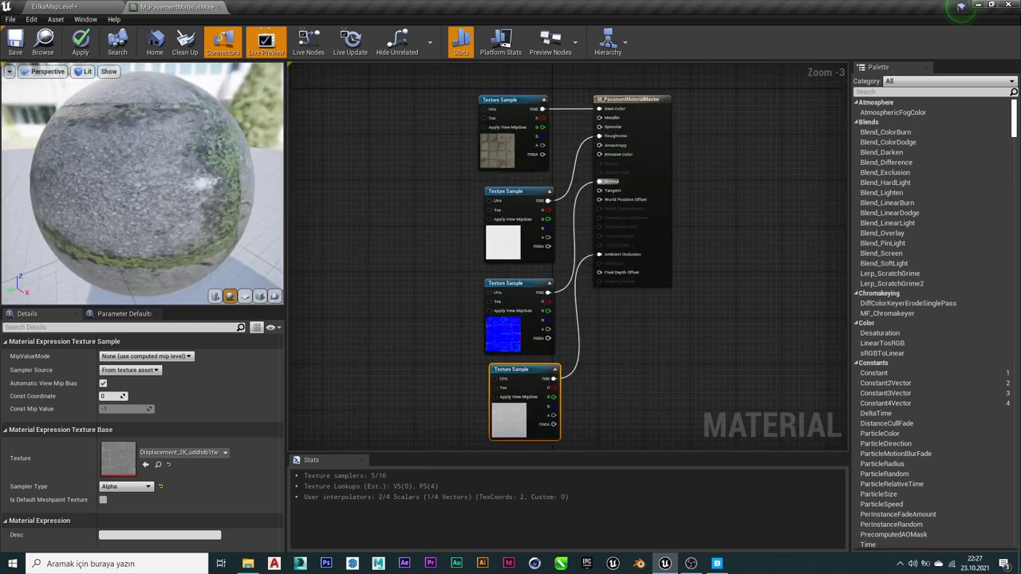
{"action": "scroll", "coordinate": [622, 160], "scroll_direction": "down", "scroll_amount": 3}
{"action": "scroll", "coordinate": [540, 211], "scroll_direction": "up", "scroll_amount": 3}
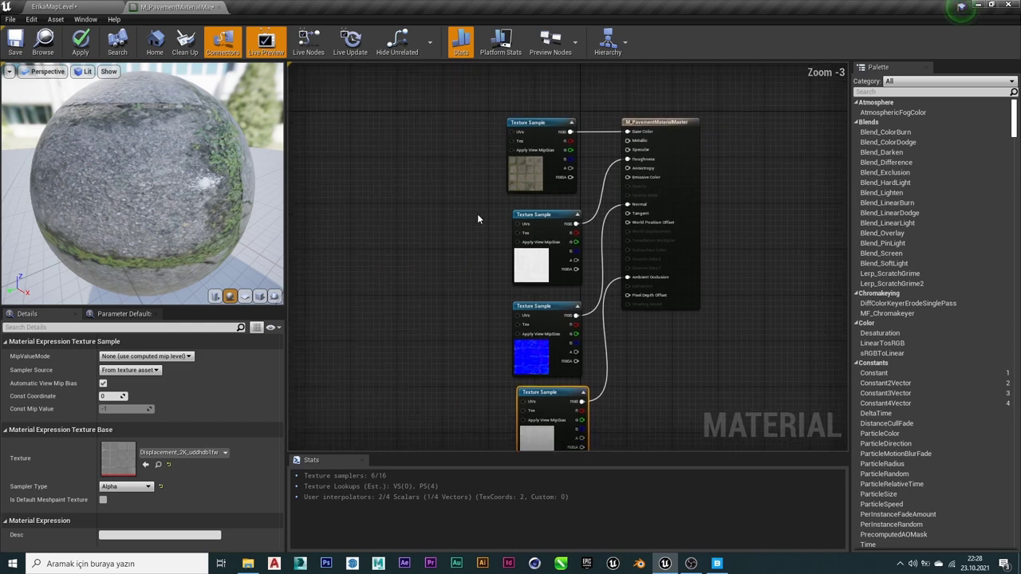
Add a TextureCoordinate node to the graph through the node search.
{"action": "right_click", "coordinate": [347, 213]}
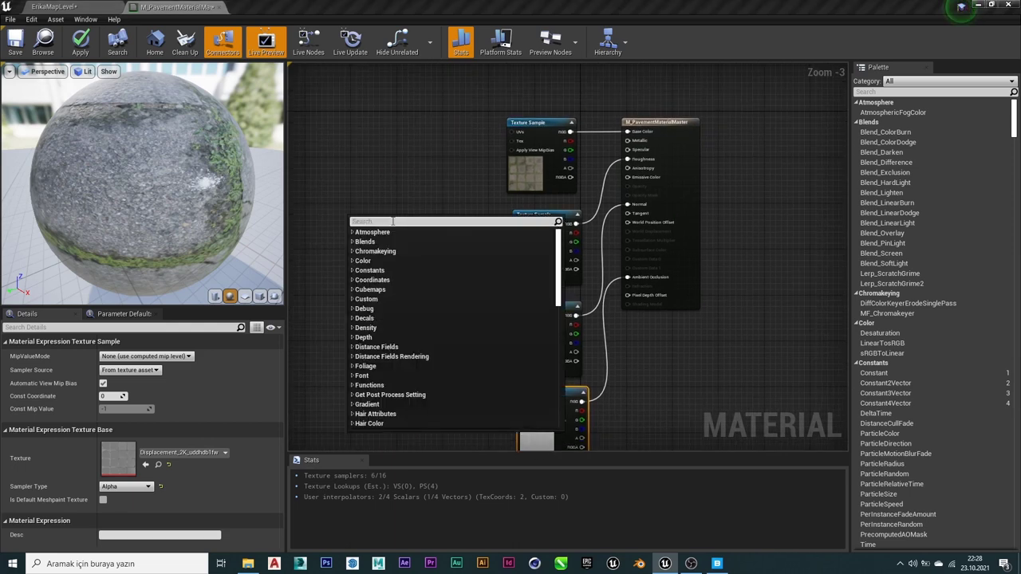
{"action": "type", "text": "text"}
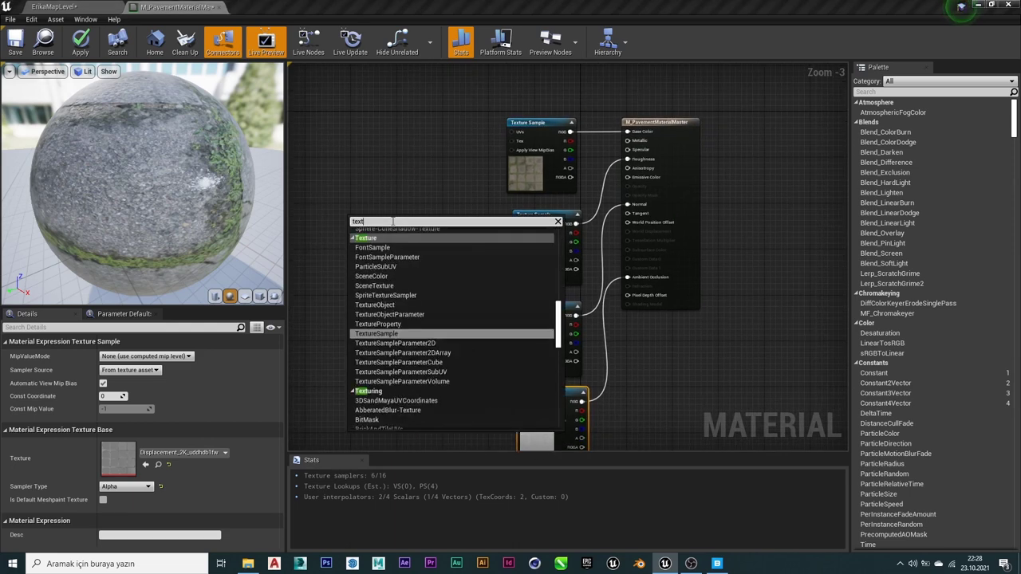
{"action": "type", "text": " cor"}
{"action": "key", "text": "BackSpace"}
{"action": "key", "text": "BackSpace"}
{"action": "key", "text": "BackSpace"}
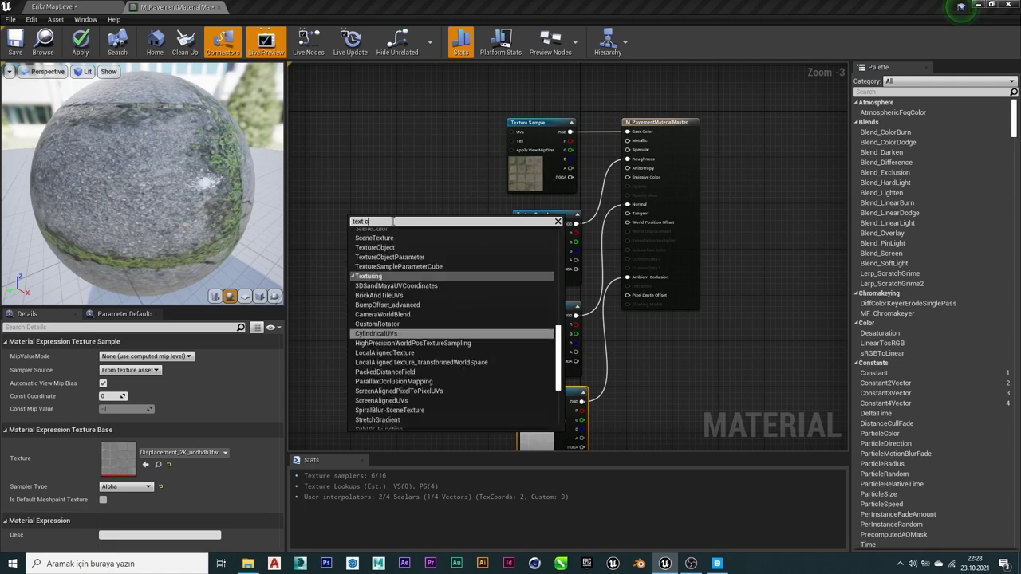
{"action": "type", "text": "cor"}
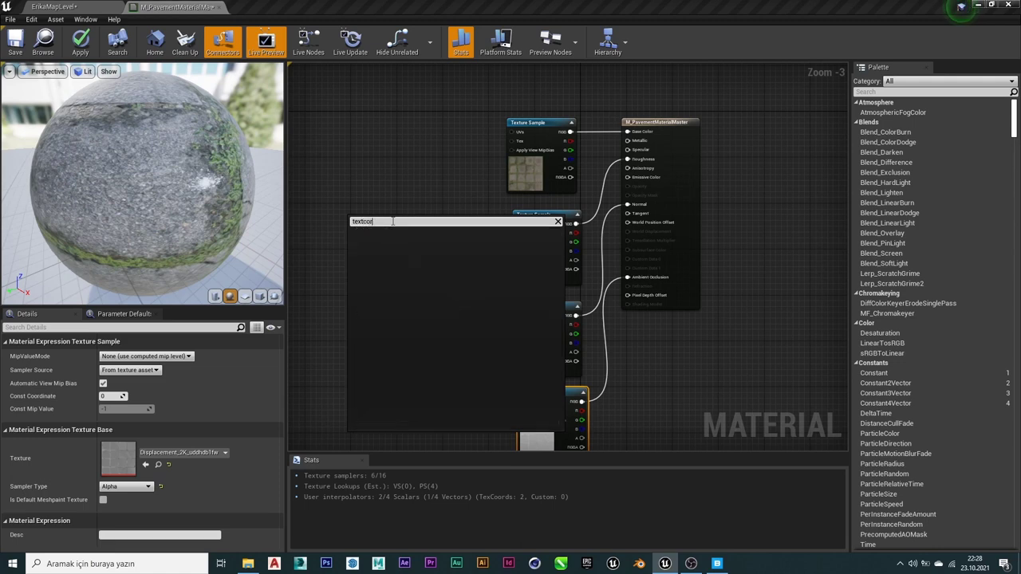
{"action": "key", "text": "BackSpace"}
{"action": "key", "text": "BackSpace"}
{"action": "key", "text": "BackSpace"}
{"action": "type", "text": "u"}
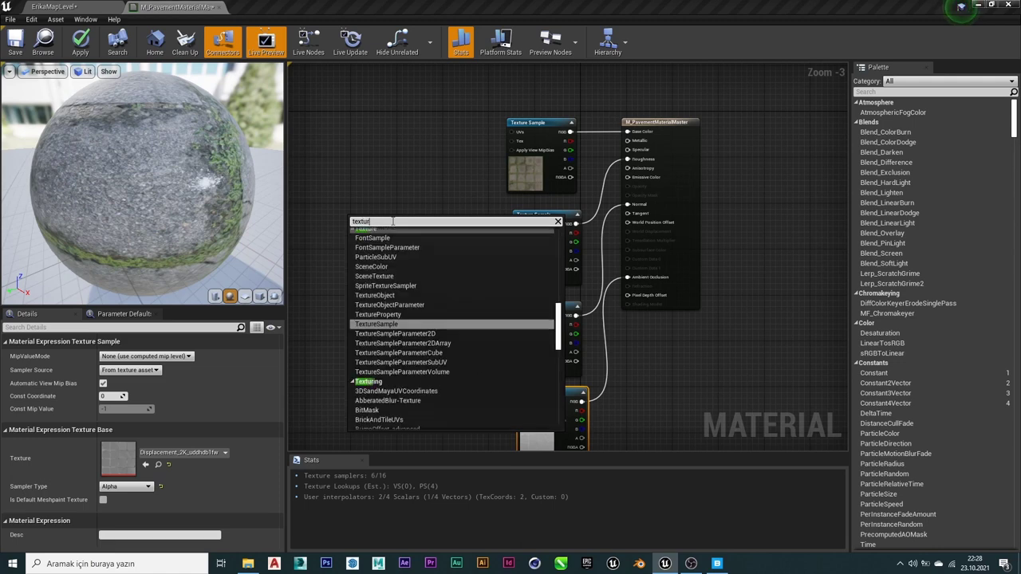
{"action": "type", "text": "re"}
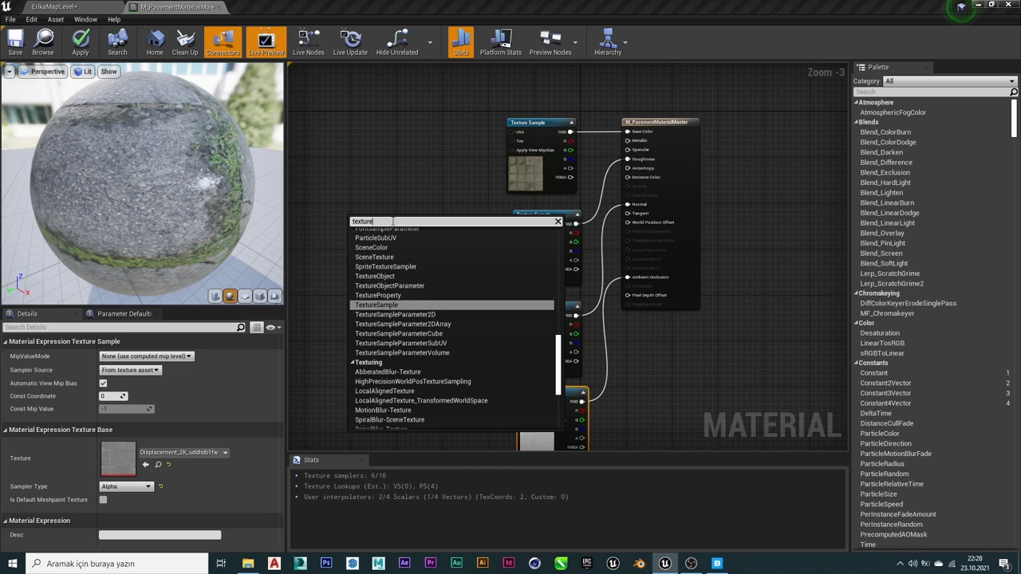
{"action": "type", "text": "co"}
{"action": "key", "text": "Return"}
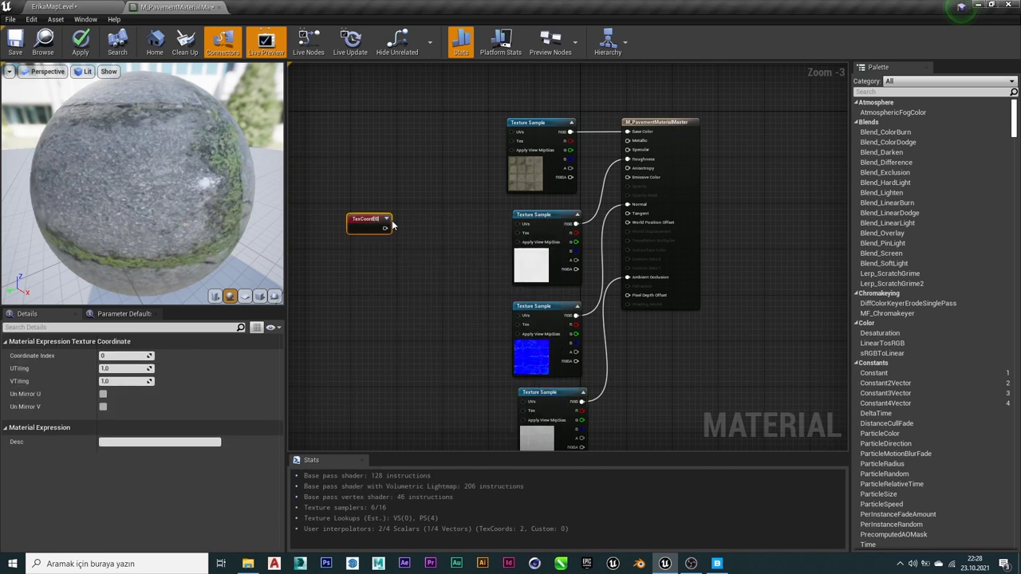
Add a Multiply node fed by the TexCoord output, then return to the ErikaMapLevel tab.
{"action": "left_click_drag", "start_coordinate": [386, 229], "coordinate": [395, 238]}
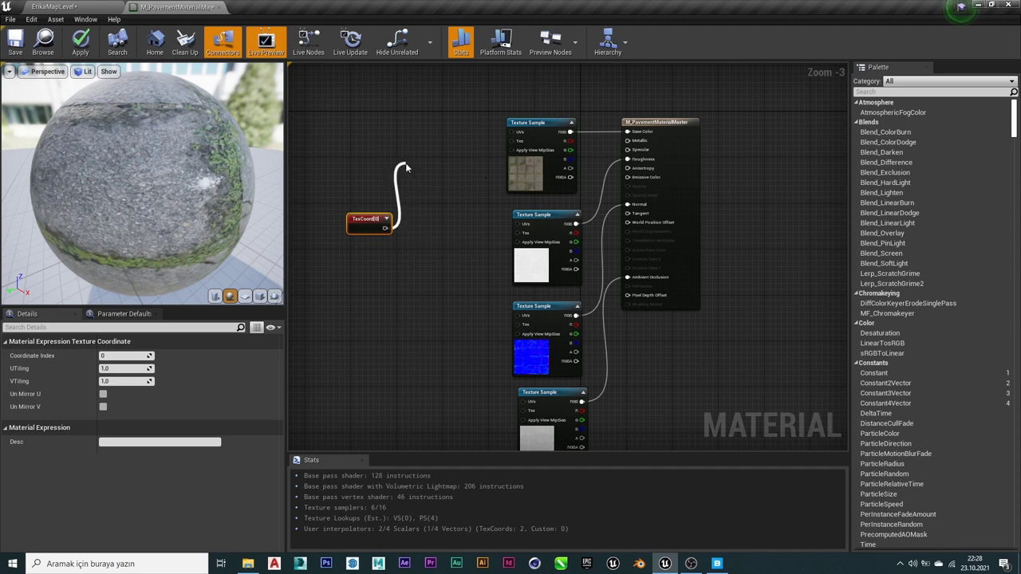
{"action": "left_click_drag", "start_coordinate": [405, 167], "coordinate": [407, 169]}
{"action": "type", "text": "mult"}
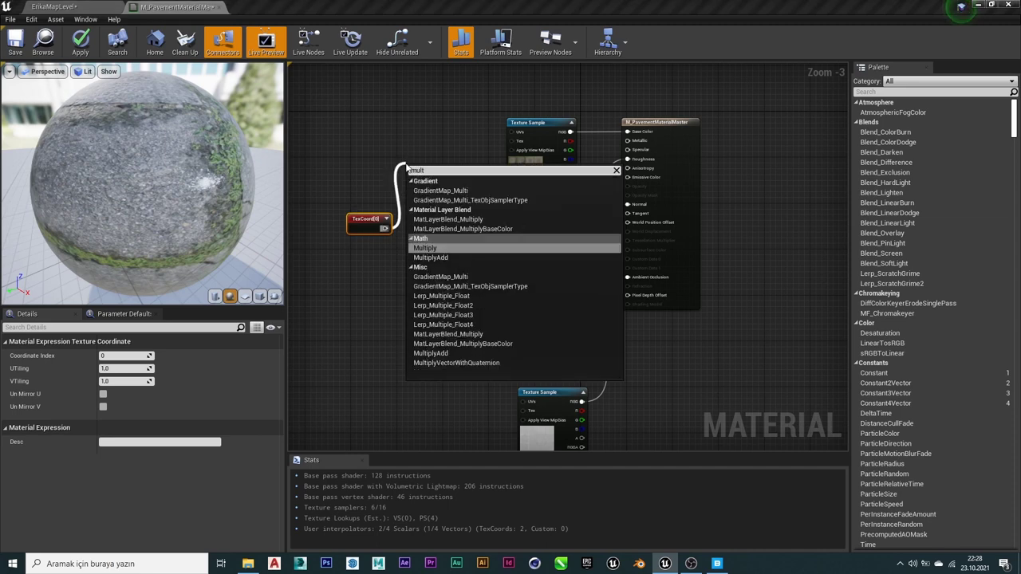
{"action": "key", "text": "Return"}
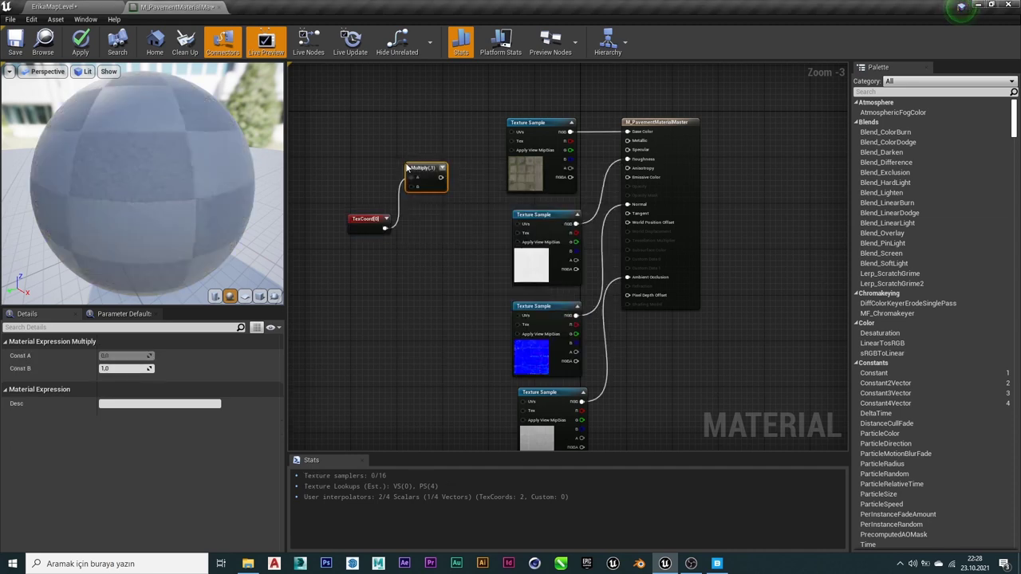
{"action": "left_click_drag", "start_coordinate": [429, 177], "coordinate": [438, 201]}
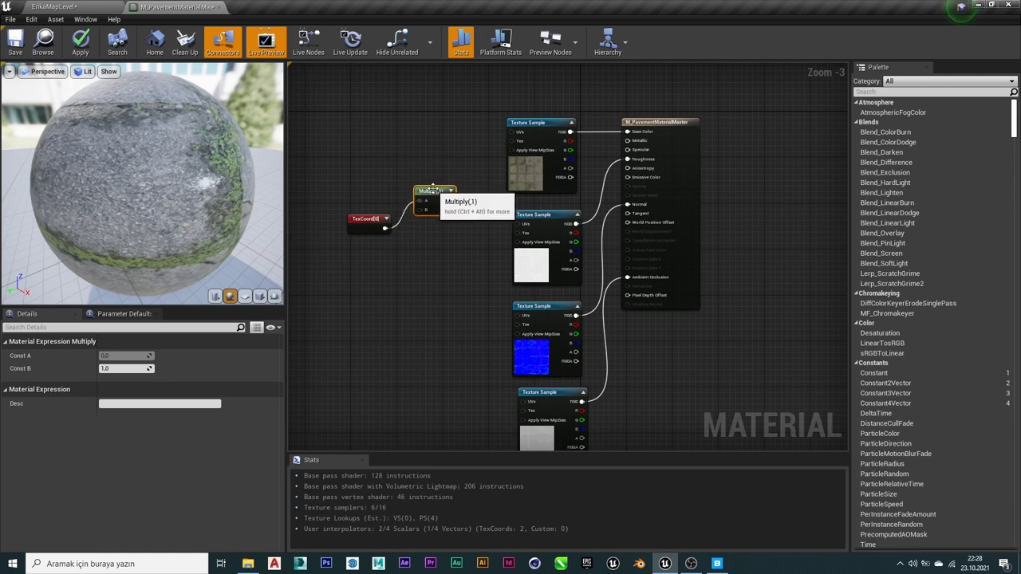
{"action": "left_click", "coordinate": [53, 6]}
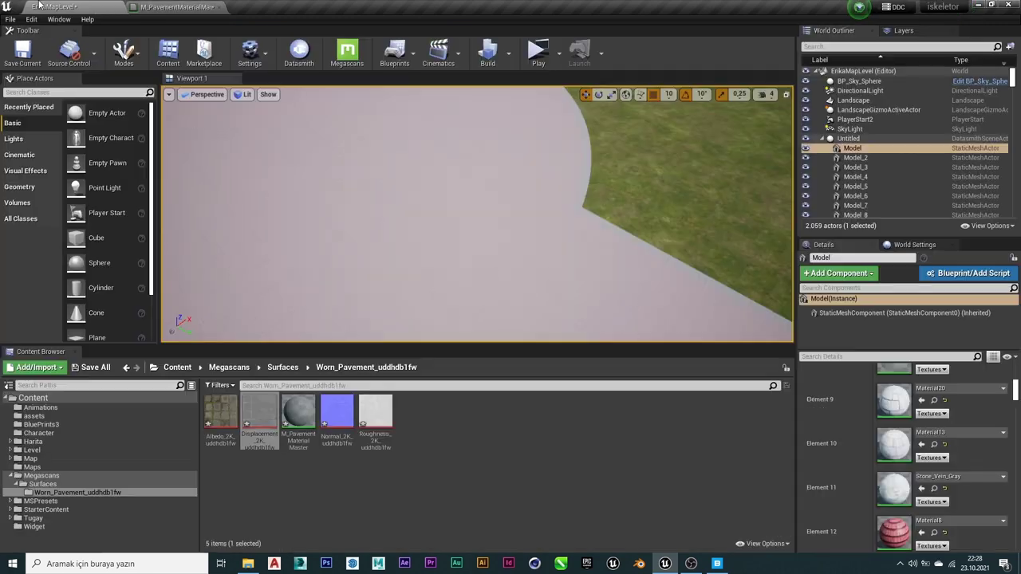
Apply the pending changes to M_PavementMaterialMaster and return to the level.
{"action": "left_click", "coordinate": [298, 413]}
{"action": "left_click", "coordinate": [171, 6]}
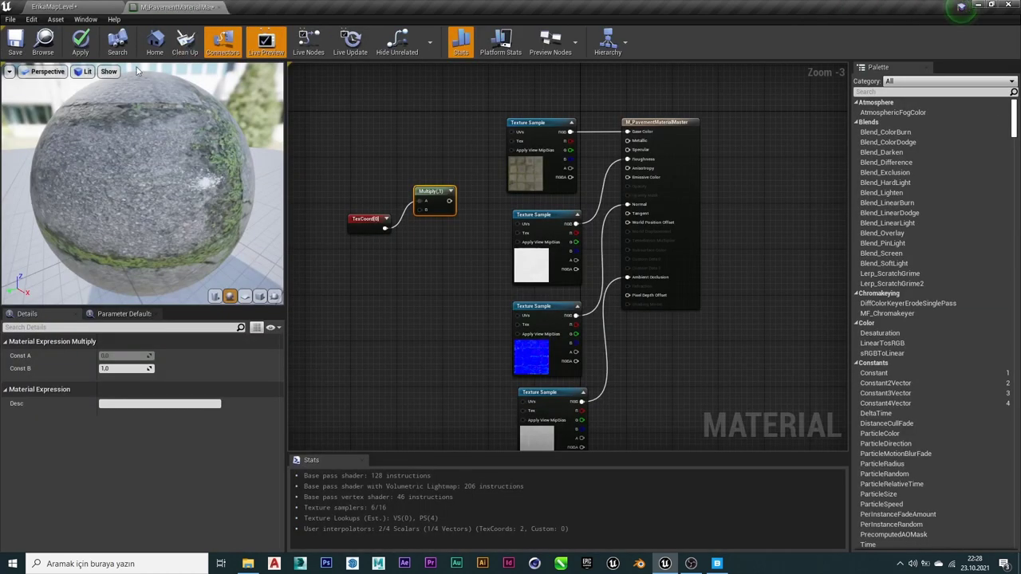
{"action": "left_click", "coordinate": [89, 42]}
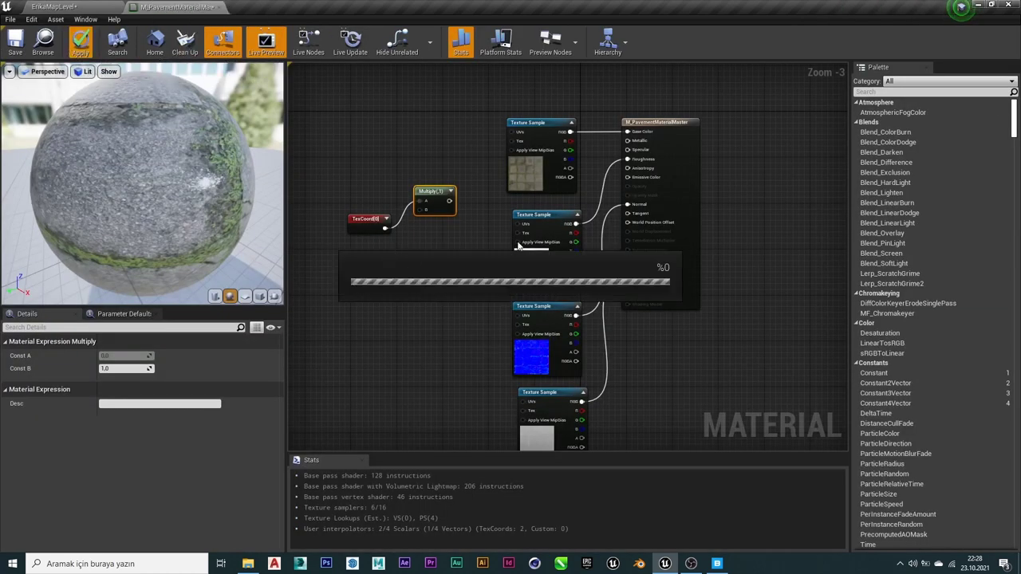
{"action": "left_click", "coordinate": [65, 6]}
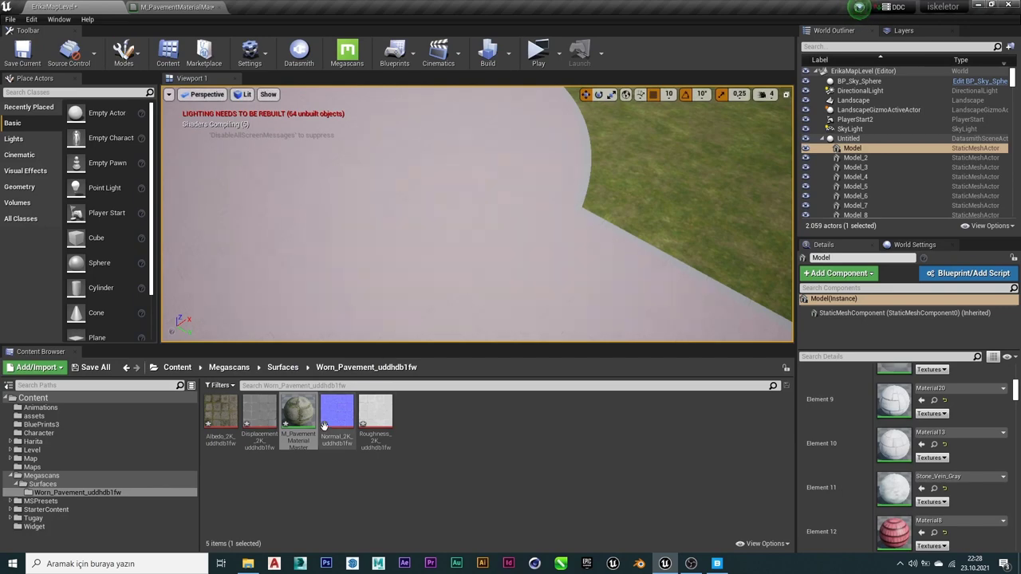
Drag M_PavementMaterialMaster from the Content Browser onto the road surface.
{"action": "left_click_drag", "start_coordinate": [297, 419], "coordinate": [454, 277]}
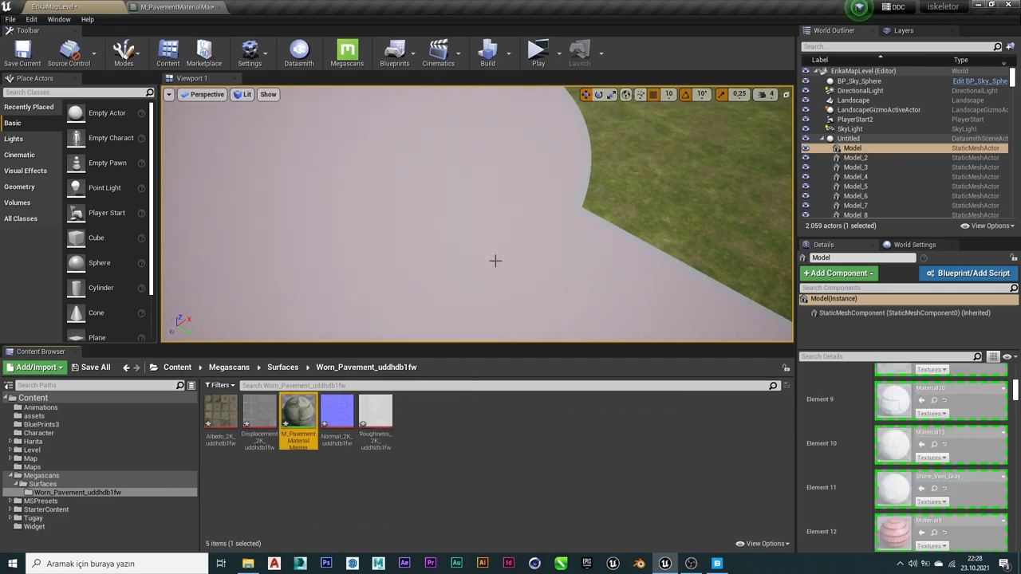
{"action": "mouse_move", "coordinate": [420, 312]}
{"action": "left_mouse_down"}
{"action": "mouse_move", "coordinate": [395, 312]}
{"action": "mouse_move", "coordinate": [446, 239]}
{"action": "left_mouse_up"}
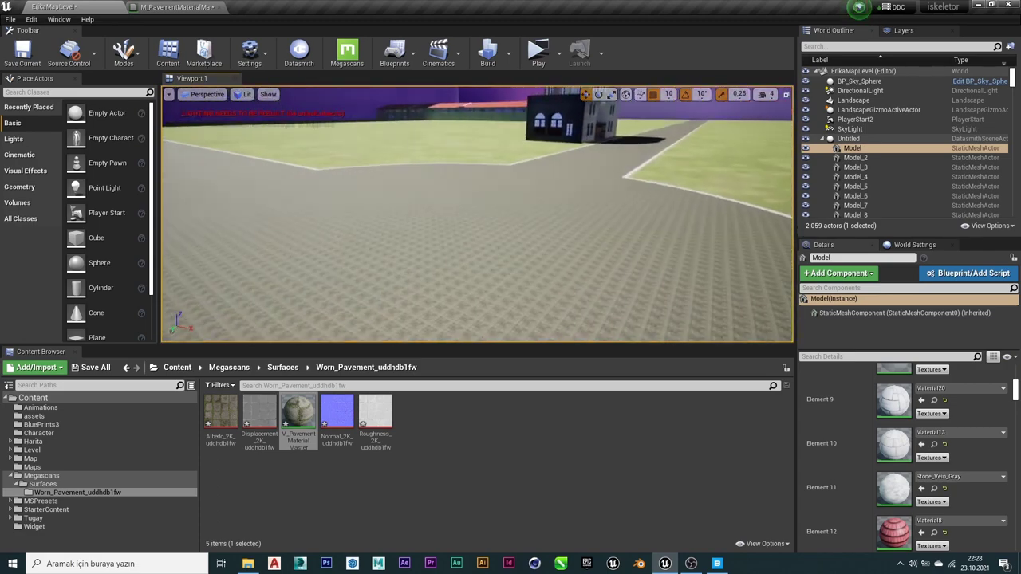
{"action": "mouse_move", "coordinate": [446, 240]}
{"action": "left_mouse_down"}
{"action": "mouse_move", "coordinate": [447, 263]}
{"action": "mouse_move", "coordinate": [263, 103]}
{"action": "left_mouse_up"}
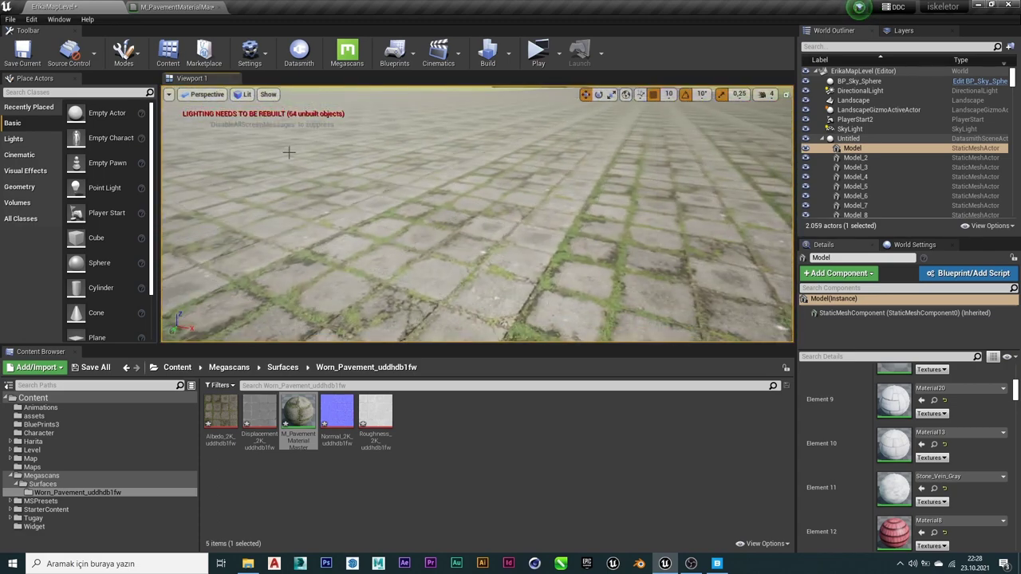
Toggle the viewport grid, look over the tiled pavement road, and reopen the material.
{"action": "left_click", "coordinate": [268, 95]}
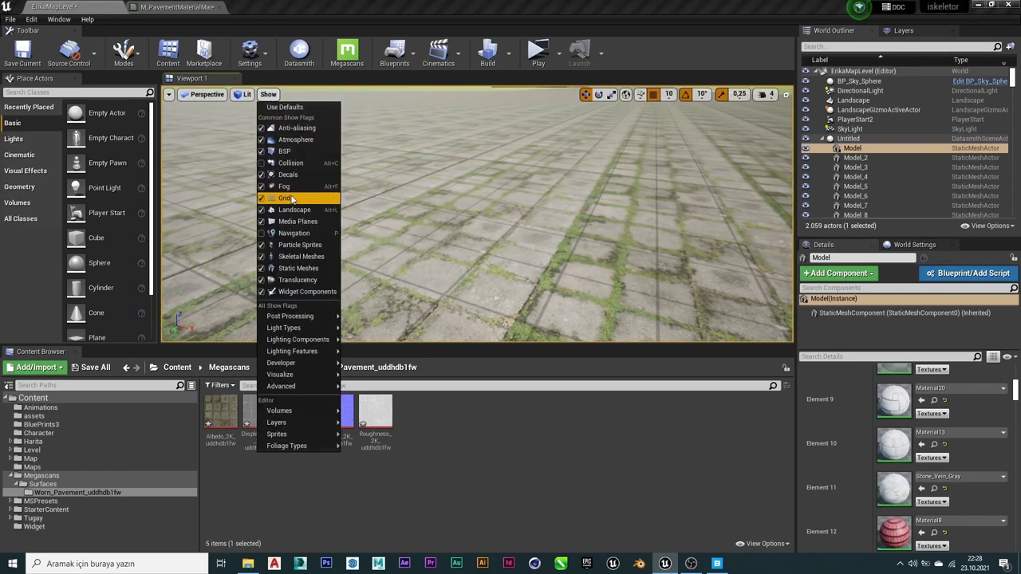
{"action": "left_click", "coordinate": [292, 198]}
{"action": "right_click_drag", "start_coordinate": [292, 198], "coordinate": [292, 159]}
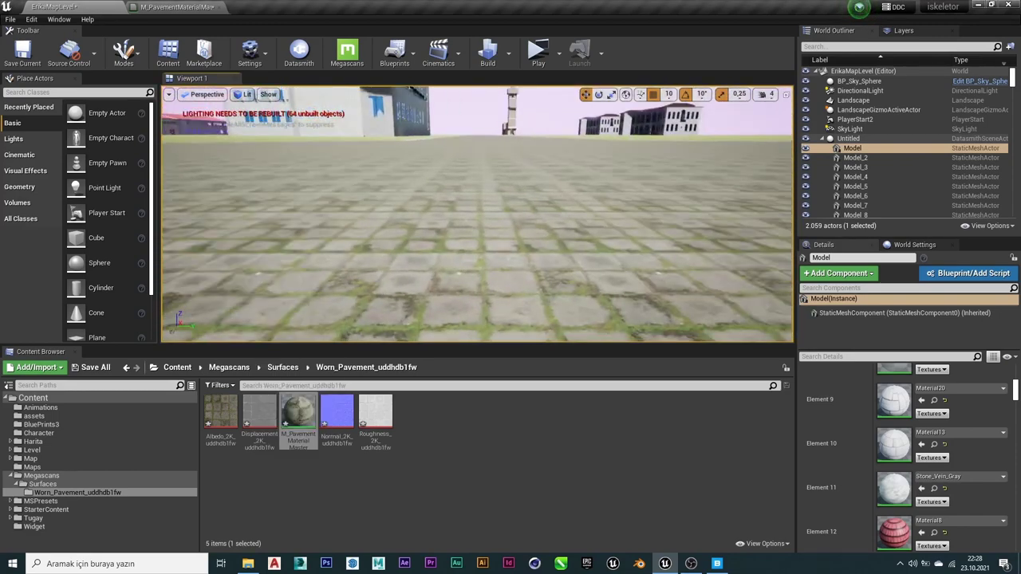
{"action": "right_click_drag", "start_coordinate": [594, 317], "coordinate": [558, 317]}
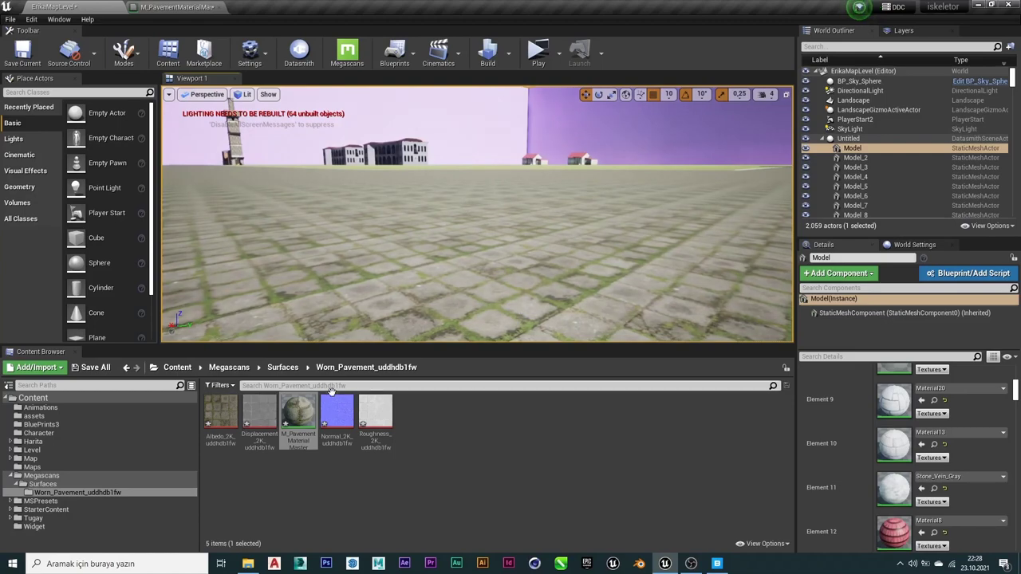
{"action": "double_click", "coordinate": [287, 421]}
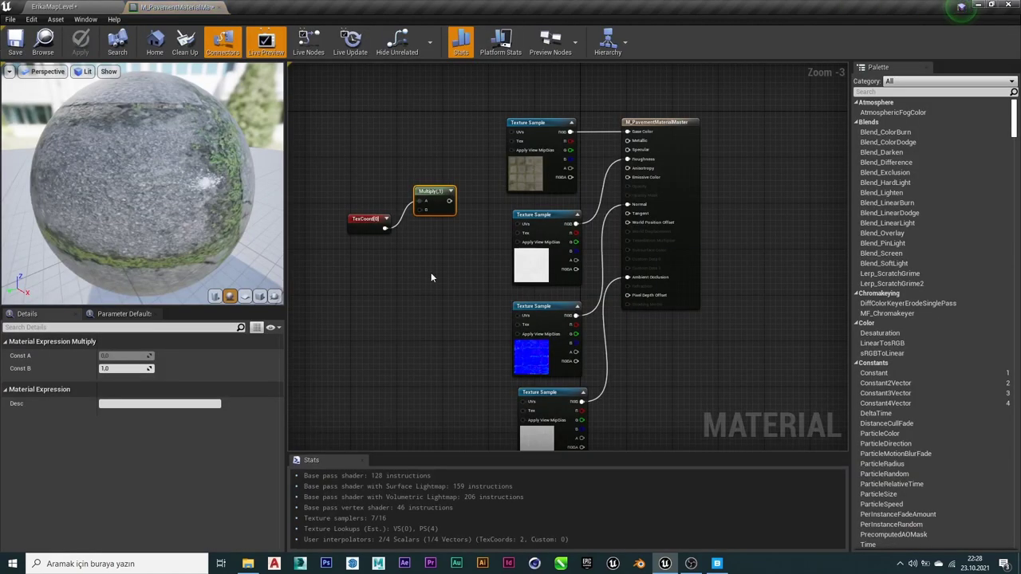
Wire the Multiply output into the UVs of all four Texture Samples and tuck TexCoord beside it.
{"action": "scroll", "coordinate": [430, 275], "scroll_direction": "up", "scroll_amount": 3}
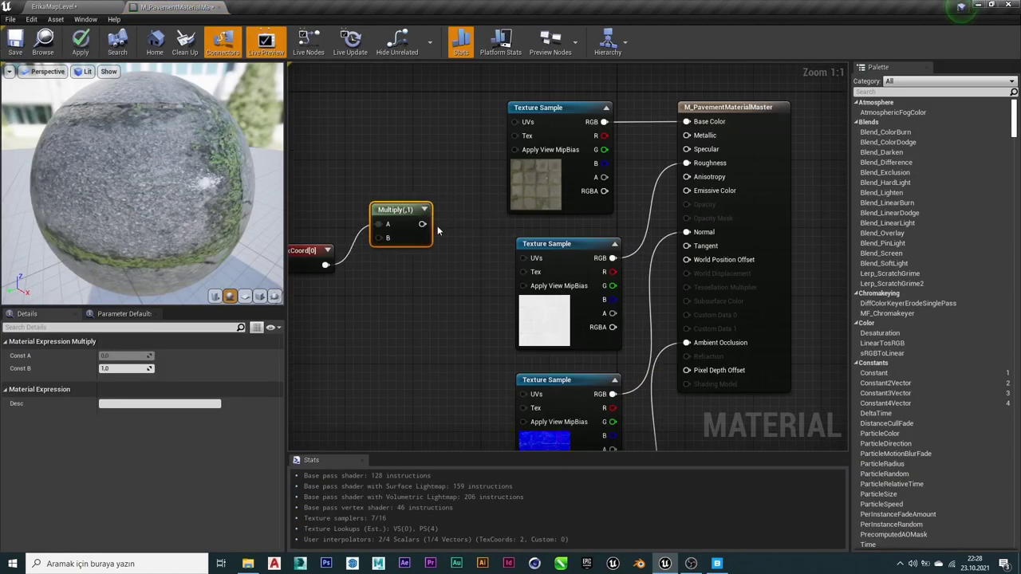
{"action": "mouse_move", "coordinate": [422, 223]}
{"action": "left_mouse_down"}
{"action": "mouse_move", "coordinate": [514, 122]}
{"action": "mouse_move", "coordinate": [523, 258]}
{"action": "left_mouse_up"}
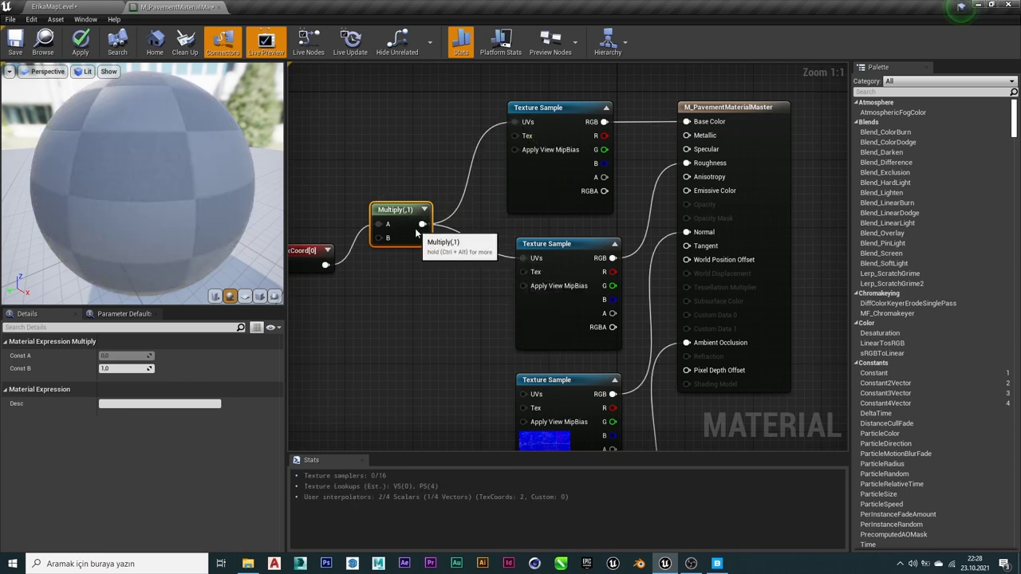
{"action": "mouse_move", "coordinate": [422, 224]}
{"action": "left_mouse_down"}
{"action": "mouse_move", "coordinate": [505, 388]}
{"action": "mouse_move", "coordinate": [524, 395]}
{"action": "left_mouse_up"}
{"action": "right_click_drag", "start_coordinate": [457, 385], "coordinate": [466, 222]}
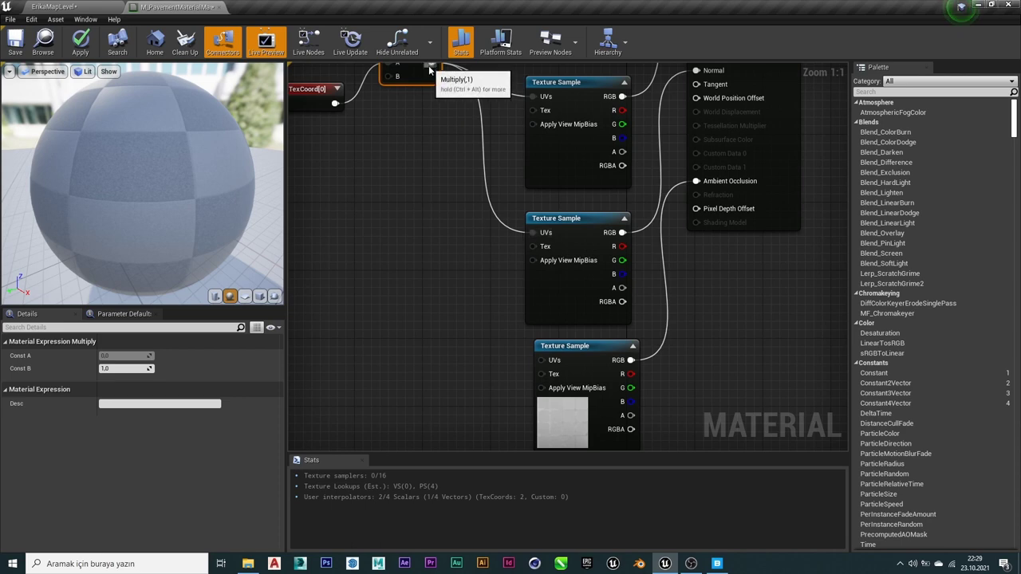
{"action": "mouse_move", "coordinate": [431, 63]}
{"action": "left_mouse_down"}
{"action": "mouse_move", "coordinate": [503, 411]}
{"action": "mouse_move", "coordinate": [542, 377]}
{"action": "left_mouse_up"}
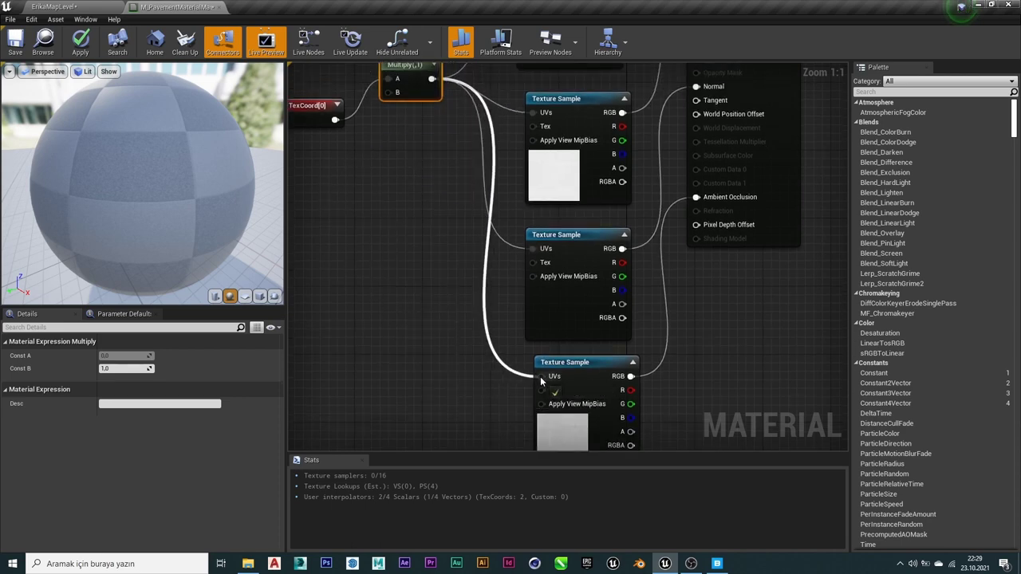
{"action": "right_click_drag", "start_coordinate": [505, 419], "coordinate": [504, 307]}
{"action": "scroll", "coordinate": [504, 307], "scroll_direction": "down", "scroll_amount": 2}
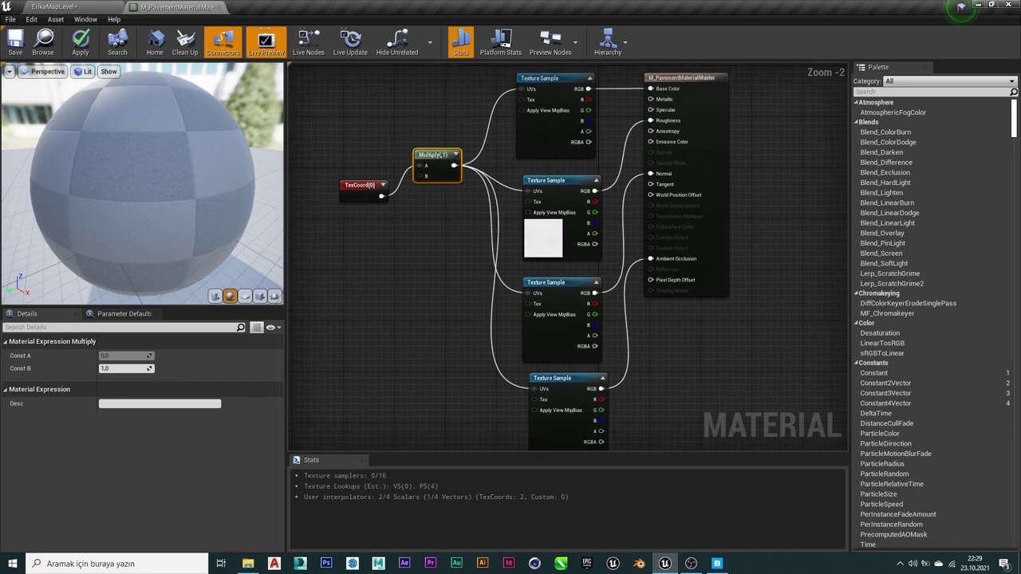
{"action": "right_click_drag", "start_coordinate": [525, 146], "coordinate": [505, 238]}
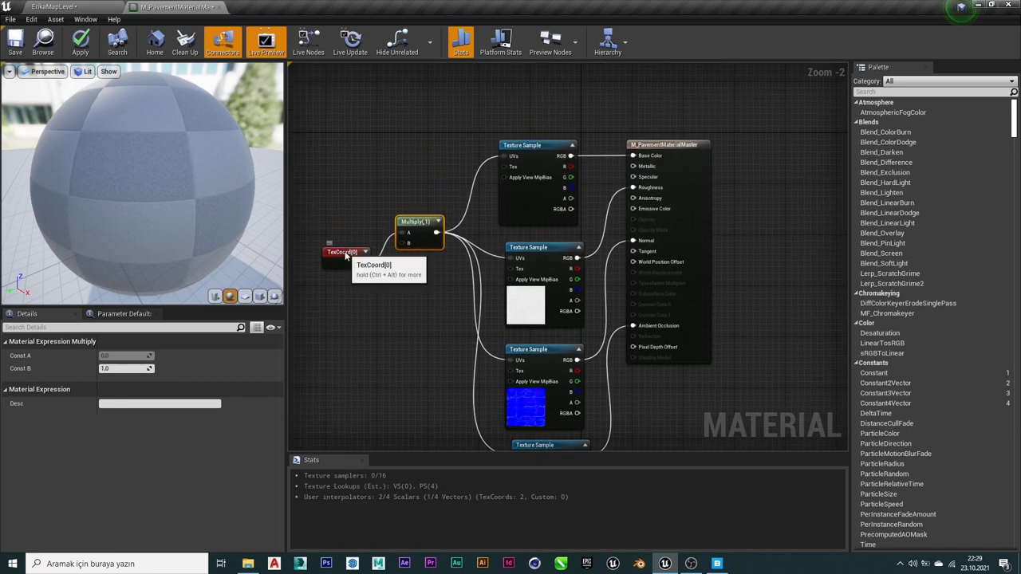
{"action": "left_click_drag", "start_coordinate": [343, 251], "coordinate": [335, 221]}
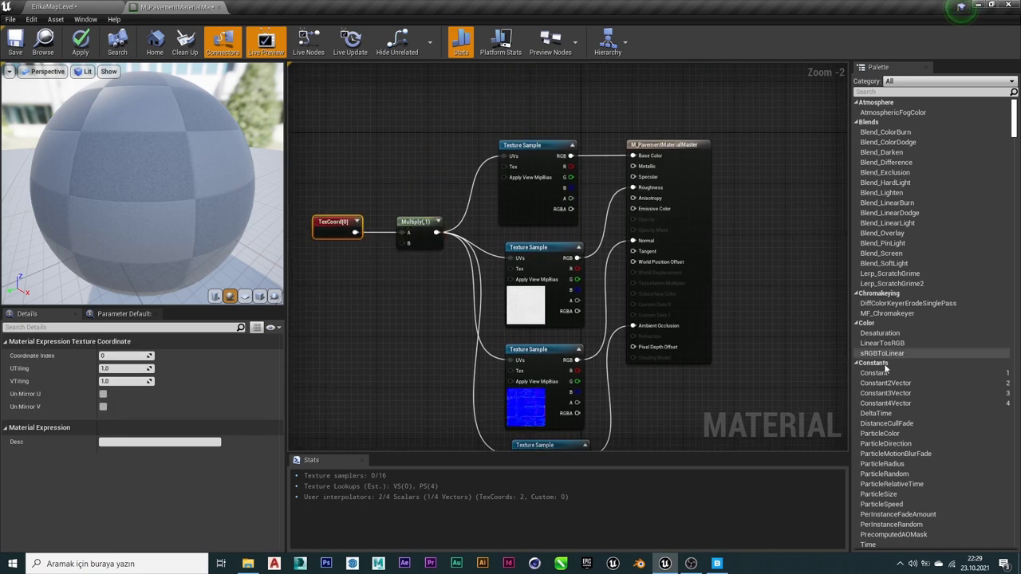
Add a Constant of 1 feeding Multiply B, apply the material, and check the preview.
{"action": "mouse_move", "coordinate": [874, 372]}
{"action": "left_mouse_down"}
{"action": "mouse_move", "coordinate": [400, 231]}
{"action": "mouse_move", "coordinate": [403, 252]}
{"action": "left_mouse_up"}
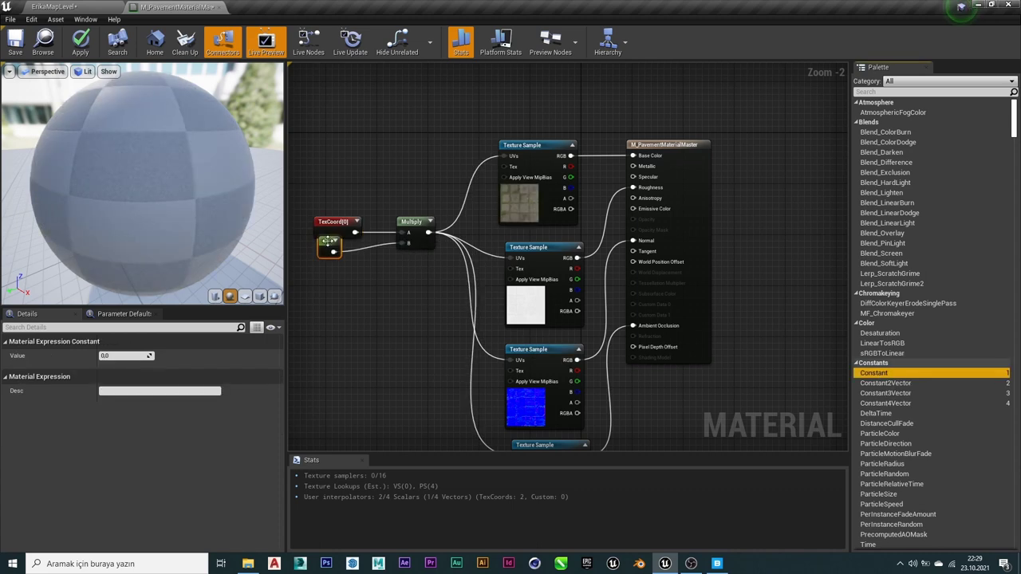
{"action": "left_click_drag", "start_coordinate": [327, 241], "coordinate": [355, 284]}
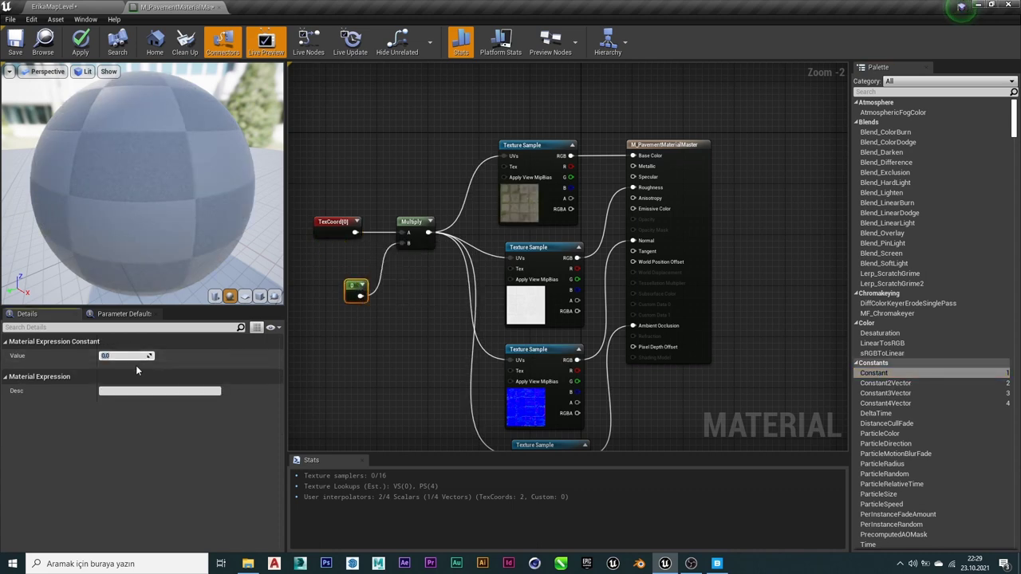
{"action": "type", "text": "3"}
{"action": "type", "text": "1"}
{"action": "key", "text": "Return"}
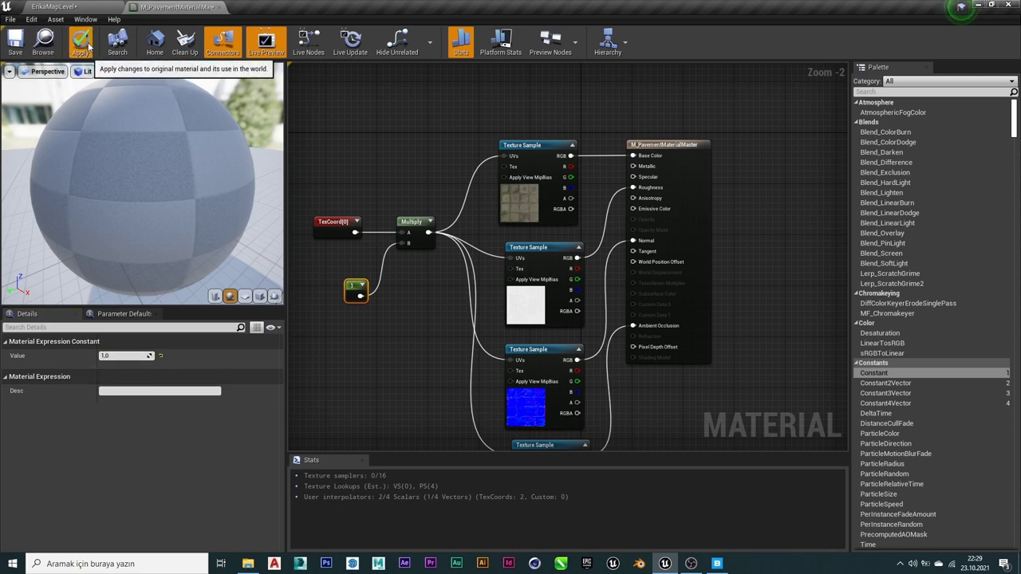
{"action": "left_click", "coordinate": [15, 43]}
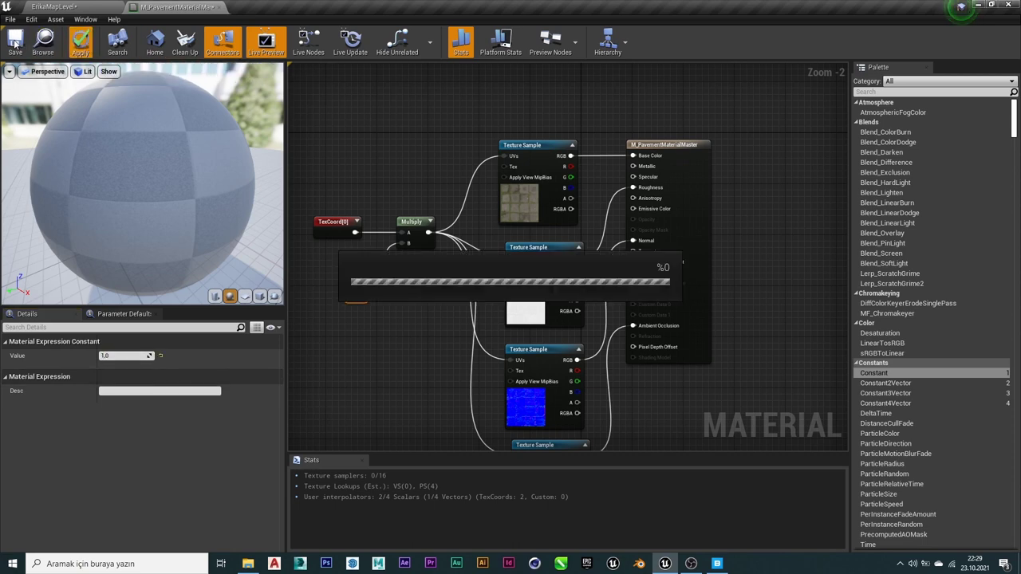
{"action": "left_click_drag", "start_coordinate": [115, 173], "coordinate": [299, 159]}
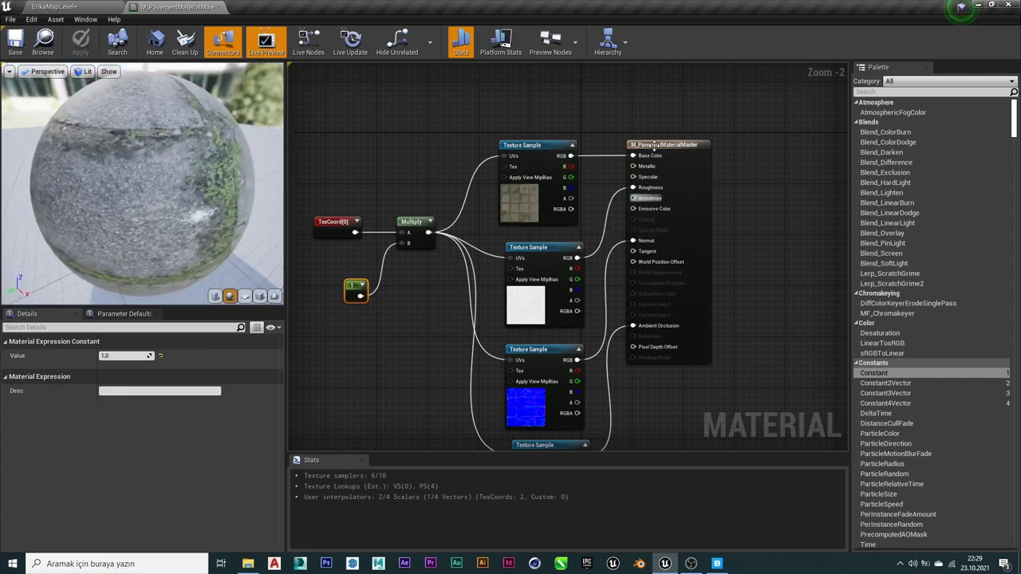
{"action": "left_click_drag", "start_coordinate": [660, 144], "coordinate": [723, 163]}
{"action": "right_click_drag", "start_coordinate": [717, 215], "coordinate": [613, 169]}
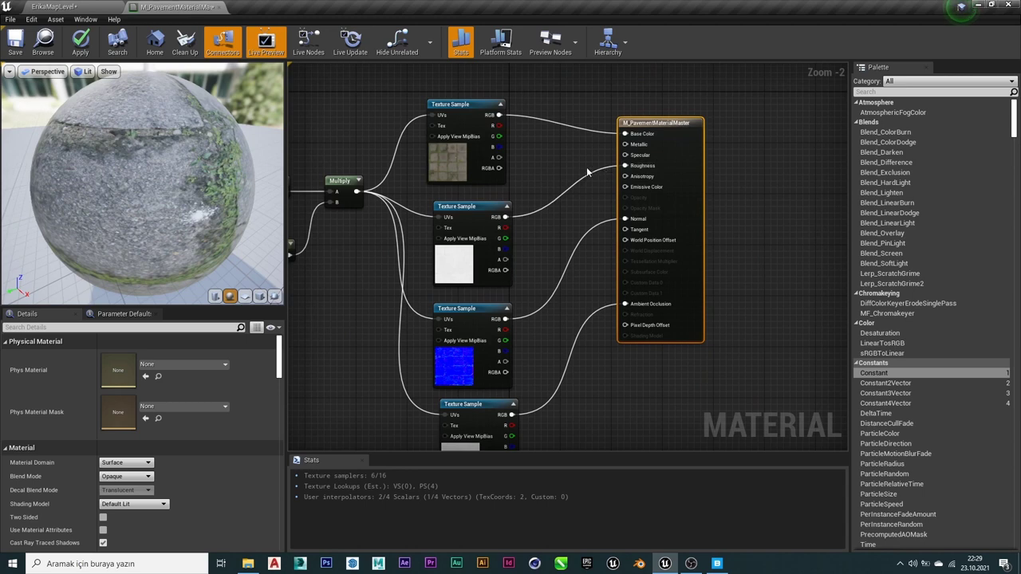
{"action": "mouse_move", "coordinate": [151, 155]}
{"action": "left_mouse_down"}
{"action": "mouse_move", "coordinate": [208, 156]}
{"action": "mouse_move", "coordinate": [254, 300]}
{"action": "left_mouse_up"}
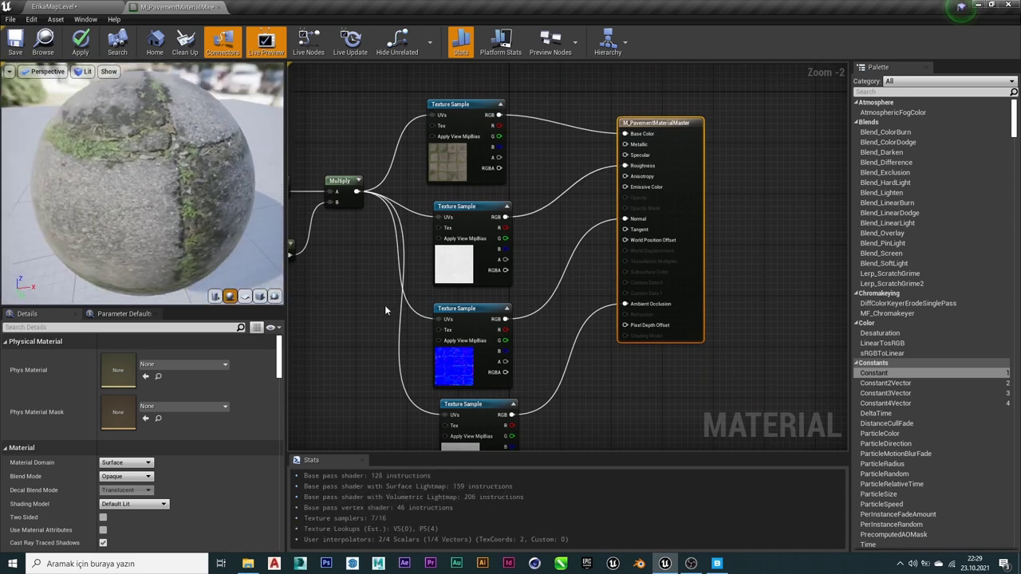
Change the tiling Constant's value from 1 to 2.
{"action": "right_click_drag", "start_coordinate": [384, 309], "coordinate": [478, 274]}
{"action": "left_click", "coordinate": [567, 372]}
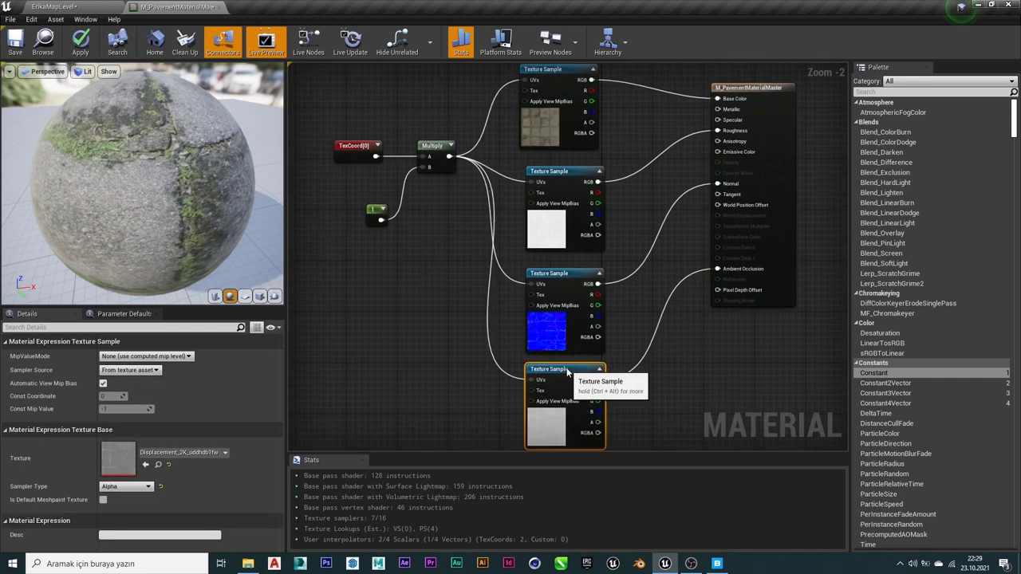
{"action": "scroll", "coordinate": [378, 106], "scroll_direction": "up", "scroll_amount": 1}
{"action": "scroll", "coordinate": [378, 105], "scroll_direction": "up", "scroll_amount": 1}
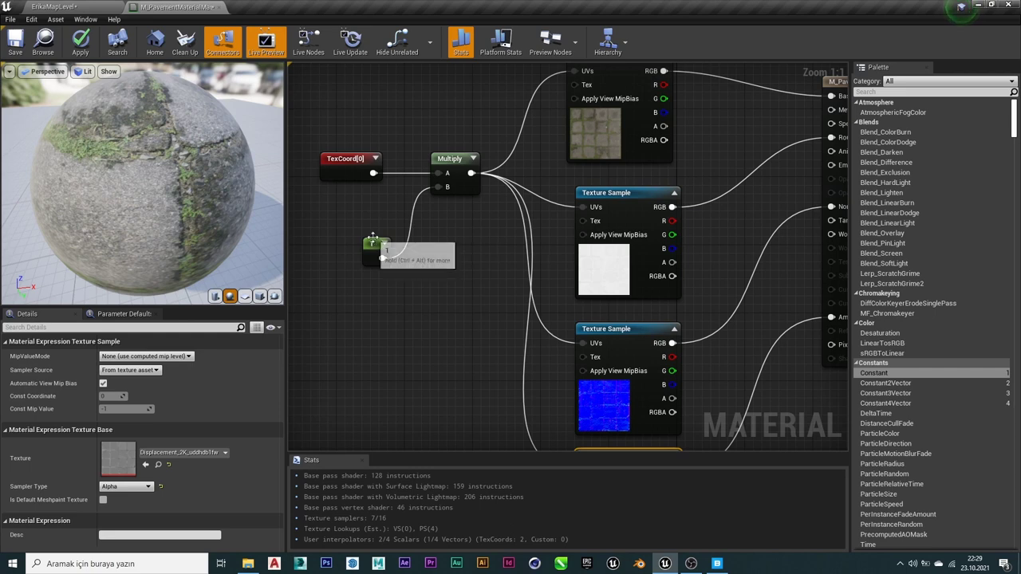
{"action": "left_click", "coordinate": [373, 241]}
{"action": "type", "text": "2"}
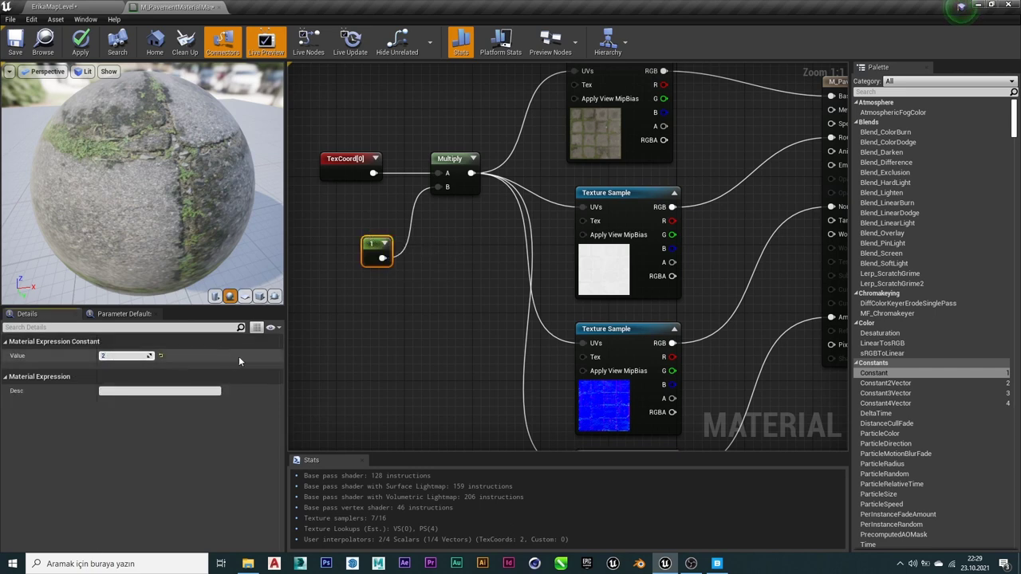
{"action": "key", "text": "Return"}
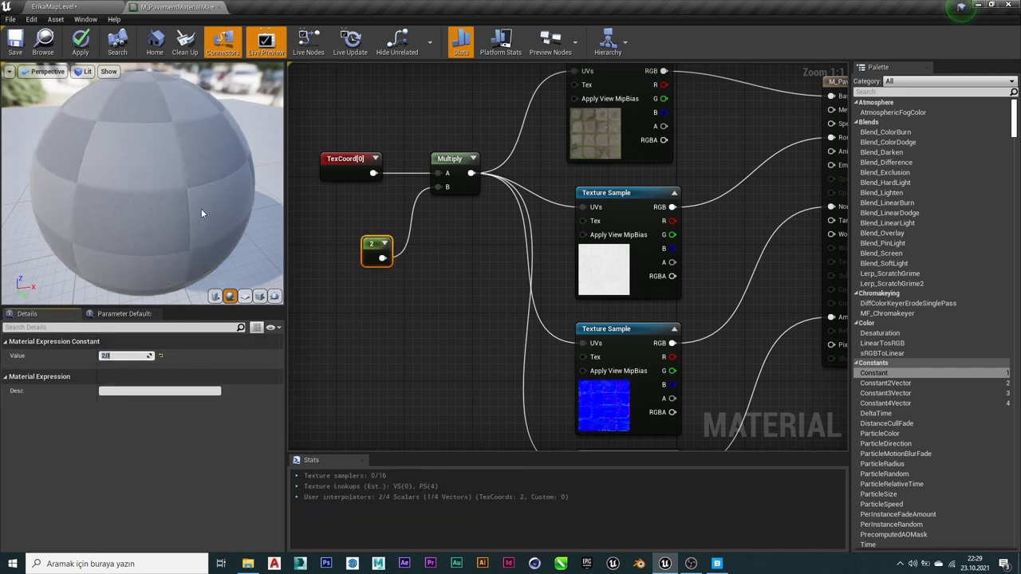
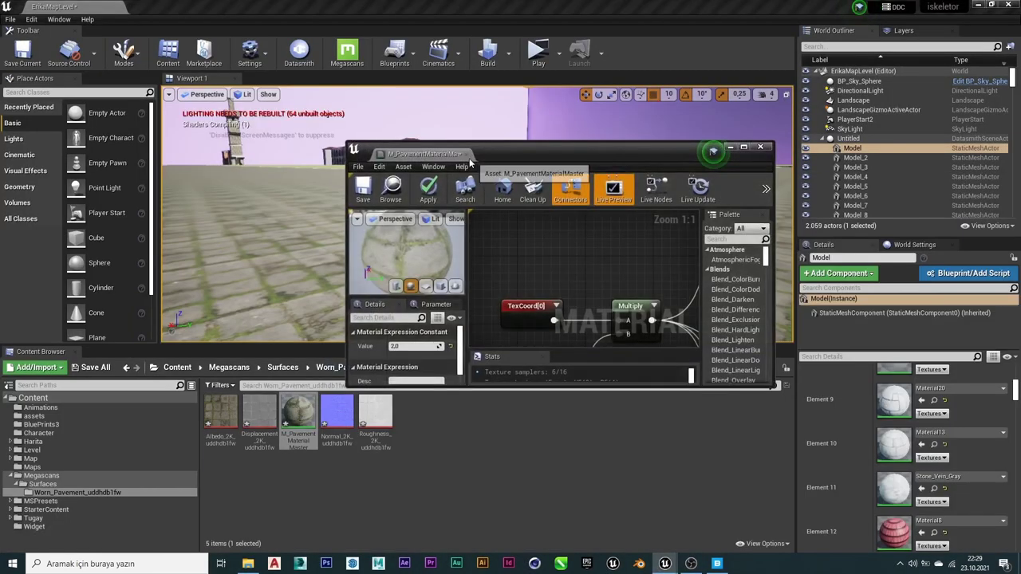
Try a tiling constant of 20 in the pavement material and apply it to the level.
{"action": "right_click_drag", "start_coordinate": [289, 205], "coordinate": [277, 321]}
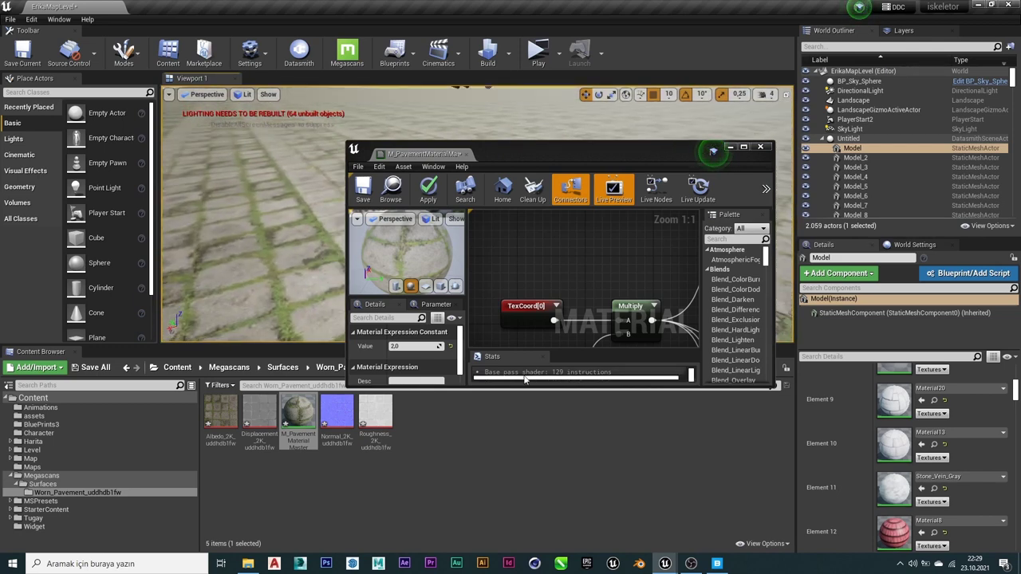
{"action": "left_click_drag", "start_coordinate": [353, 389], "coordinate": [340, 419]}
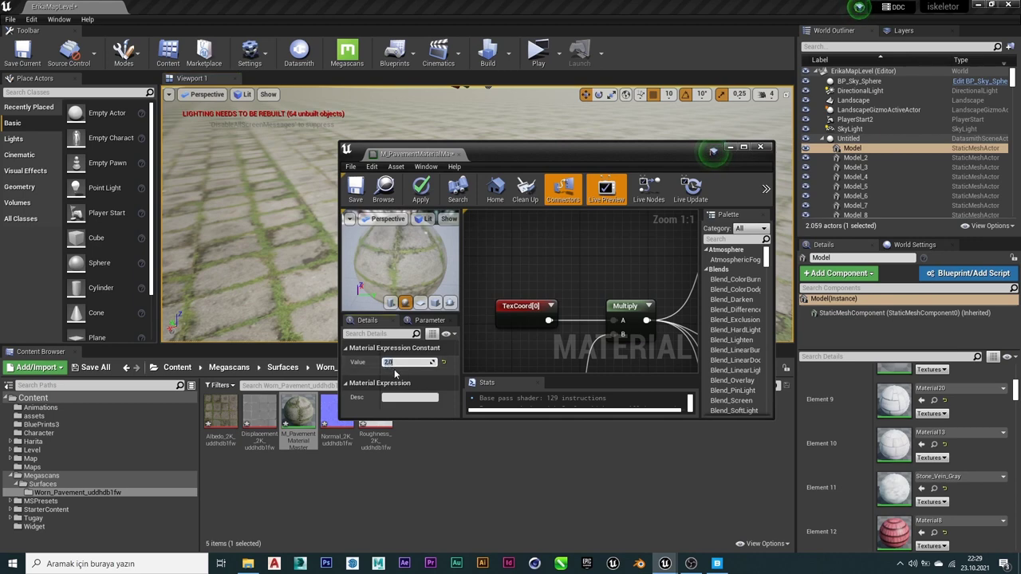
{"action": "type", "text": "2"}
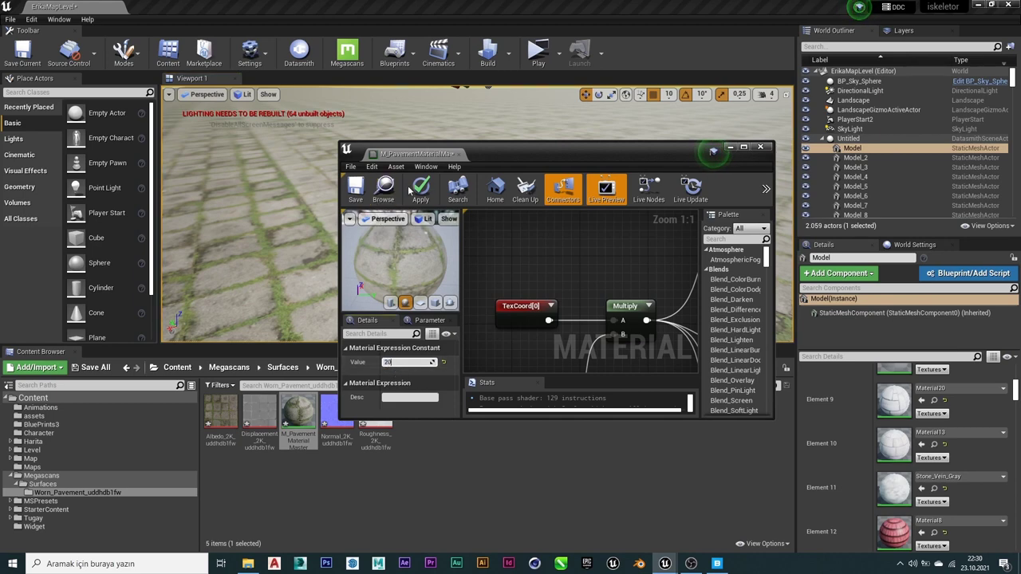
{"action": "left_click", "coordinate": [355, 197]}
{"action": "left_click", "coordinate": [421, 193]}
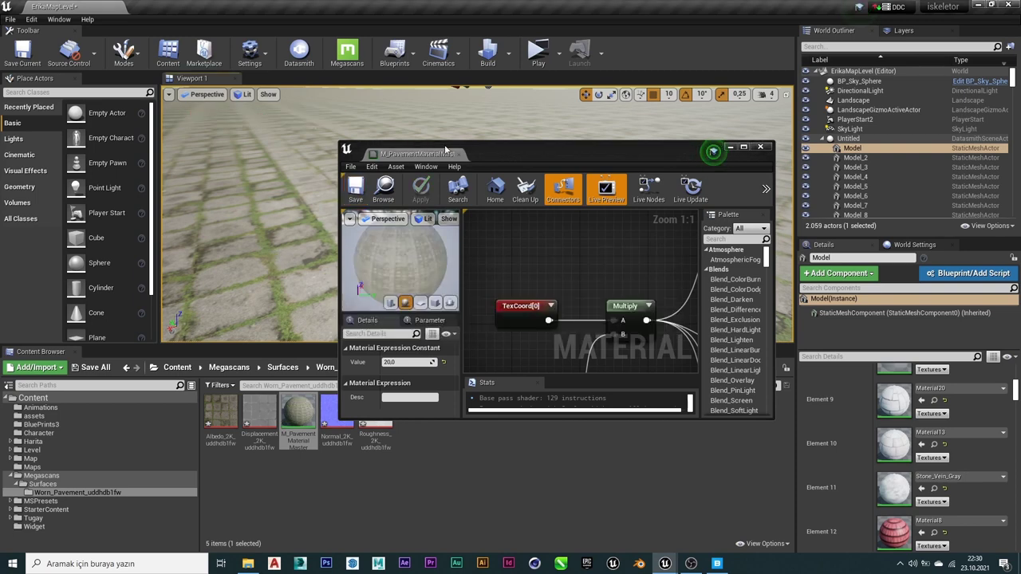
Change the tiling constant to 0.01 and apply so the road updates.
{"action": "left_click_drag", "start_coordinate": [493, 157], "coordinate": [504, 171]}
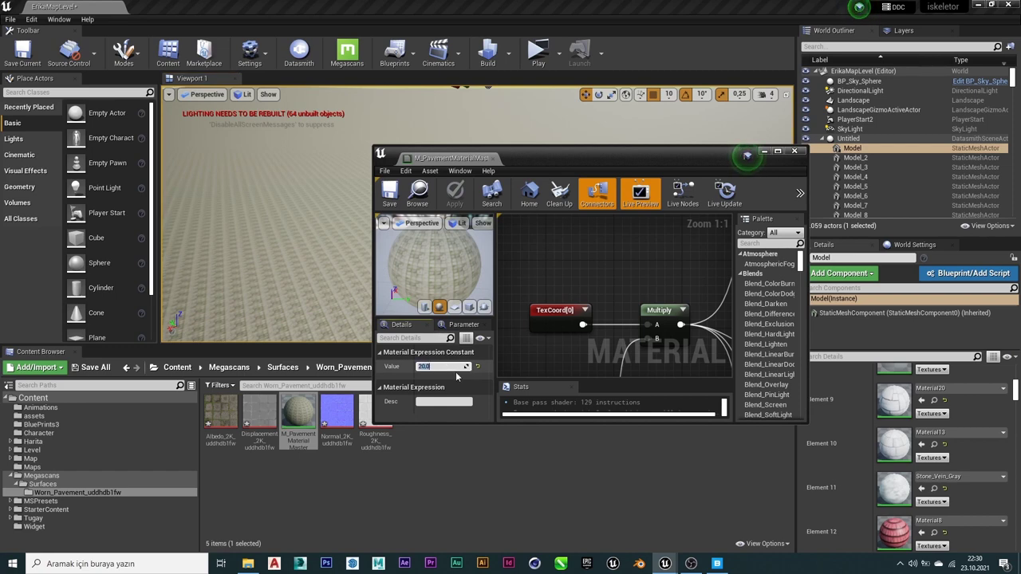
{"action": "type", "text": "0"}
{"action": "key", "text": "Return"}
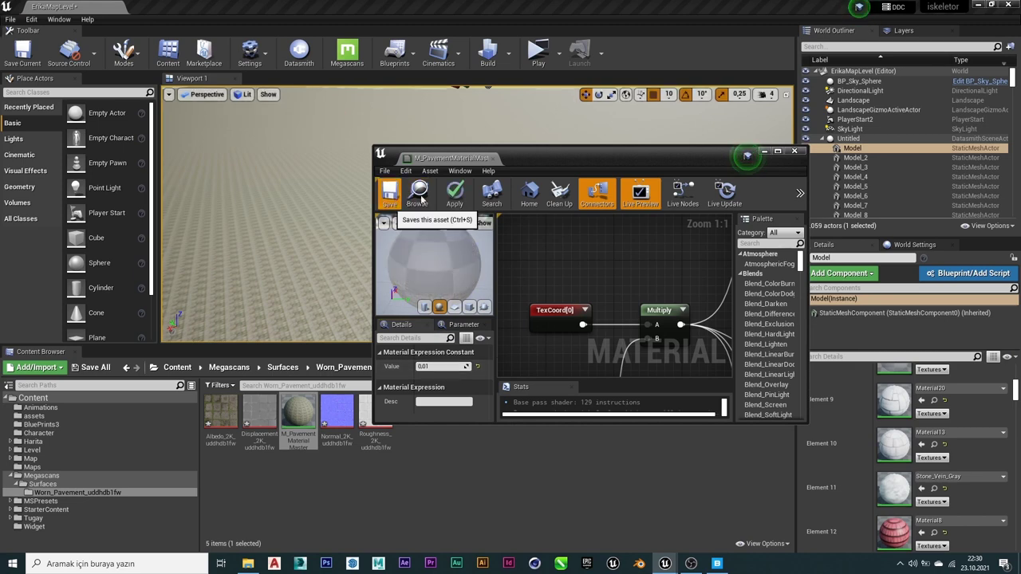
{"action": "left_click", "coordinate": [458, 204]}
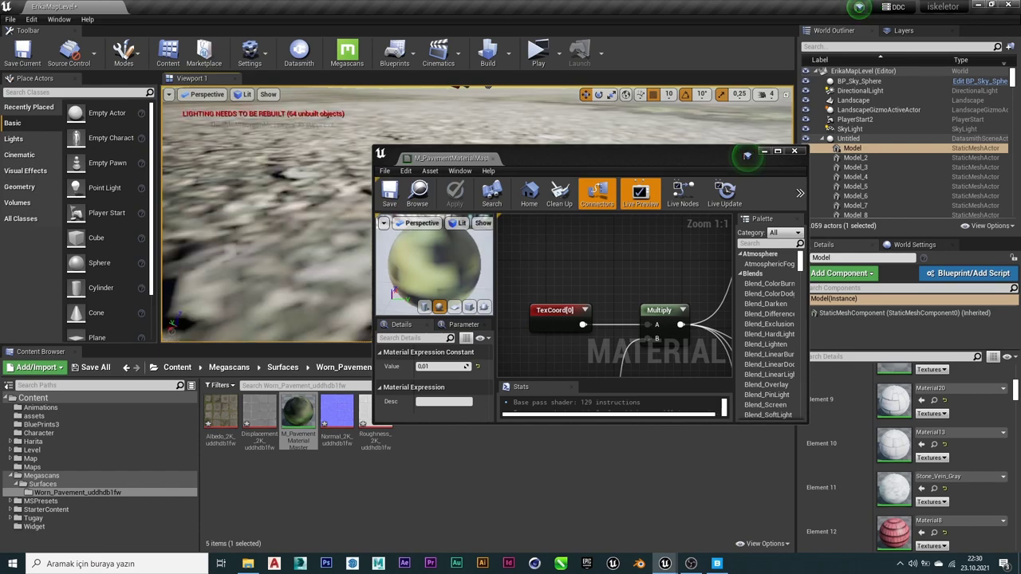
Set the pavement material's tiling constant to 0.5.
{"action": "right_click_drag", "start_coordinate": [263, 239], "coordinate": [263, 239]}
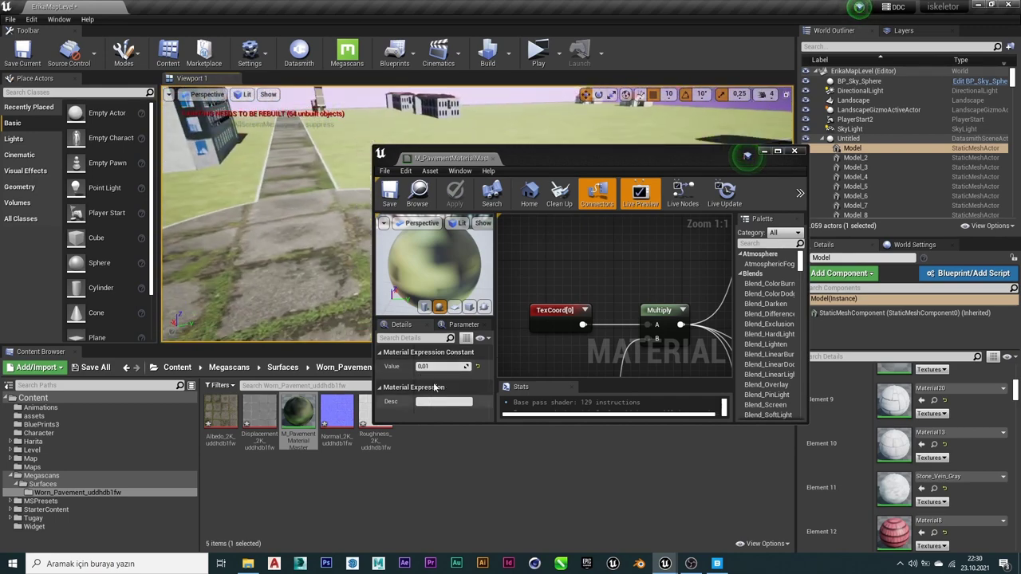
{"action": "left_click", "coordinate": [436, 367]}
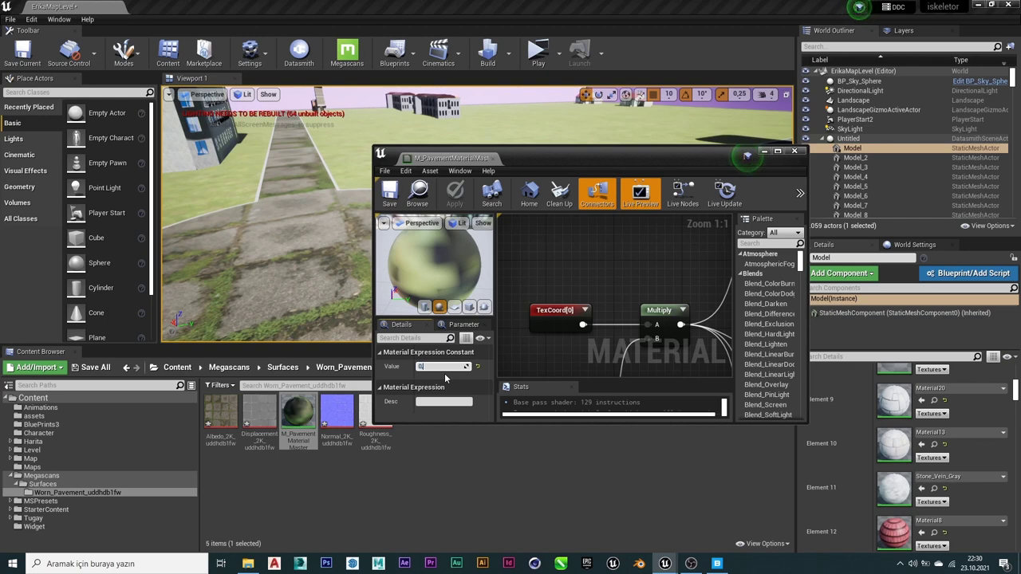
{"action": "type", "text": ".5"}
{"action": "key", "text": "Return"}
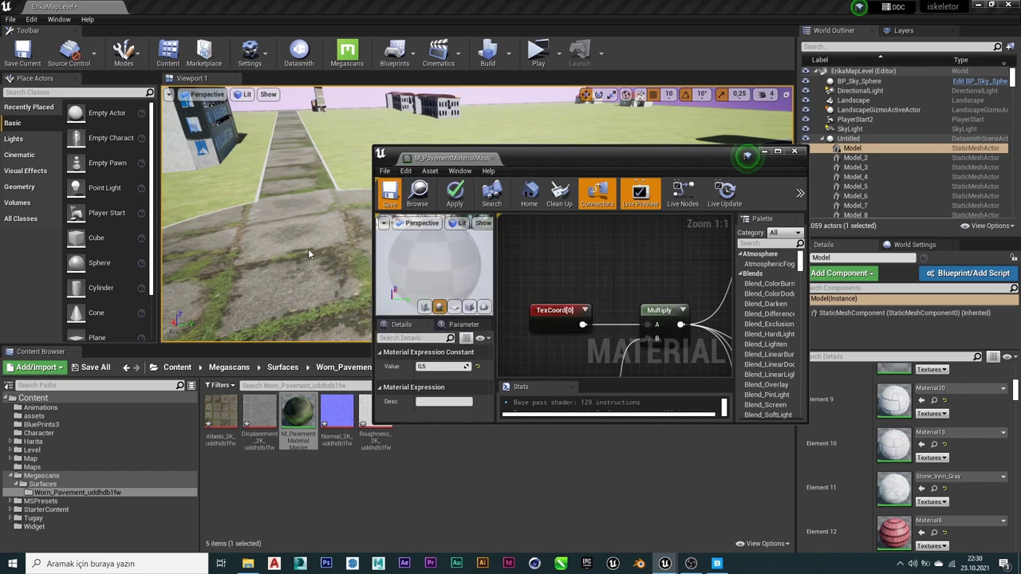
Change the tiling constant to 0.1 and apply it to the road.
{"action": "mouse_move", "coordinate": [308, 249]}
{"action": "right_mouse_down"}
{"action": "mouse_move", "coordinate": [335, 239]}
{"action": "mouse_move", "coordinate": [303, 239]}
{"action": "mouse_move", "coordinate": [287, 255]}
{"action": "right_mouse_up"}
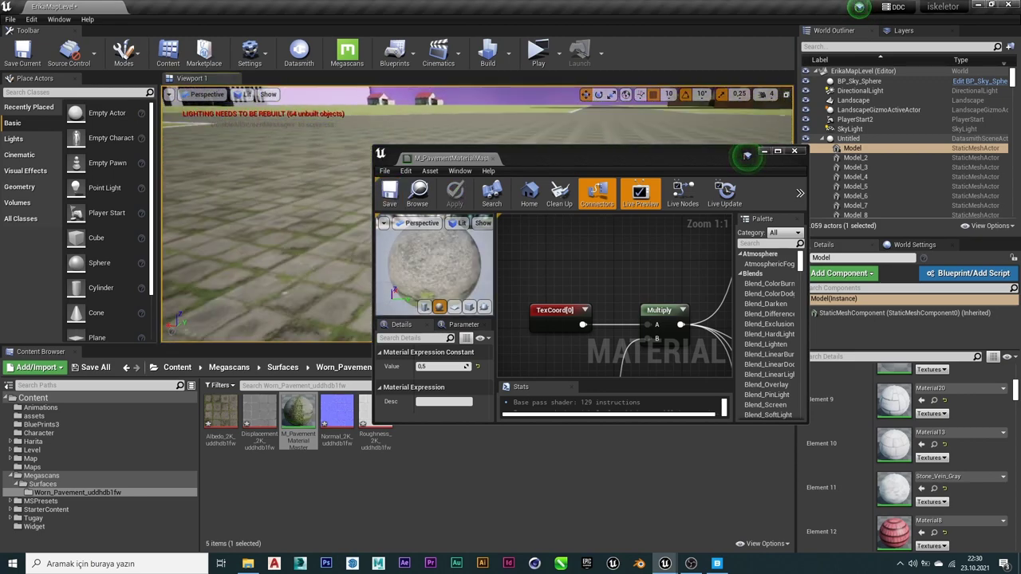
{"action": "left_click", "coordinate": [429, 366]}
{"action": "type", "text": "0.1"}
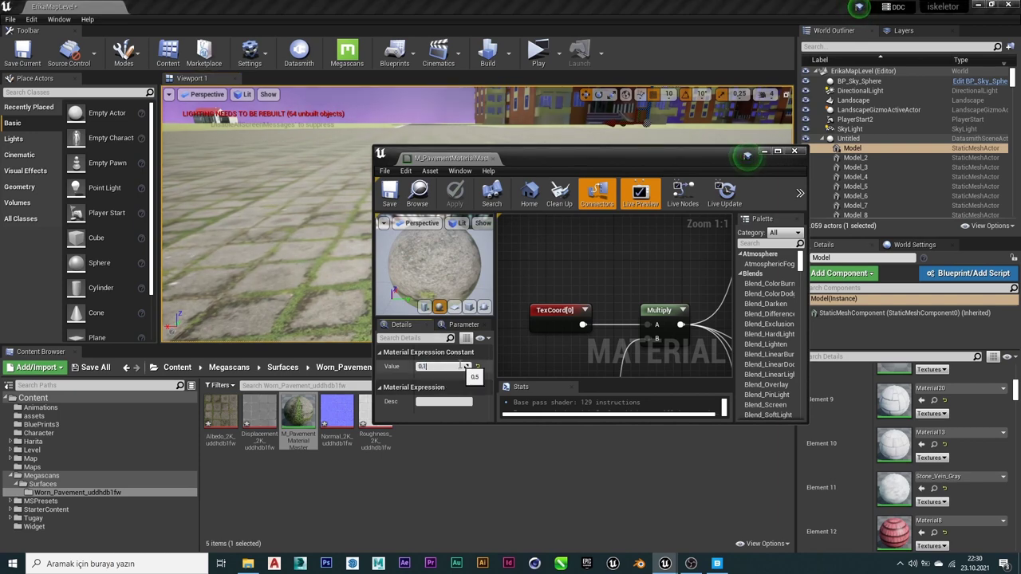
{"action": "key", "text": "Return"}
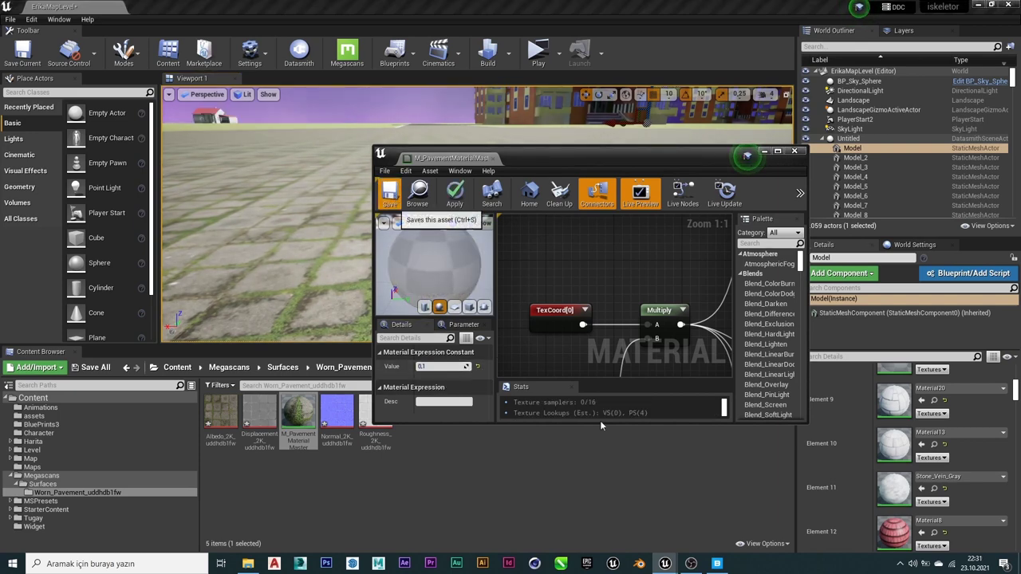
{"action": "left_click", "coordinate": [455, 201]}
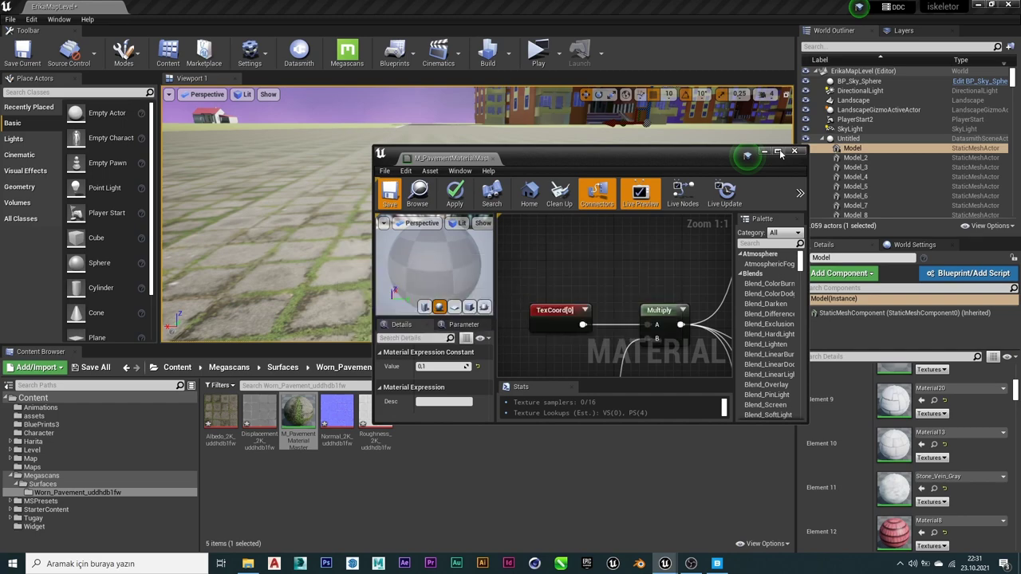
Add a FlattenNormal node on the normal texture's output and position it beside the texture samples.
{"action": "left_click", "coordinate": [779, 152]}
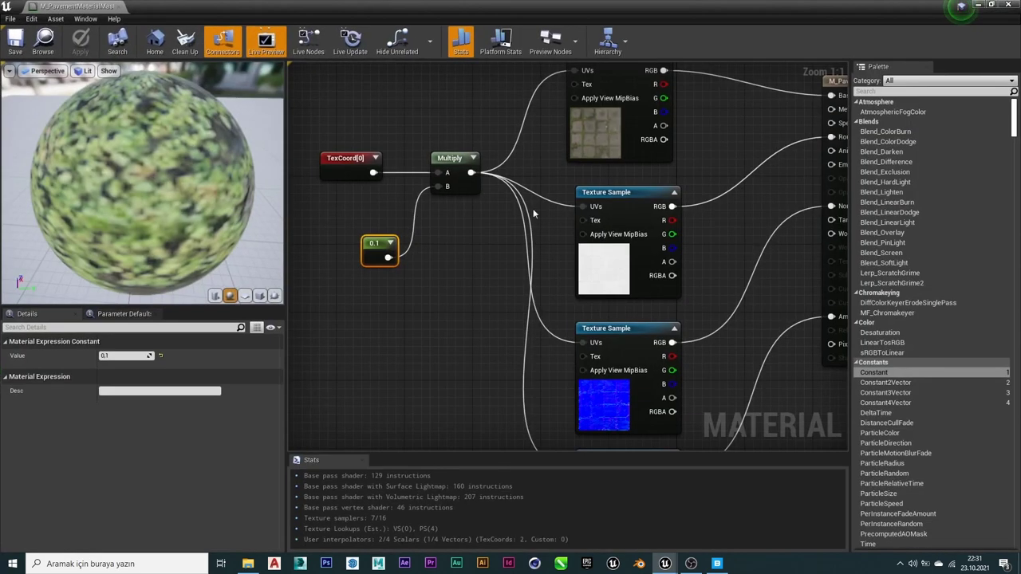
{"action": "scroll", "coordinate": [452, 273], "scroll_direction": "down", "scroll_amount": 2}
{"action": "left_click_drag", "start_coordinate": [129, 148], "coordinate": [37, 153]}
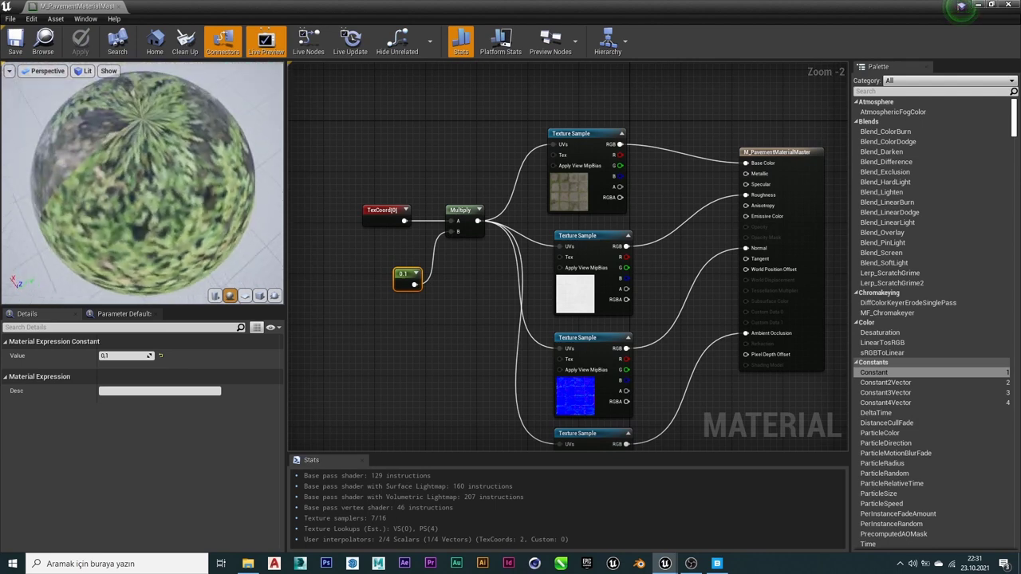
{"action": "scroll", "coordinate": [512, 300], "scroll_direction": "down", "scroll_amount": 2}
{"action": "scroll", "coordinate": [512, 300], "scroll_direction": "up", "scroll_amount": 2}
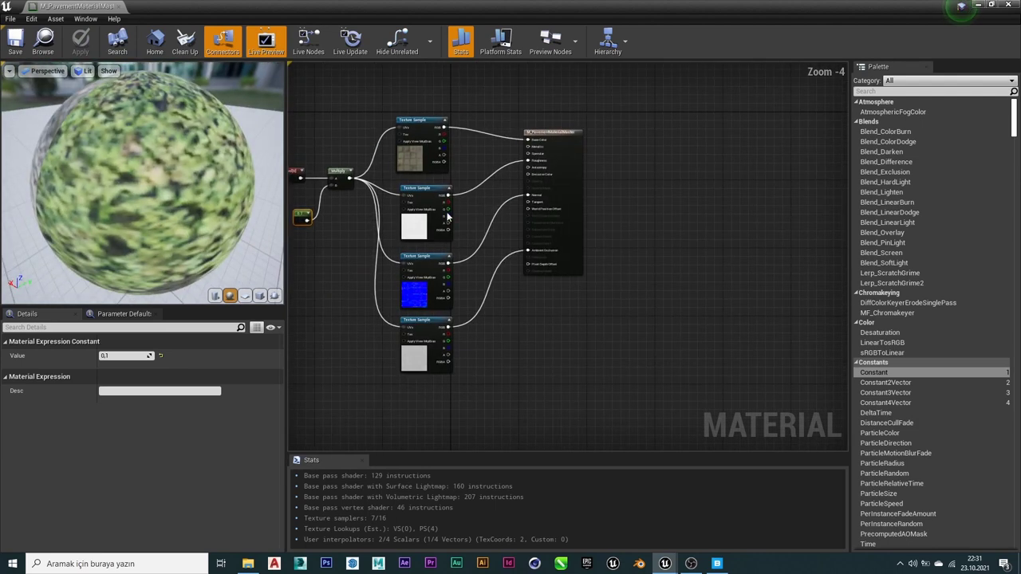
{"action": "scroll", "coordinate": [514, 311], "scroll_direction": "up", "scroll_amount": 3}
{"action": "left_click_drag", "start_coordinate": [514, 322], "coordinate": [598, 313]}
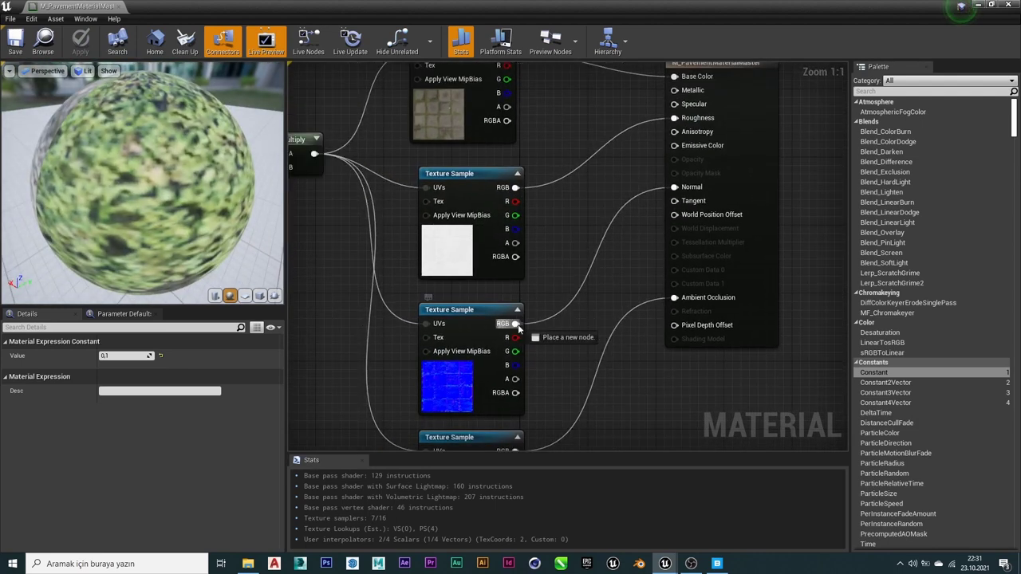
{"action": "type", "text": "normal"}
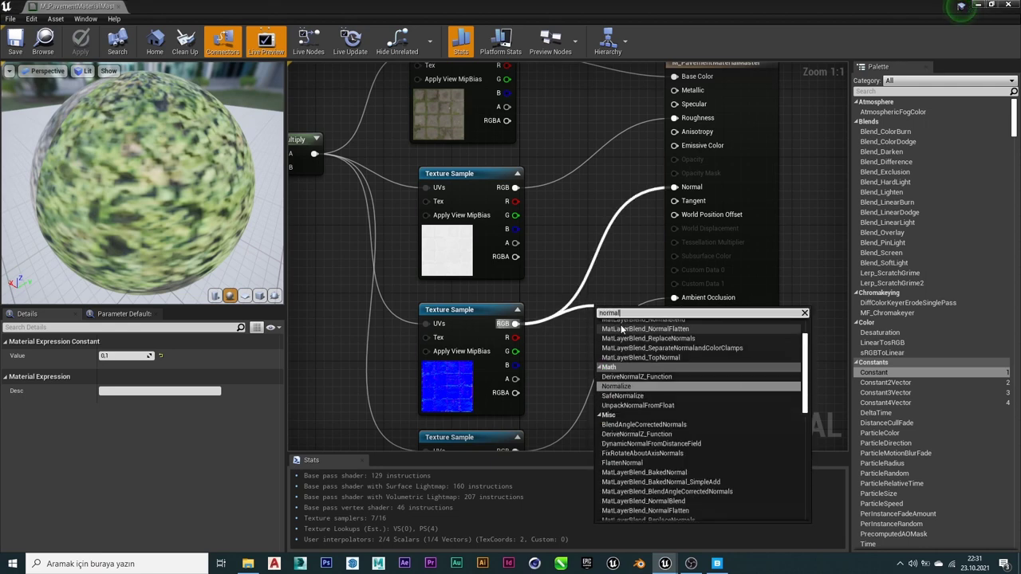
{"action": "key", "text": "BackSpace"}
{"action": "key", "text": "BackSpace"}
{"action": "key", "text": "BackSpace"}
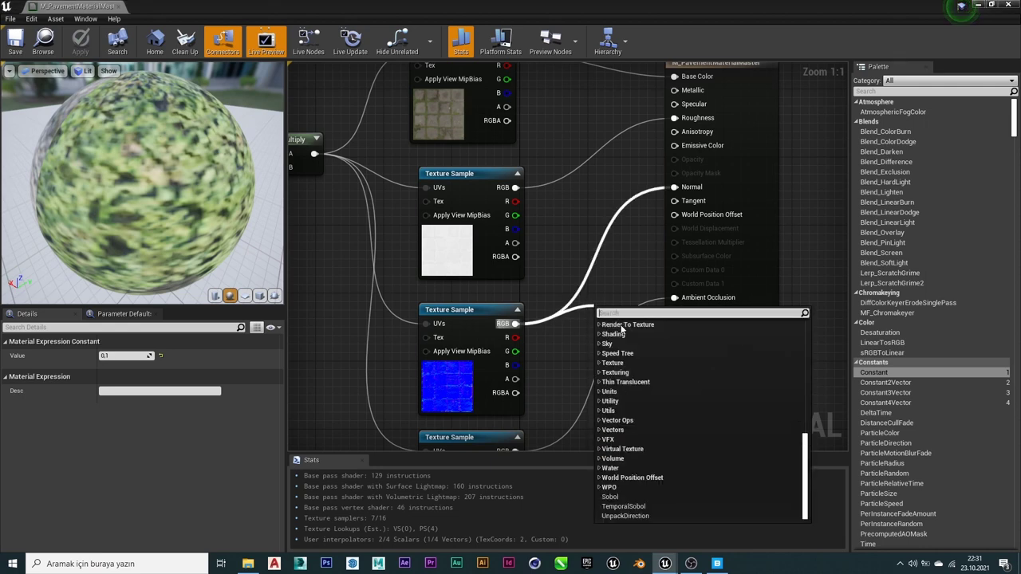
{"action": "type", "text": "flatten"}
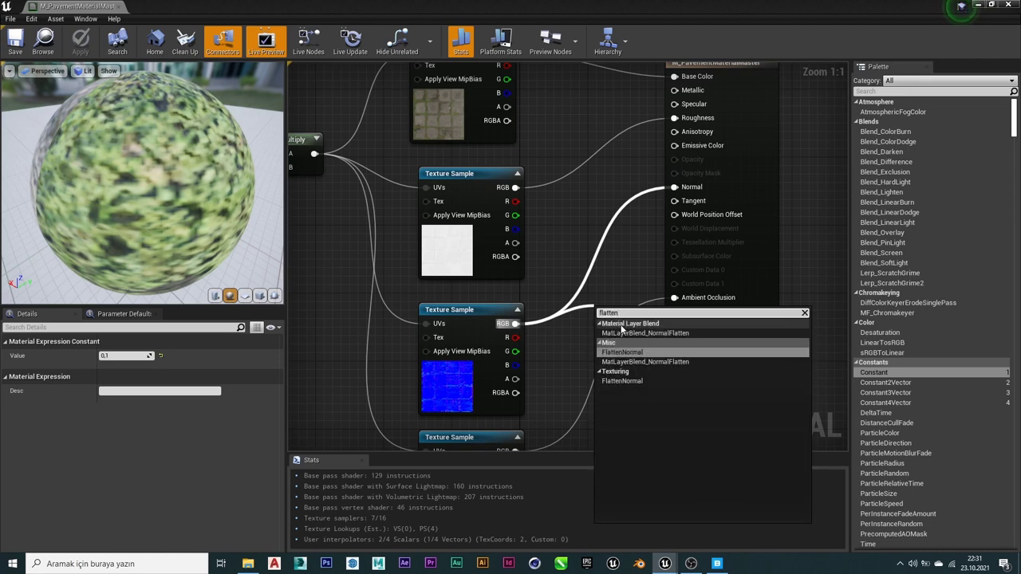
{"action": "key", "text": "Return"}
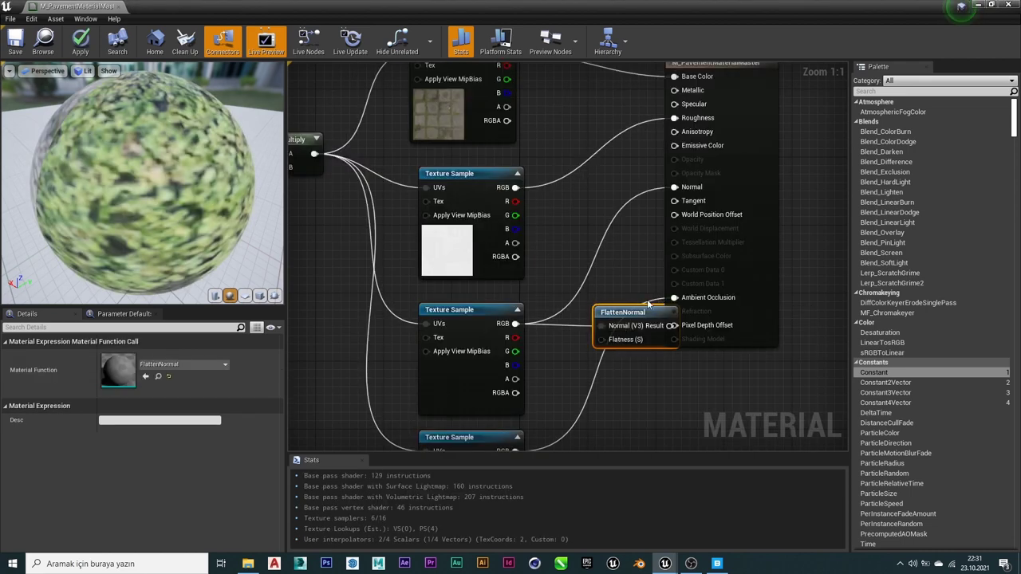
{"action": "mouse_move", "coordinate": [648, 309]}
{"action": "left_mouse_down"}
{"action": "mouse_move", "coordinate": [592, 247]}
{"action": "mouse_move", "coordinate": [674, 187]}
{"action": "left_mouse_up"}
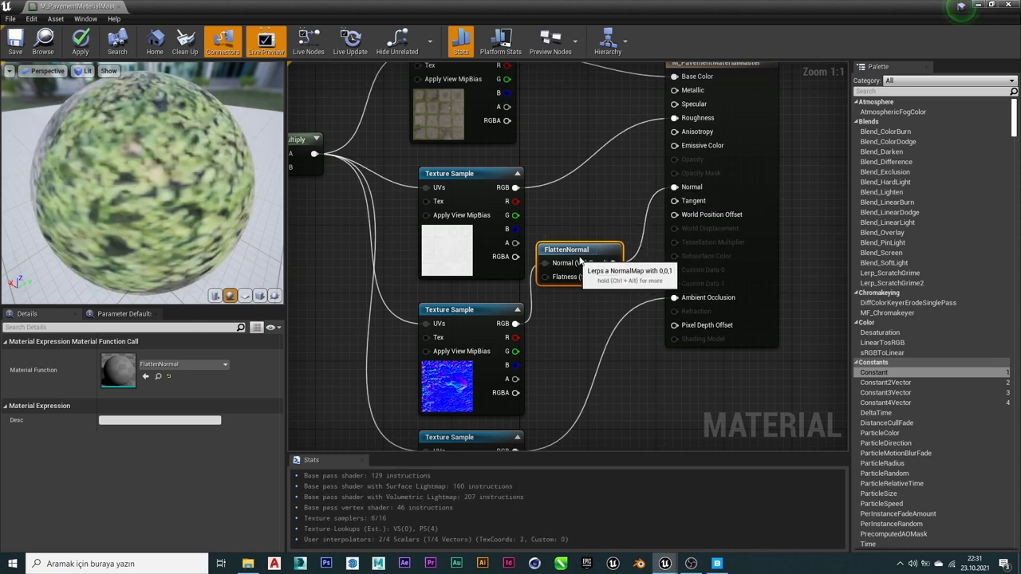
{"action": "left_click_drag", "start_coordinate": [581, 260], "coordinate": [599, 260]}
Feed a Constant of 1 into the FlattenNormal Flatness and apply the material.
{"action": "left_click_drag", "start_coordinate": [873, 372], "coordinate": [602, 292]}
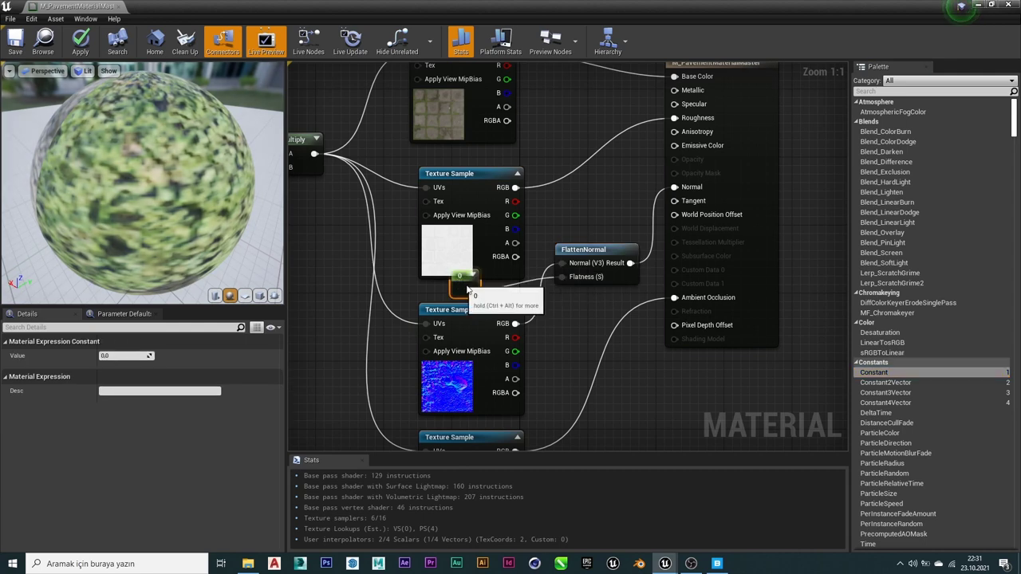
{"action": "left_click", "coordinate": [566, 315]}
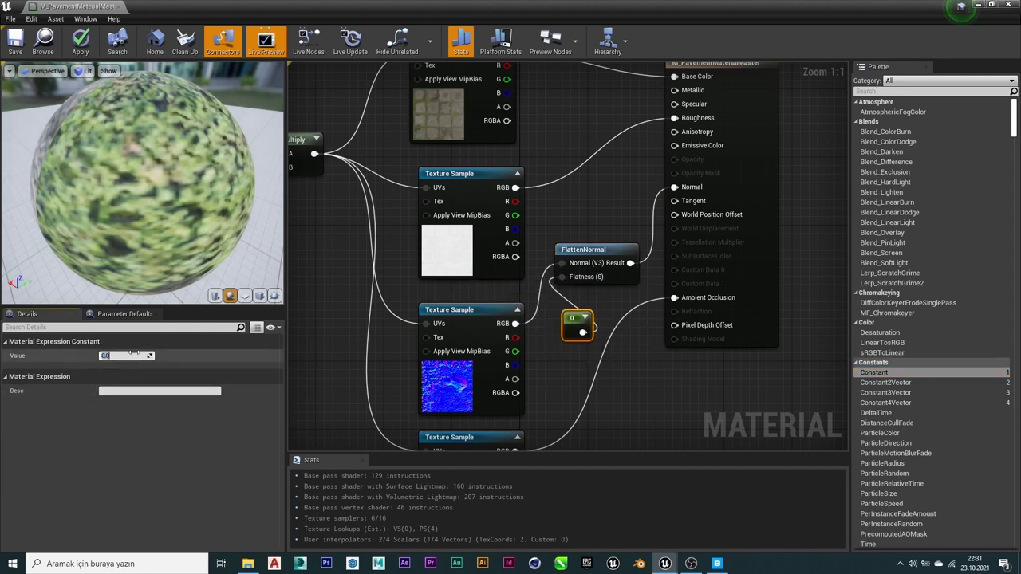
{"action": "type", "text": "1"}
{"action": "key", "text": "Return"}
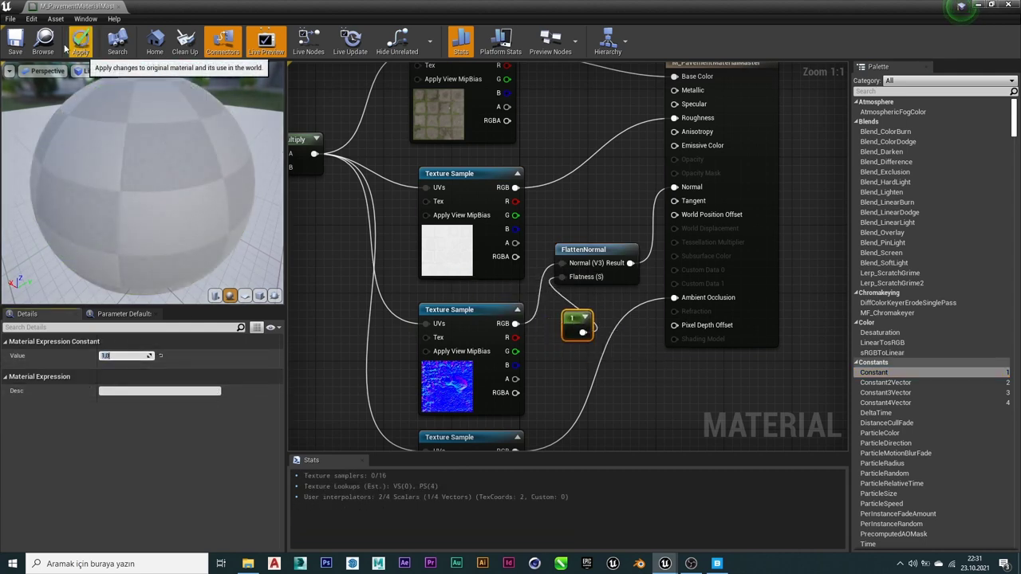
{"action": "left_click", "coordinate": [90, 47]}
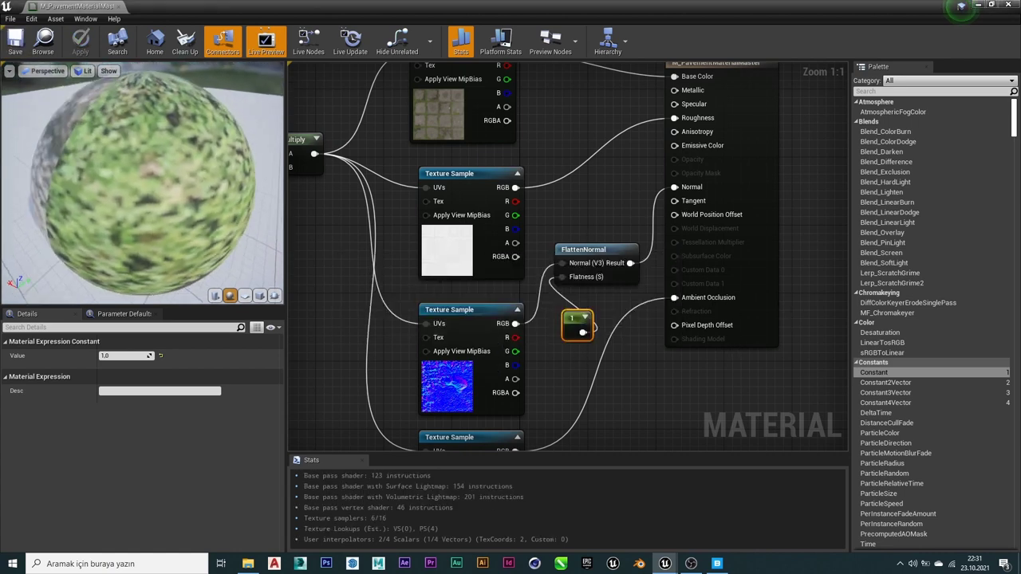
Add a Multiply node with the colour texture wired into its B input.
{"action": "mouse_move", "coordinate": [76, 6]}
{"action": "left_mouse_down"}
{"action": "mouse_move", "coordinate": [419, 156]}
{"action": "mouse_move", "coordinate": [120, 7]}
{"action": "left_mouse_up"}
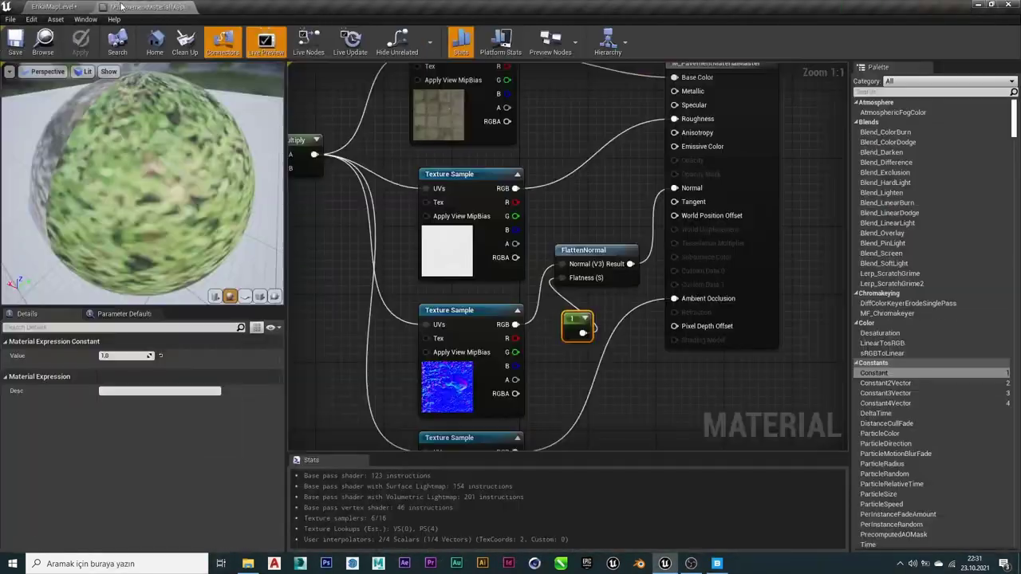
{"action": "left_click", "coordinate": [594, 252]}
{"action": "mouse_move", "coordinate": [589, 398]}
{"action": "right_mouse_down"}
{"action": "mouse_move", "coordinate": [630, 294]}
{"action": "mouse_move", "coordinate": [661, 261]}
{"action": "right_mouse_up"}
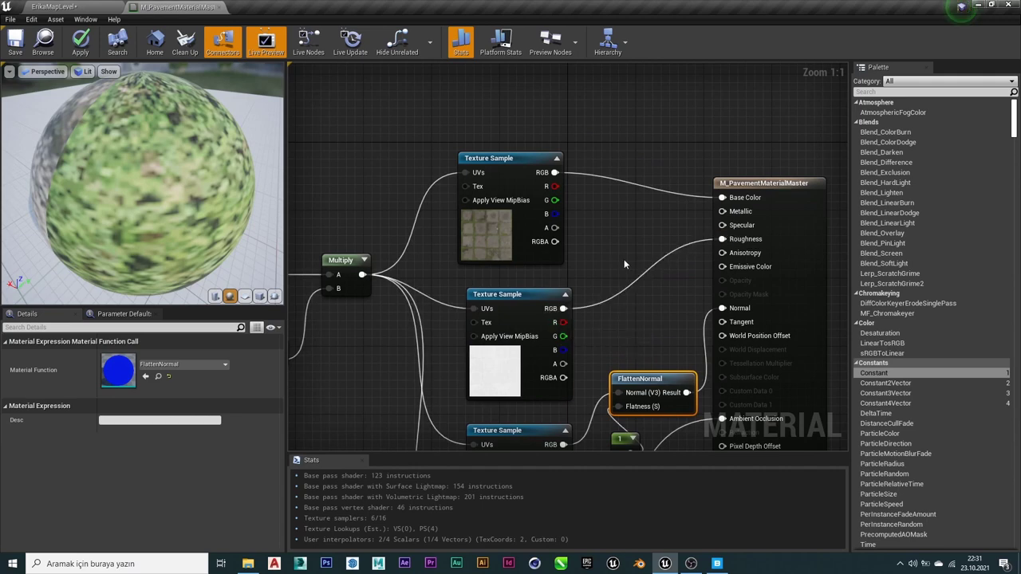
{"action": "right_click_drag", "start_coordinate": [624, 259], "coordinate": [605, 186]}
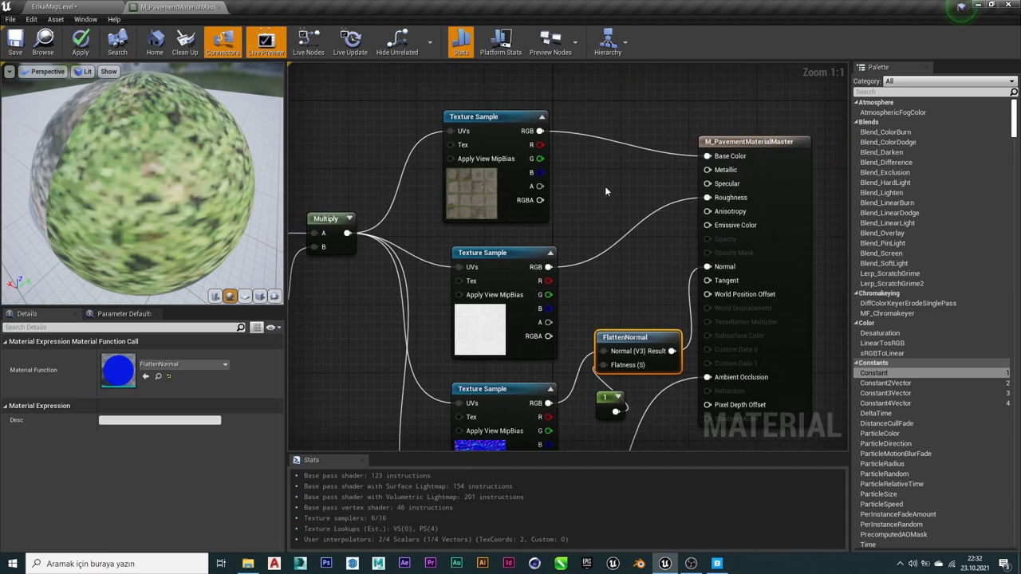
{"action": "right_click_drag", "start_coordinate": [539, 131], "coordinate": [509, 256]}
{"action": "left_click_drag", "start_coordinate": [509, 255], "coordinate": [537, 153]}
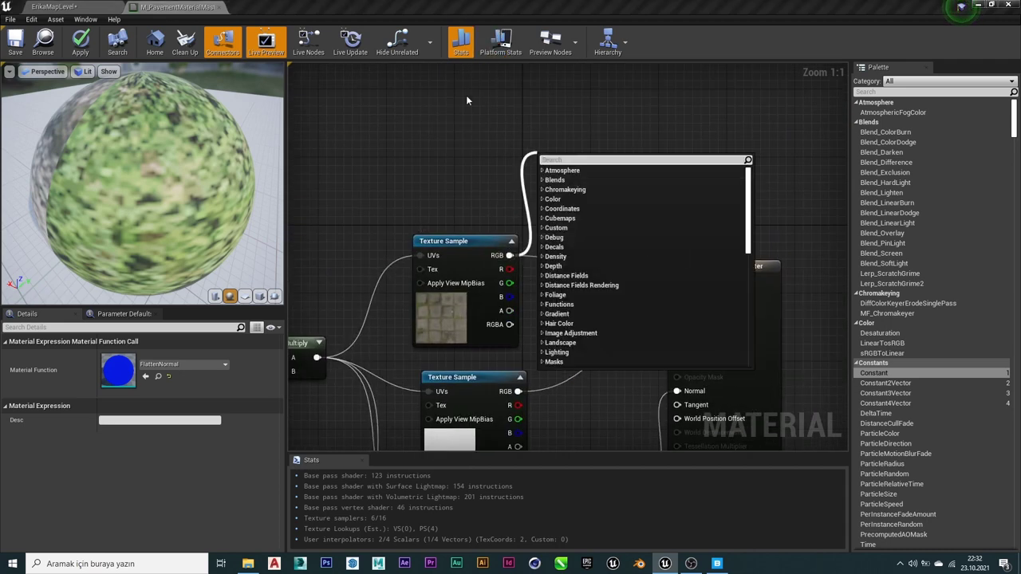
{"action": "left_click", "coordinate": [904, 394]}
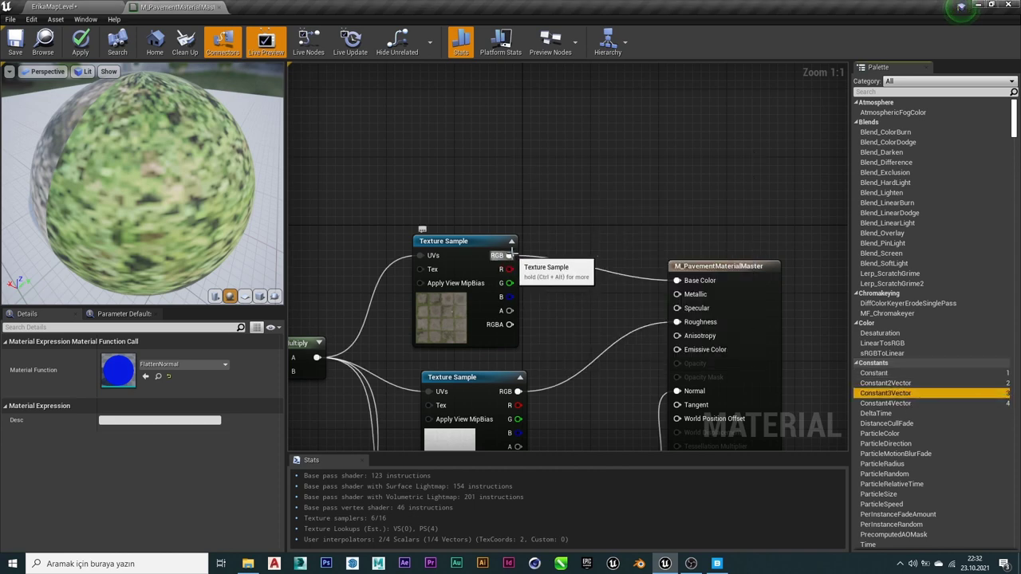
{"action": "left_click_drag", "start_coordinate": [508, 256], "coordinate": [547, 202]}
{"action": "type", "text": "mut"}
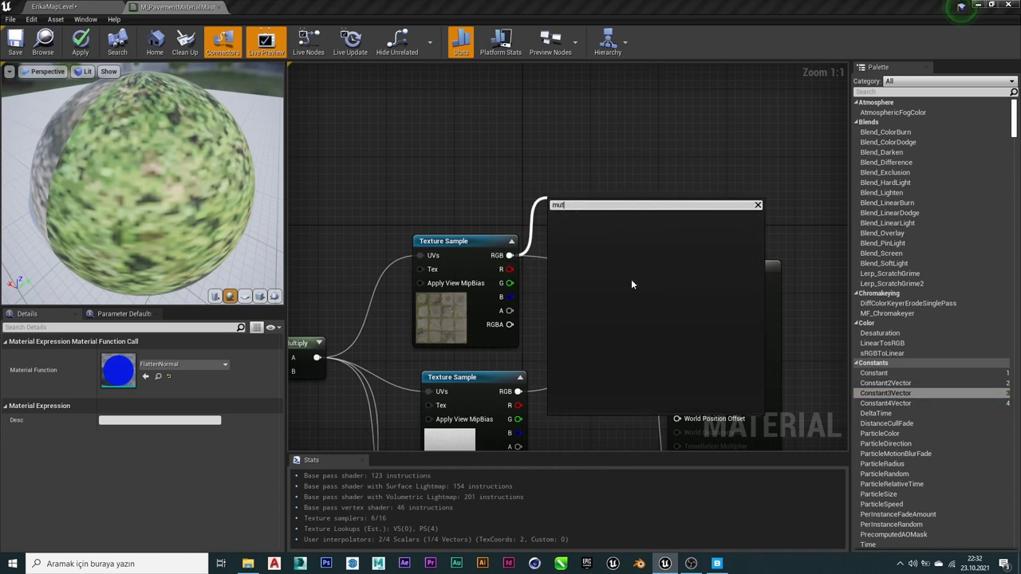
{"action": "key", "text": "BackSpace"}
{"action": "type", "text": "lti"}
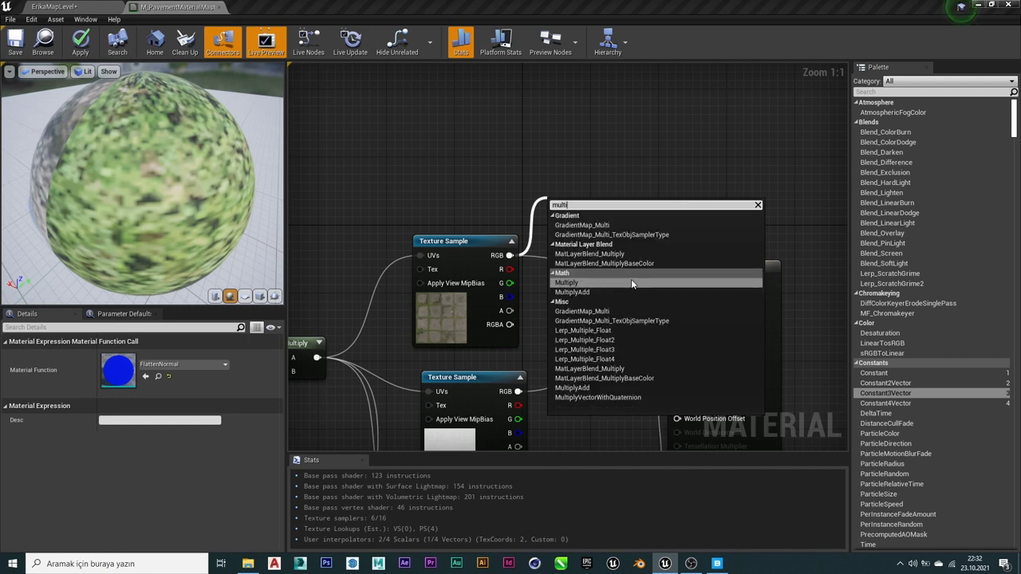
{"action": "left_click", "coordinate": [631, 282]}
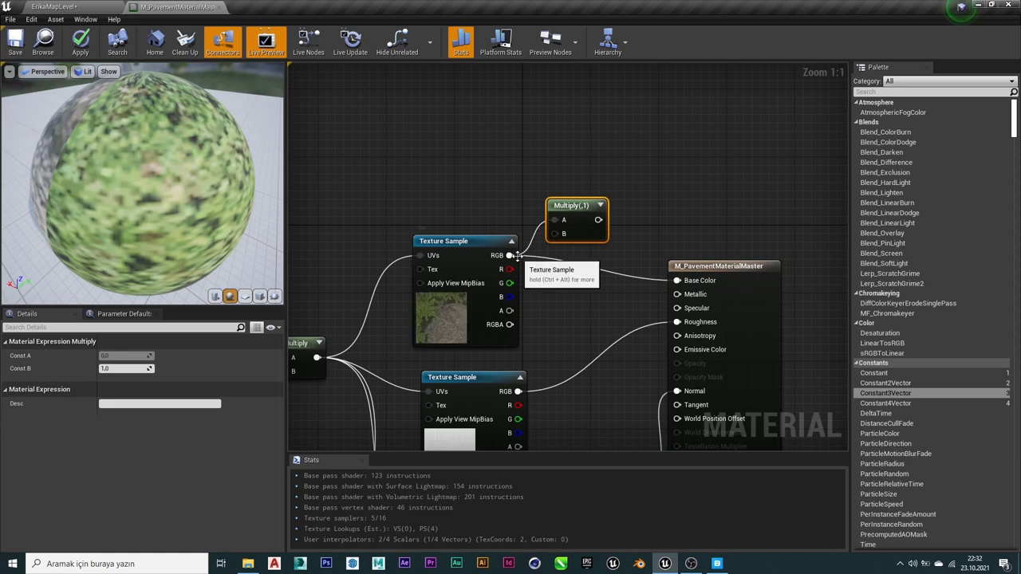
{"action": "mouse_move", "coordinate": [510, 256]}
{"action": "left_mouse_down"}
{"action": "mouse_move", "coordinate": [523, 257]}
{"action": "mouse_move", "coordinate": [589, 202]}
{"action": "left_mouse_up"}
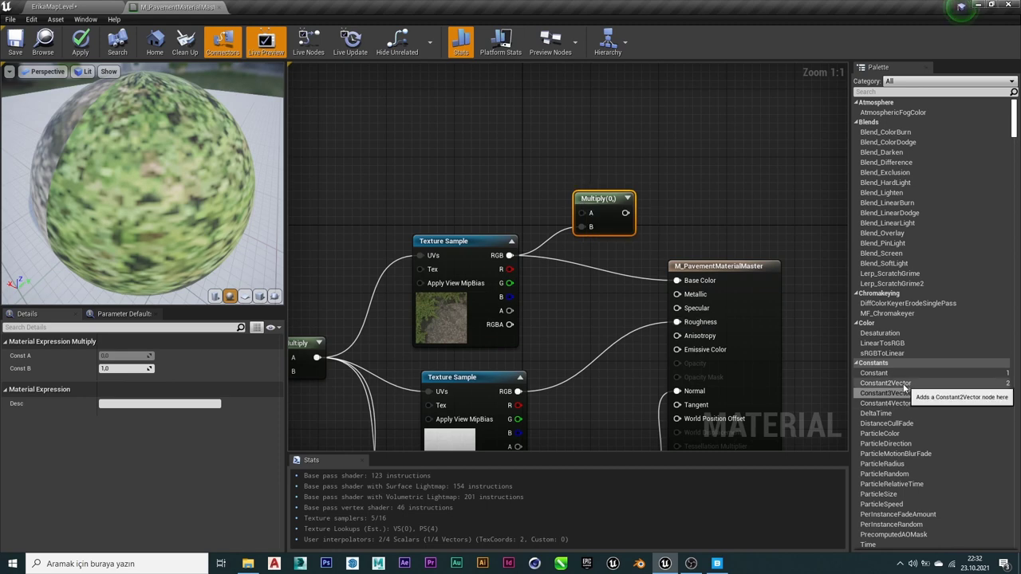
Wire a 0,0,0 Constant3Vector into the Multiply's A input, then apply and save the material.
{"action": "left_click_drag", "start_coordinate": [902, 393], "coordinate": [650, 261]}
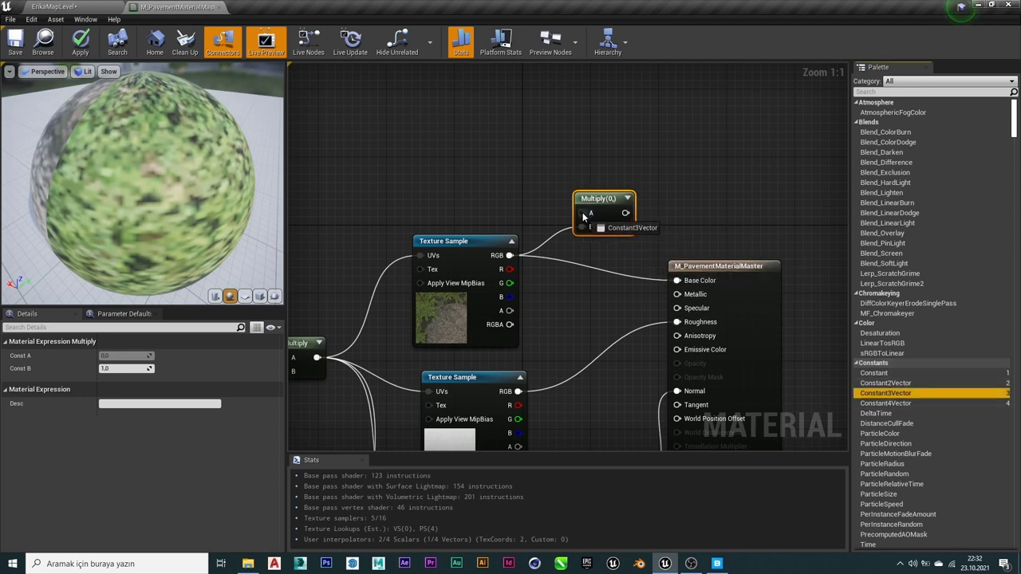
{"action": "left_click_drag", "start_coordinate": [583, 216], "coordinate": [583, 217]}
{"action": "left_click_drag", "start_coordinate": [477, 298], "coordinate": [466, 191]}
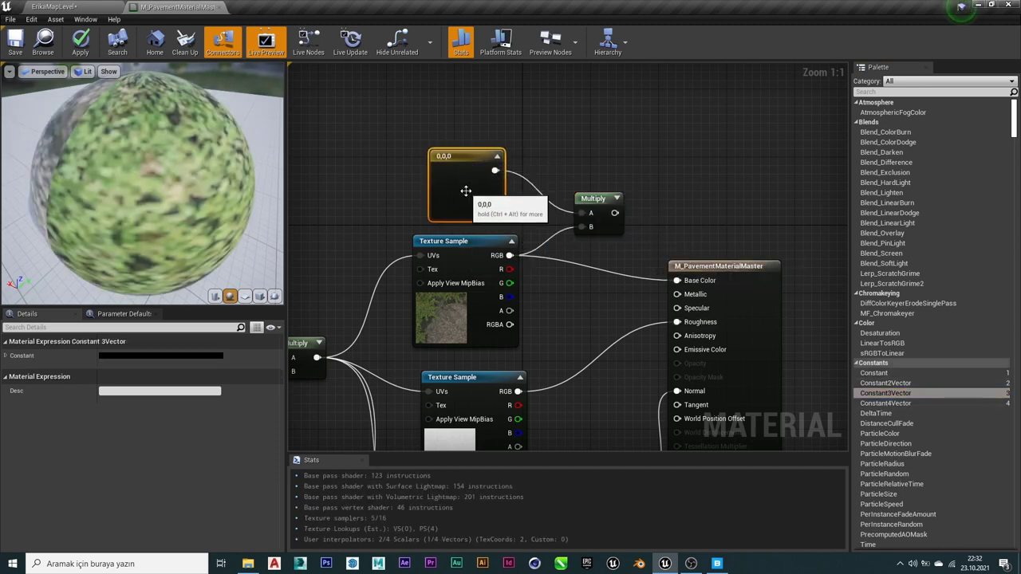
{"action": "left_click_drag", "start_coordinate": [471, 153], "coordinate": [461, 153]}
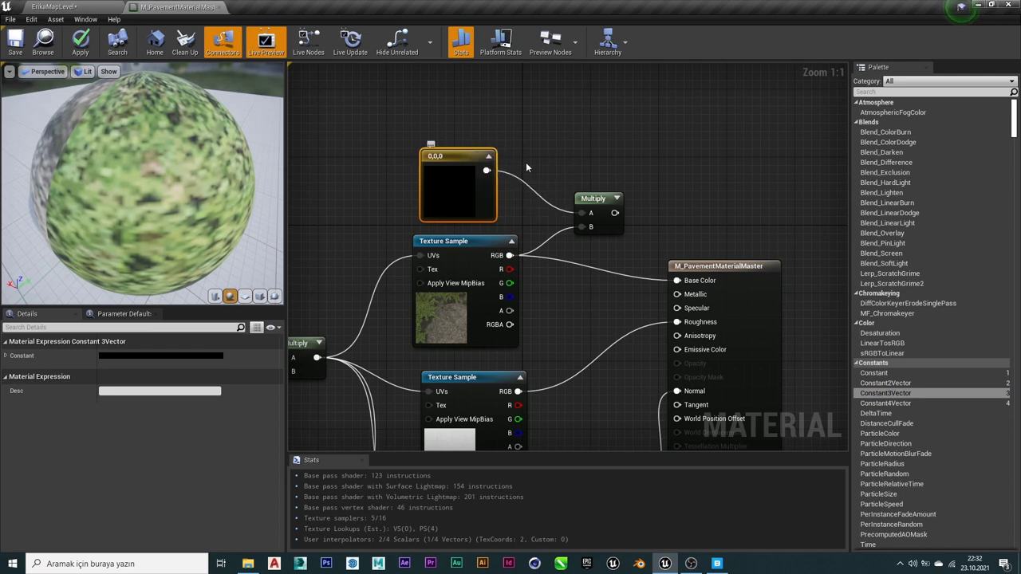
{"action": "scroll", "coordinate": [525, 167], "scroll_direction": "down", "scroll_amount": 2}
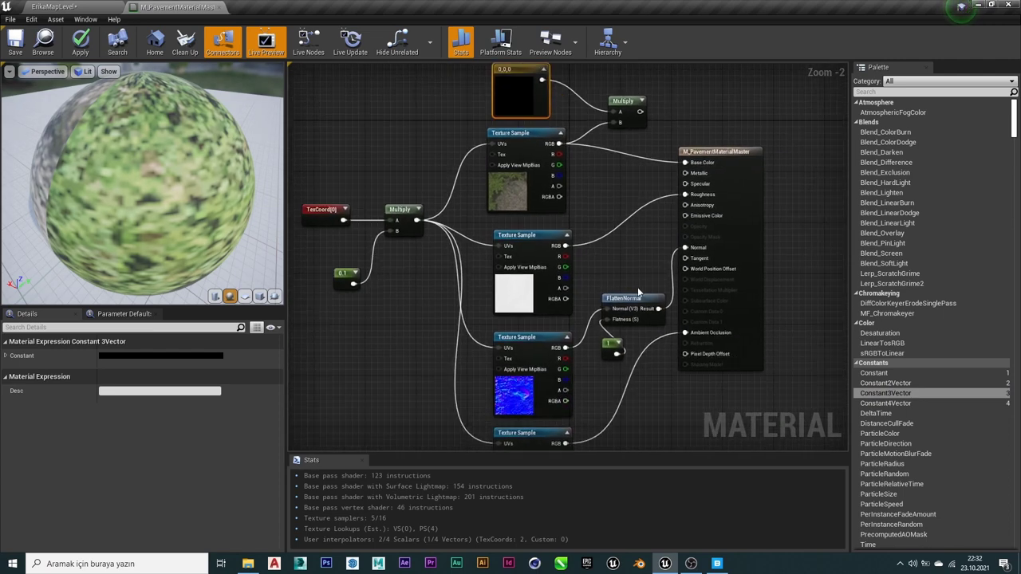
{"action": "left_click", "coordinate": [606, 347]}
{"action": "scroll", "coordinate": [669, 163], "scroll_direction": "up", "scroll_amount": 2}
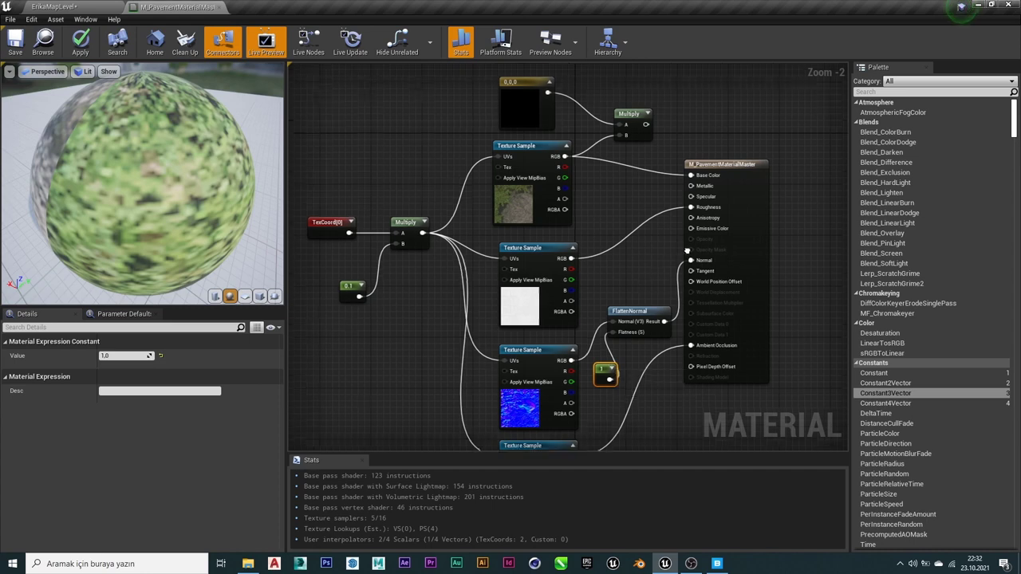
{"action": "right_click_drag", "start_coordinate": [383, 106], "coordinate": [472, 138]}
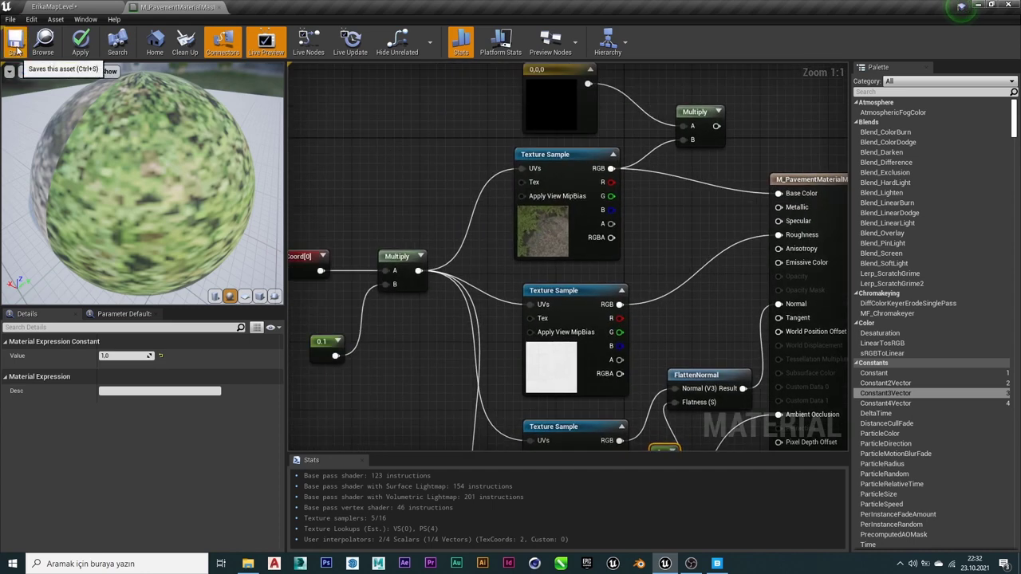
{"action": "left_click", "coordinate": [81, 41]}
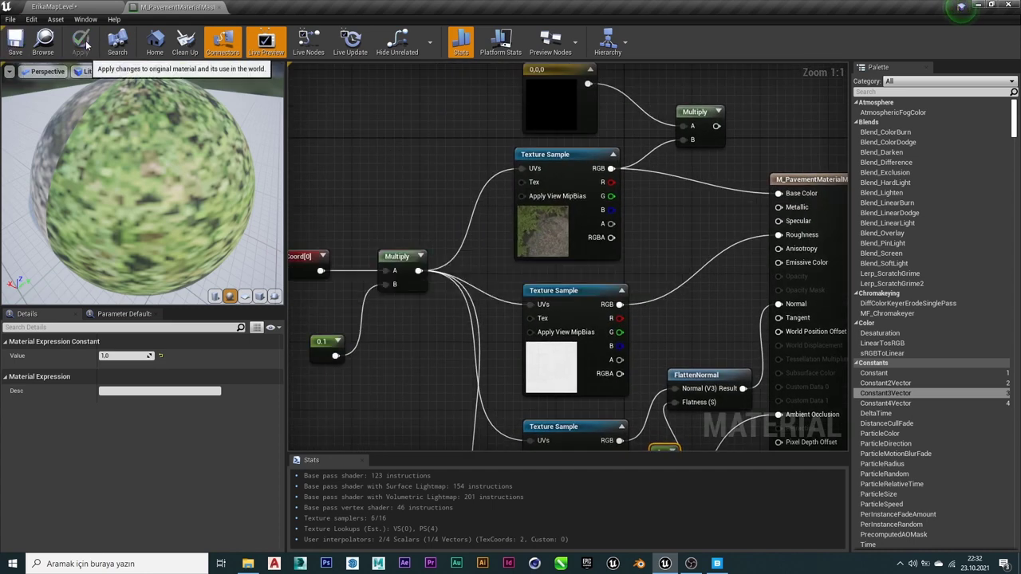
{"action": "left_click", "coordinate": [20, 40]}
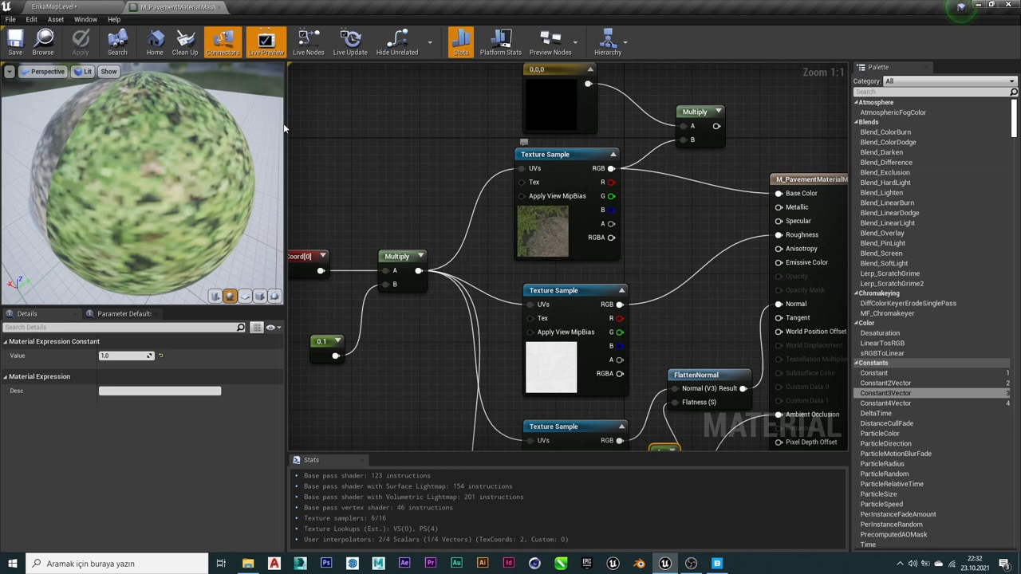
Pull a new wire from the roughness texture's output.
{"action": "mouse_move", "coordinate": [740, 230]}
{"action": "right_mouse_down"}
{"action": "mouse_move", "coordinate": [632, 271]}
{"action": "mouse_move", "coordinate": [631, 241]}
{"action": "mouse_move", "coordinate": [631, 272]}
{"action": "right_mouse_up"}
{"action": "scroll", "coordinate": [632, 271], "scroll_direction": "down", "scroll_amount": 1}
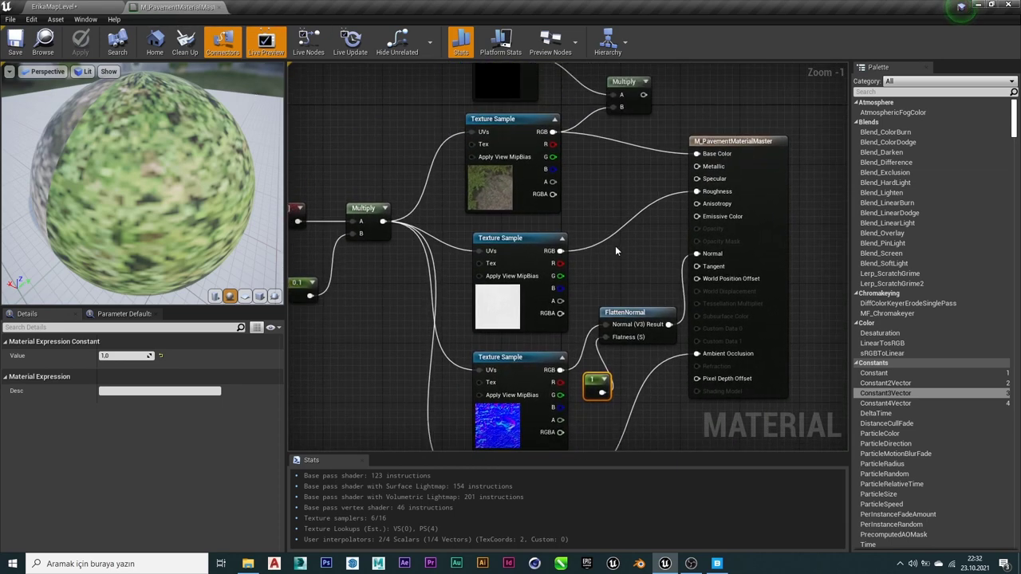
{"action": "right_click_drag", "start_coordinate": [560, 250], "coordinate": [625, 152]}
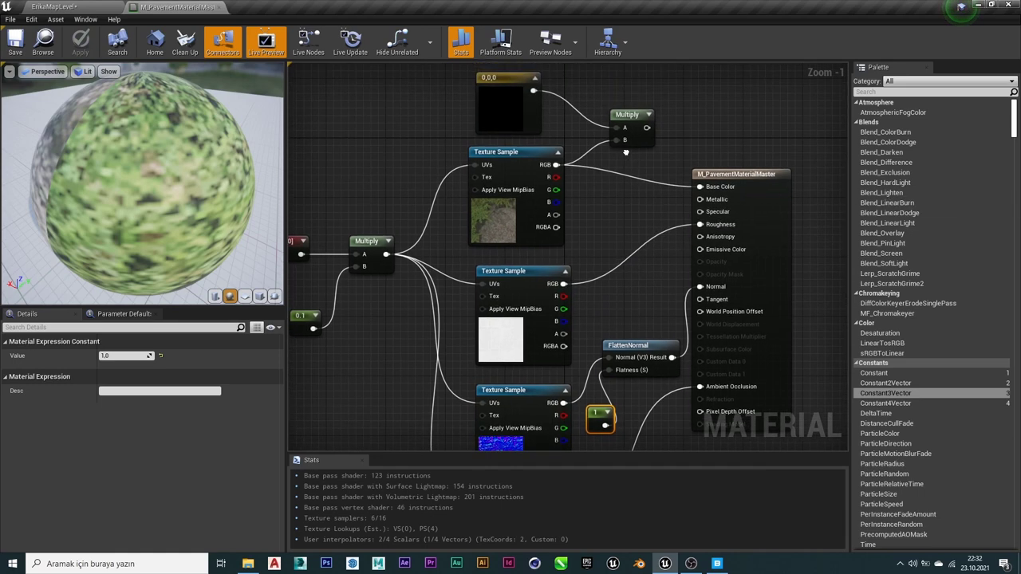
{"action": "left_click_drag", "start_coordinate": [564, 284], "coordinate": [617, 231]}
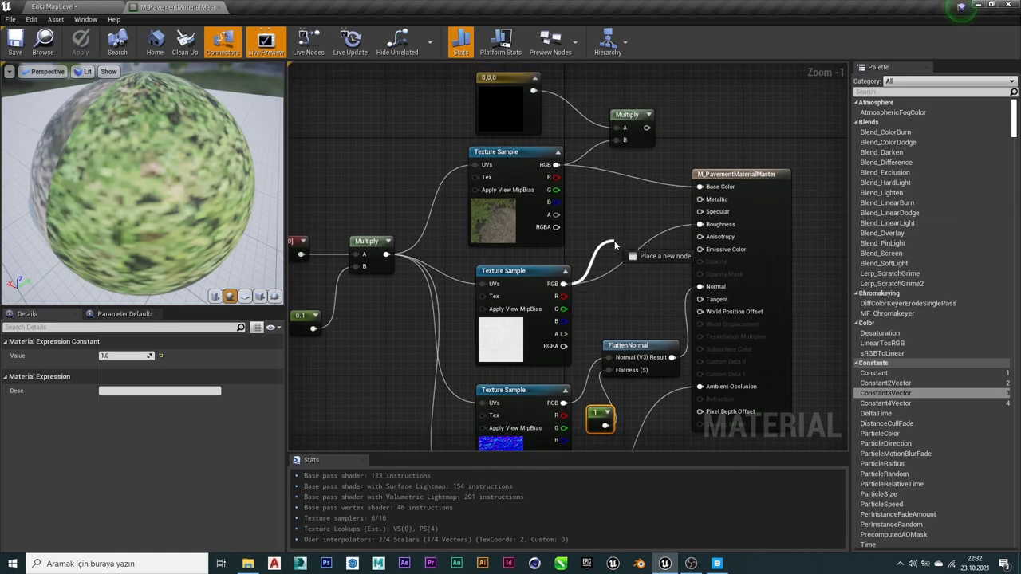
Add a Multiply with the roughness texture in input A and its output driving Roughness.
{"action": "type", "text": "mul"}
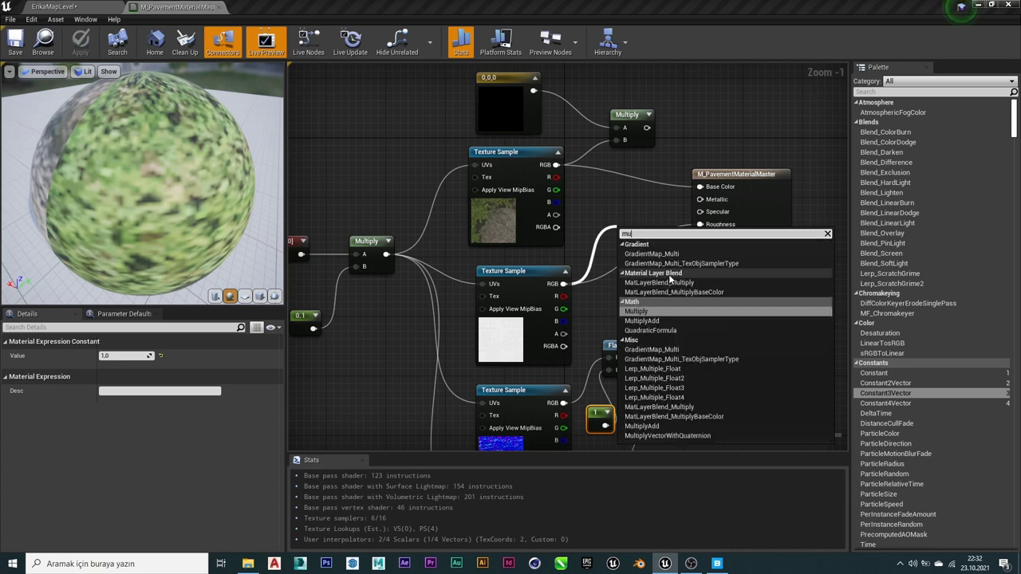
{"action": "type", "text": "t"}
{"action": "key", "text": "Return"}
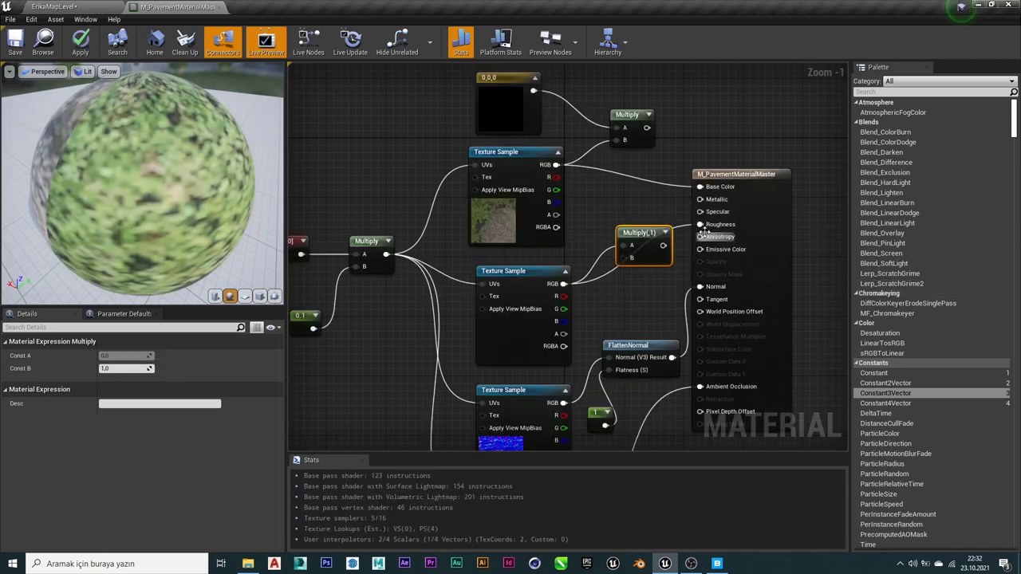
{"action": "left_click_drag", "start_coordinate": [703, 231], "coordinate": [700, 224]}
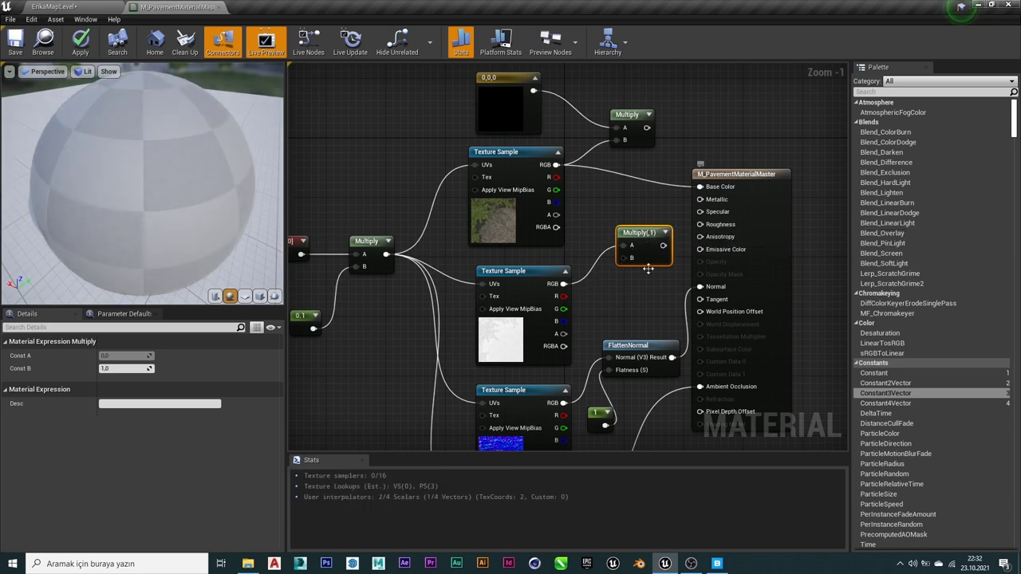
{"action": "left_click_drag", "start_coordinate": [564, 284], "coordinate": [602, 295], "text": "ctrl"}
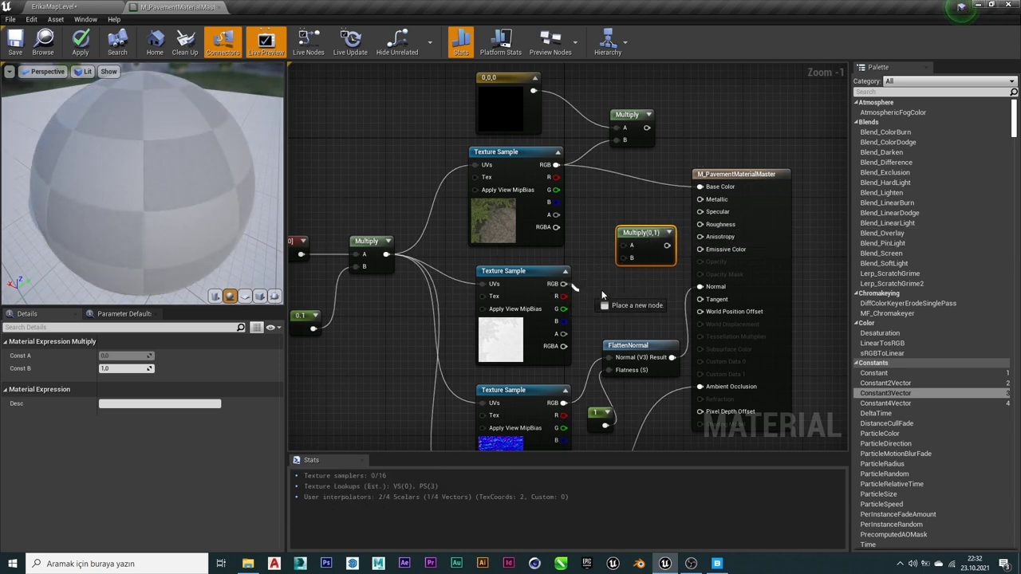
{"action": "left_click_drag", "start_coordinate": [629, 249], "coordinate": [626, 246]}
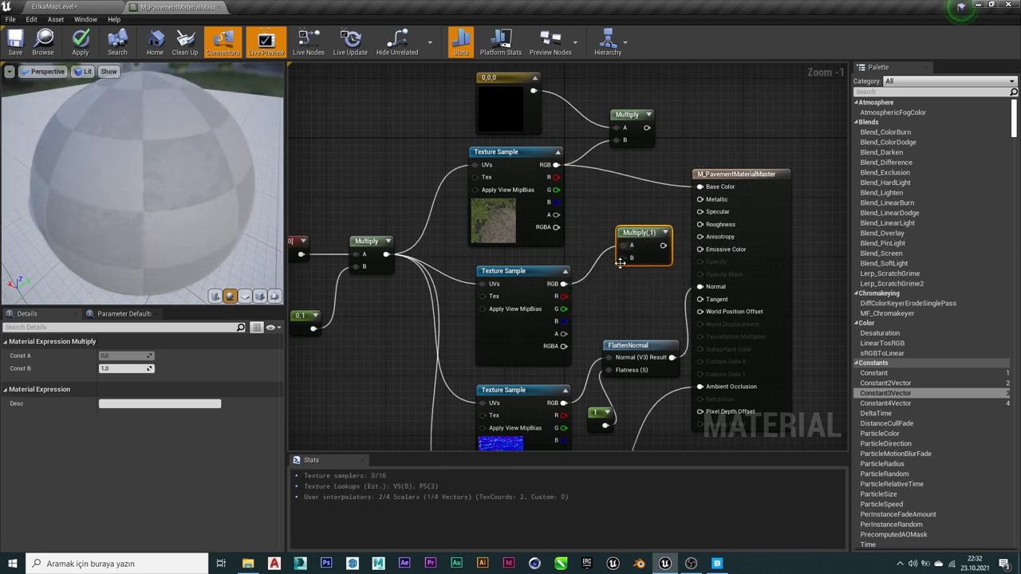
Duplicate the 1 constant beside the roughness Multiply and apply the material.
{"action": "left_click", "coordinate": [307, 319]}
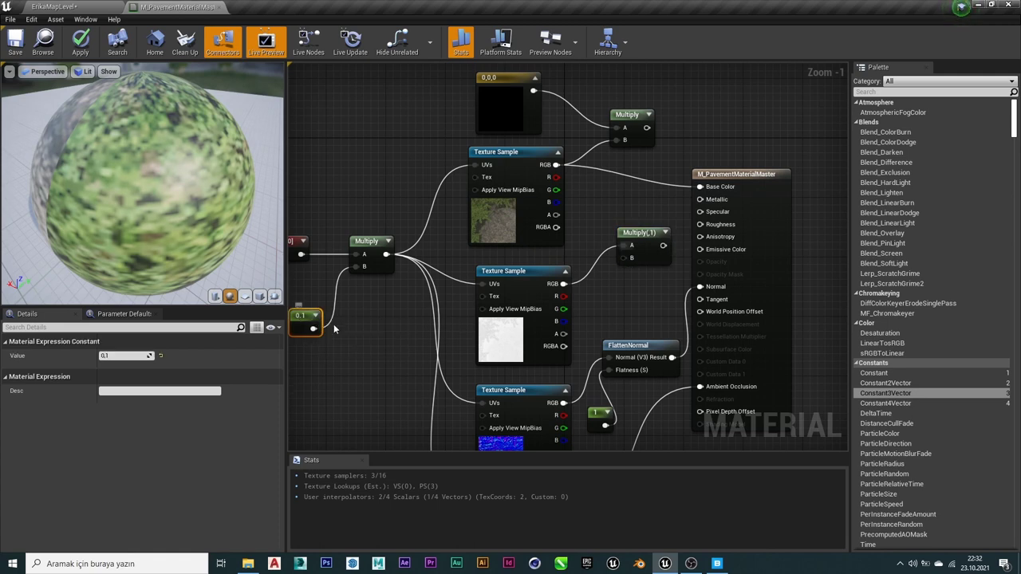
{"action": "left_click", "coordinate": [605, 414]}
{"action": "key", "text": "ctrl+c"}
{"action": "key", "text": "ctrl+v"}
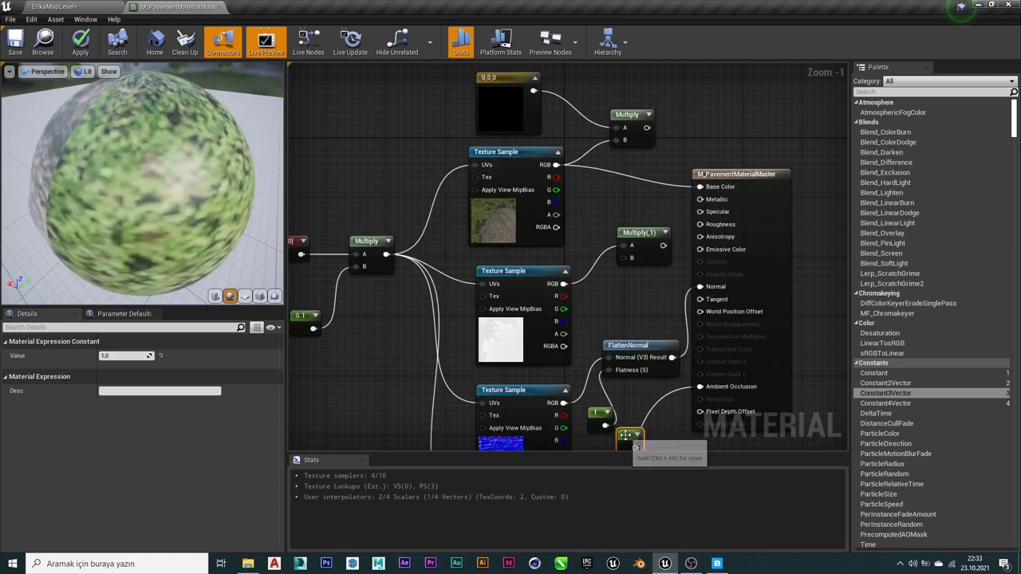
{"action": "mouse_move", "coordinate": [625, 435]}
{"action": "left_mouse_down"}
{"action": "mouse_move", "coordinate": [612, 299]}
{"action": "mouse_move", "coordinate": [631, 284]}
{"action": "mouse_move", "coordinate": [625, 257]}
{"action": "mouse_move", "coordinate": [700, 224]}
{"action": "left_mouse_up"}
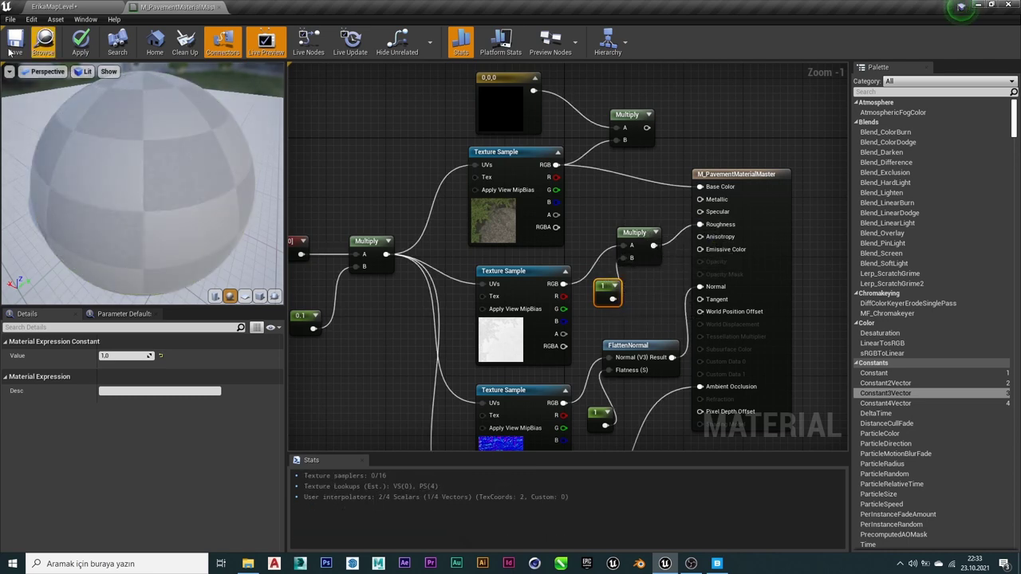
{"action": "left_click", "coordinate": [87, 46]}
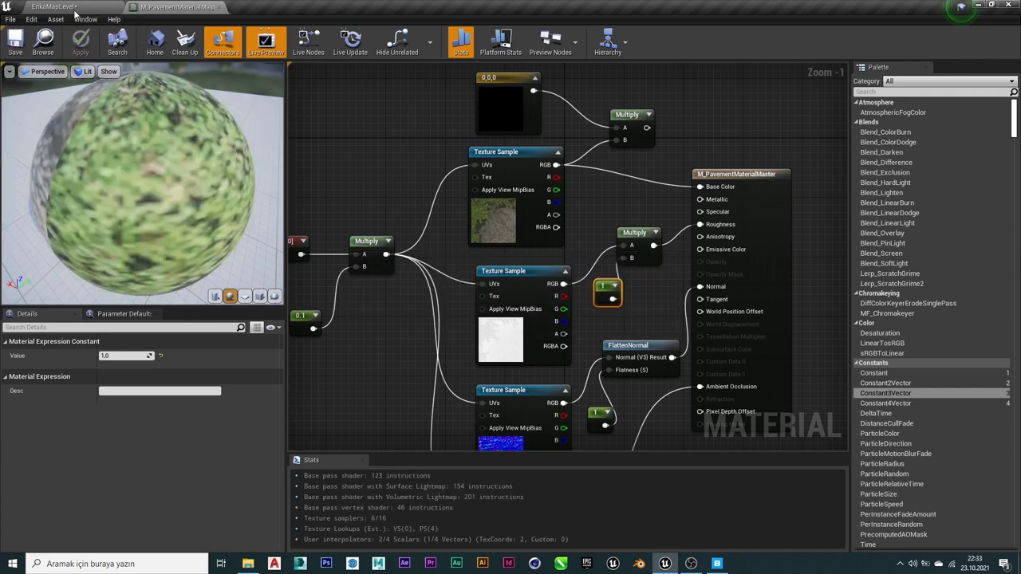
{"action": "left_click", "coordinate": [86, 8]}
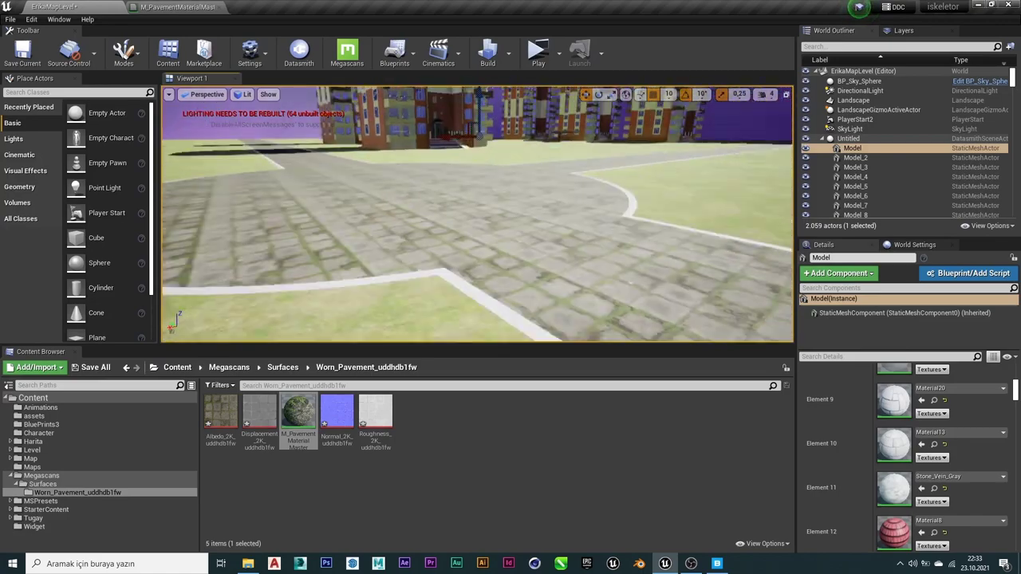
{"action": "right_click_drag", "start_coordinate": [478, 215], "coordinate": [479, 215]}
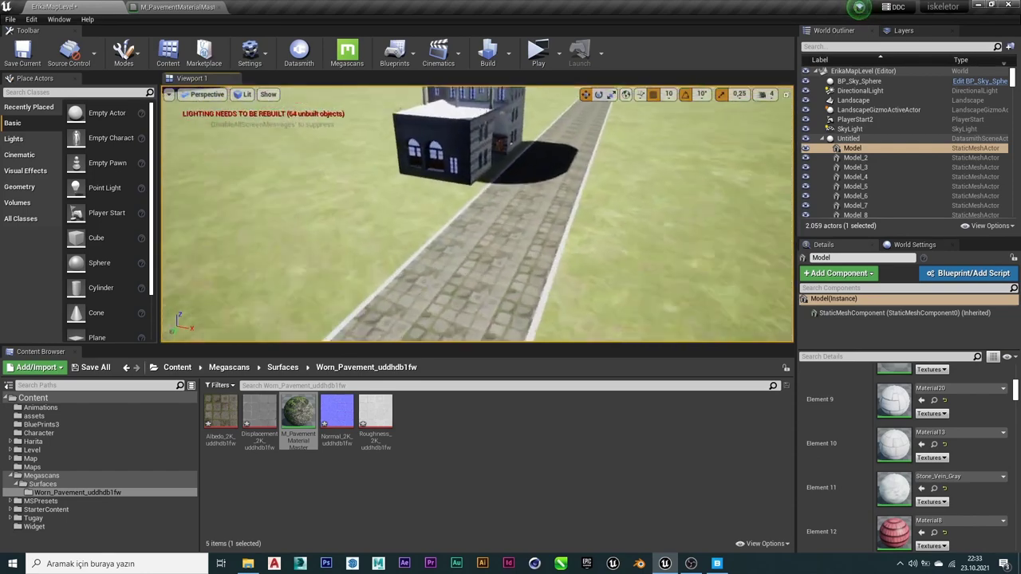
{"action": "right_click_drag", "start_coordinate": [593, 303], "coordinate": [593, 303]}
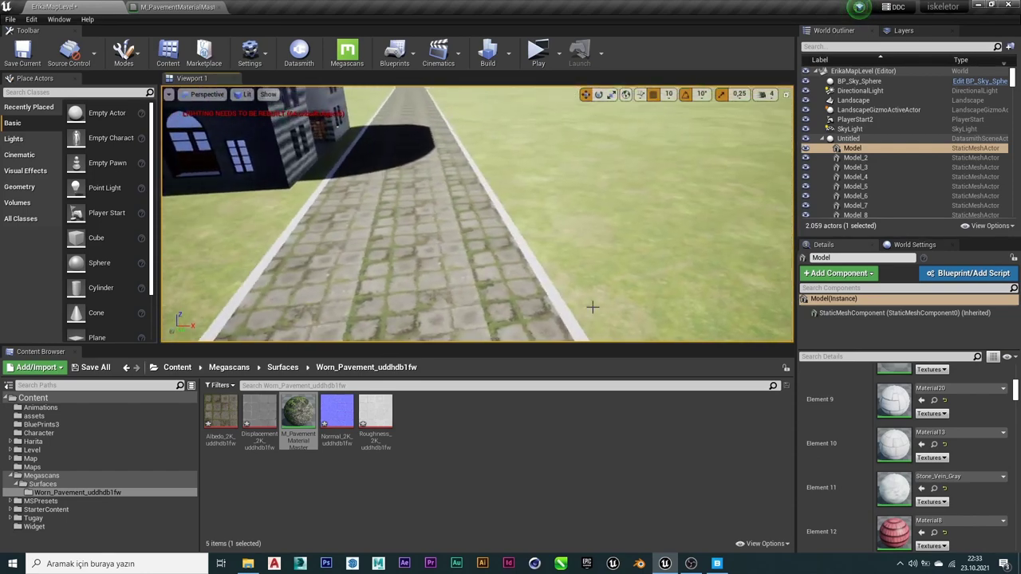
{"action": "double_click", "coordinate": [311, 425]}
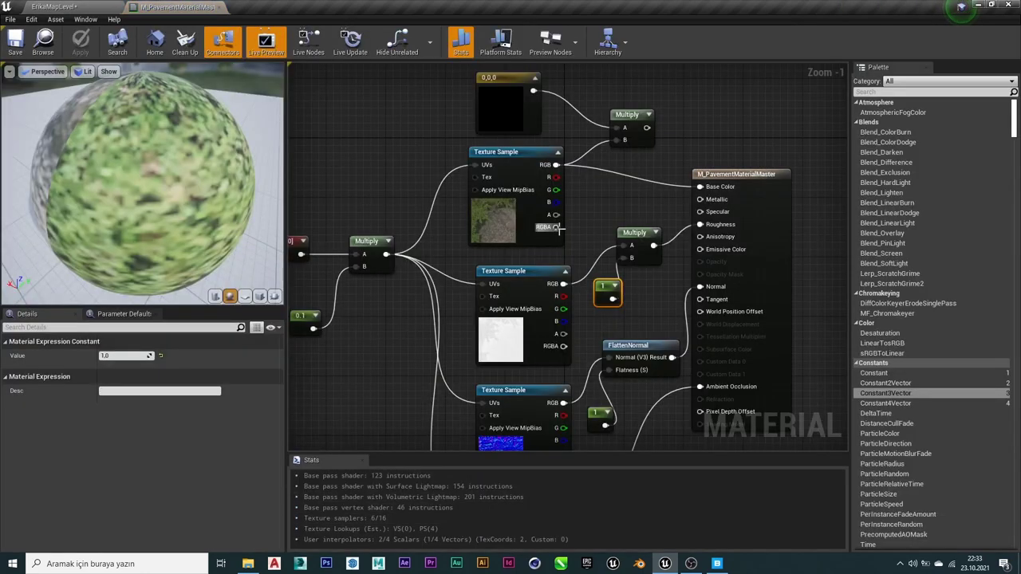
{"action": "mouse_move", "coordinate": [610, 232]}
{"action": "right_mouse_down"}
{"action": "mouse_move", "coordinate": [660, 185]}
{"action": "mouse_move", "coordinate": [646, 199]}
{"action": "right_mouse_up"}
{"action": "scroll", "coordinate": [646, 199], "scroll_direction": "down", "scroll_amount": 3}
{"action": "right_click_drag", "start_coordinate": [618, 277], "coordinate": [551, 216]}
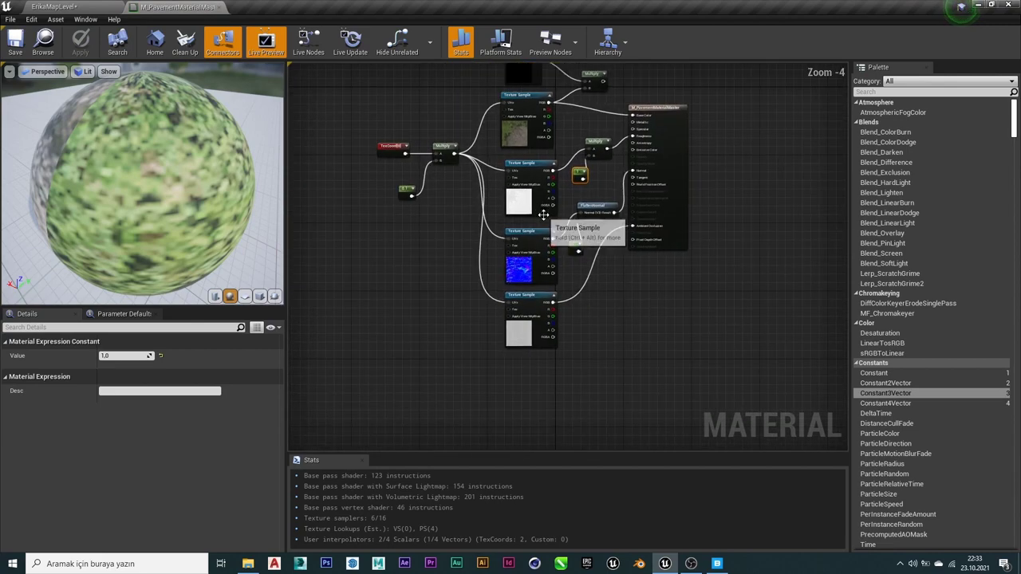
{"action": "scroll", "coordinate": [551, 216], "scroll_direction": "up", "scroll_amount": 2}
{"action": "scroll", "coordinate": [588, 294], "scroll_direction": "up", "scroll_amount": 2}
{"action": "mouse_move", "coordinate": [606, 236]}
{"action": "right_mouse_down"}
{"action": "mouse_move", "coordinate": [502, 385]}
{"action": "mouse_move", "coordinate": [549, 395]}
{"action": "right_mouse_up"}
{"action": "scroll", "coordinate": [606, 321], "scroll_direction": "down", "scroll_amount": 4}
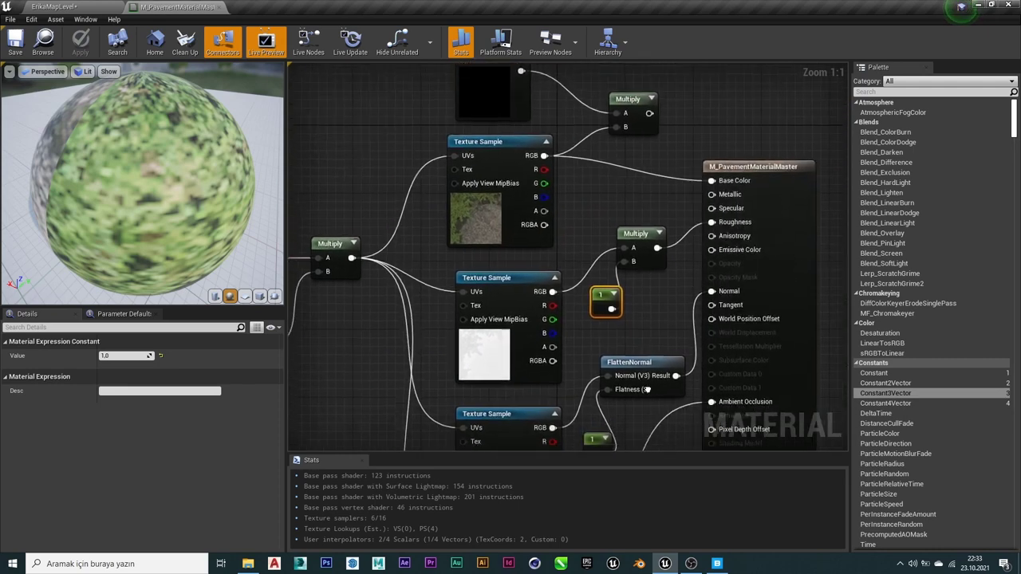
{"action": "scroll", "coordinate": [382, 68], "scroll_direction": "up", "scroll_amount": 2}
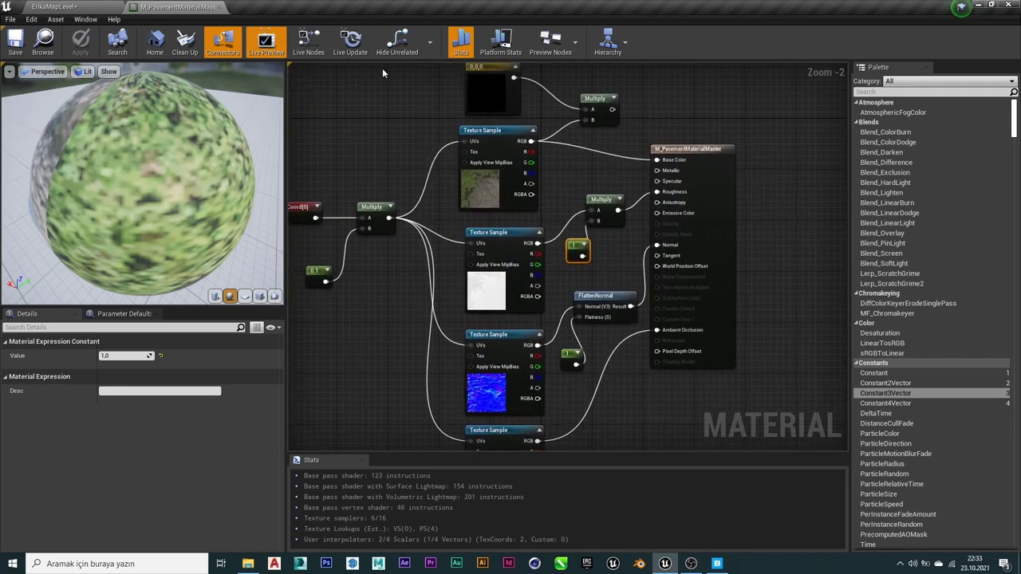
{"action": "left_click", "coordinate": [36, 7]}
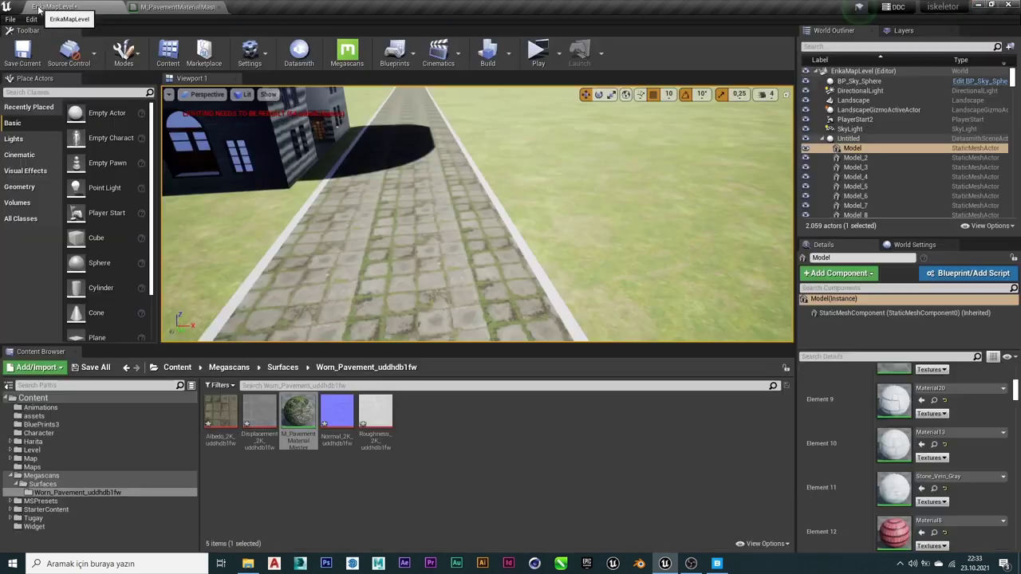
Create a material instance of M_PavementMaterialMaster named PavementMaterial.
{"action": "right_click", "coordinate": [298, 413]}
{"action": "left_click", "coordinate": [333, 151]}
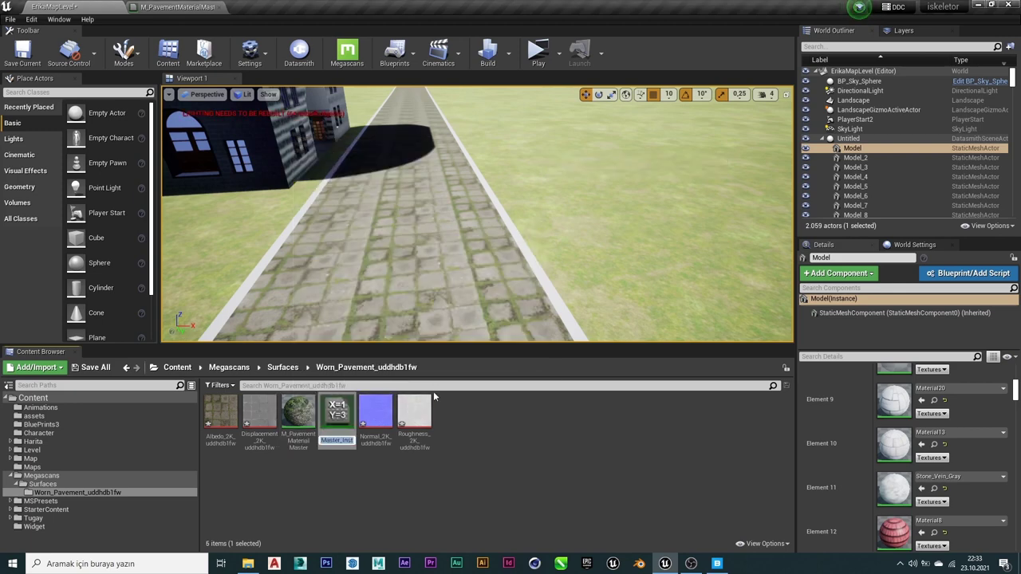
{"action": "key", "text": "Caps_Lock"}
{"action": "type", "text": "P"}
{"action": "key", "text": "Caps_Lock"}
{"action": "type", "text": "a"}
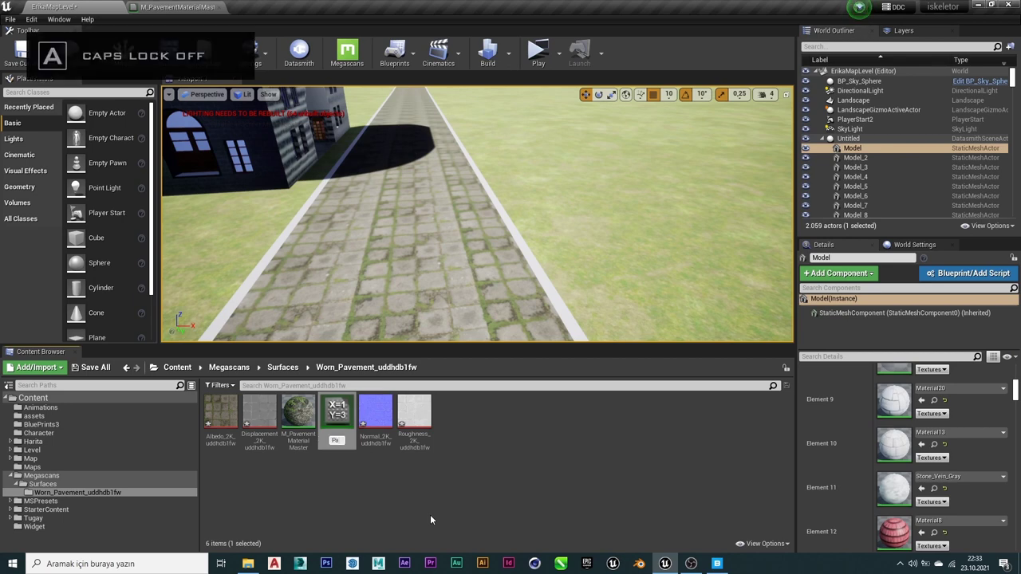
{"action": "type", "text": "vement"}
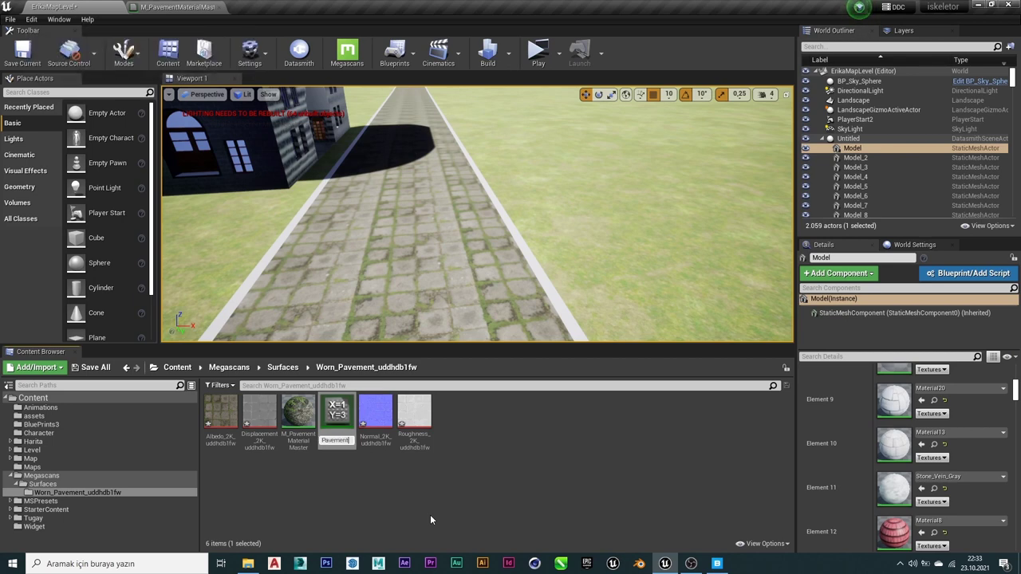
{"action": "key", "text": "Caps_Lock"}
{"action": "type", "text": "Meta"}
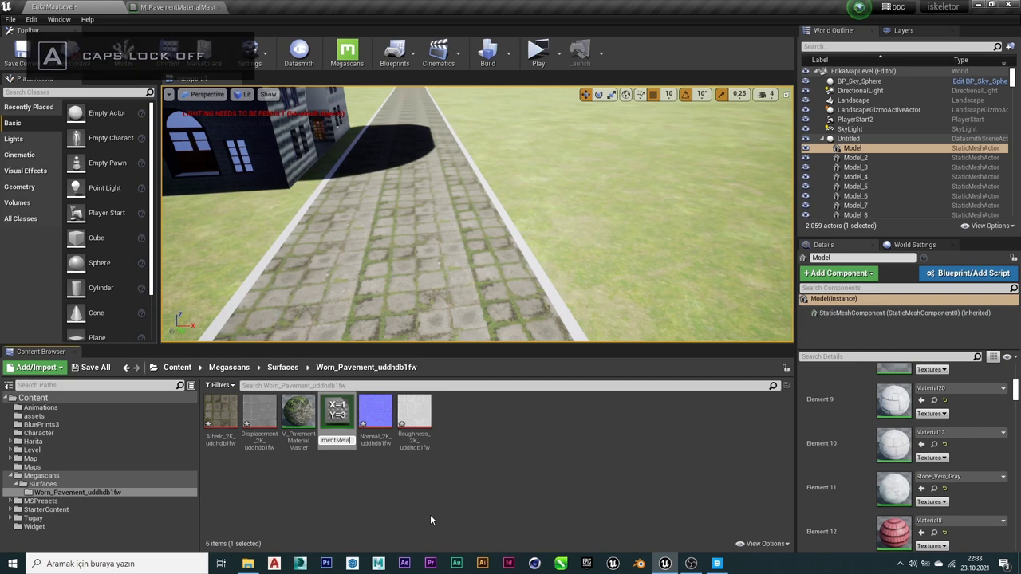
{"action": "key", "text": "BackSpace"}
{"action": "key", "text": "BackSpace"}
{"action": "key", "text": "BackSpace"}
{"action": "type", "text": "aterial"}
{"action": "key", "text": "Return"}
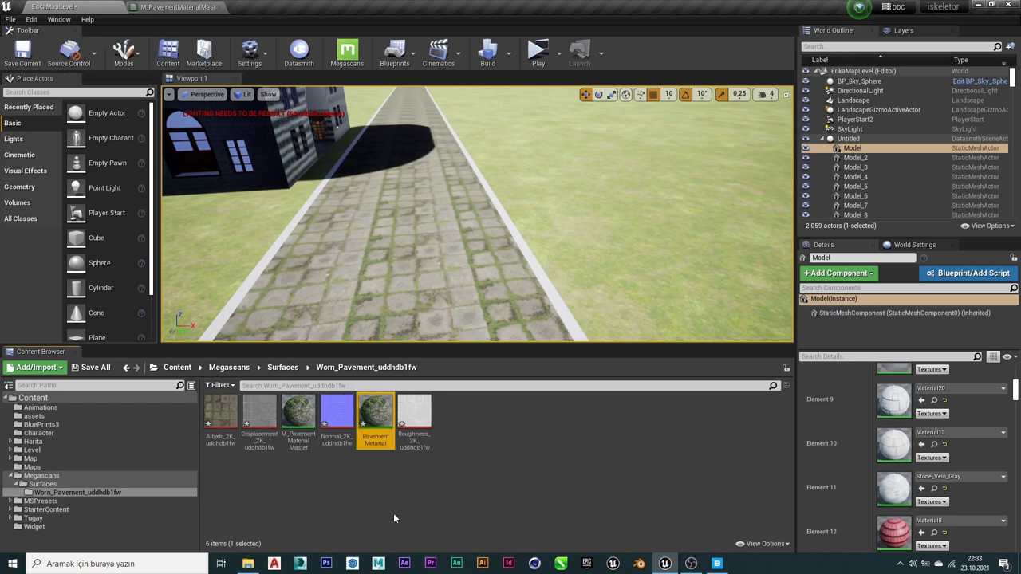
Open PavementMaterial, expand Lightmass Settings and material property overrides, then return to the master graph.
{"action": "double_click", "coordinate": [375, 411]}
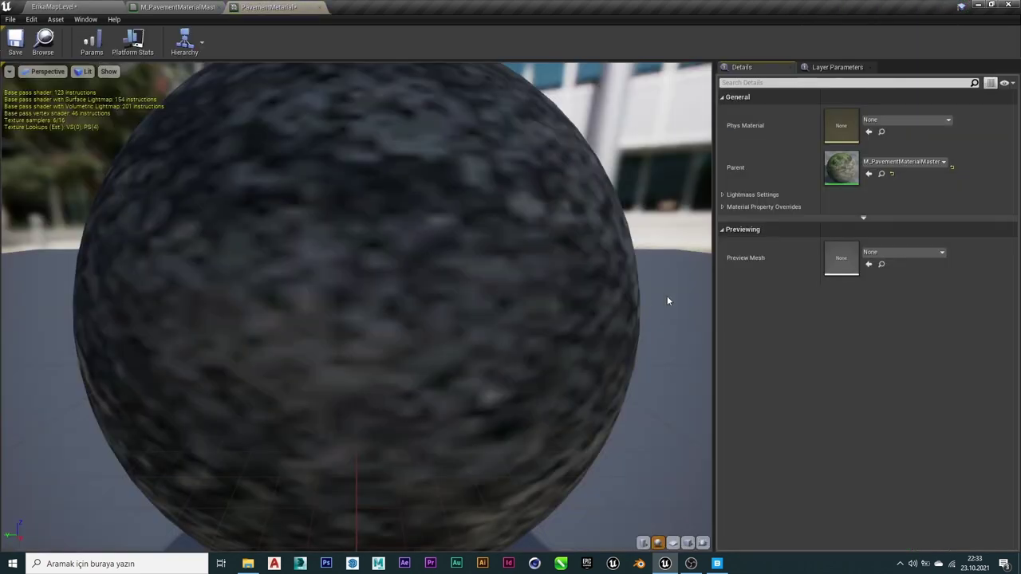
{"action": "left_click", "coordinate": [723, 195]}
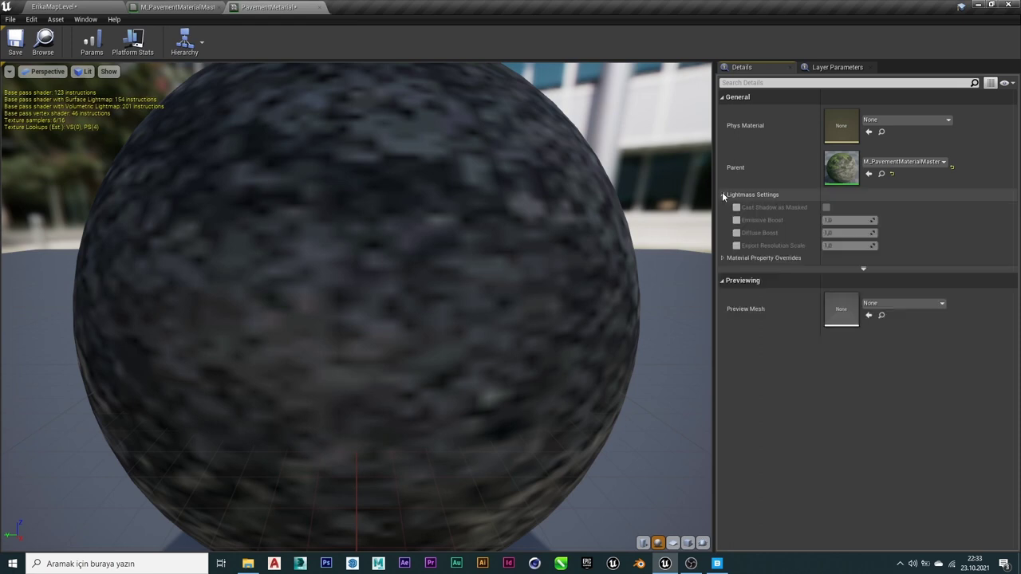
{"action": "left_click", "coordinate": [721, 257]}
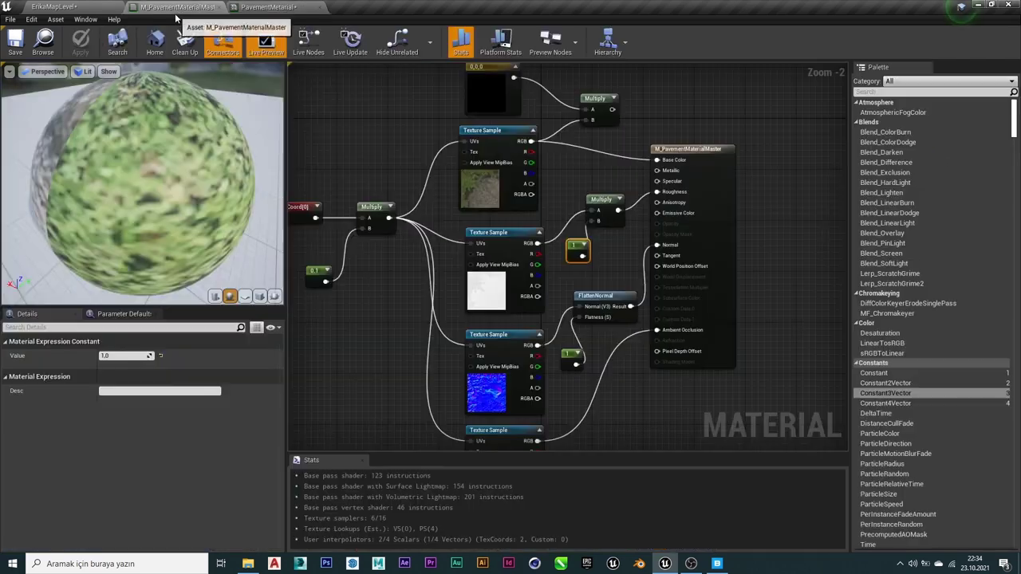
{"action": "left_click", "coordinate": [171, 7]}
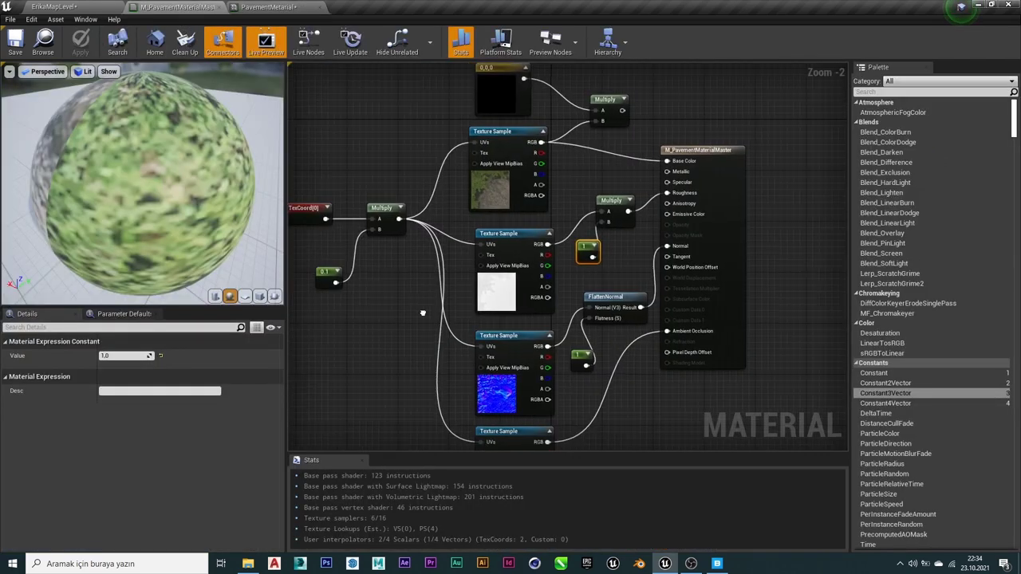
Convert the 0.1 tiling constant into a scalar parameter named Color Size.
{"action": "right_click_drag", "start_coordinate": [422, 313], "coordinate": [478, 308]}
{"action": "scroll", "coordinate": [355, 235], "scroll_direction": "up", "scroll_amount": 2}
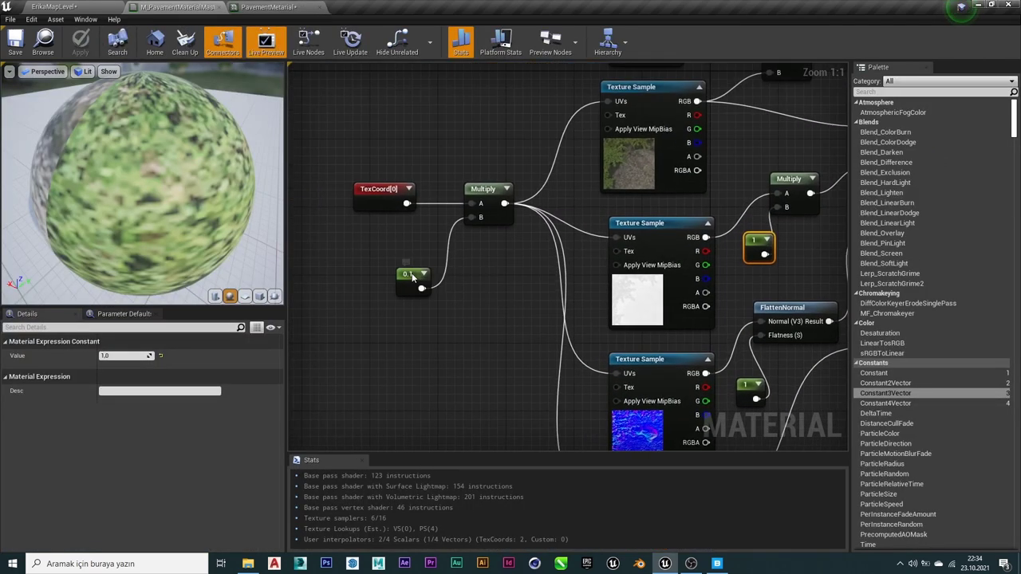
{"action": "right_click", "coordinate": [412, 277]}
{"action": "left_click", "coordinate": [442, 314]}
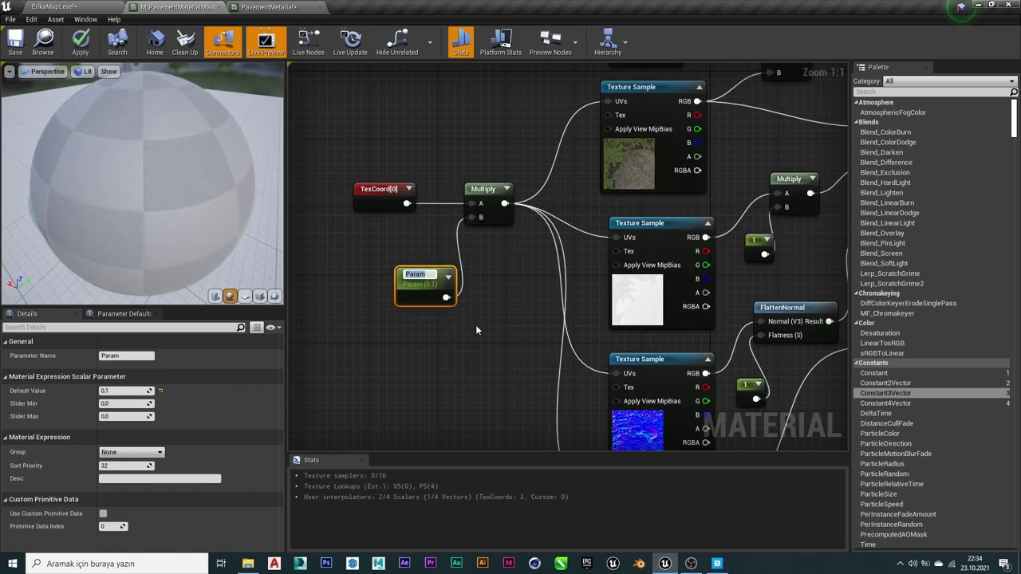
{"action": "key", "text": "Caps_Lock"}
{"action": "type", "text": "Color"}
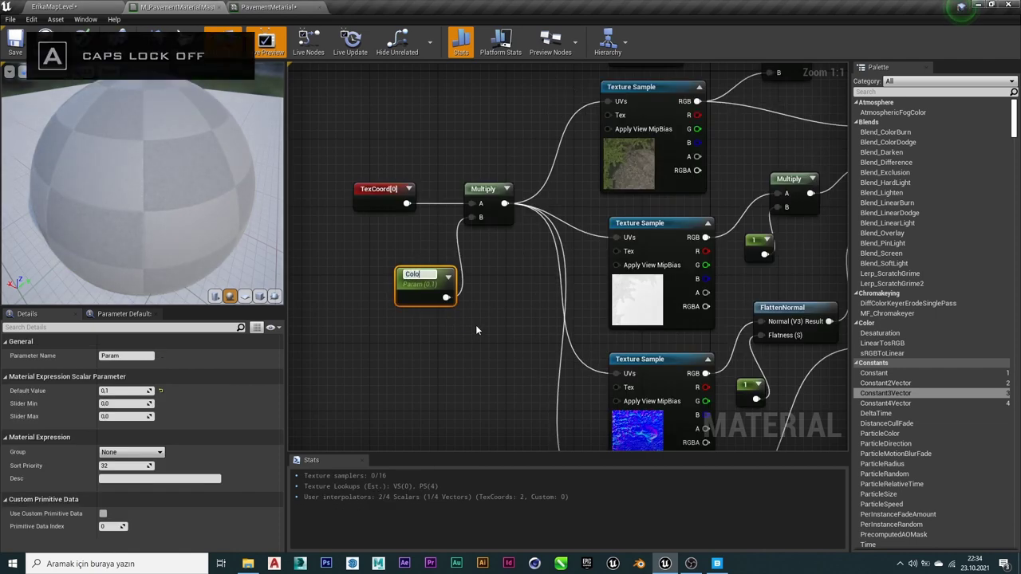
{"action": "key", "text": "Caps_Lock"}
{"action": "type", "text": "S"}
{"action": "key", "text": "Caps_Lock"}
{"action": "type", "text": "ize"}
{"action": "key", "text": "Return"}
Apply and save the master material, then switch to the PavementMaterial instance.
{"action": "left_click", "coordinate": [475, 325]}
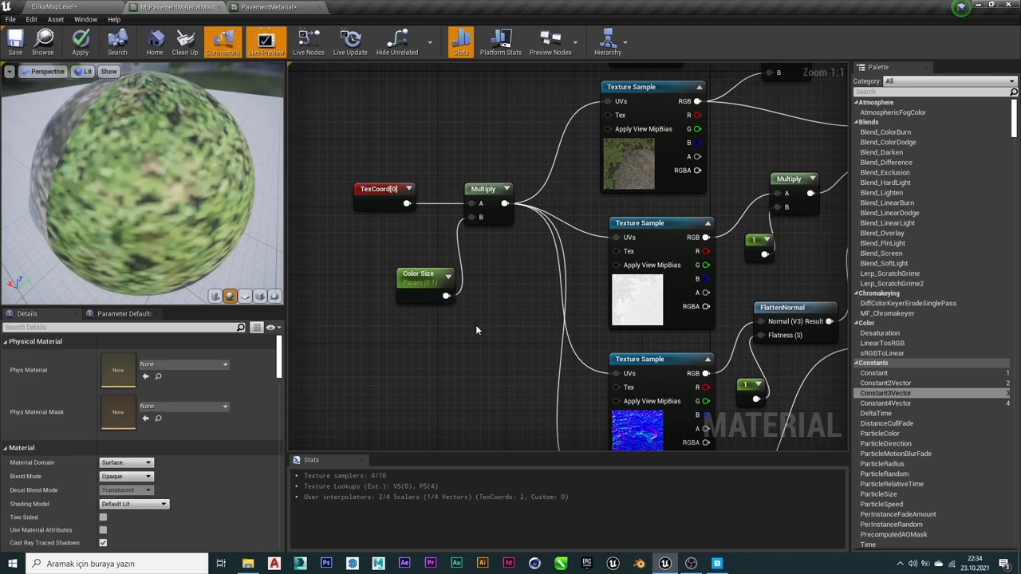
{"action": "left_click", "coordinate": [87, 47]}
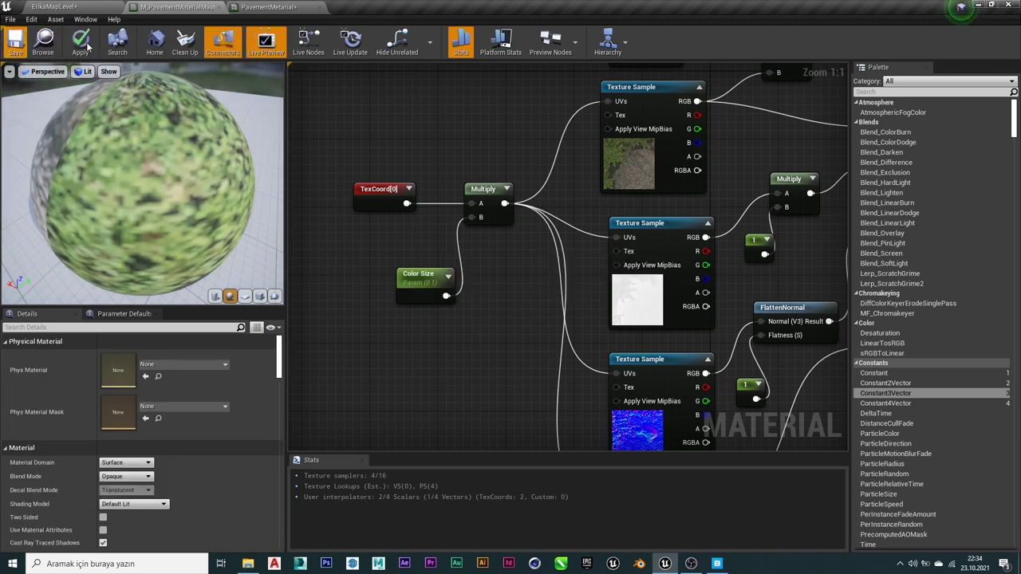
{"action": "key", "text": "ctrl+s"}
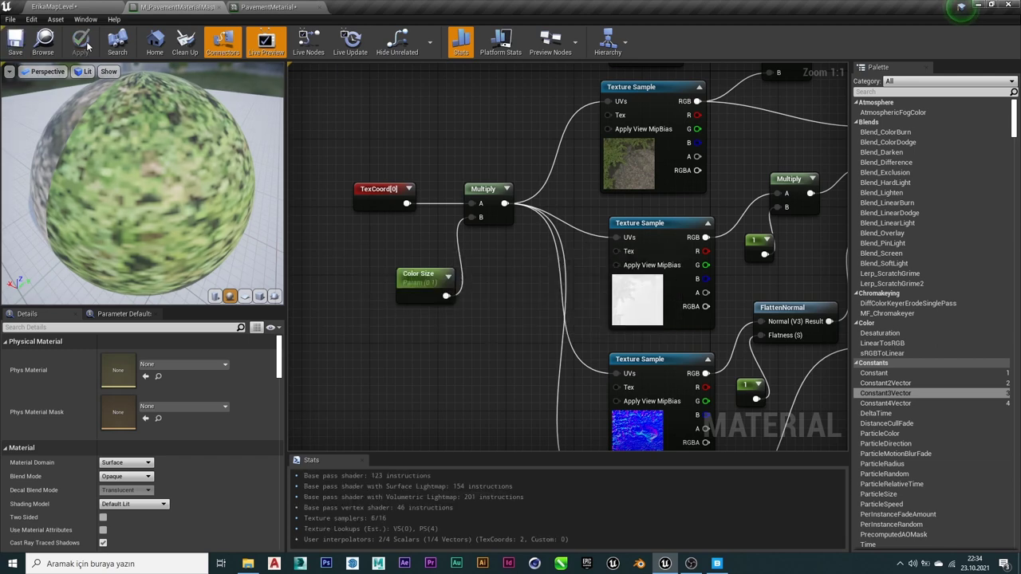
{"action": "left_click", "coordinate": [276, 6]}
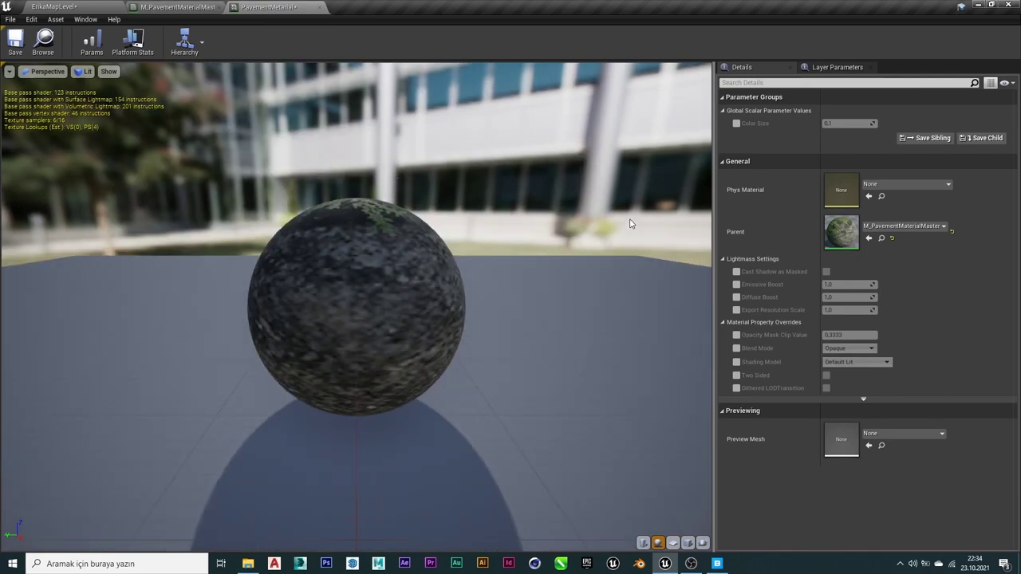
Float the instance editor over the level and enable the Color Size override.
{"action": "mouse_move", "coordinate": [271, 6]}
{"action": "left_mouse_down"}
{"action": "mouse_move", "coordinate": [441, 120]}
{"action": "mouse_move", "coordinate": [369, 101]}
{"action": "left_mouse_up"}
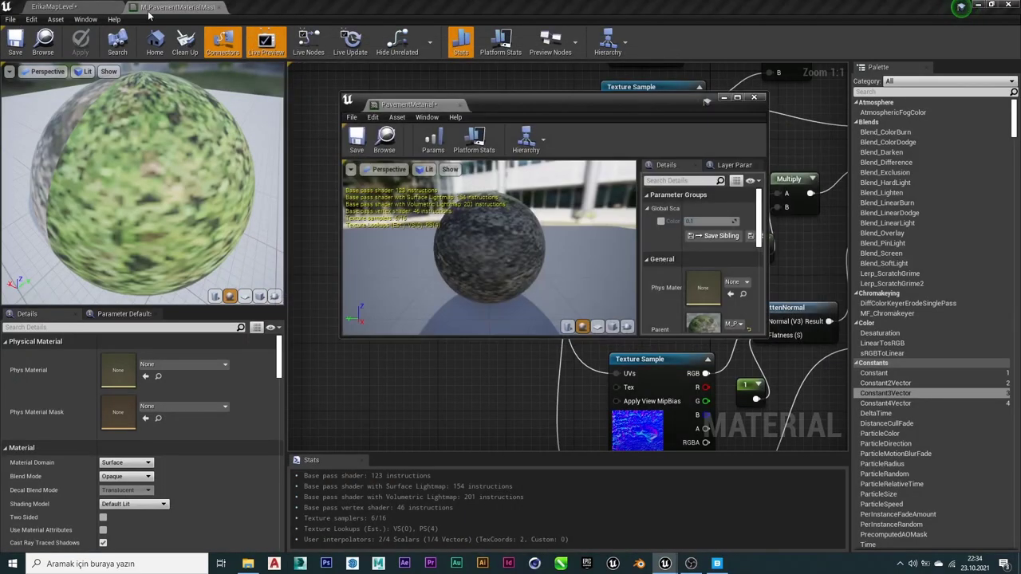
{"action": "left_click", "coordinate": [57, 6]}
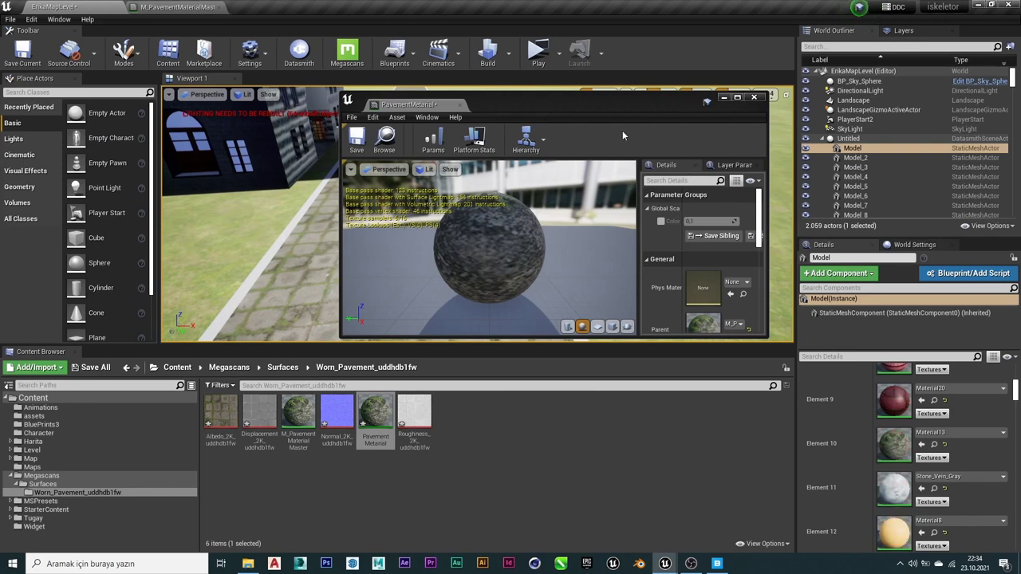
{"action": "left_click_drag", "start_coordinate": [597, 104], "coordinate": [732, 169]}
{"action": "scroll", "coordinate": [408, 258], "scroll_direction": "up", "scroll_amount": 2}
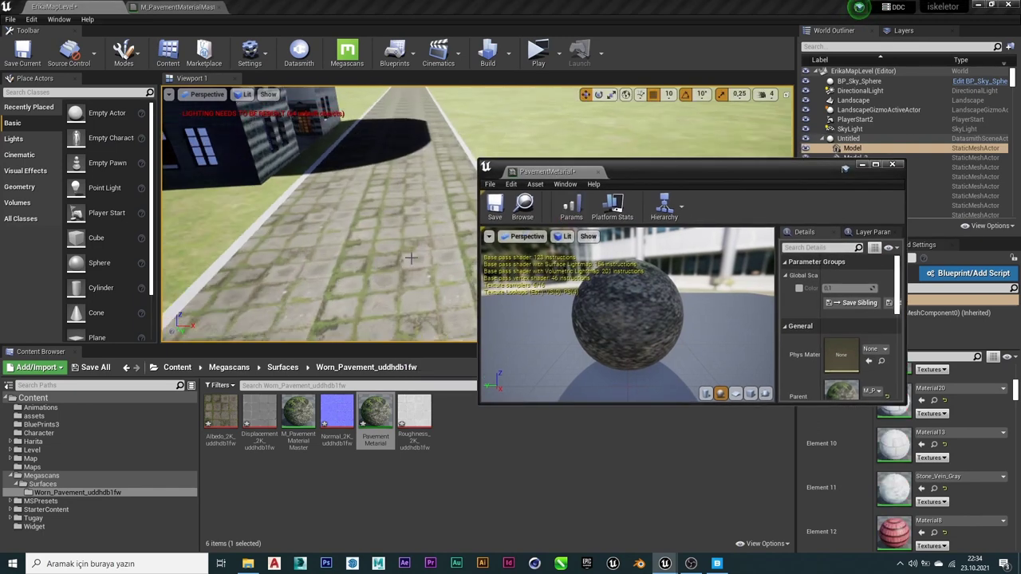
{"action": "scroll", "coordinate": [402, 255], "scroll_direction": "up", "scroll_amount": 3}
{"action": "scroll", "coordinate": [397, 253], "scroll_direction": "up", "scroll_amount": 3}
{"action": "scroll", "coordinate": [390, 252], "scroll_direction": "up", "scroll_amount": 3}
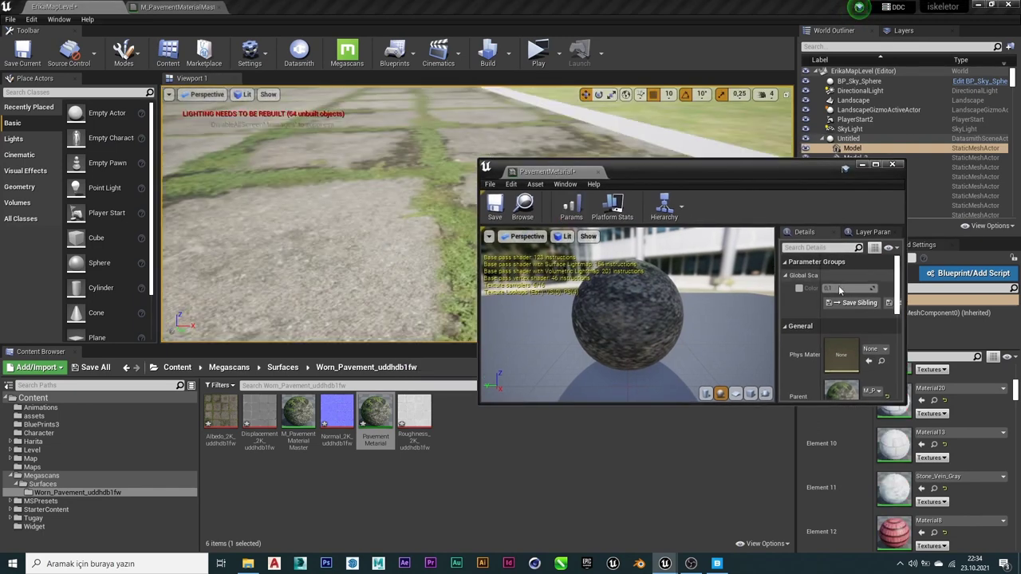
{"action": "left_click", "coordinate": [800, 288]}
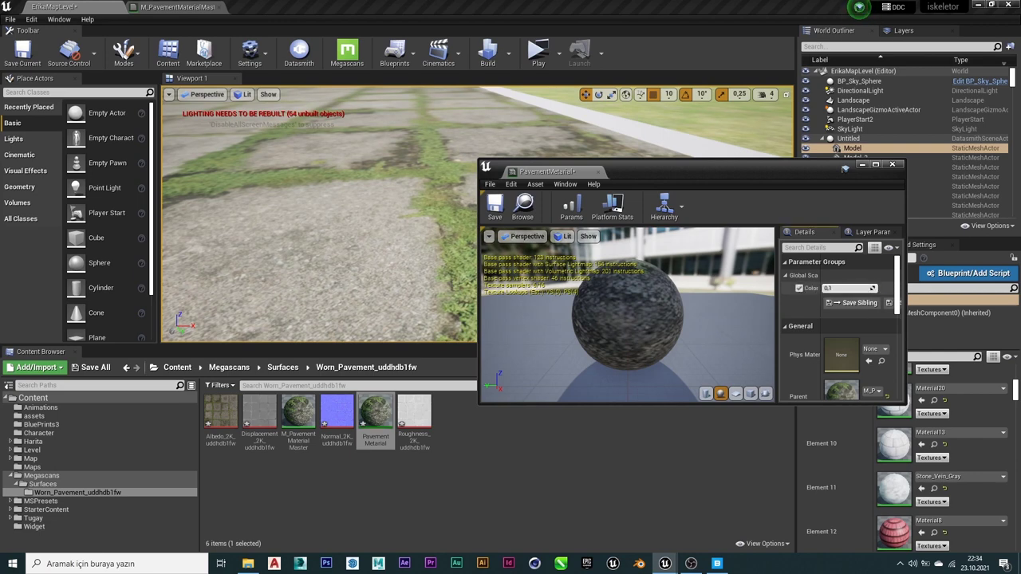
{"action": "mouse_move", "coordinate": [847, 287]}
{"action": "left_mouse_down"}
{"action": "mouse_move", "coordinate": [861, 288]}
{"action": "mouse_move", "coordinate": [842, 288]}
{"action": "mouse_move", "coordinate": [852, 288]}
{"action": "left_mouse_up"}
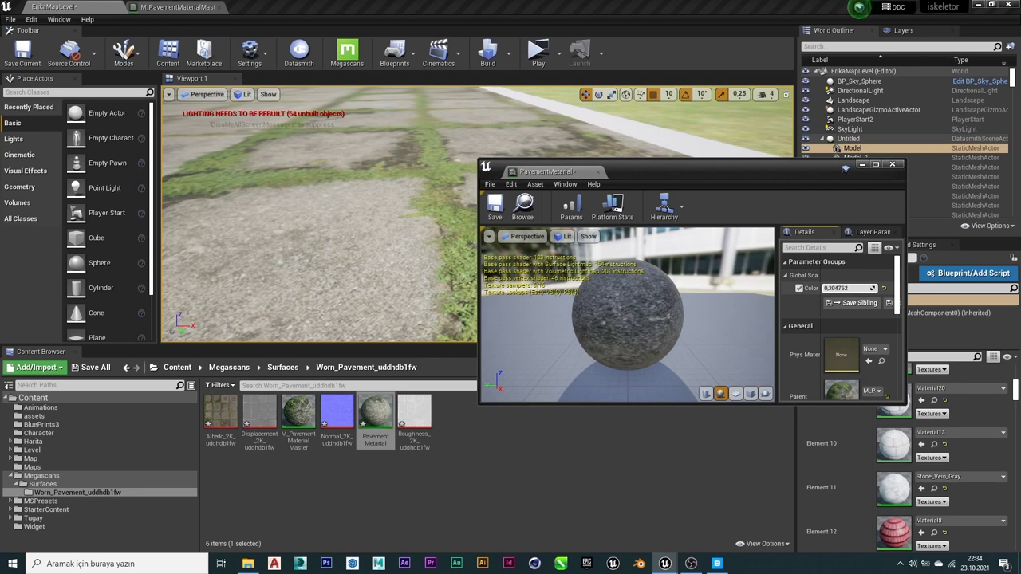
Save the instance and tune Color Size to 0.082201 while checking the road tiling.
{"action": "left_click", "coordinate": [495, 209]}
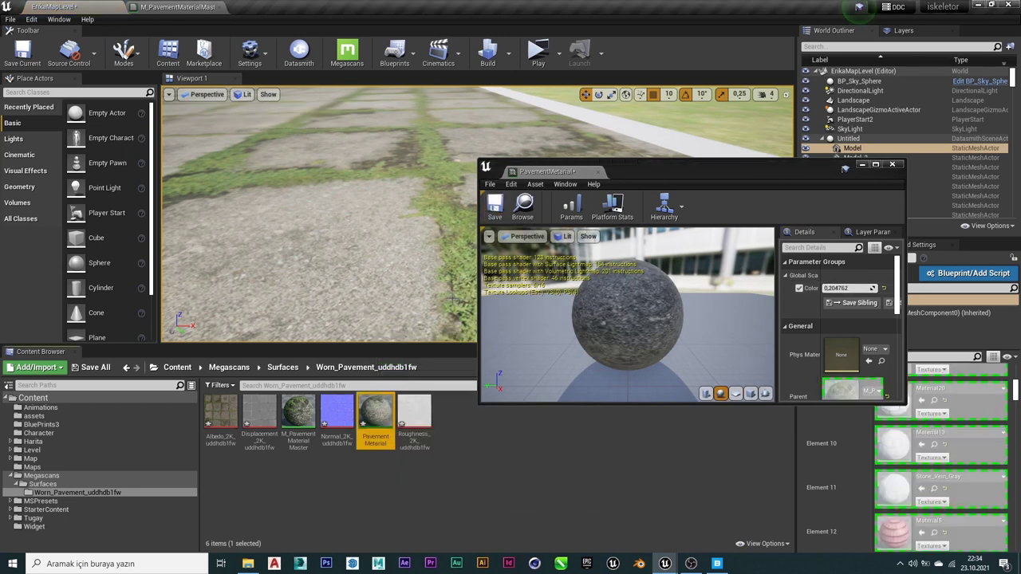
{"action": "mouse_move", "coordinate": [848, 288]}
{"action": "left_mouse_down"}
{"action": "mouse_move", "coordinate": [925, 287]}
{"action": "mouse_move", "coordinate": [879, 288]}
{"action": "left_mouse_up"}
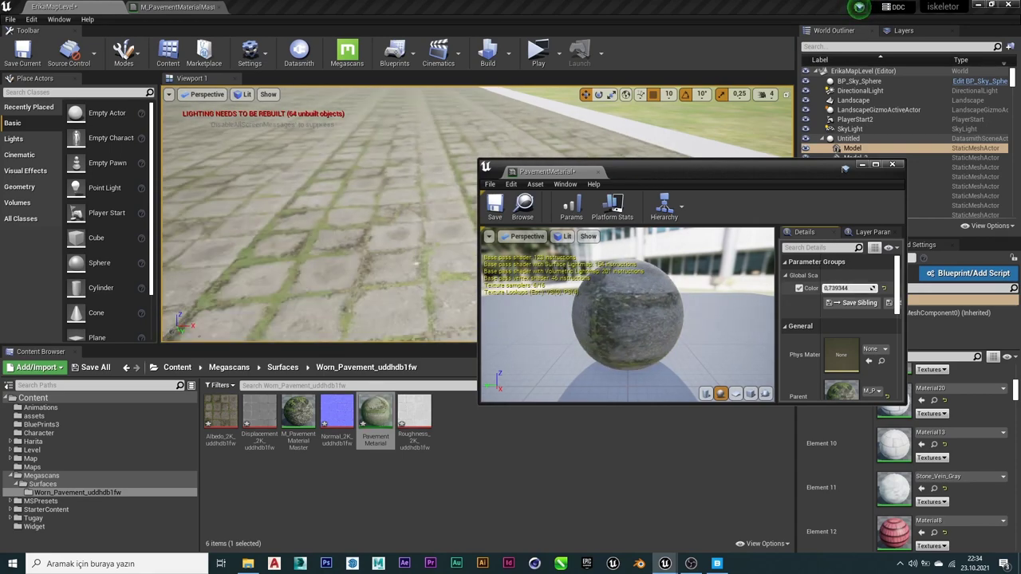
{"action": "right_click_drag", "start_coordinate": [400, 177], "coordinate": [463, 196]}
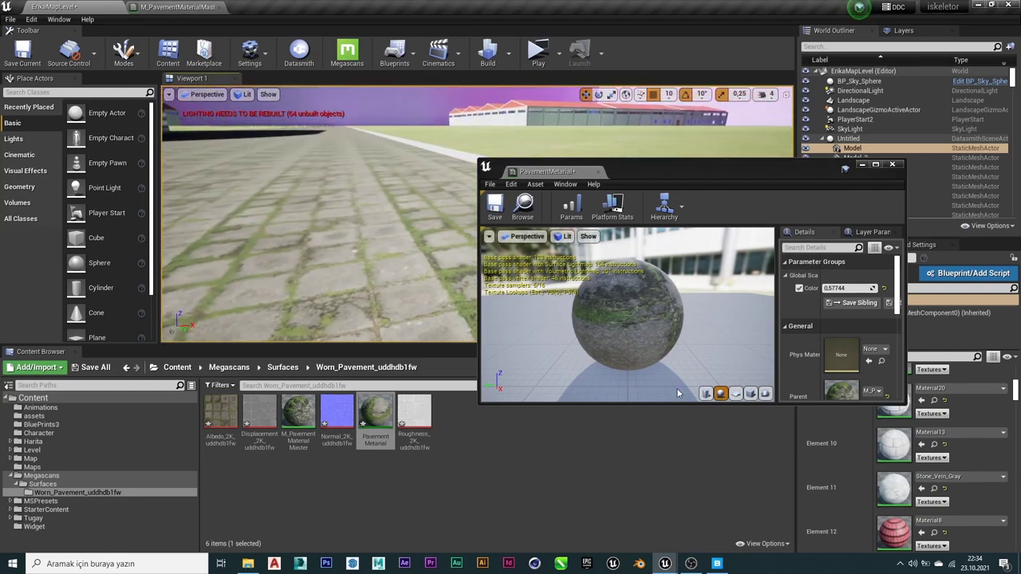
{"action": "left_click_drag", "start_coordinate": [852, 287], "coordinate": [837, 288]}
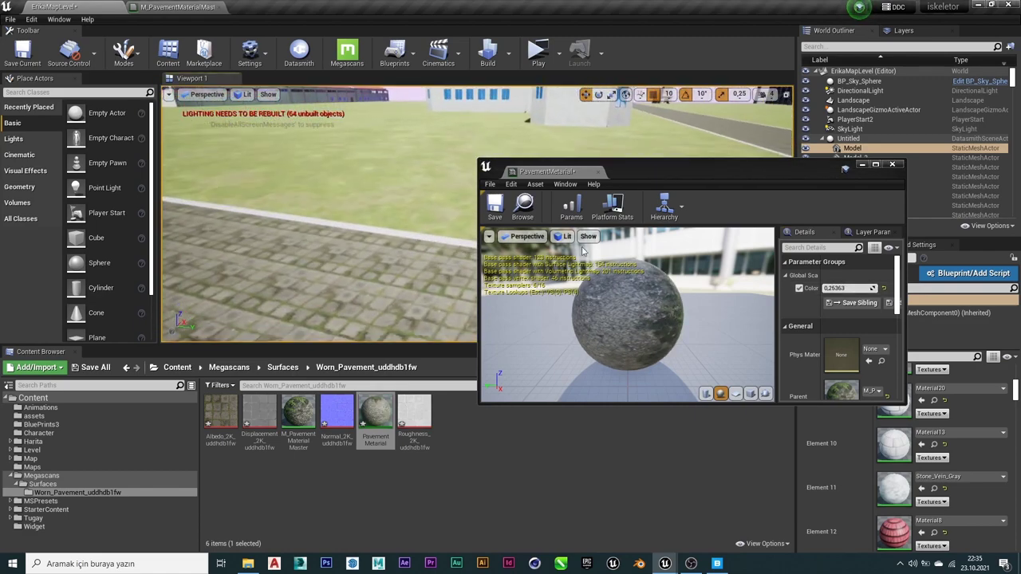
{"action": "left_click_drag", "start_coordinate": [855, 288], "coordinate": [843, 288]}
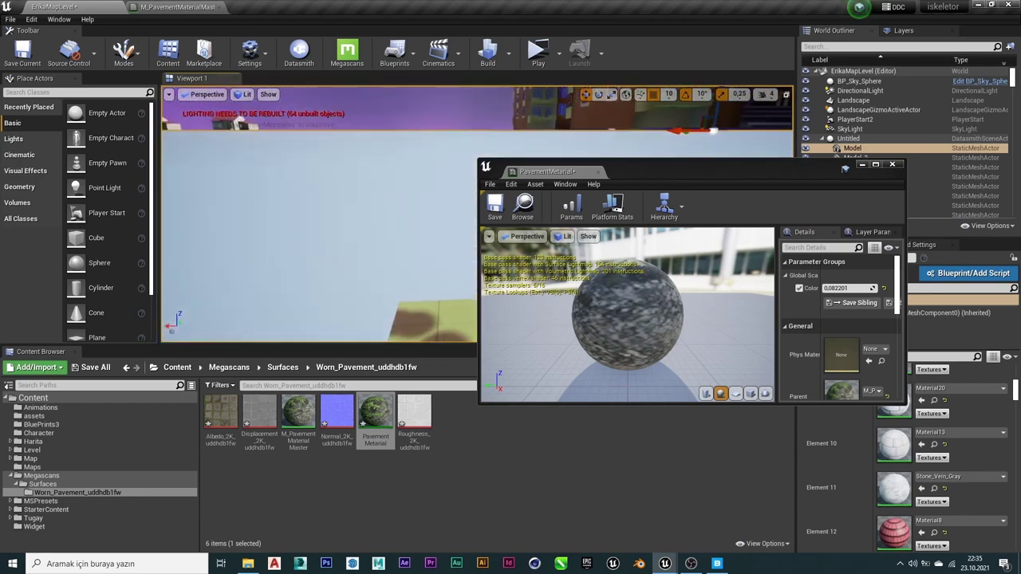
{"action": "right_click_drag", "start_coordinate": [383, 251], "coordinate": [383, 251]}
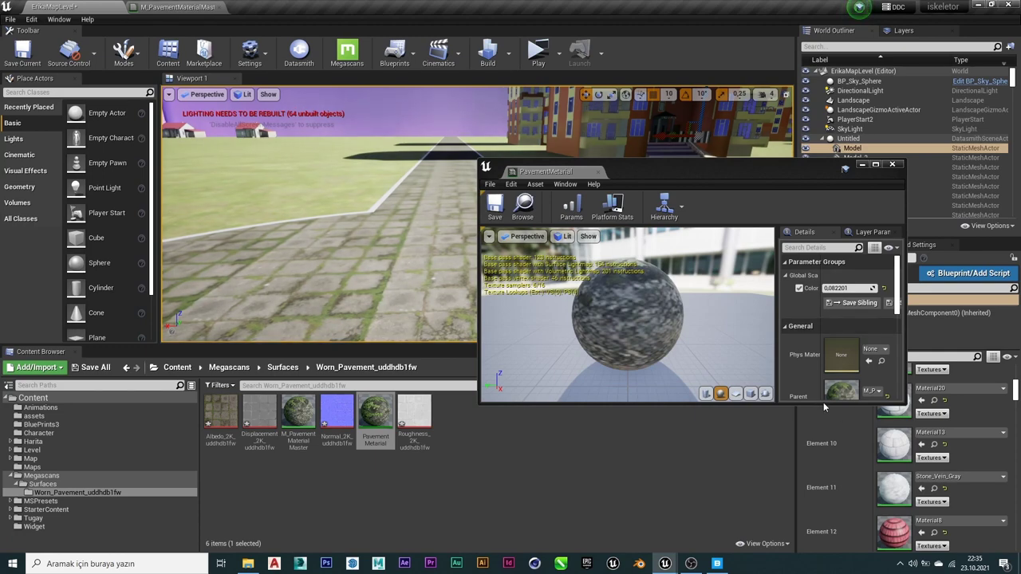
Redock the instance editor beside the master material and select its Color Size node.
{"action": "left_click_drag", "start_coordinate": [823, 403], "coordinate": [823, 439]}
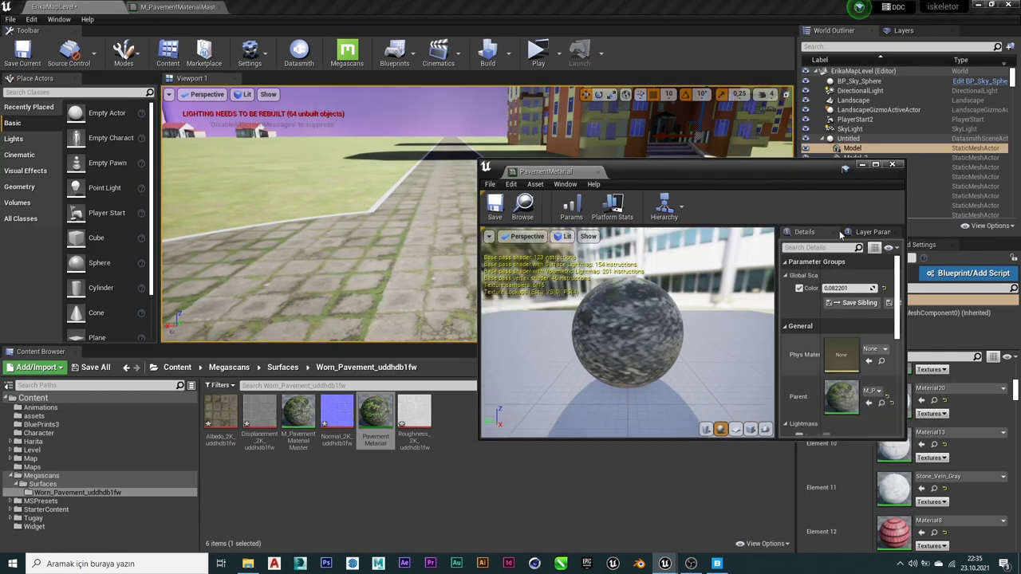
{"action": "left_click", "coordinate": [602, 171]}
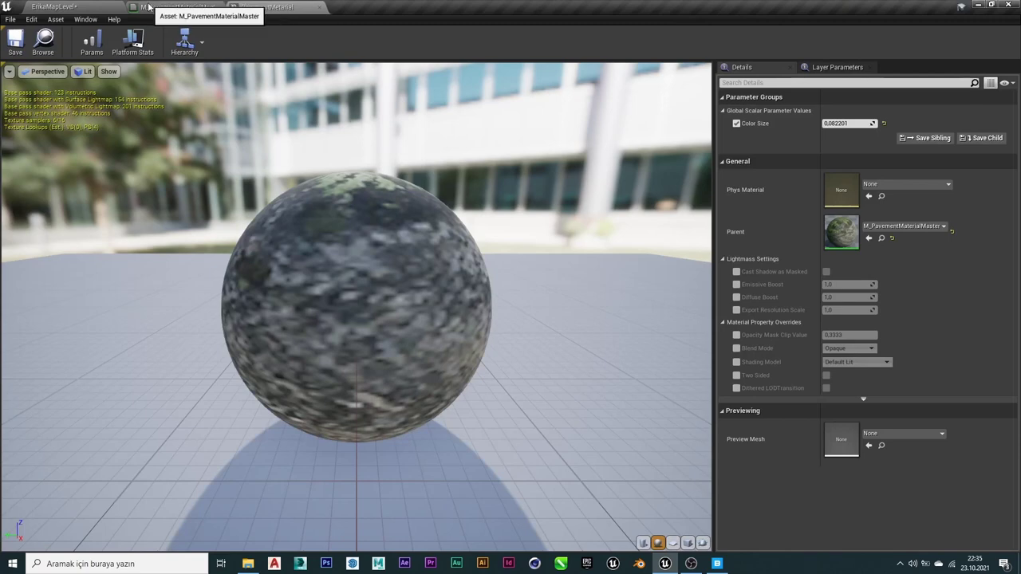
{"action": "left_click_drag", "start_coordinate": [279, 18], "coordinate": [255, 11]}
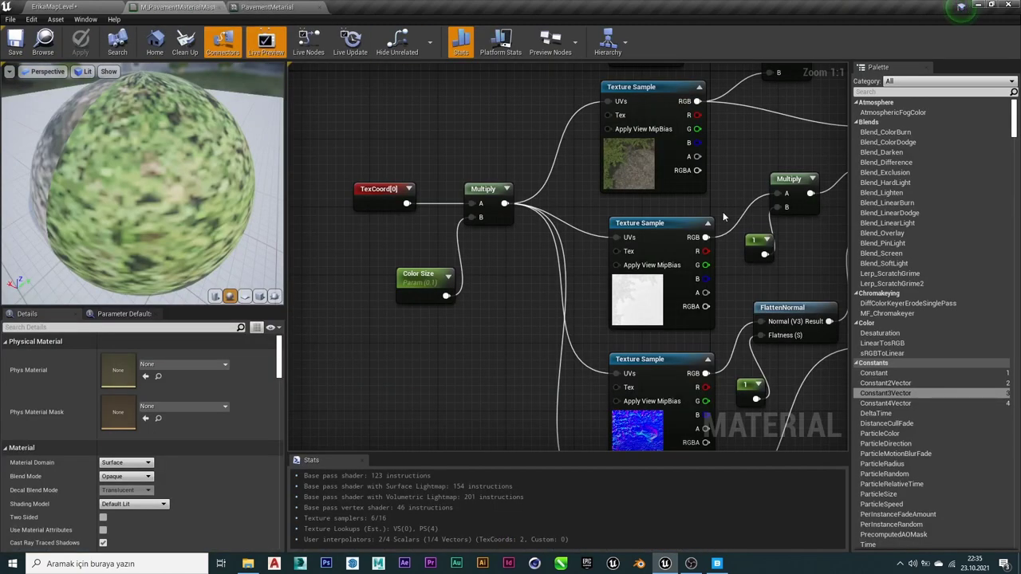
{"action": "left_click", "coordinate": [427, 277]}
{"action": "right_click_drag", "start_coordinate": [730, 130], "coordinate": [556, 276]}
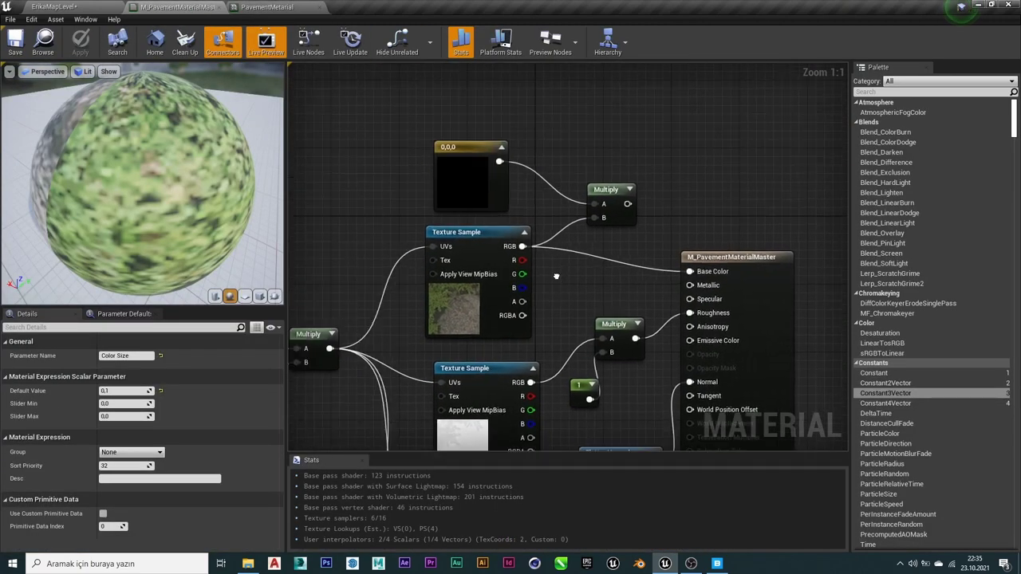
Convert the black 0,0,0 constant node into a vector parameter named 'Color Tint'.
{"action": "left_click", "coordinate": [478, 148]}
{"action": "right_click", "coordinate": [478, 149]}
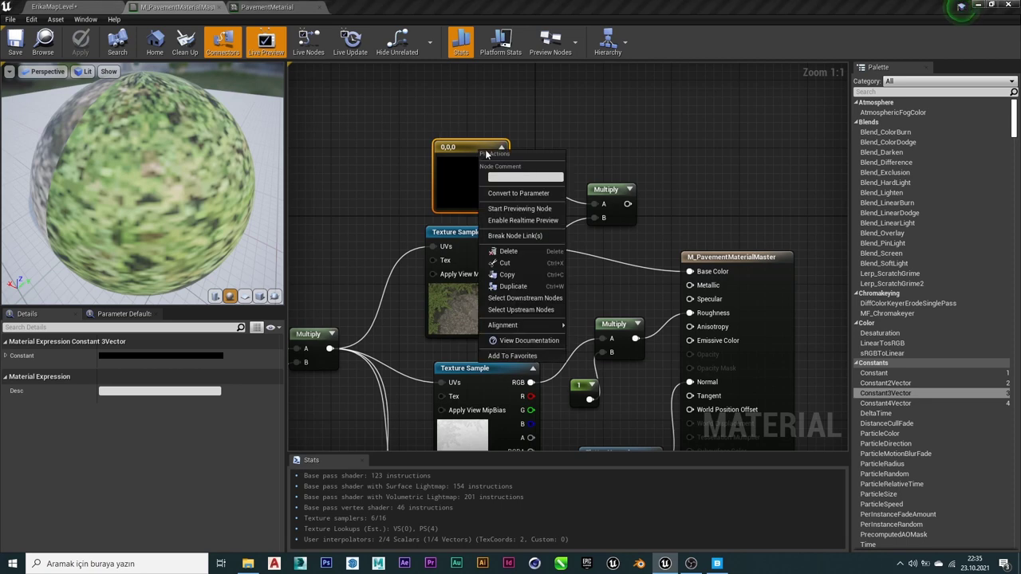
{"action": "left_click", "coordinate": [526, 197]}
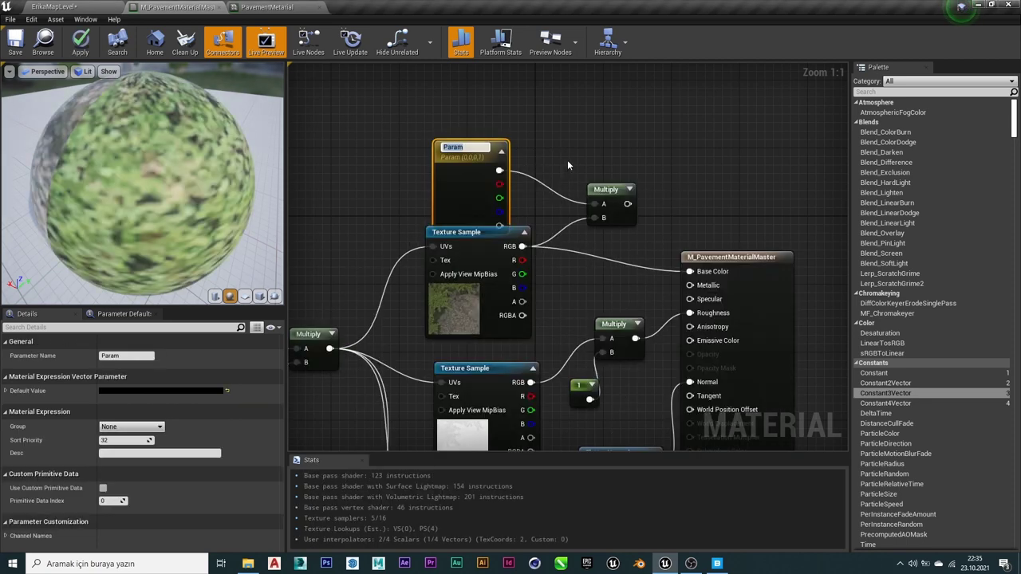
{"action": "key", "text": "Caps_Lock"}
{"action": "type", "text": "C"}
{"action": "key", "text": "Caps_Lock"}
{"action": "type", "text": "olor"}
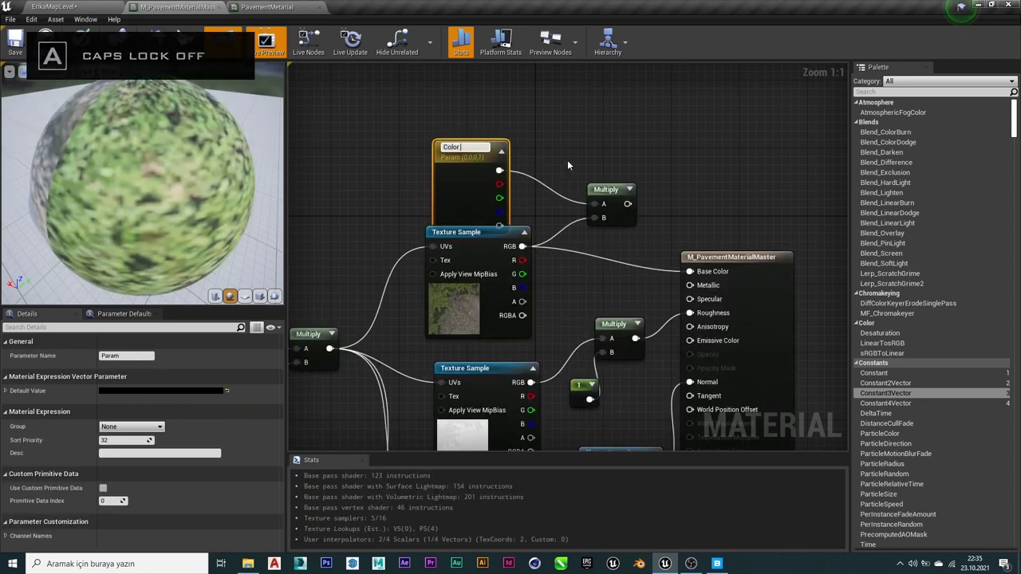
{"action": "key", "text": "Caps_Lock"}
{"action": "type", "text": " T"}
{"action": "key", "text": "Caps_Lock"}
{"action": "type", "text": "int"}
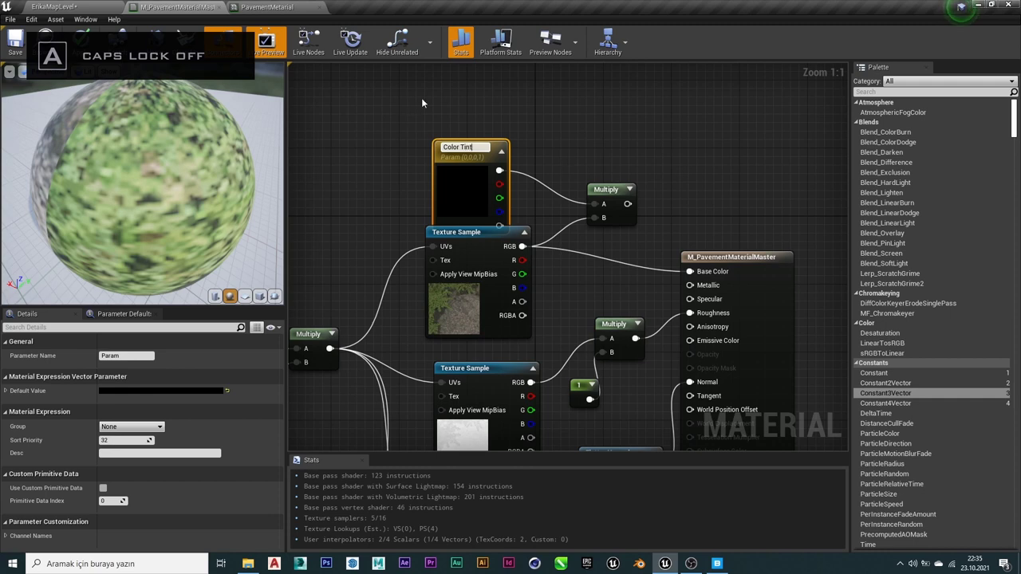
{"action": "left_click", "coordinate": [526, 115]}
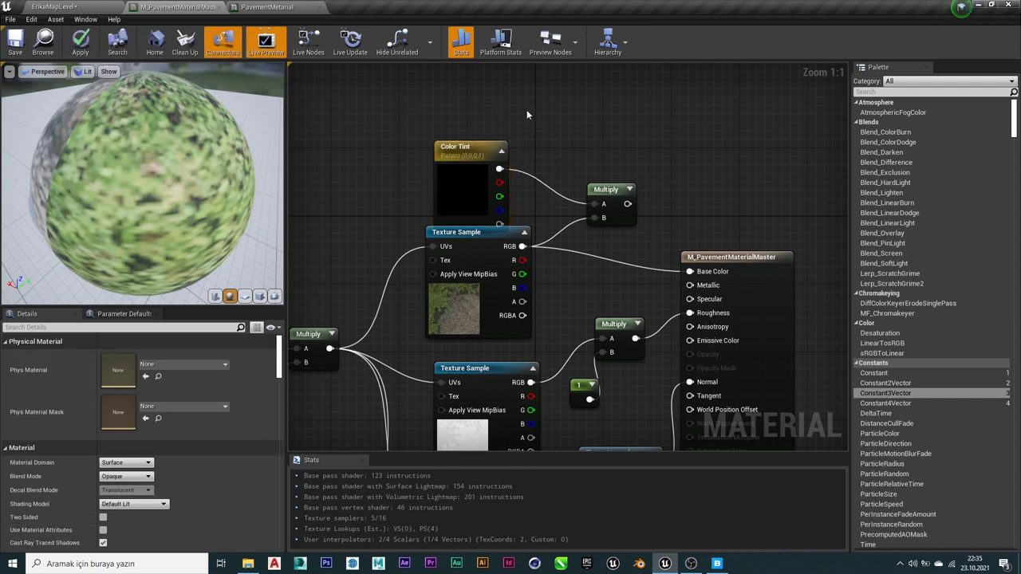
Save the master material and check the PavementMaterial instance's parameter groups.
{"action": "left_click", "coordinate": [267, 6]}
{"action": "left_click", "coordinate": [213, 6]}
{"action": "left_click", "coordinate": [15, 40]}
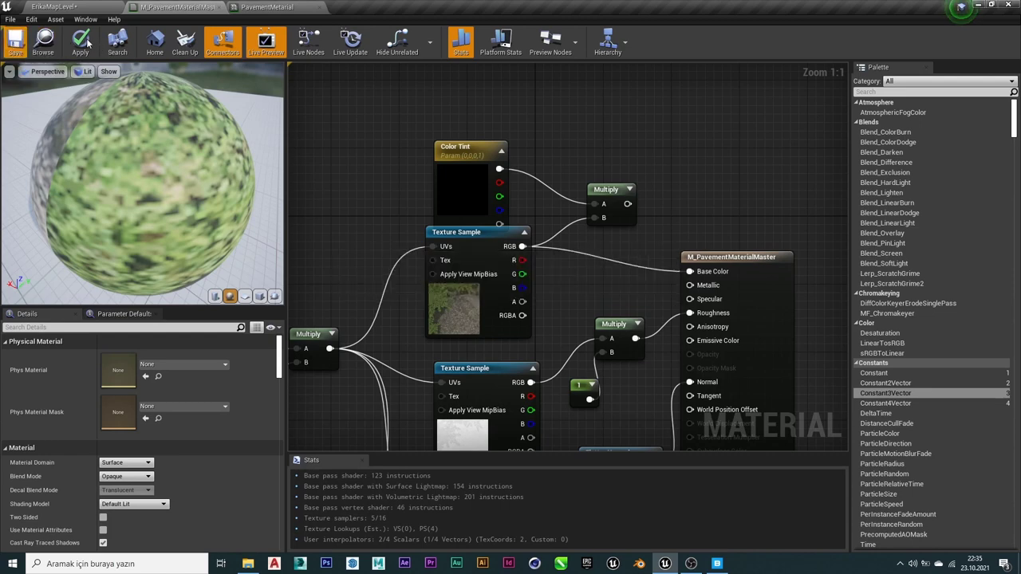
{"action": "left_click", "coordinate": [4, 32]}
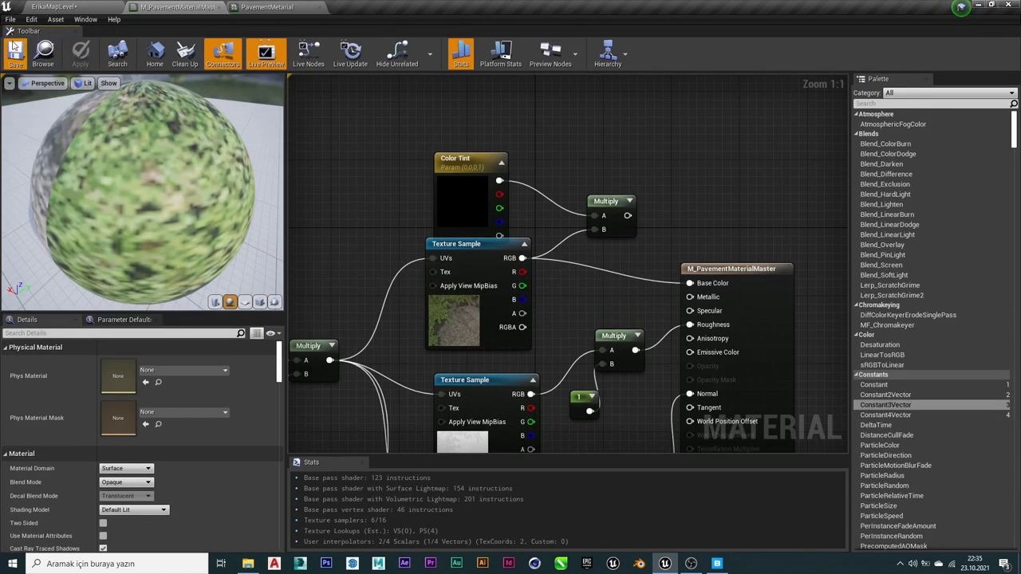
{"action": "left_click", "coordinate": [233, 6]}
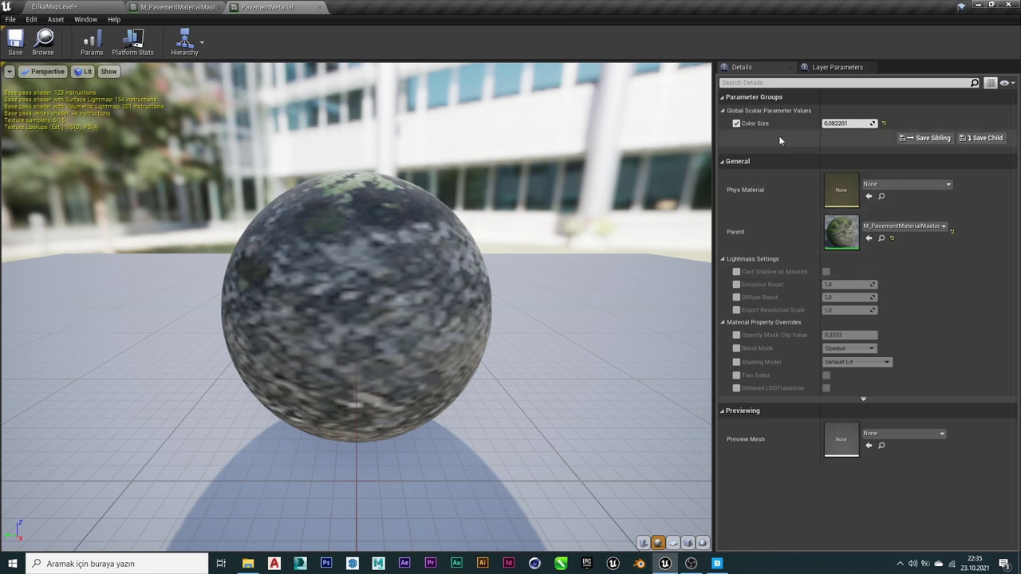
{"action": "left_click", "coordinate": [724, 99]}
{"action": "left_click", "coordinate": [725, 101]}
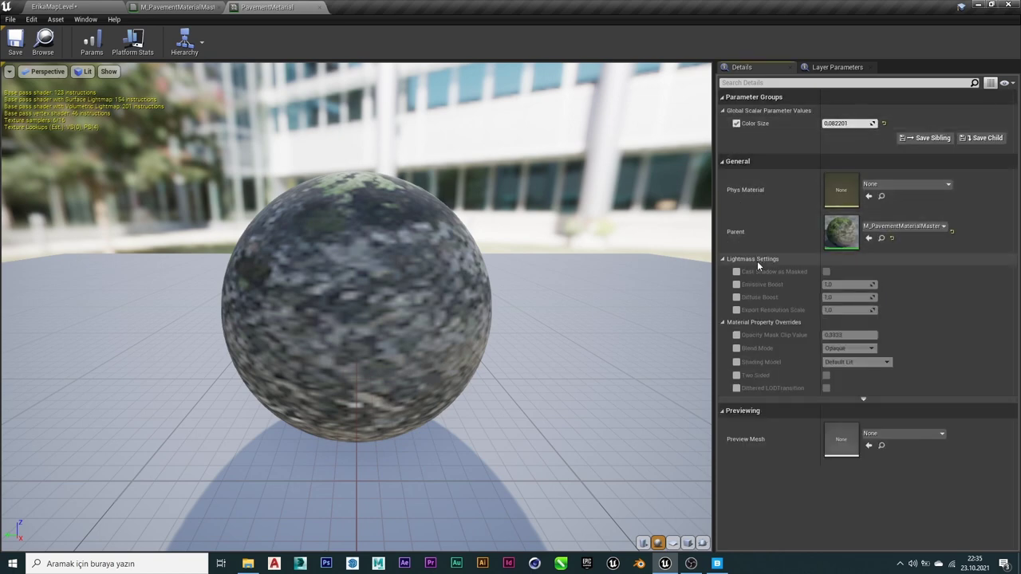
{"action": "left_click", "coordinate": [198, 6]}
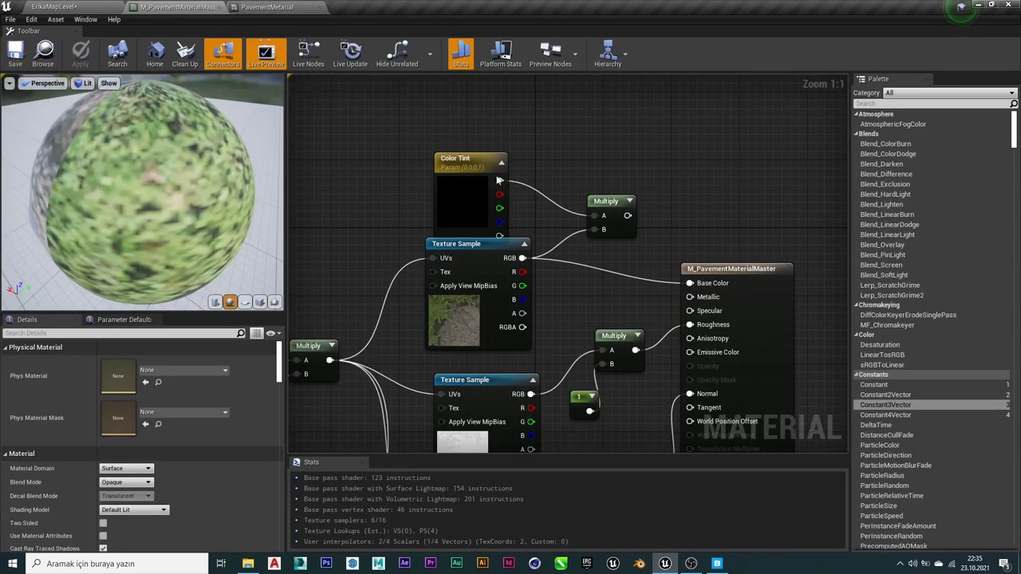
Wire the Color Tint Multiply output into Base Color, save, and view the PavementMaterial instance.
{"action": "left_click_drag", "start_coordinate": [462, 164], "coordinate": [463, 154]}
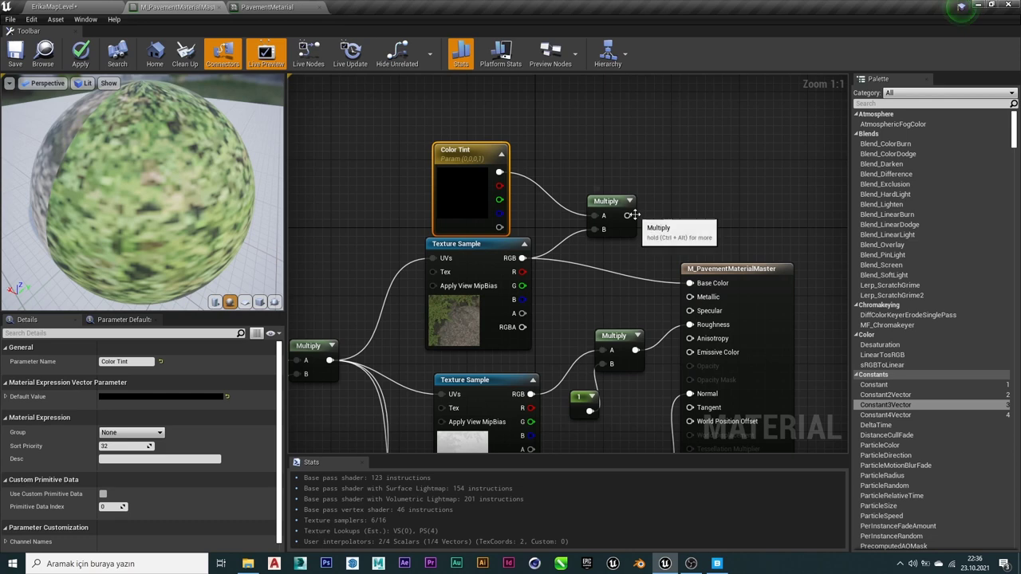
{"action": "left_click_drag", "start_coordinate": [628, 216], "coordinate": [689, 282]}
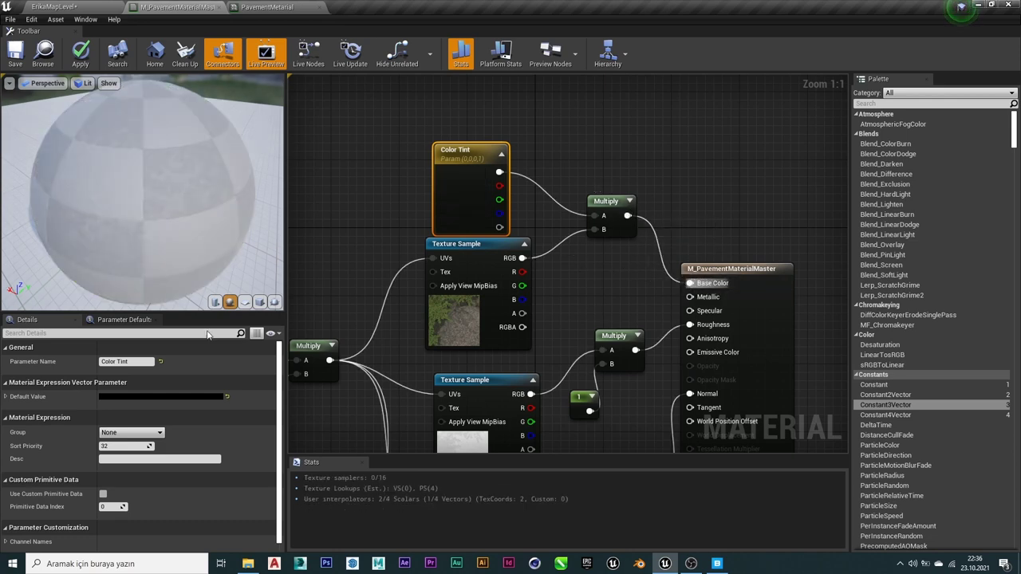
{"action": "left_click", "coordinate": [13, 60]}
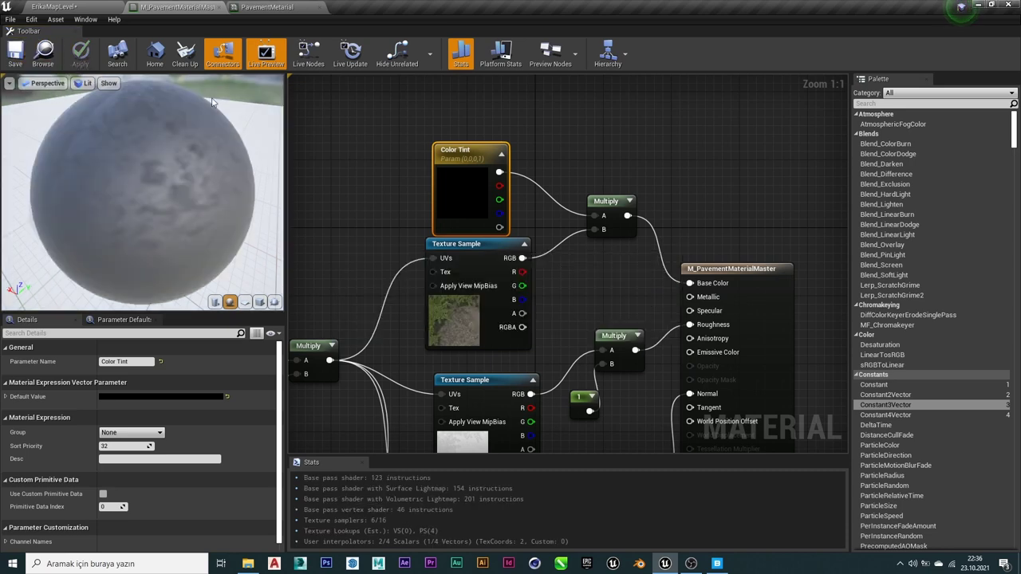
{"action": "left_click", "coordinate": [267, 6]}
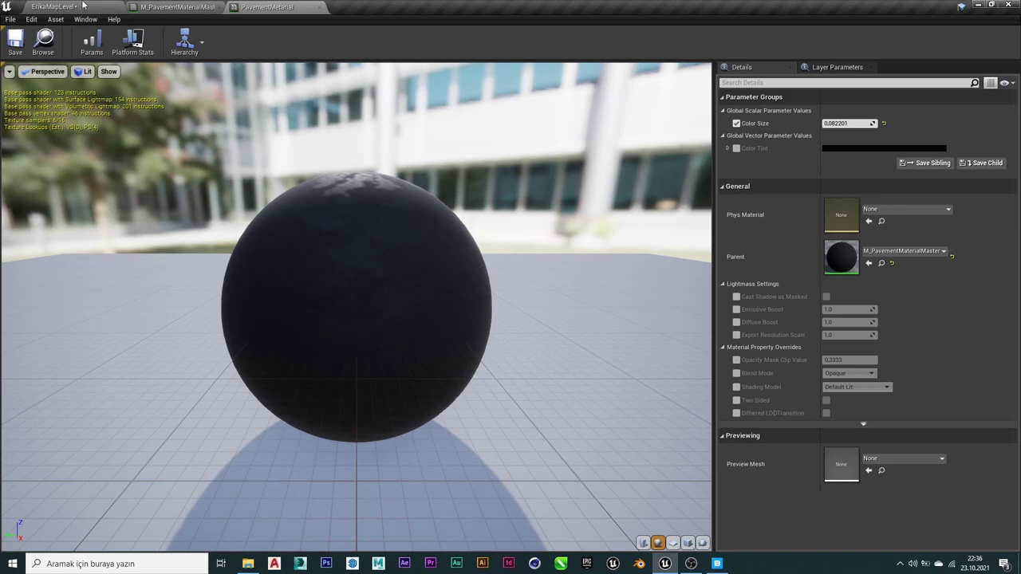
Float the instance editor and tick its Color Tint override, cancelling the colour picker to keep black.
{"action": "left_click_drag", "start_coordinate": [296, 7], "coordinate": [431, 127]}
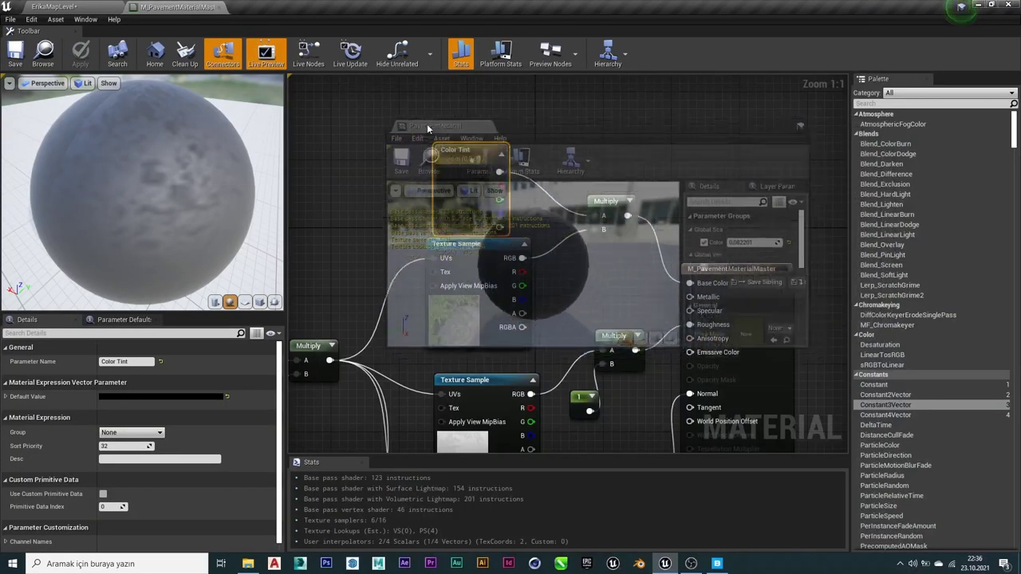
{"action": "left_click", "coordinate": [72, 7]}
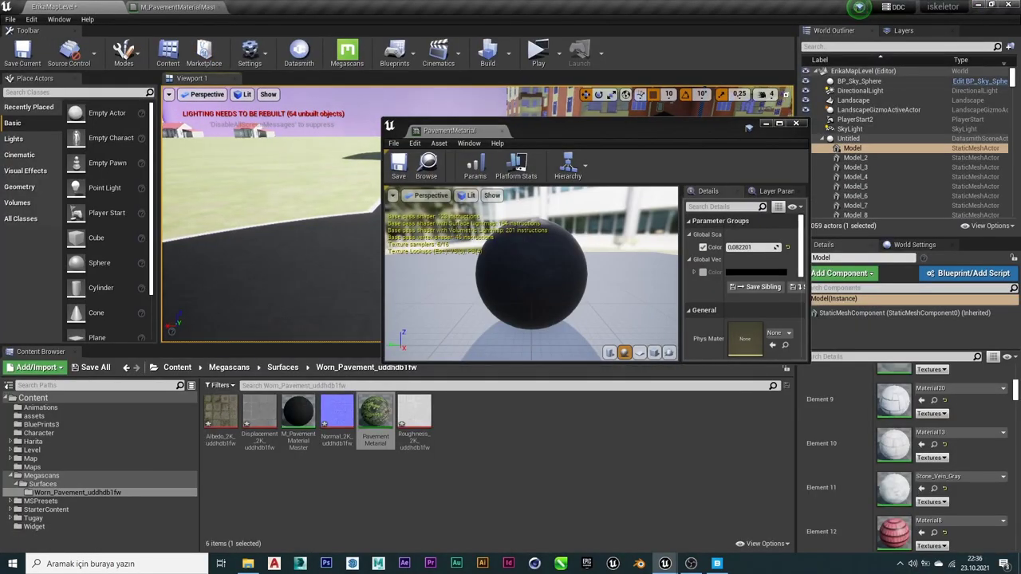
{"action": "mouse_move", "coordinate": [272, 239]}
{"action": "right_mouse_down"}
{"action": "mouse_move", "coordinate": [263, 223]}
{"action": "mouse_move", "coordinate": [263, 233]}
{"action": "right_mouse_up"}
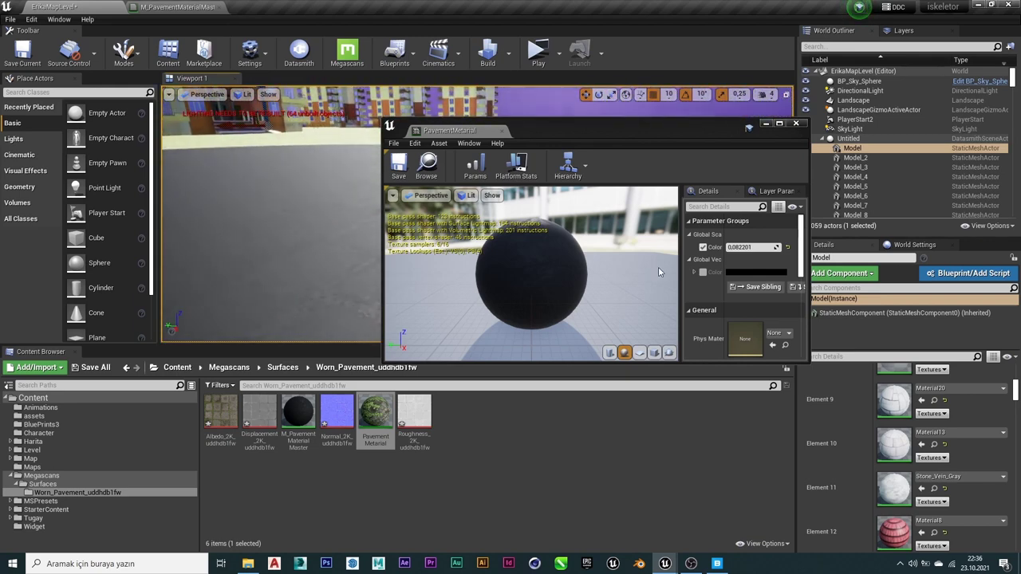
{"action": "left_click", "coordinate": [703, 272]}
{"action": "left_click", "coordinate": [754, 273]}
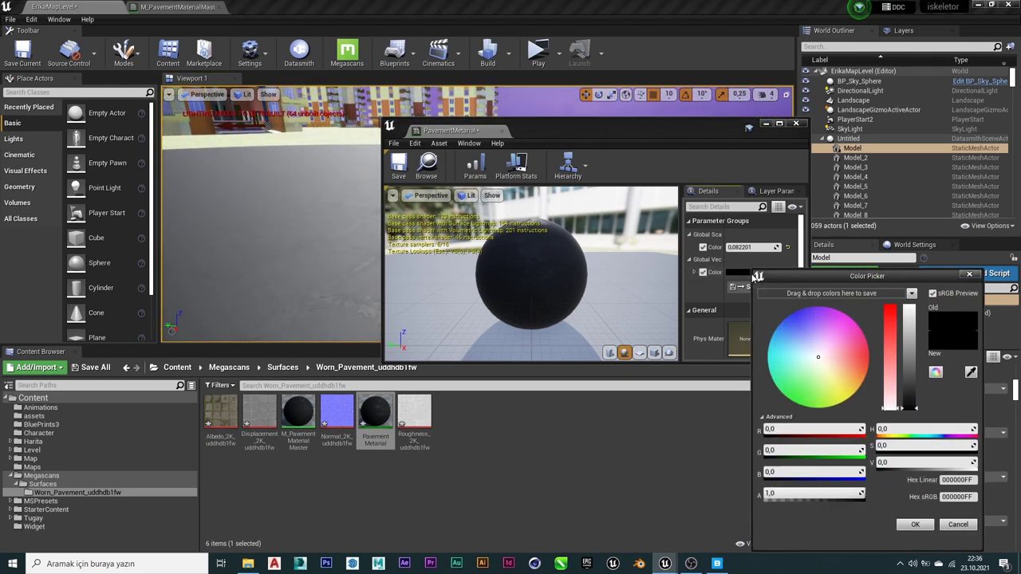
{"action": "left_click_drag", "start_coordinate": [829, 372], "coordinate": [794, 369]}
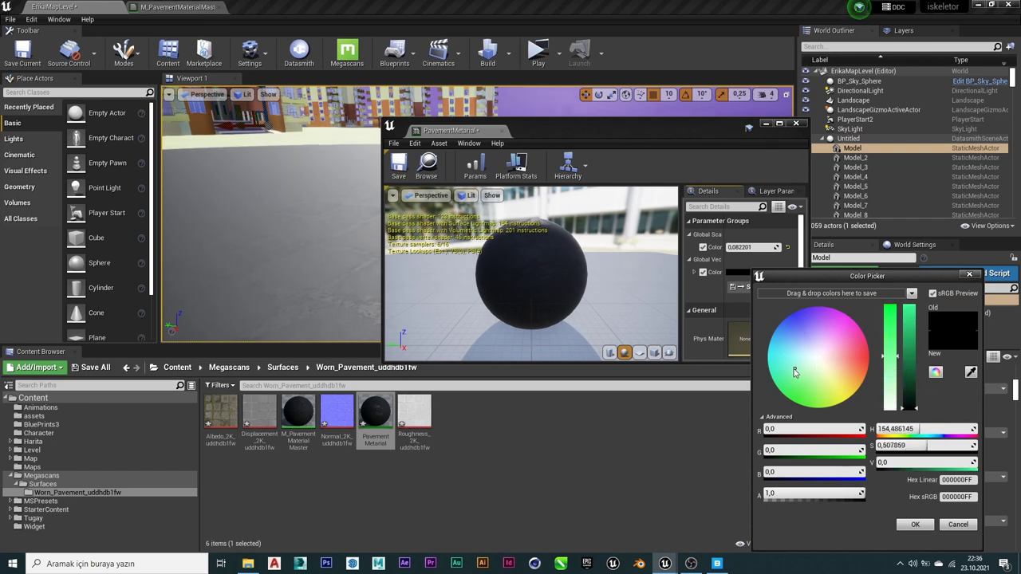
{"action": "left_click", "coordinate": [915, 526]}
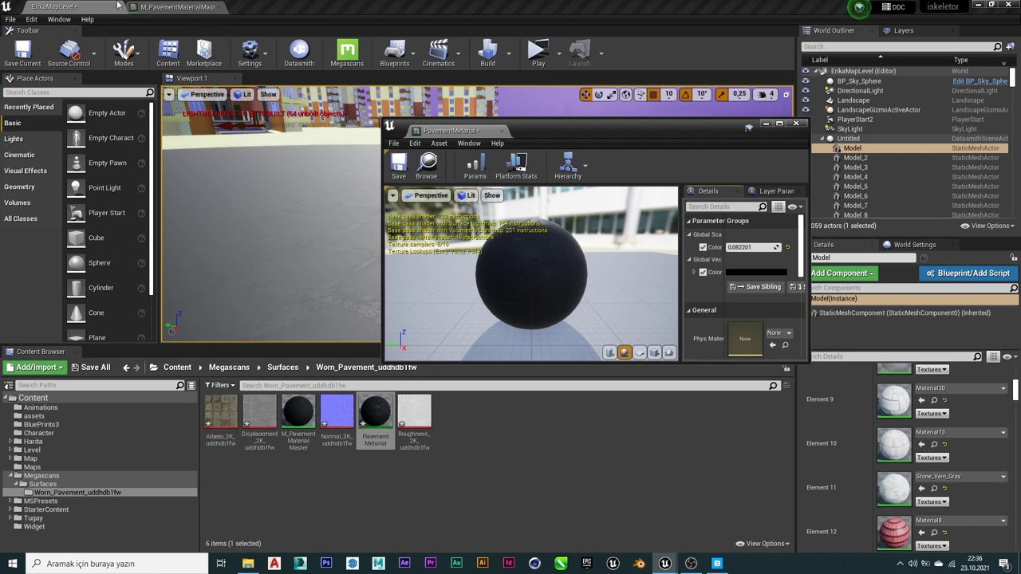
{"action": "left_click", "coordinate": [157, 7]}
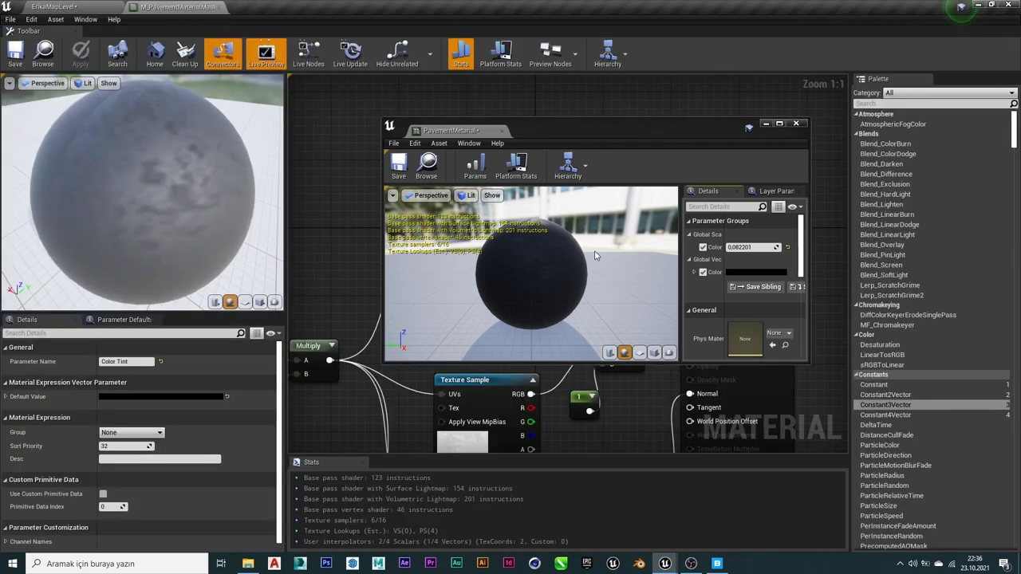
Set the Color Tint node's default to near-white (0.999, 1, 0.977) and apply the master material.
{"action": "left_click", "coordinate": [795, 123]}
{"action": "double_click", "coordinate": [460, 193]}
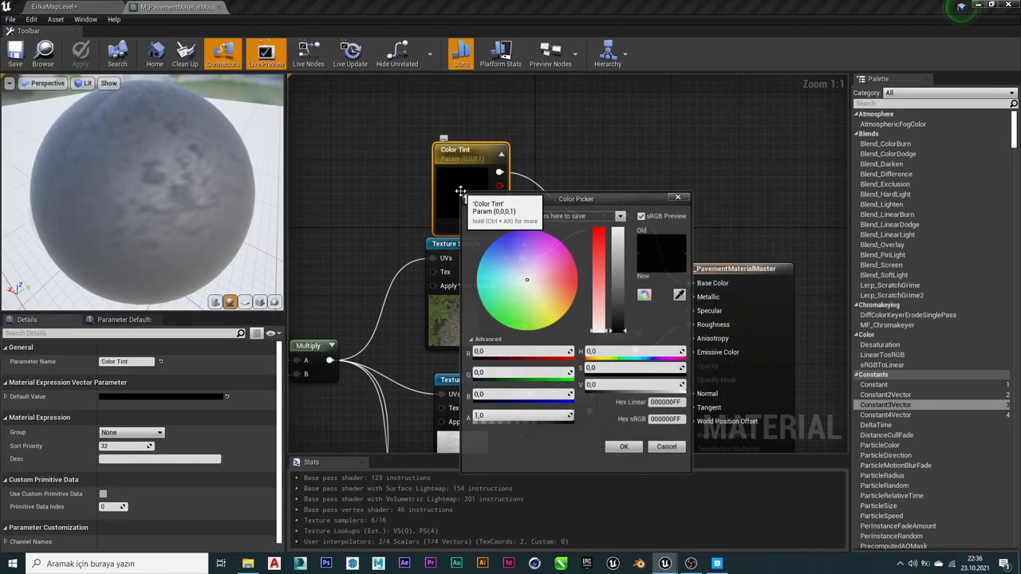
{"action": "left_click_drag", "start_coordinate": [524, 279], "coordinate": [528, 285]}
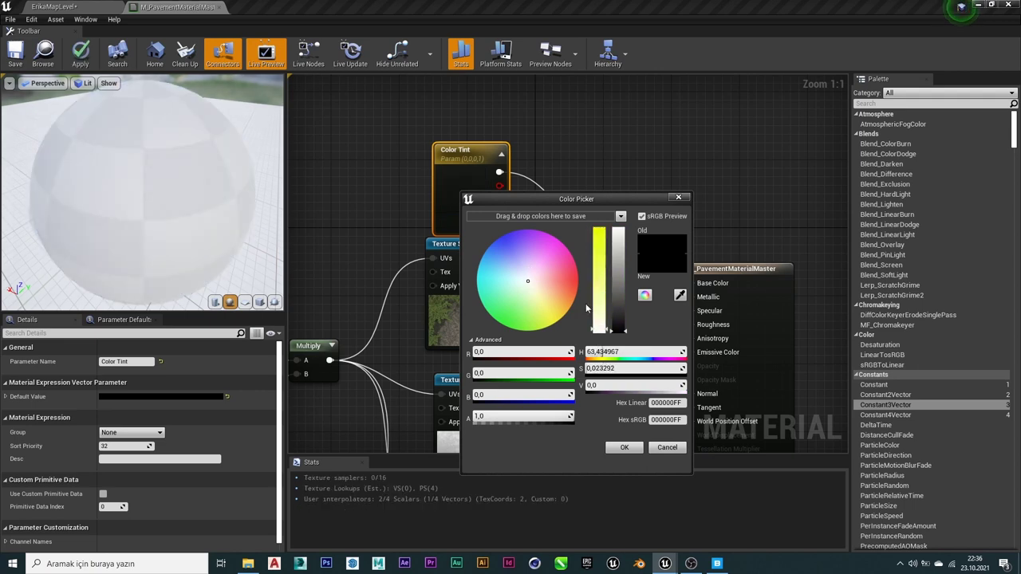
{"action": "left_click_drag", "start_coordinate": [617, 327], "coordinate": [611, 226]}
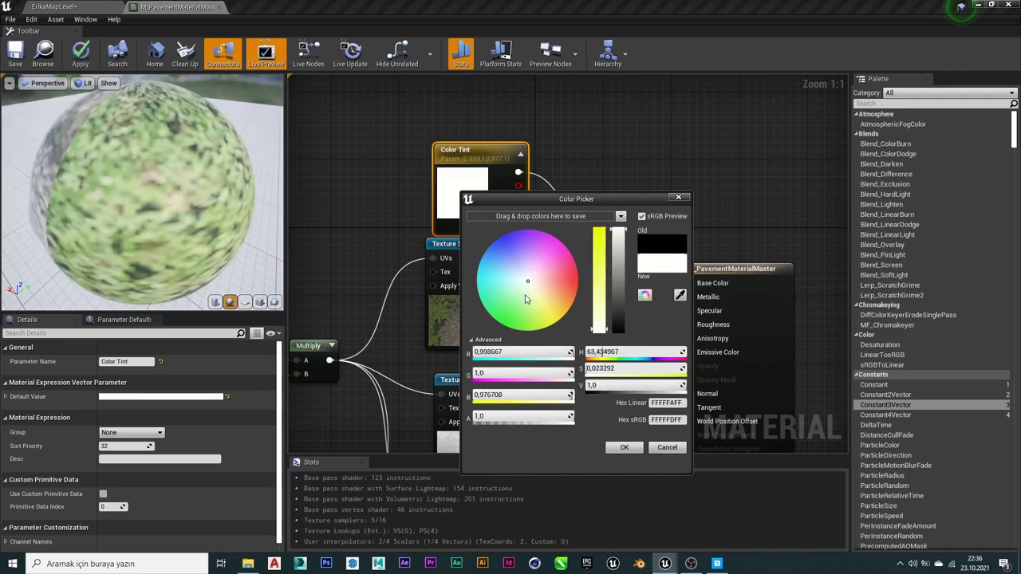
{"action": "left_click", "coordinate": [624, 447]}
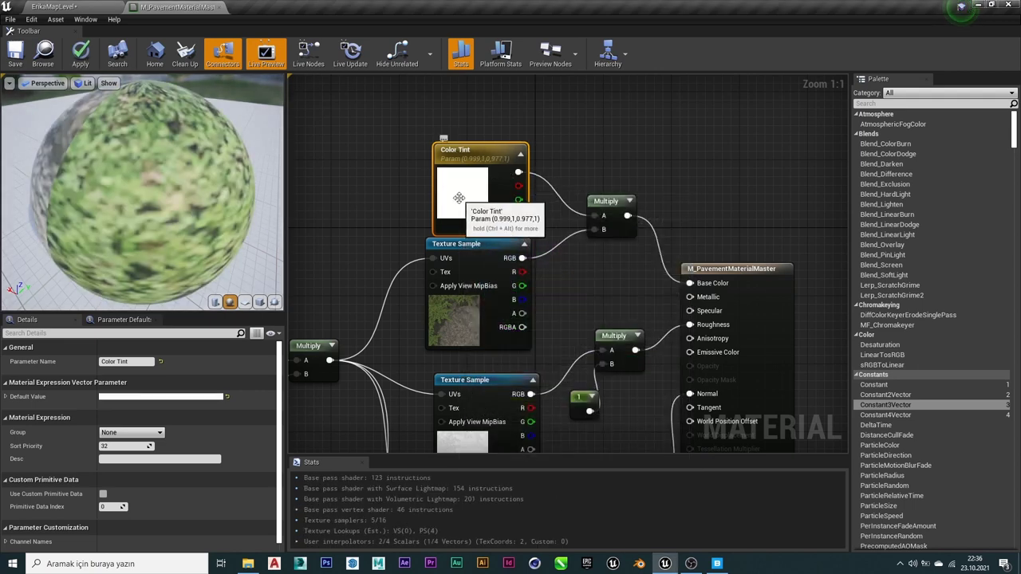
{"action": "left_click_drag", "start_coordinate": [455, 166], "coordinate": [447, 166]}
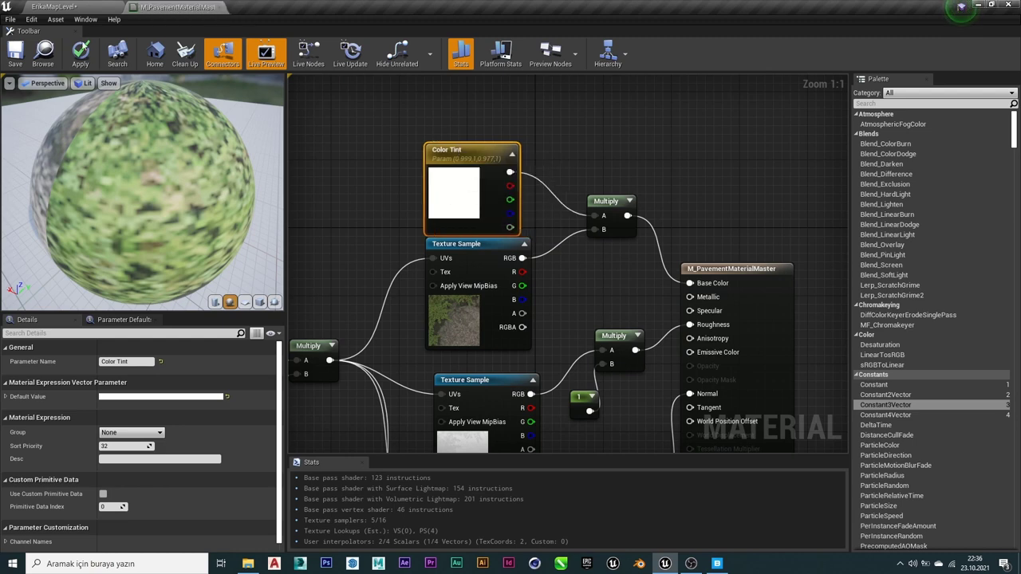
{"action": "left_click", "coordinate": [86, 61]}
Open the PavementMaterial instance, re-enable the Color Tint override and raise it toward white.
{"action": "left_click", "coordinate": [69, 5]}
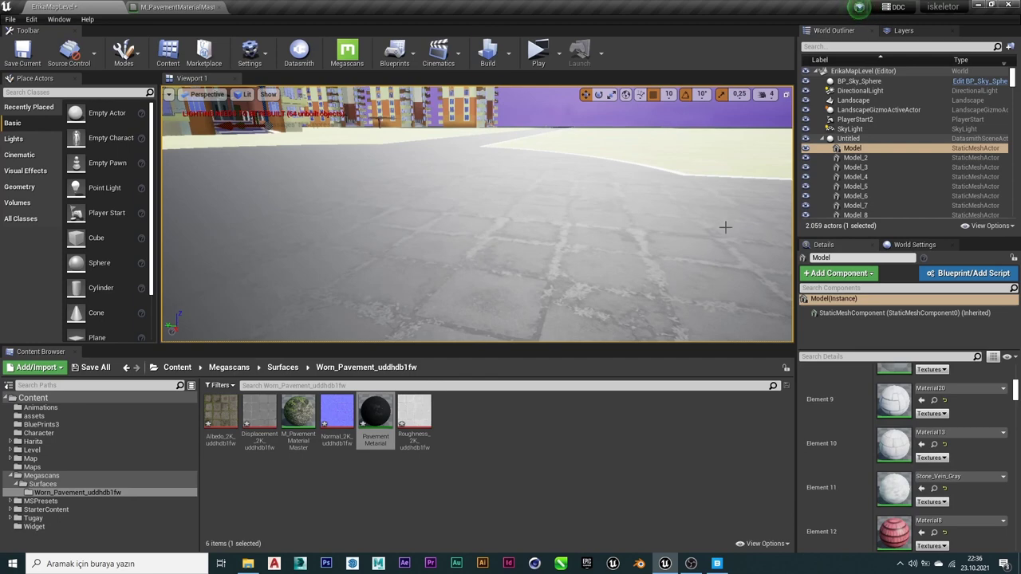
{"action": "right_click_drag", "start_coordinate": [725, 228], "coordinate": [725, 227]}
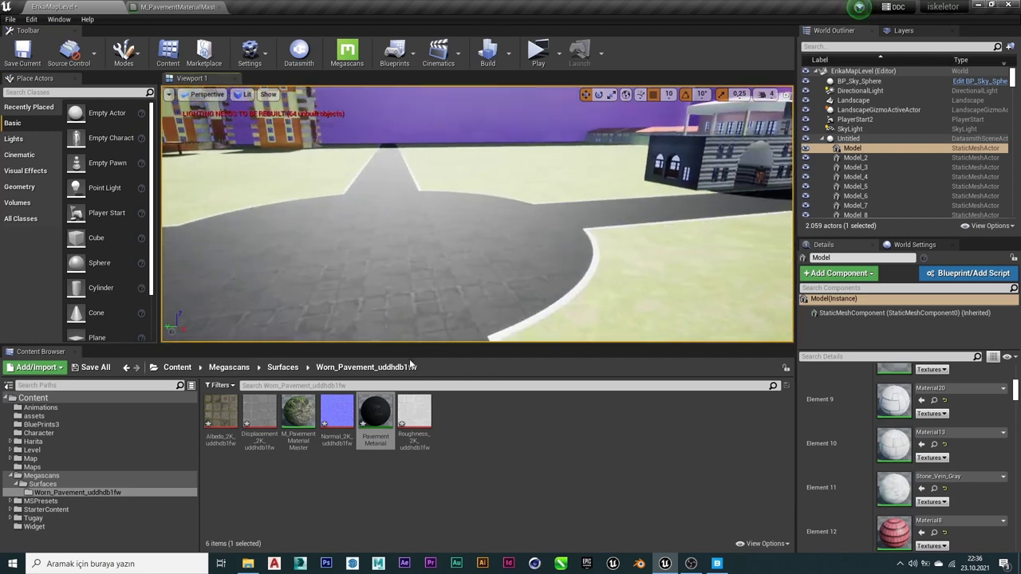
{"action": "double_click", "coordinate": [375, 412]}
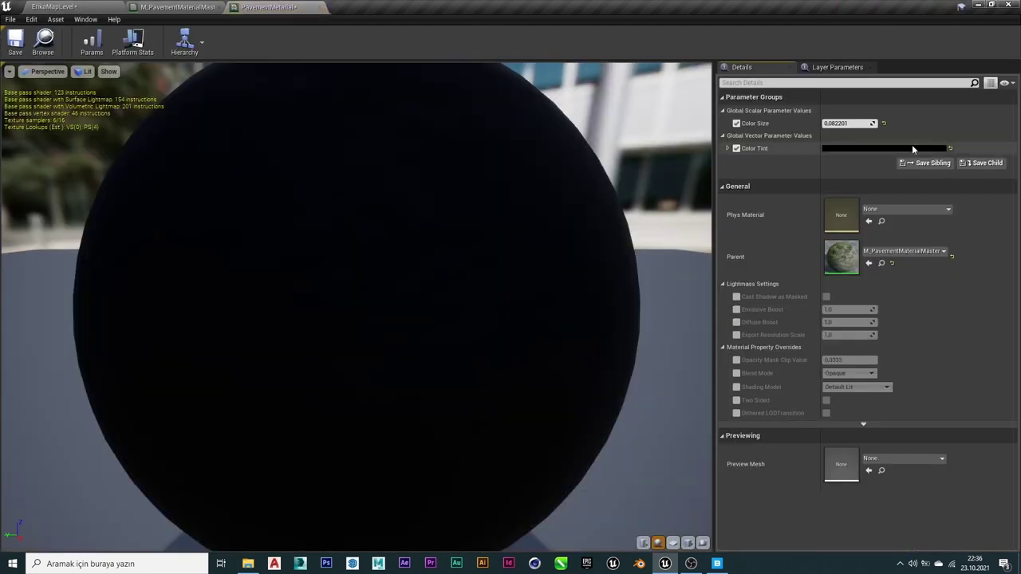
{"action": "left_click", "coordinate": [736, 148]}
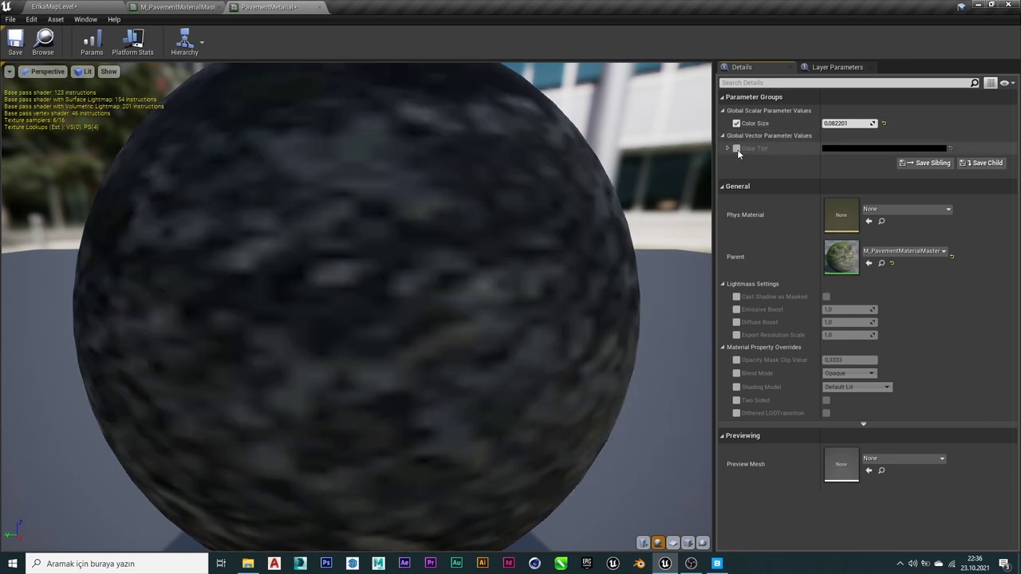
{"action": "left_click", "coordinate": [736, 148]}
{"action": "left_click", "coordinate": [841, 148]}
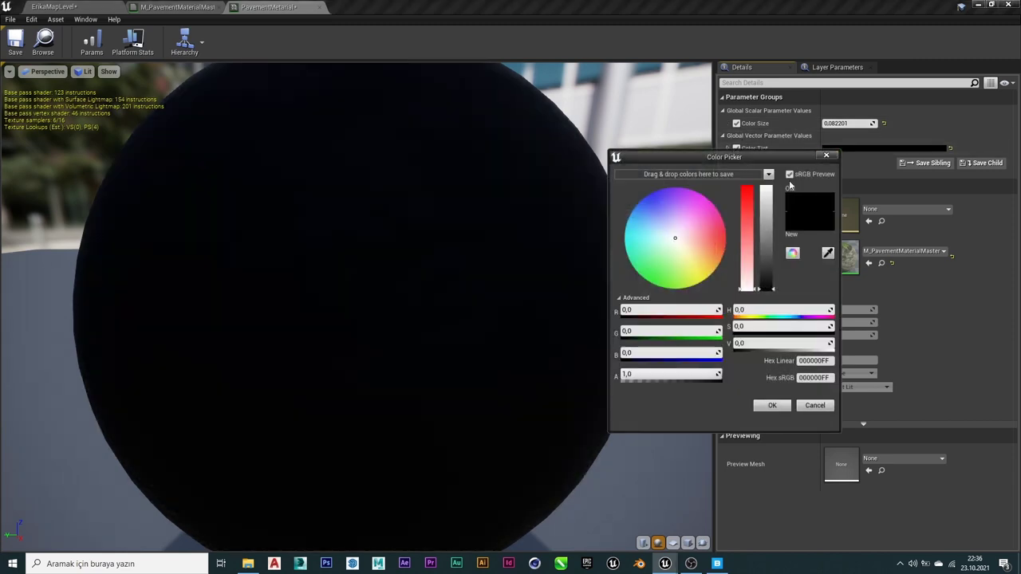
{"action": "left_click_drag", "start_coordinate": [773, 272], "coordinate": [758, 180]}
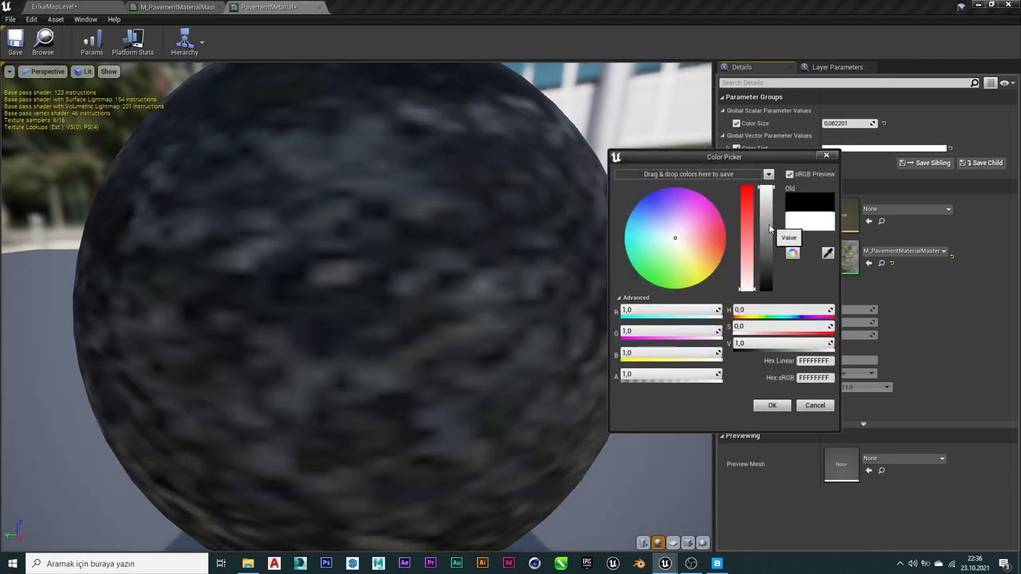
Preview the tint on the road and accept near-white (1.0, 0.985, 0.996), then inspect the preview sphere.
{"action": "left_click", "coordinate": [175, 6]}
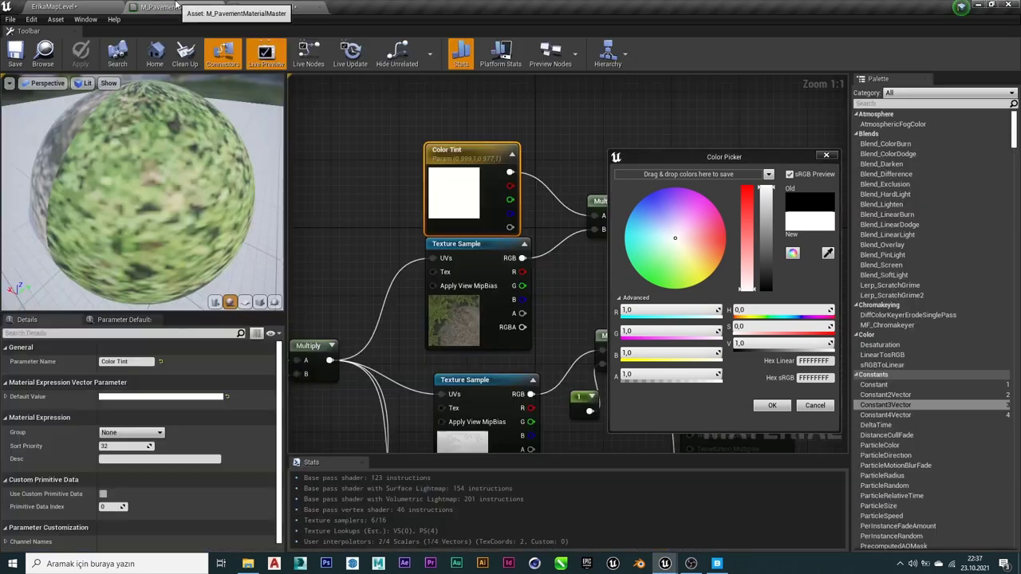
{"action": "left_click", "coordinate": [54, 7]}
{"action": "right_click_drag", "start_coordinate": [383, 239], "coordinate": [676, 249]}
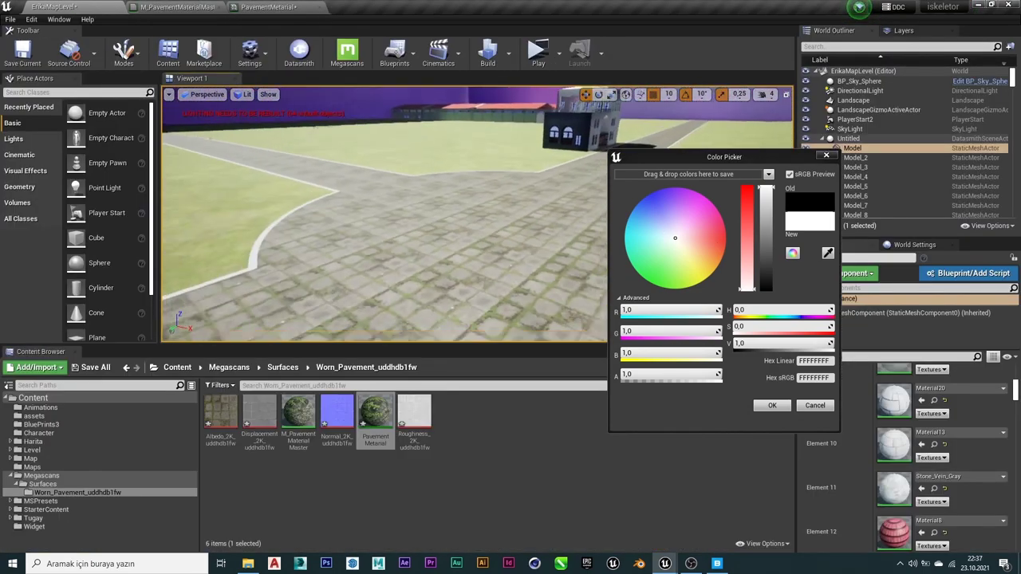
{"action": "mouse_move", "coordinate": [676, 250]}
{"action": "left_mouse_down"}
{"action": "mouse_move", "coordinate": [698, 227]}
{"action": "mouse_move", "coordinate": [678, 257]}
{"action": "mouse_move", "coordinate": [677, 242]}
{"action": "left_mouse_up"}
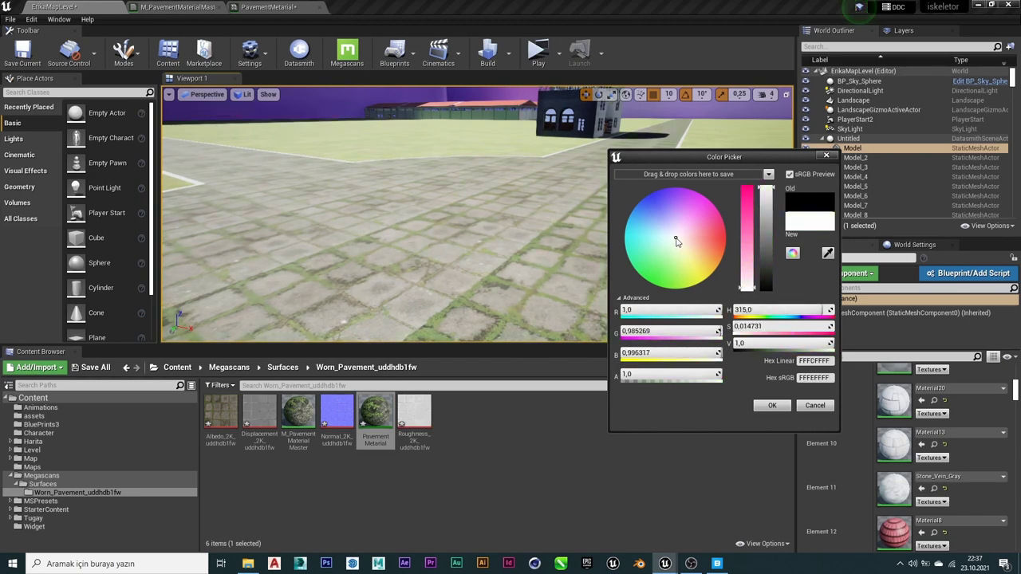
{"action": "left_click", "coordinate": [773, 407]}
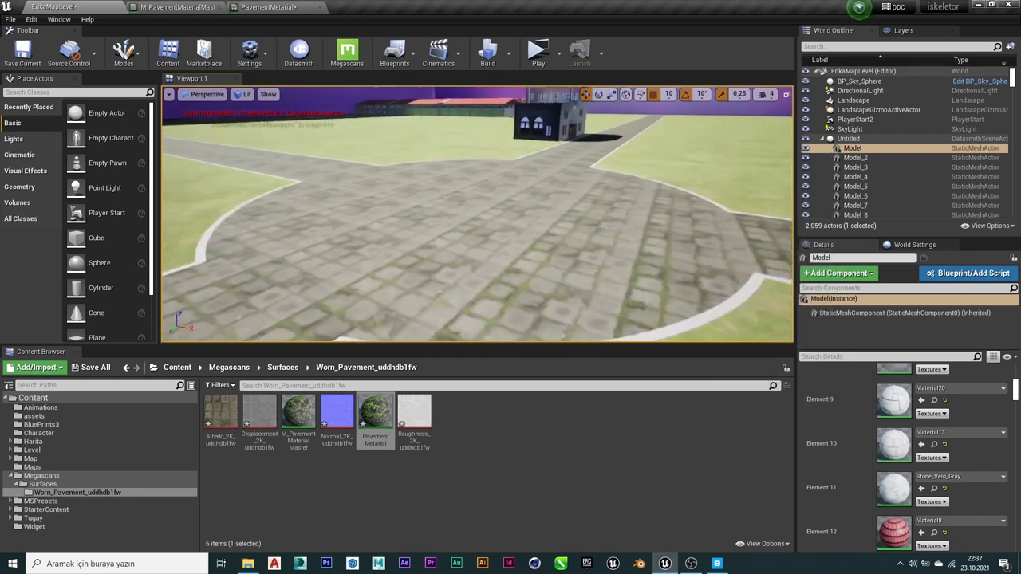
{"action": "left_click", "coordinate": [268, 6]}
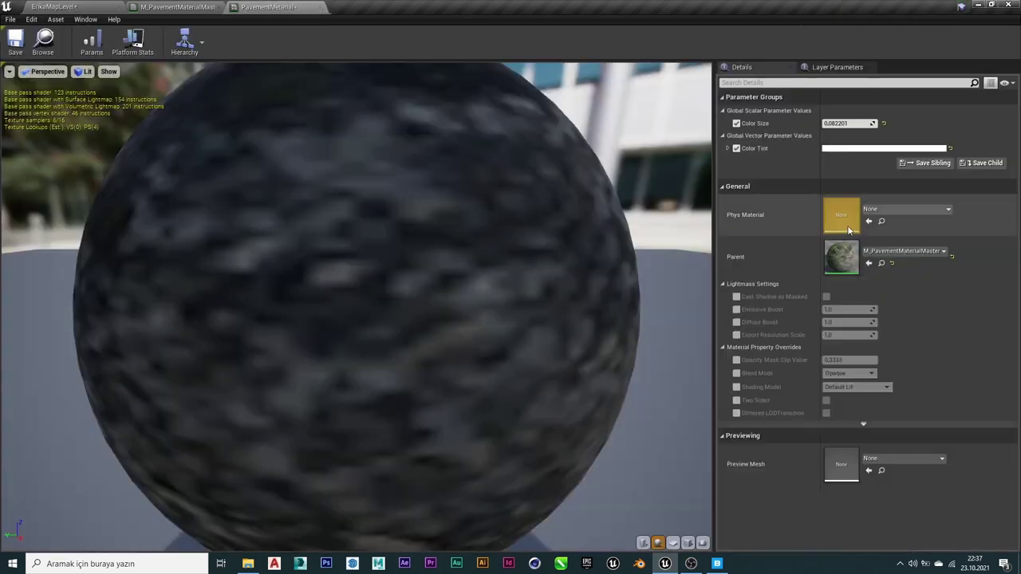
{"action": "scroll", "coordinate": [380, 195], "scroll_direction": "down", "scroll_amount": 5}
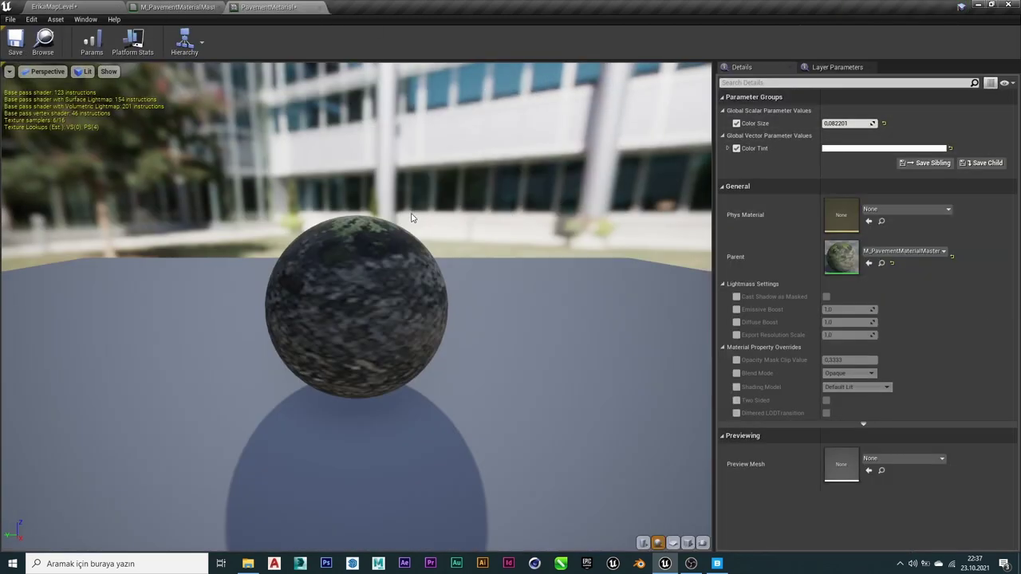
{"action": "left_click_drag", "start_coordinate": [378, 229], "coordinate": [378, 264]}
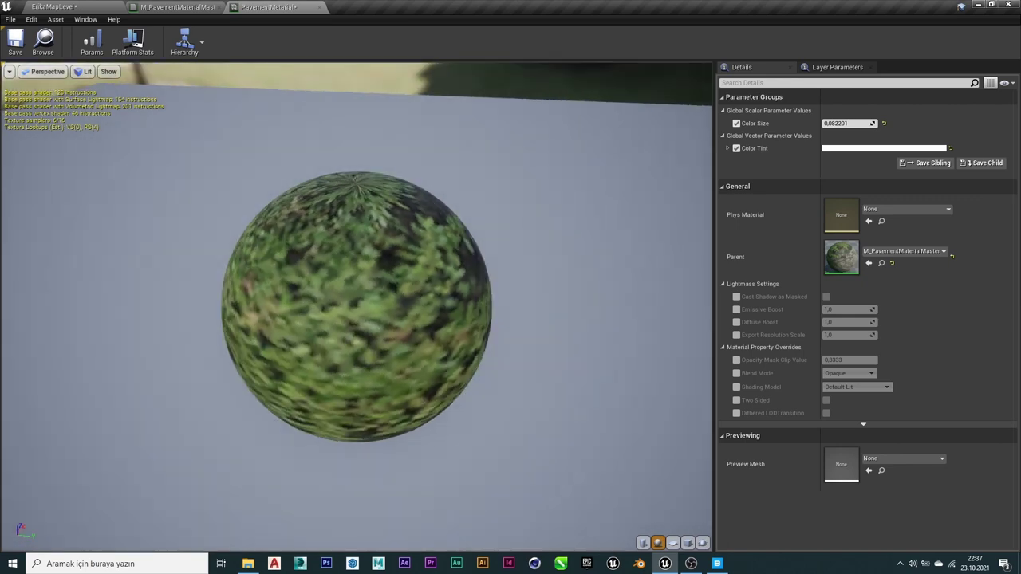
{"action": "left_click", "coordinate": [172, 7]}
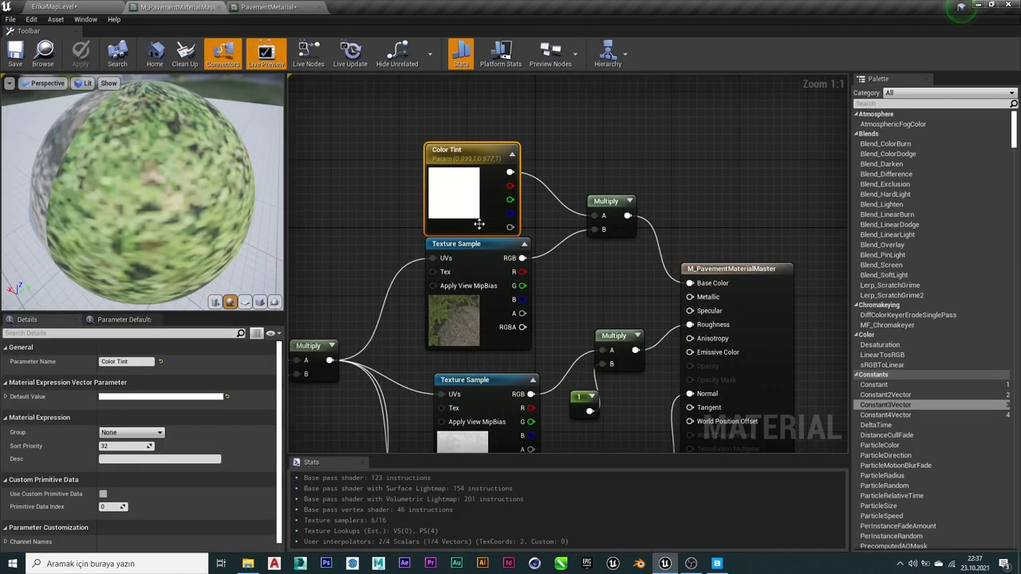
Convert the constant 1 roughness multiplier into a scalar parameter named 'Roughness' and save.
{"action": "scroll", "coordinate": [560, 257], "scroll_direction": "down", "scroll_amount": 2}
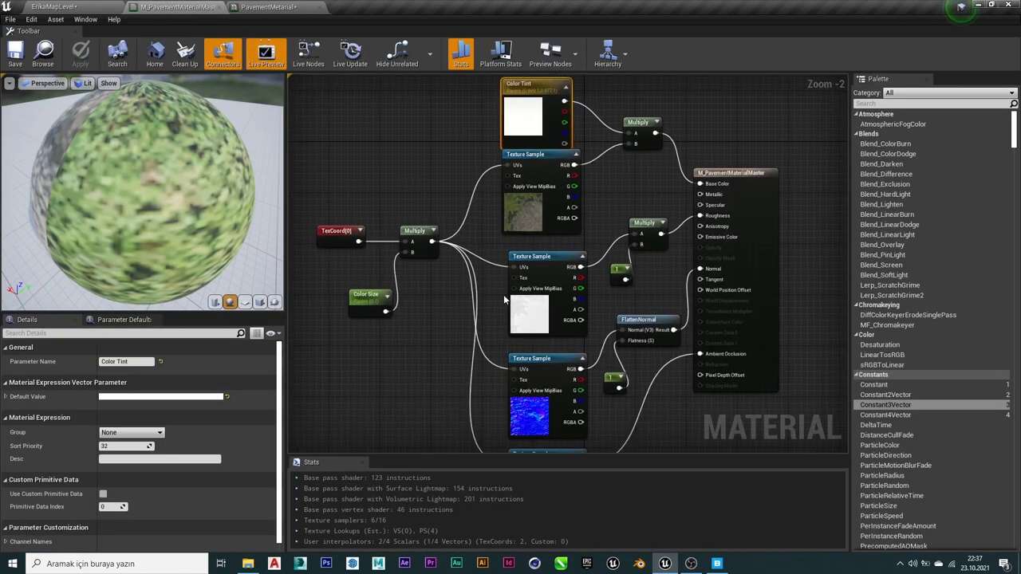
{"action": "scroll", "coordinate": [503, 295], "scroll_direction": "up", "scroll_amount": 1}
{"action": "scroll", "coordinate": [503, 295], "scroll_direction": "up", "scroll_amount": 1}
{"action": "right_click", "coordinate": [529, 275]}
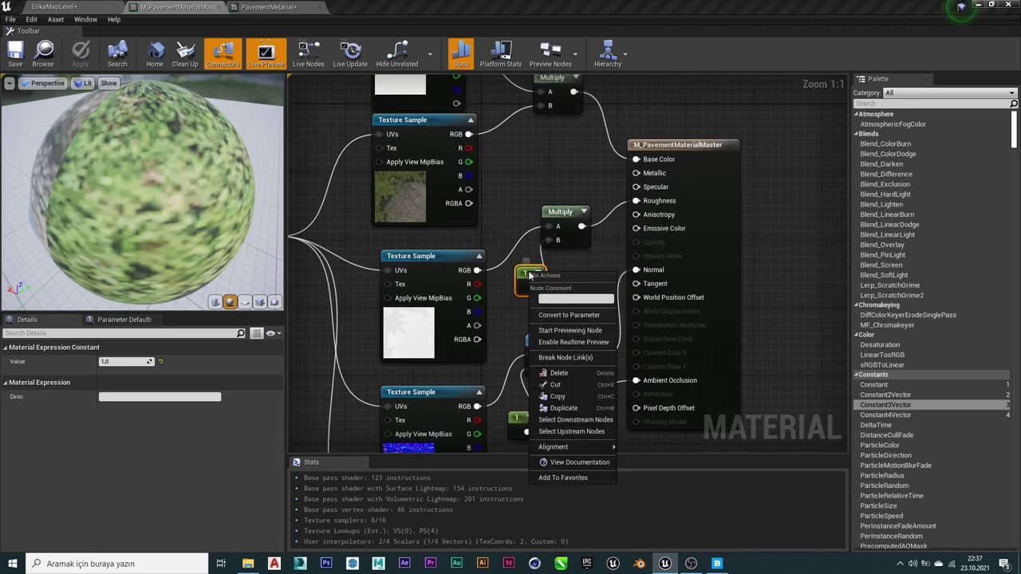
{"action": "left_click", "coordinate": [566, 315]}
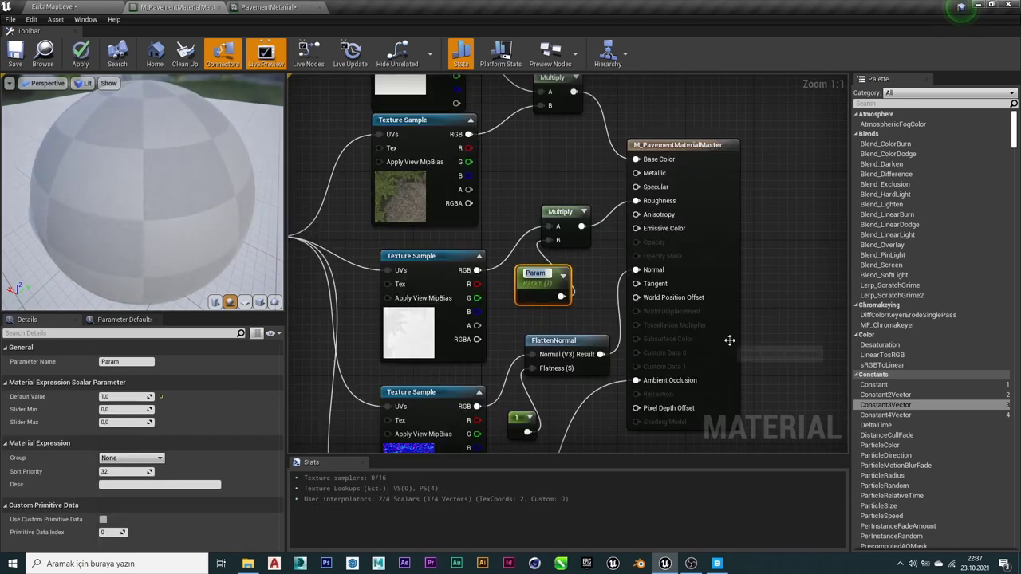
{"action": "key", "text": "Caps_Lock"}
{"action": "type", "text": "Rou"}
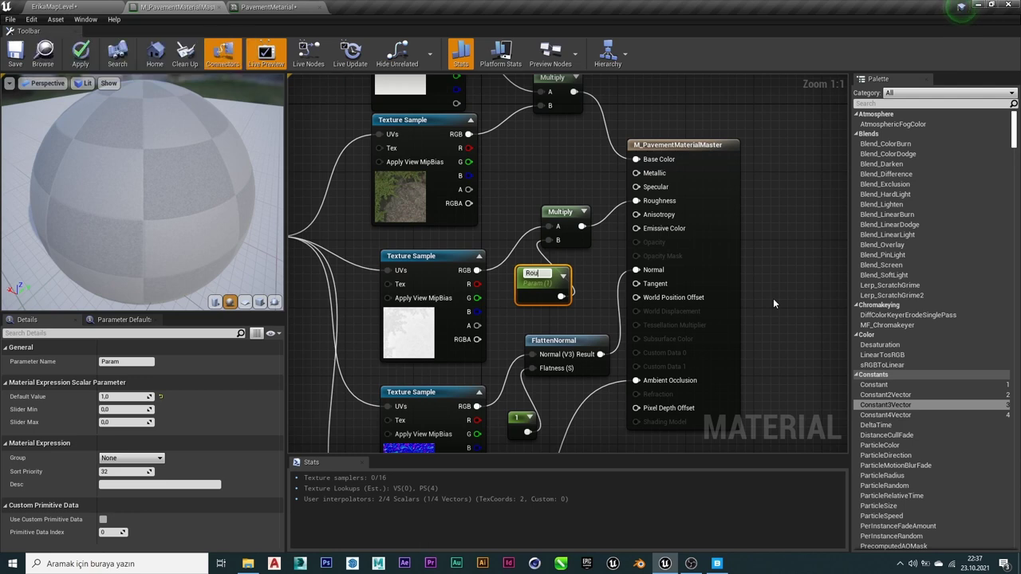
{"action": "type", "text": "ghness"}
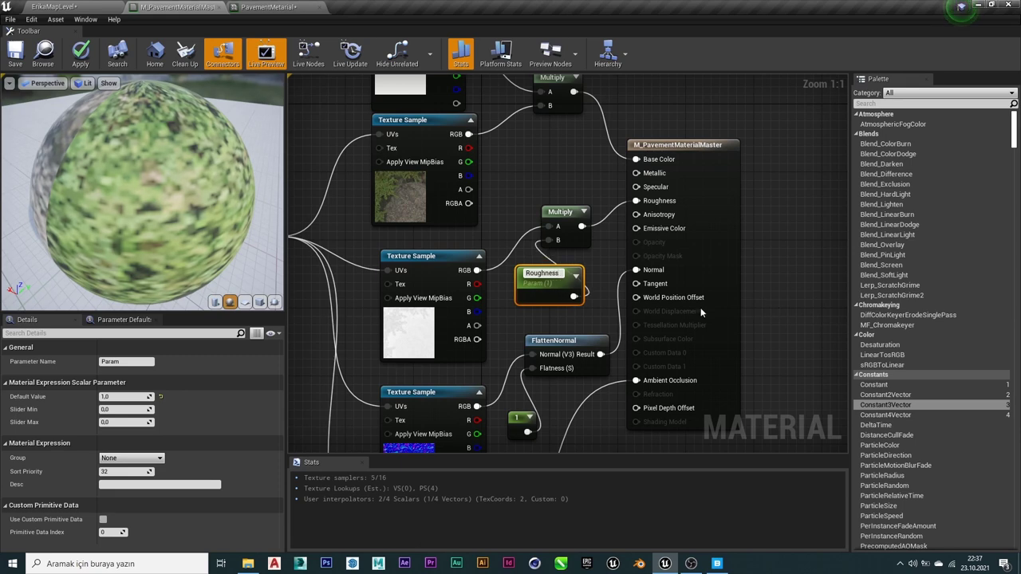
{"action": "key", "text": "Return"}
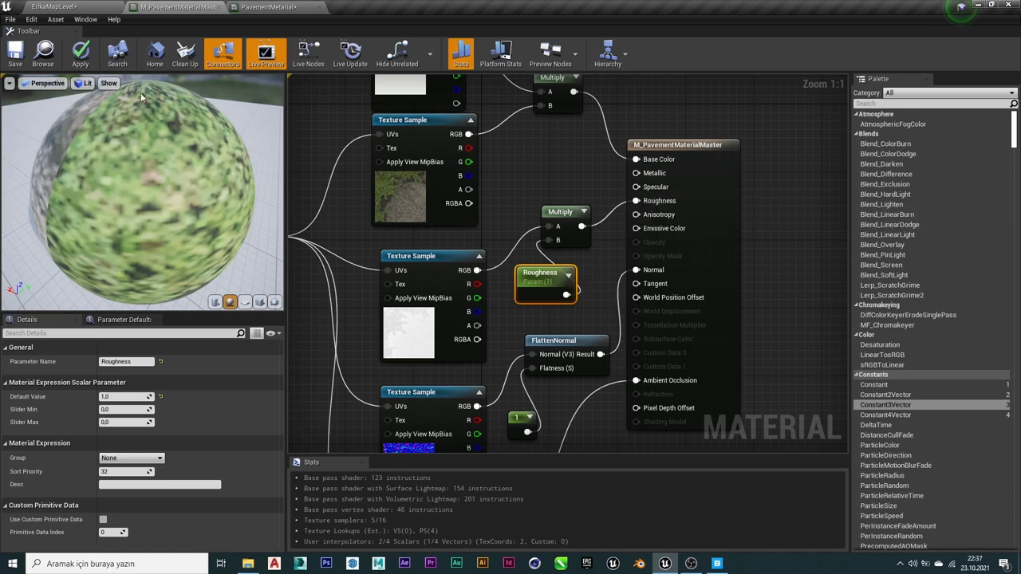
{"action": "left_click", "coordinate": [79, 62]}
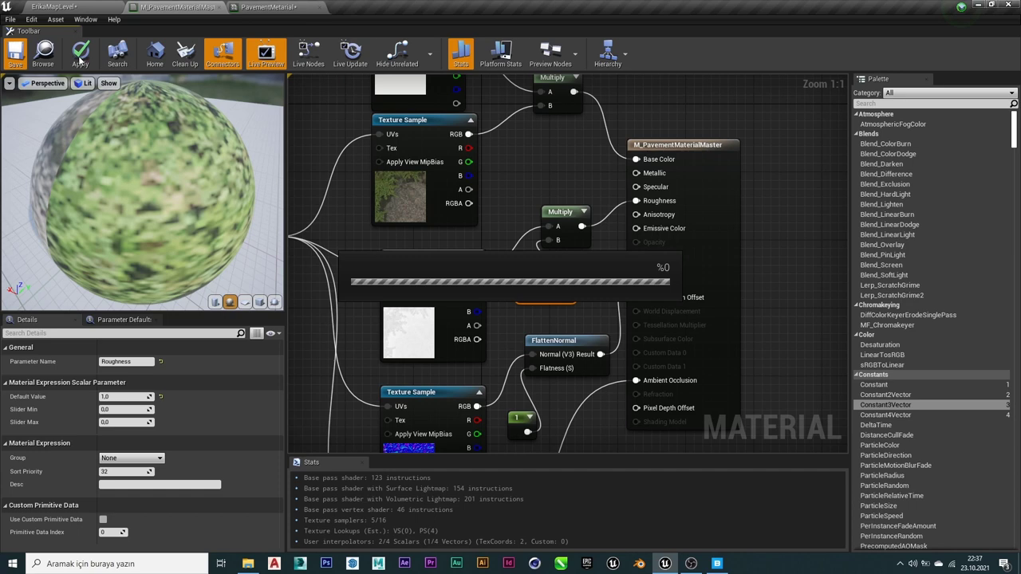
{"action": "left_click", "coordinate": [239, 7]}
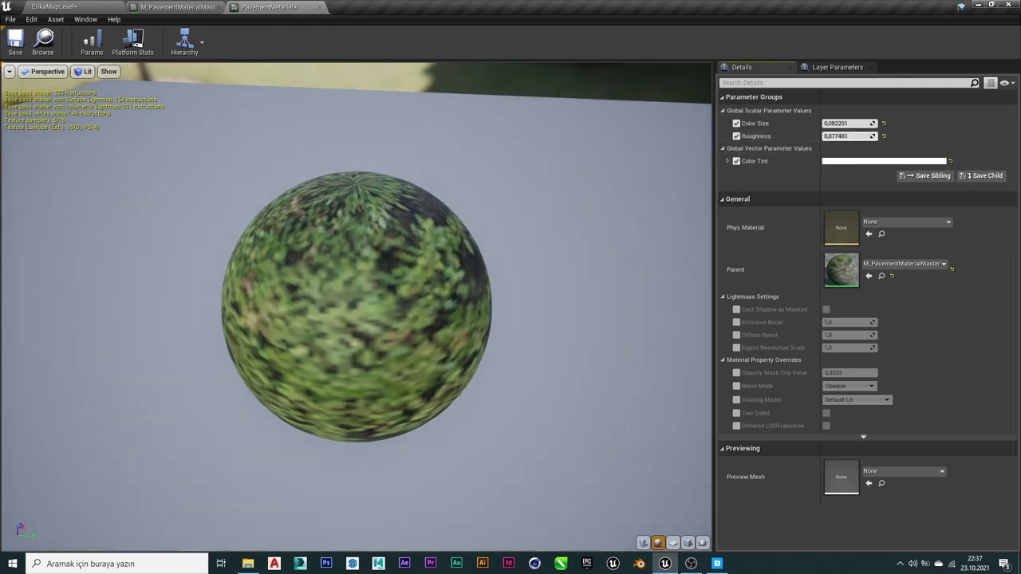
Lower the instance's Roughness, entering 0.988888 and then dragging it to about 0.77.
{"action": "left_click_drag", "start_coordinate": [849, 135], "coordinate": [815, 110]}
{"action": "left_click", "coordinate": [109, 5]}
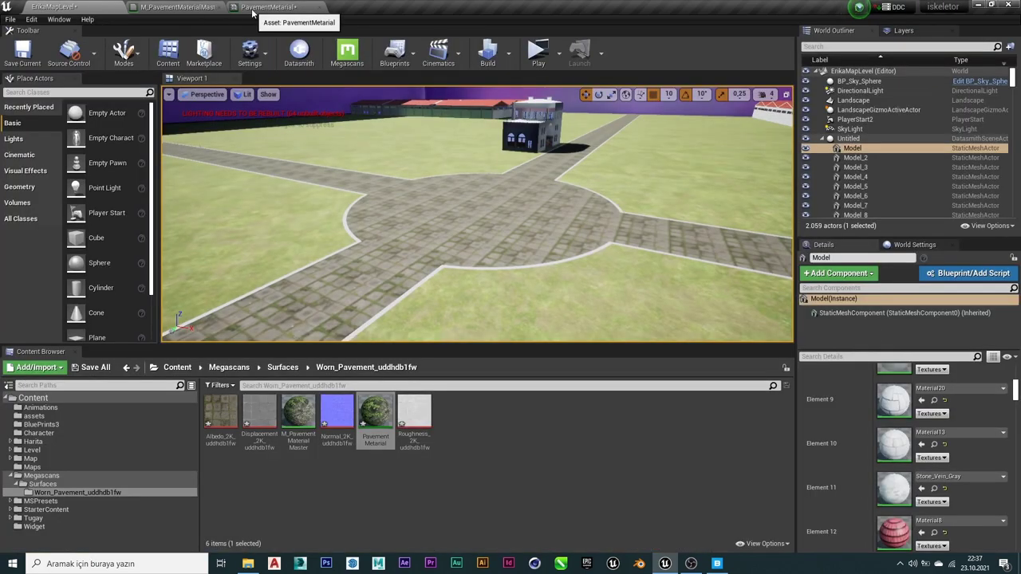
{"action": "left_click", "coordinate": [175, 7]}
{"action": "left_click", "coordinate": [47, 7]}
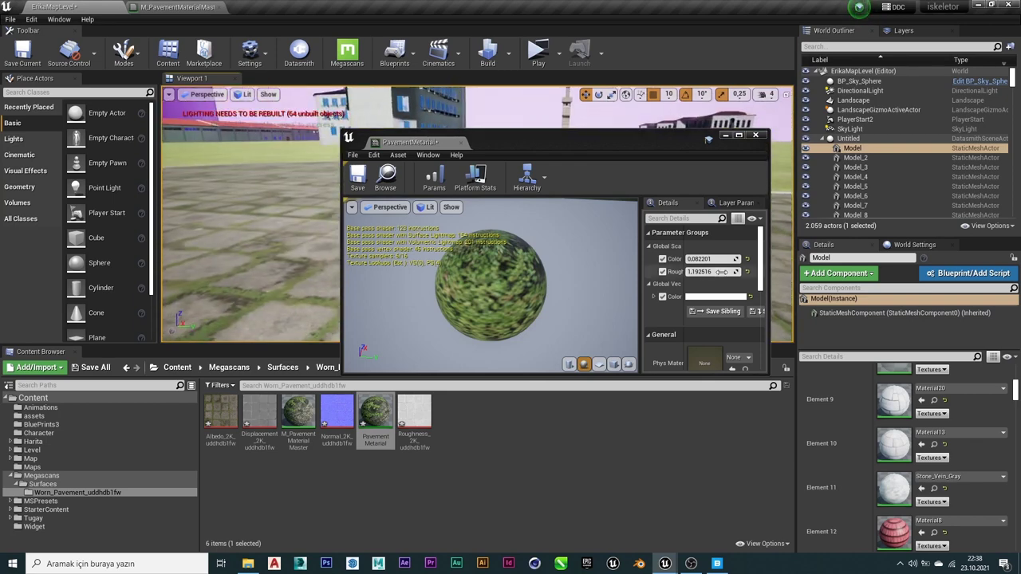
{"action": "type", "text": "0.988888"}
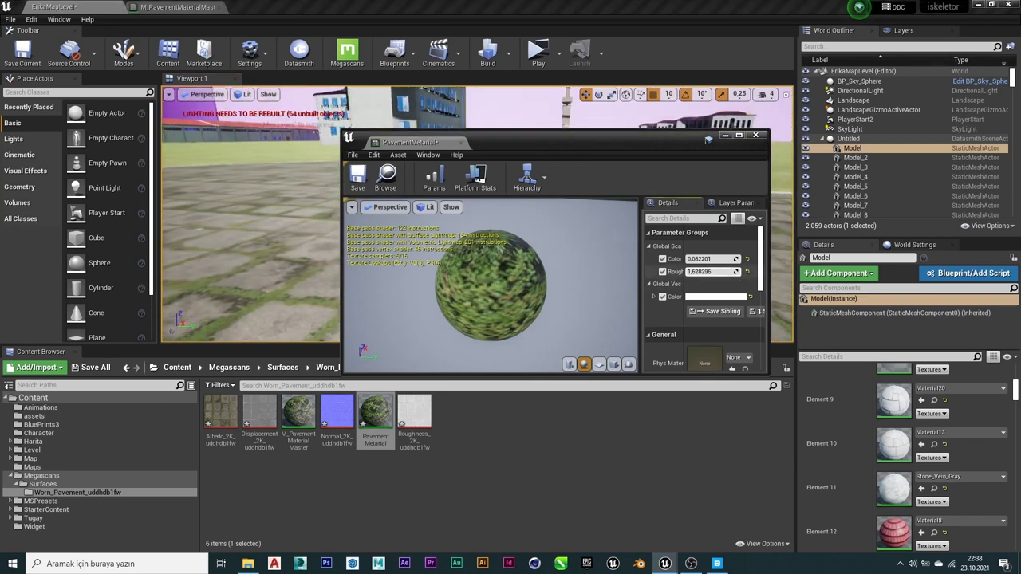
{"action": "key", "text": "Return"}
{"action": "mouse_move", "coordinate": [712, 271]}
{"action": "left_mouse_down"}
{"action": "mouse_move", "coordinate": [678, 271]}
{"action": "mouse_move", "coordinate": [741, 271]}
{"action": "left_mouse_up"}
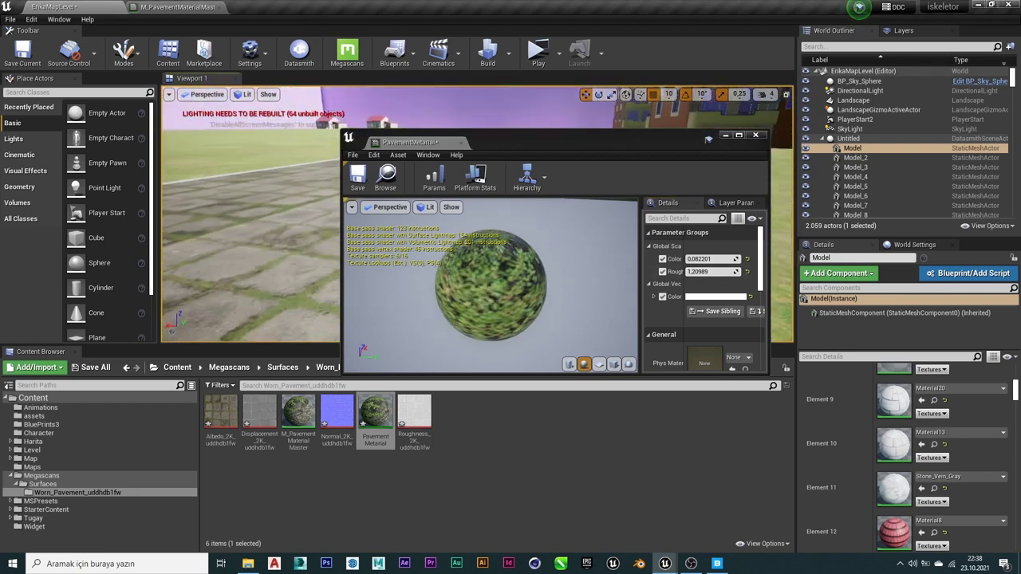
{"action": "left_click_drag", "start_coordinate": [531, 135], "coordinate": [750, 188]}
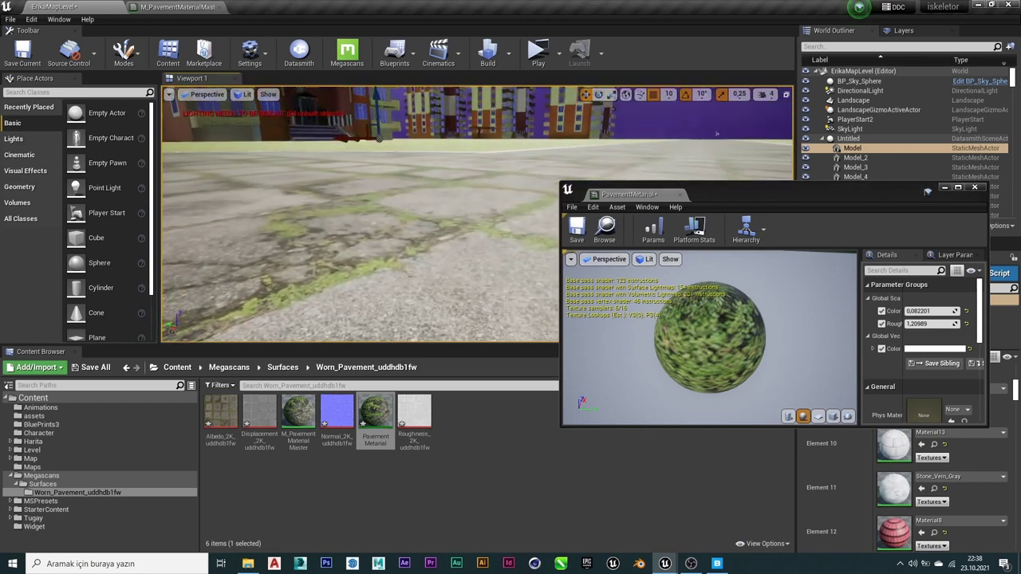
{"action": "mouse_move", "coordinate": [927, 323]}
{"action": "left_mouse_down"}
{"action": "mouse_move", "coordinate": [893, 324]}
{"action": "mouse_move", "coordinate": [937, 324]}
{"action": "mouse_move", "coordinate": [909, 310]}
{"action": "mouse_move", "coordinate": [933, 310]}
{"action": "left_mouse_up"}
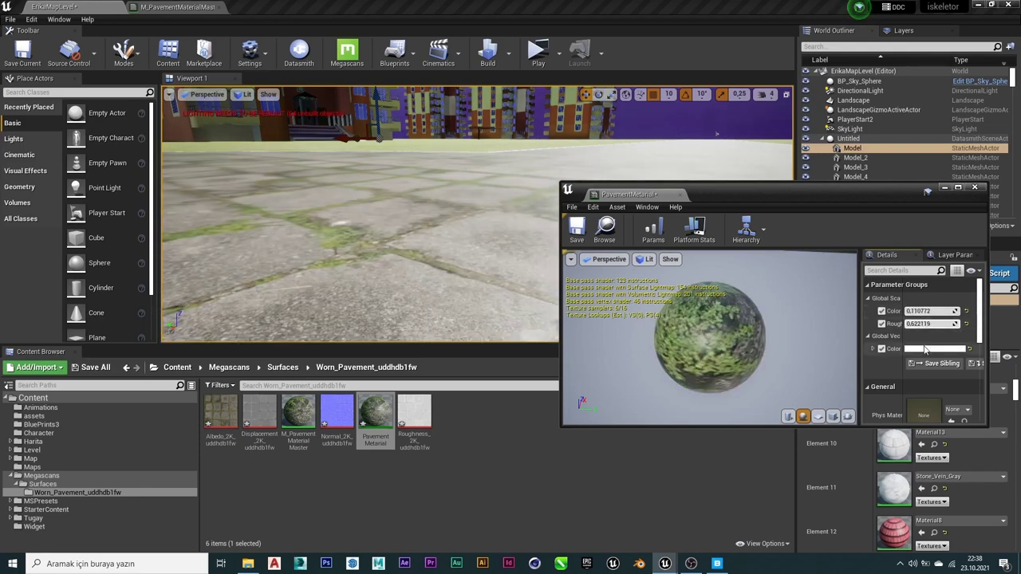
Give Color Tint a pale yellow colour, close the instance editor and save the level.
{"action": "left_click", "coordinate": [925, 349]}
{"action": "left_click_drag", "start_coordinate": [761, 363], "coordinate": [763, 364]}
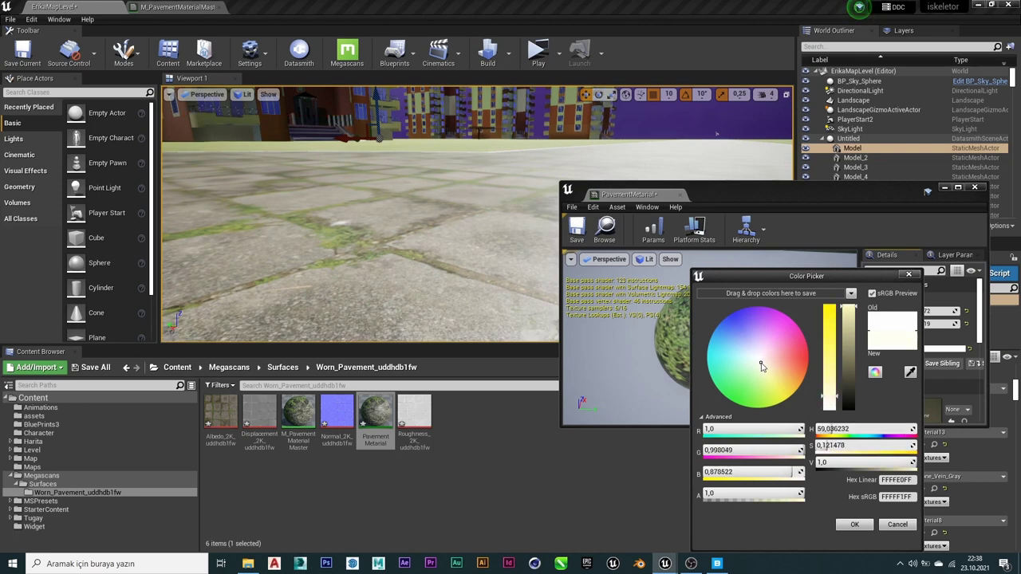
{"action": "left_click", "coordinate": [854, 525]}
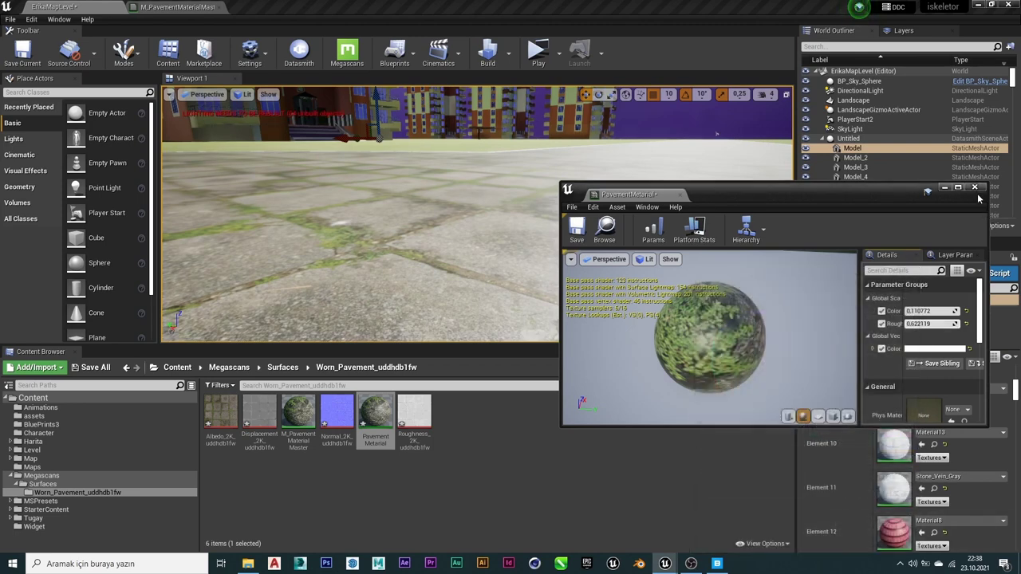
{"action": "left_click", "coordinate": [974, 188]}
{"action": "key", "text": "ctrl+s"}
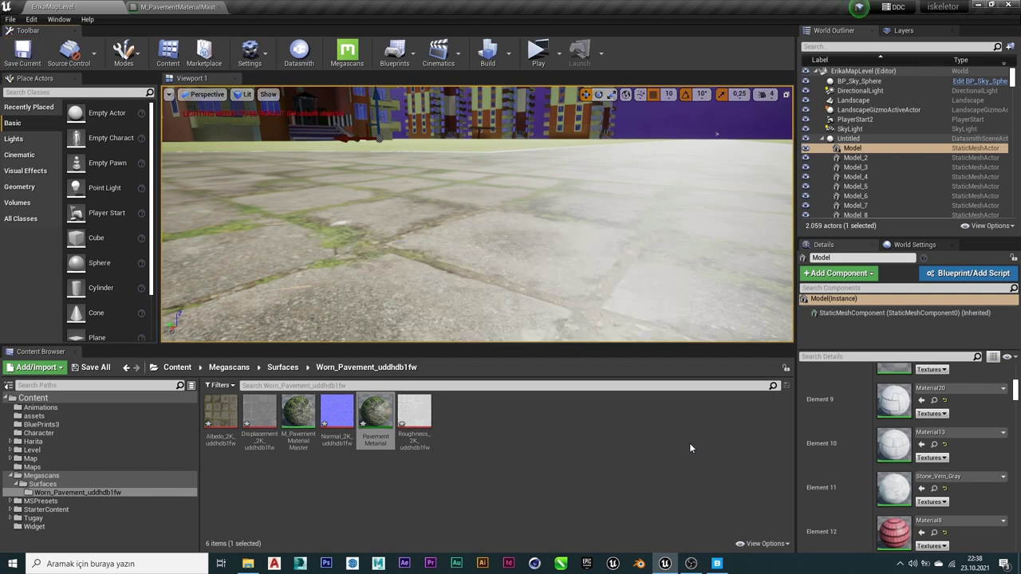
View the retextured pavement from above, then go back to the master material graph.
{"action": "mouse_move", "coordinate": [716, 134]}
{"action": "right_mouse_down"}
{"action": "mouse_move", "coordinate": [440, 178]}
{"action": "mouse_move", "coordinate": [511, 192]}
{"action": "mouse_move", "coordinate": [495, 160]}
{"action": "right_mouse_up"}
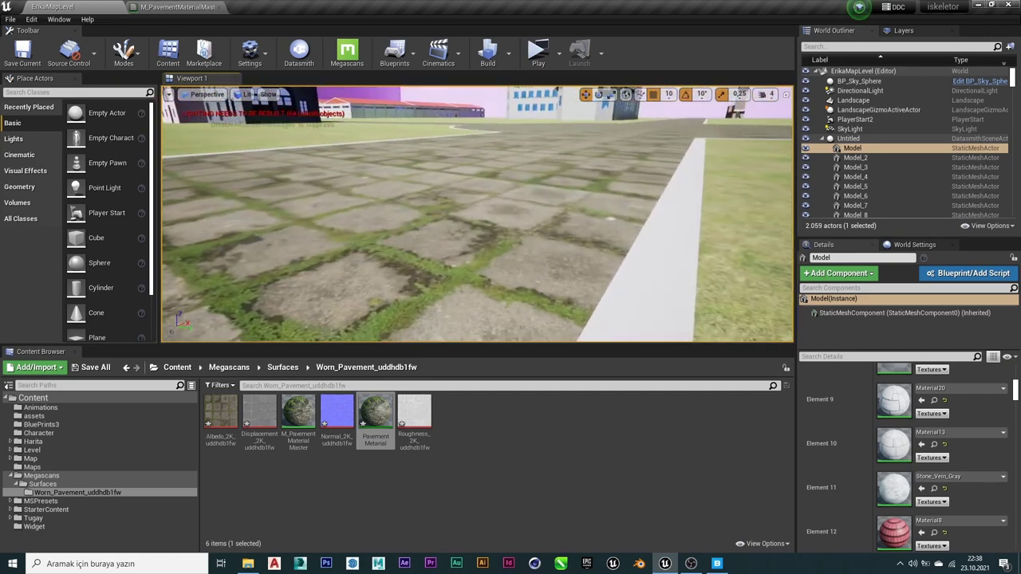
{"action": "left_click", "coordinate": [171, 8]}
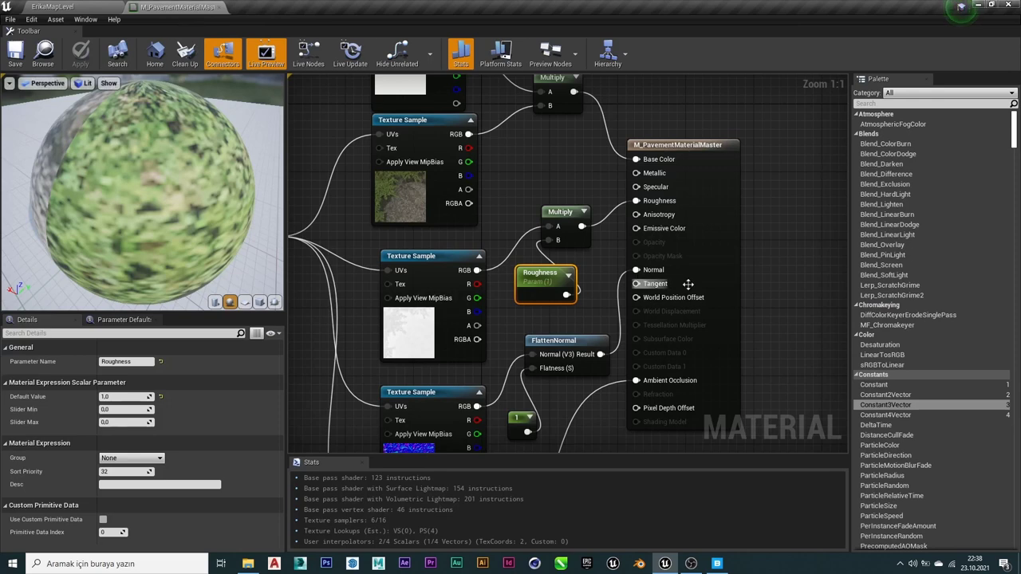
Convert the flatness constant 1 into a parameter named 'Flatten Normal Size' and save.
{"action": "right_click_drag", "start_coordinate": [688, 284], "coordinate": [681, 169]}
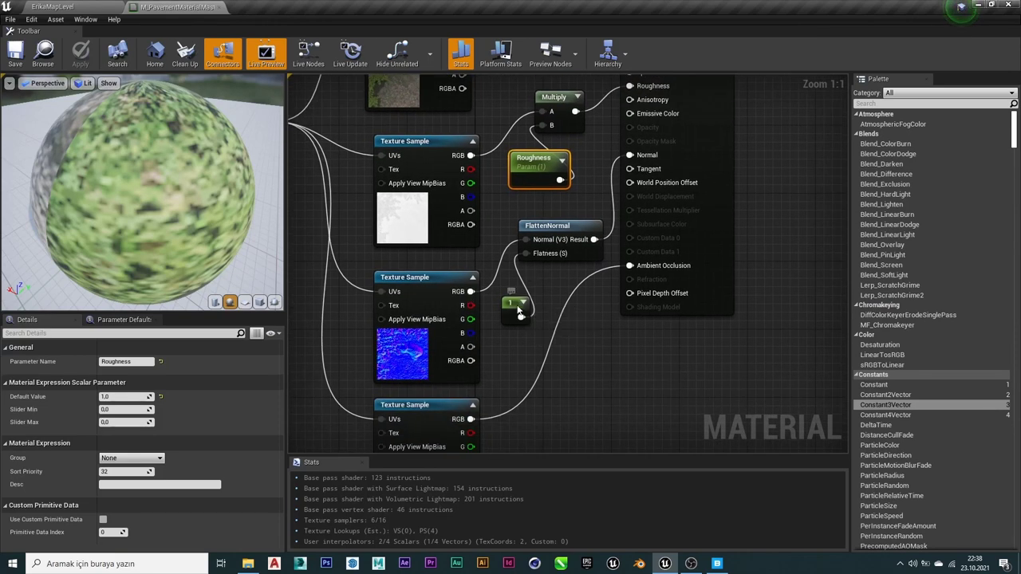
{"action": "right_click", "coordinate": [519, 312]}
{"action": "left_click", "coordinate": [570, 347]}
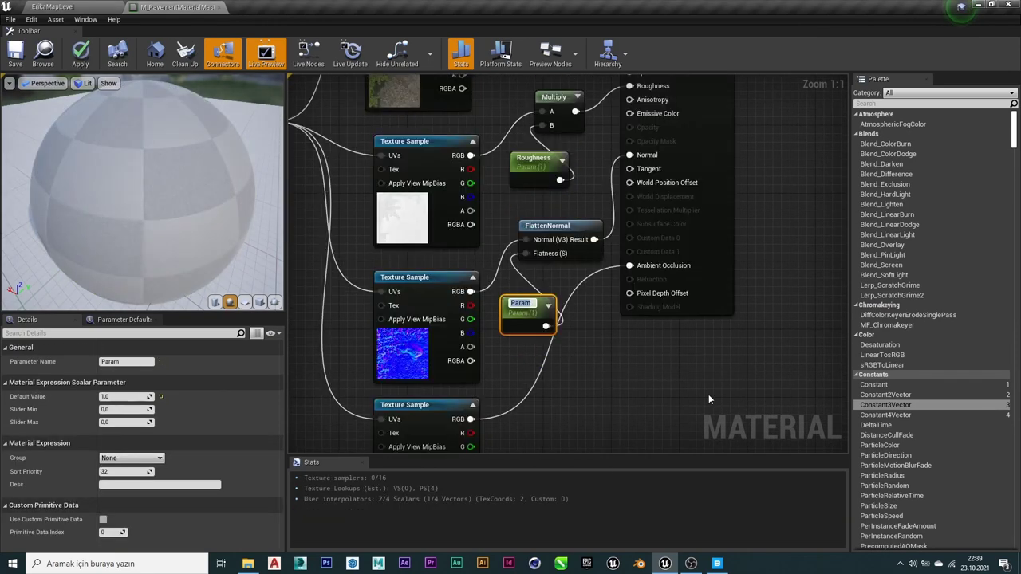
{"action": "key", "text": "Caps_Lock"}
{"action": "type", "text": "Flat"}
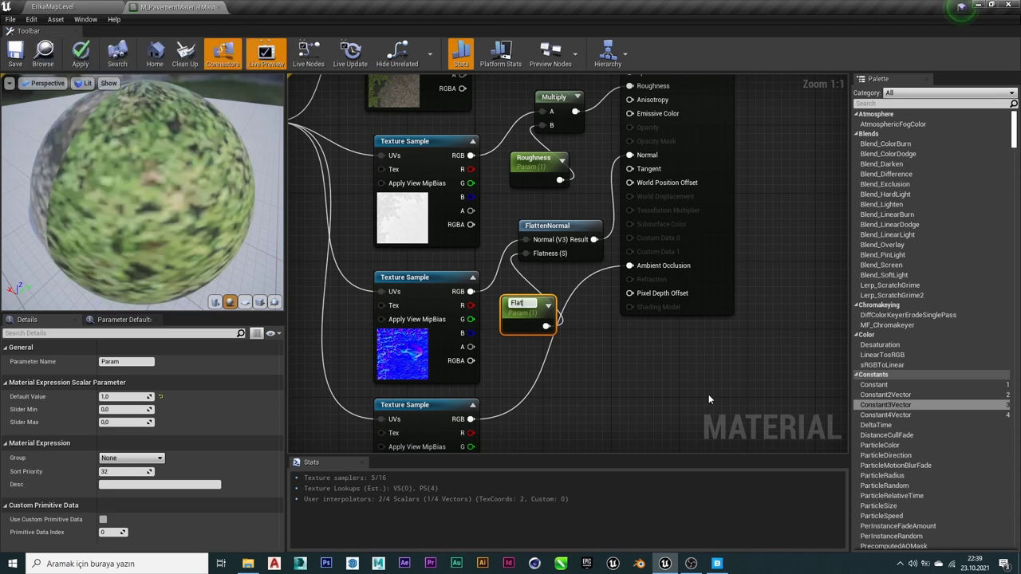
{"action": "type", "text": "ten"}
{"action": "key", "text": "Caps_Lock"}
{"action": "type", "text": " N"}
{"action": "key", "text": "Caps_Lock"}
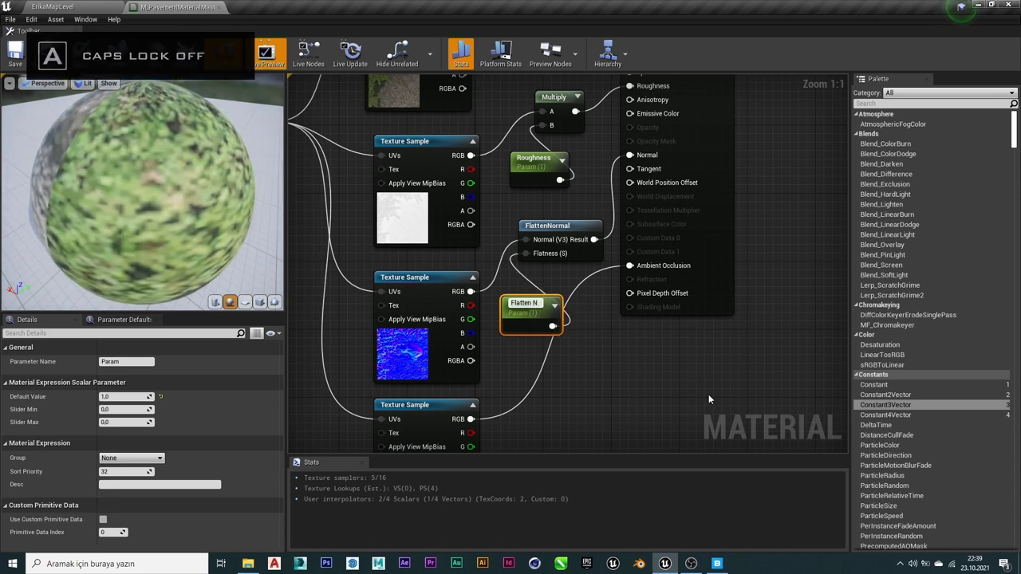
{"action": "type", "text": "ormal"}
{"action": "key", "text": "Caps_Lock"}
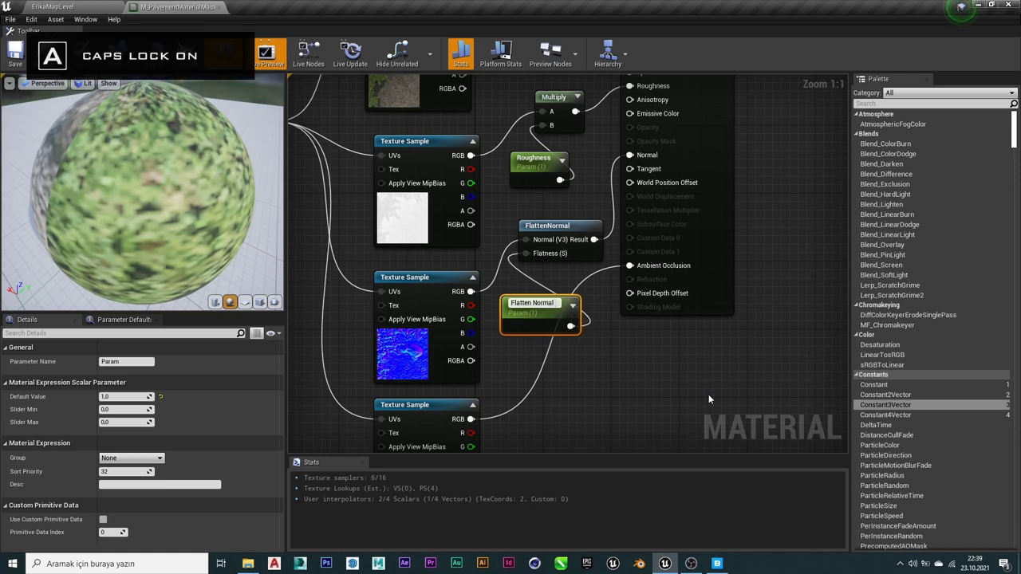
{"action": "type", "text": "S"}
{"action": "key", "text": "Caps_Lock"}
{"action": "type", "text": "ize"}
{"action": "left_click", "coordinate": [658, 333]}
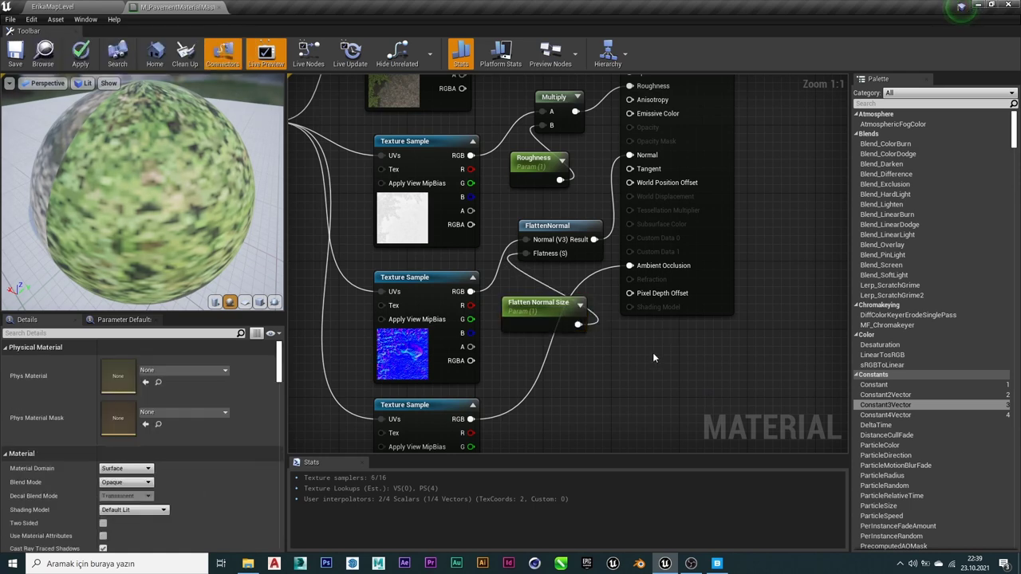
{"action": "left_click", "coordinate": [15, 52]}
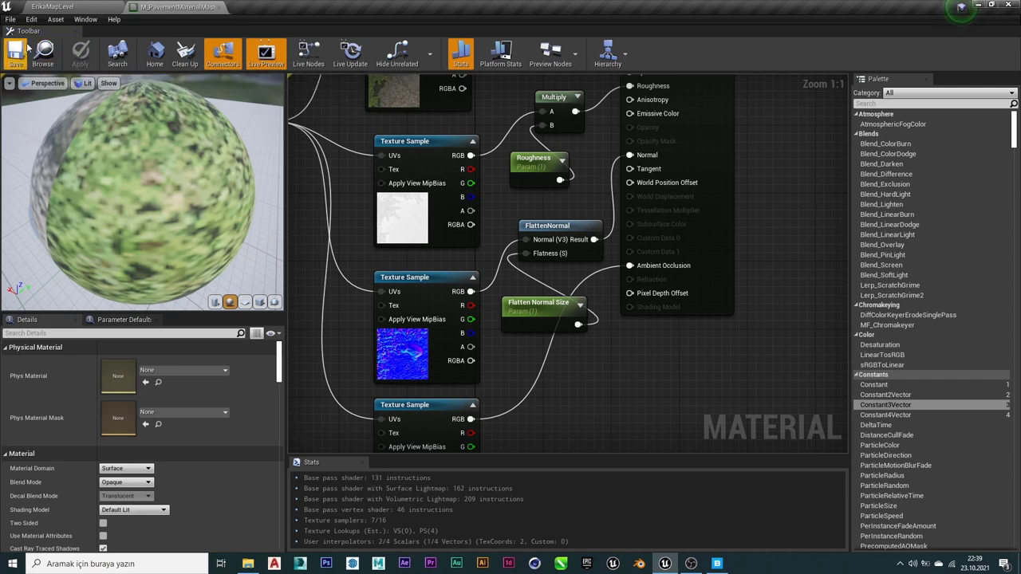
Fly the ErikaMapLevel camera over the paved road and crossroads to inspect the tiles.
{"action": "right_click_drag", "start_coordinate": [689, 186], "coordinate": [553, 190]}
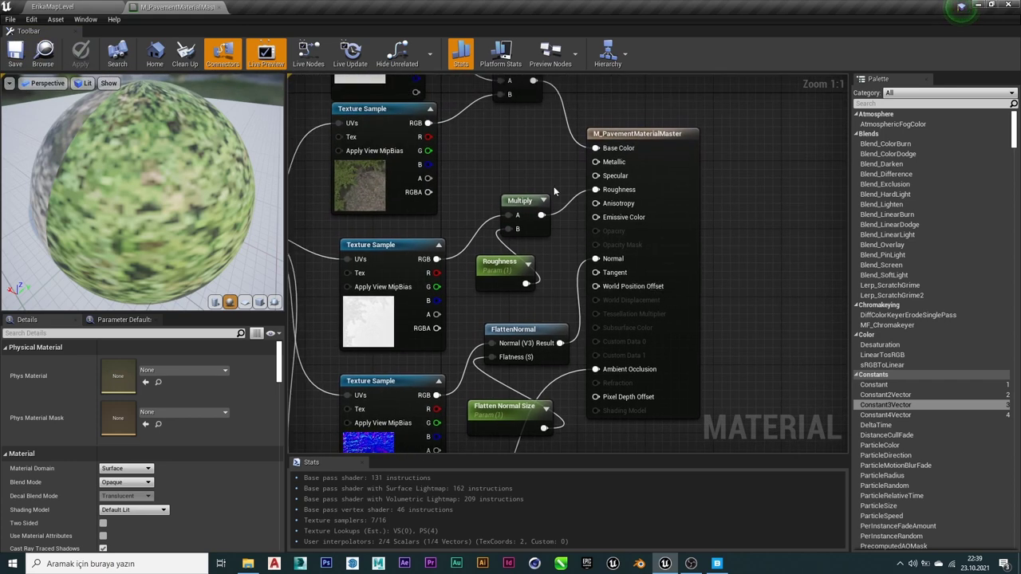
{"action": "left_click", "coordinate": [100, 5]}
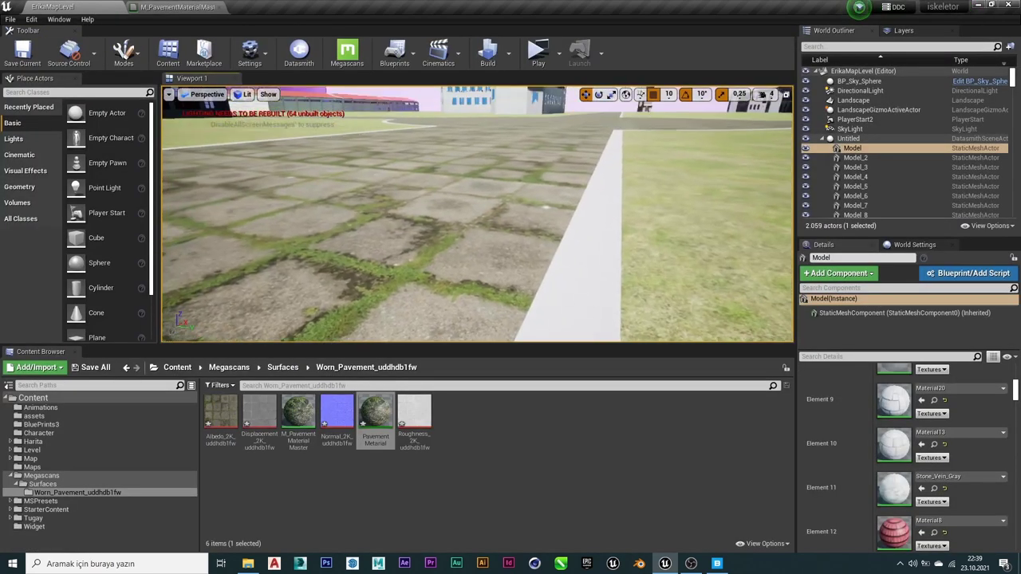
{"action": "right_click_drag", "start_coordinate": [478, 216], "coordinate": [511, 215]}
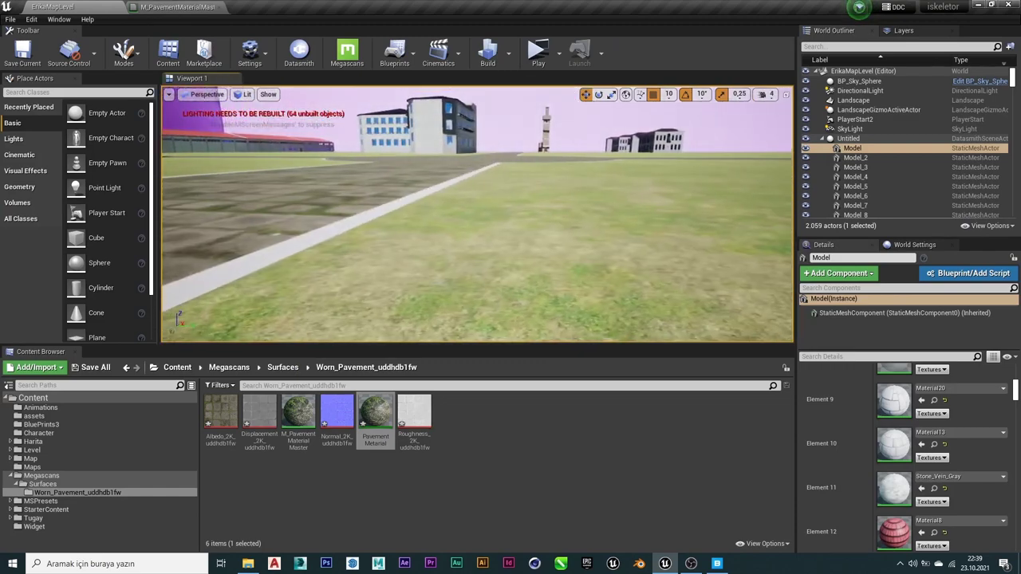
{"action": "right_click_drag", "start_coordinate": [646, 162], "coordinate": [559, 168]}
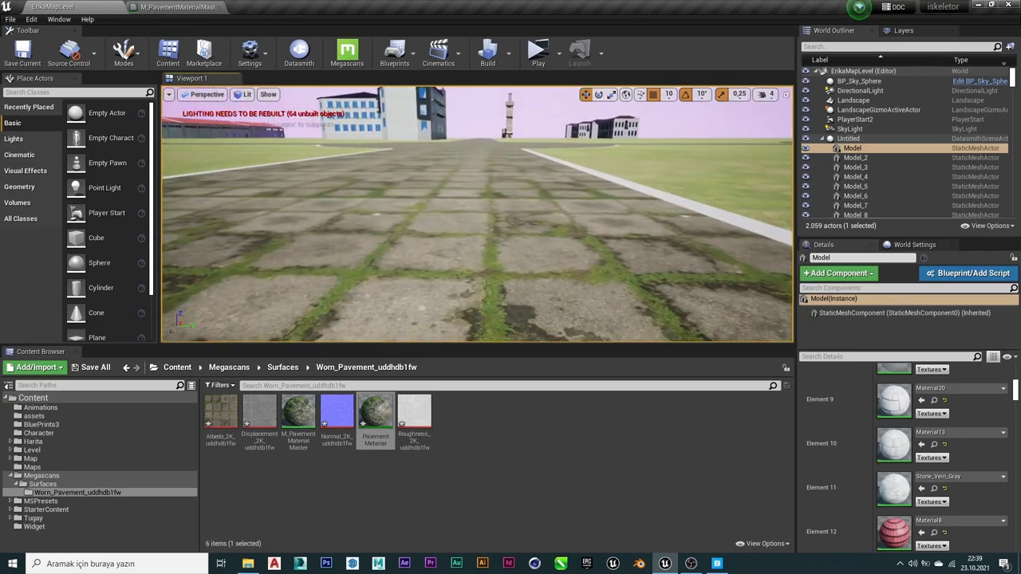
{"action": "mouse_move", "coordinate": [478, 215]}
{"action": "right_mouse_down"}
{"action": "mouse_move", "coordinate": [478, 183]}
{"action": "mouse_move", "coordinate": [478, 239]}
{"action": "right_mouse_up"}
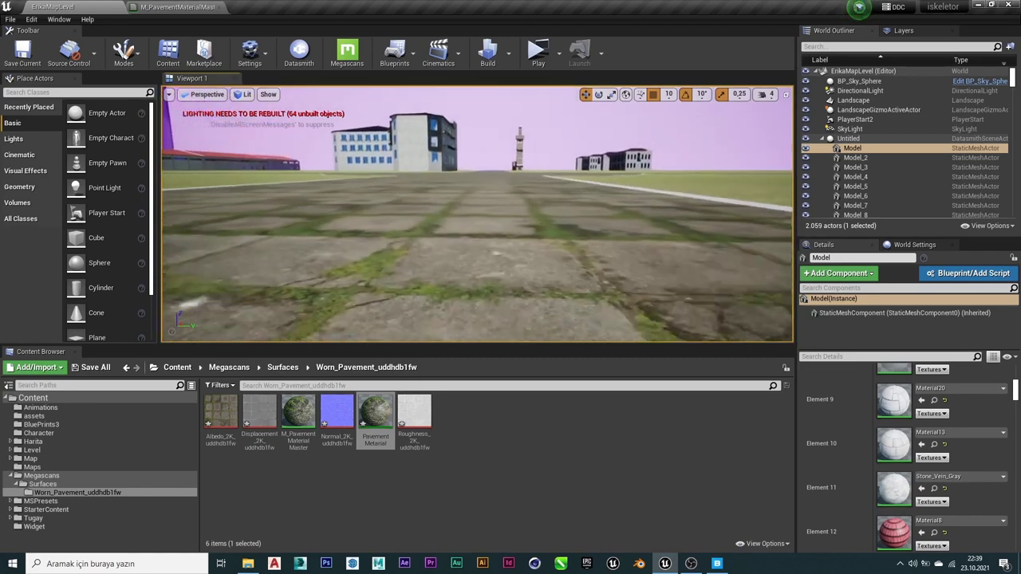
{"action": "right_click_drag", "start_coordinate": [558, 184], "coordinate": [558, 204]}
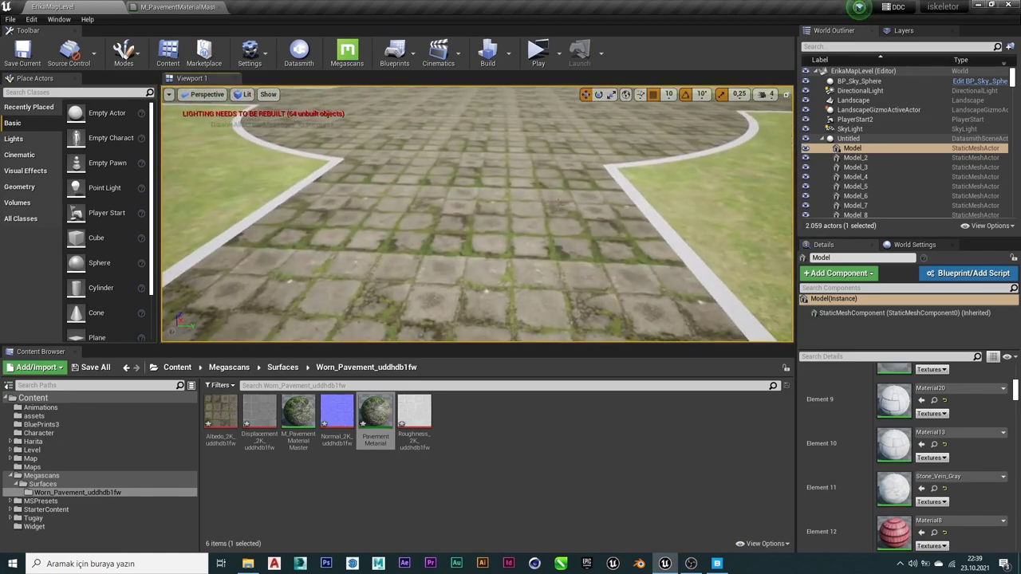
Enable the Flatten Normal Size override on PavementMaterial, raise it to 7.68346, save and close.
{"action": "double_click", "coordinate": [375, 413]}
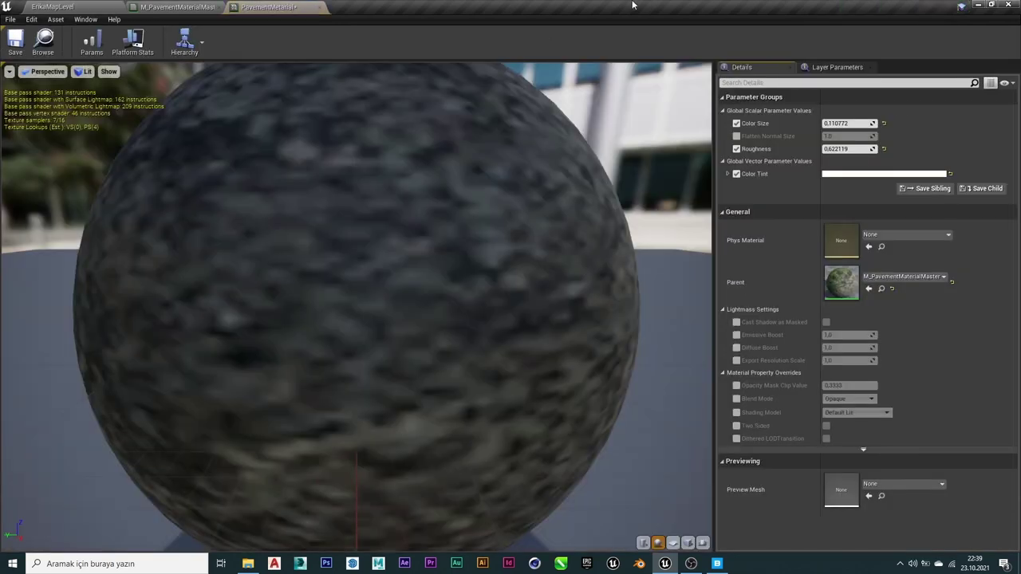
{"action": "left_click_drag", "start_coordinate": [303, 10], "coordinate": [538, 131]}
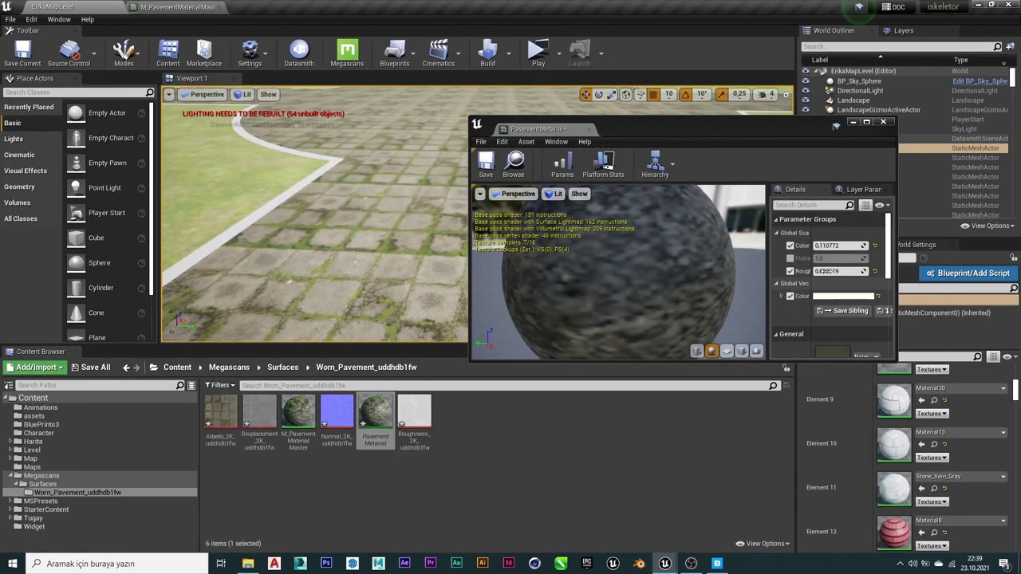
{"action": "left_click", "coordinate": [790, 258]}
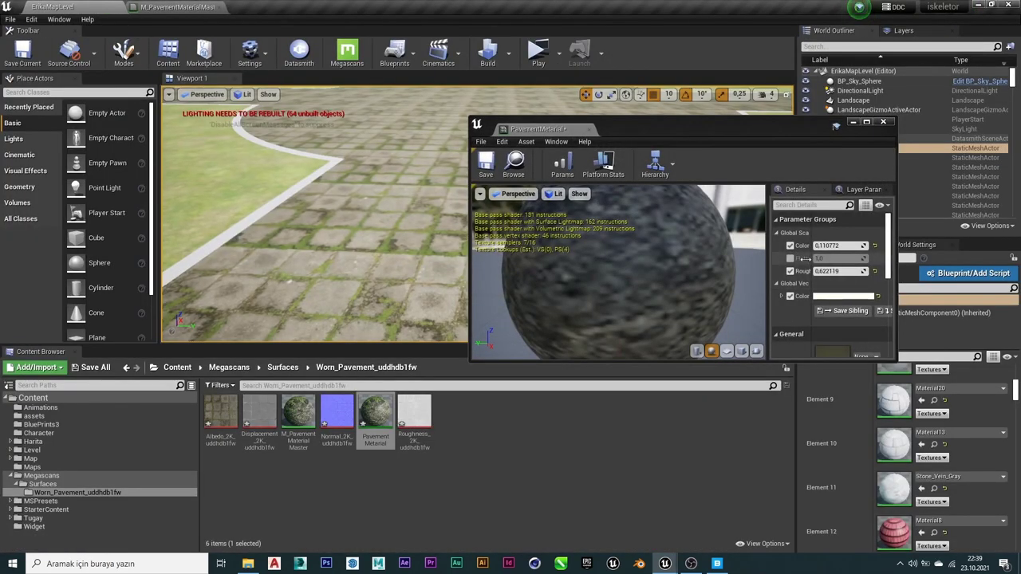
{"action": "left_click_drag", "start_coordinate": [837, 258], "coordinate": [866, 259]}
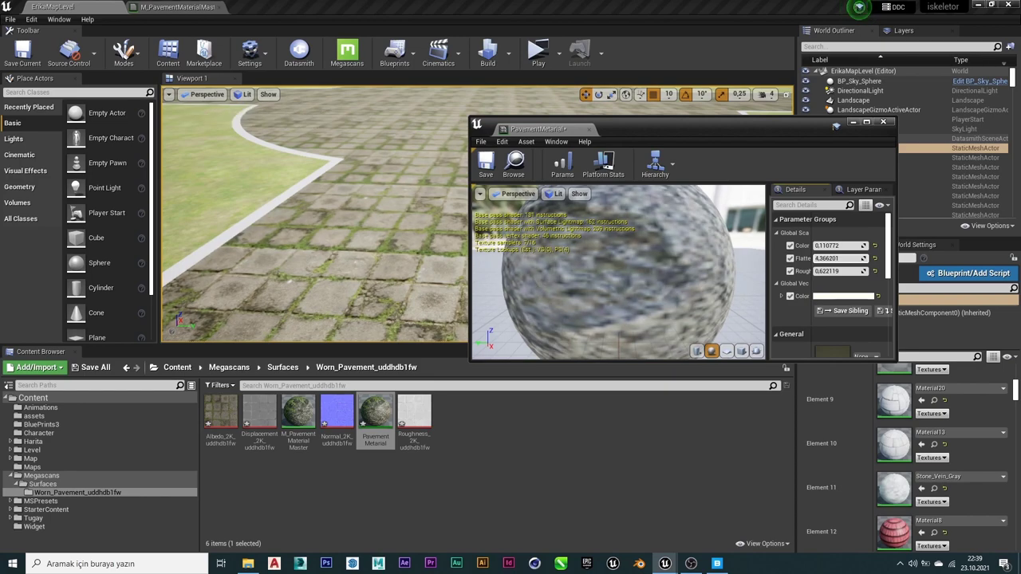
{"action": "left_click_drag", "start_coordinate": [733, 125], "coordinate": [895, 127]}
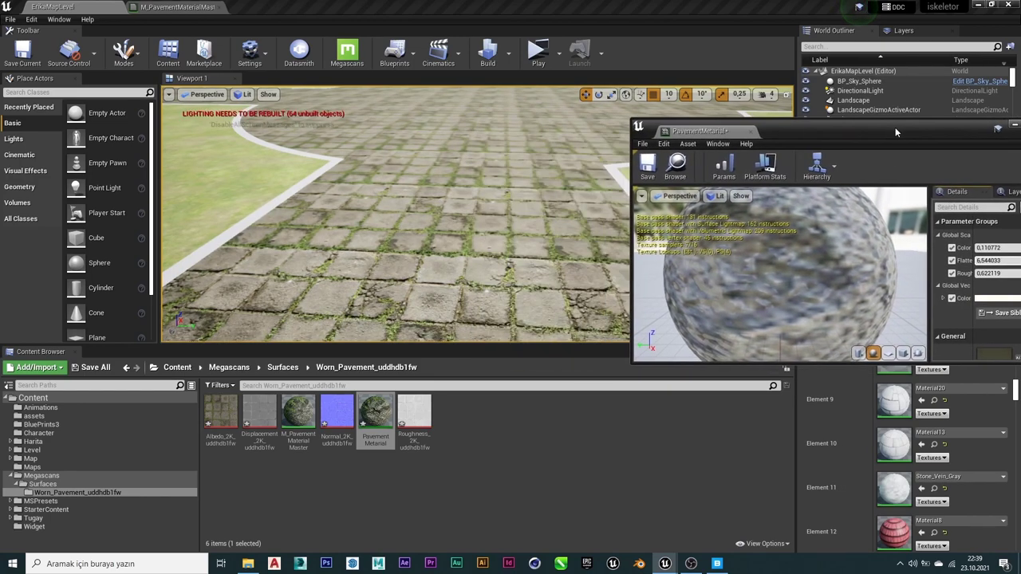
{"action": "right_click_drag", "start_coordinate": [399, 239], "coordinate": [414, 263]}
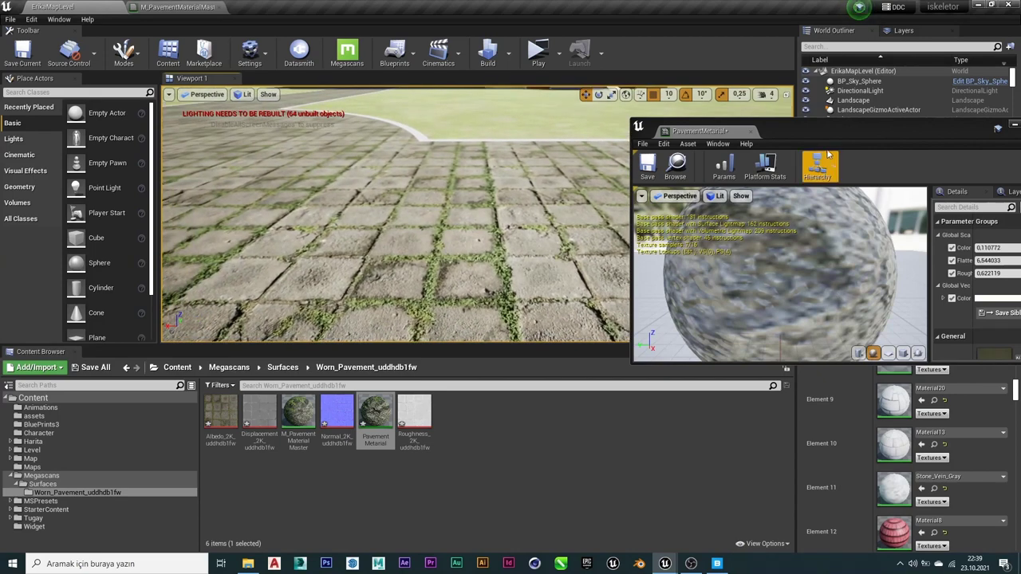
{"action": "left_click_drag", "start_coordinate": [834, 131], "coordinate": [751, 149]}
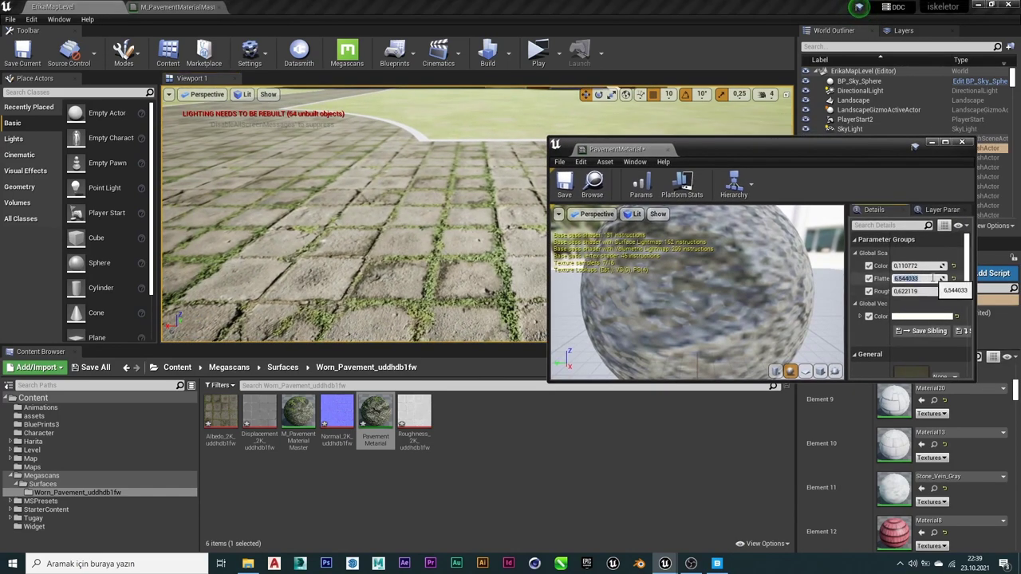
{"action": "left_click_drag", "start_coordinate": [917, 279], "coordinate": [941, 278]}
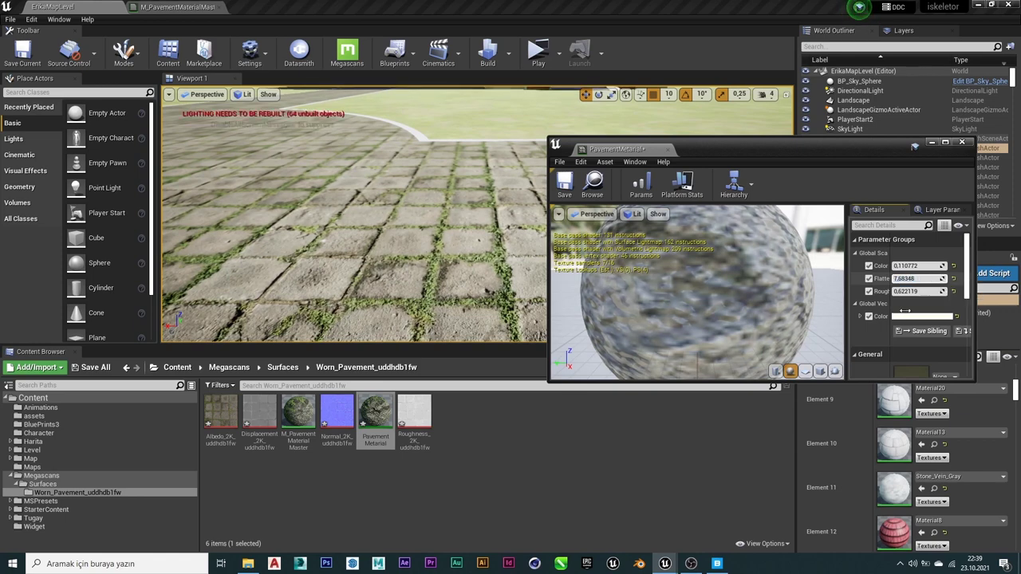
{"action": "left_click", "coordinate": [564, 183]}
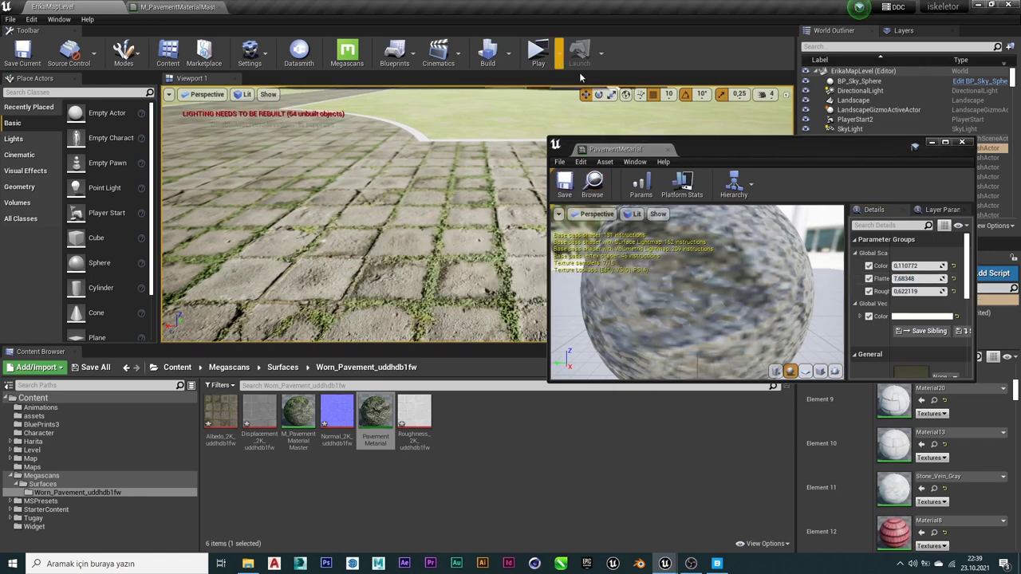
{"action": "left_click", "coordinate": [961, 142]}
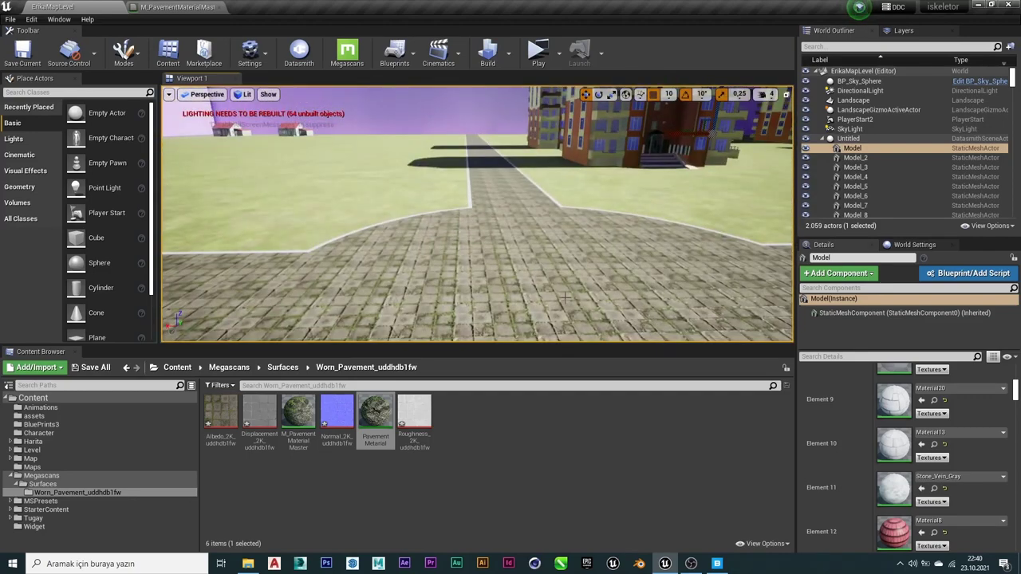
Open M_PavementMaterialMaster and drop a Constant node next to the Metallic input.
{"action": "double_click", "coordinate": [305, 414]}
{"action": "scroll", "coordinate": [641, 210], "scroll_direction": "down", "scroll_amount": 2}
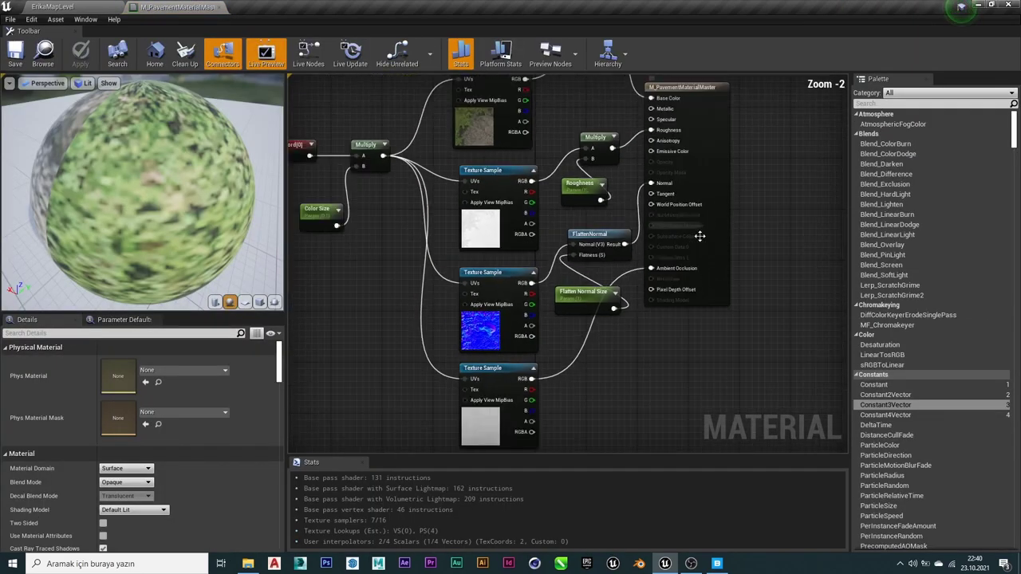
{"action": "scroll", "coordinate": [622, 223], "scroll_direction": "up", "scroll_amount": 1}
{"action": "scroll", "coordinate": [609, 231], "scroll_direction": "up", "scroll_amount": 1}
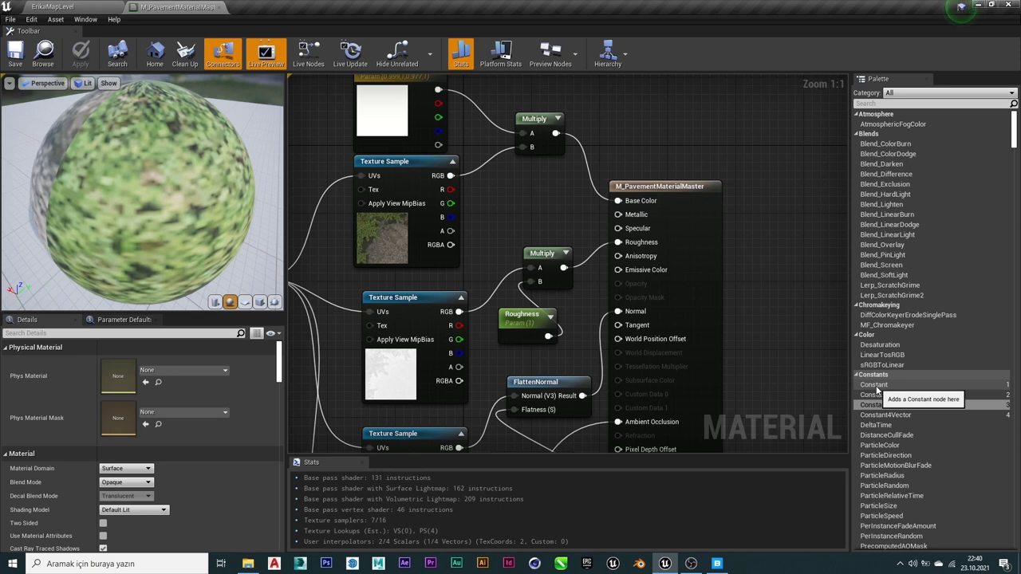
{"action": "mouse_move", "coordinate": [878, 389]}
{"action": "left_mouse_down"}
{"action": "mouse_move", "coordinate": [626, 212]}
{"action": "mouse_move", "coordinate": [620, 217]}
{"action": "left_mouse_up"}
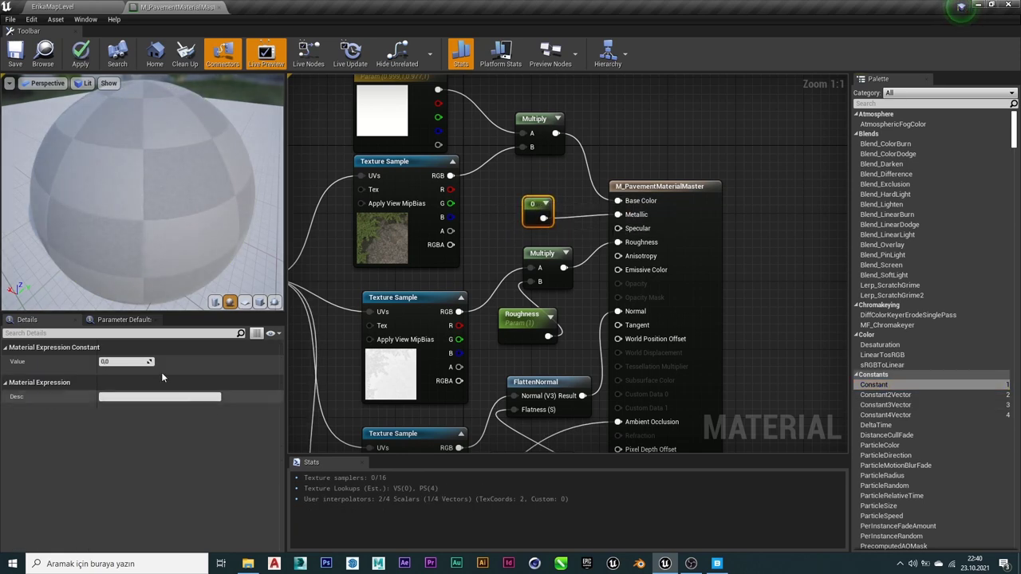
Set the constant's value to 1, apply the material, and go back to the level.
{"action": "left_click", "coordinate": [127, 360]}
{"action": "type", "text": "1"}
{"action": "key", "text": "Return"}
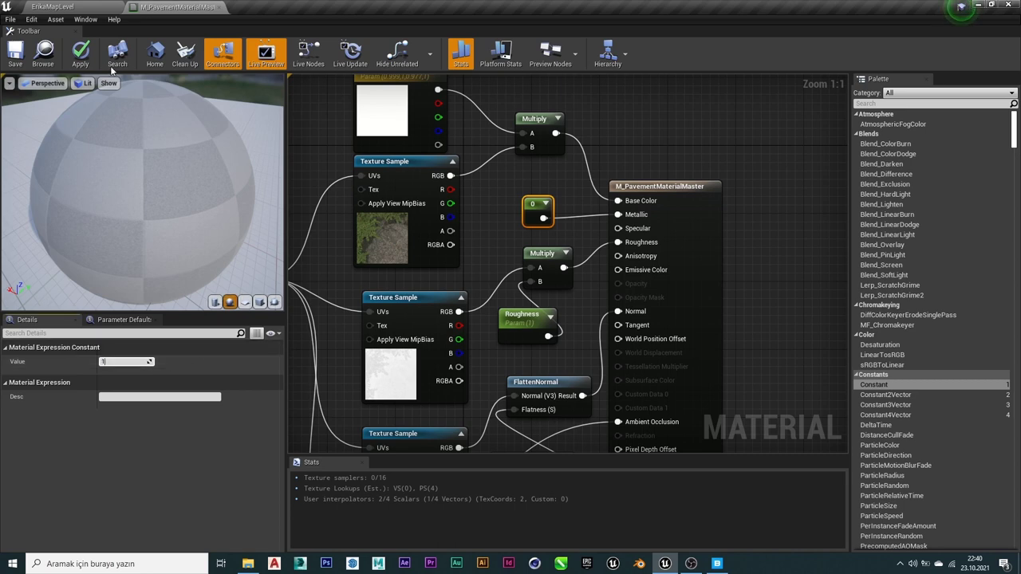
{"action": "left_click", "coordinate": [83, 56]}
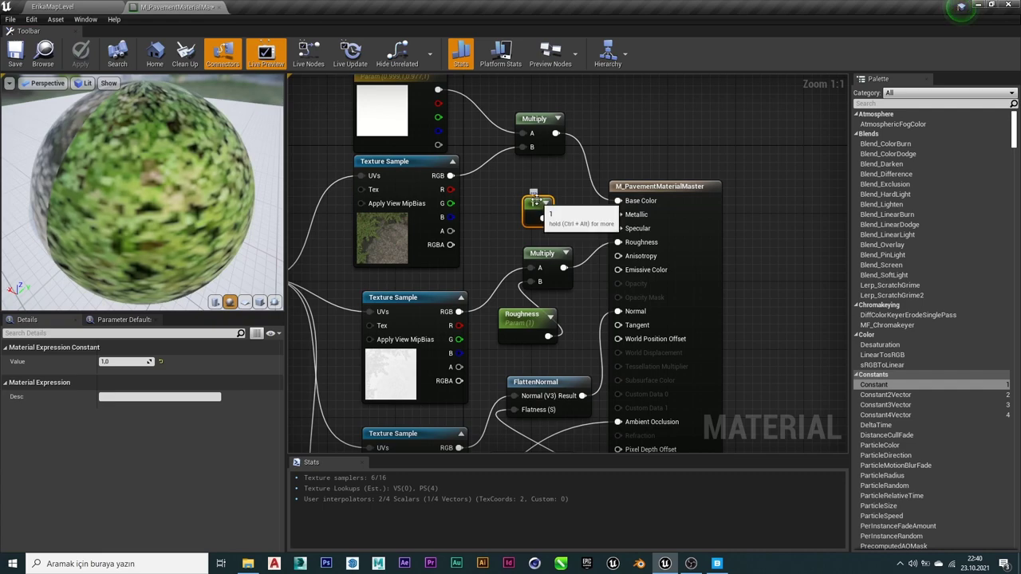
{"action": "left_click_drag", "start_coordinate": [535, 200], "coordinate": [509, 226]}
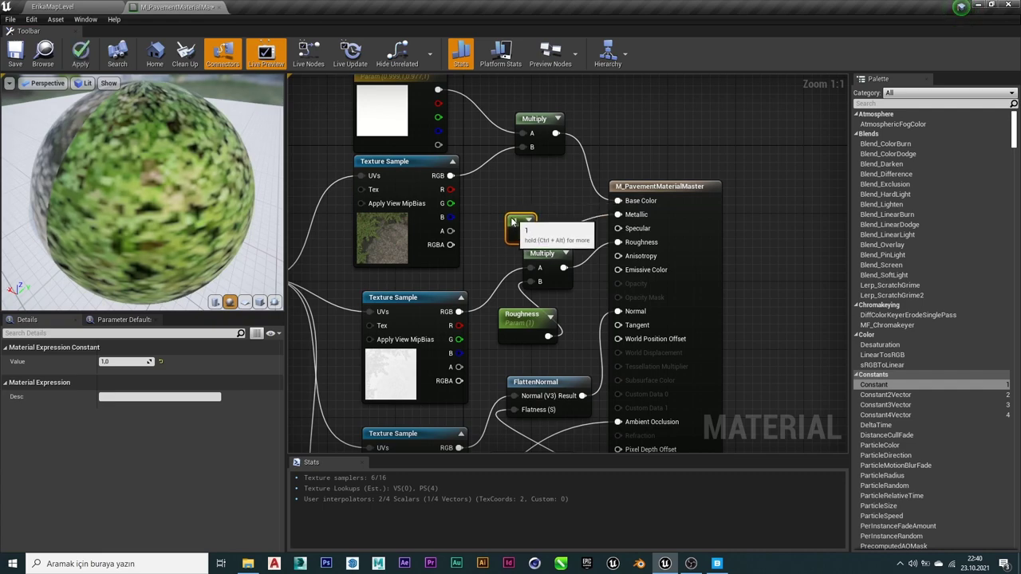
{"action": "left_click", "coordinate": [58, 6]}
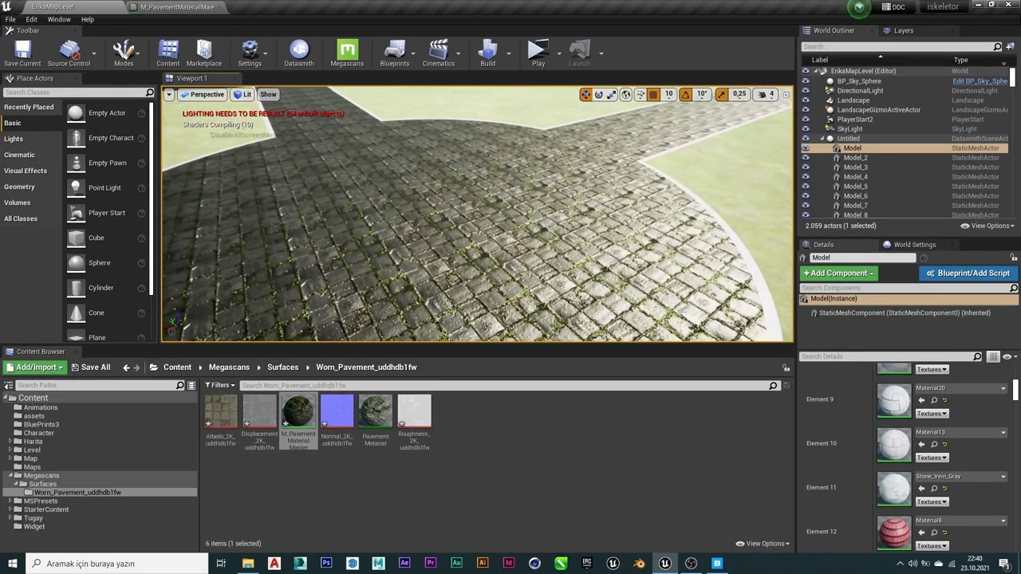
Change the Metallic constant to 0.01, then apply and save the master material.
{"action": "right_click_drag", "start_coordinate": [478, 216], "coordinate": [478, 240]}
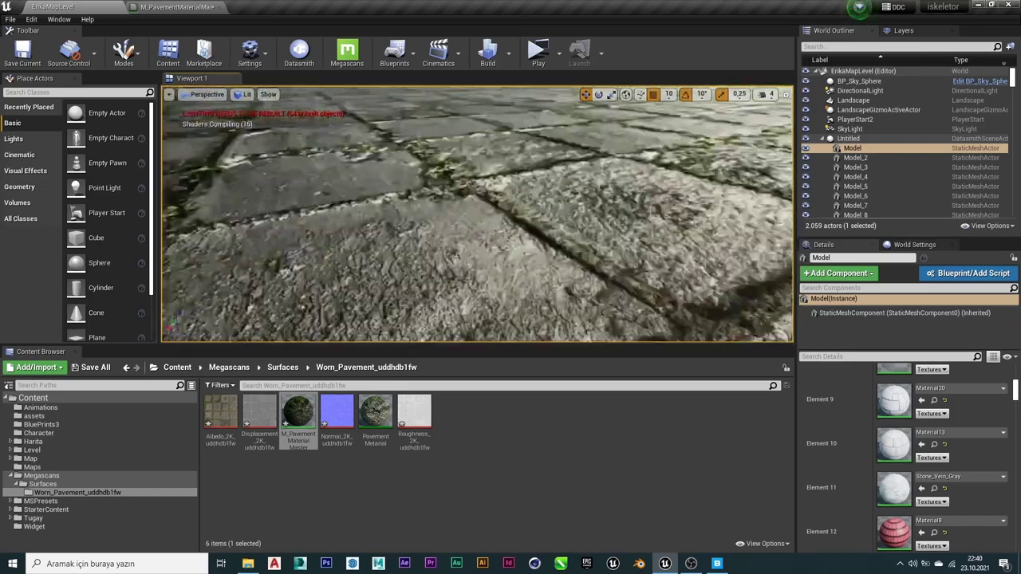
{"action": "scroll", "coordinate": [479, 215], "scroll_direction": "down", "scroll_amount": 3}
{"action": "left_click", "coordinate": [175, 7]}
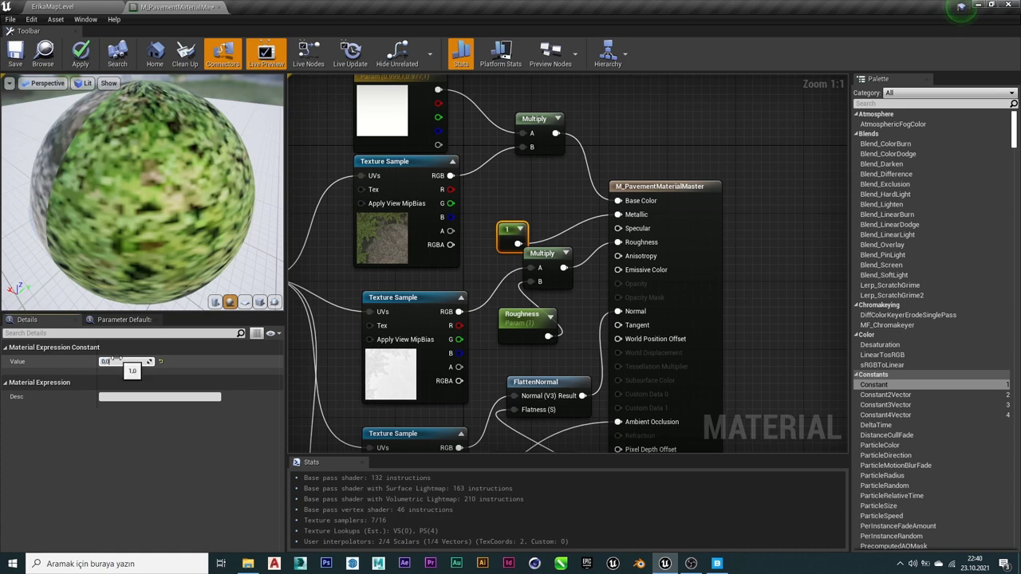
{"action": "type", "text": "1"}
{"action": "key", "text": "Return"}
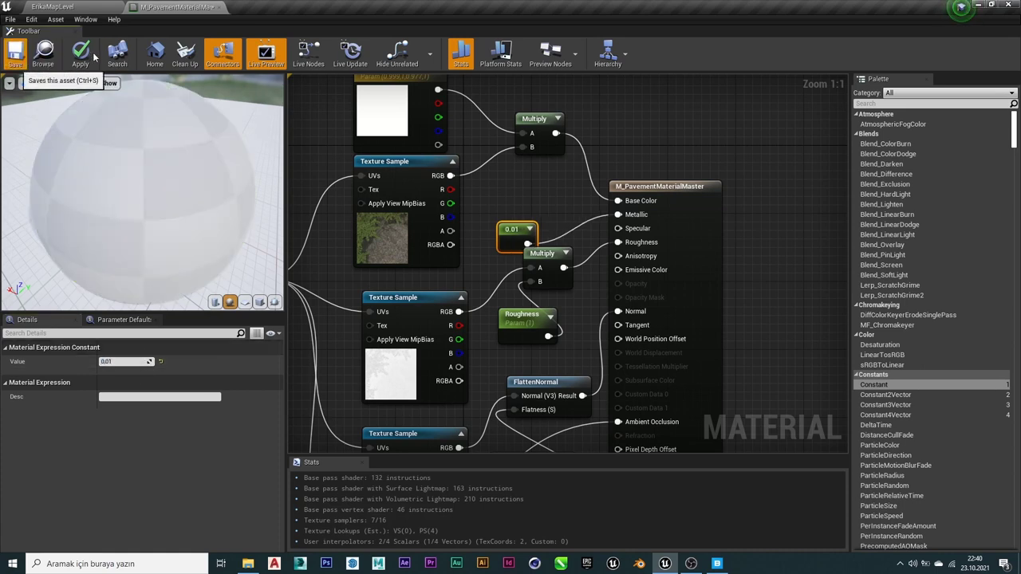
{"action": "left_click", "coordinate": [89, 55]}
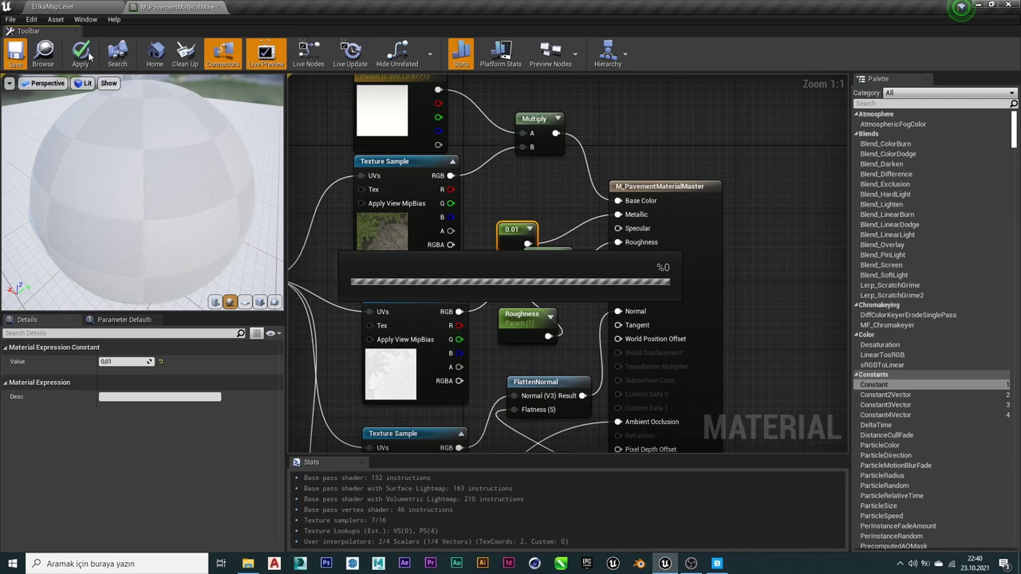
{"action": "key", "text": "ctrl+s"}
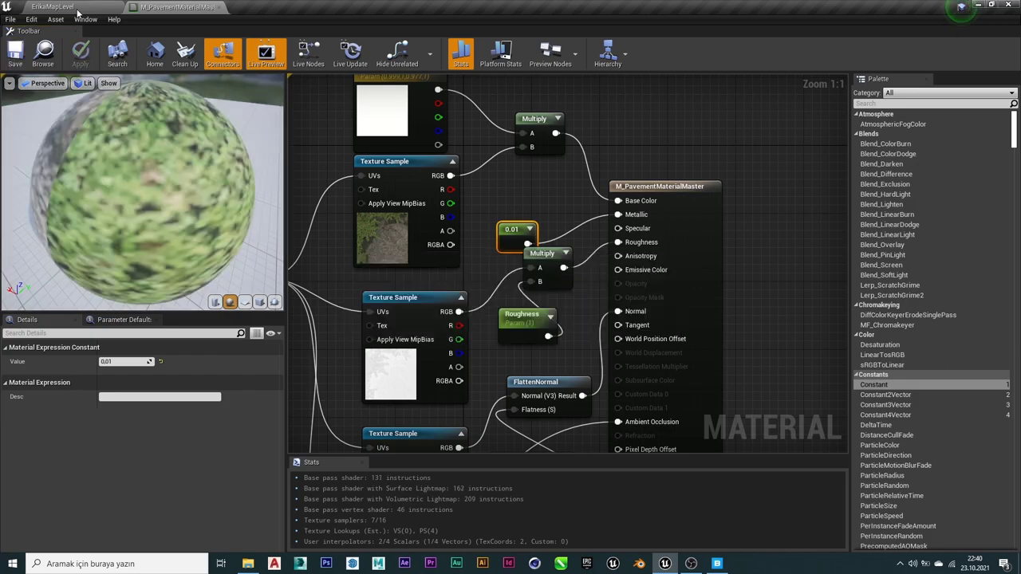
{"action": "left_click", "coordinate": [77, 13]}
{"action": "mouse_move", "coordinate": [477, 214]}
{"action": "right_mouse_down"}
{"action": "mouse_move", "coordinate": [510, 213]}
{"action": "mouse_move", "coordinate": [478, 228]}
{"action": "right_mouse_up"}
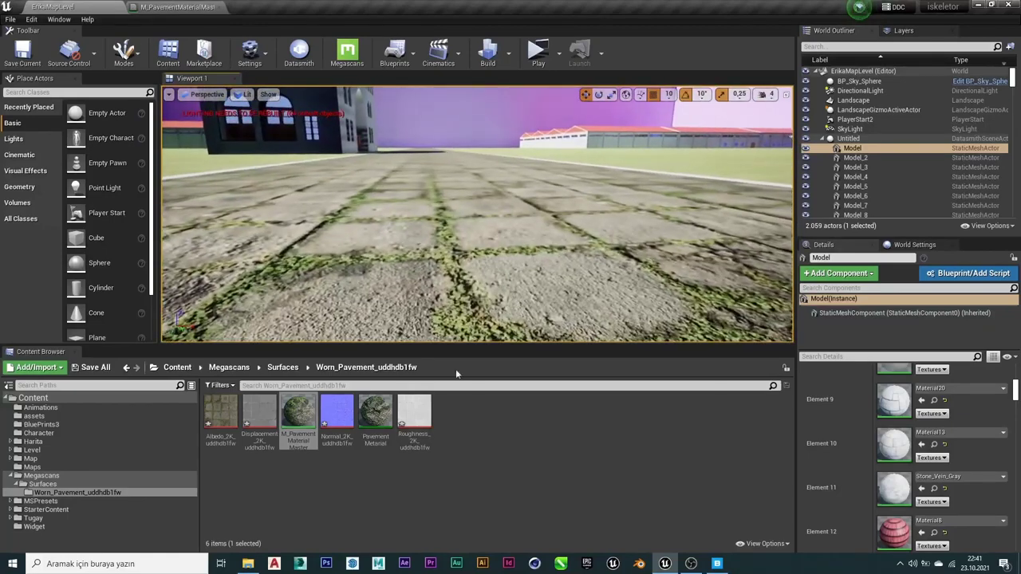
Open the PavementMaterial instance, then convert the 0.01 constant into a parameter named 'Metallic'.
{"action": "double_click", "coordinate": [374, 411]}
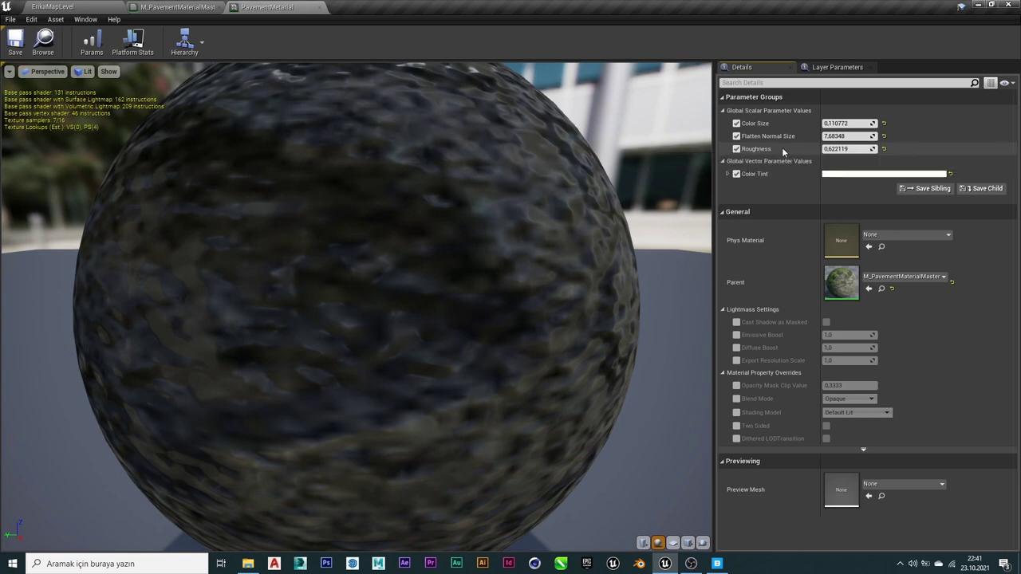
{"action": "left_click", "coordinate": [149, 6]}
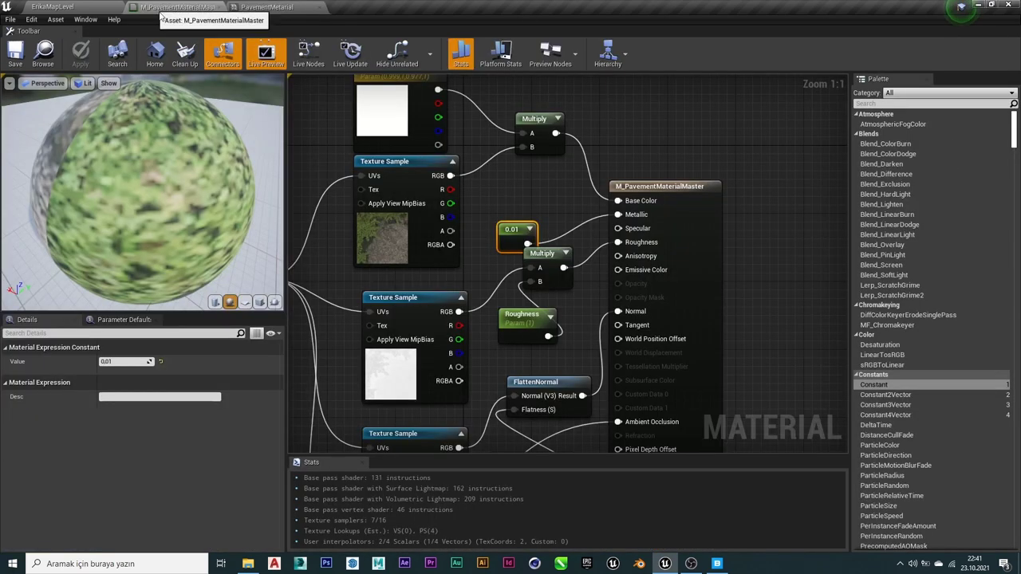
{"action": "right_click", "coordinate": [521, 233]}
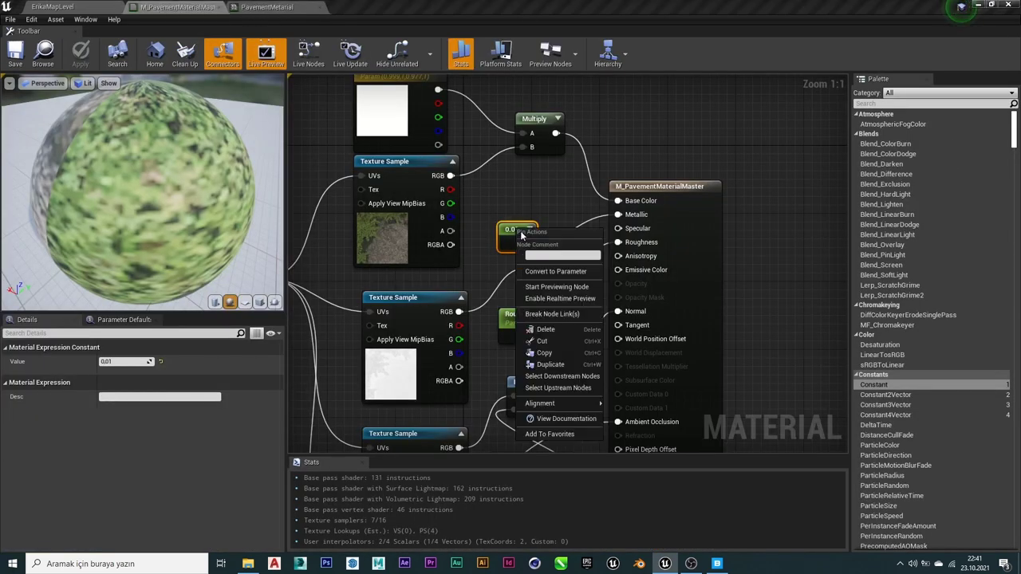
{"action": "left_click", "coordinate": [558, 271]}
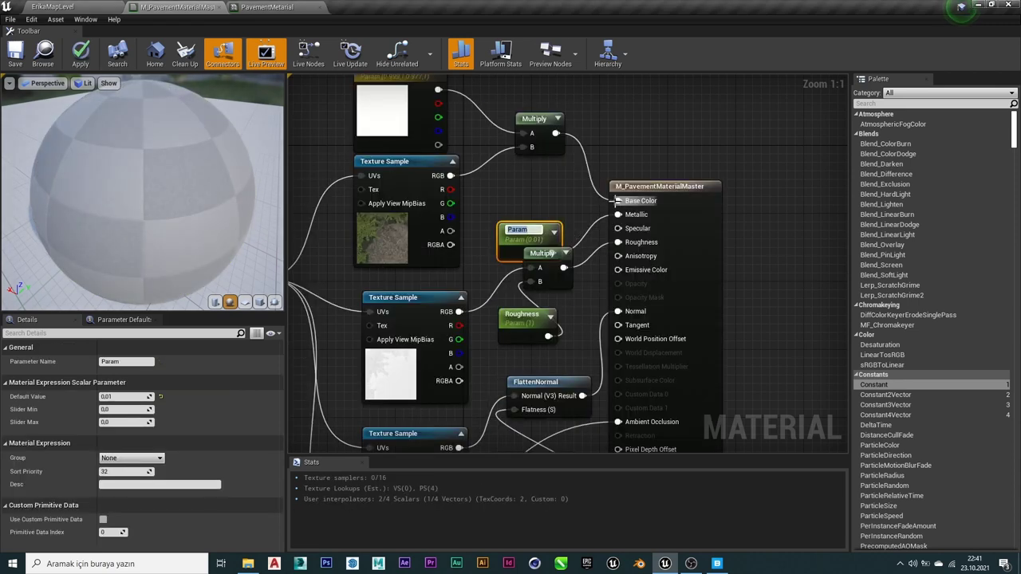
{"action": "type", "text": "Me"}
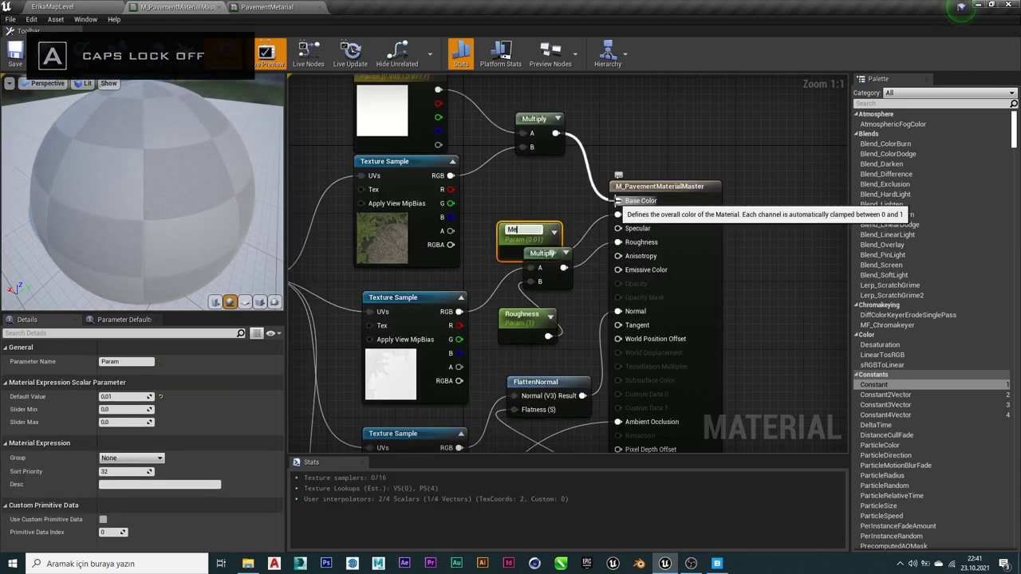
{"action": "type", "text": "tallic"}
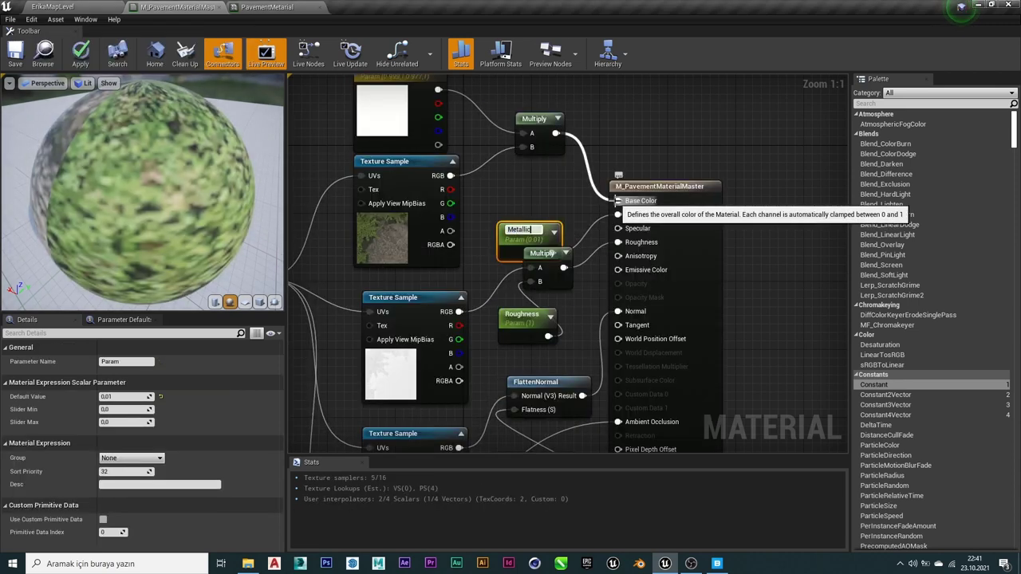
{"action": "left_click", "coordinate": [737, 139]}
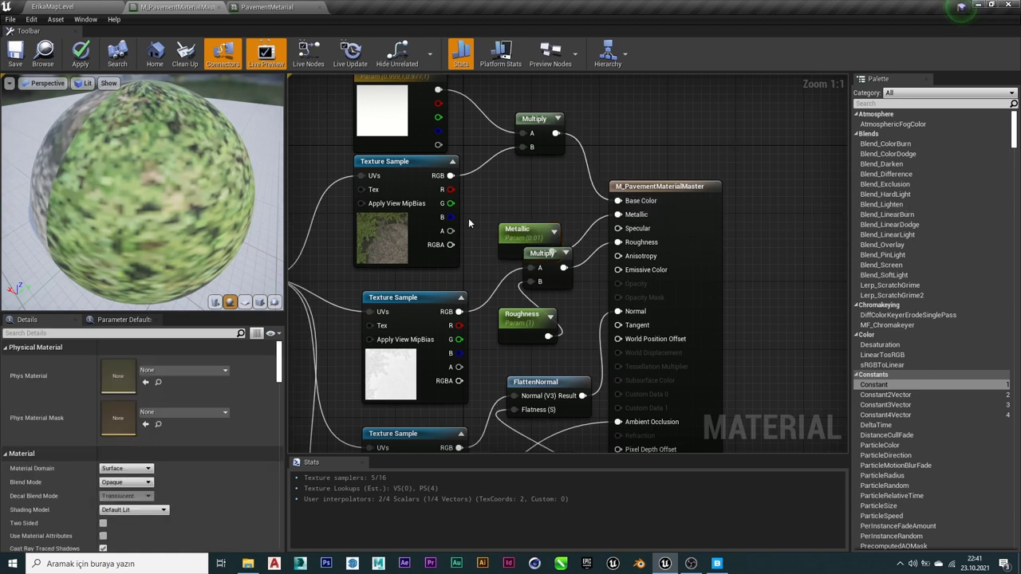
{"action": "left_click", "coordinate": [505, 226]}
{"action": "left_click", "coordinate": [545, 198]}
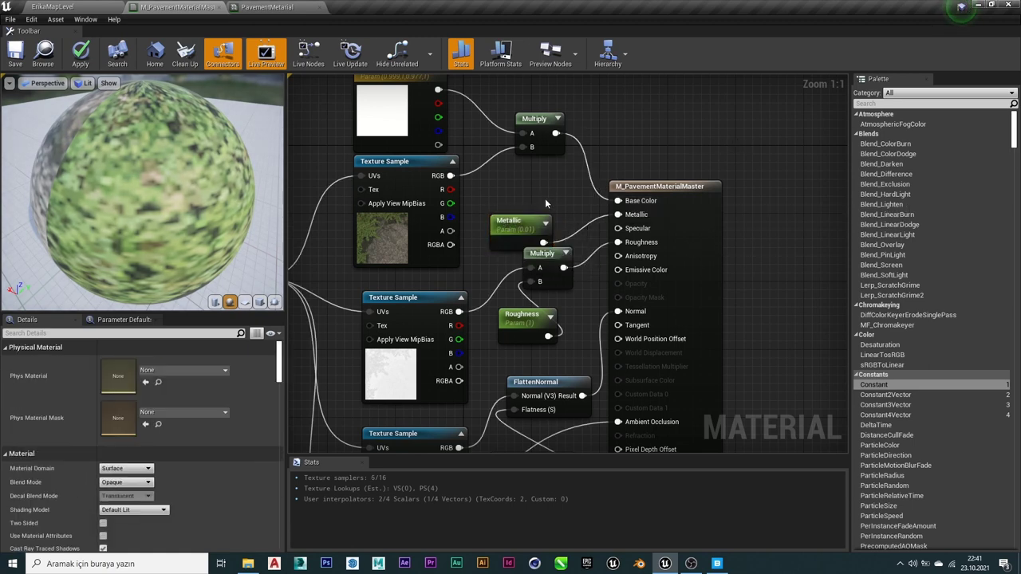
{"action": "left_click", "coordinate": [526, 222]}
{"action": "left_click", "coordinate": [271, 7]}
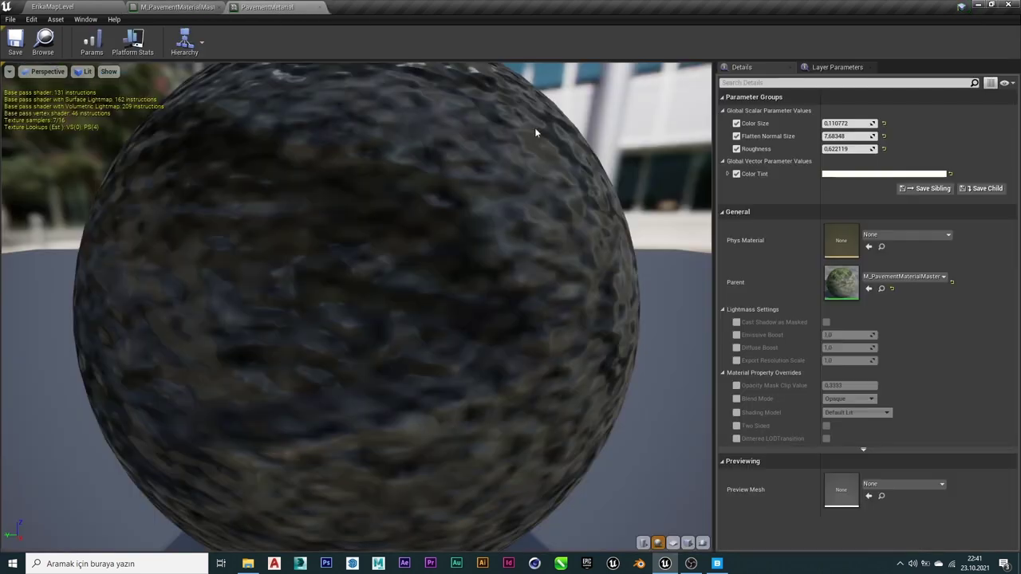
Save the ErikaMapLevel map, fly over the pavement, and bring up the PavementMaterial instance.
{"action": "left_click", "coordinate": [68, 5]}
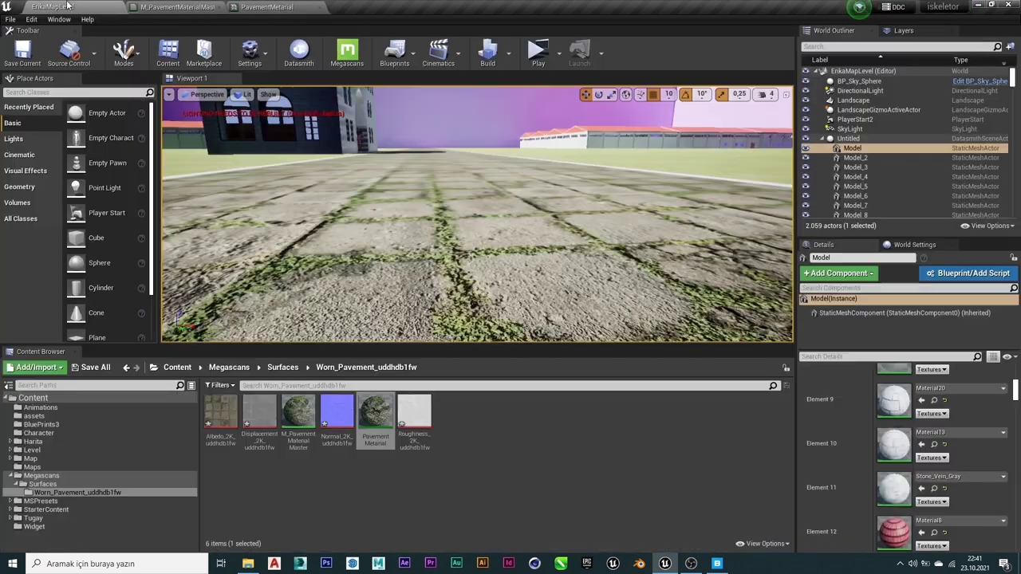
{"action": "left_click", "coordinate": [24, 51]}
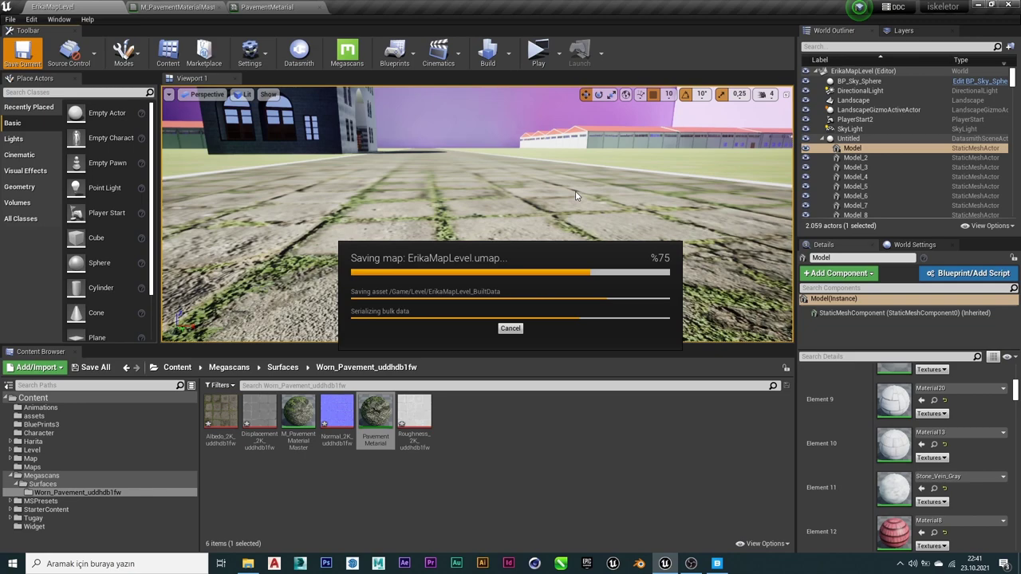
{"action": "left_click", "coordinate": [187, 10]}
{"action": "left_click", "coordinate": [251, 14]}
{"action": "left_click", "coordinate": [177, 7]}
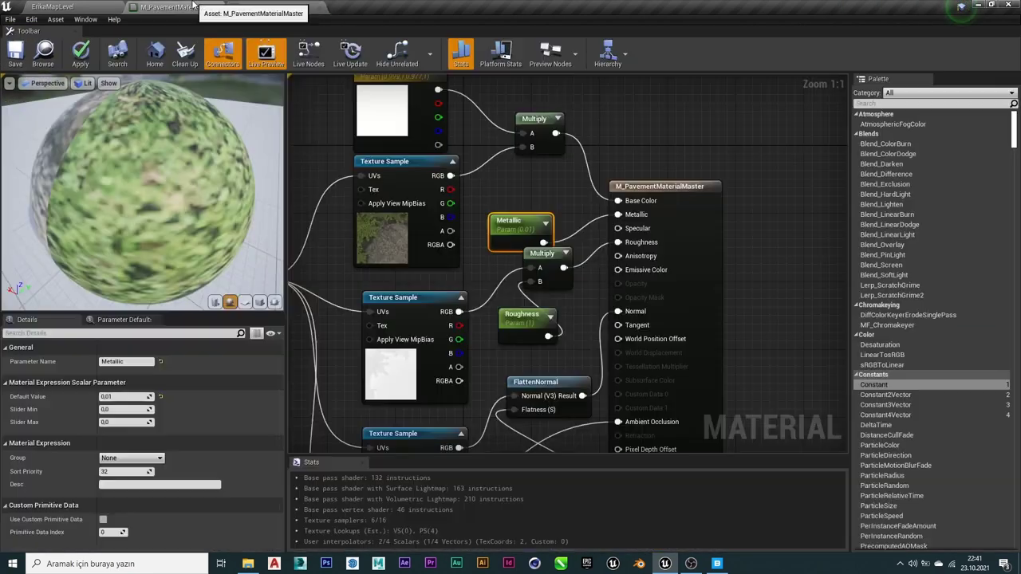
{"action": "left_click", "coordinate": [52, 7]}
{"action": "right_click_drag", "start_coordinate": [478, 216], "coordinate": [314, 24]}
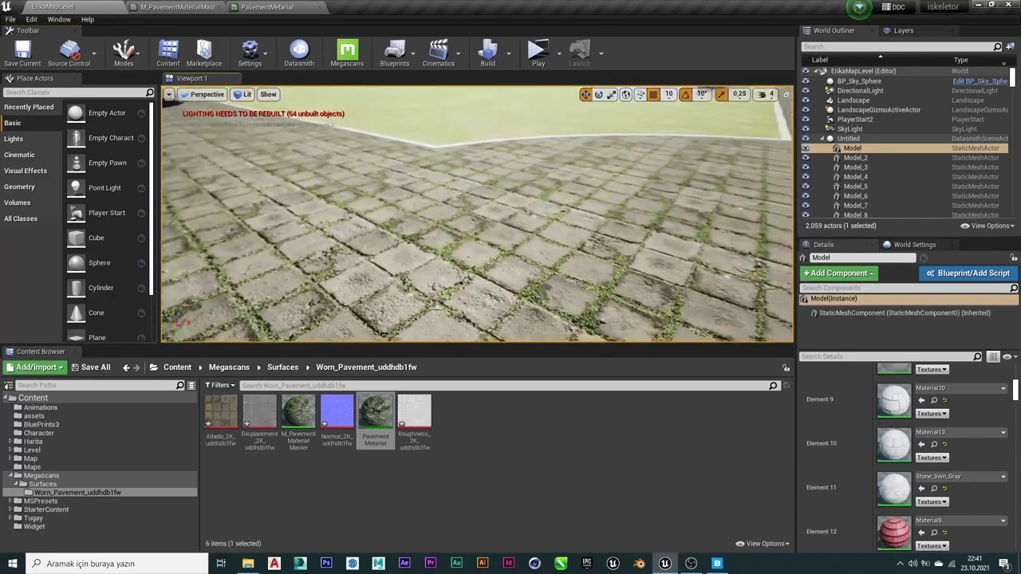
{"action": "left_click", "coordinate": [271, 7]}
Orbit the instance preview and toggle the Parameter Groups and Layer Parameters views.
{"action": "scroll", "coordinate": [428, 251], "scroll_direction": "down", "scroll_amount": 5}
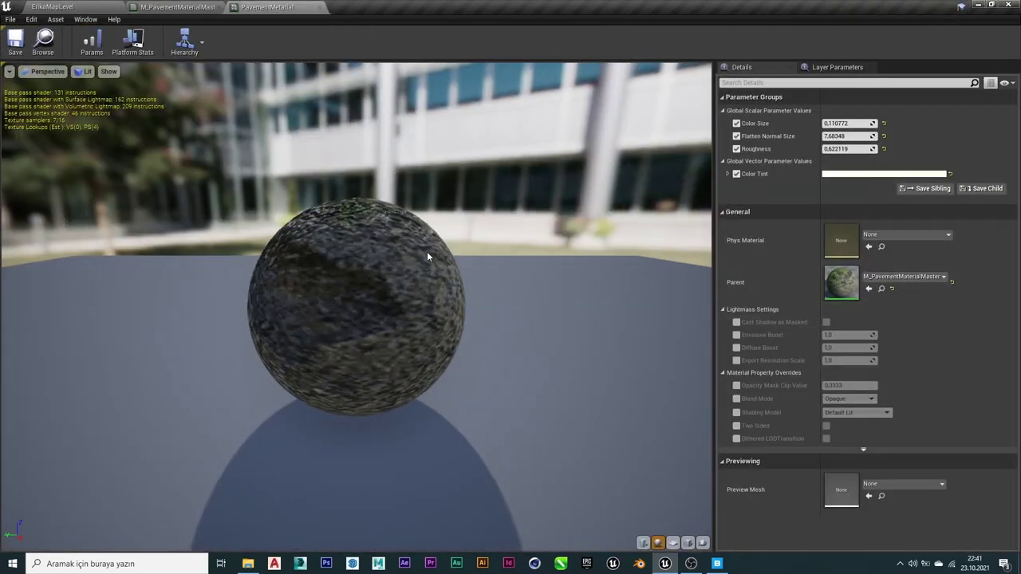
{"action": "left_click_drag", "start_coordinate": [427, 251], "coordinate": [515, 136]}
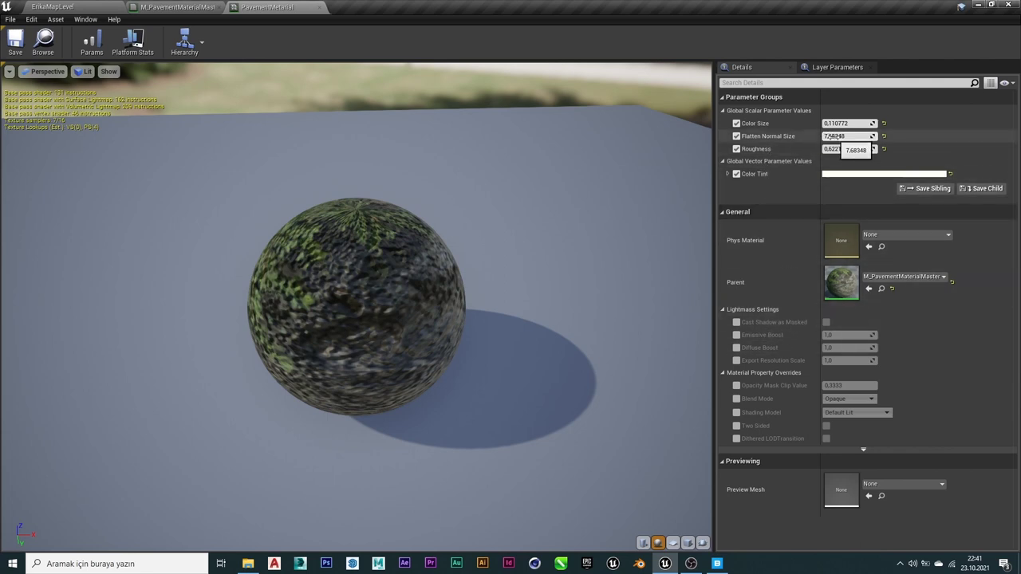
{"action": "left_click", "coordinate": [721, 97]}
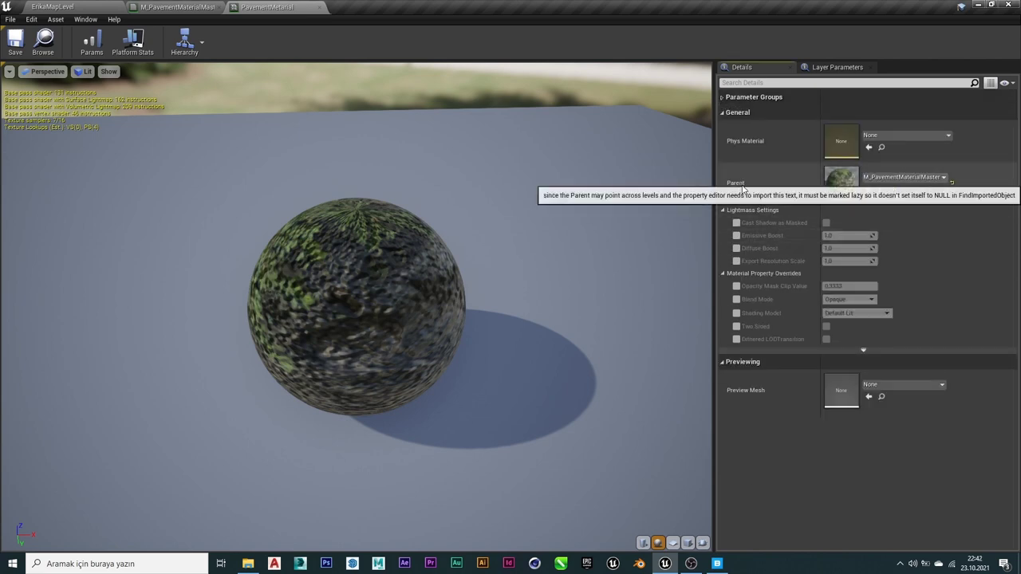
{"action": "left_click", "coordinate": [722, 97]}
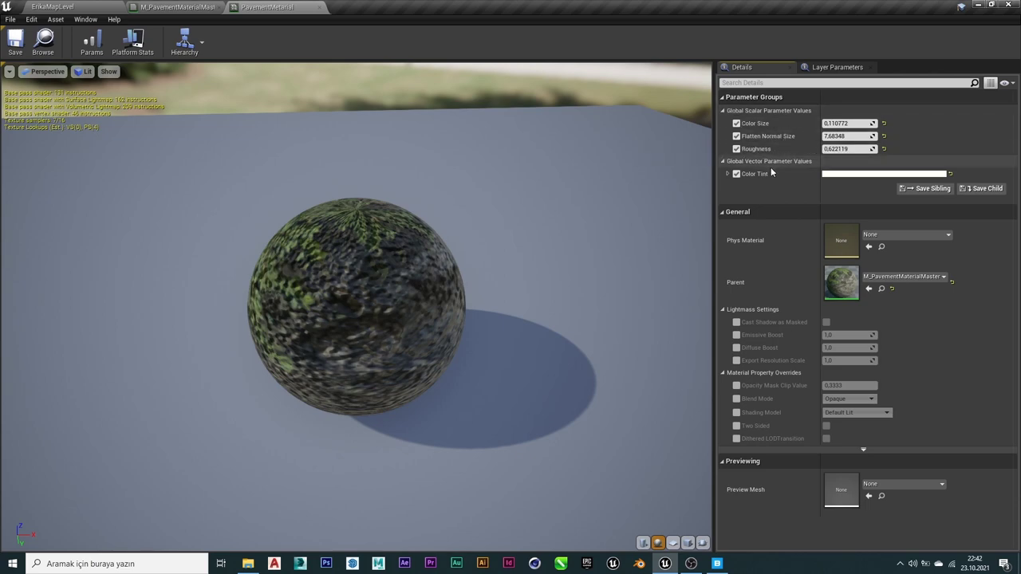
{"action": "left_click", "coordinate": [802, 70]}
{"action": "left_click", "coordinate": [745, 68]}
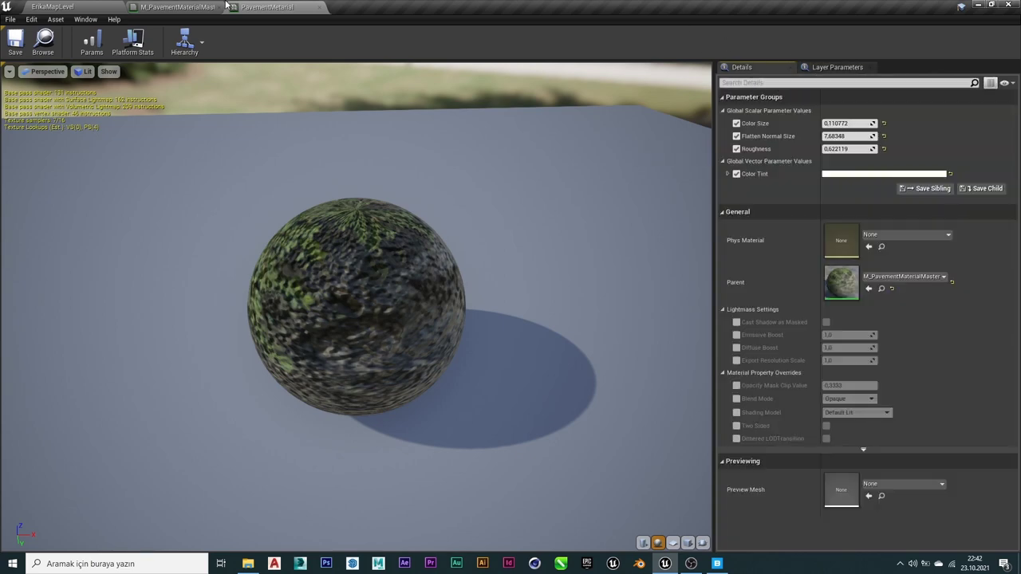
{"action": "left_click", "coordinate": [182, 7]}
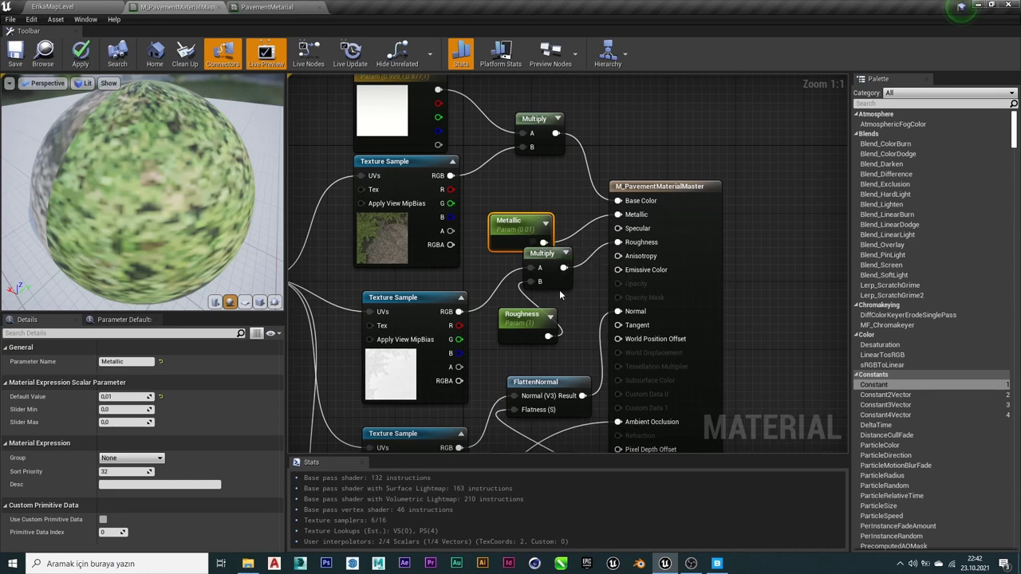
Duplicate the Multiply node and wire the Metallic parameter through it into the Metallic input.
{"action": "right_click_drag", "start_coordinate": [559, 289], "coordinate": [617, 219]}
{"action": "left_click", "coordinate": [579, 144]}
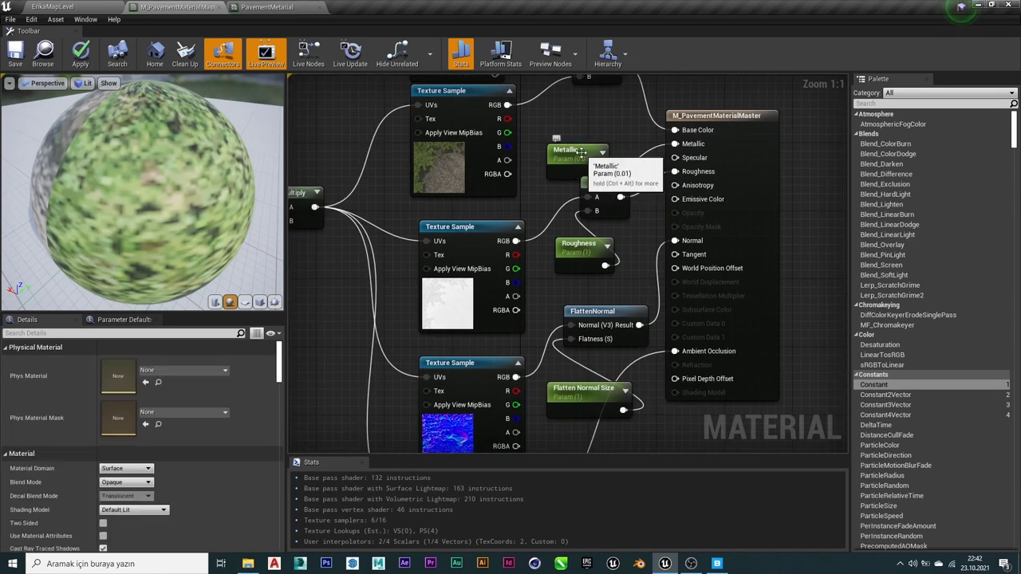
{"action": "mouse_move", "coordinate": [581, 152]}
{"action": "left_mouse_down"}
{"action": "mouse_move", "coordinate": [578, 144]}
{"action": "mouse_move", "coordinate": [543, 174]}
{"action": "left_mouse_up"}
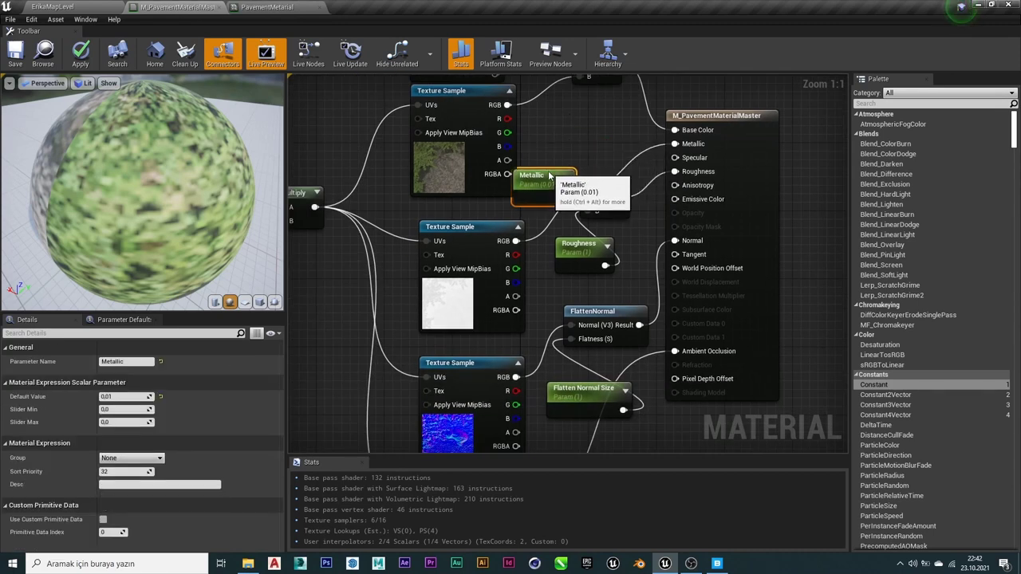
{"action": "left_click", "coordinate": [598, 183]}
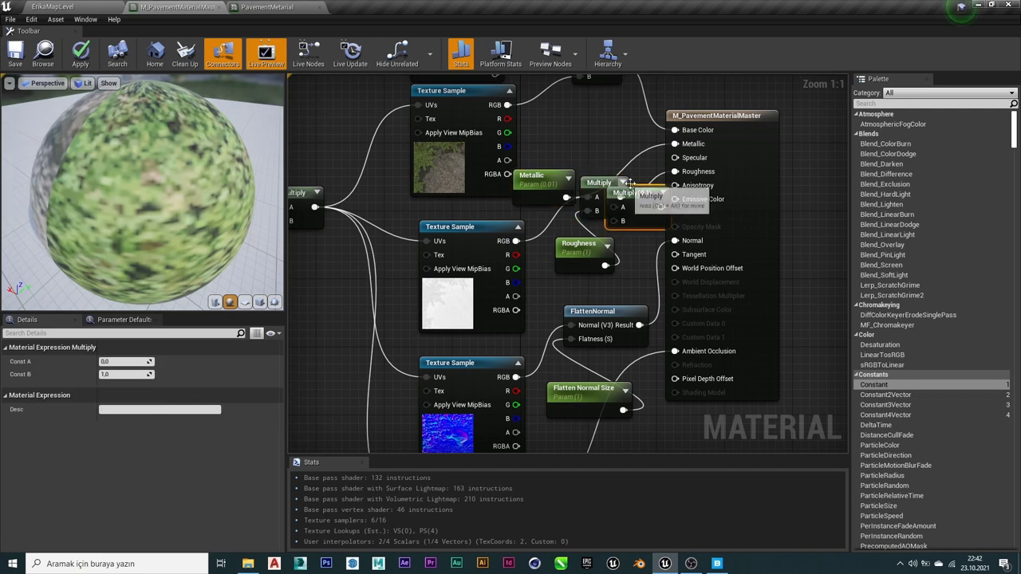
{"action": "key", "text": "ctrl+w"}
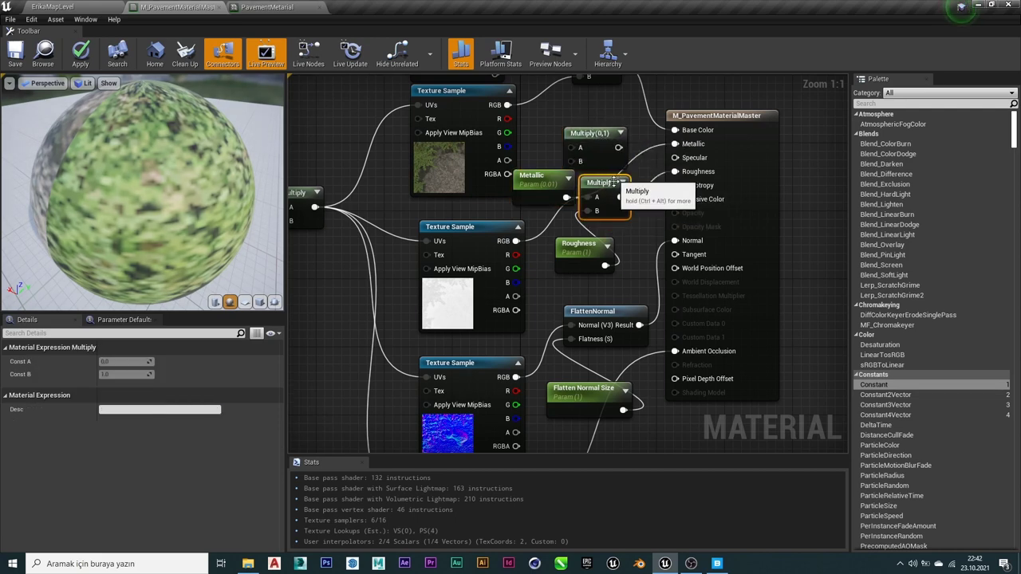
{"action": "left_click_drag", "start_coordinate": [606, 182], "coordinate": [625, 202]}
{"action": "left_click_drag", "start_coordinate": [588, 239], "coordinate": [581, 264]}
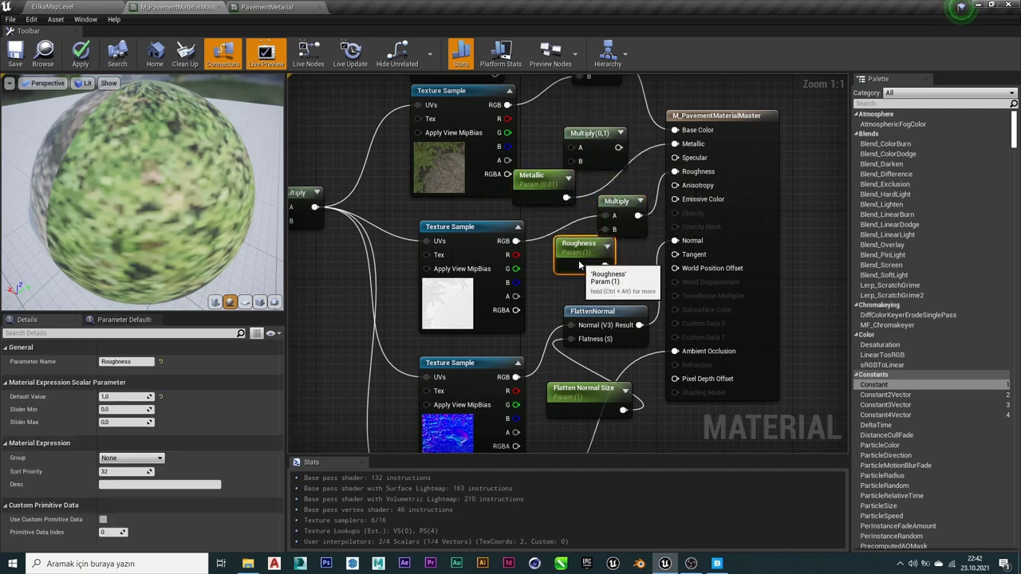
{"action": "left_click_drag", "start_coordinate": [615, 201], "coordinate": [616, 222]}
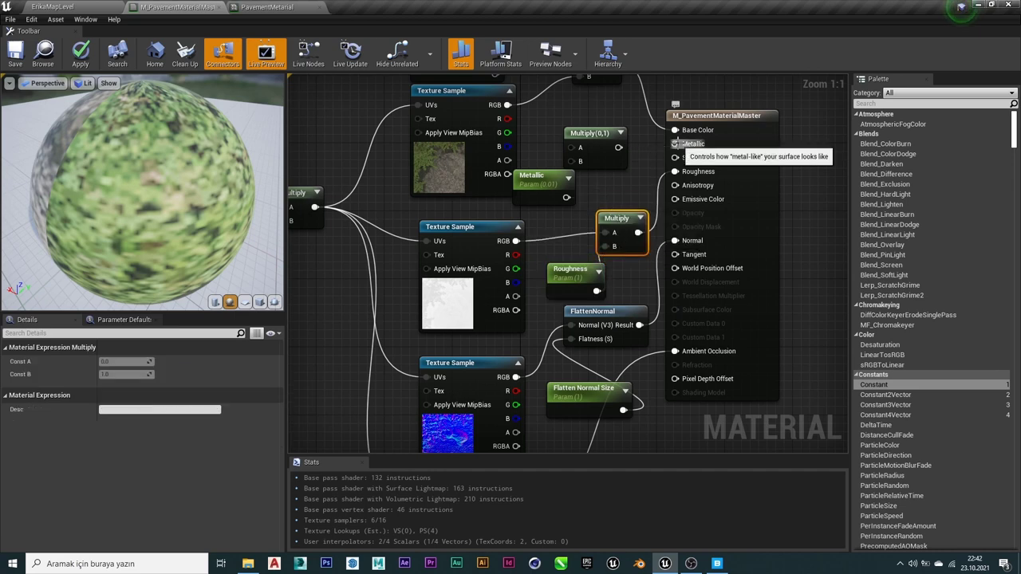
{"action": "left_click_drag", "start_coordinate": [586, 134], "coordinate": [604, 151]}
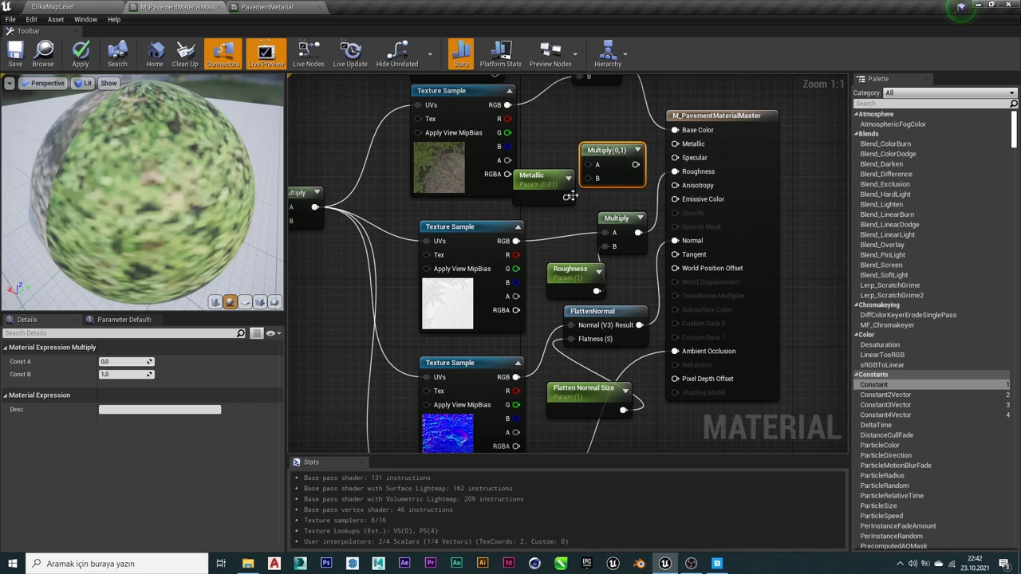
{"action": "left_click_drag", "start_coordinate": [571, 197], "coordinate": [588, 173]}
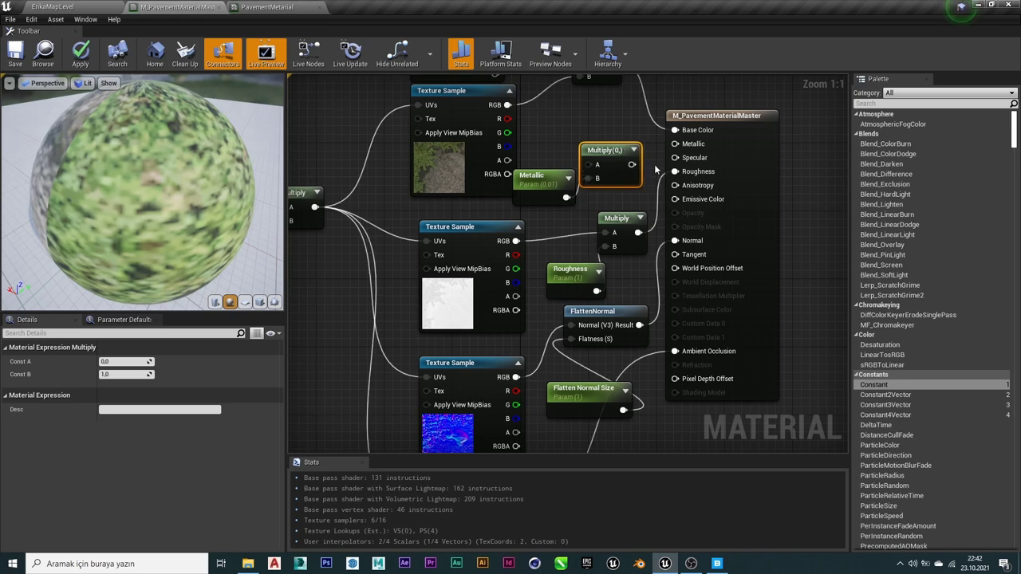
{"action": "mouse_move", "coordinate": [635, 165]}
{"action": "left_mouse_down"}
{"action": "mouse_move", "coordinate": [659, 162]}
{"action": "mouse_move", "coordinate": [675, 145]}
{"action": "left_mouse_up"}
{"action": "right_click_drag", "start_coordinate": [528, 144], "coordinate": [528, 141]}
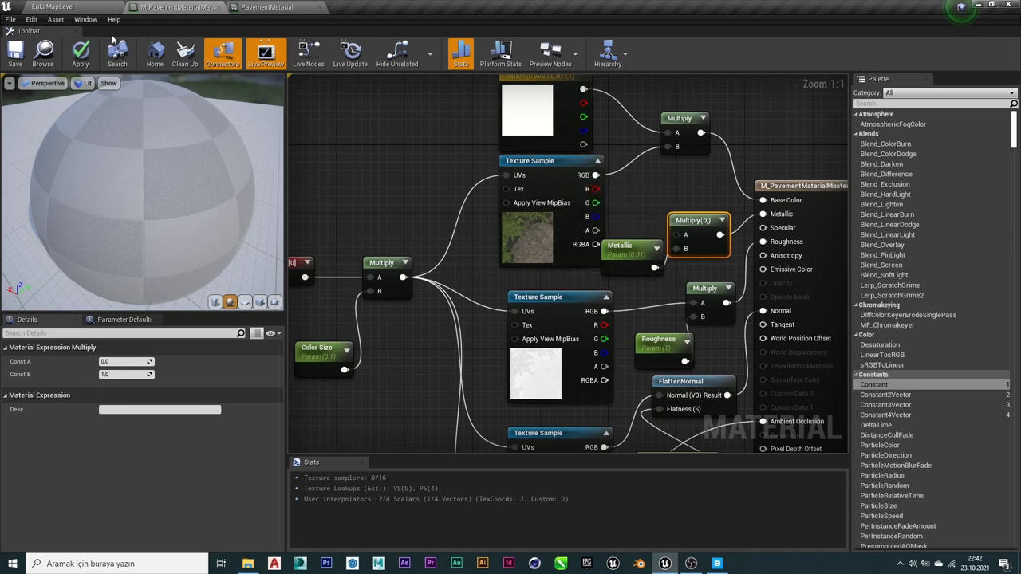
{"action": "left_click", "coordinate": [87, 50]}
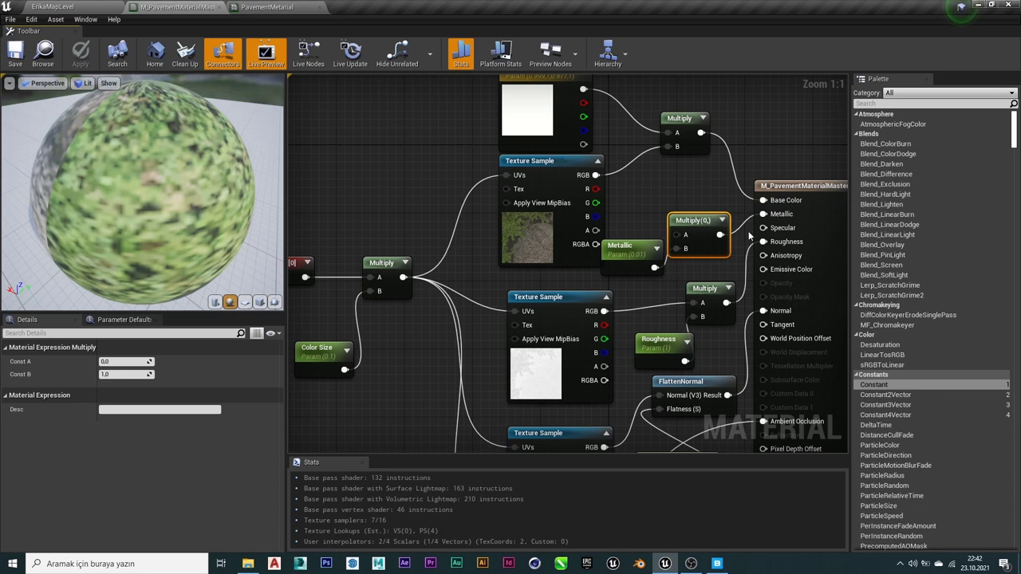
Delete the Multiply, connect the Metallic parameter straight to Metallic, and save the material.
{"action": "key", "text": "Delete"}
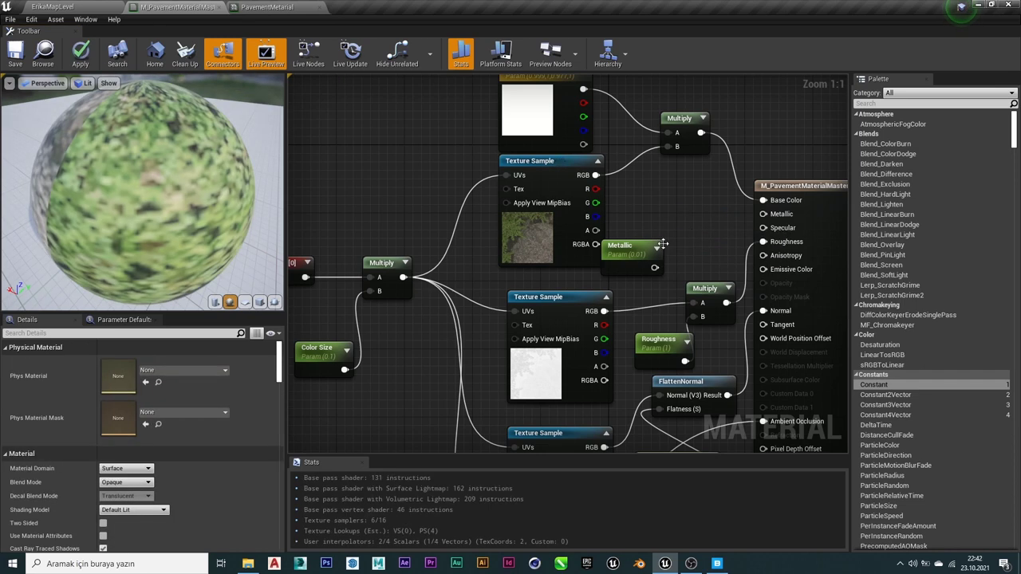
{"action": "left_click_drag", "start_coordinate": [662, 243], "coordinate": [752, 222]}
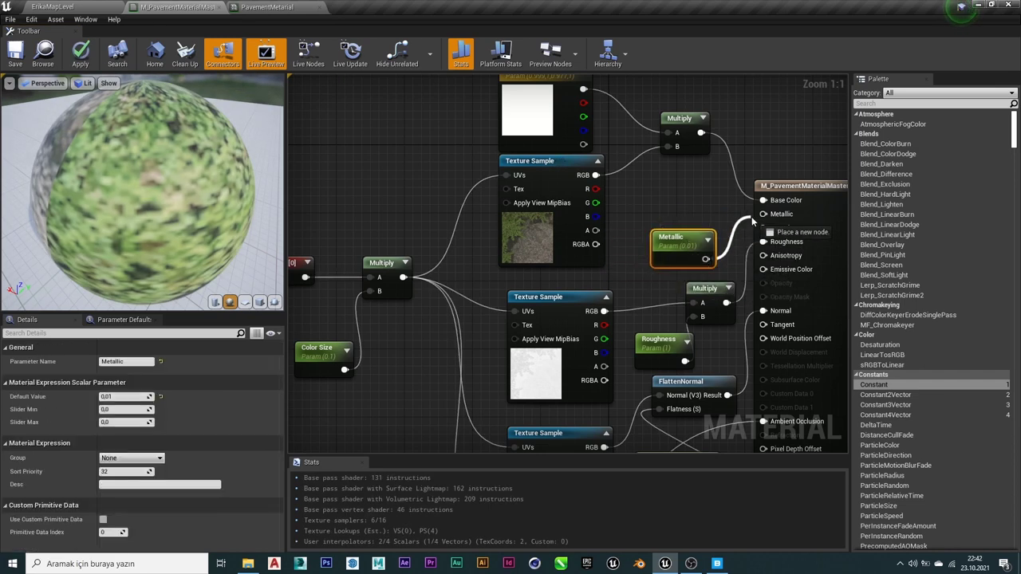
{"action": "left_click_drag", "start_coordinate": [687, 244], "coordinate": [695, 243]}
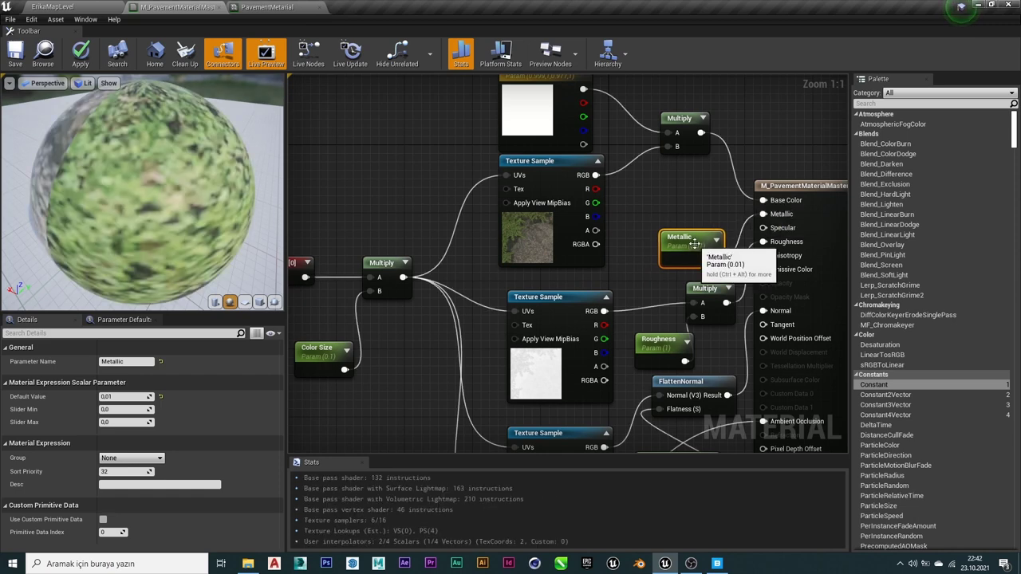
{"action": "left_click", "coordinate": [674, 212]}
{"action": "left_click", "coordinate": [16, 52]}
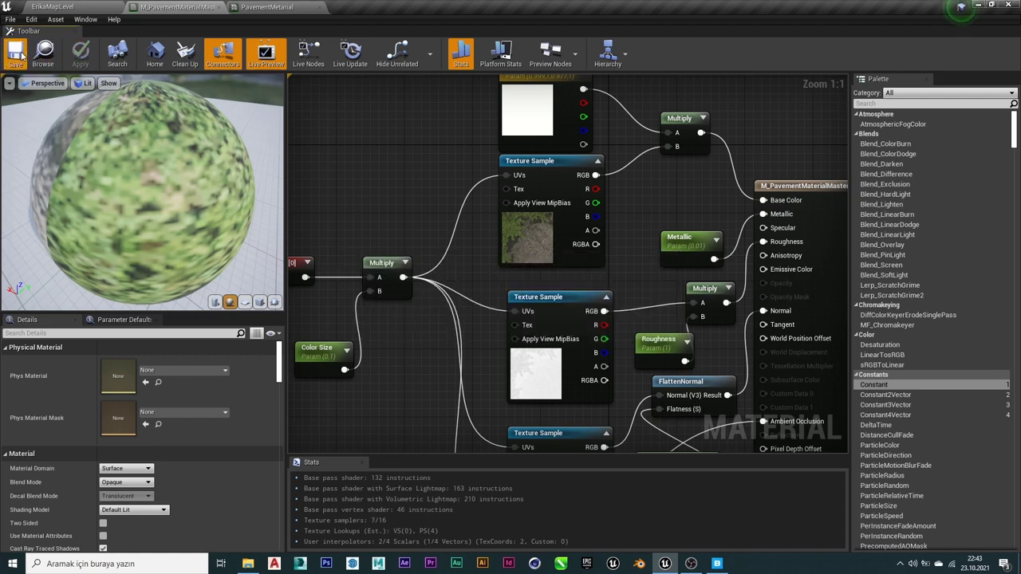
{"action": "left_click", "coordinate": [267, 7]}
Orbit the instance preview, then fly the level camera along the pavement path, close and wide.
{"action": "scroll", "coordinate": [429, 131], "scroll_direction": "up", "scroll_amount": 6}
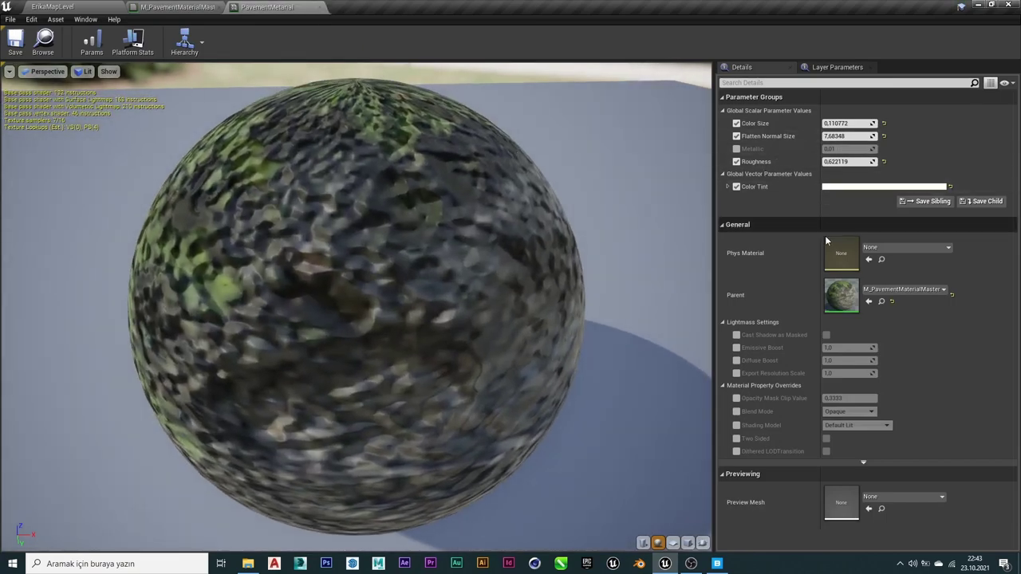
{"action": "mouse_move", "coordinate": [358, 319]}
{"action": "left_mouse_down"}
{"action": "mouse_move", "coordinate": [239, 319]}
{"action": "mouse_move", "coordinate": [359, 239]}
{"action": "left_mouse_up"}
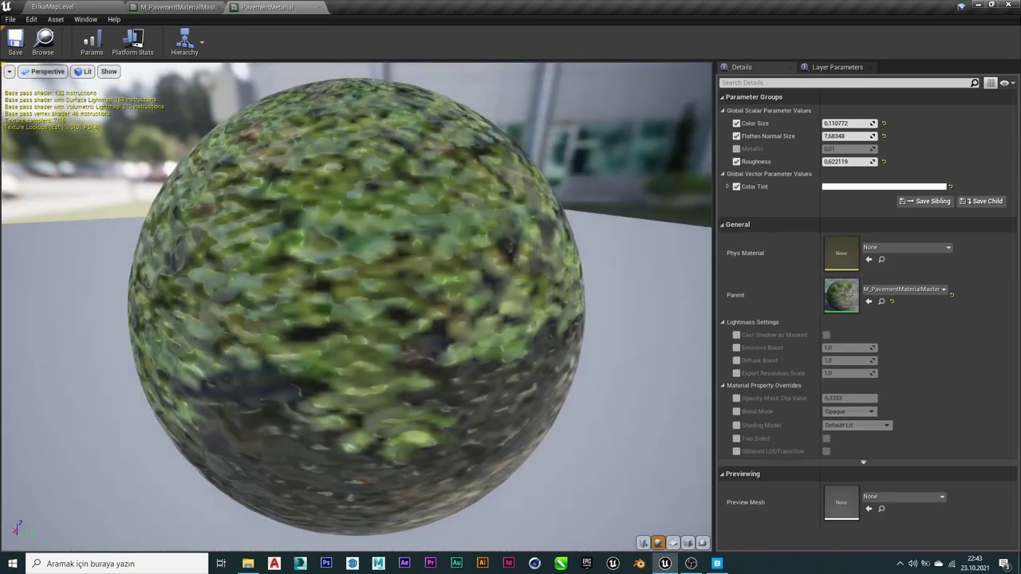
{"action": "left_click", "coordinate": [52, 7]}
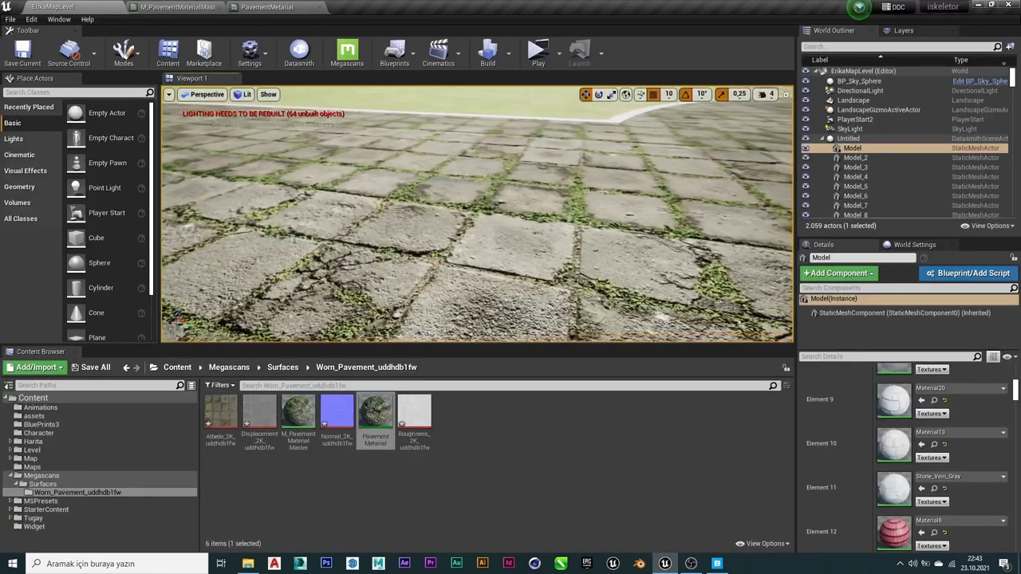
{"action": "right_click_drag", "start_coordinate": [357, 279], "coordinate": [356, 280]}
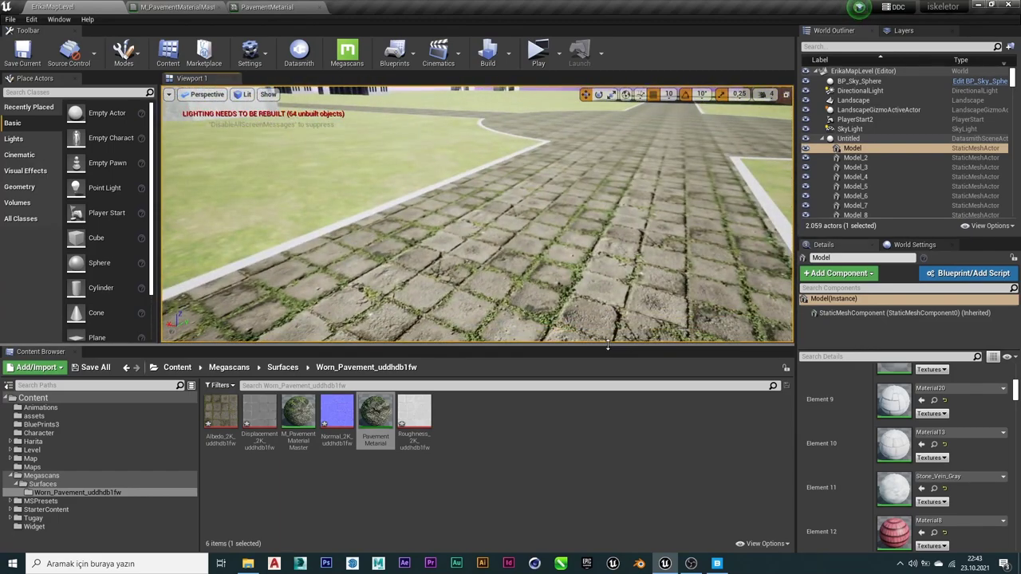
{"action": "left_click_drag", "start_coordinate": [610, 348], "coordinate": [610, 439]}
{"action": "right_click_drag", "start_coordinate": [357, 279], "coordinate": [356, 280]}
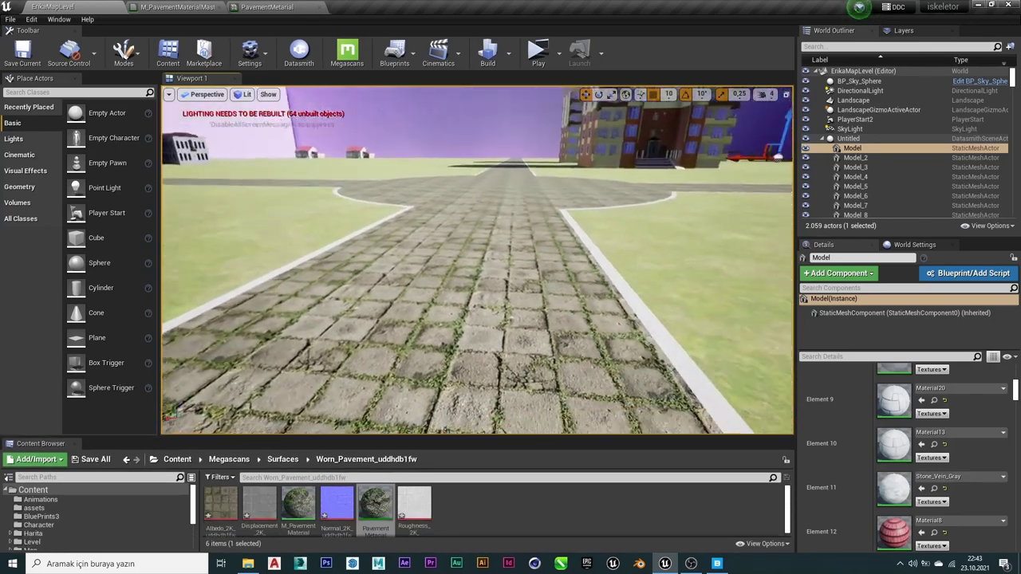
{"action": "right_click_drag", "start_coordinate": [516, 312], "coordinate": [516, 312]}
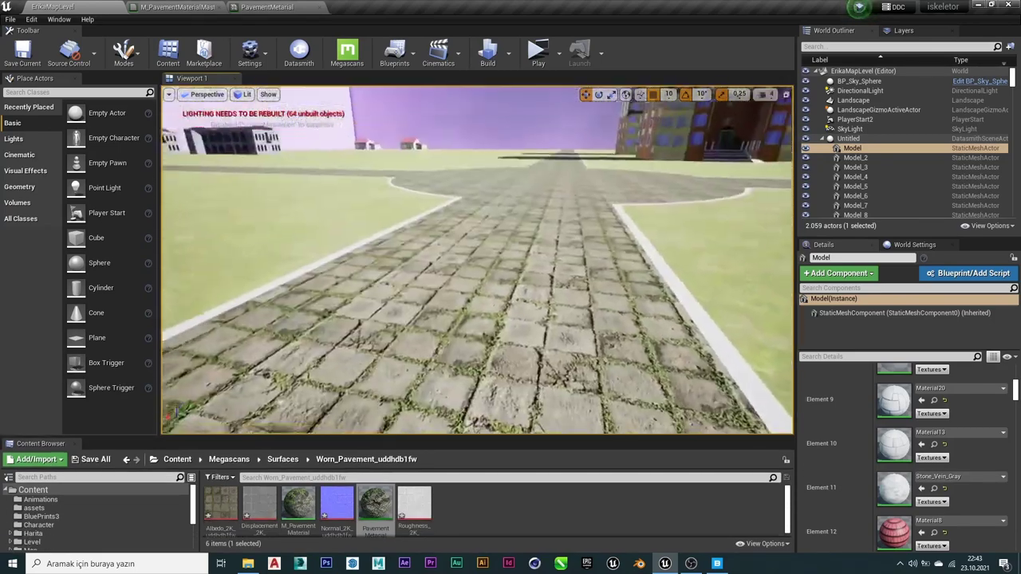
{"action": "left_click", "coordinate": [179, 7]}
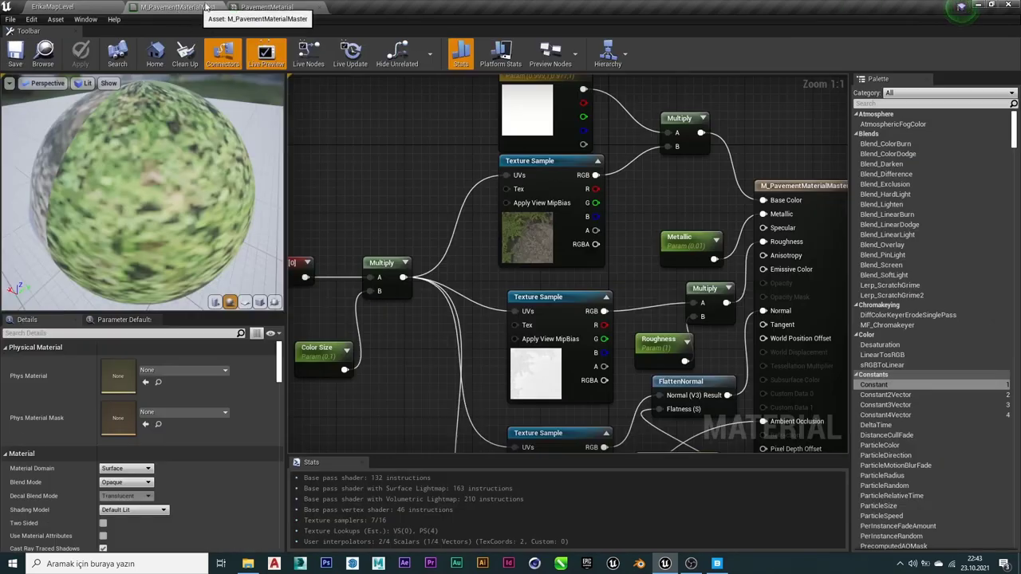
Convert the albedo Texture Sample into a texture parameter named 'Color' and save the material.
{"action": "scroll", "coordinate": [515, 307], "scroll_direction": "up", "scroll_amount": 2}
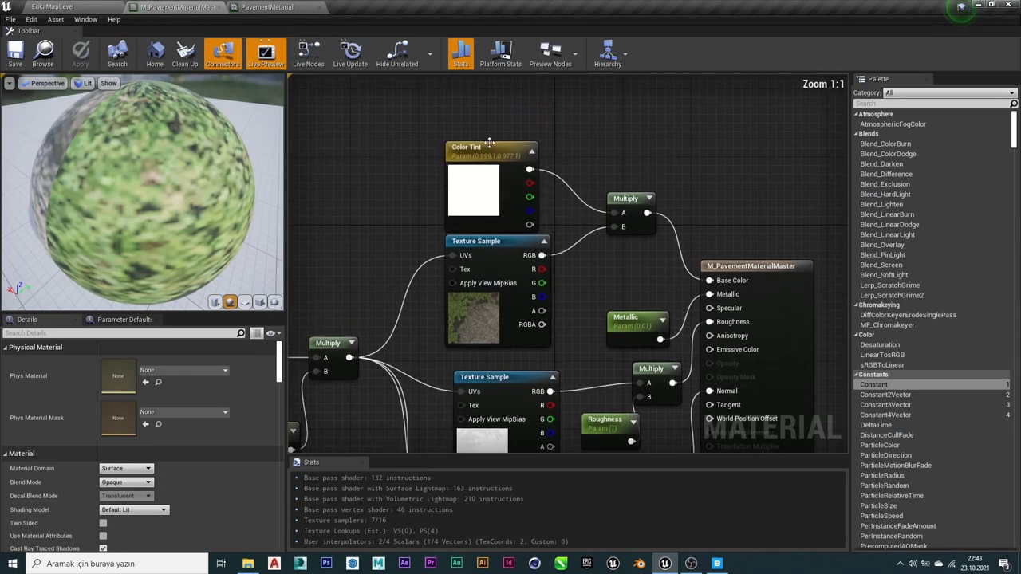
{"action": "left_click_drag", "start_coordinate": [483, 188], "coordinate": [482, 169]}
{"action": "left_click", "coordinate": [485, 240]}
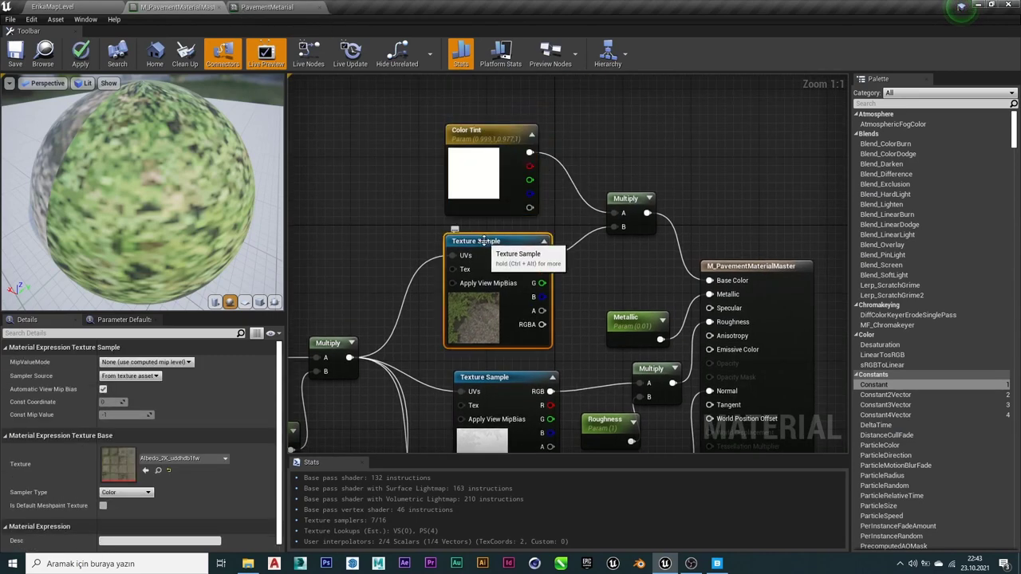
{"action": "left_click", "coordinate": [267, 6]}
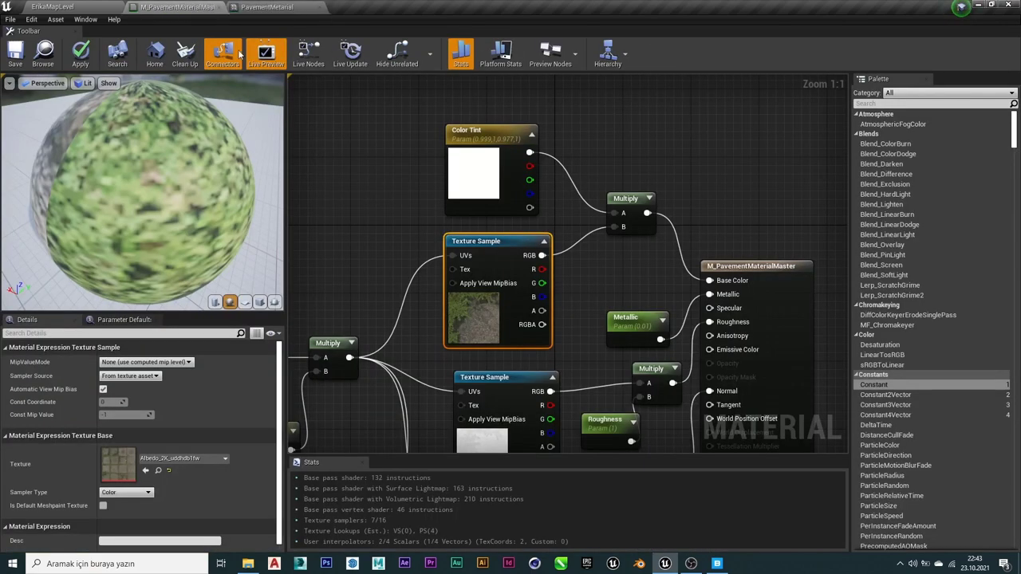
{"action": "left_click", "coordinate": [177, 6]}
{"action": "right_click", "coordinate": [485, 240]}
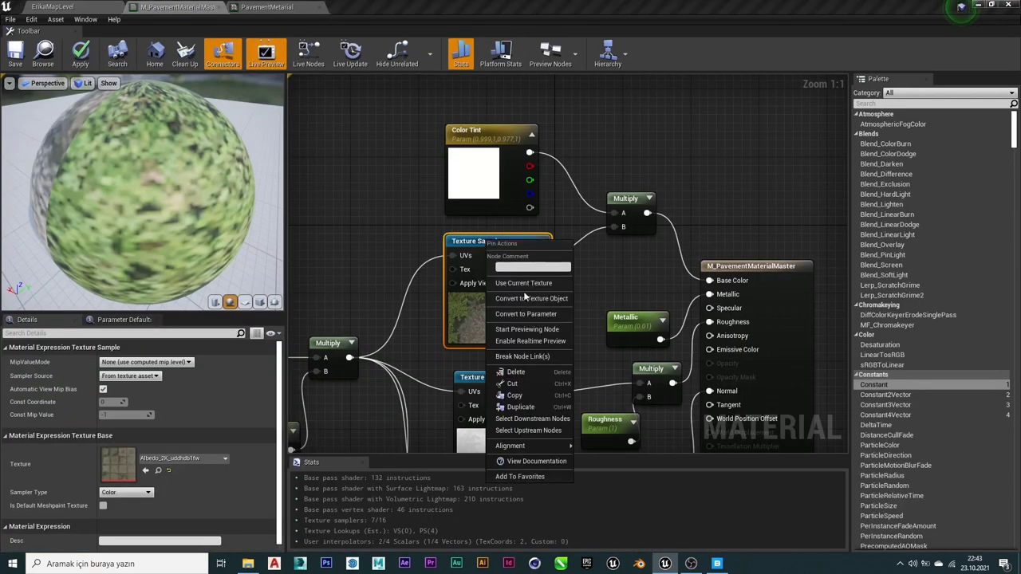
{"action": "left_click", "coordinate": [530, 313]}
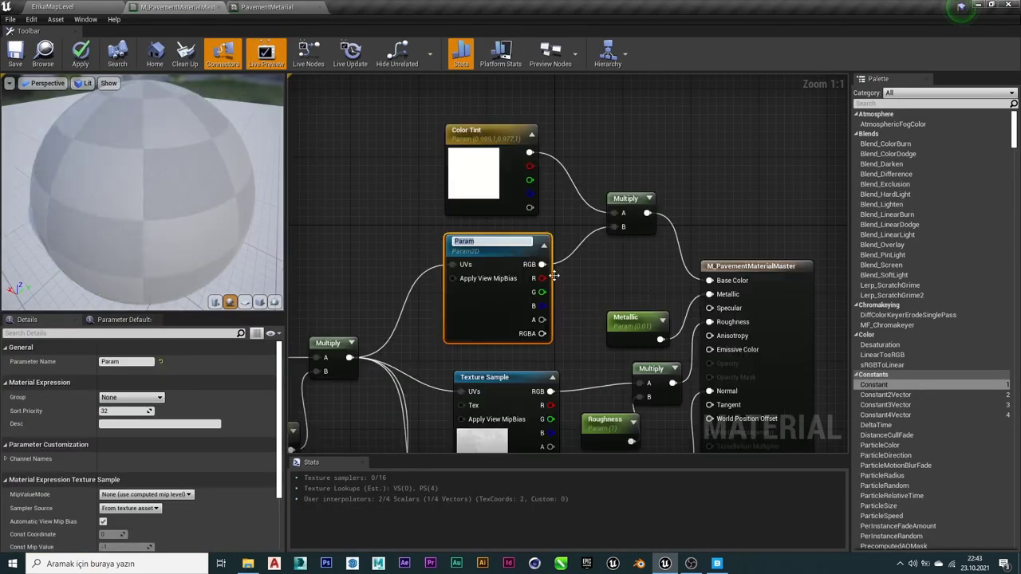
{"action": "key", "text": "Caps_Lock"}
{"action": "type", "text": "Color"}
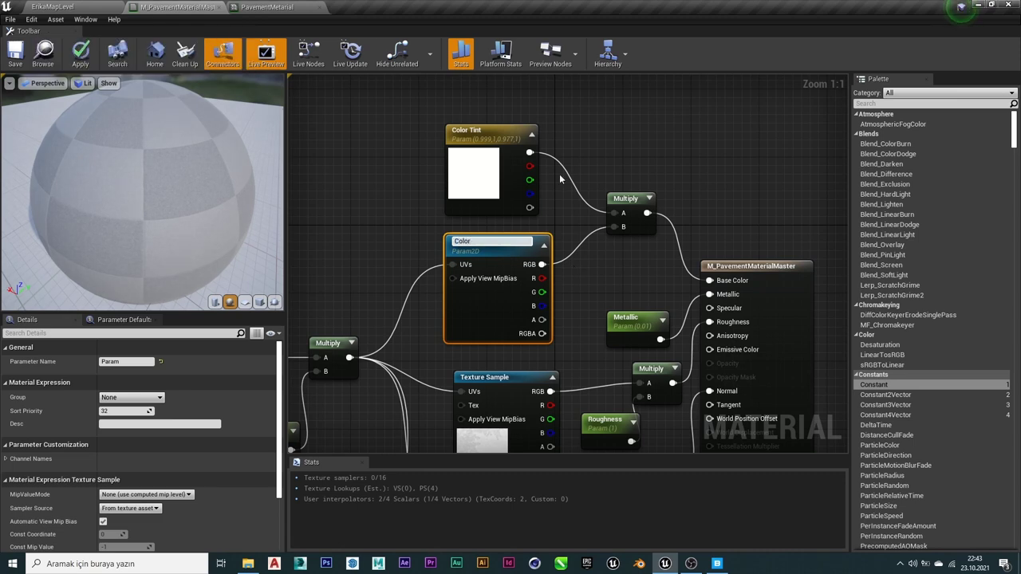
{"action": "left_click", "coordinate": [425, 179]}
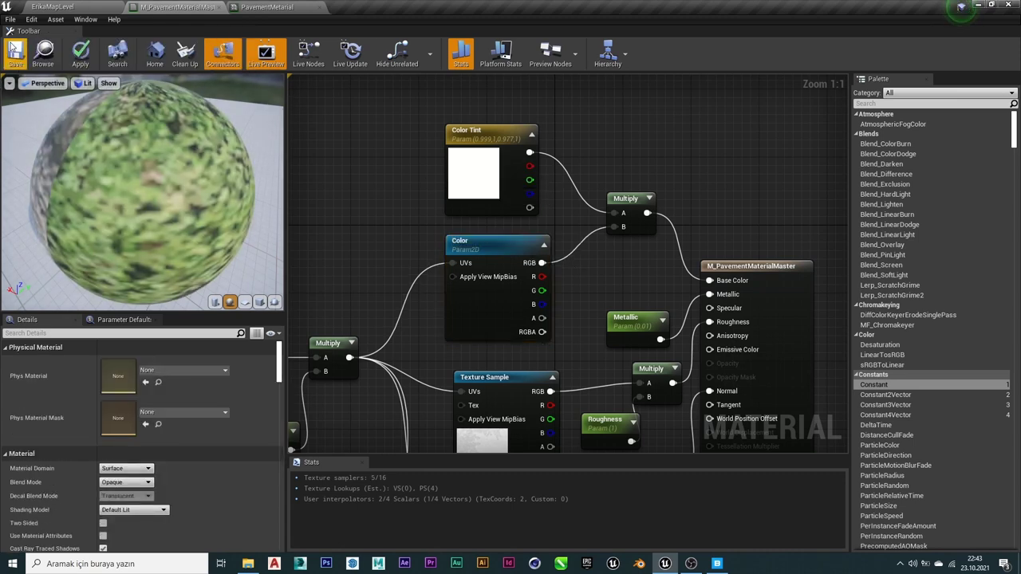
{"action": "left_click", "coordinate": [88, 53]}
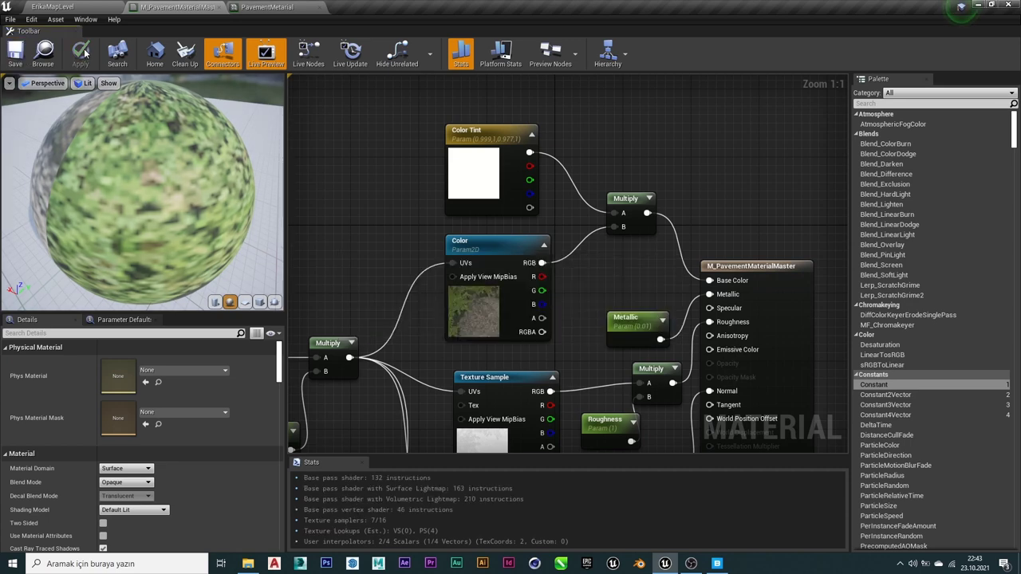
Check that the PavementMaterial instance lists the Color texture parameter.
{"action": "left_click", "coordinate": [259, 6]}
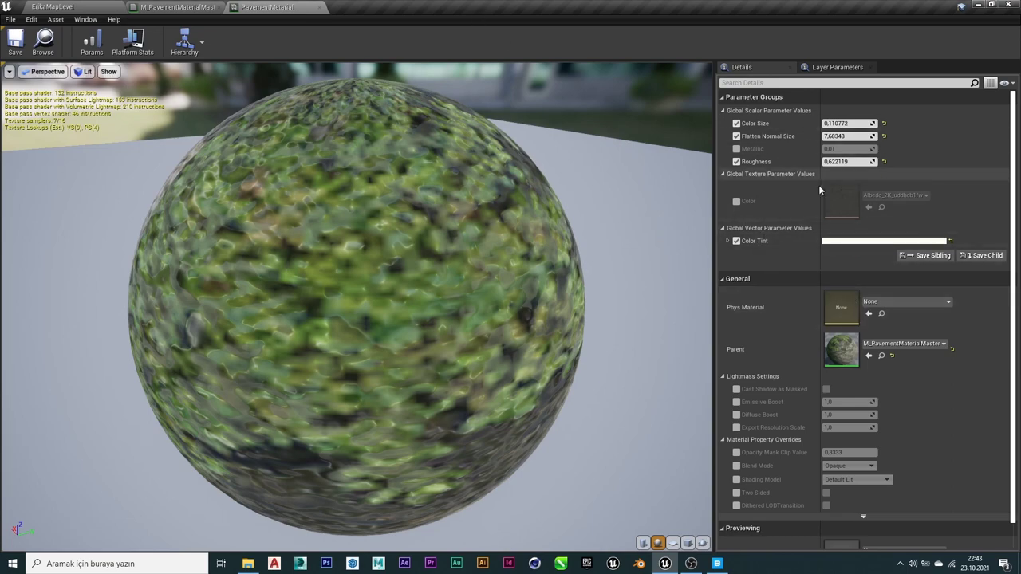
{"action": "left_click", "coordinate": [736, 201]}
{"action": "left_click", "coordinate": [733, 199]}
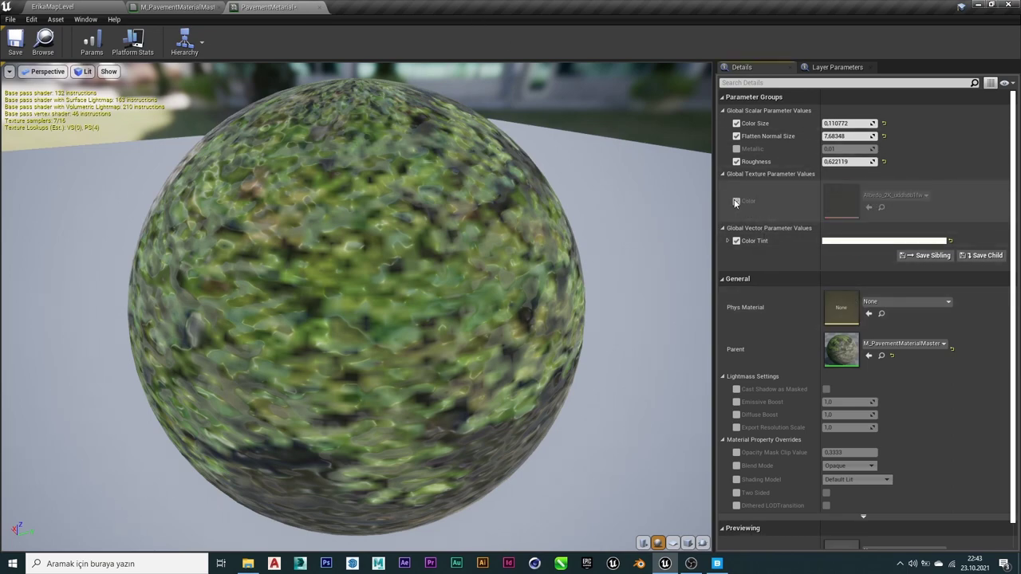
{"action": "left_click", "coordinate": [179, 8]}
{"action": "right_click_drag", "start_coordinate": [441, 264], "coordinate": [436, 117]}
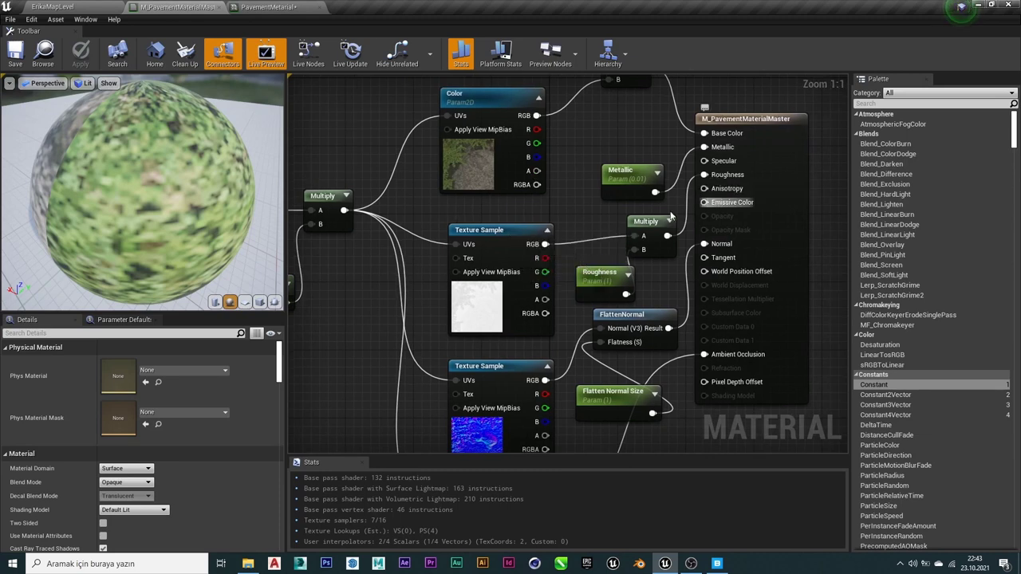
Convert the roughness Texture Sample into a parameter named 'Roughness' and save the master material.
{"action": "right_click", "coordinate": [490, 230]}
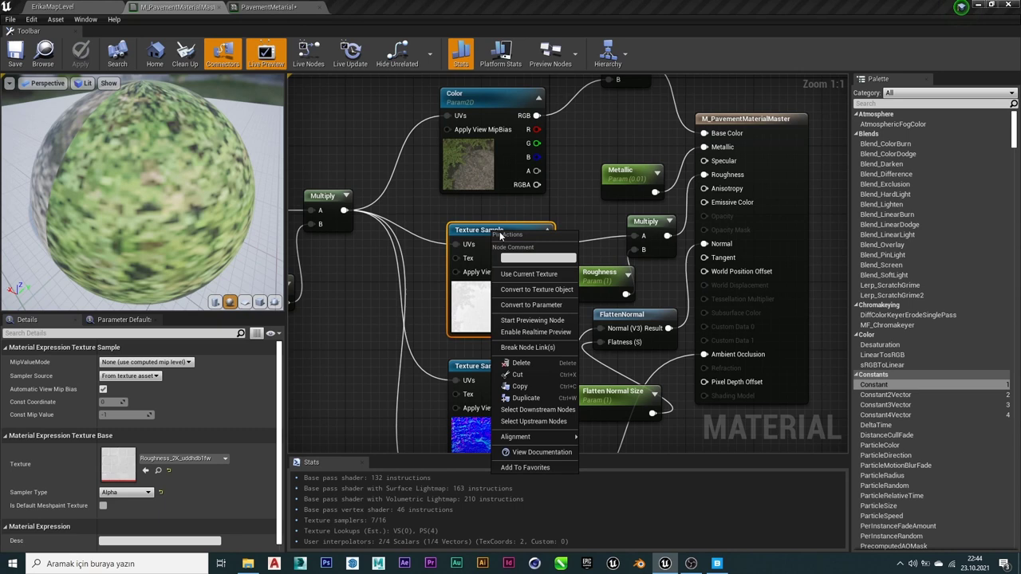
{"action": "left_click", "coordinate": [534, 306]}
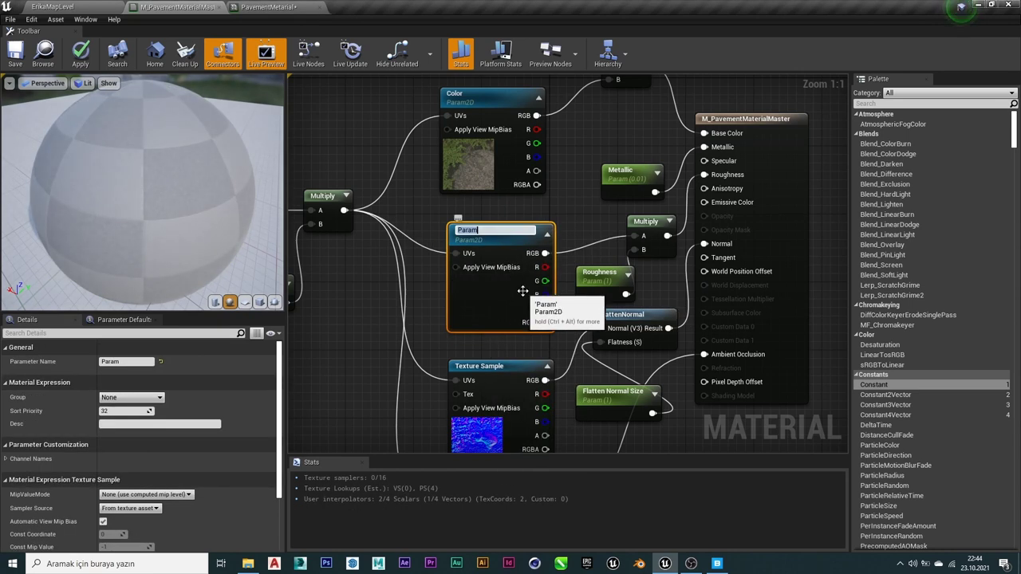
{"action": "key", "text": "Caps_Lock"}
{"action": "type", "text": "R"}
{"action": "key", "text": "Caps_Lock"}
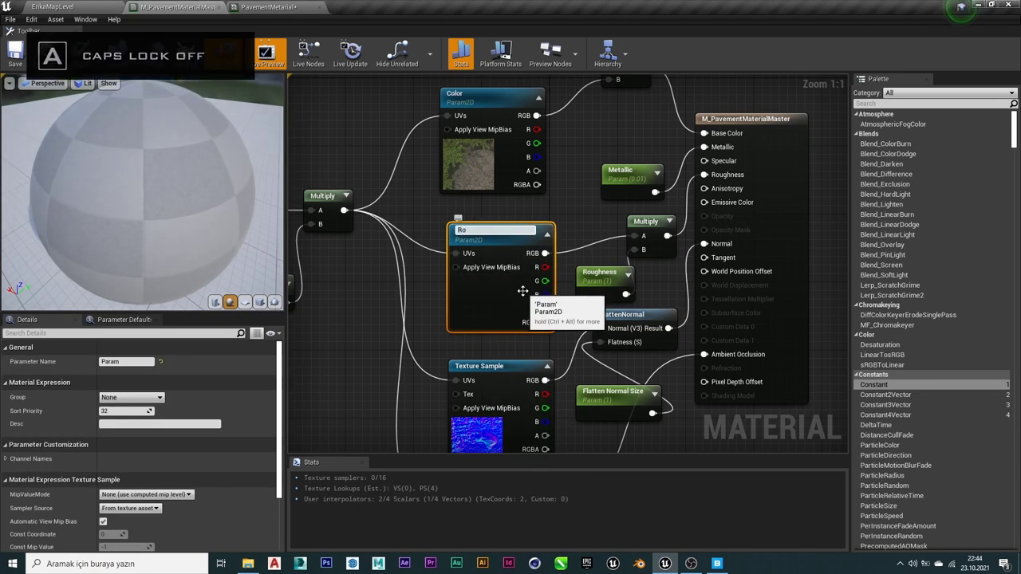
{"action": "type", "text": "u"}
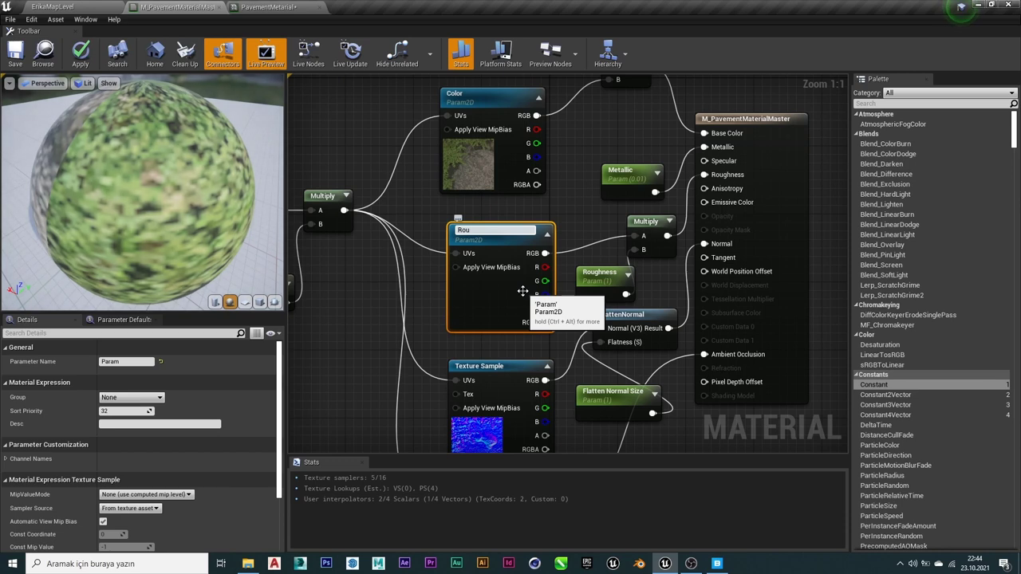
{"action": "type", "text": "ghness"}
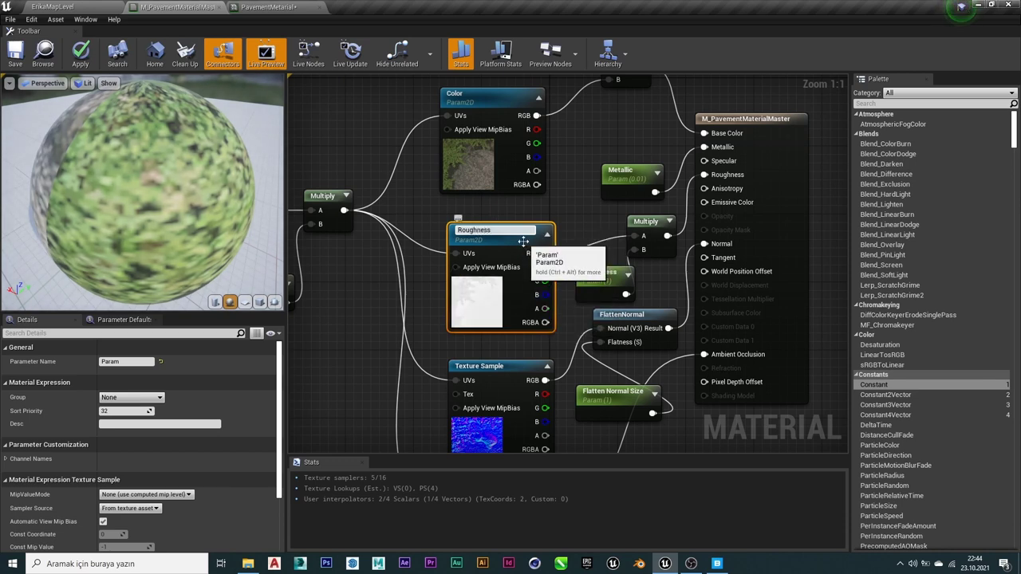
{"action": "key", "text": "Return"}
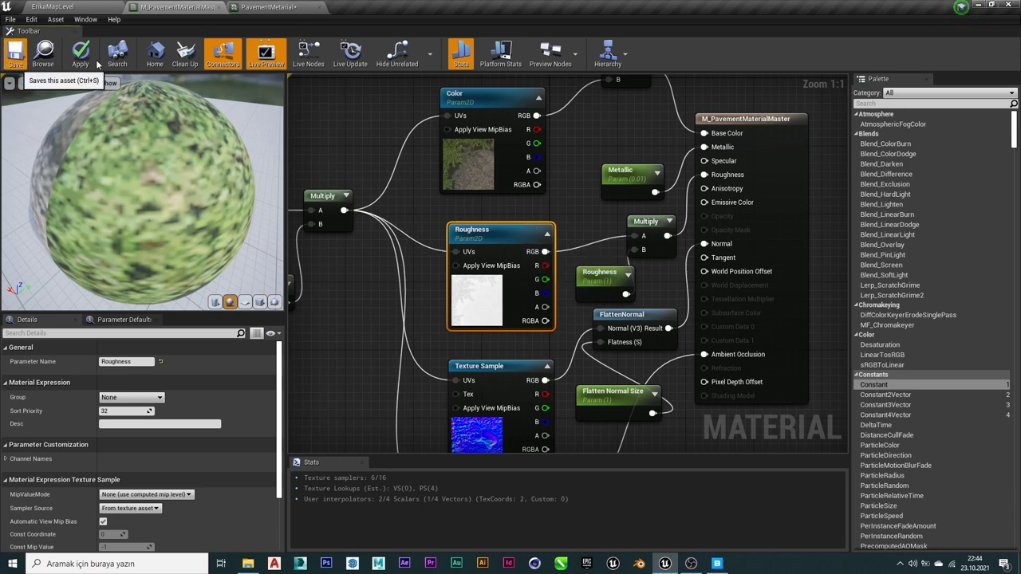
{"action": "left_click", "coordinate": [92, 63]}
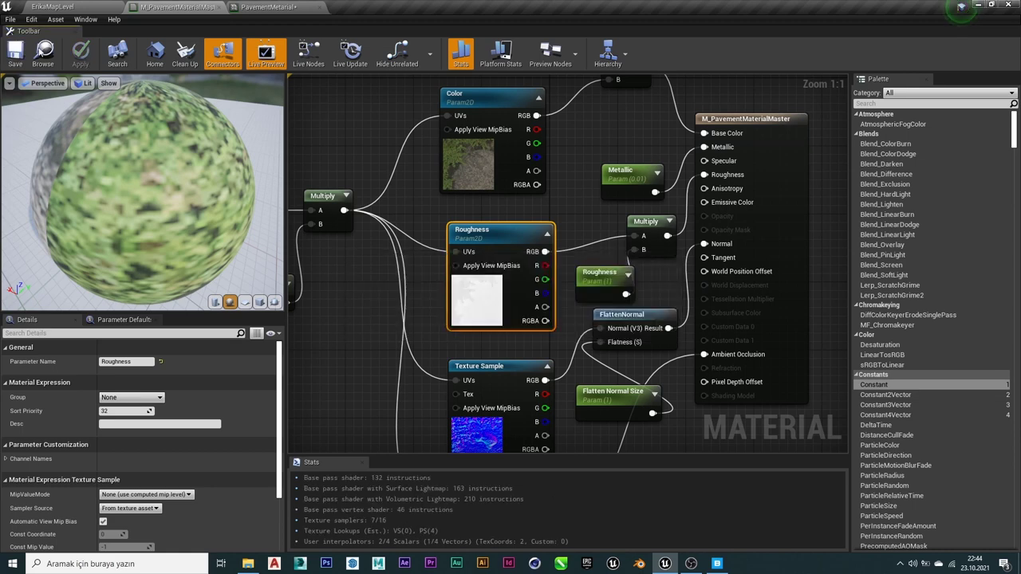
Enable the Color and Roughness texture overrides in the PavementMaterial instance.
{"action": "left_click", "coordinate": [285, 7]}
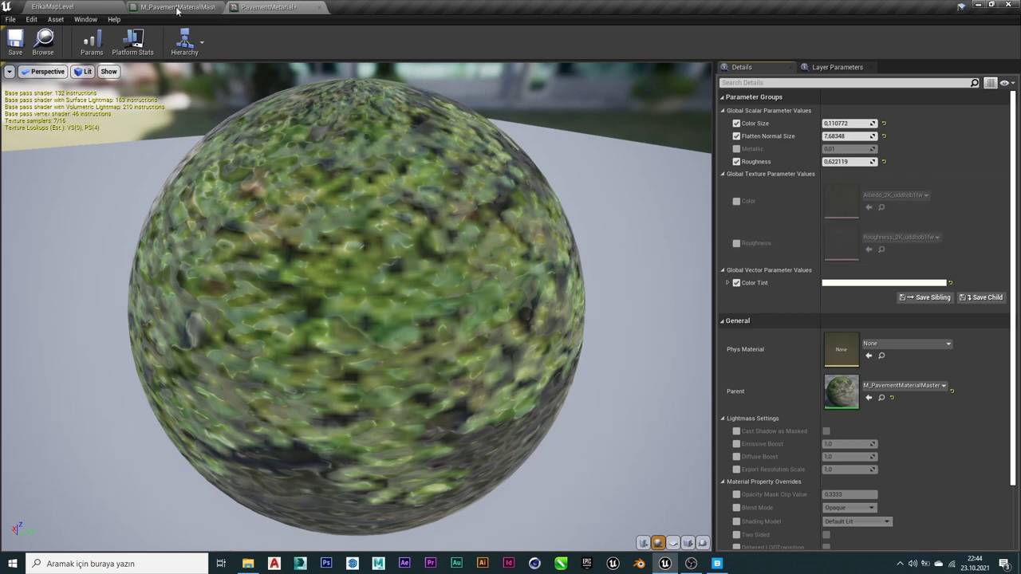
{"action": "left_click", "coordinate": [736, 201]}
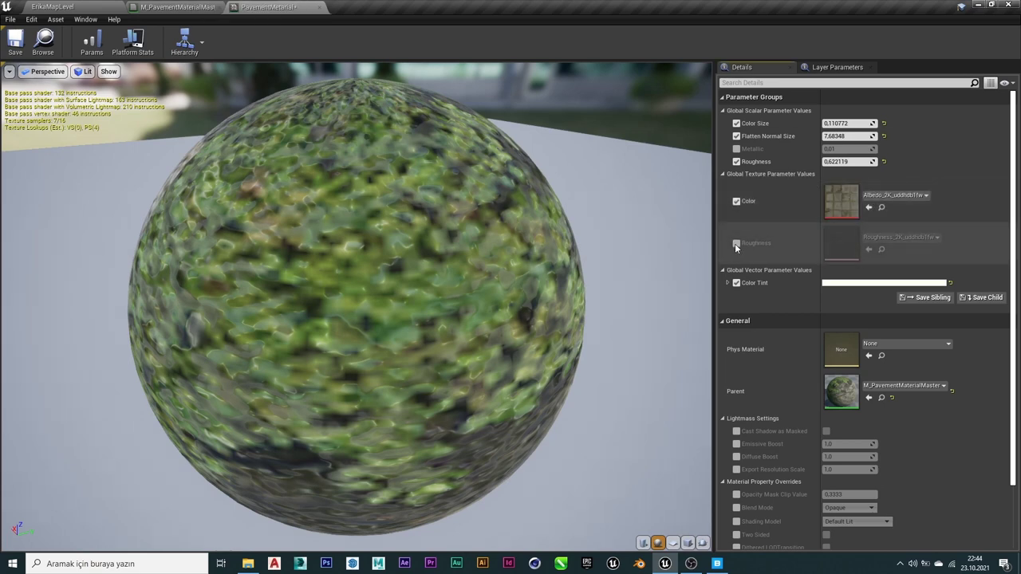
{"action": "left_click", "coordinate": [736, 244]}
{"action": "left_click", "coordinate": [168, 7]}
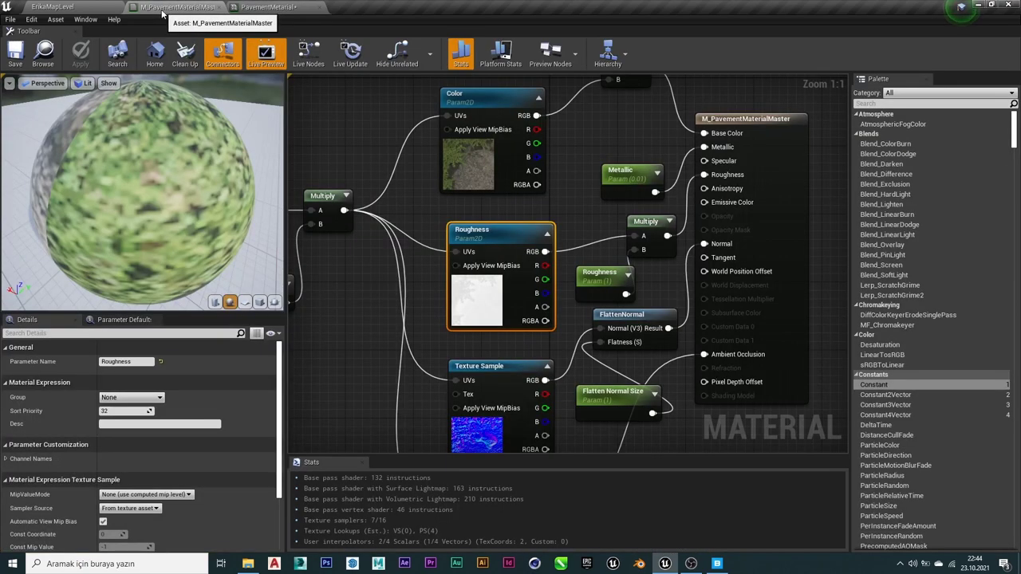
Convert the normal-map Texture Sample into a parameter named 'Normal' and apply the master material.
{"action": "right_click_drag", "start_coordinate": [657, 354], "coordinate": [622, 216]}
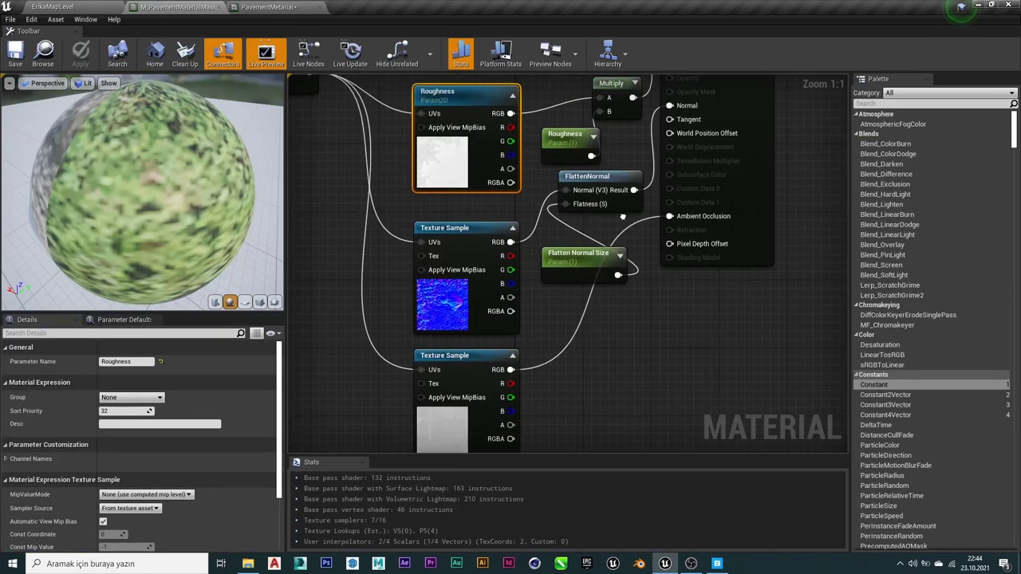
{"action": "left_click", "coordinate": [479, 231]}
{"action": "right_click", "coordinate": [480, 229]}
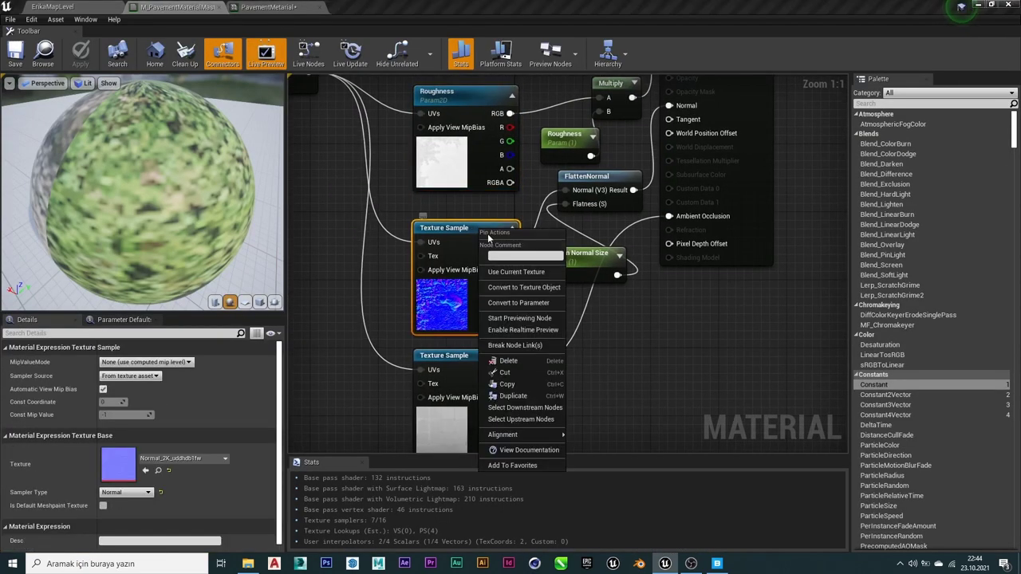
{"action": "left_click", "coordinate": [520, 302]}
{"action": "key", "text": "Caps_Lock"}
{"action": "type", "text": "N"}
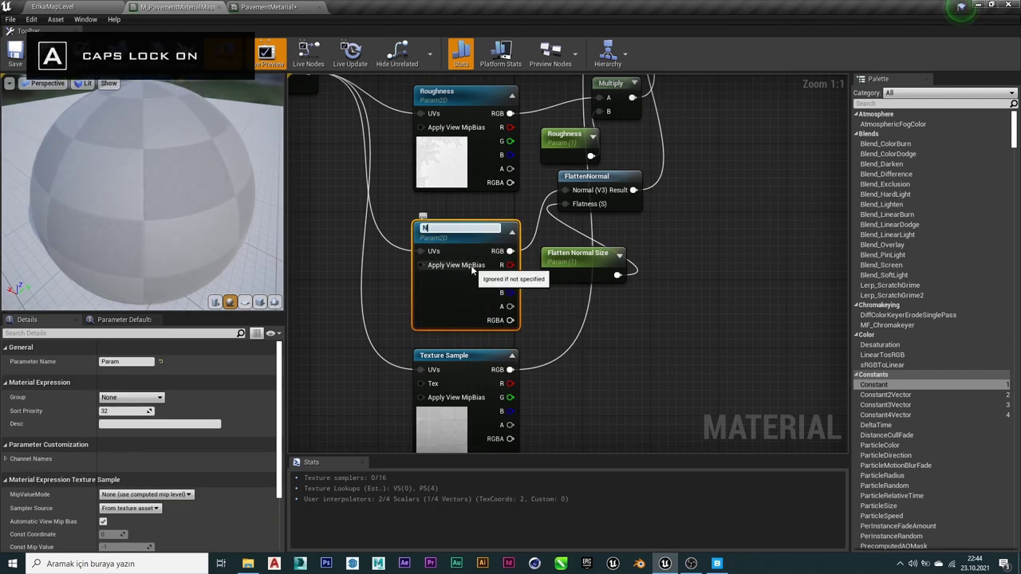
{"action": "key", "text": "Caps_Lock"}
{"action": "type", "text": "orm"}
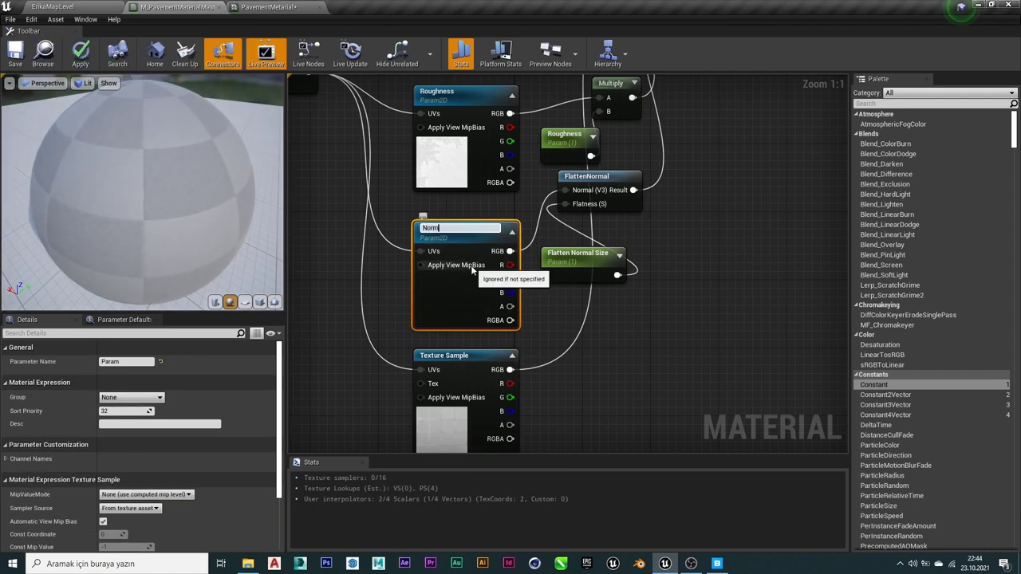
{"action": "type", "text": "al"}
{"action": "key", "text": "Return"}
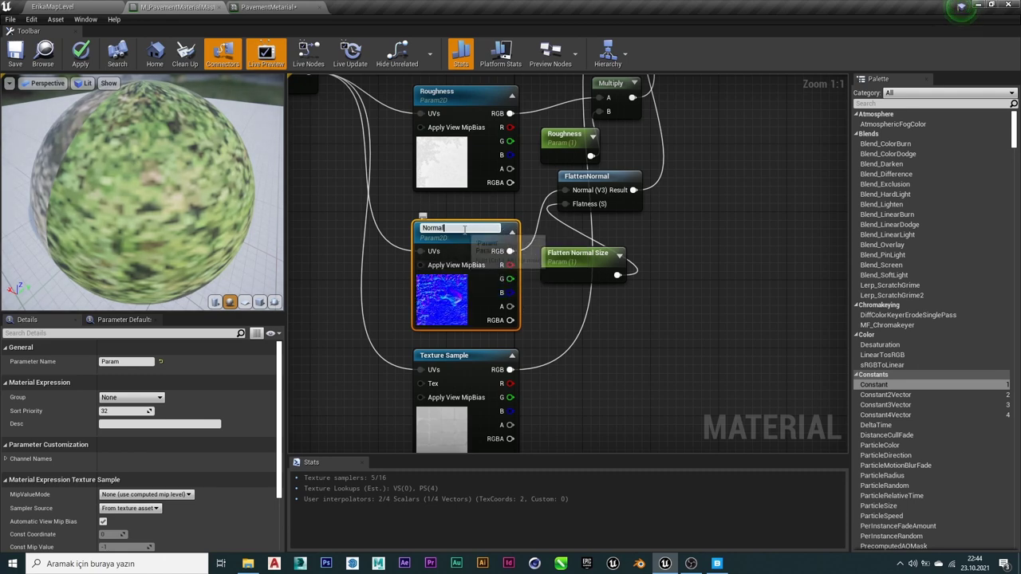
{"action": "key", "text": "Return"}
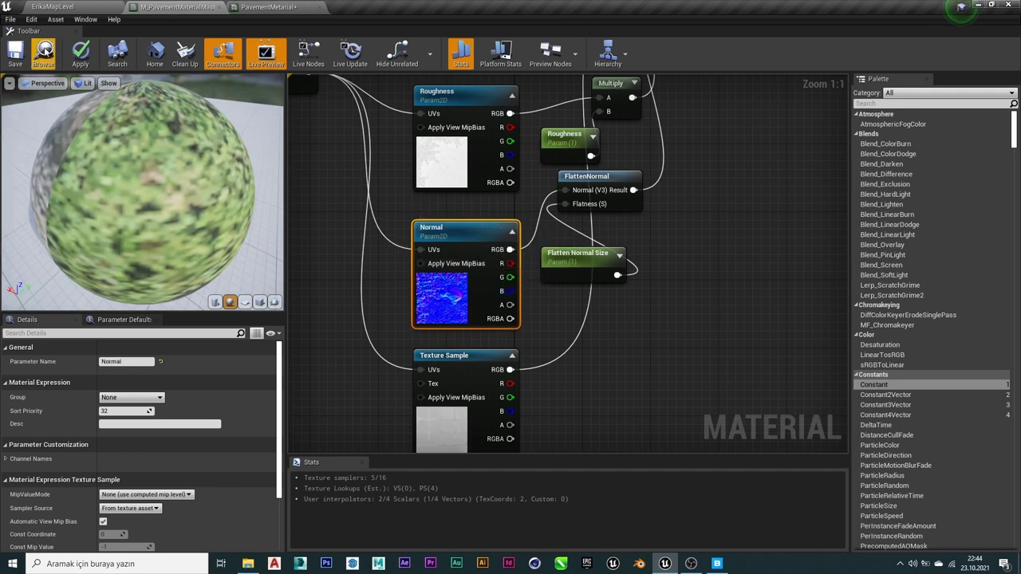
{"action": "left_click", "coordinate": [88, 62]}
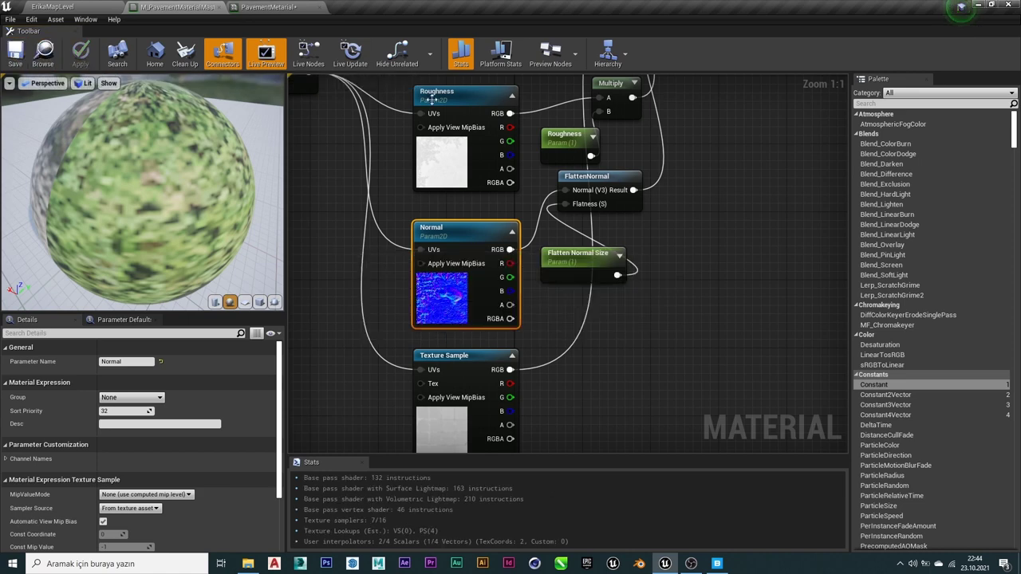
Enable the Normal texture override in the PavementMaterial instance.
{"action": "left_click", "coordinate": [291, 8]}
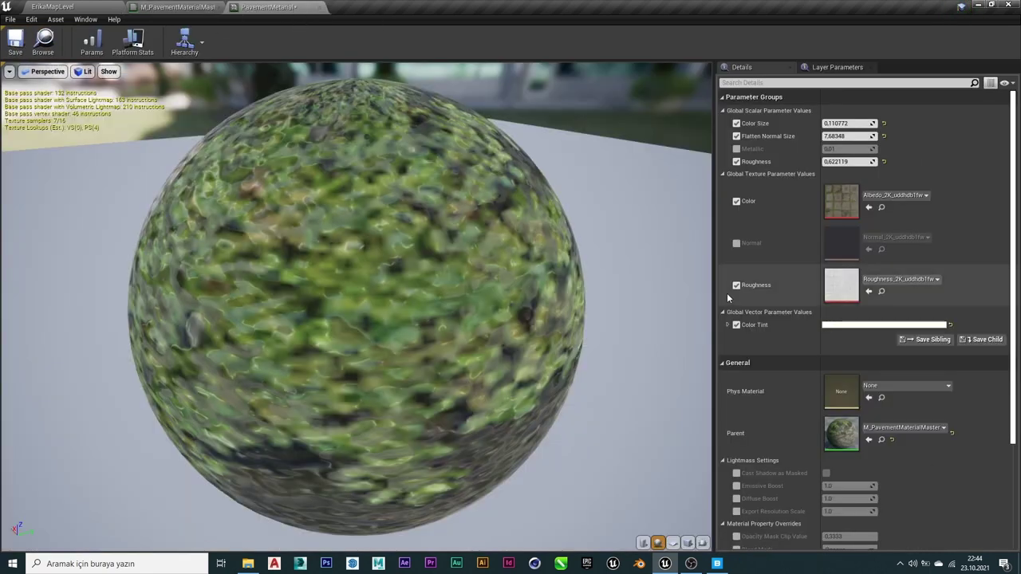
{"action": "left_click", "coordinate": [736, 243]}
{"action": "left_click", "coordinate": [174, 7]}
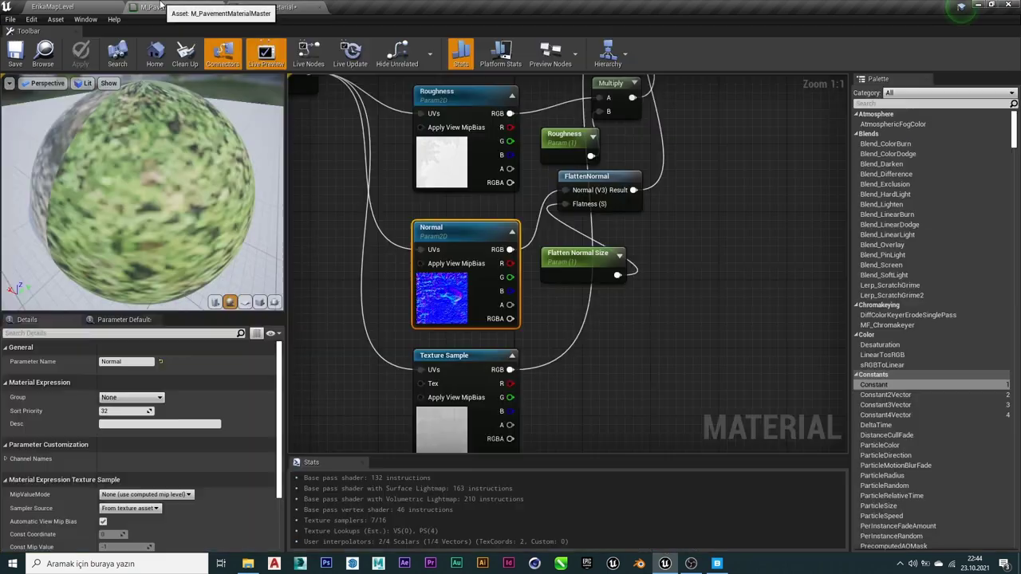
{"action": "right_click_drag", "start_coordinate": [397, 415], "coordinate": [371, 308]}
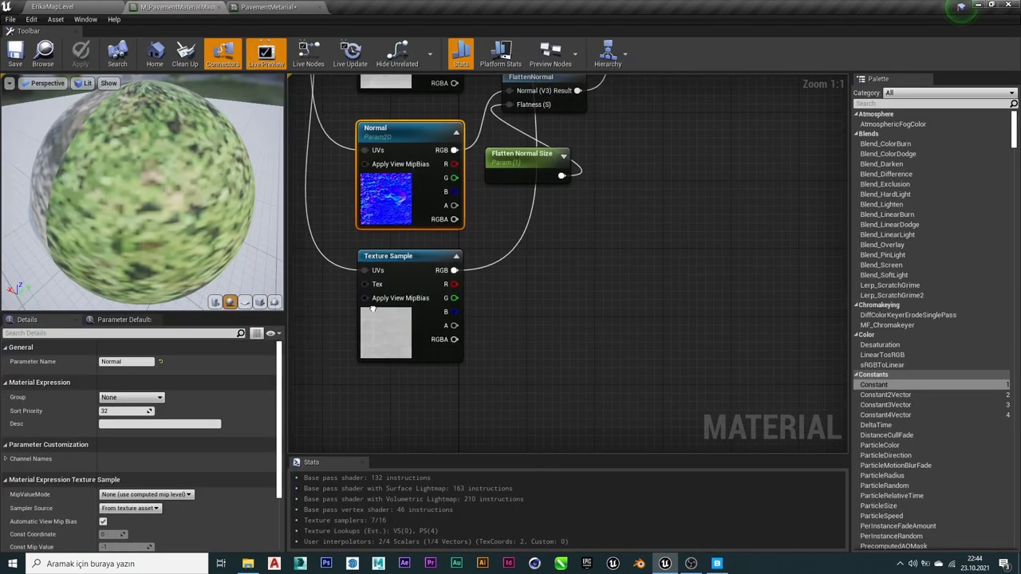
Review the full pavement master material graph, save it, and return to the ErikaMapLevel level.
{"action": "right_click", "coordinate": [415, 264]}
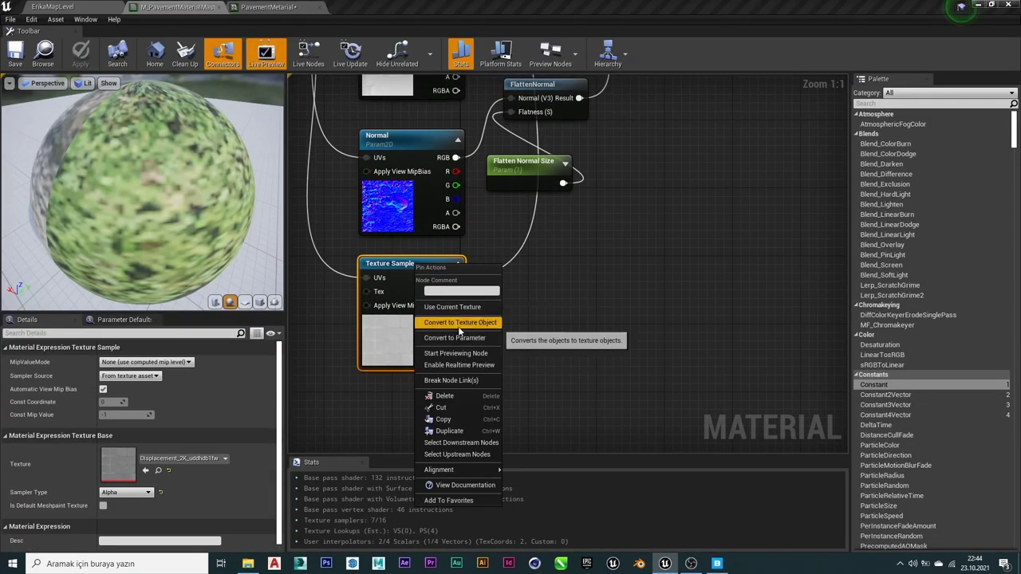
{"action": "left_click", "coordinate": [587, 349]}
{"action": "scroll", "coordinate": [591, 317], "scroll_direction": "down", "scroll_amount": 4}
{"action": "right_click_drag", "start_coordinate": [696, 317], "coordinate": [647, 348]}
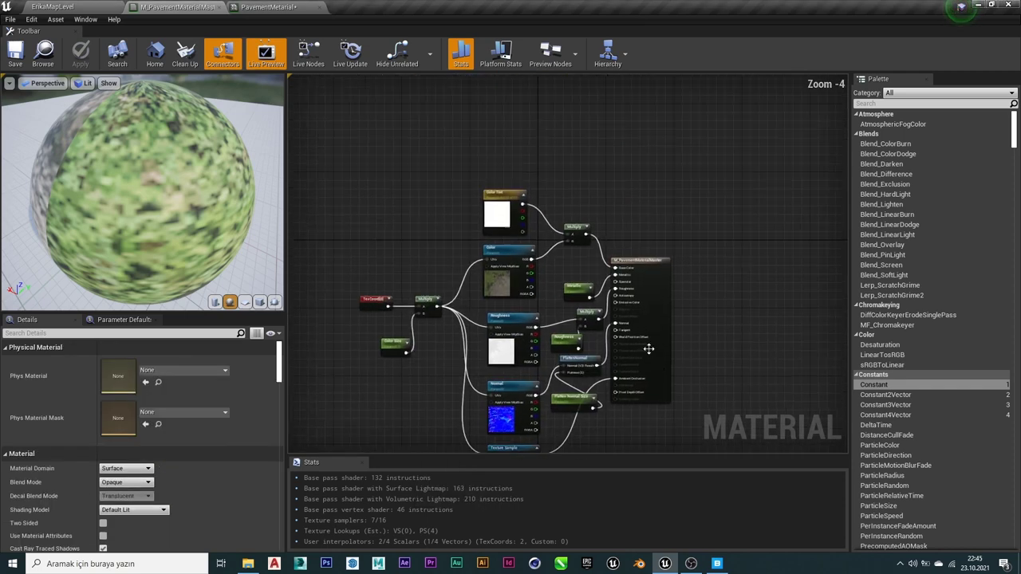
{"action": "scroll", "coordinate": [647, 348], "scroll_direction": "up", "scroll_amount": 2}
{"action": "mouse_move", "coordinate": [442, 204]}
{"action": "right_mouse_down"}
{"action": "mouse_move", "coordinate": [671, 168]}
{"action": "mouse_move", "coordinate": [511, 103]}
{"action": "right_mouse_up"}
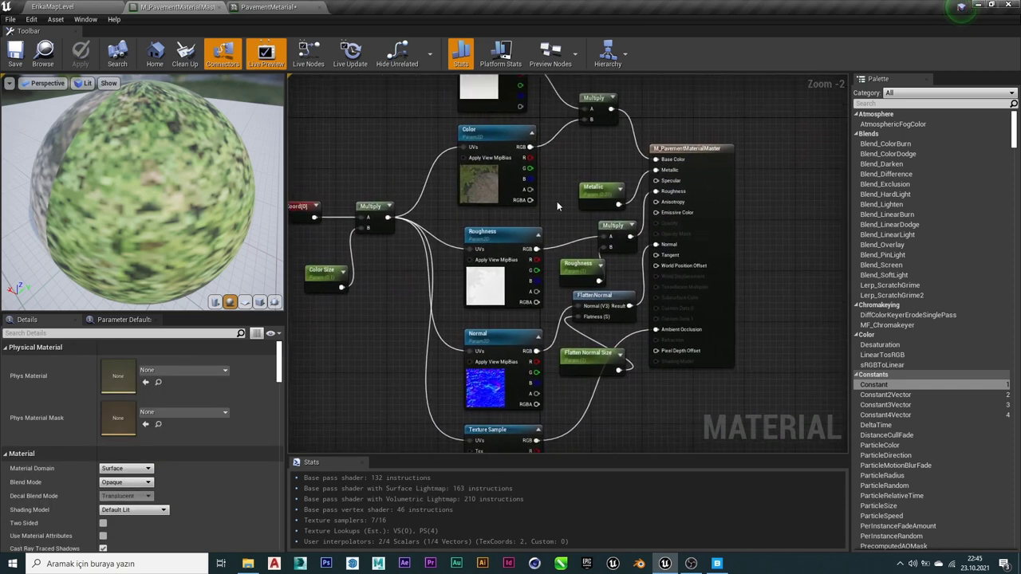
{"action": "scroll", "coordinate": [354, 96], "scroll_direction": "up", "scroll_amount": 2}
{"action": "left_click", "coordinate": [15, 53]}
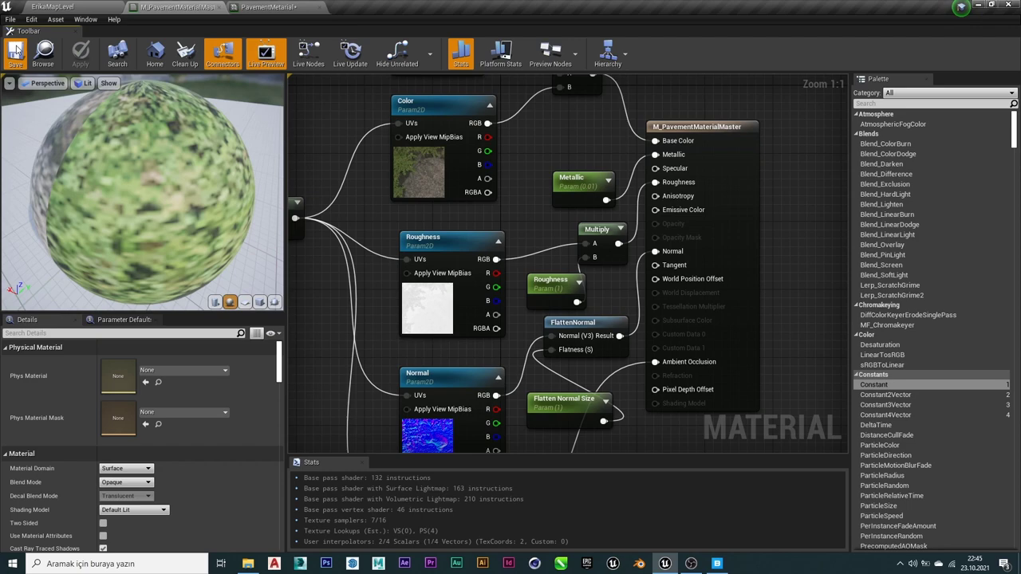
{"action": "left_click", "coordinate": [92, 6]}
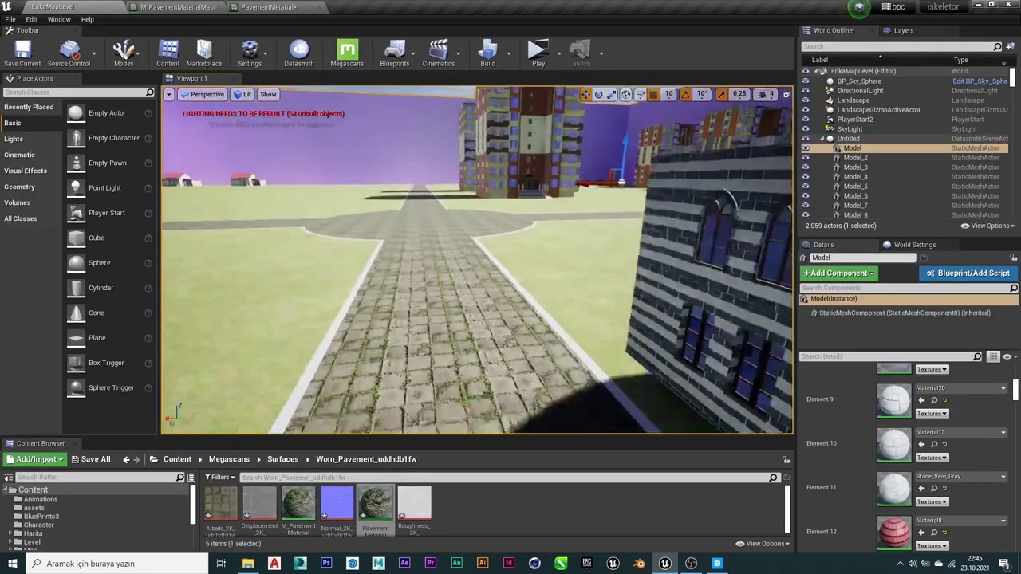
Play-test the level, walking the character forward along the pavement, then exit the preview.
{"action": "right_click_drag", "start_coordinate": [471, 255], "coordinate": [470, 239]}
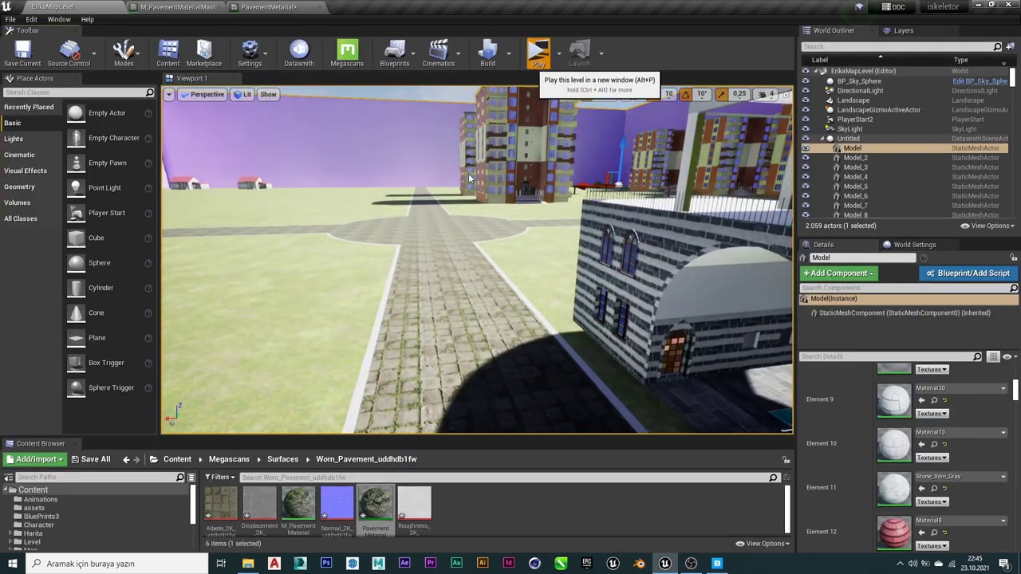
{"action": "key", "text": "w"}
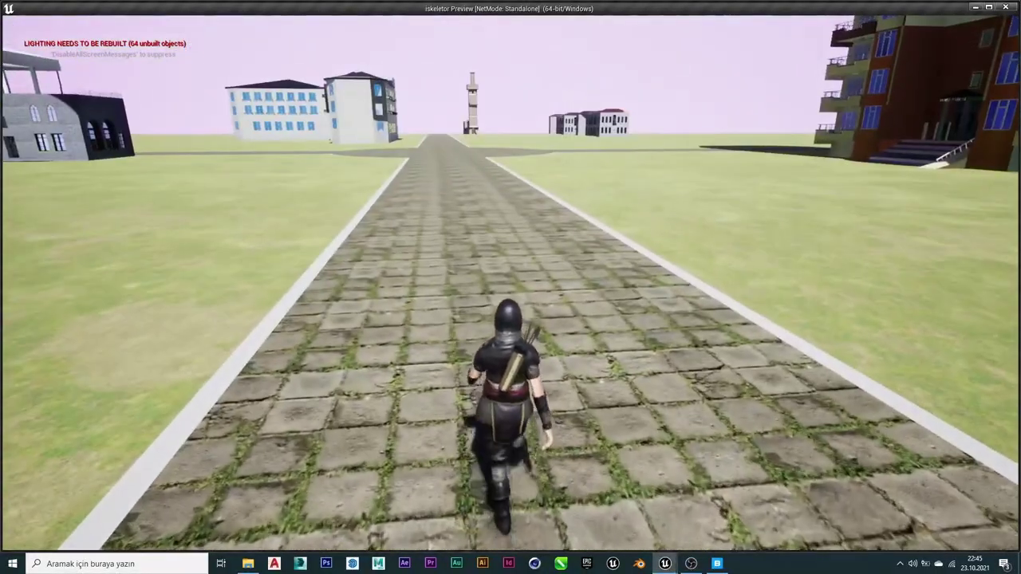
{"action": "key", "text": "w"}
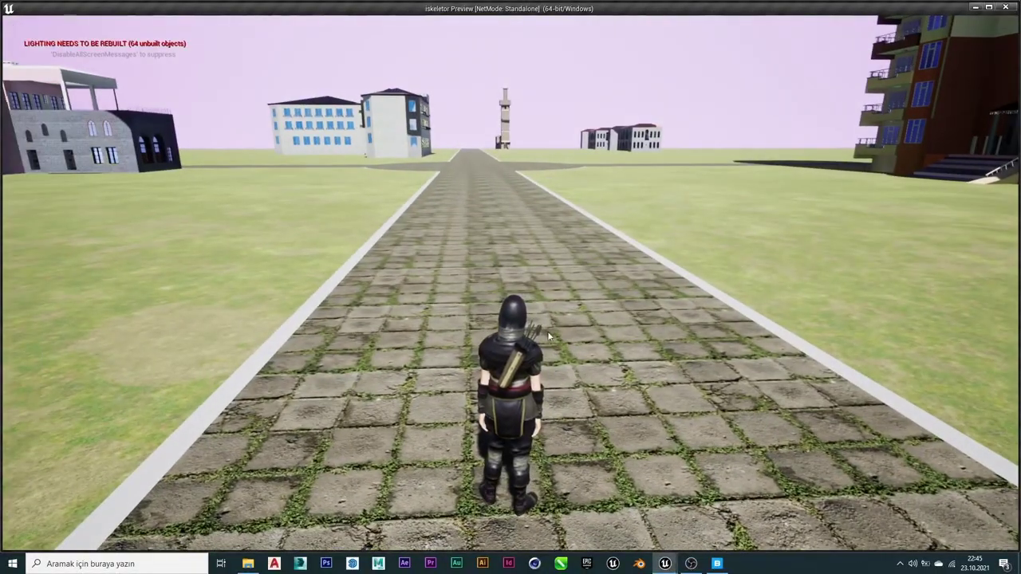
{"action": "key", "text": "Escape"}
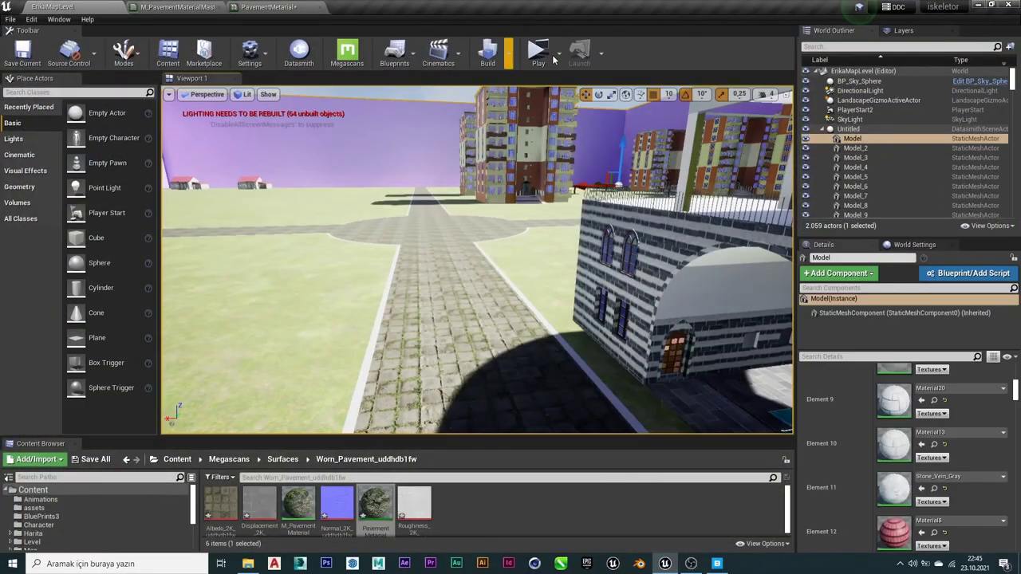
Play in the Selected Viewport fullscreen, run the character along the stone road toward the buildings, then stop.
{"action": "left_click", "coordinate": [560, 54]}
{"action": "left_click", "coordinate": [572, 88]}
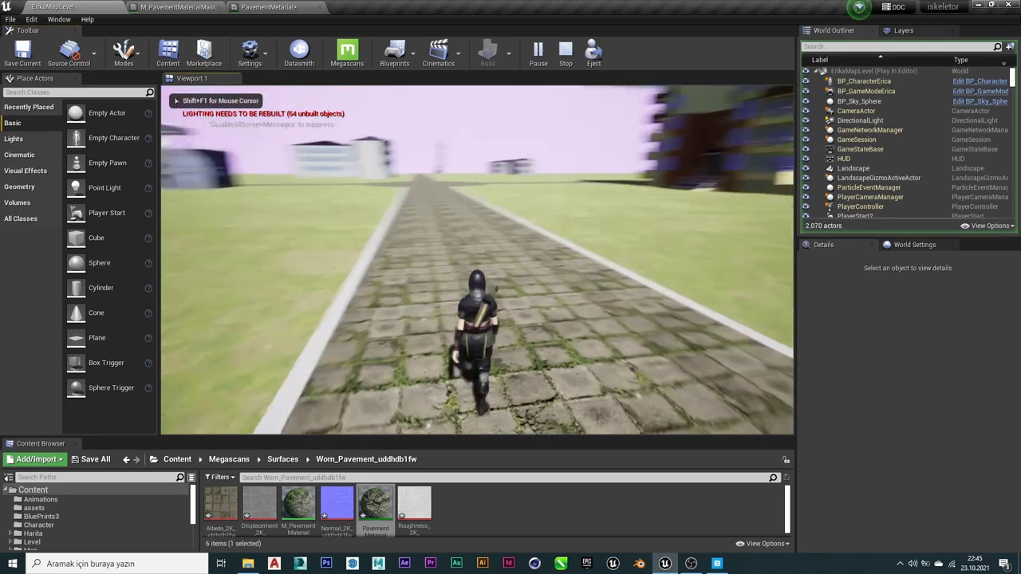
{"action": "key", "text": "F11"}
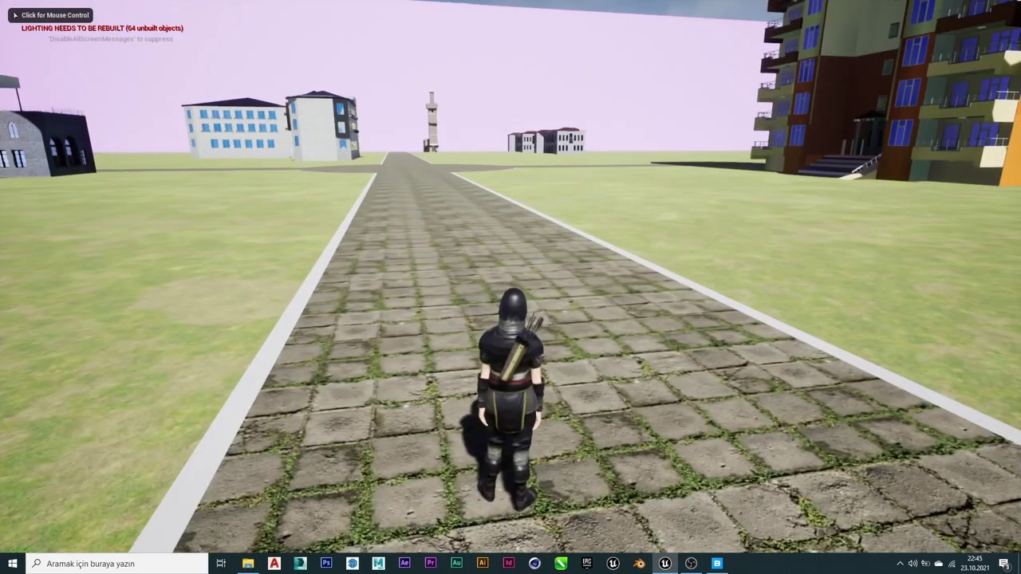
{"action": "left_click", "coordinate": [511, 288]}
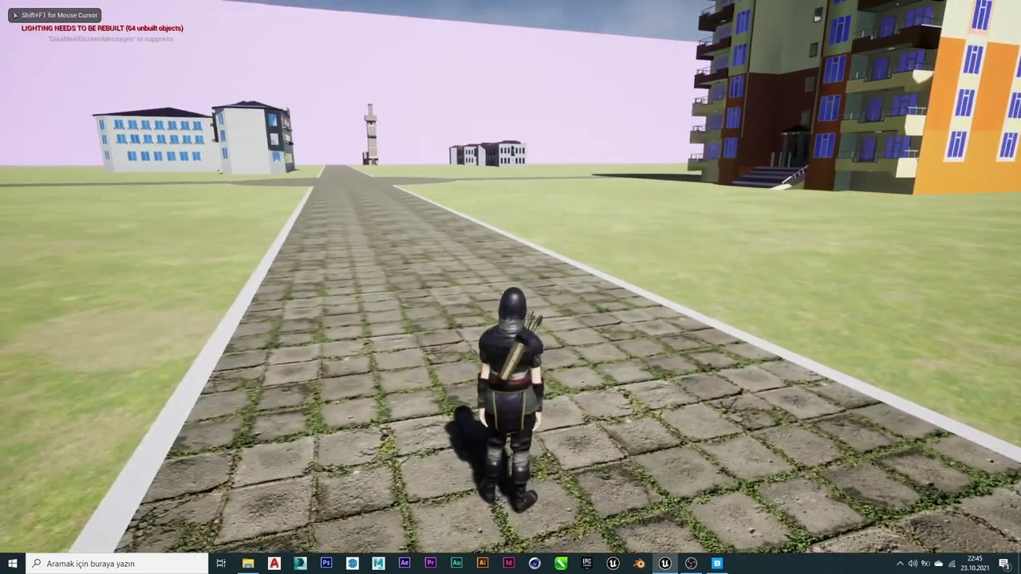
{"action": "key", "text": "w"}
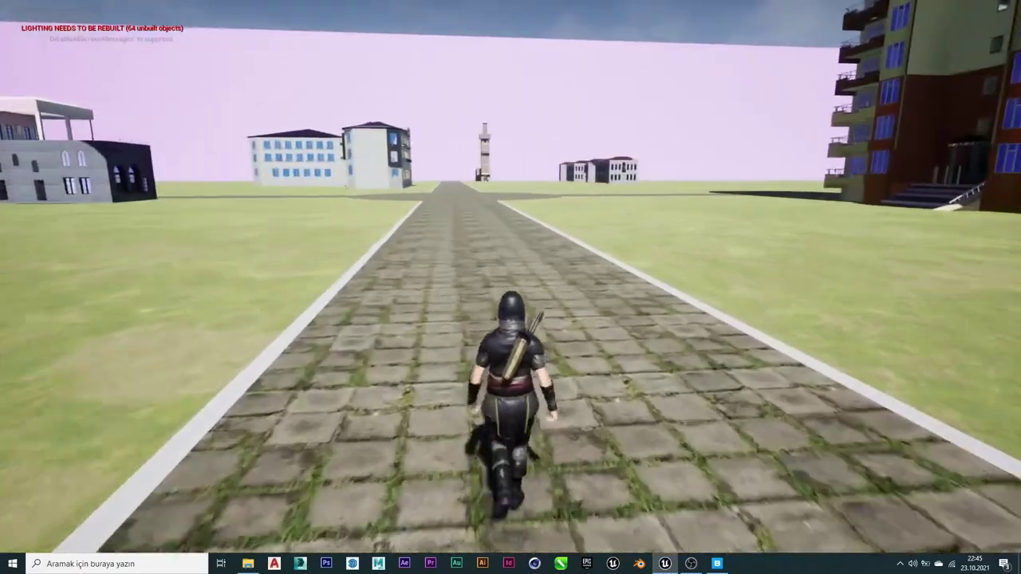
{"action": "key", "text": "w"}
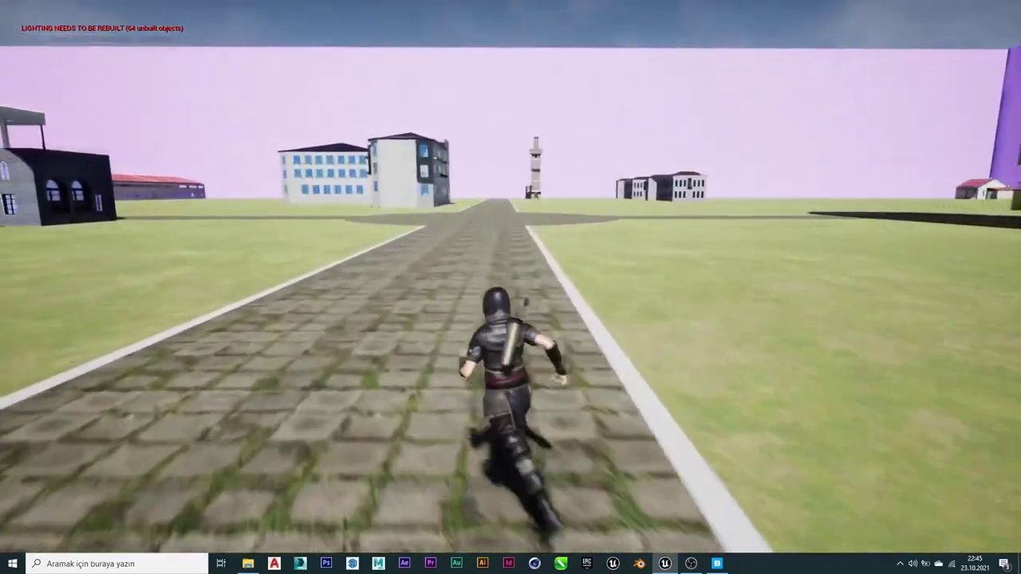
{"action": "key", "text": "w"}
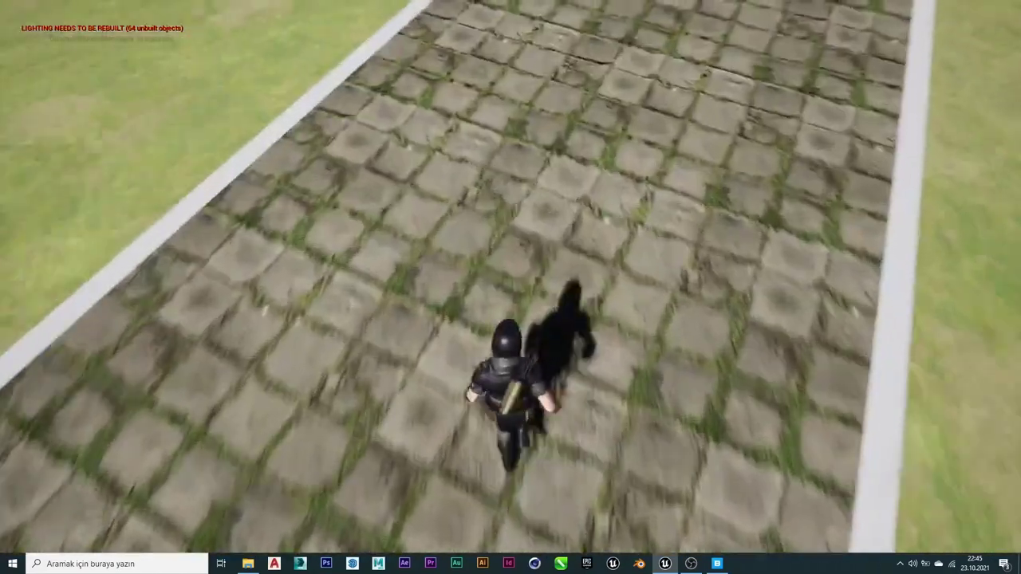
{"action": "key", "text": "w"}
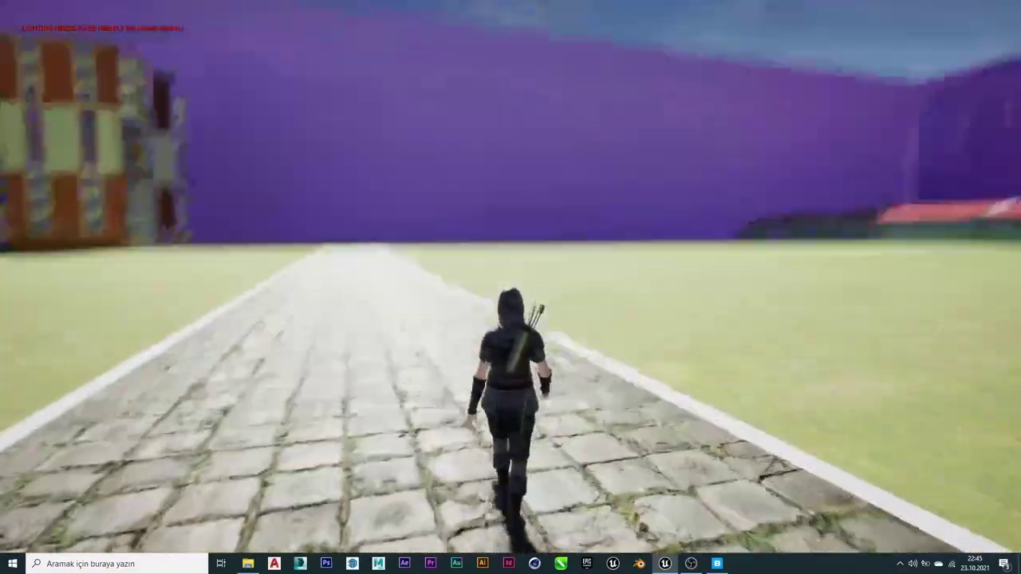
{"action": "key", "text": "w"}
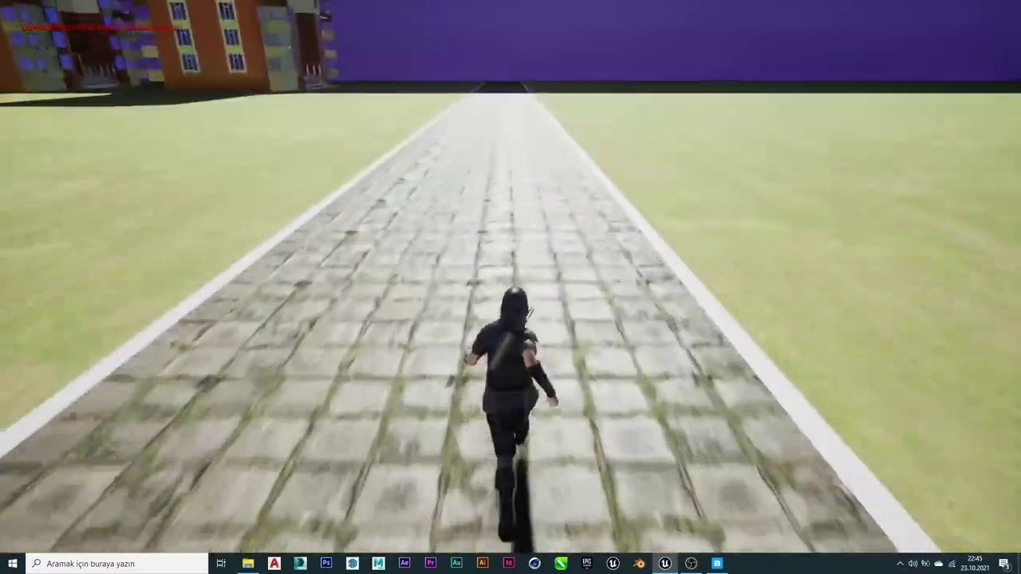
{"action": "key", "text": "w"}
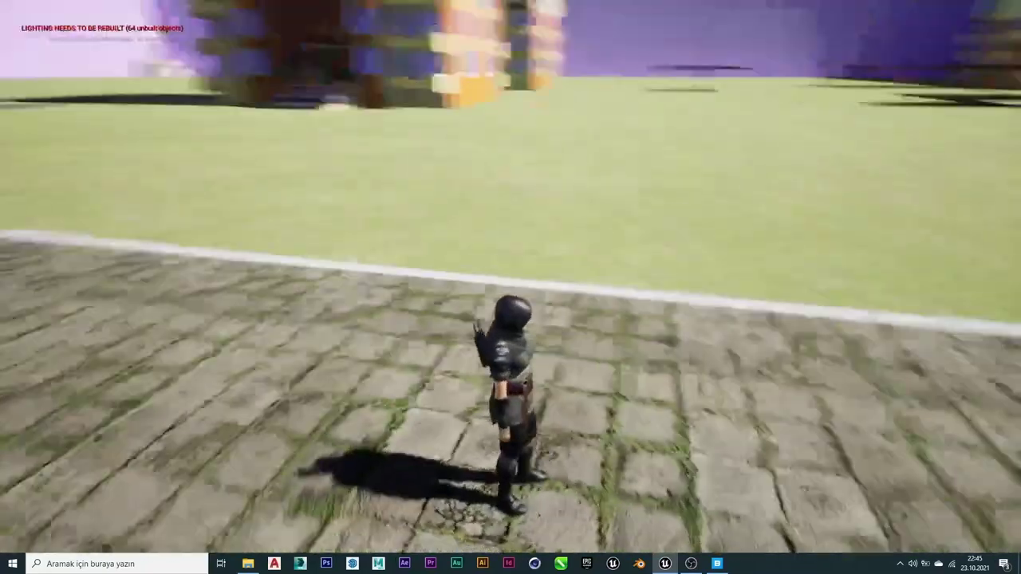
{"action": "mouse_move", "coordinate": [510, 287]}
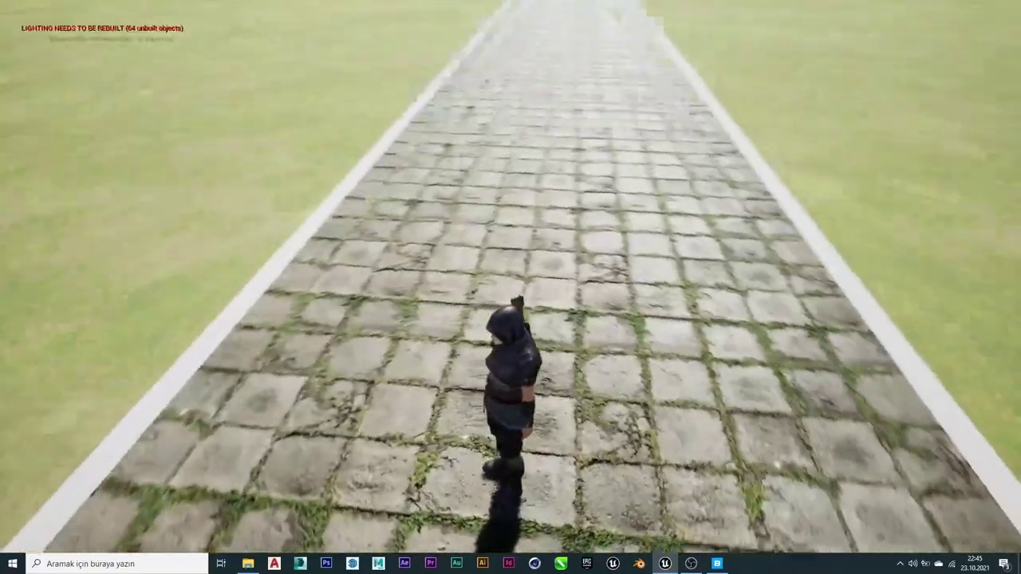
{"action": "key", "text": "Escape"}
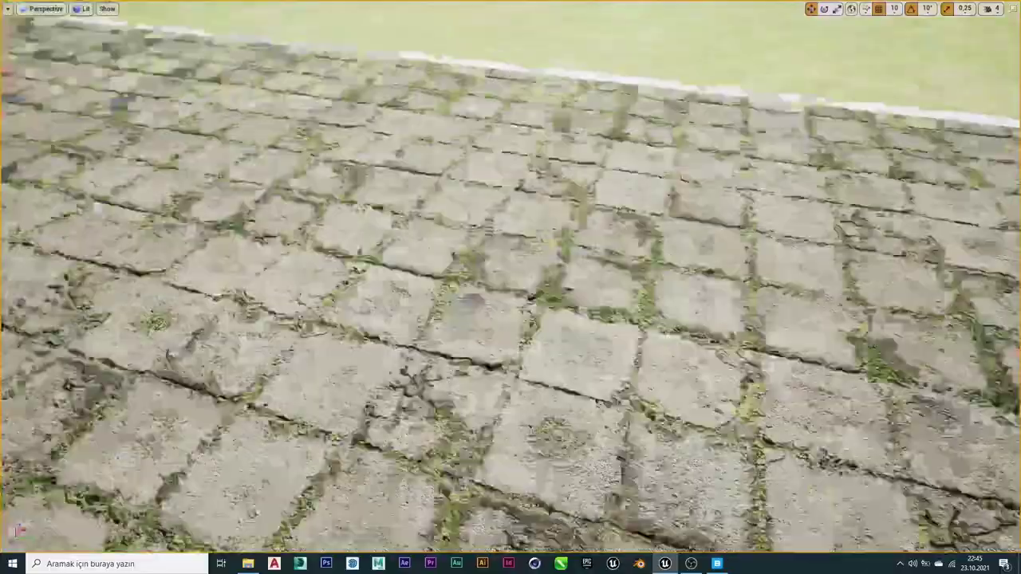